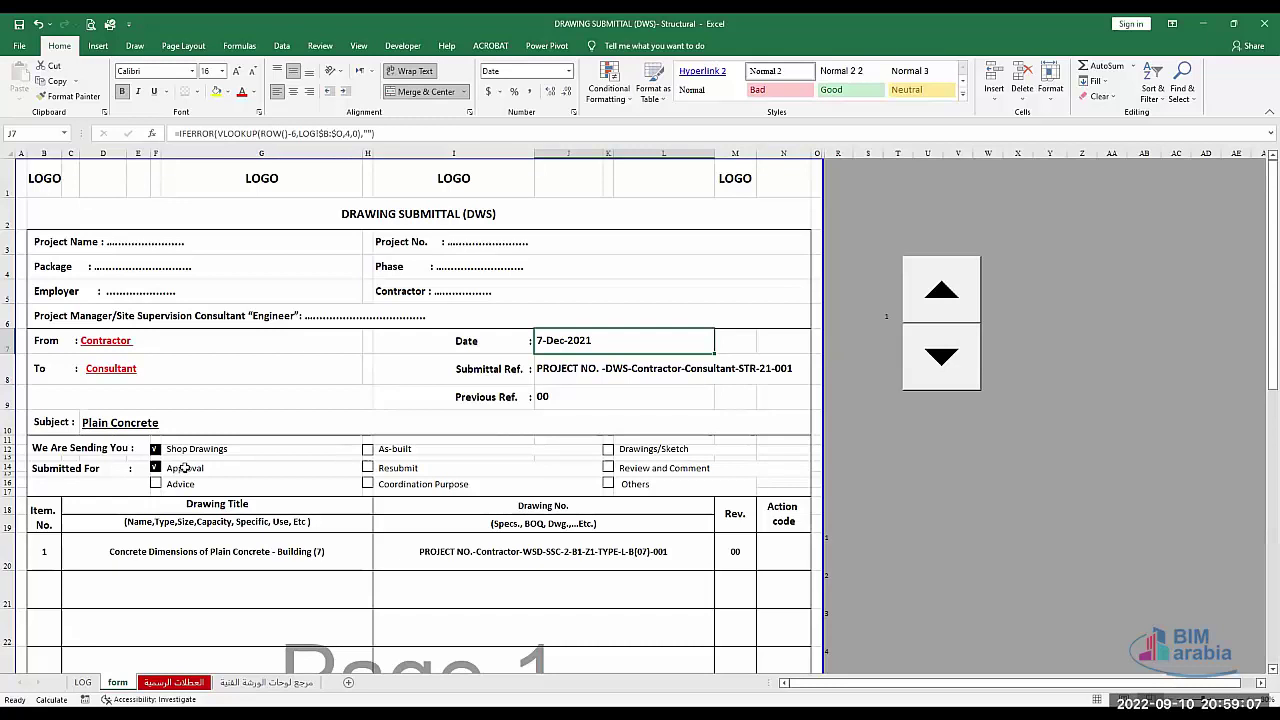
Inspect the Submitted For label and the first row's Drawing Title and Item No. cells on the form.
left_click(140, 467)
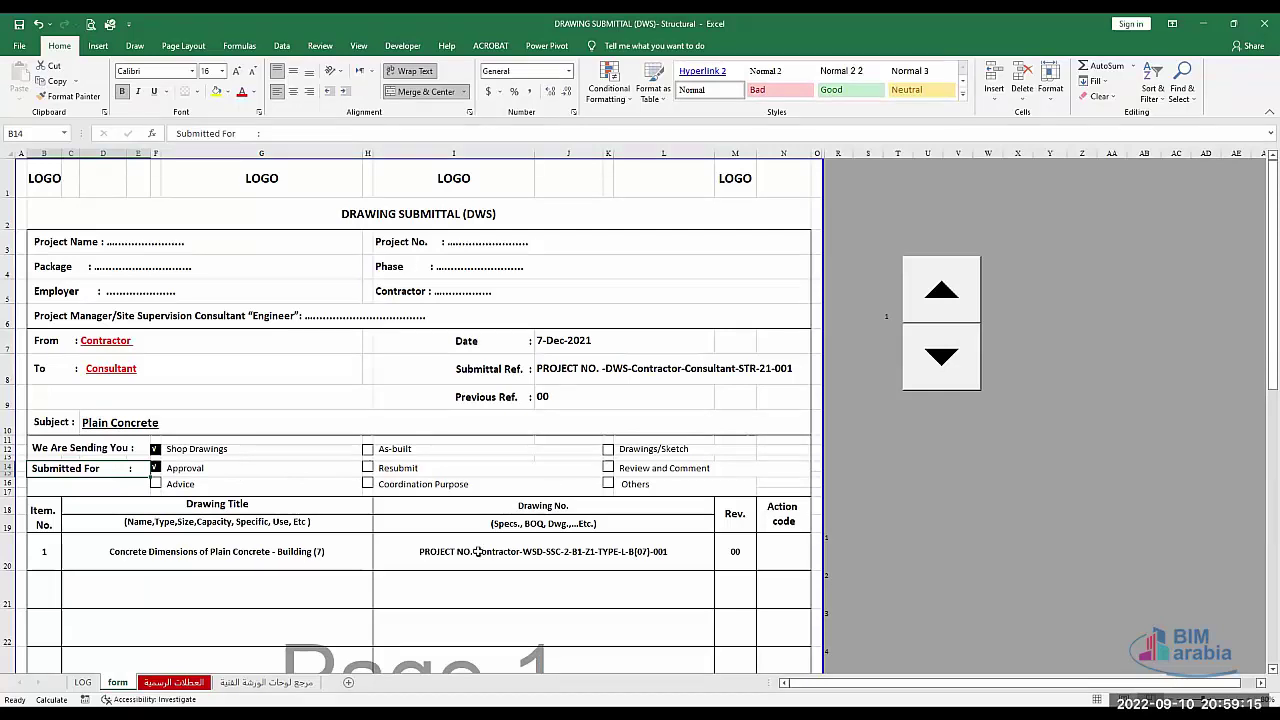
left_click(155, 552)
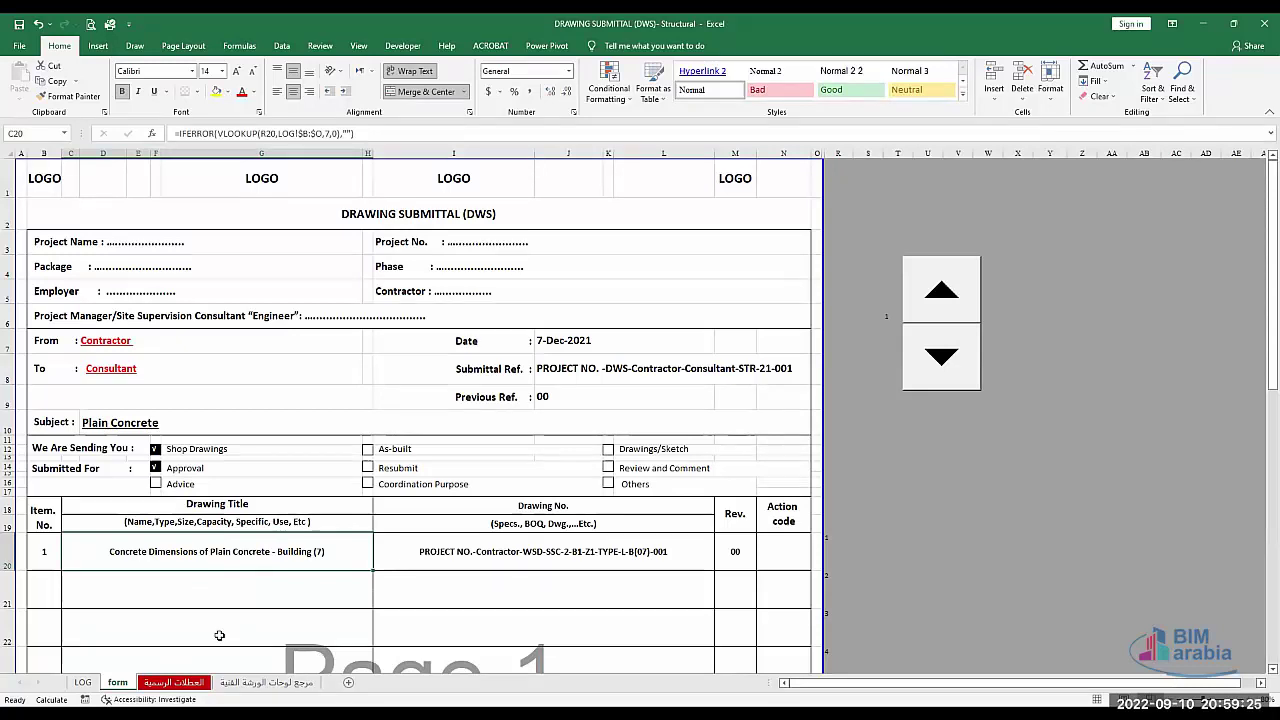
left_click(58, 551)
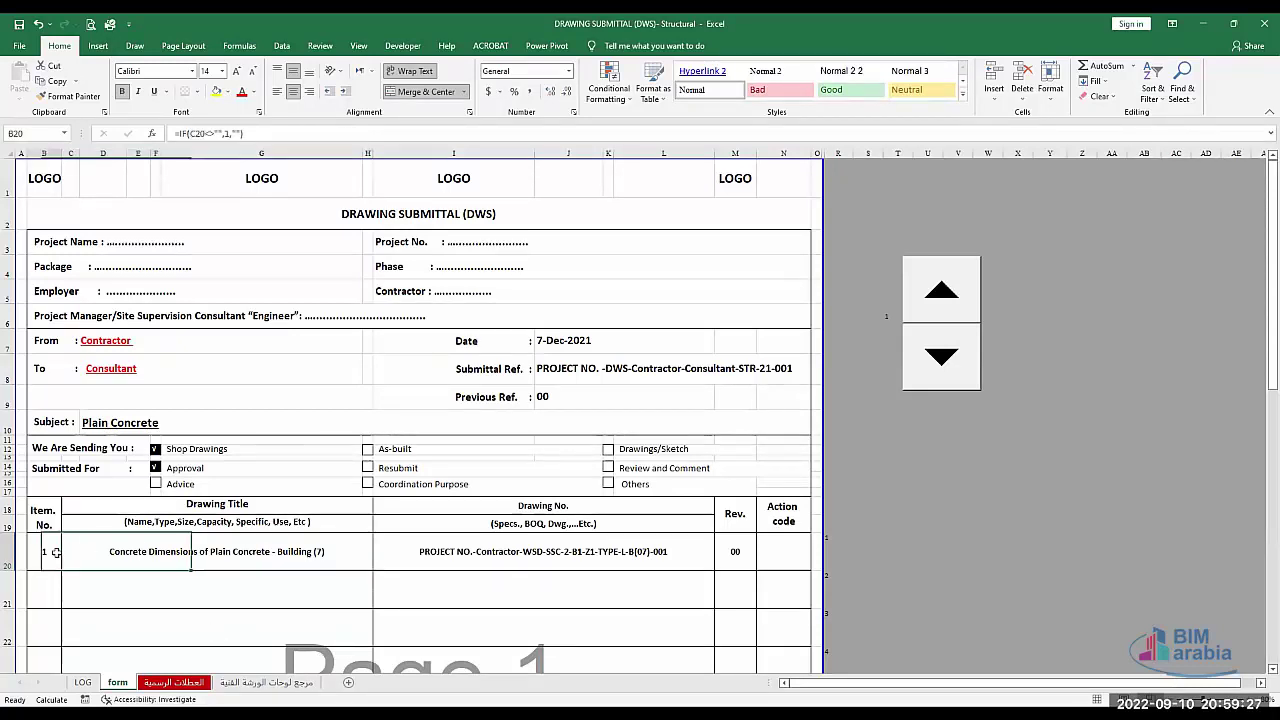
Open the LOG sheet and examine the Submittal NO. heading and the helper column heading beside it.
left_click(84, 681)
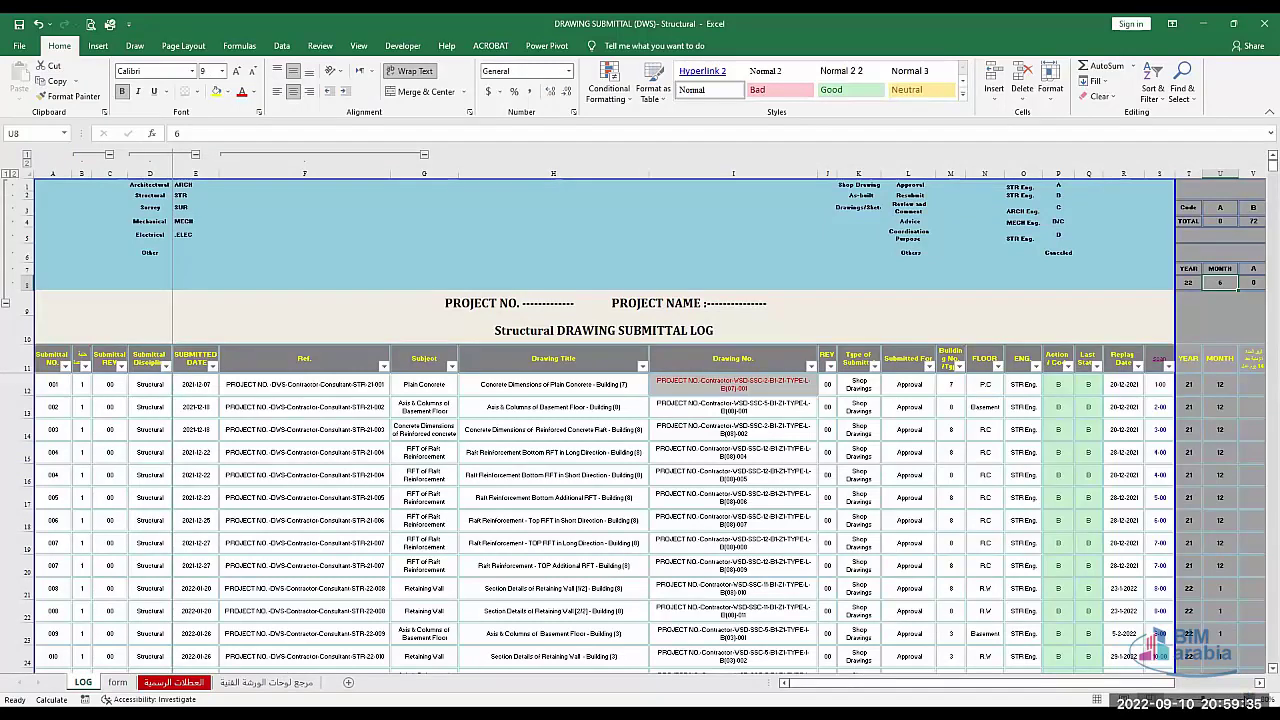
scroll(166, 423, "up", 3)
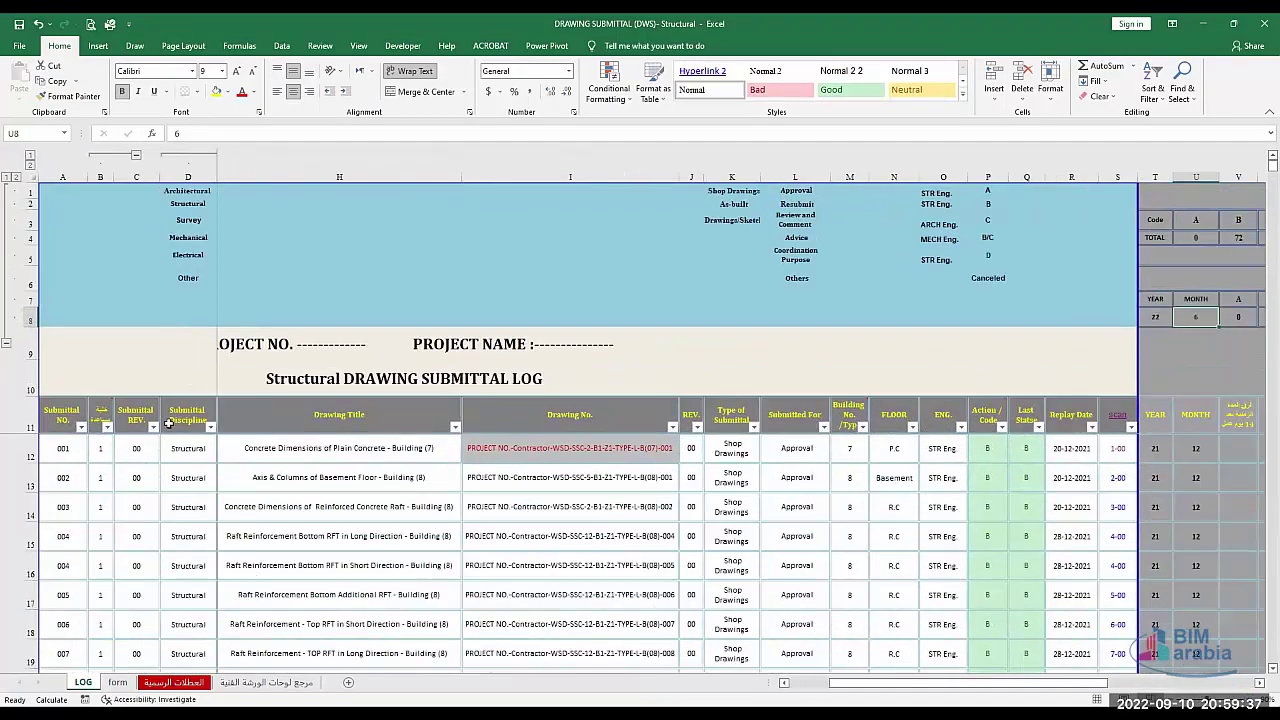
left_click(166, 423)
key("Left")
key("Left")
key("Left")
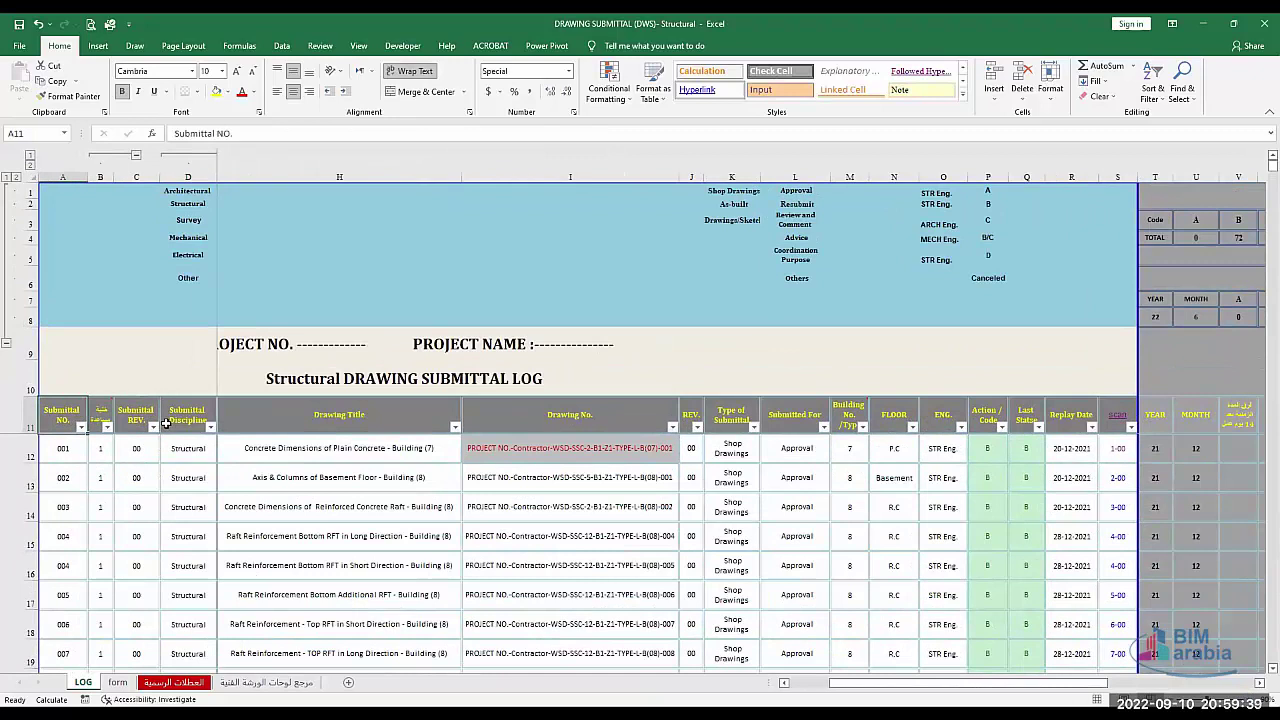
key("Right")
key("shift+Up")
key("shift+Down")
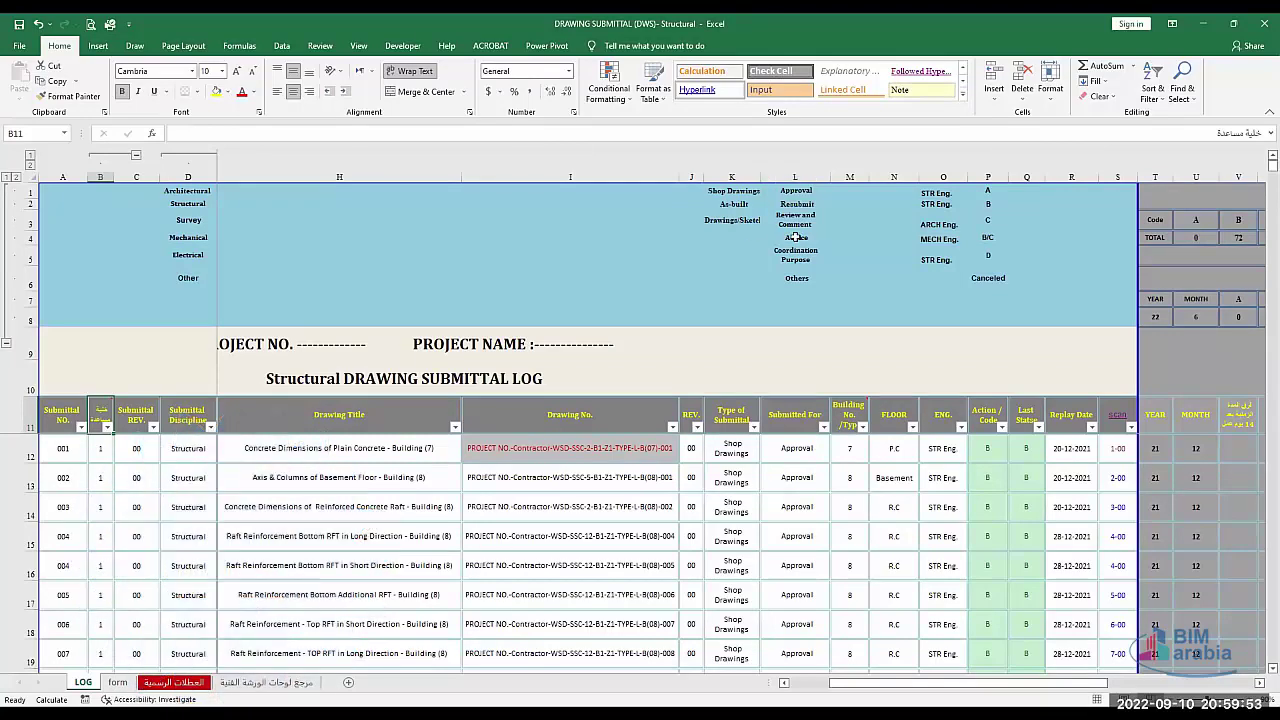
Go through the log's column headings from Submittal REV. to Drawing Title.
key("Right")
key("Right")
key("Right")
key("Right")
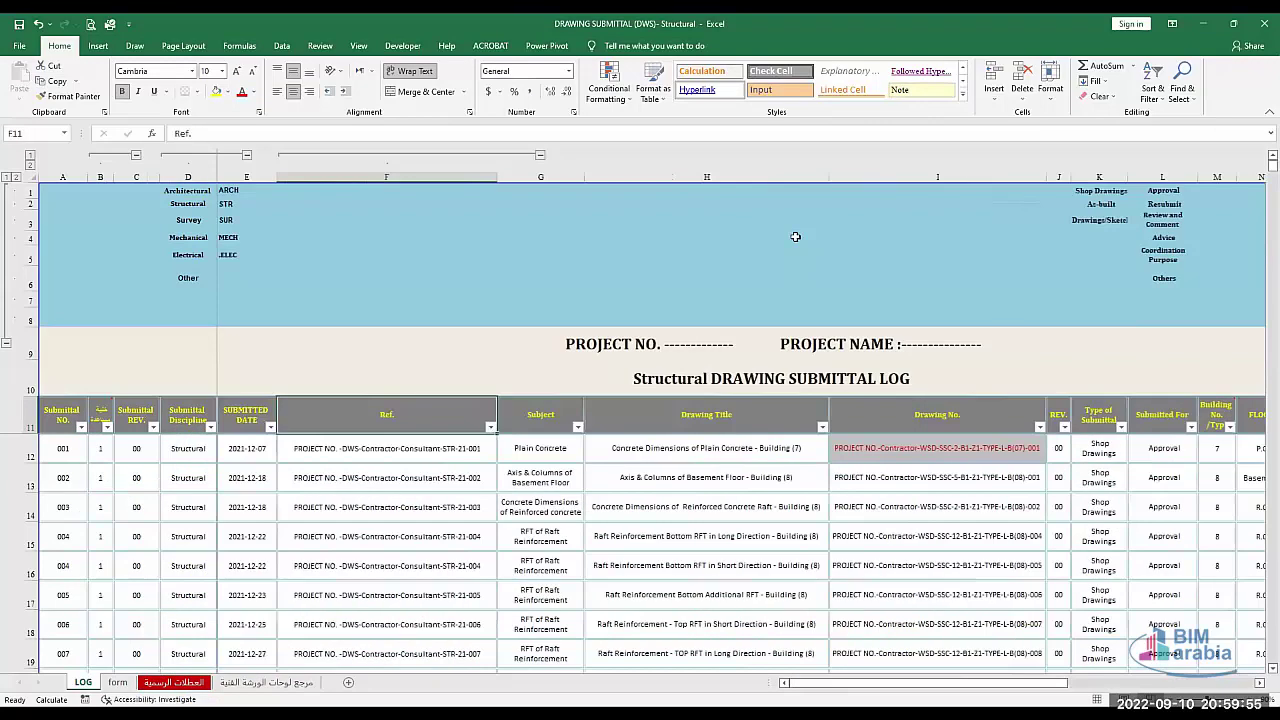
key("Right")
key("Right")
key("ctrl+z")
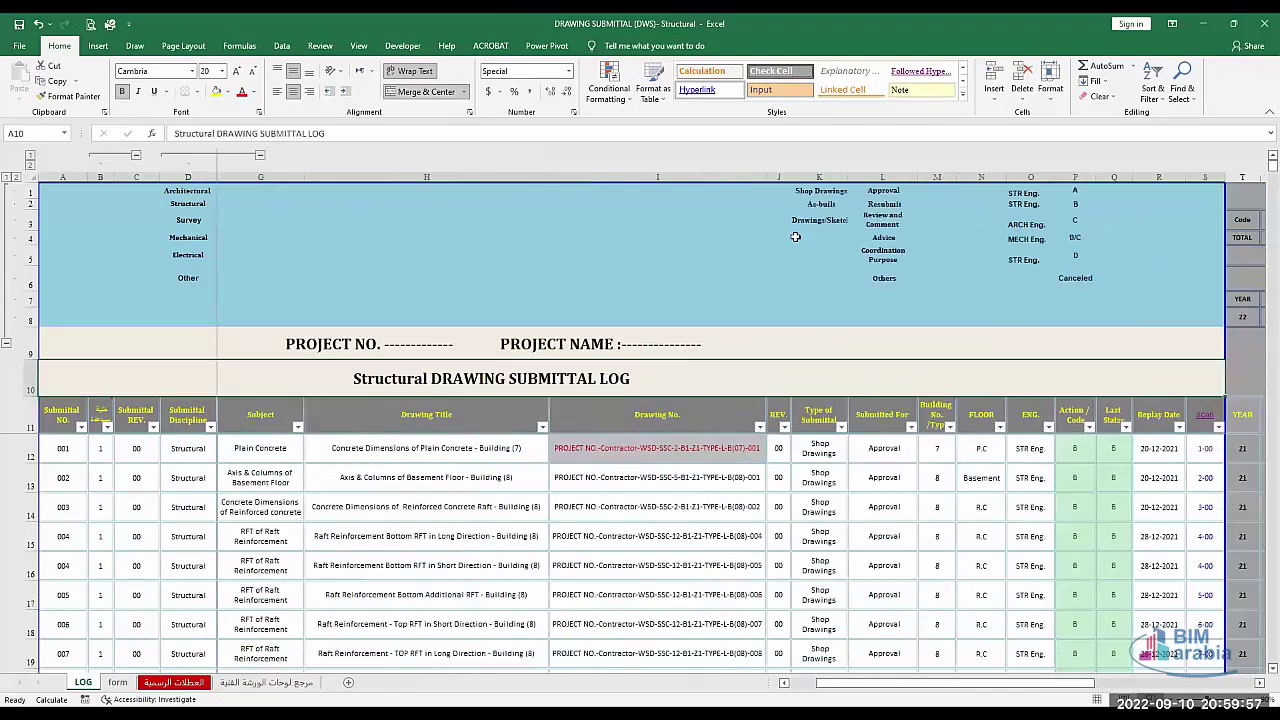
Examine the Submittal NO. column's heading and its first three entries in the log.
left_click(61, 417)
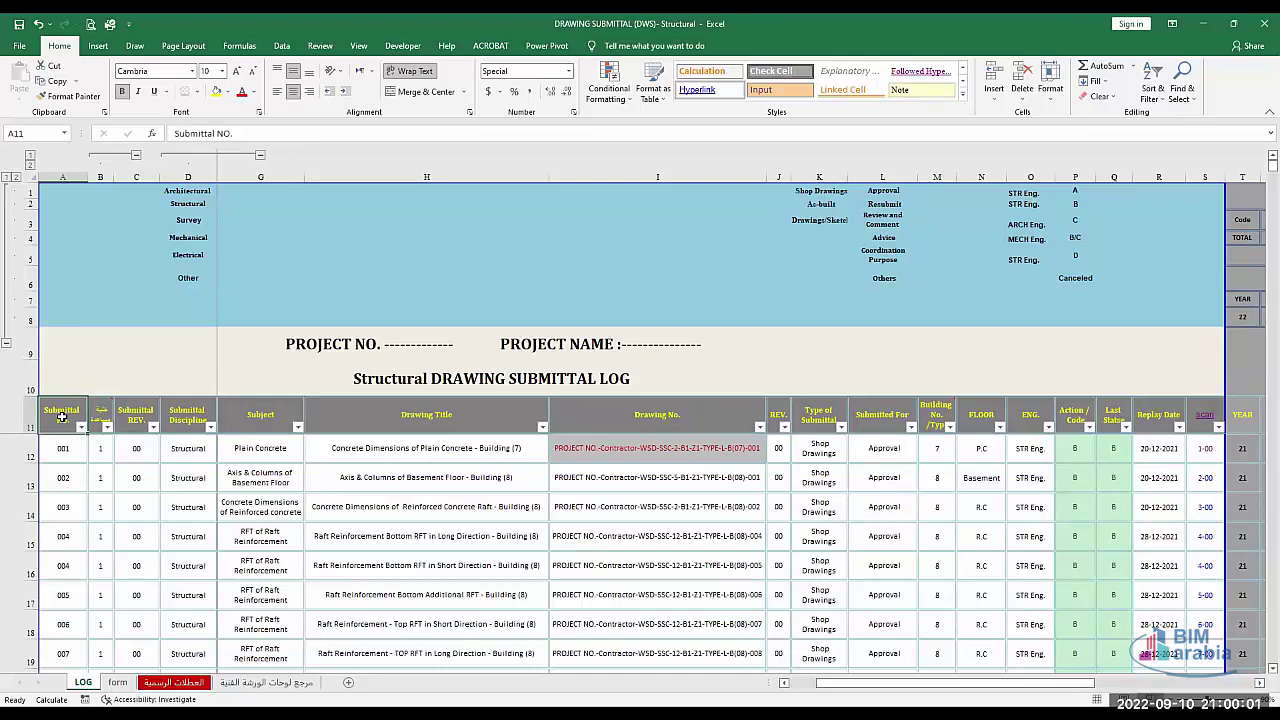
key("Right")
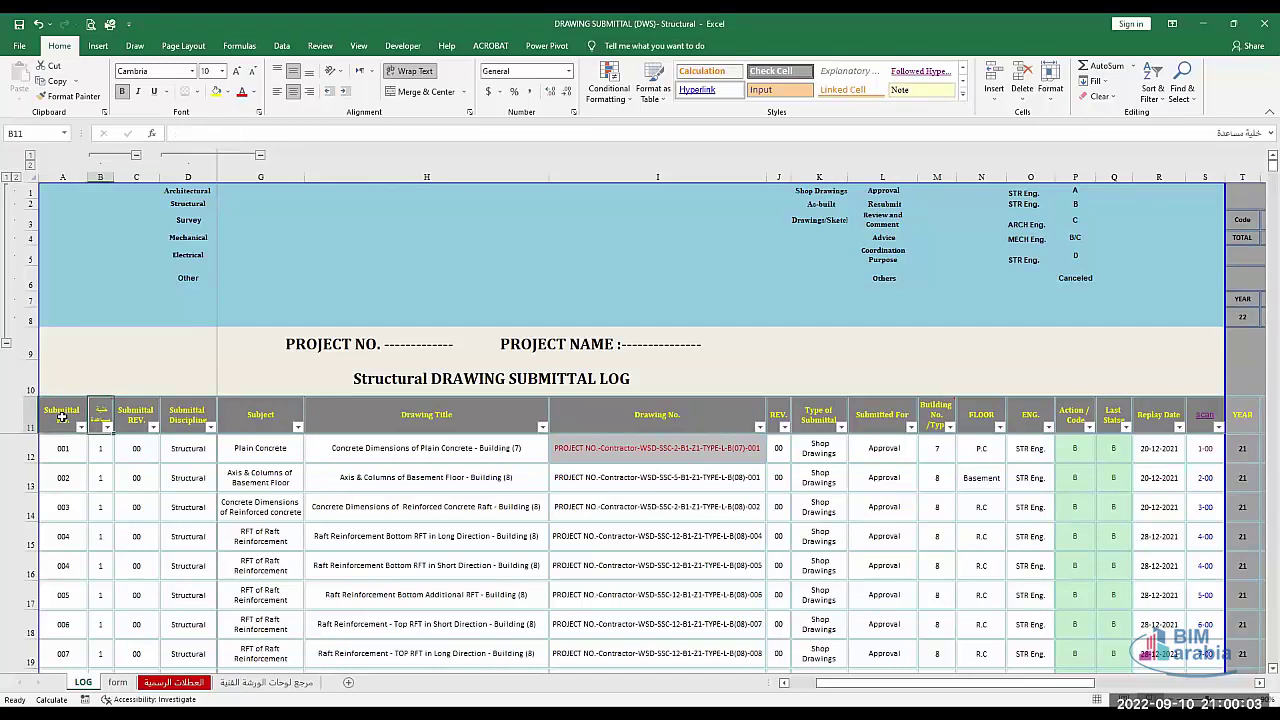
left_click(61, 417)
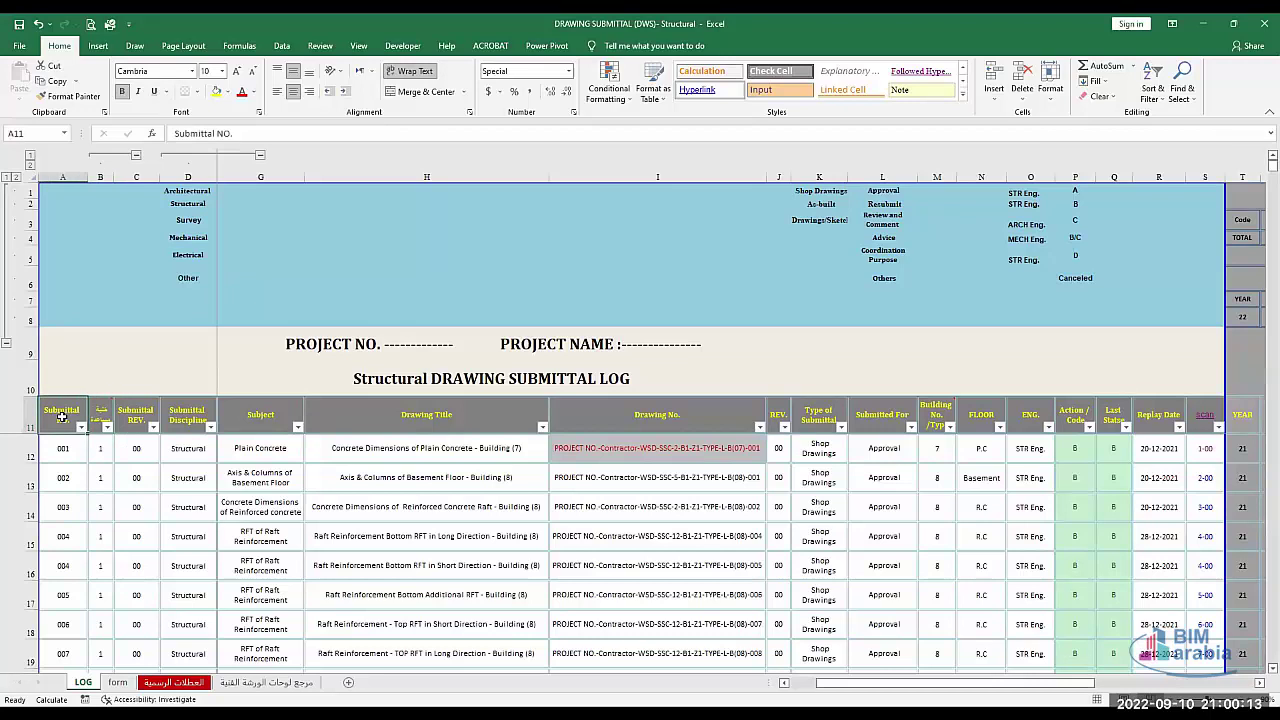
key("Down")
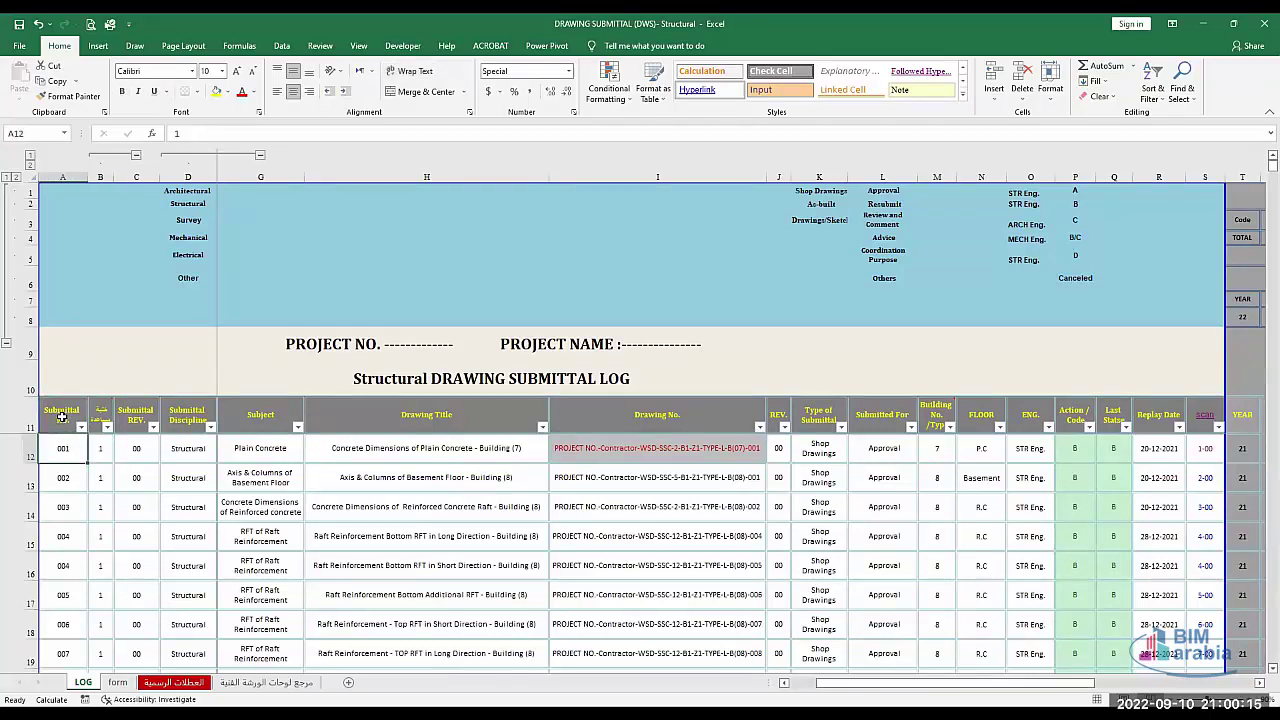
left_click(65, 420)
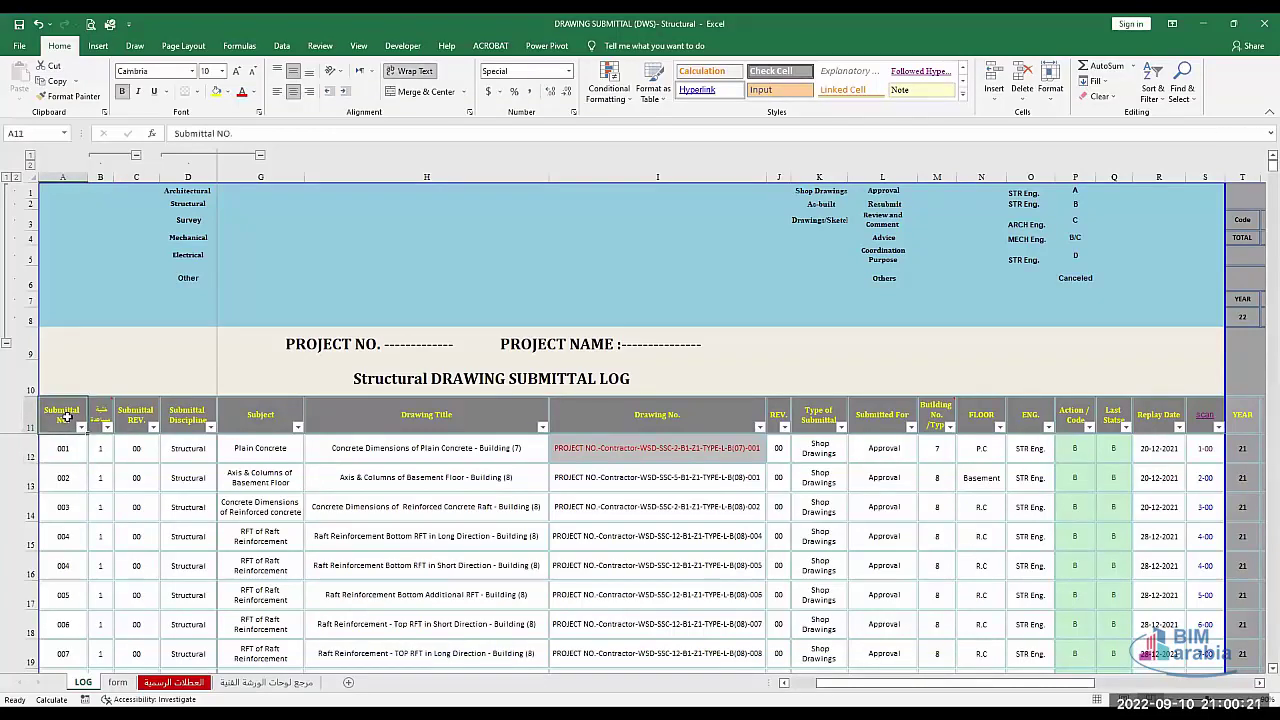
key("Down")
key("Down")
key("Down")
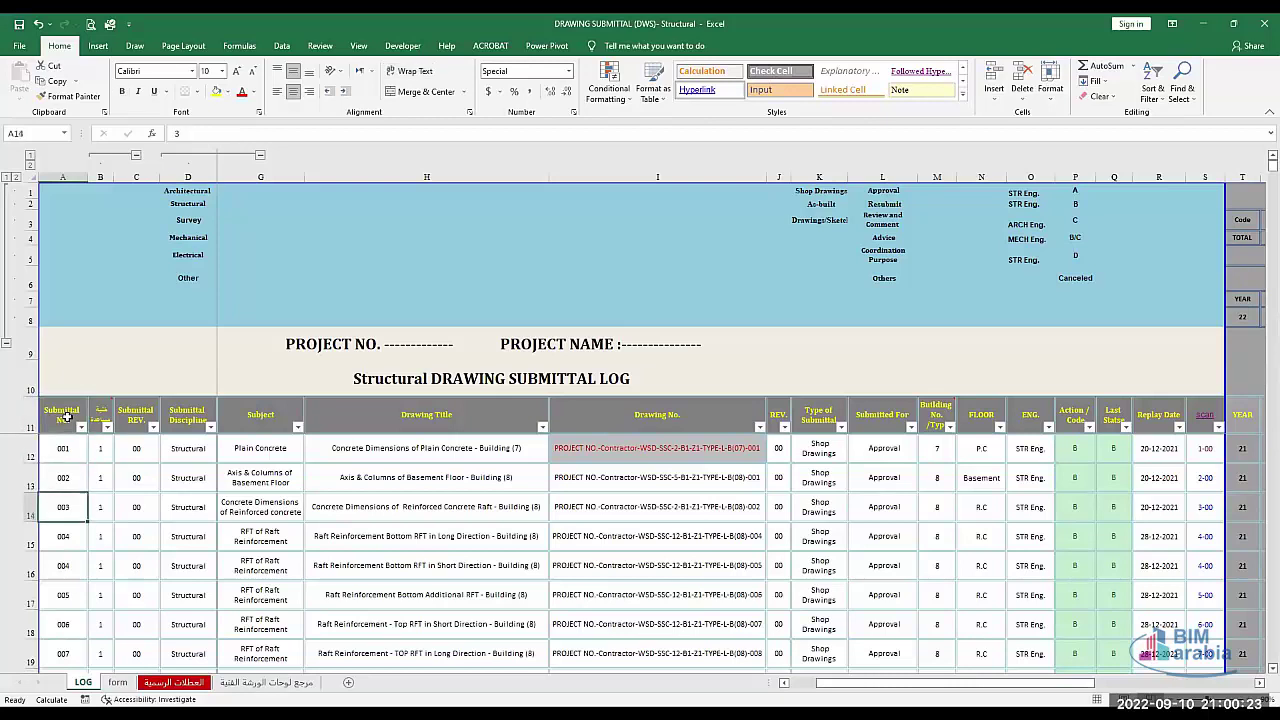
key("Up")
key("Up")
key("Up")
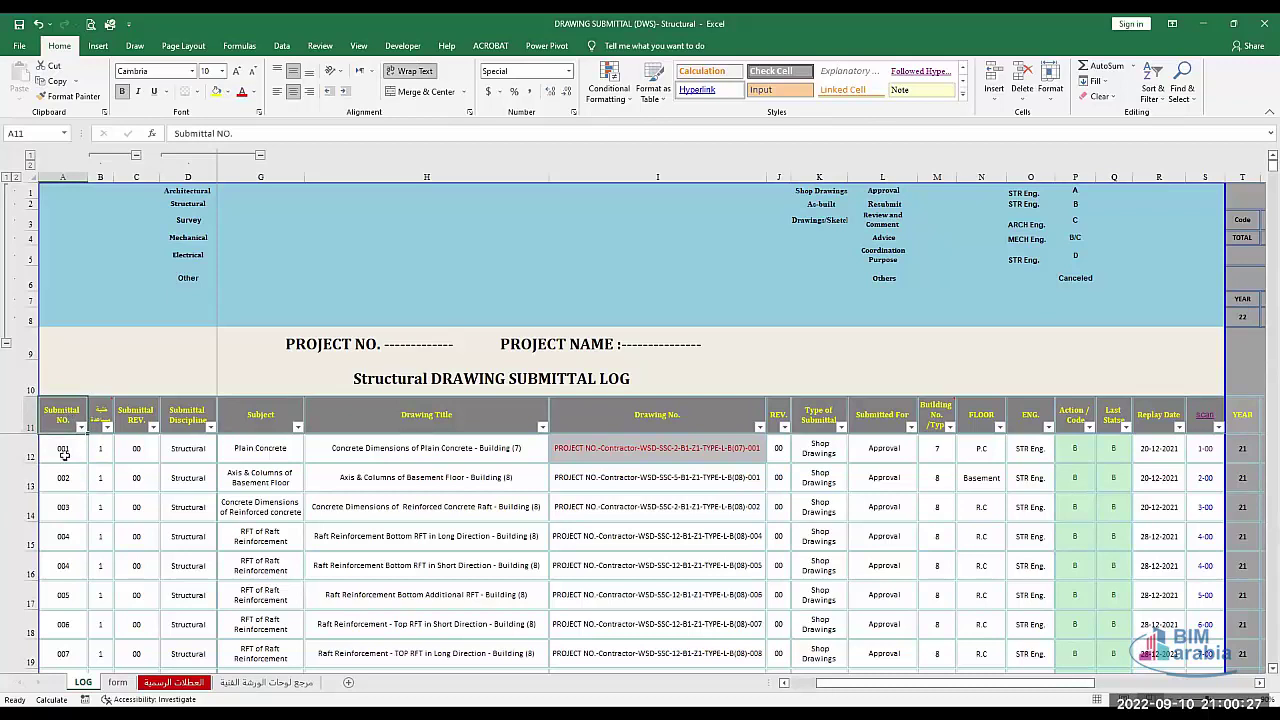
key("Down")
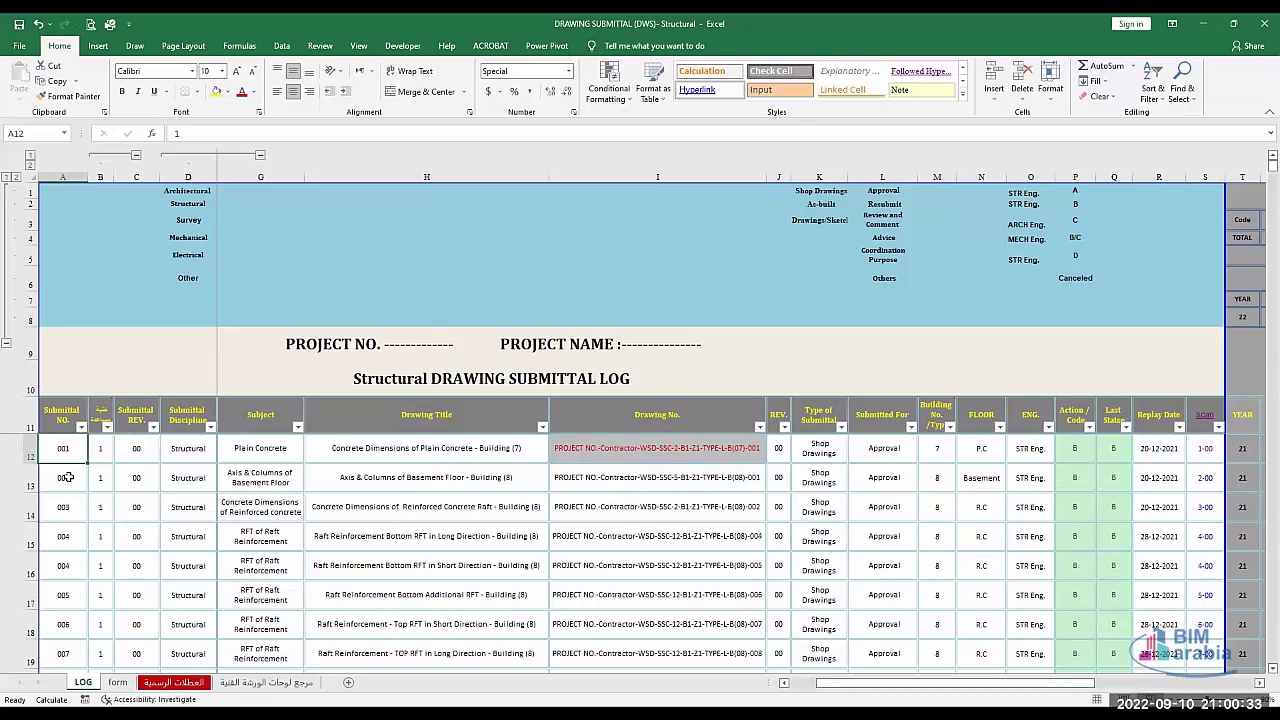
Review the log's headings from the helper column through Submittal REV., Submittal Discipline, Subject and Drawing Title to Drawing No.
left_click(98, 411)
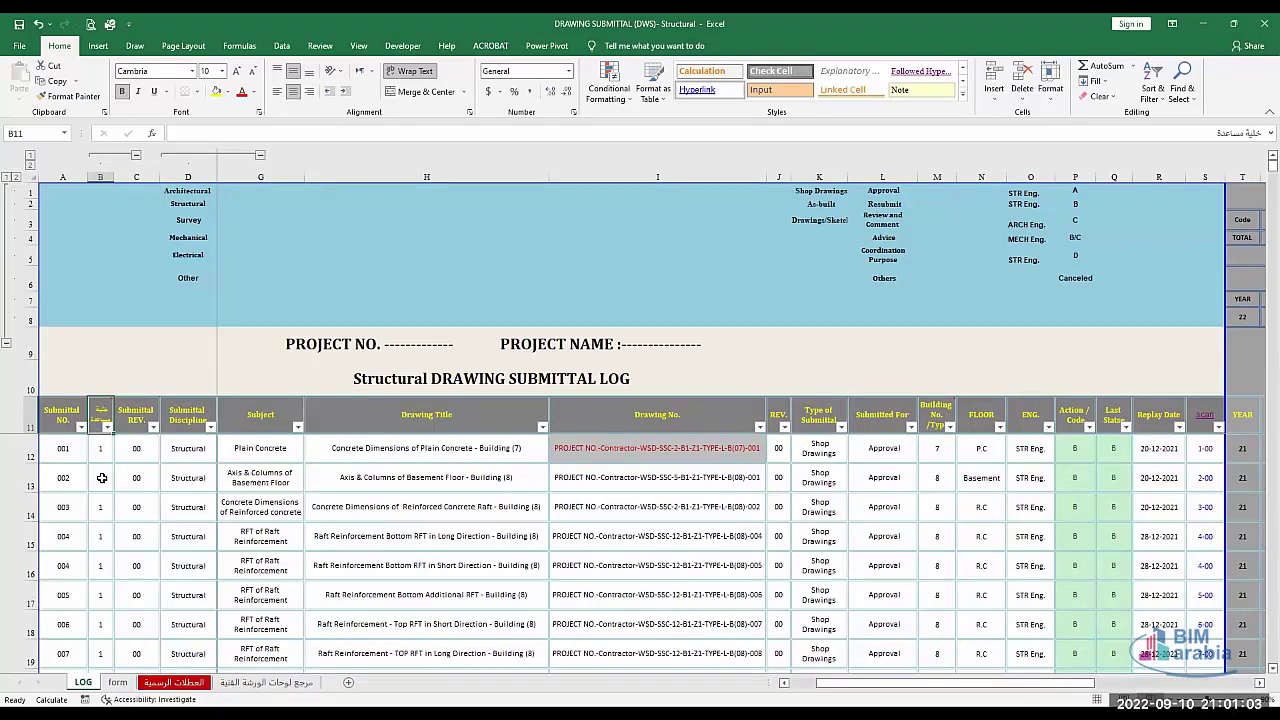
left_click(133, 418)
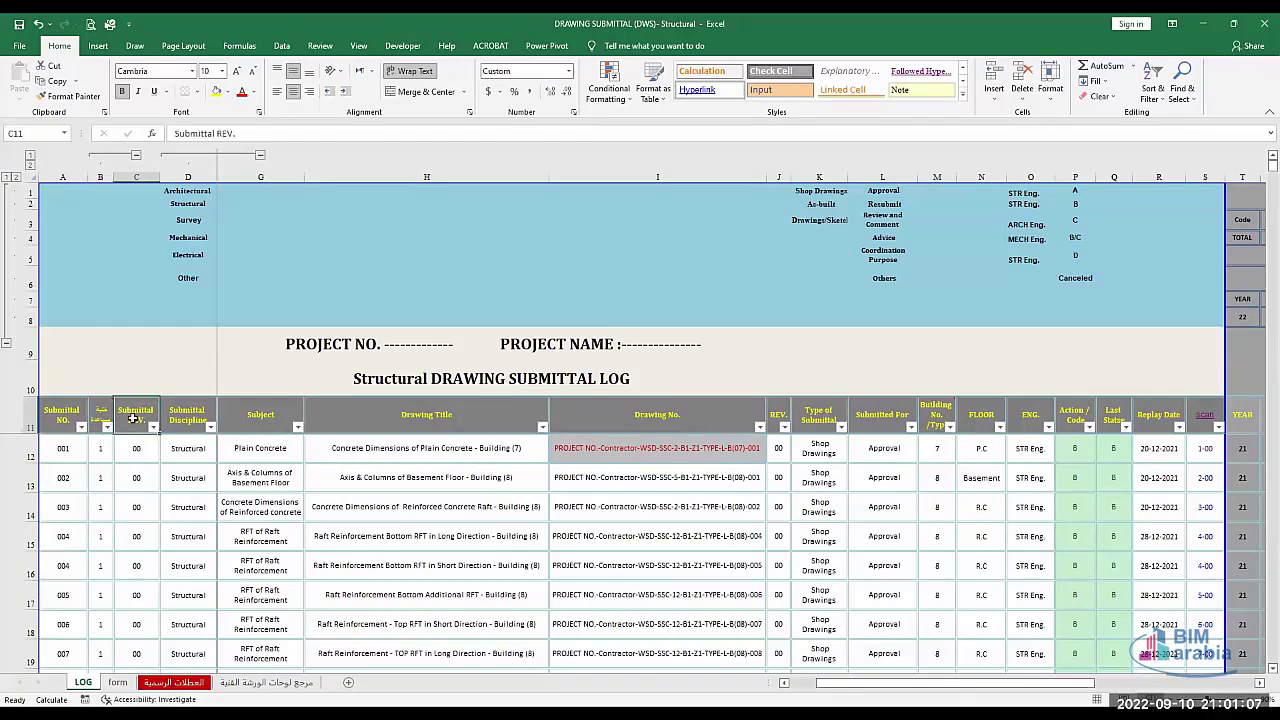
left_click(186, 415)
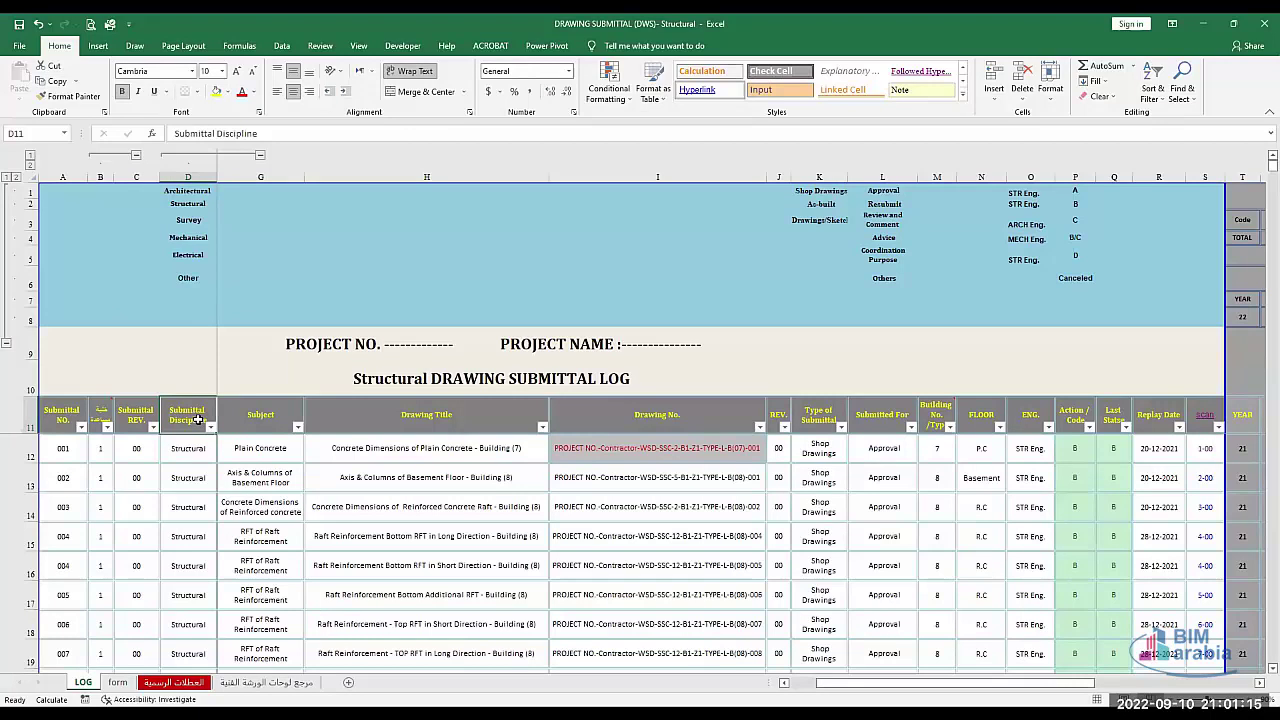
left_click(262, 418)
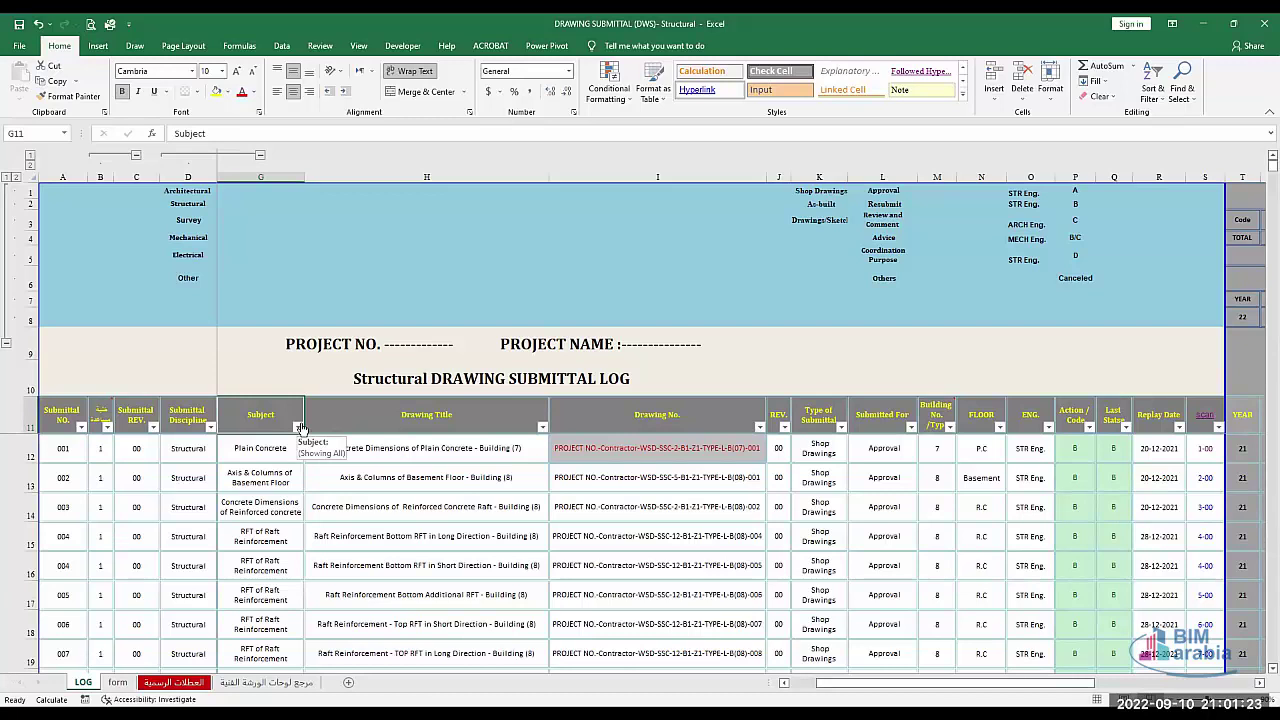
left_click(401, 414)
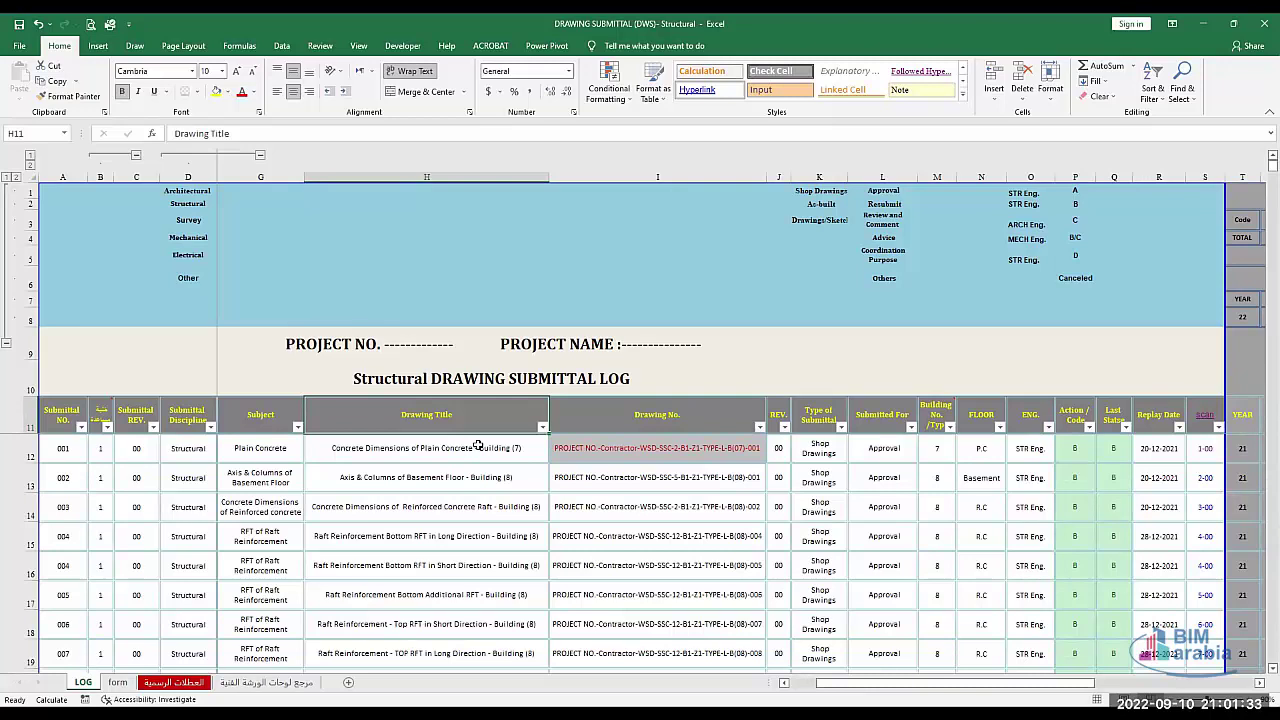
key("Right")
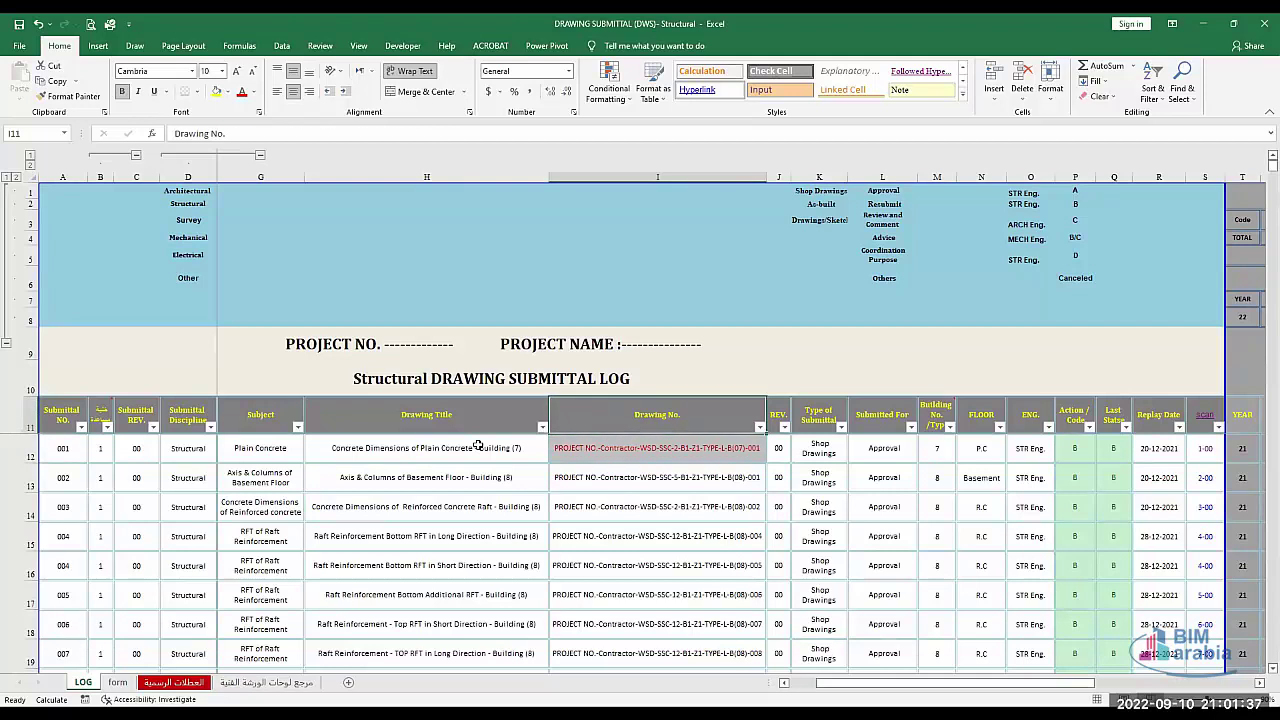
Check the first record's Drawing No. against the workshop drawings reference sheet and return to the LOG sheet.
left_click(574, 442)
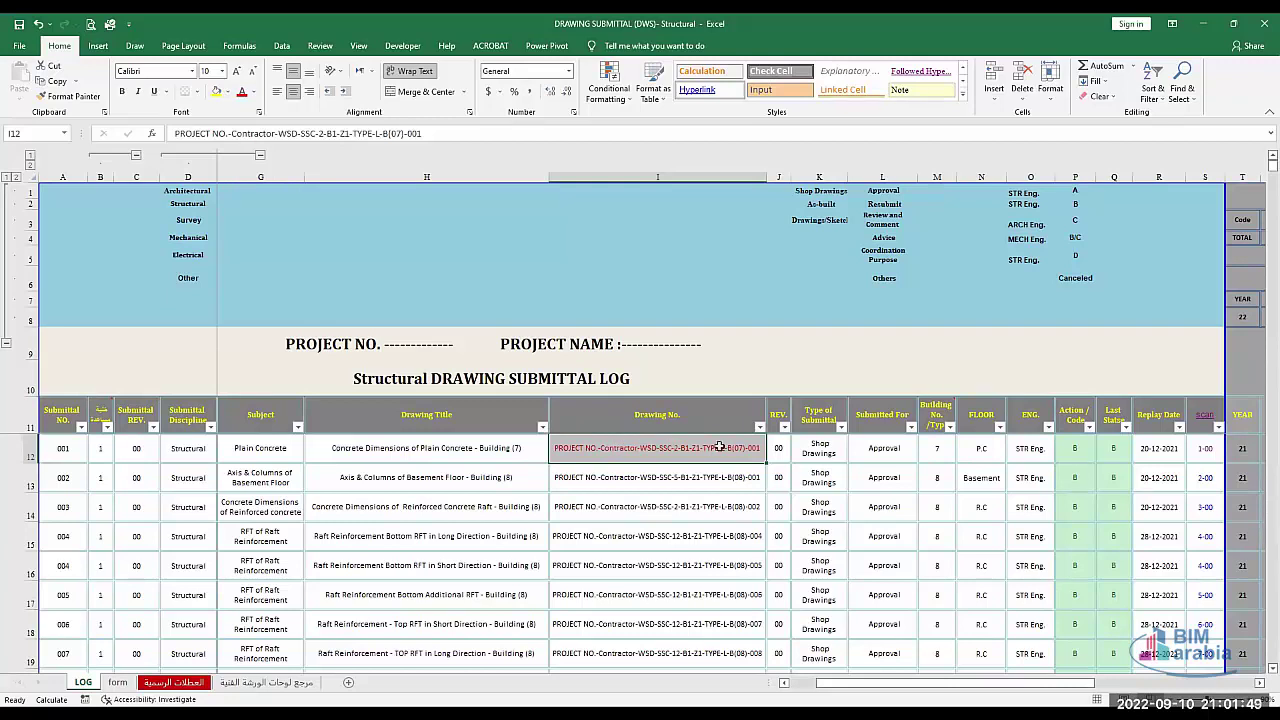
left_click(255, 684)
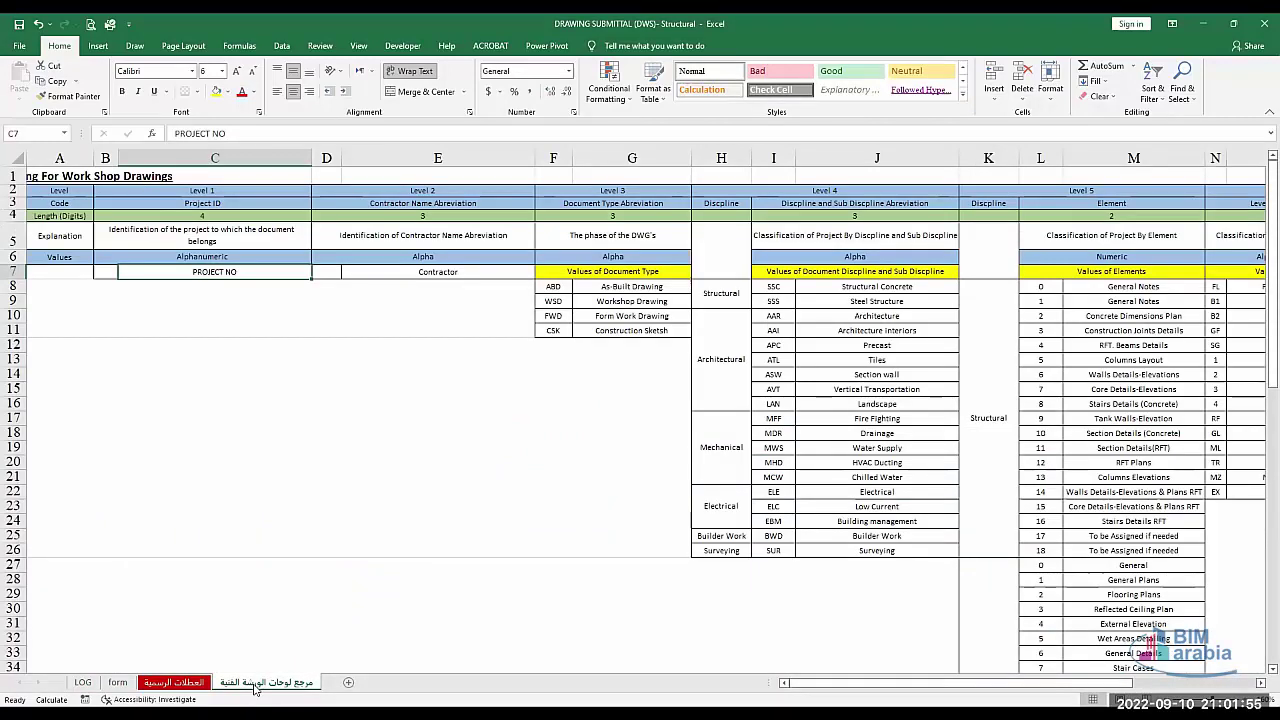
left_click(86, 682)
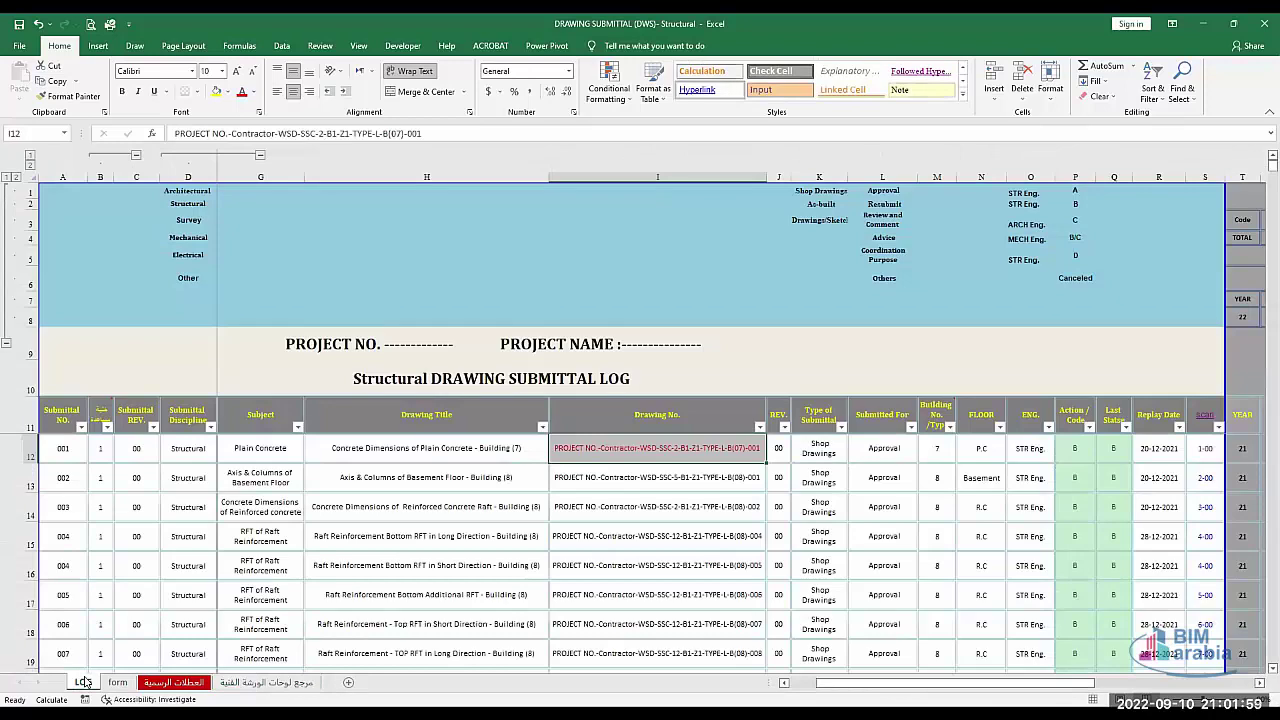
Inspect the first record's REV. formula and list the options available for its Type of Submittal.
key("Right")
key("Right")
key("Left")
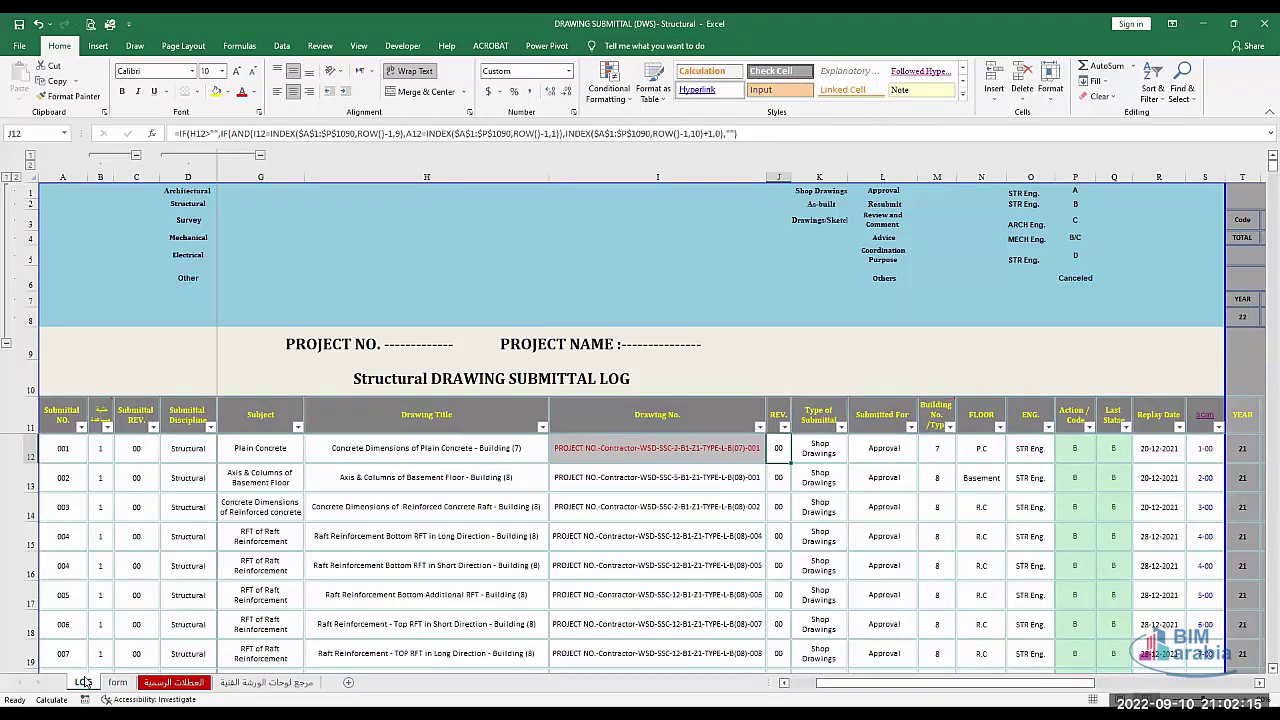
key("Right")
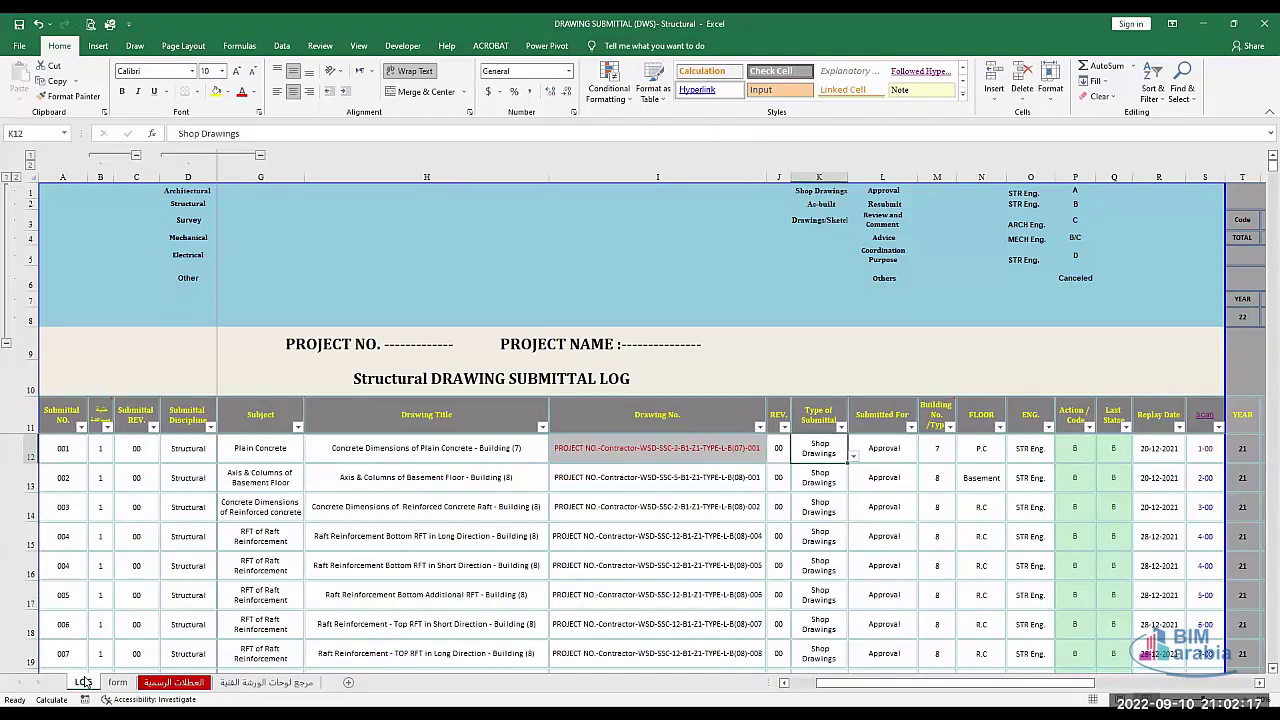
key("Right")
key("Right")
key("Left")
key("Left")
left_click(853, 458)
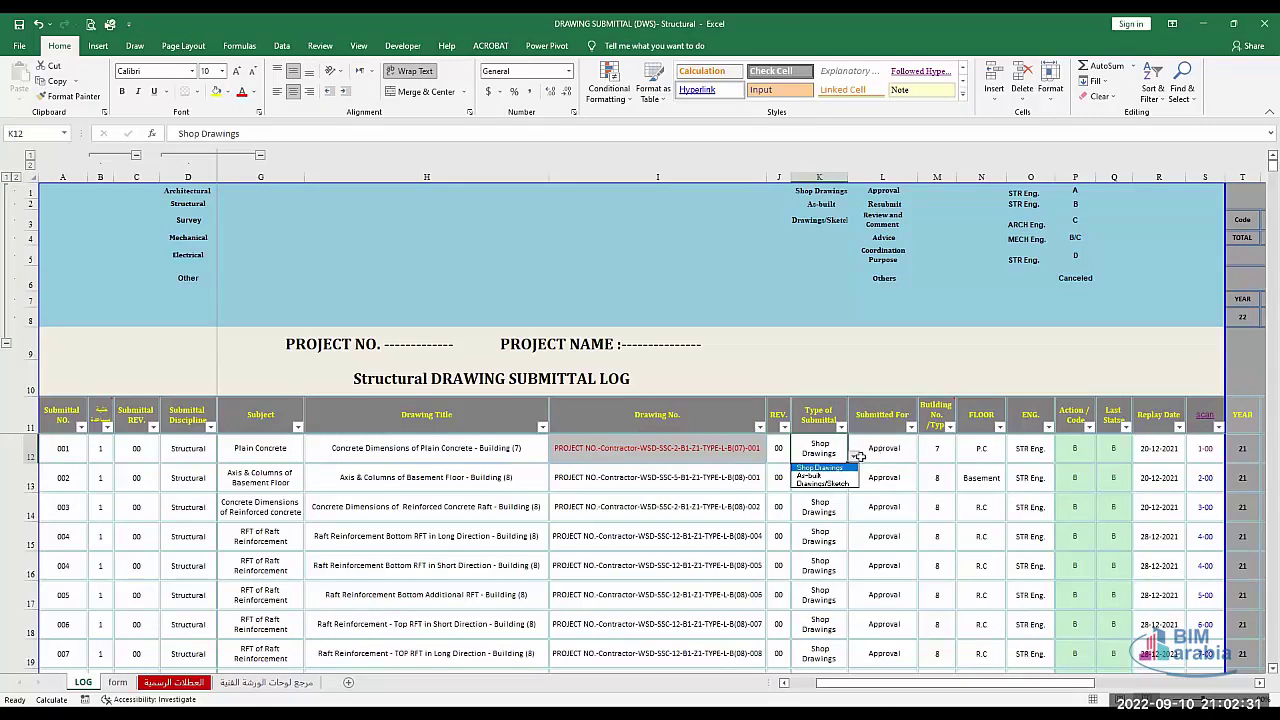
Check the first Drawing Title cell's lookup formula on the form sheet and return to the LOG sheet.
left_click(120, 683)
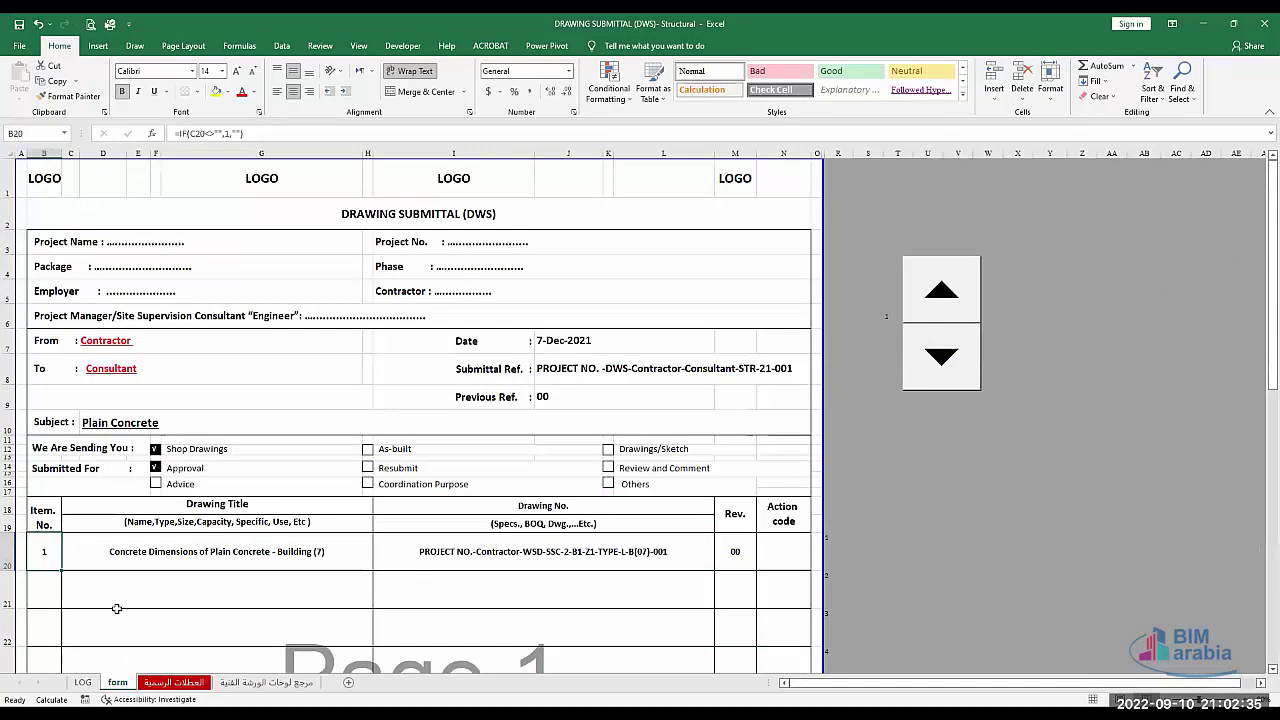
left_click(131, 551)
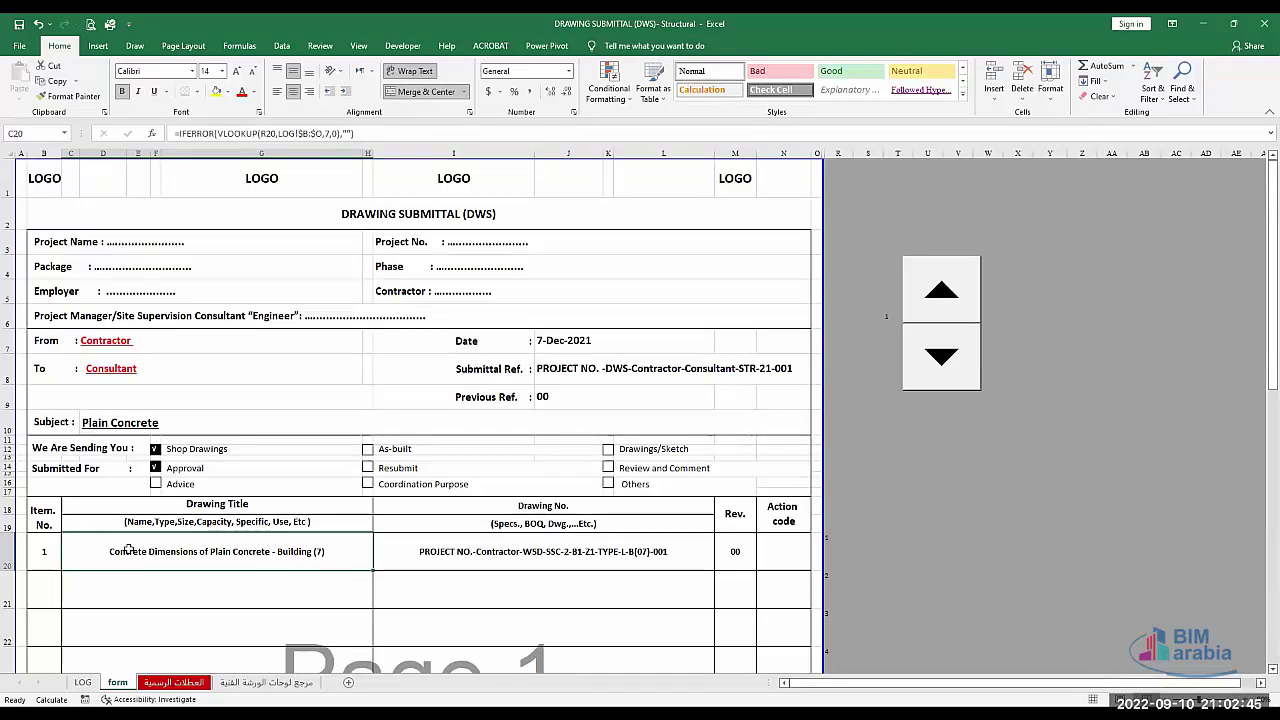
left_click(84, 682)
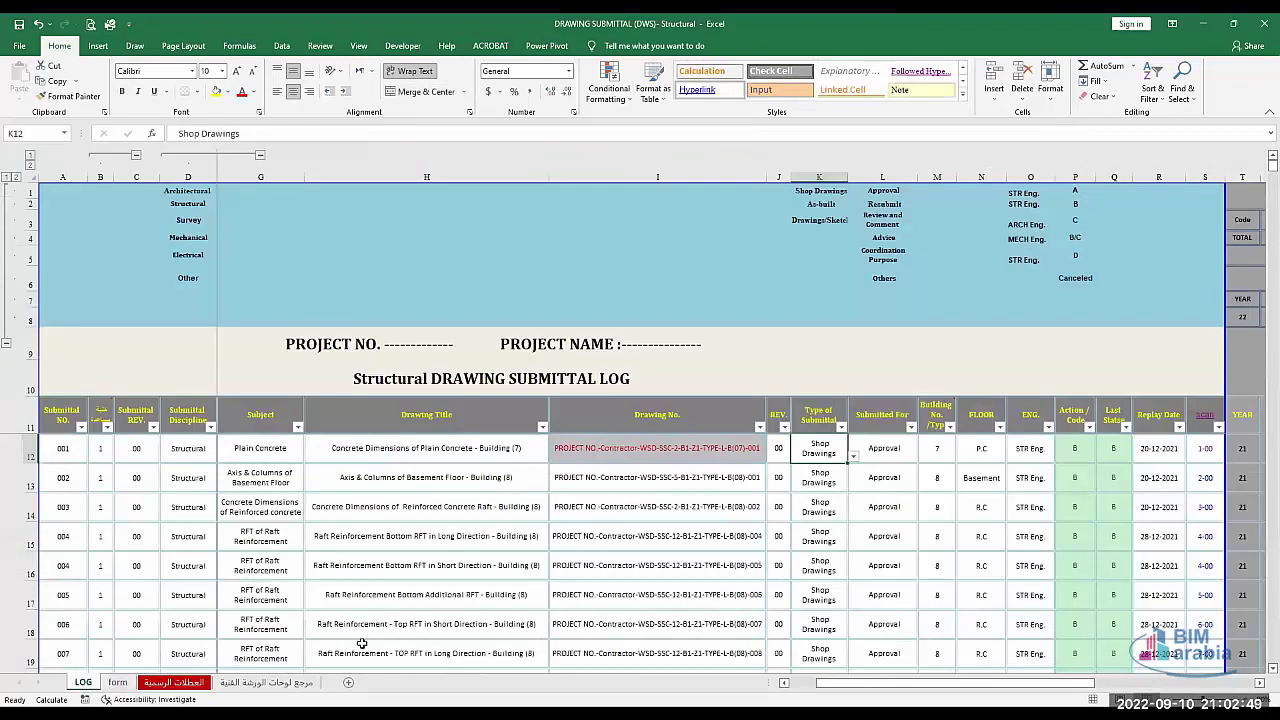
View the Submitted For options of the log's first record and go back to the form sheet.
left_click(886, 451)
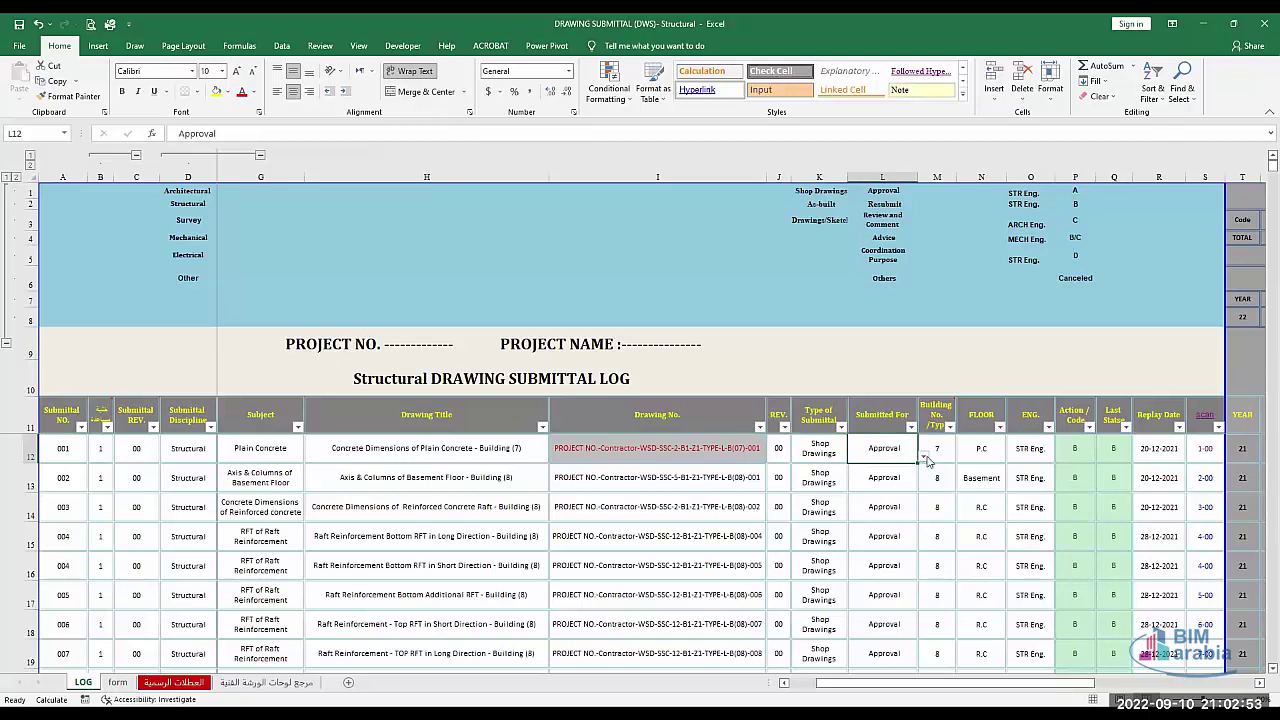
left_click(924, 457)
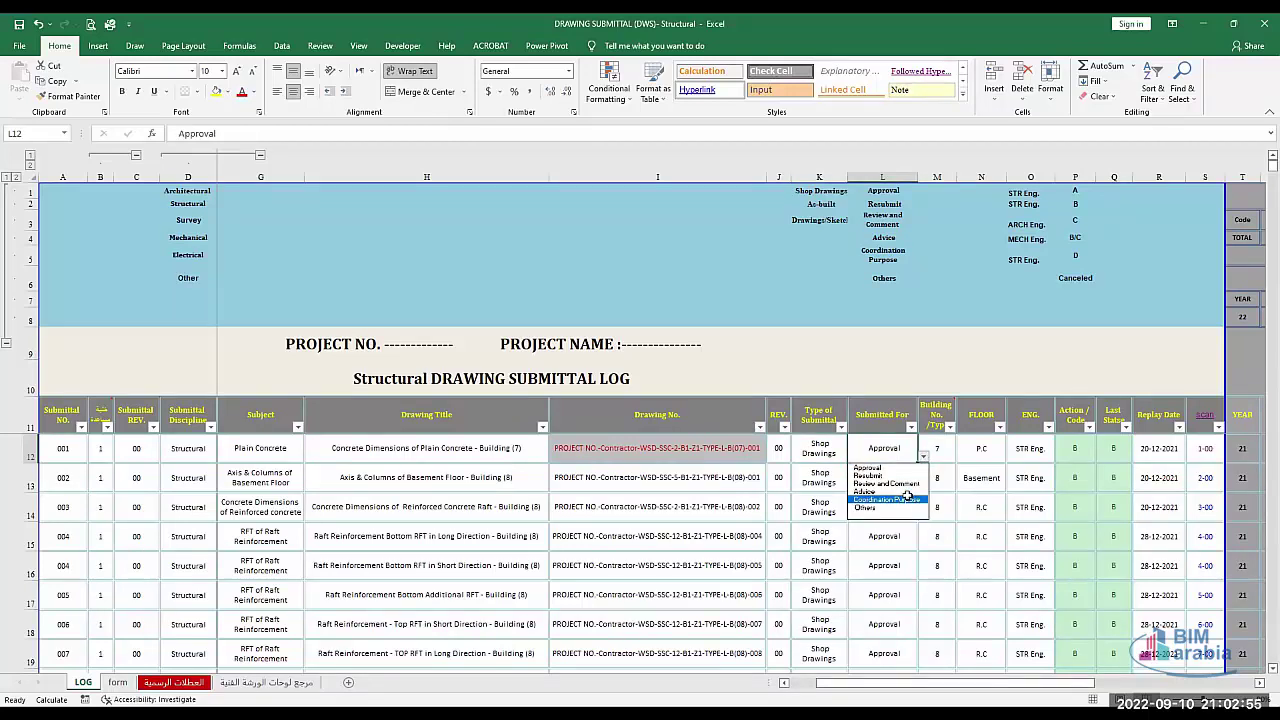
left_click(112, 688)
left_click(118, 682)
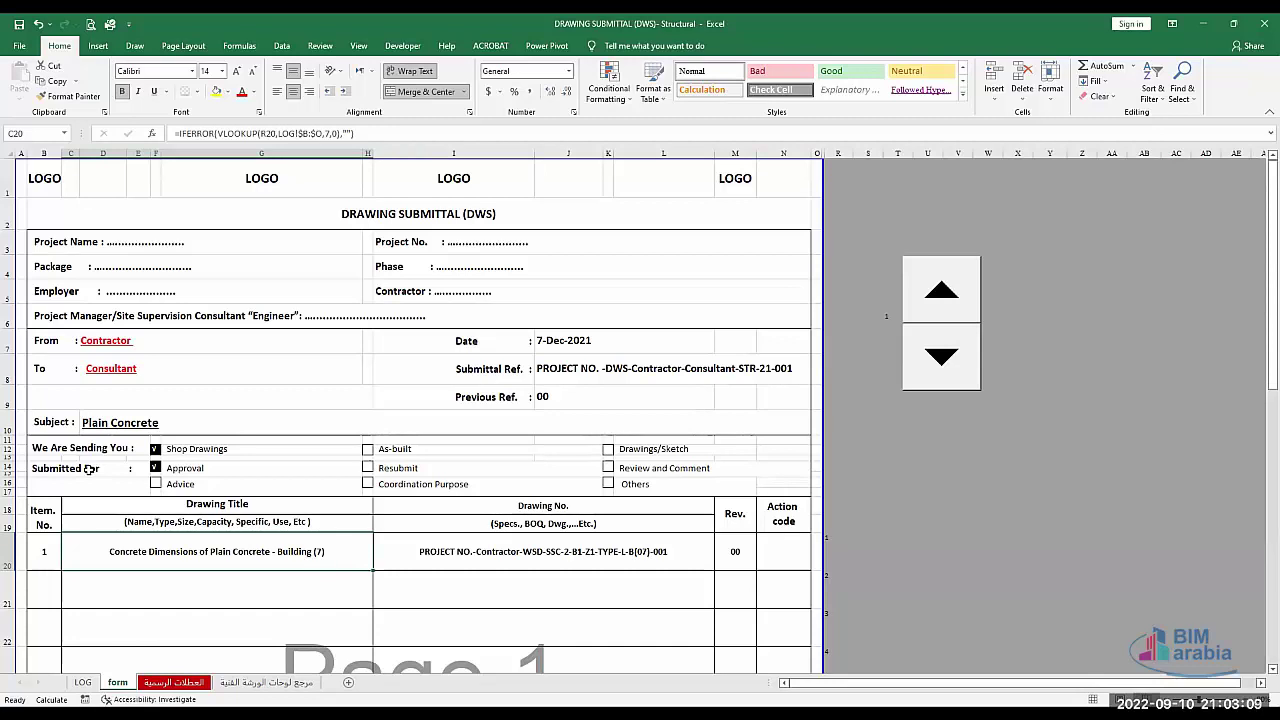
Return to the LOG sheet and inspect the first record's Building No. and FLOOR formulas plus the ENG. and Action / Code columns.
left_click(84, 686)
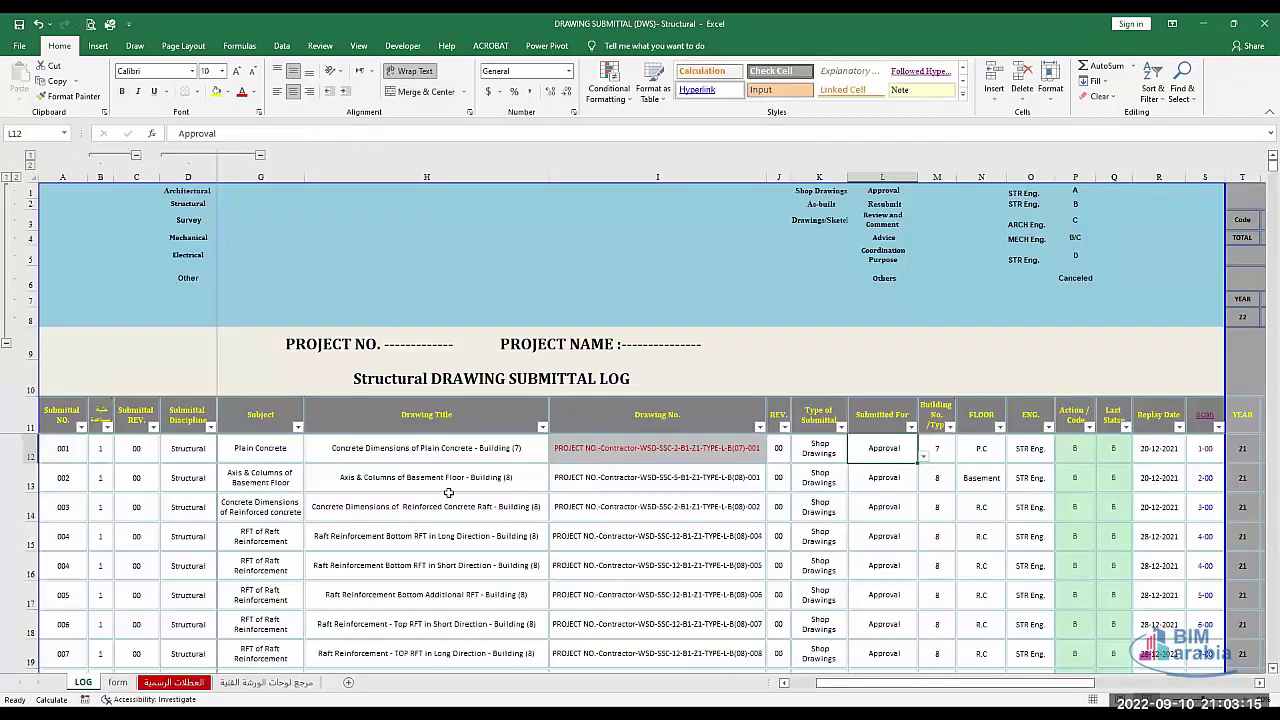
left_click(936, 449)
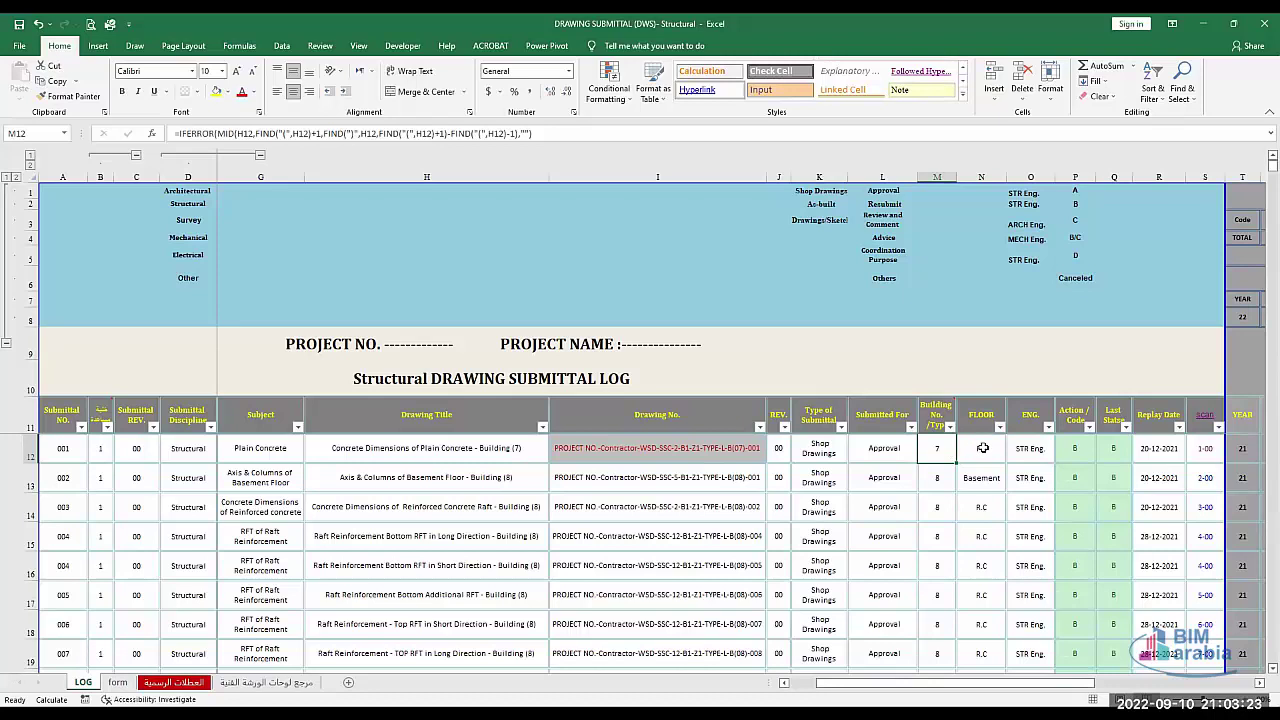
left_click(983, 448)
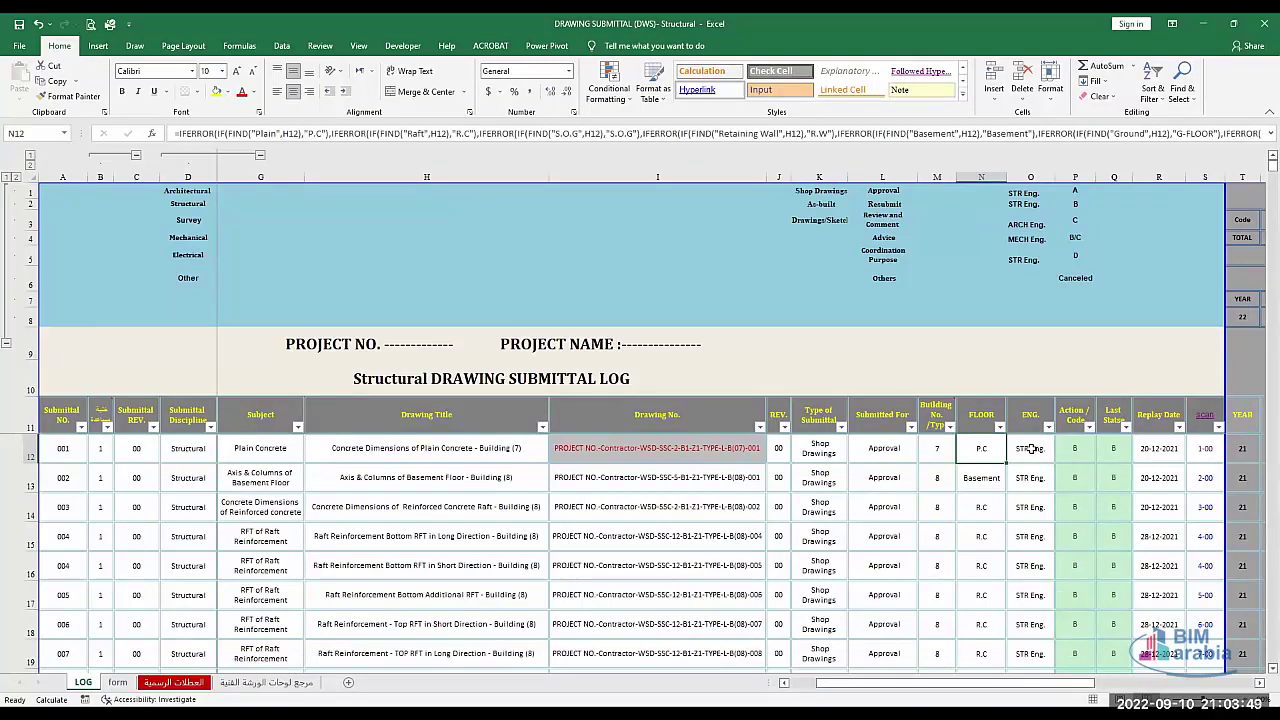
left_click(1031, 449)
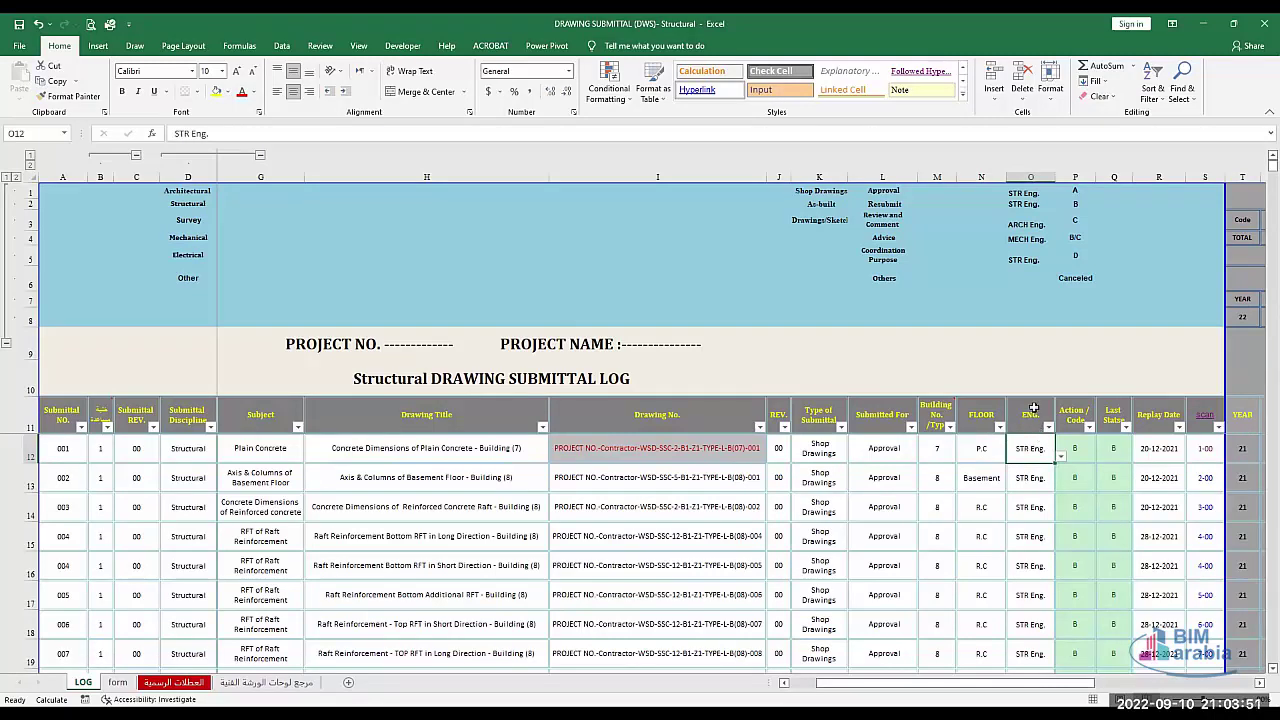
left_click(1030, 410)
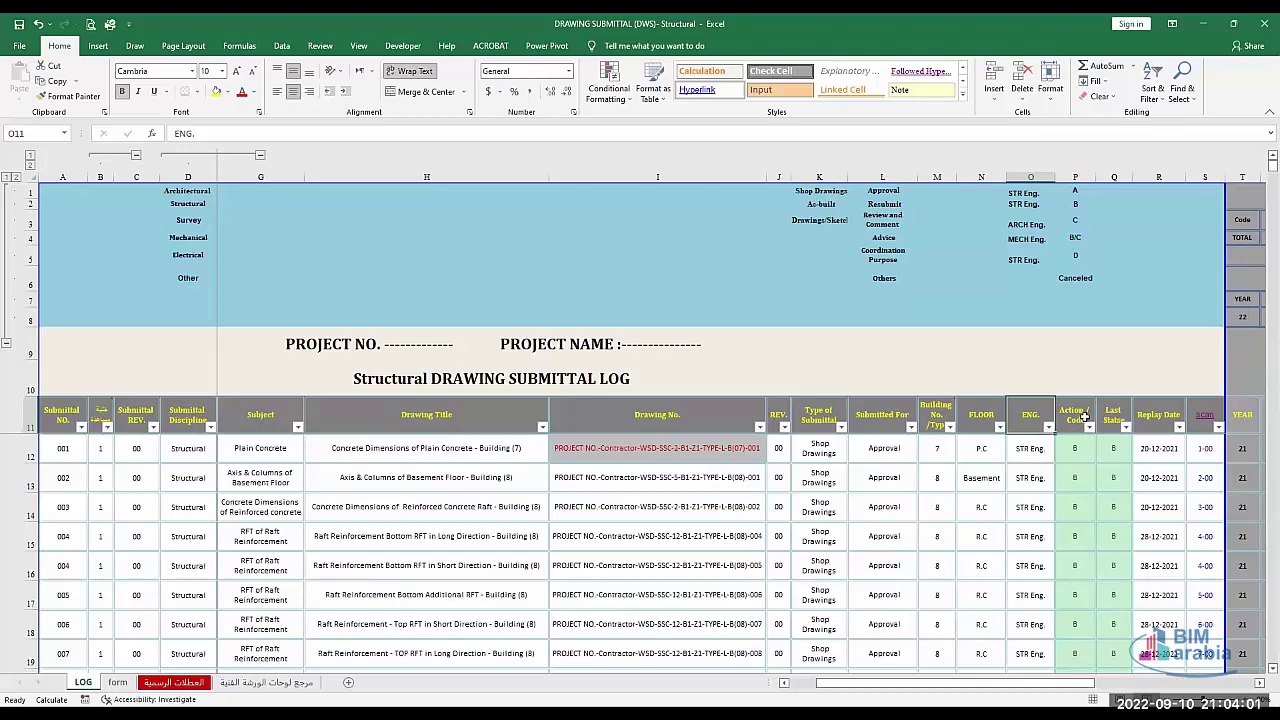
left_click(1075, 418)
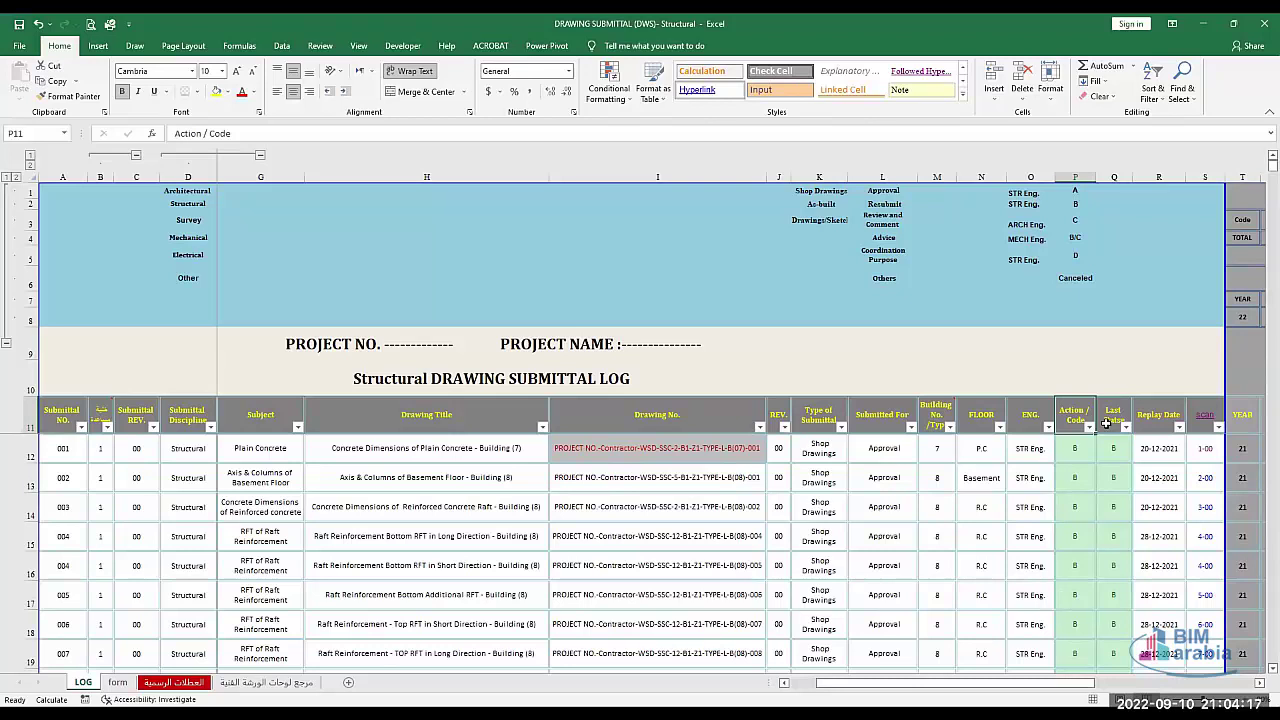
Filter the log's Last Statse column to open records only and check the first one's Action / Code cell.
left_click(1106, 423)
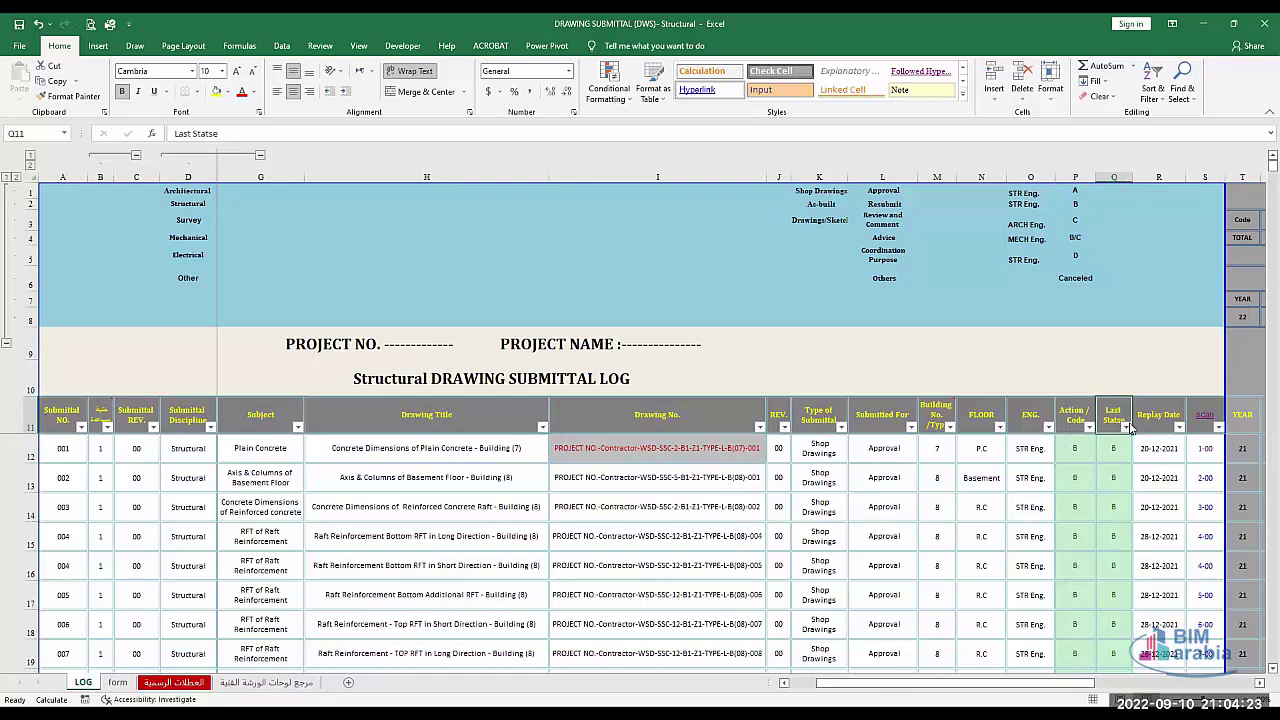
left_click(1127, 427)
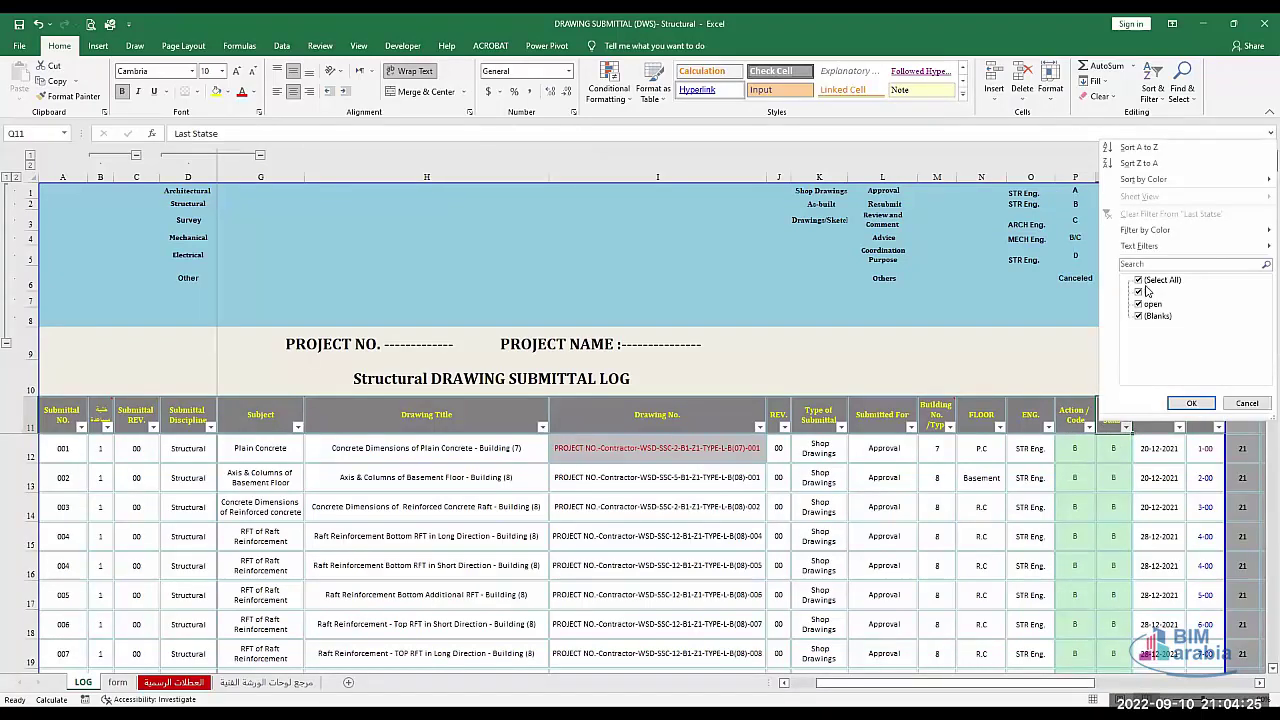
left_click(1141, 281)
left_click(1149, 305)
left_click(1186, 403)
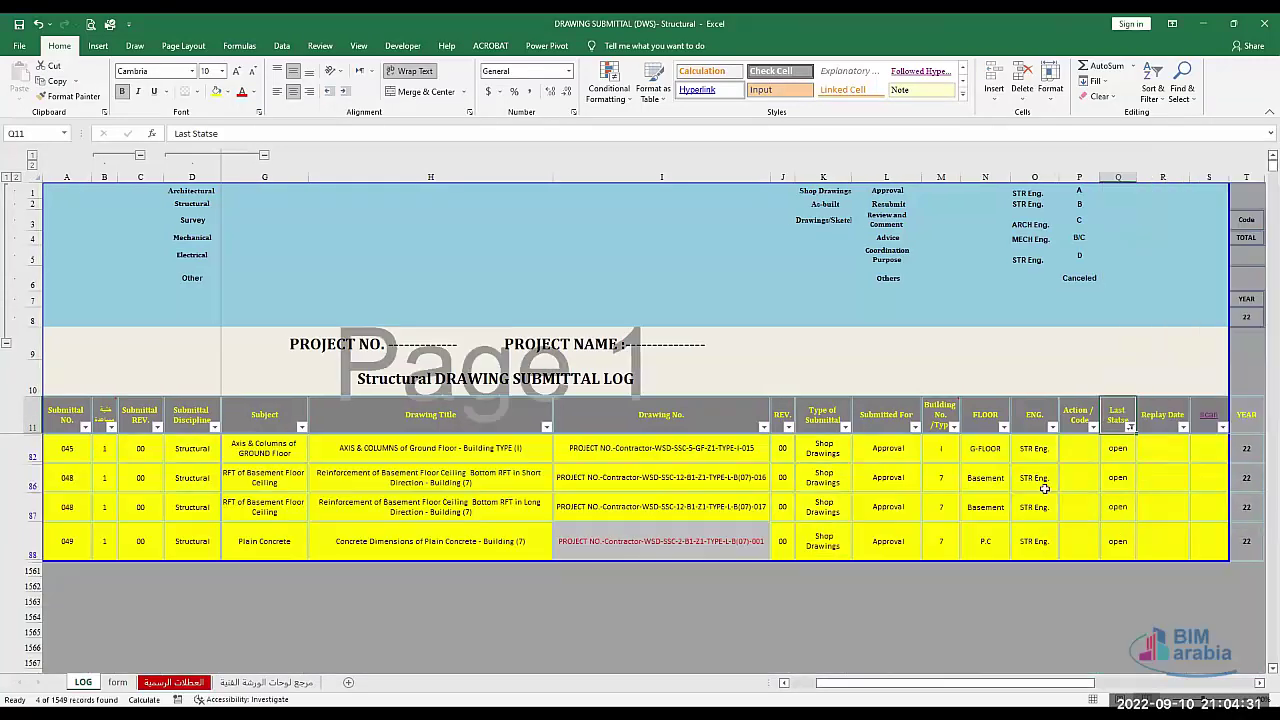
left_click(1070, 459)
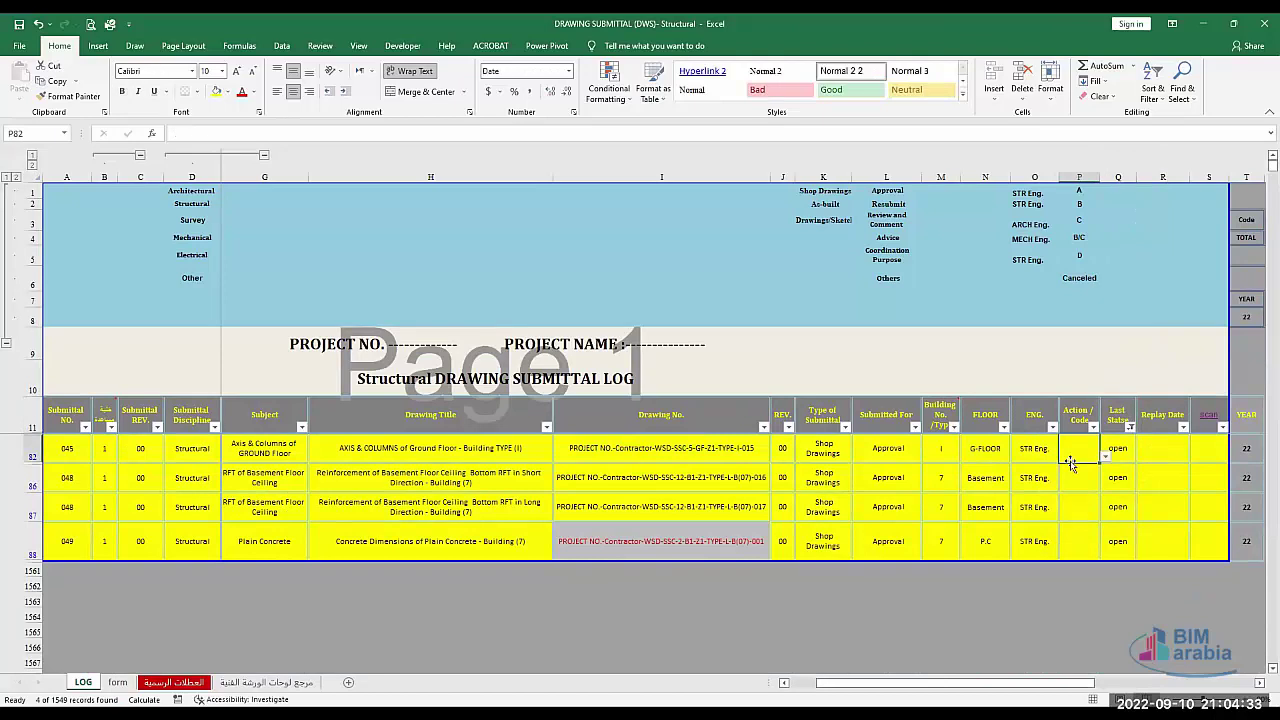
key("Up")
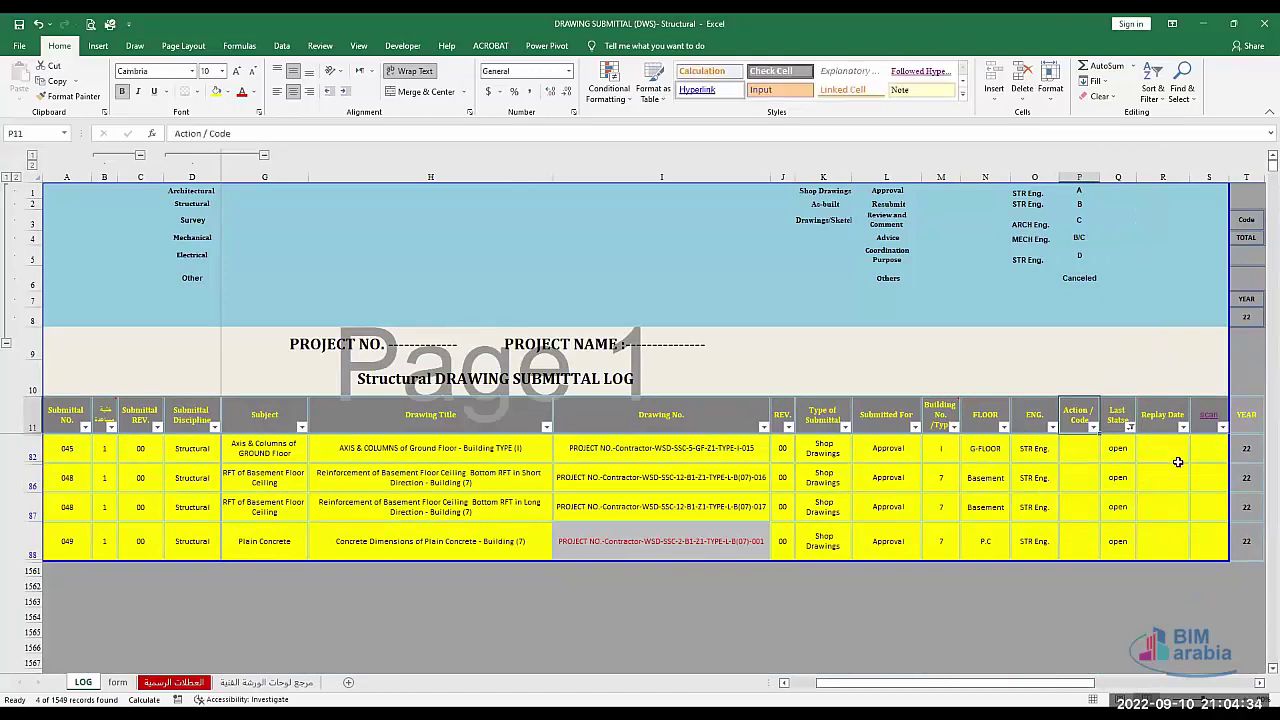
Reselect all values in the Last Statse filter to show every log record again.
left_click(1130, 427)
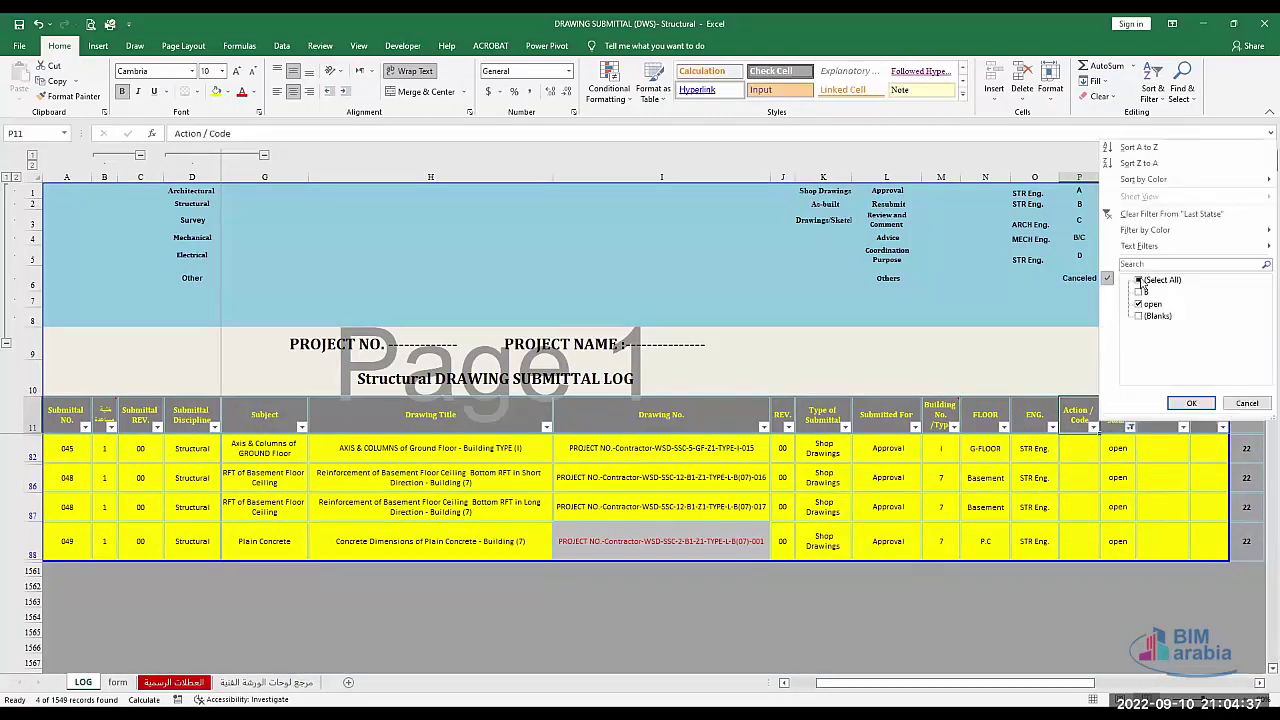
left_click(1138, 280)
left_click(1188, 404)
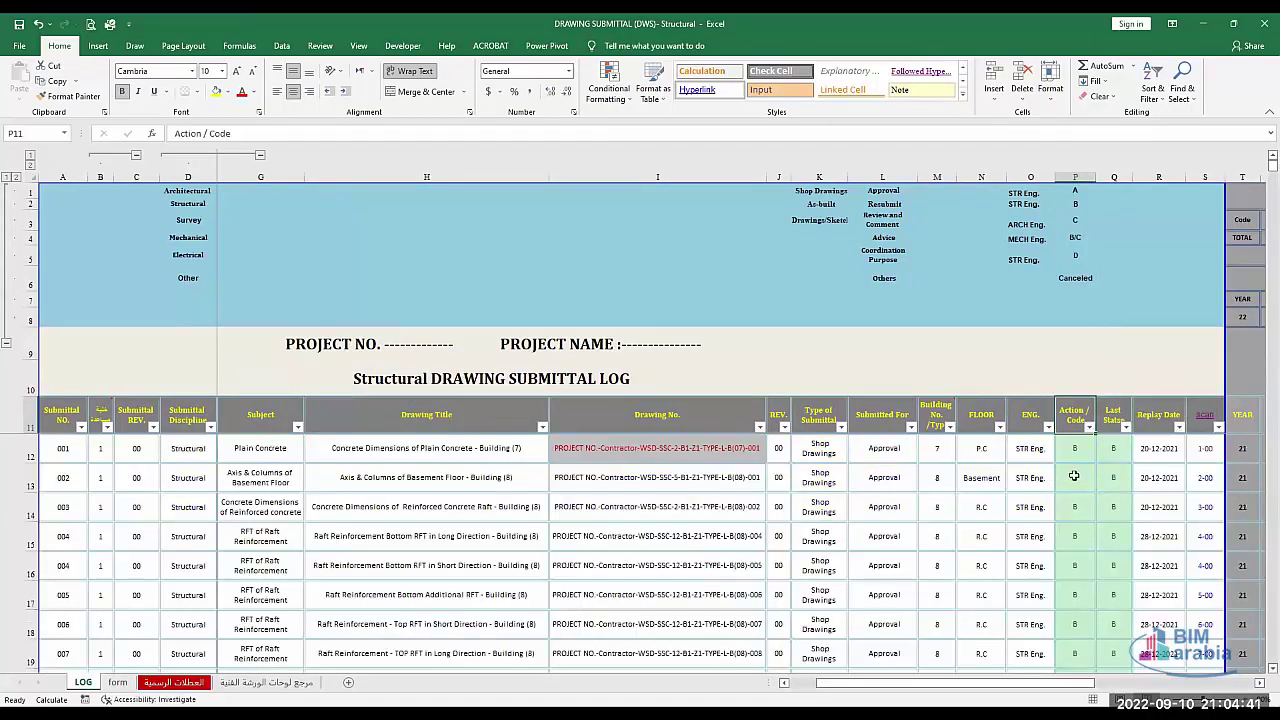
Set the Action / Code of submittal 002 to C.
left_click_drag(1073, 477, 1110, 478)
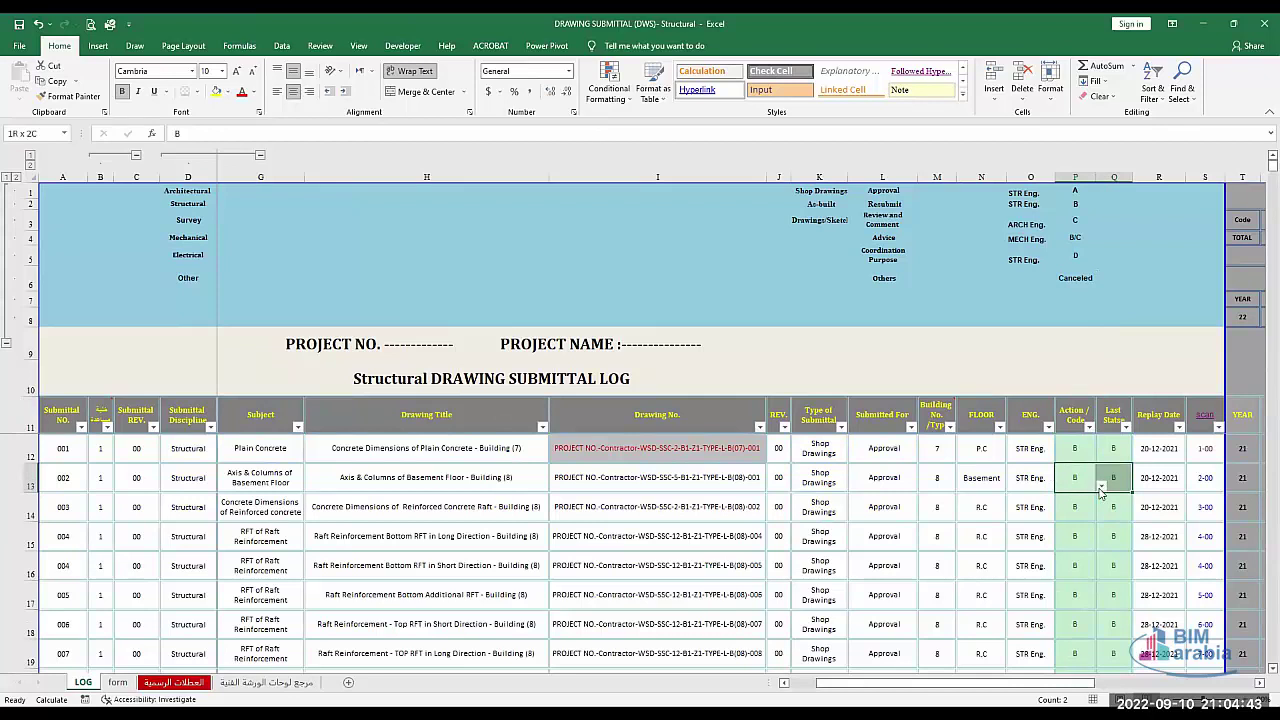
left_click(1078, 472)
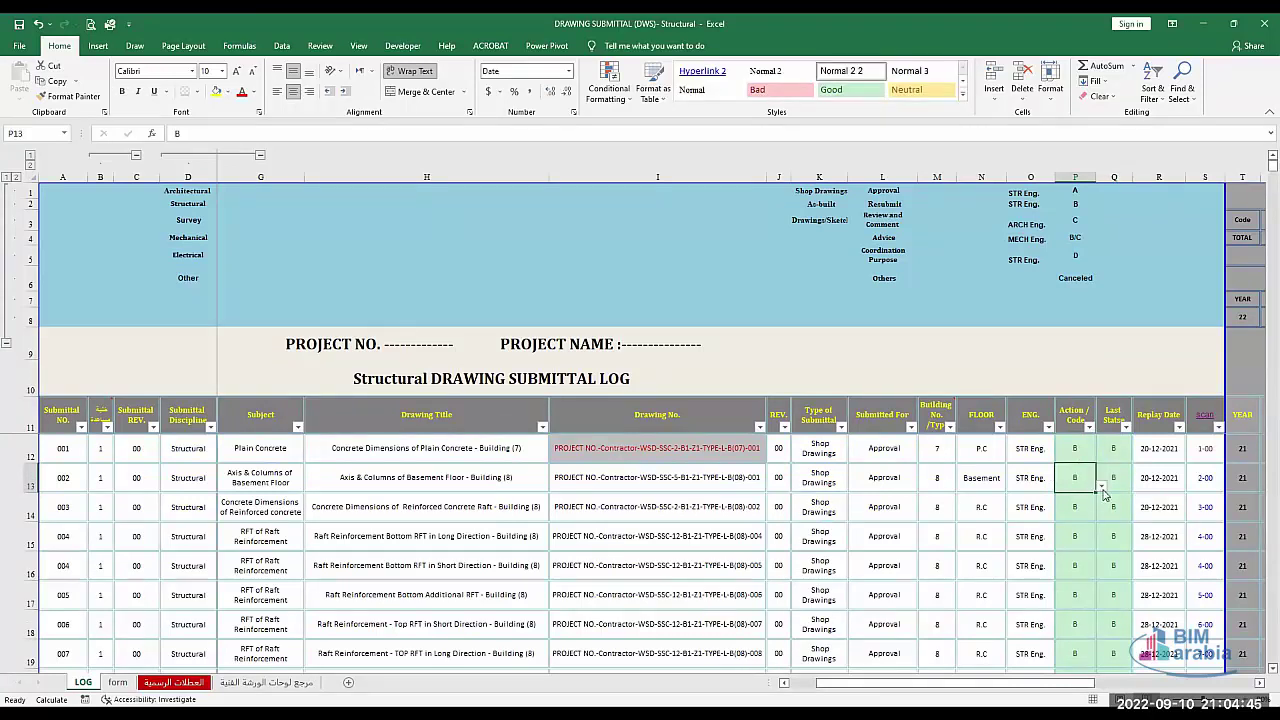
left_click(1101, 491)
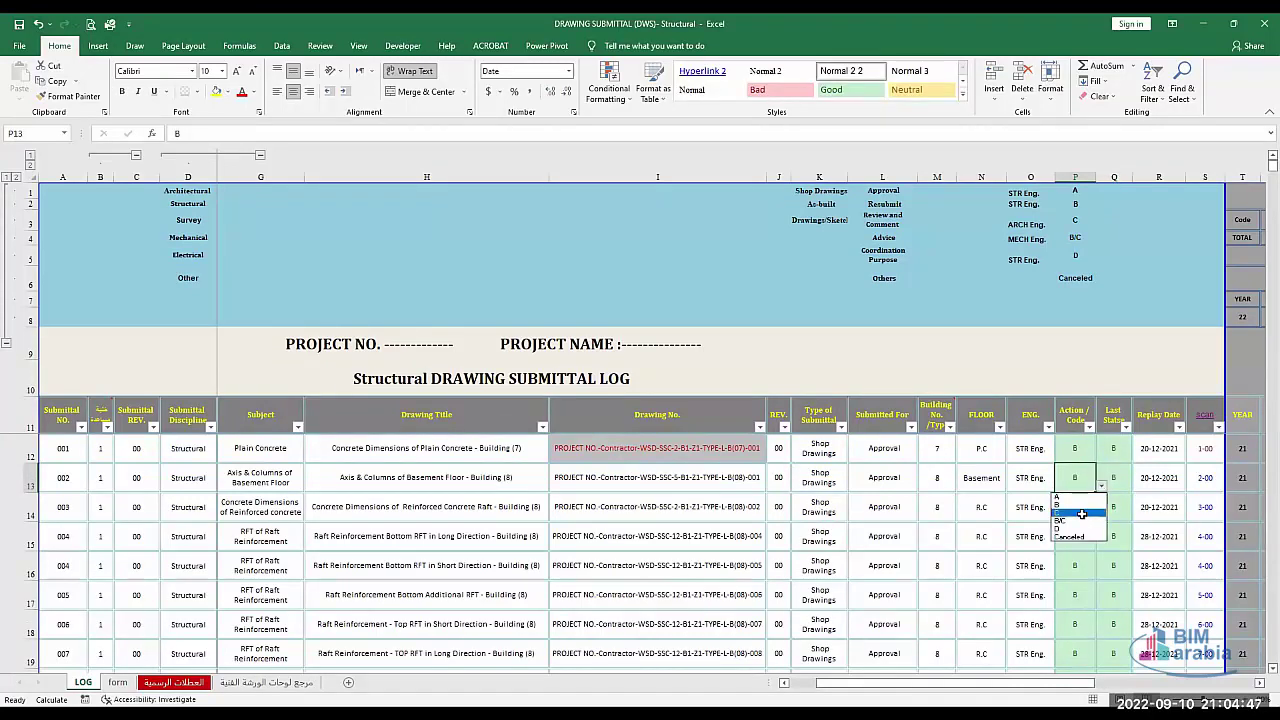
left_click(1081, 513)
left_click(1081, 513)
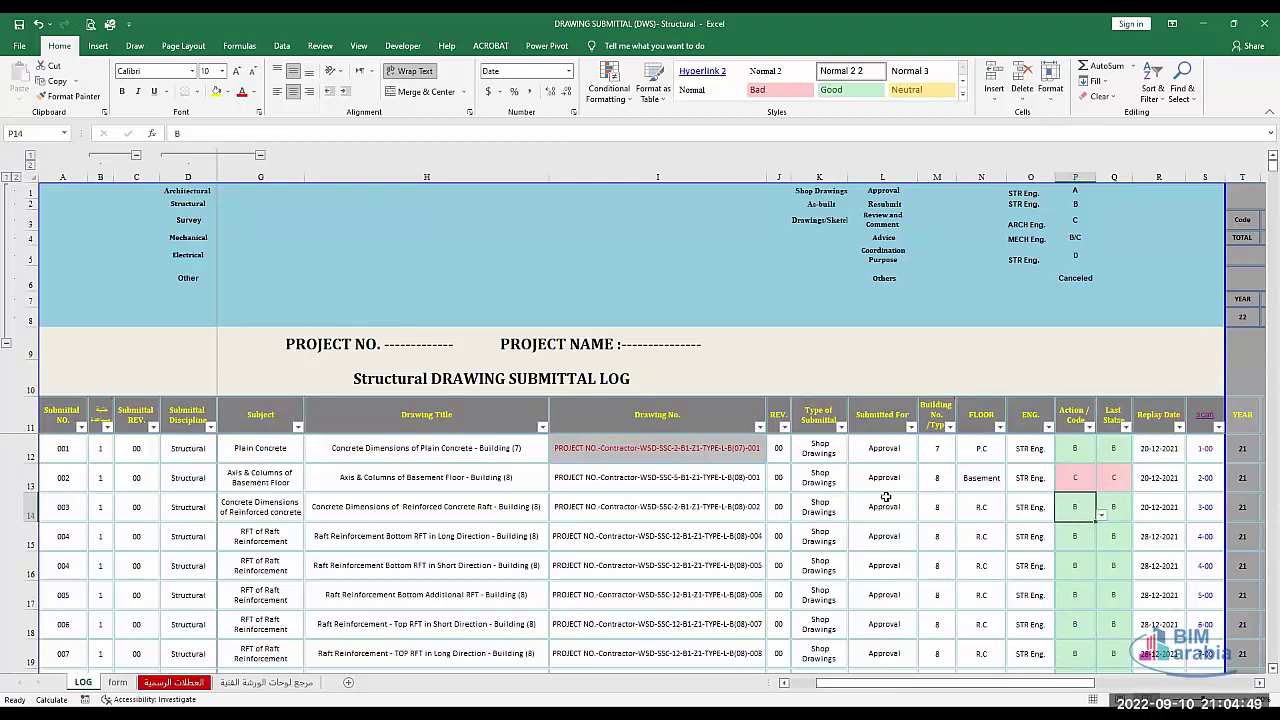
Filter the Last Statse column to show only records with status C.
left_click(1123, 427)
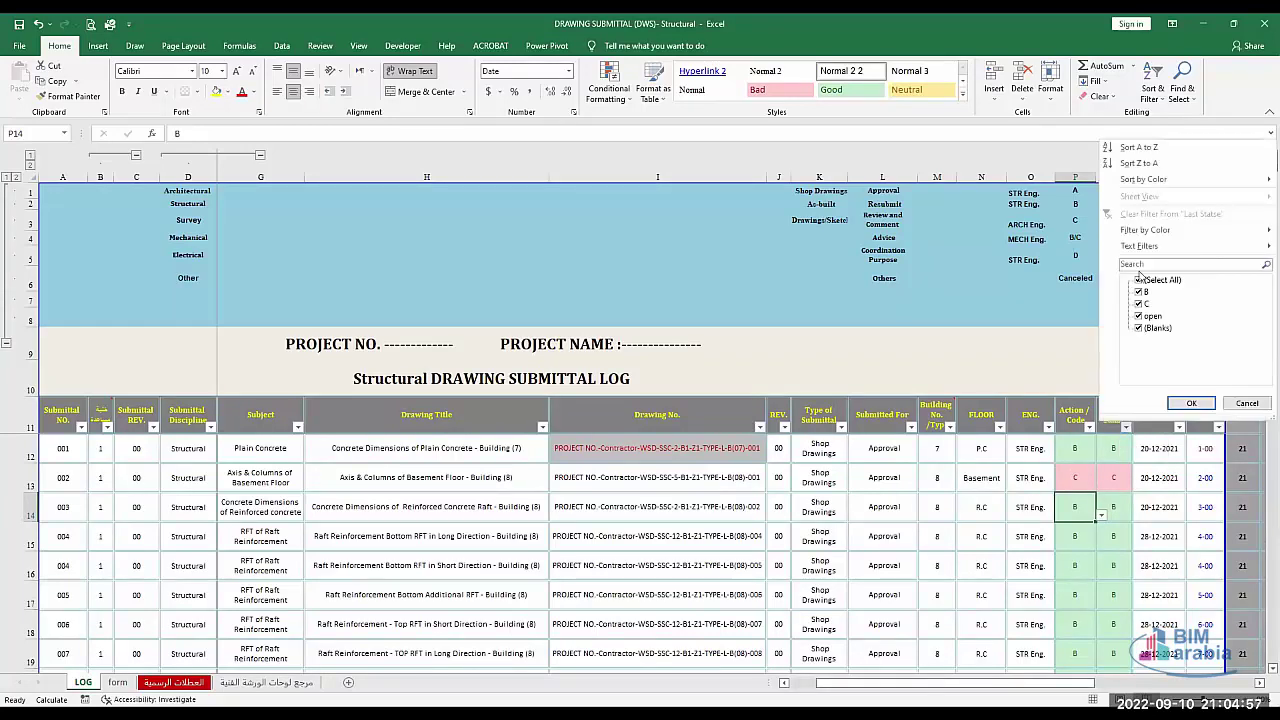
left_click(1139, 281)
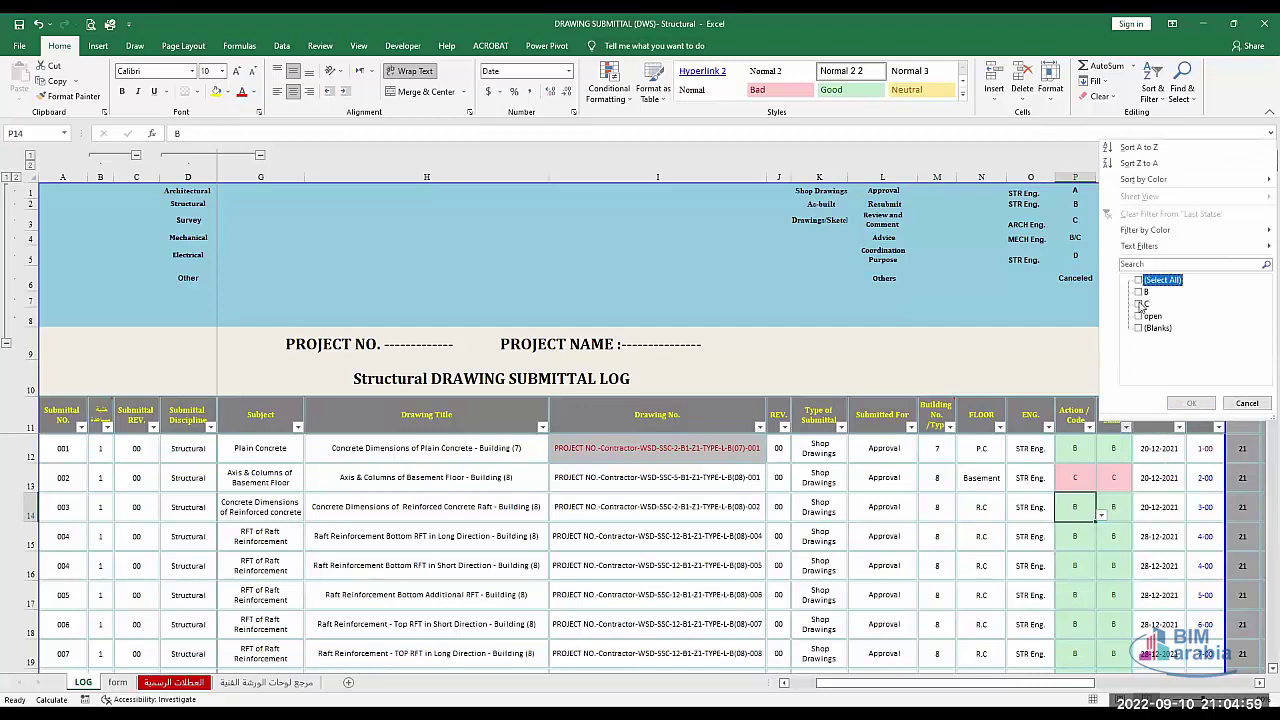
left_click(1138, 303)
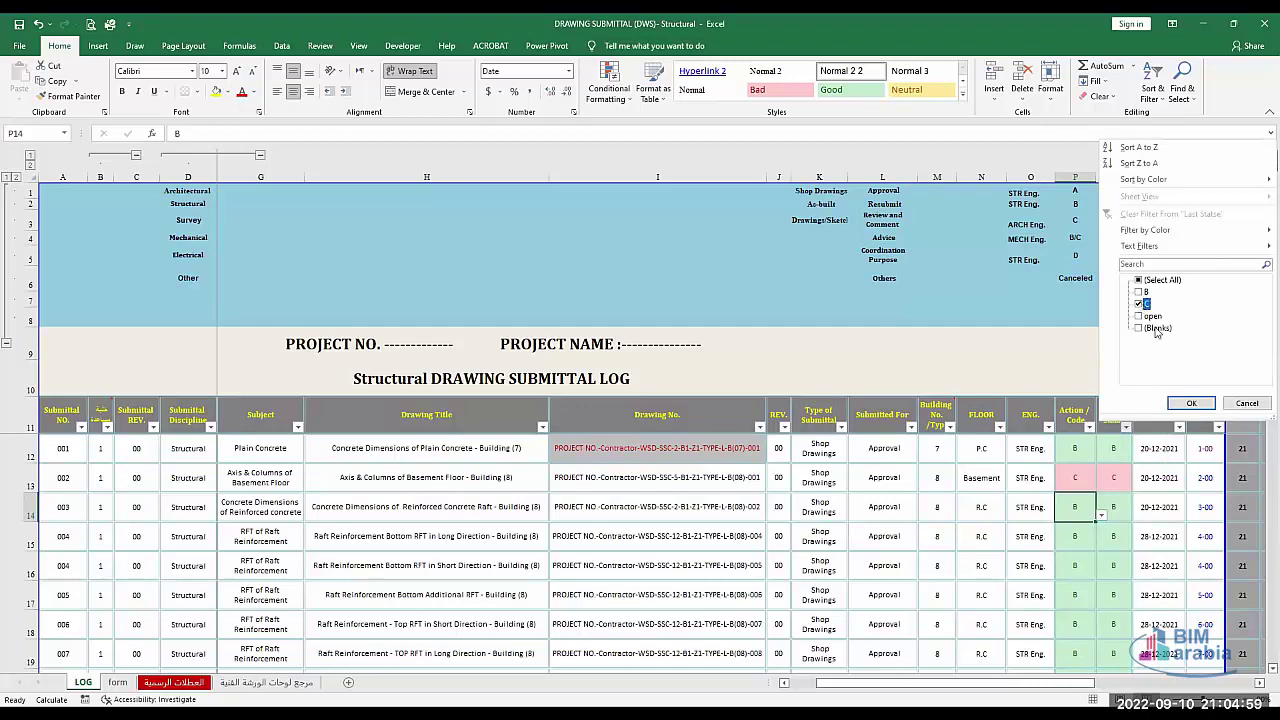
left_click(1192, 404)
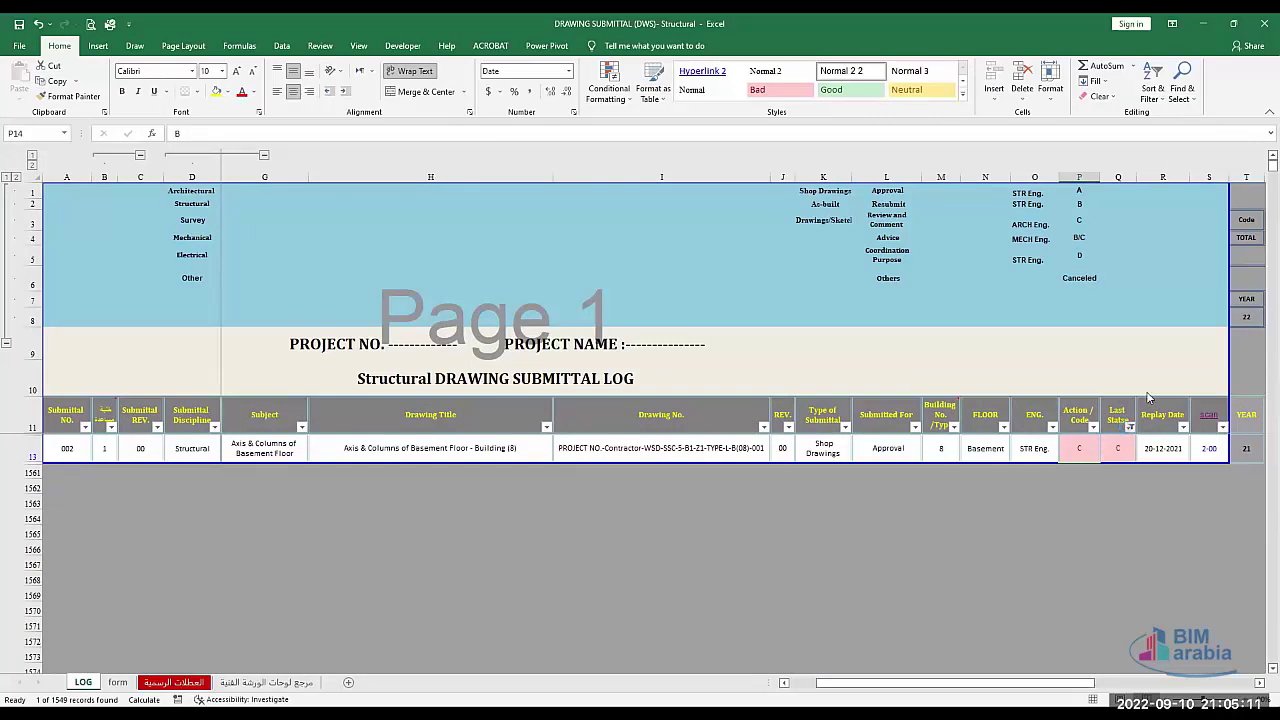
Remove the status C filter by including all Last Statse values again.
left_click(1128, 427)
left_click(1139, 280)
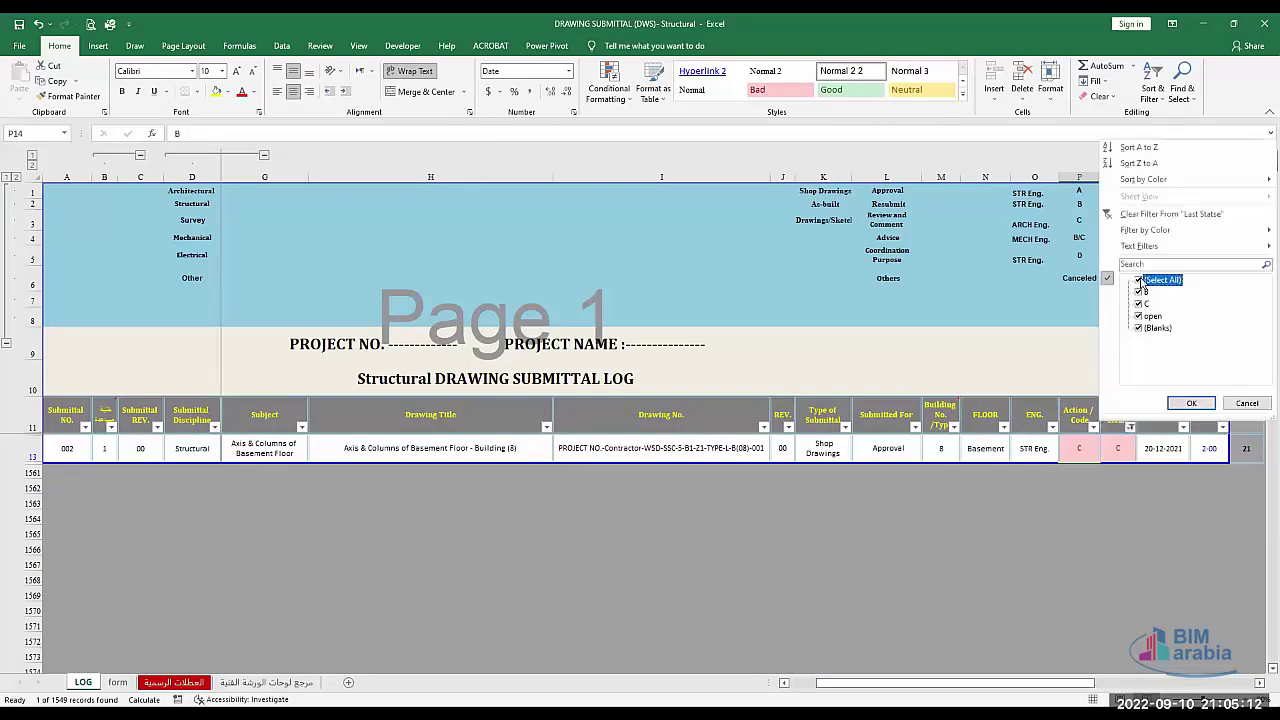
left_click(1192, 404)
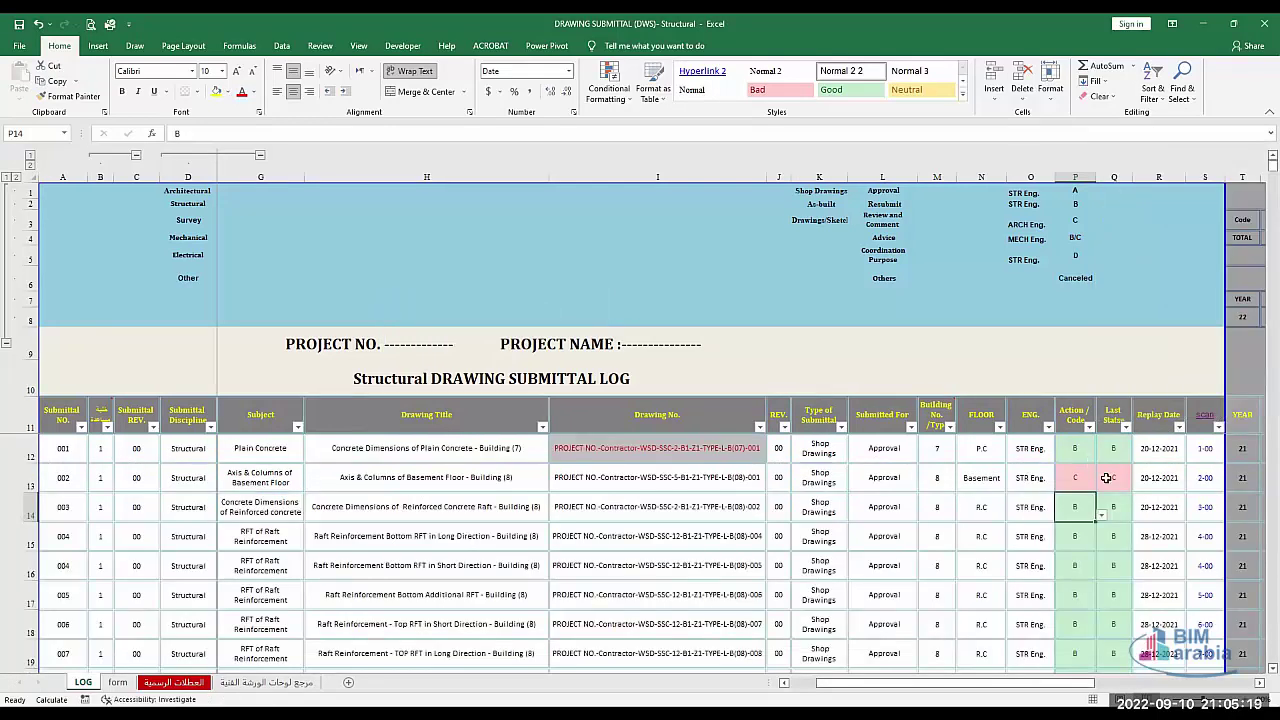
Inspect submittal 002's Last Statse formula and review the Replay Date, YEAR, MONTH and remaining helper columns of the log.
left_click(1106, 478)
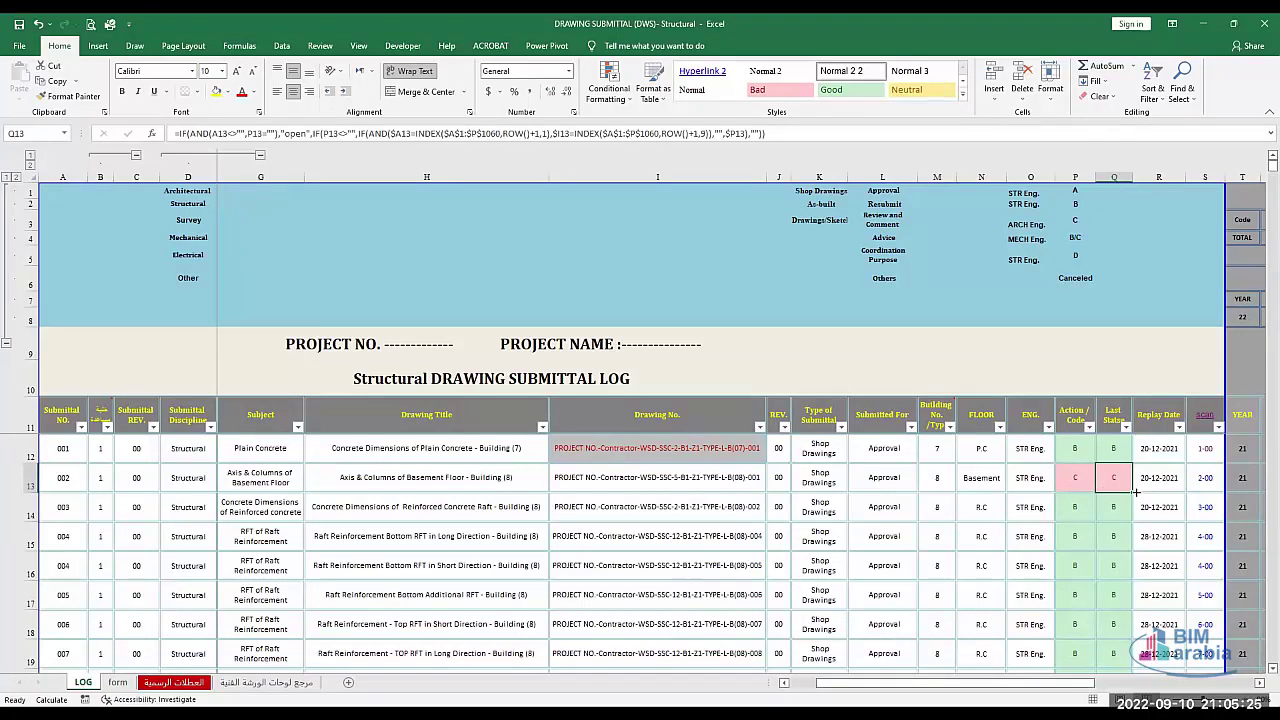
left_click(1145, 418)
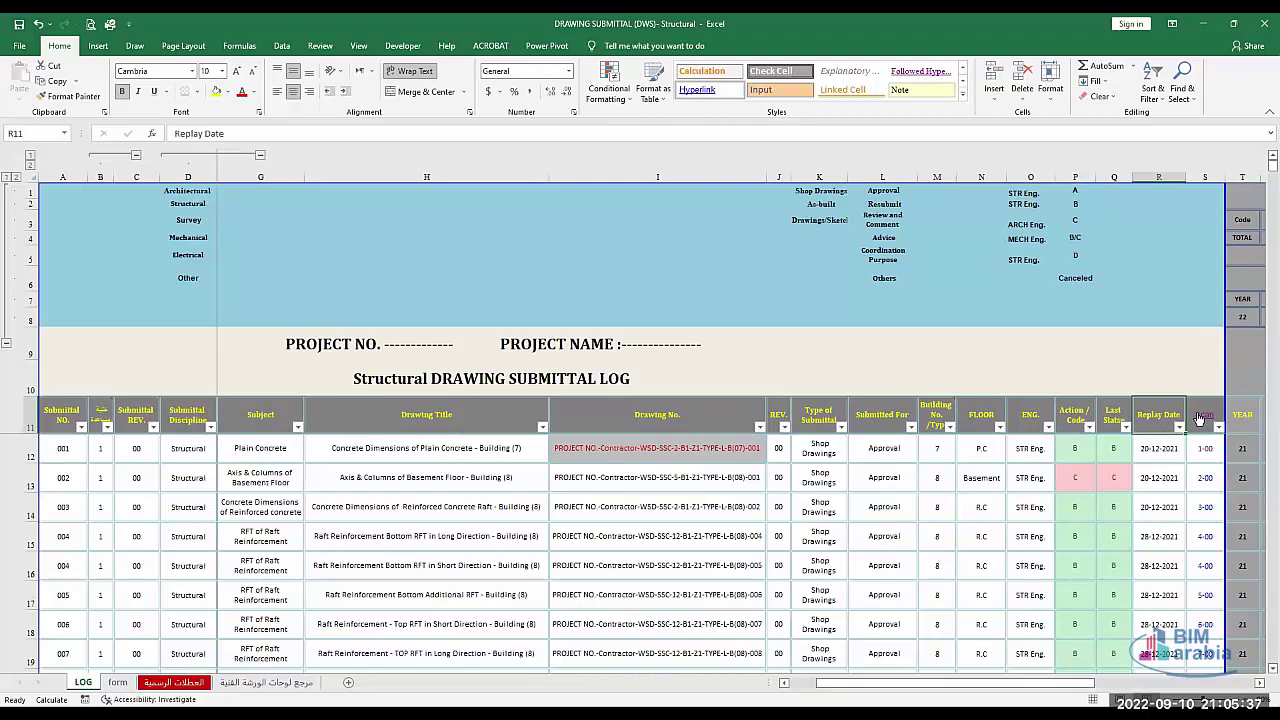
left_click(1246, 420)
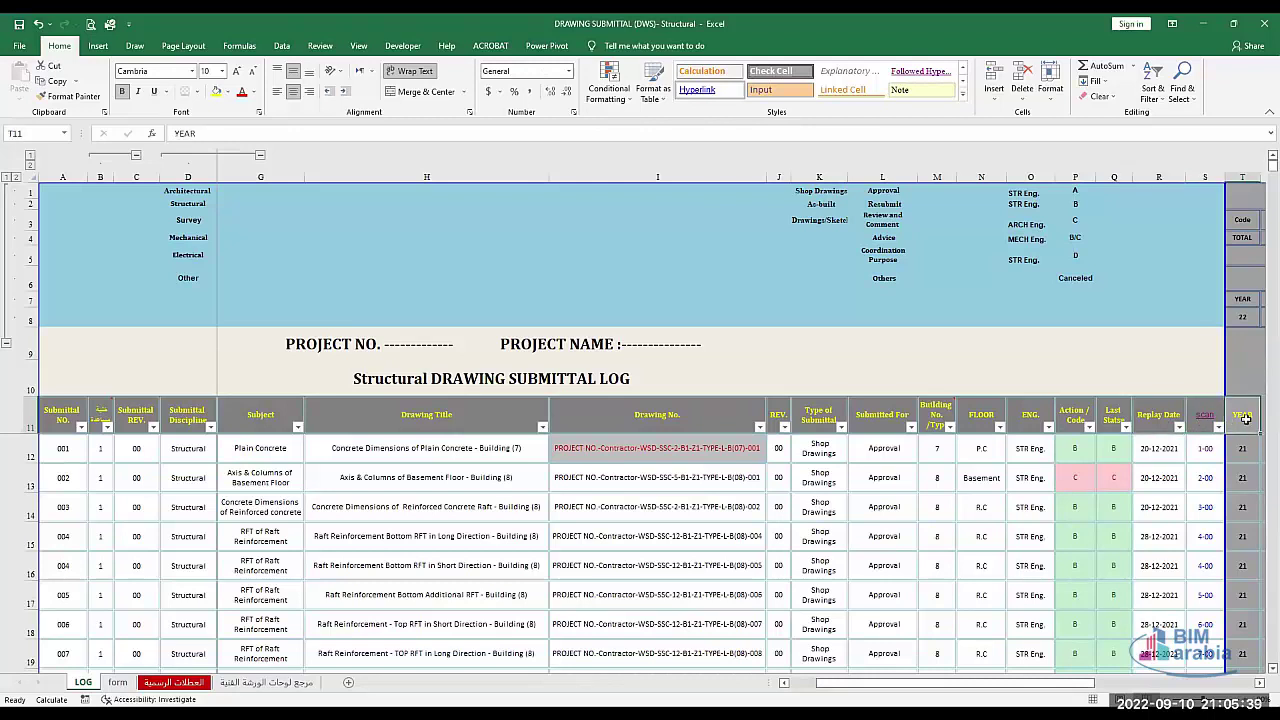
scroll(1246, 420, "right", 1)
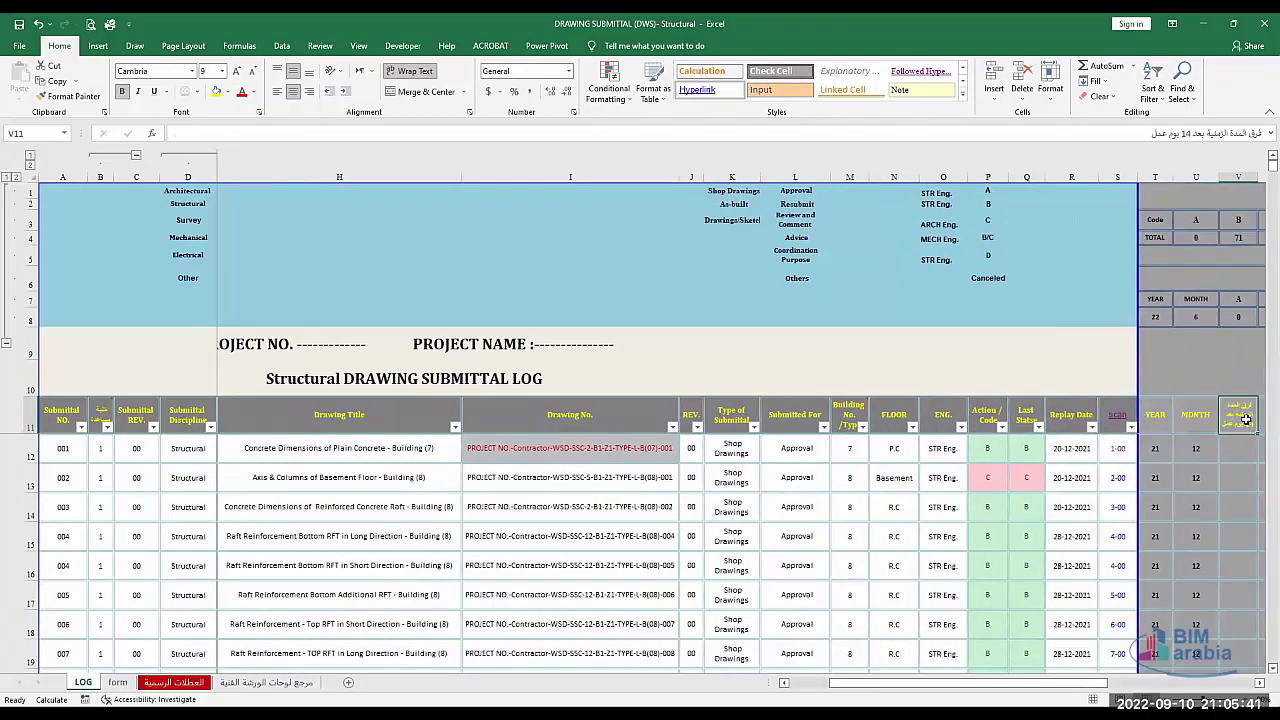
key("Right")
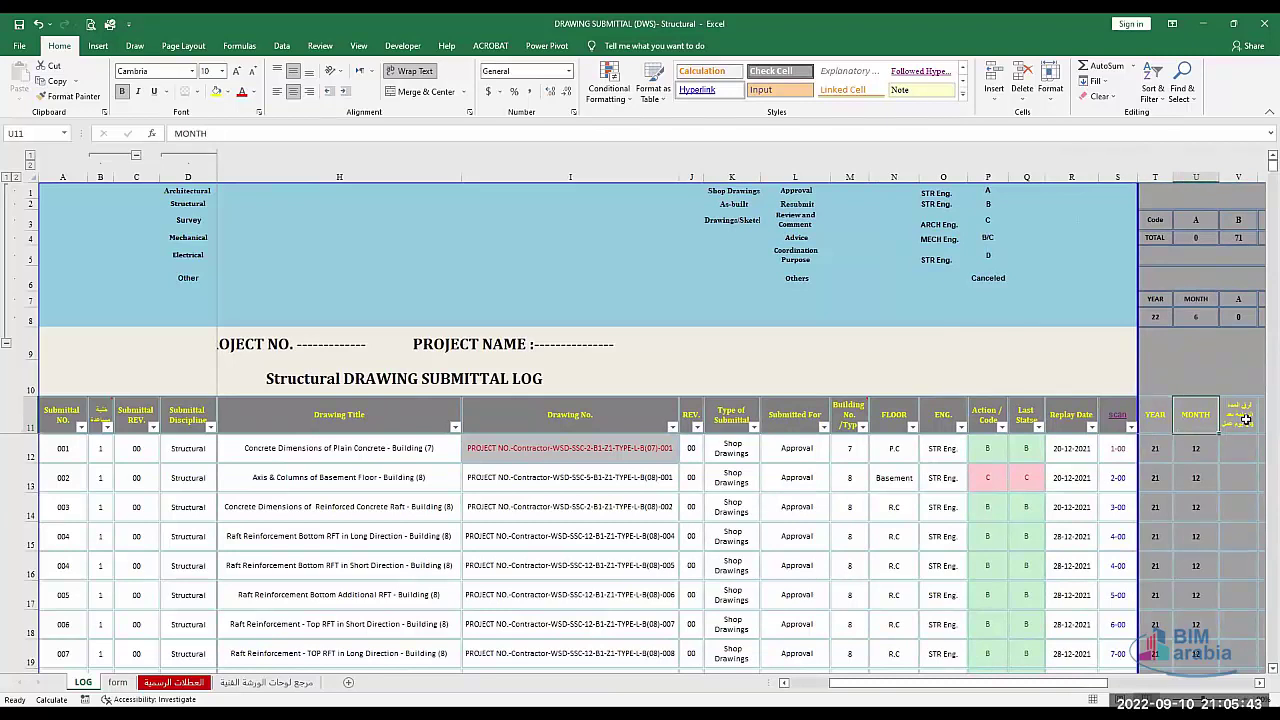
key("Right")
key("Right")
key("Up")
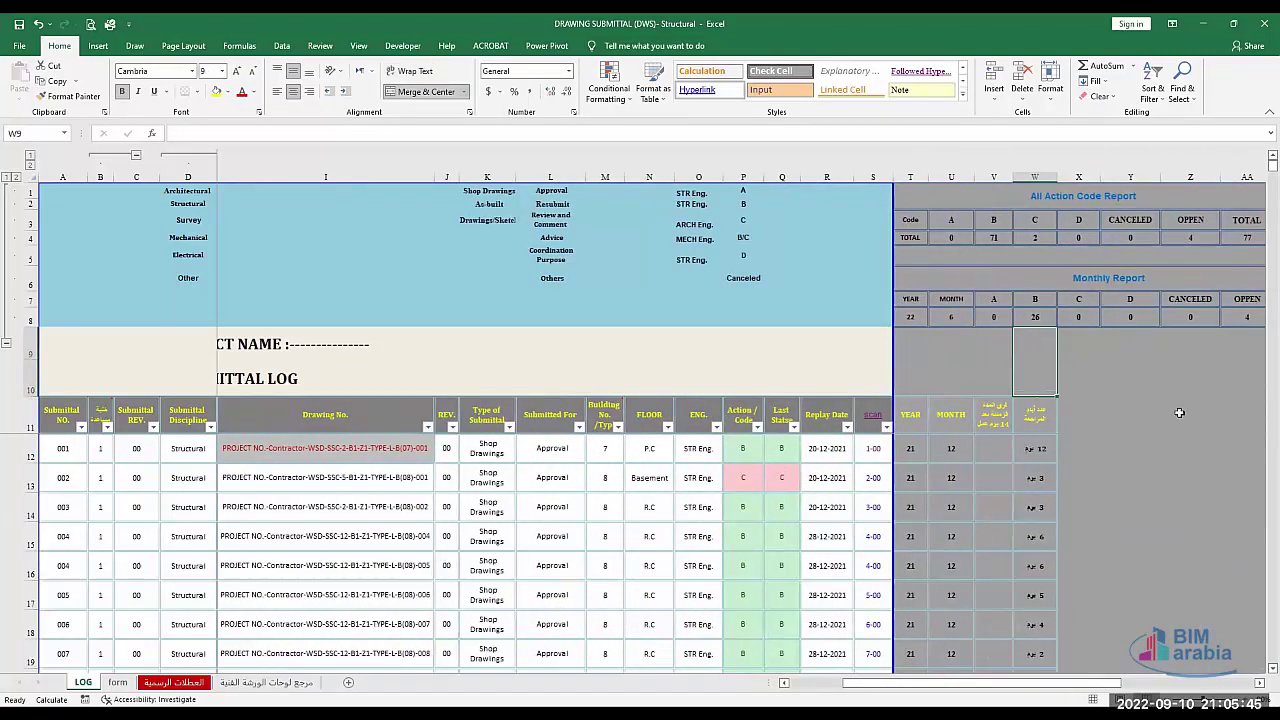
Review the All Action Code Report and Monthly Report summary tables above the helper columns.
left_click(1078, 219)
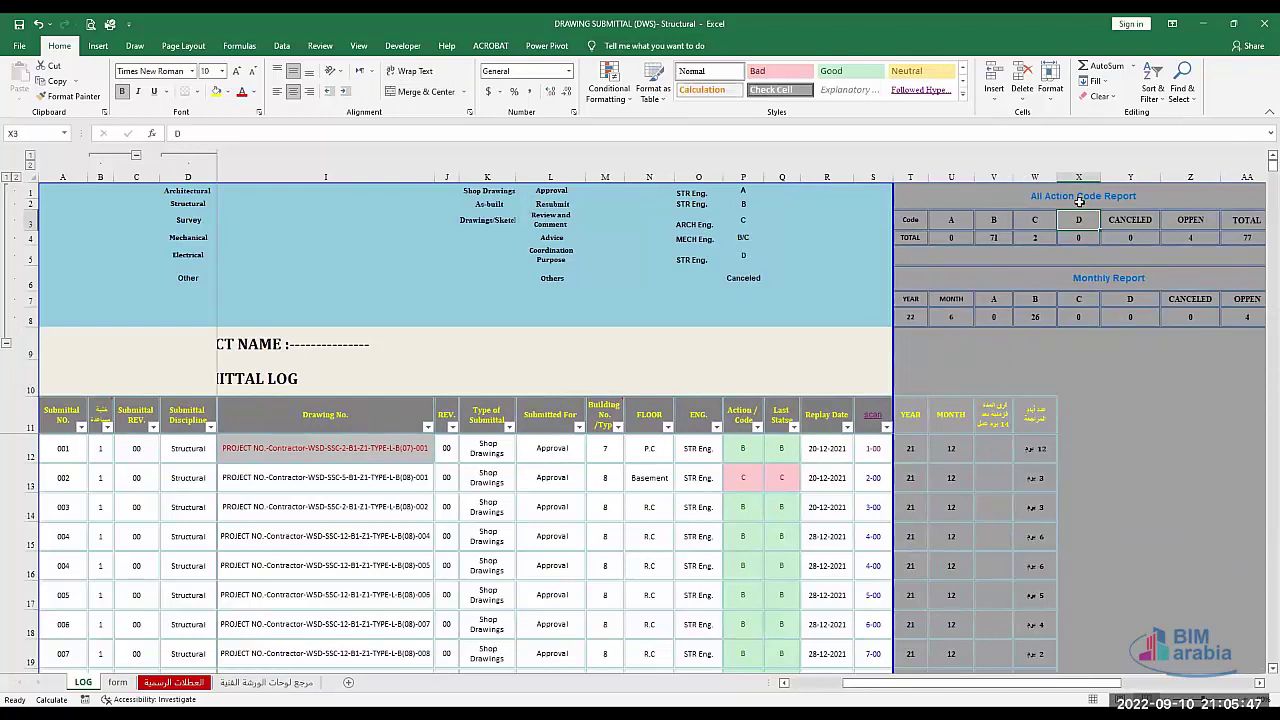
left_click(1080, 201)
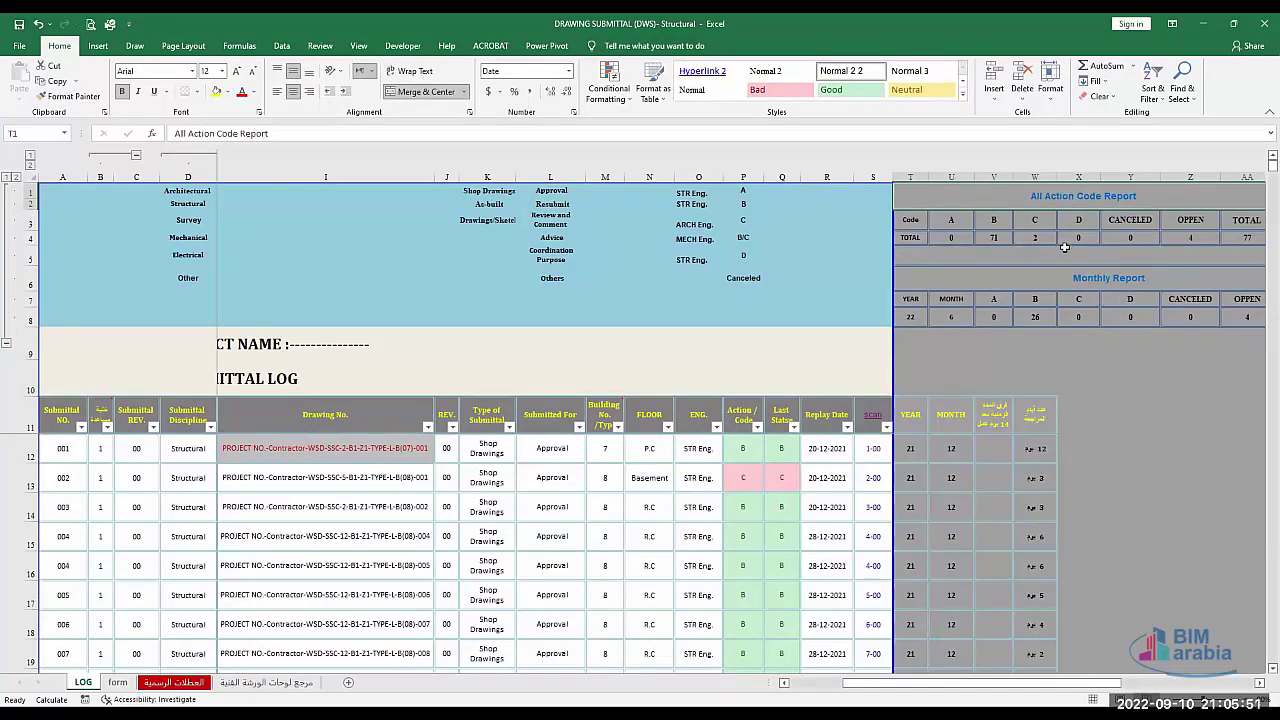
left_click(1084, 278)
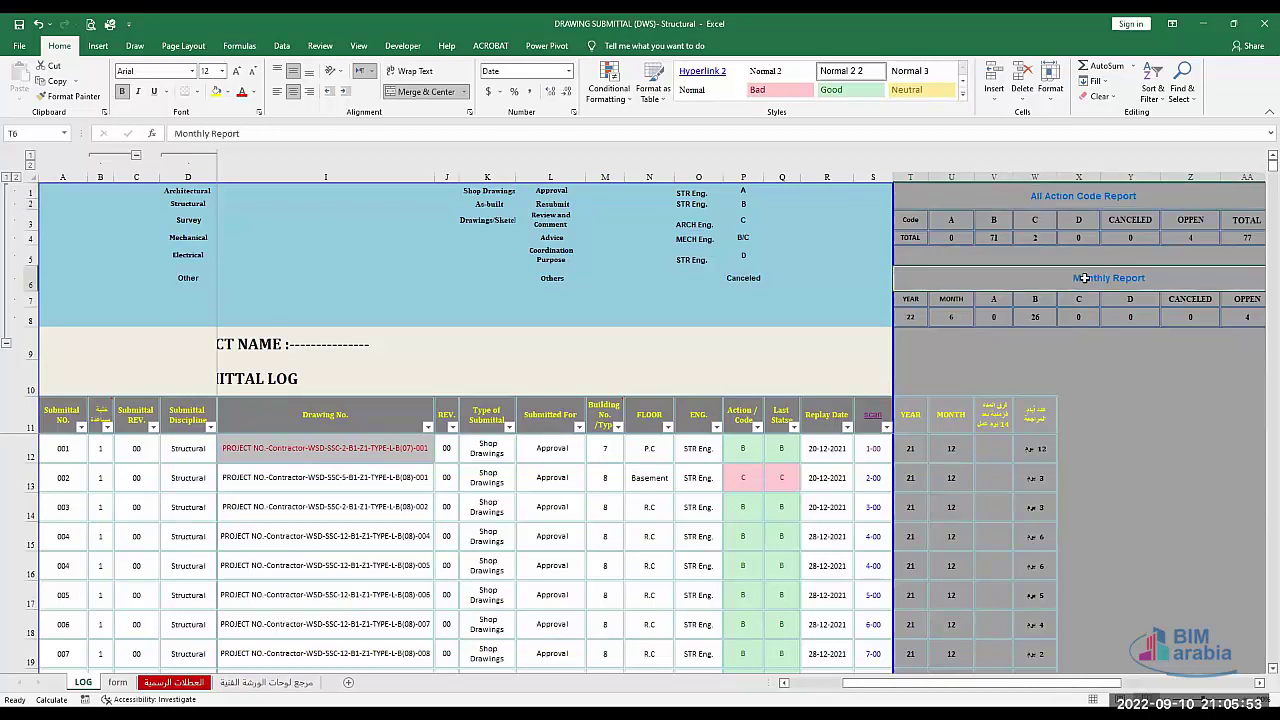
Set the Monthly Report's month to 5 and check the counting formula for code B.
left_click(953, 318)
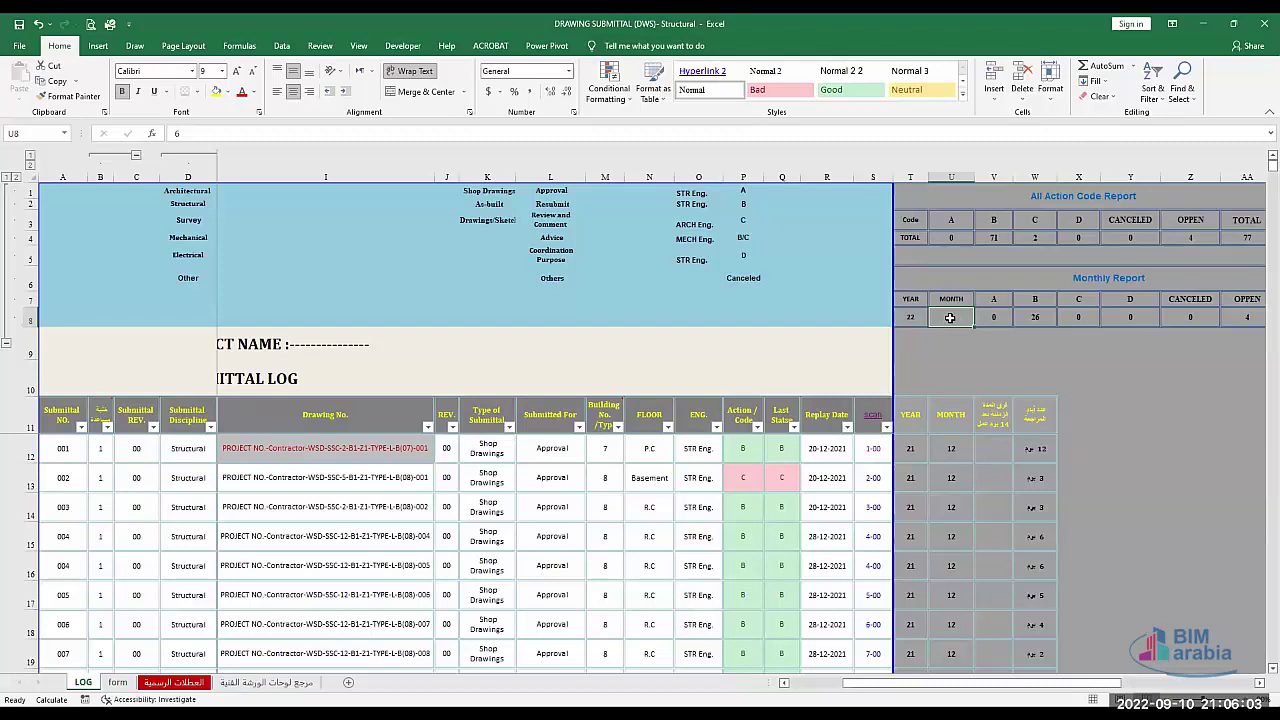
type("5")
key("Return")
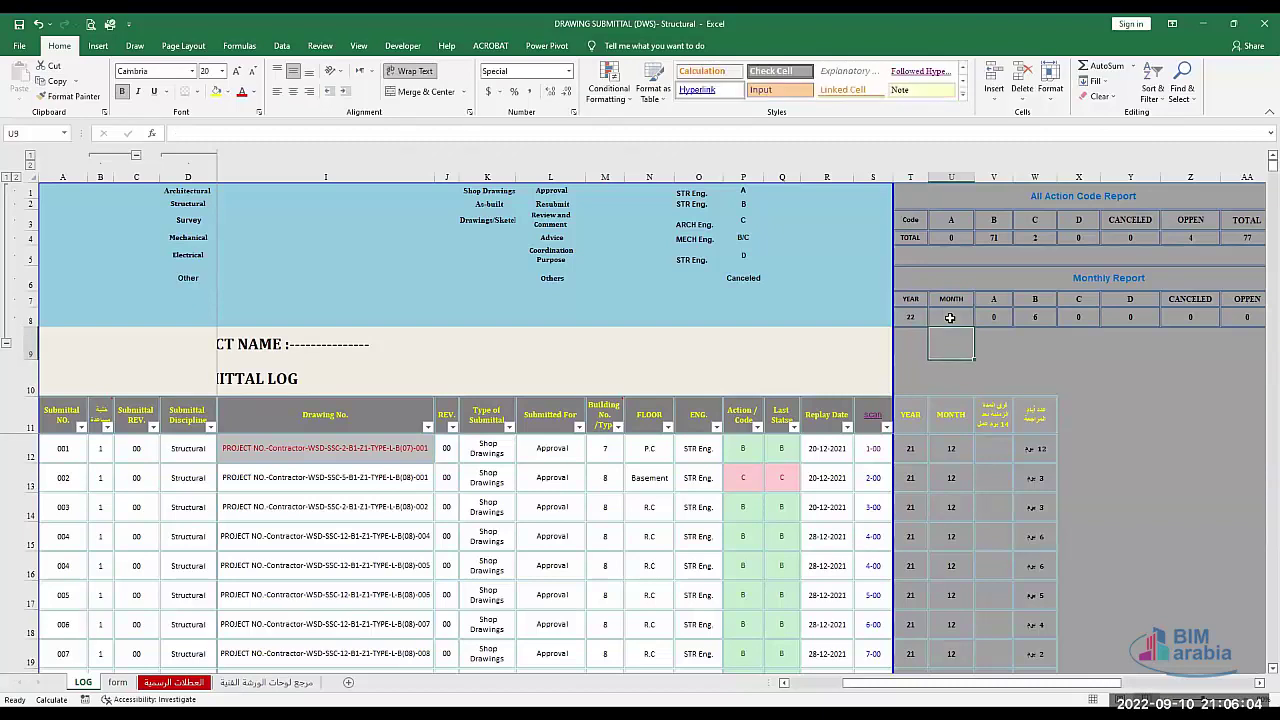
left_click(1044, 317)
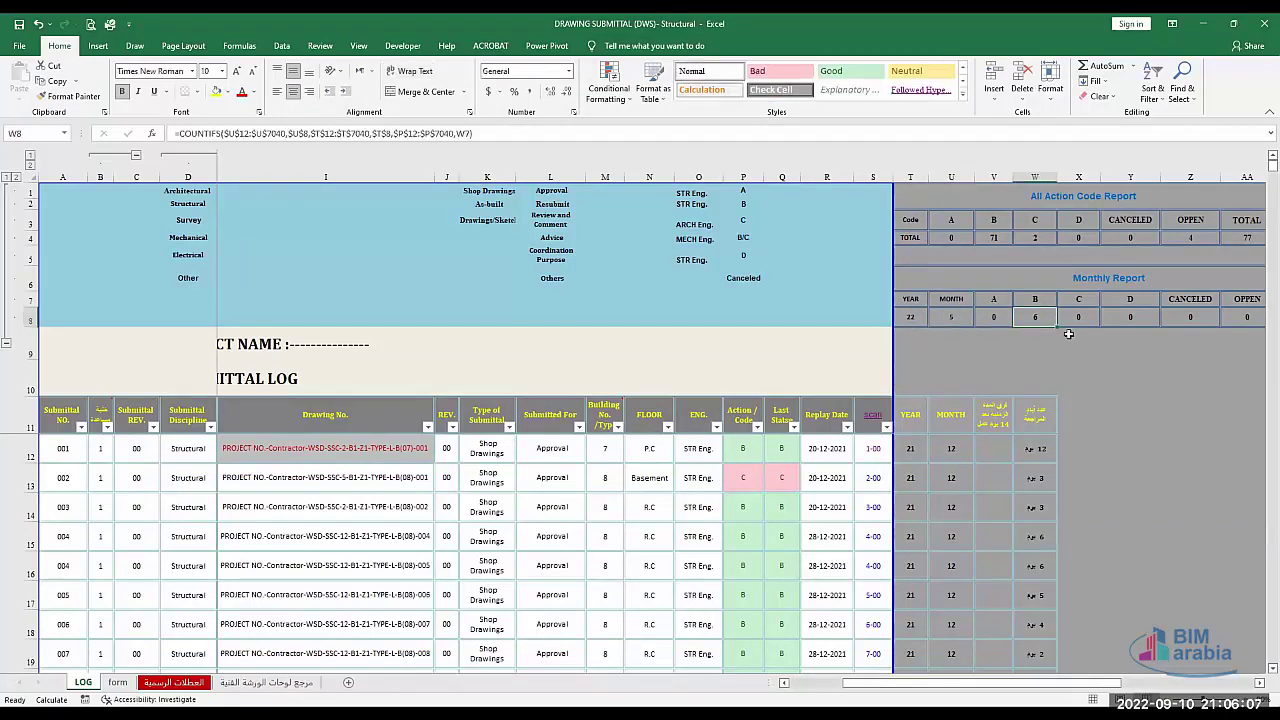
Check the month and year criteria cells of the Monthly Report.
left_click(1078, 338)
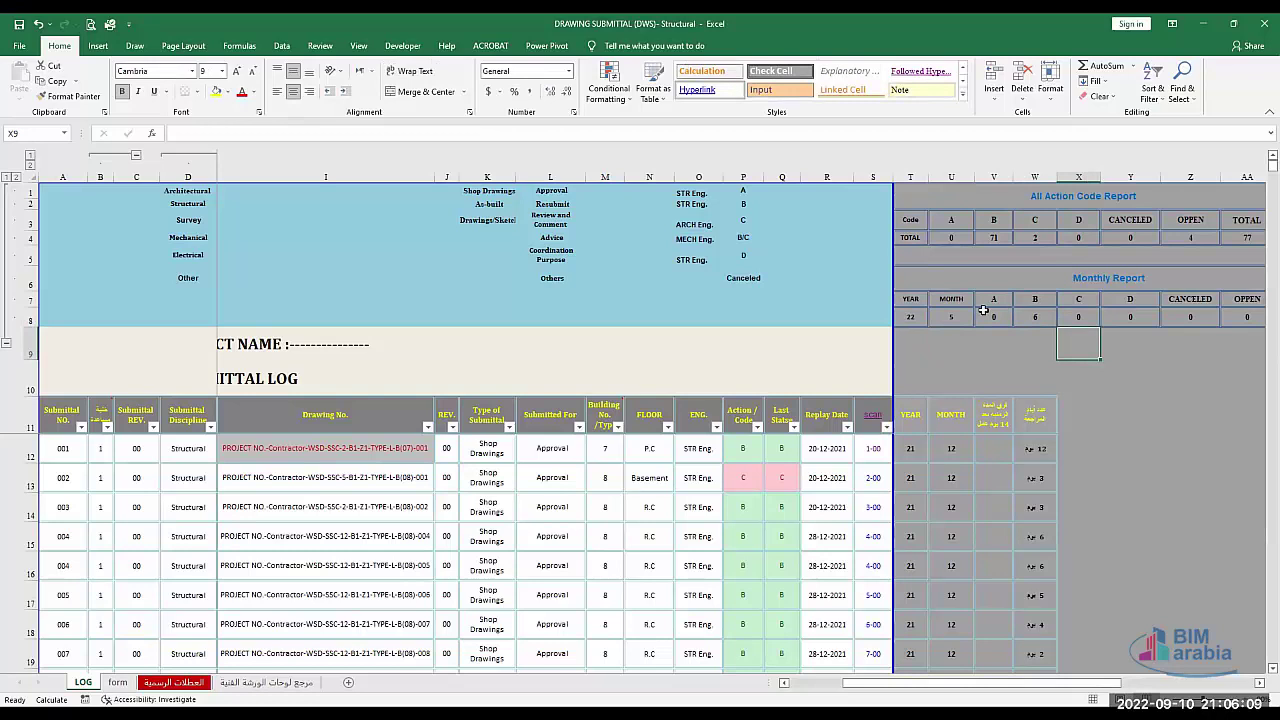
left_click(945, 318)
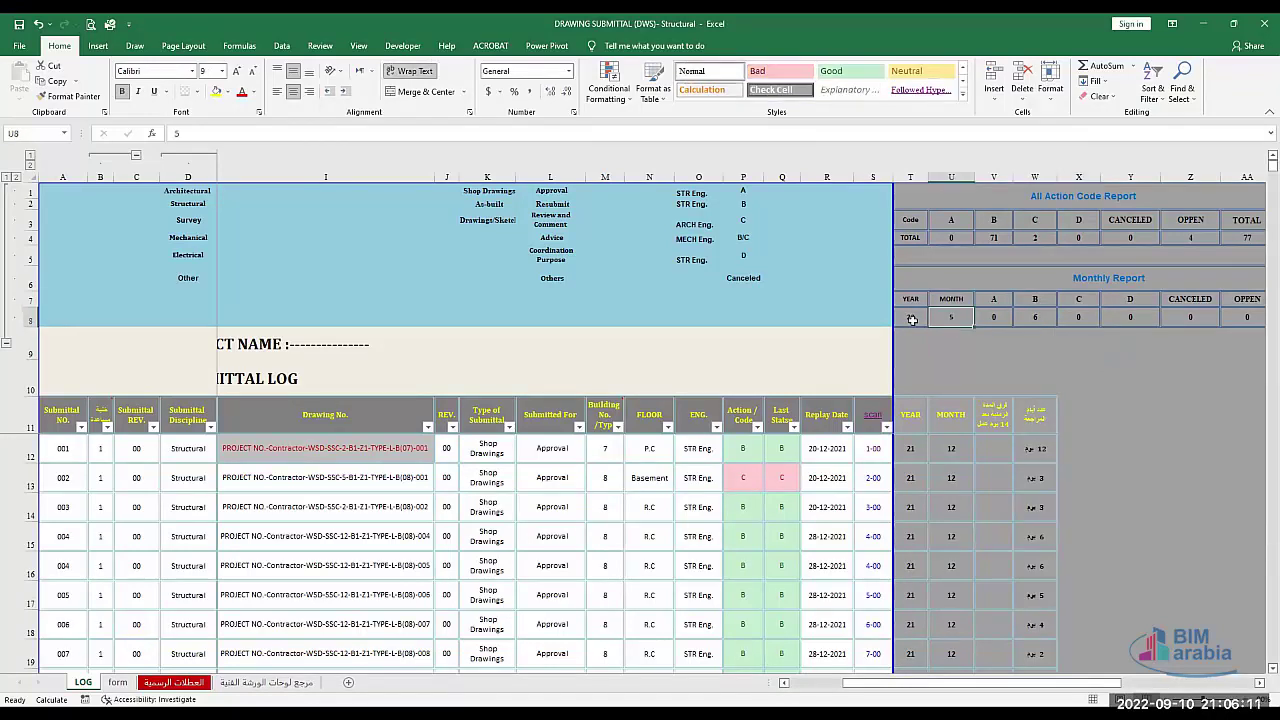
left_click(910, 317)
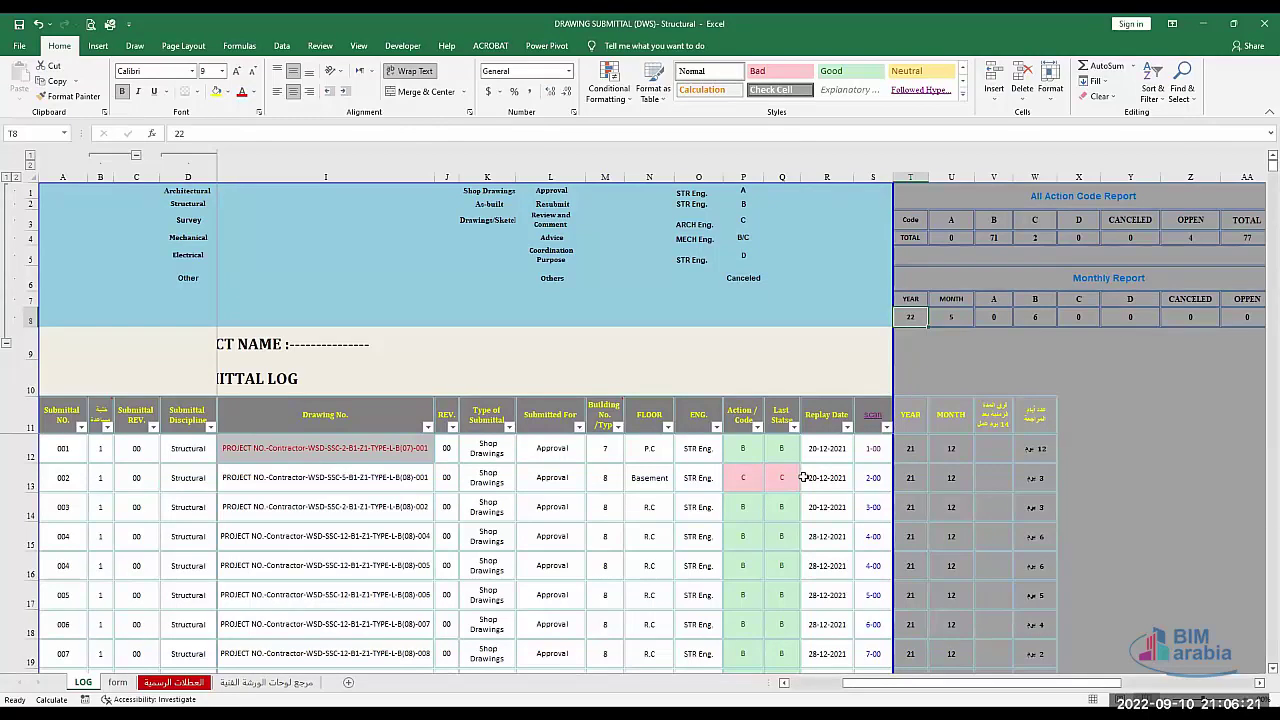
Return to the log's first columns and check the Submittal NO. entry and helper column formula for submittal 001.
key("Left")
key("Left")
key("Left")
key("Left")
key("Left")
key("Left")
key("Left")
key("Left")
key("Left")
key("Left")
key("Left")
key("Left")
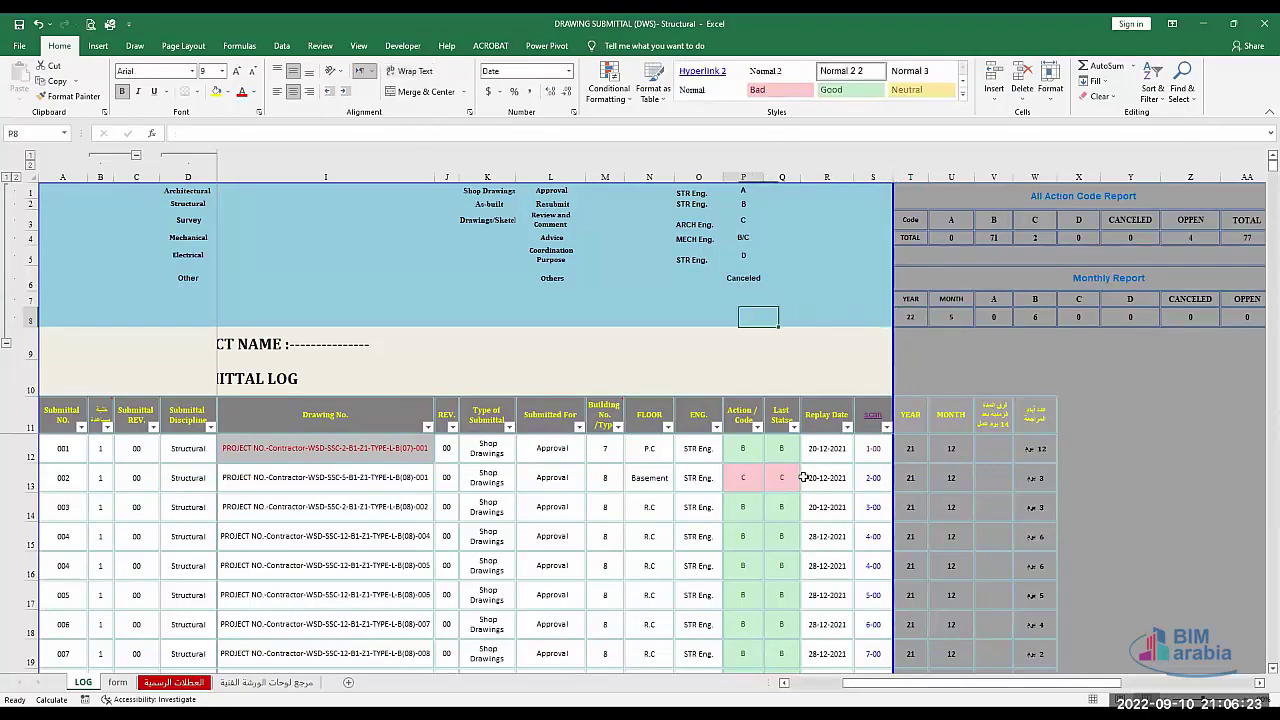
key("Left")
key("Left")
key("Left")
key("Left")
key("Left")
key("Left")
key("Left")
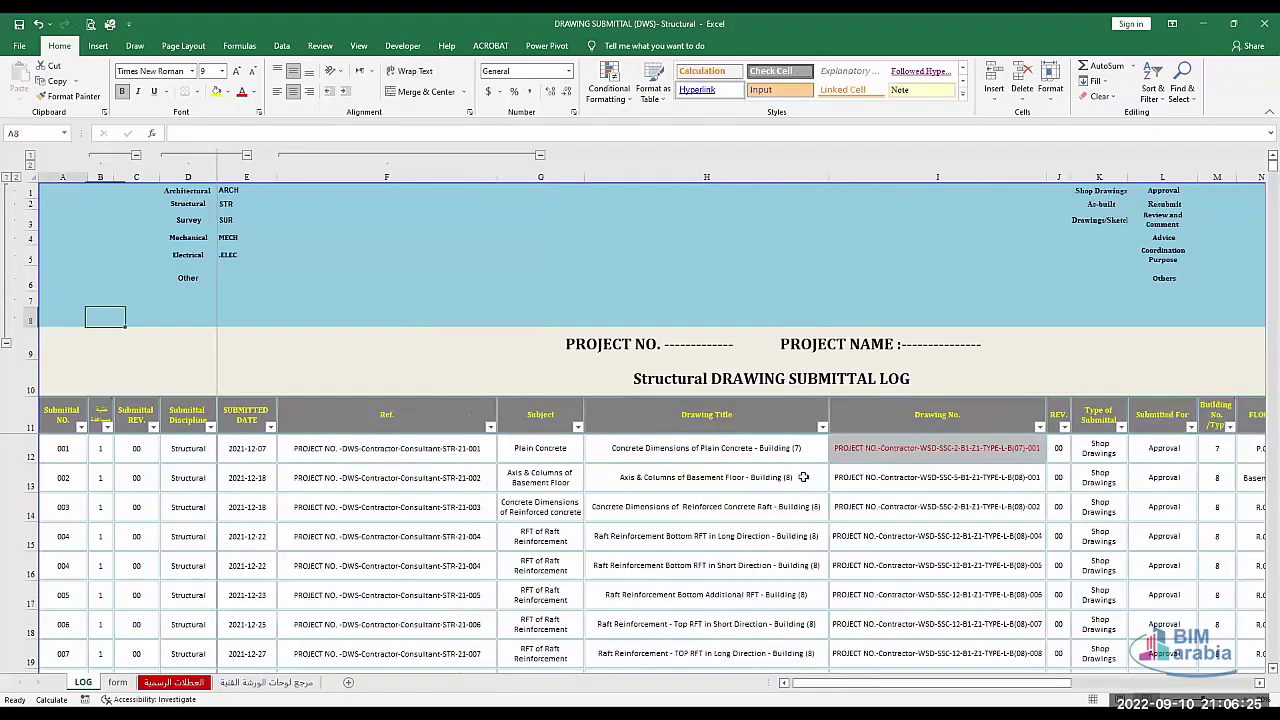
key("Left")
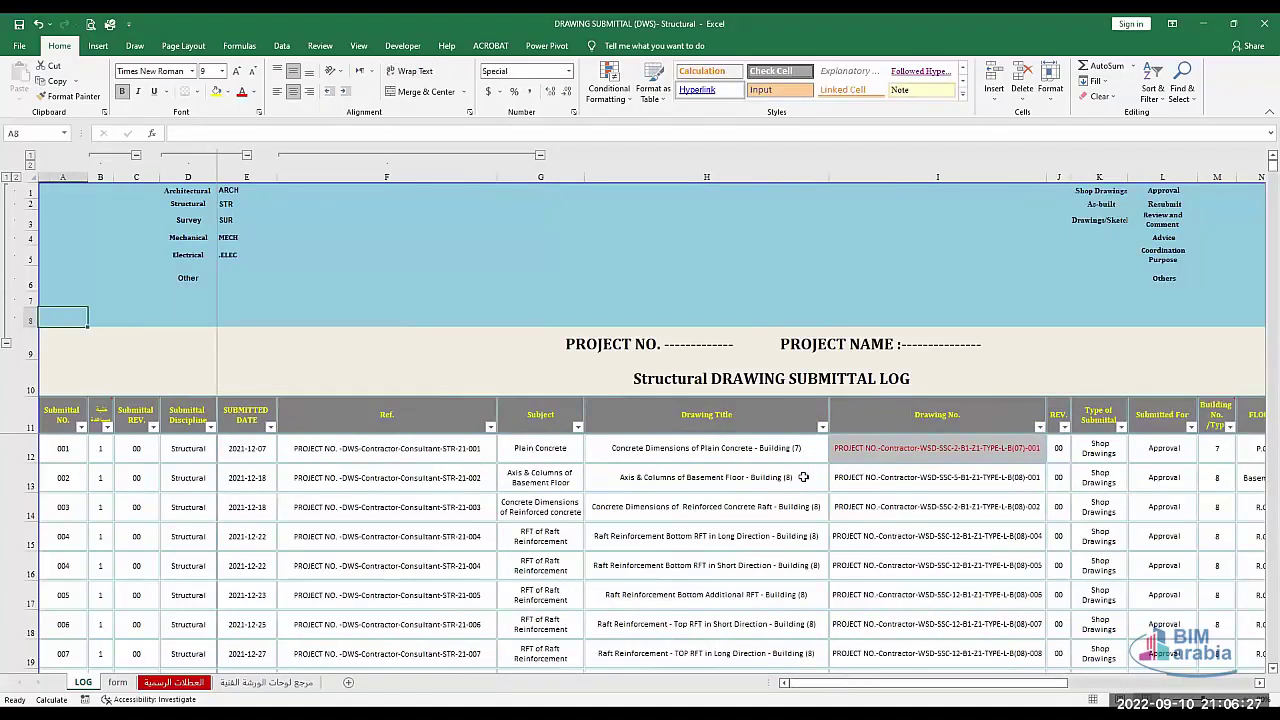
left_click(73, 412)
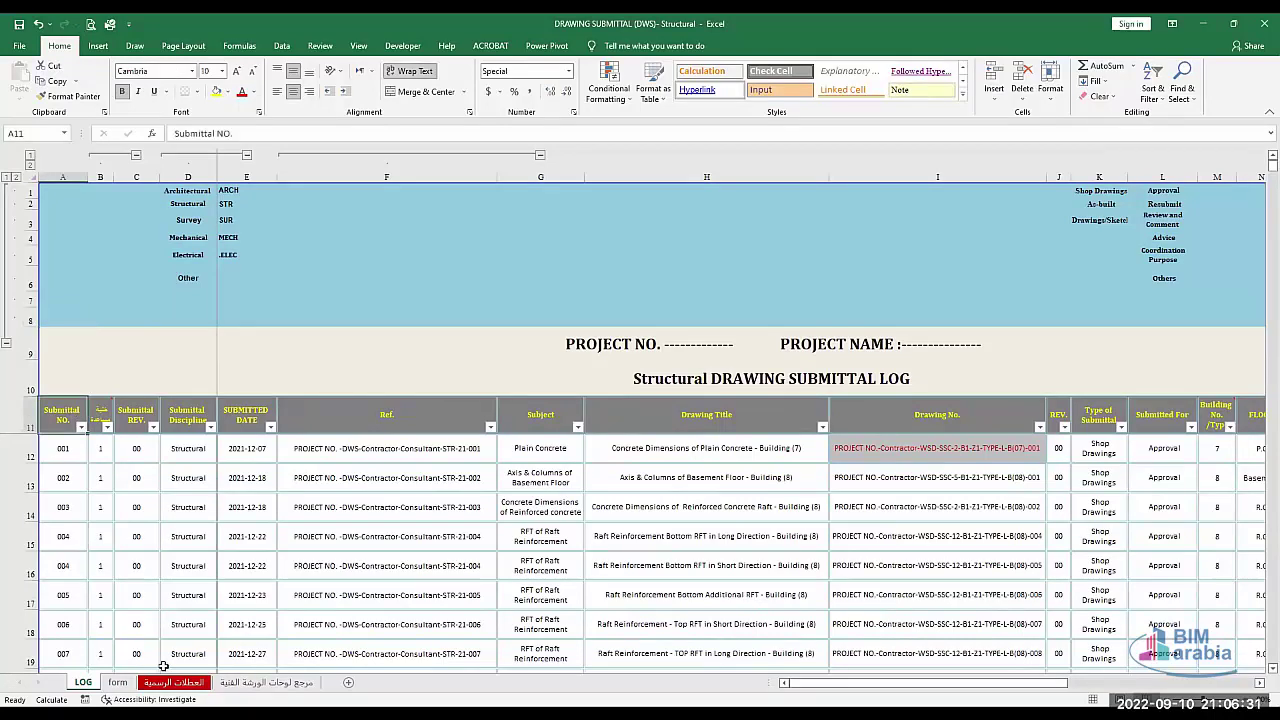
left_click(63, 445)
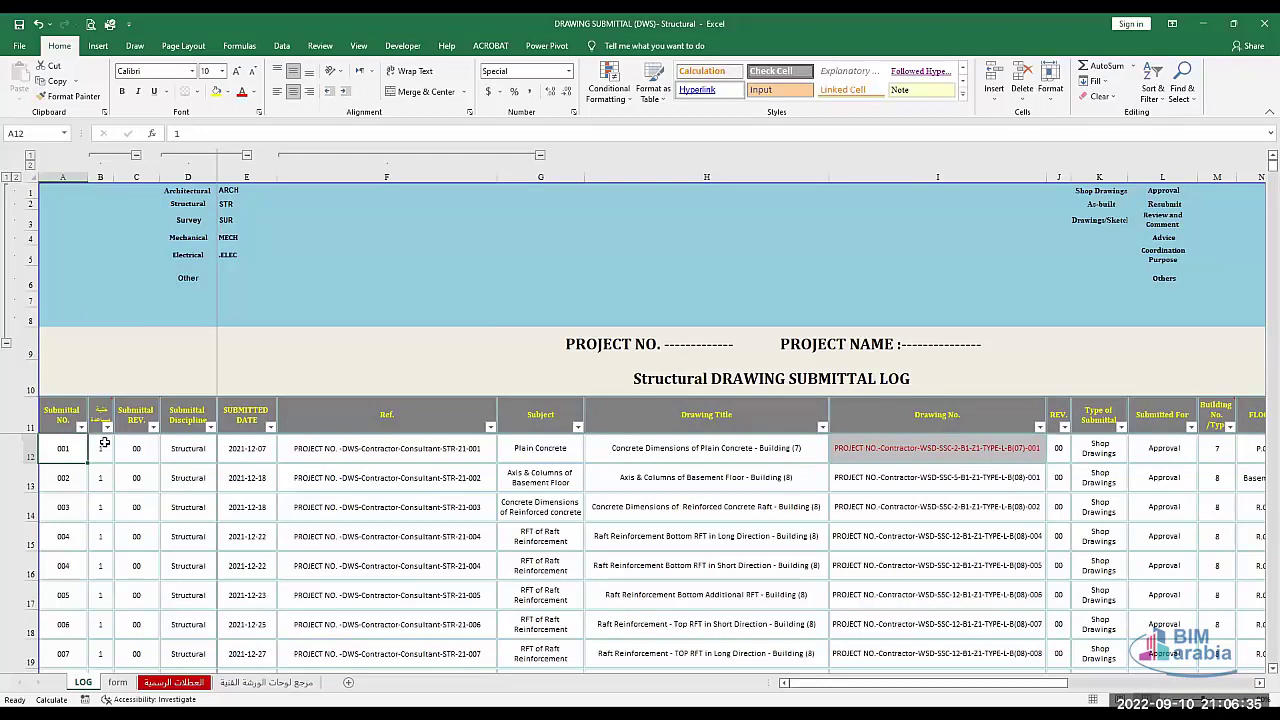
left_click(103, 446)
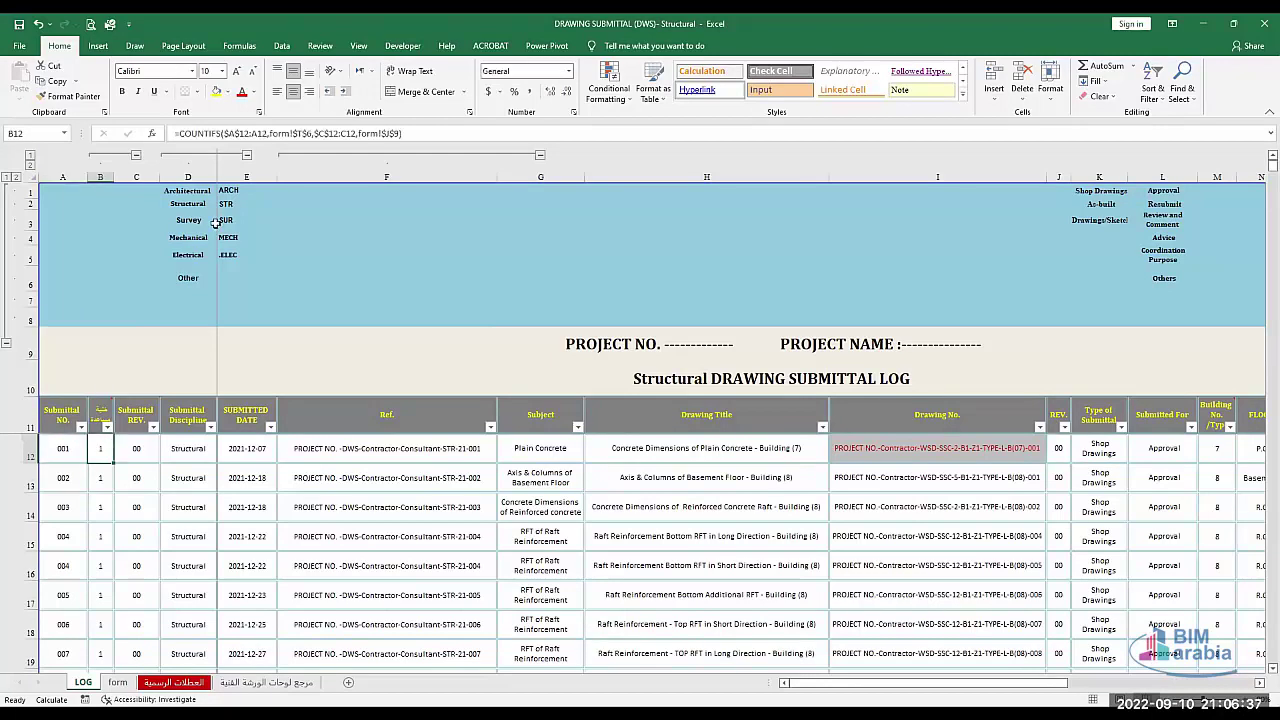
Review the drawing submittal form's empty Drawing Title rows and compare them with the LOG sheet's entries.
left_click(117, 682)
left_click(167, 587)
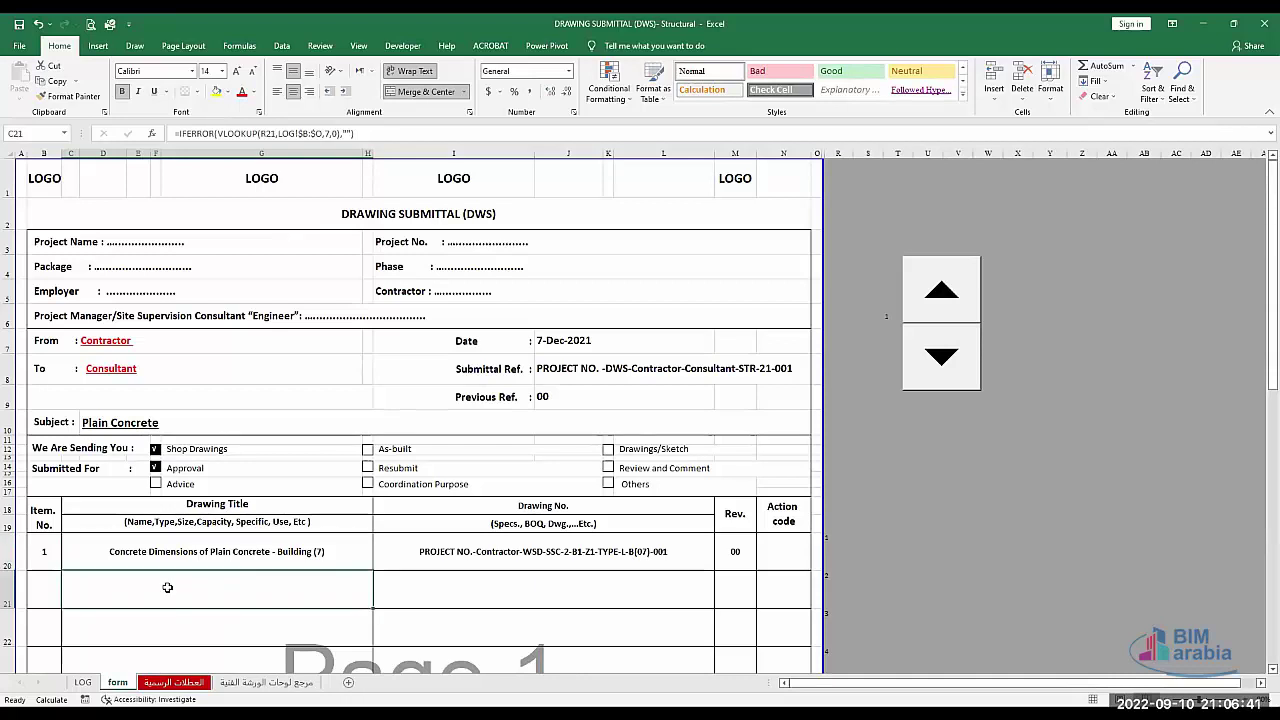
scroll(167, 587, "down", 1)
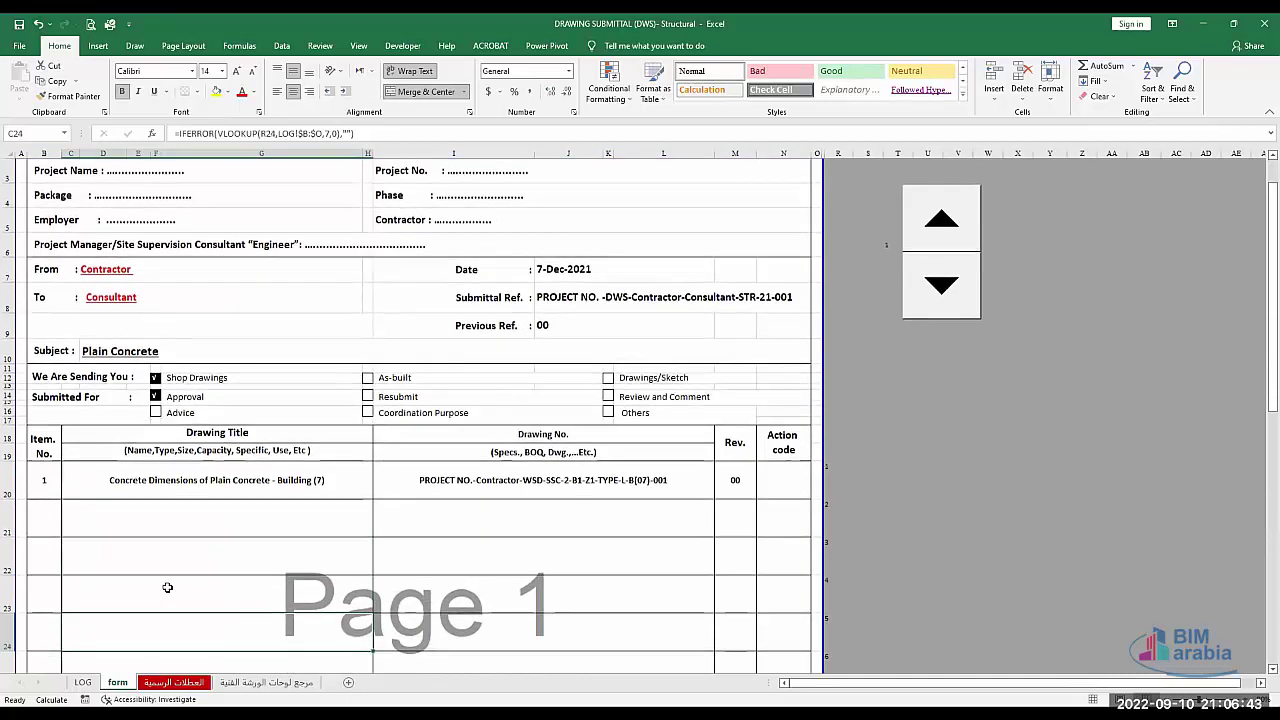
left_click(96, 618)
left_click(83, 682)
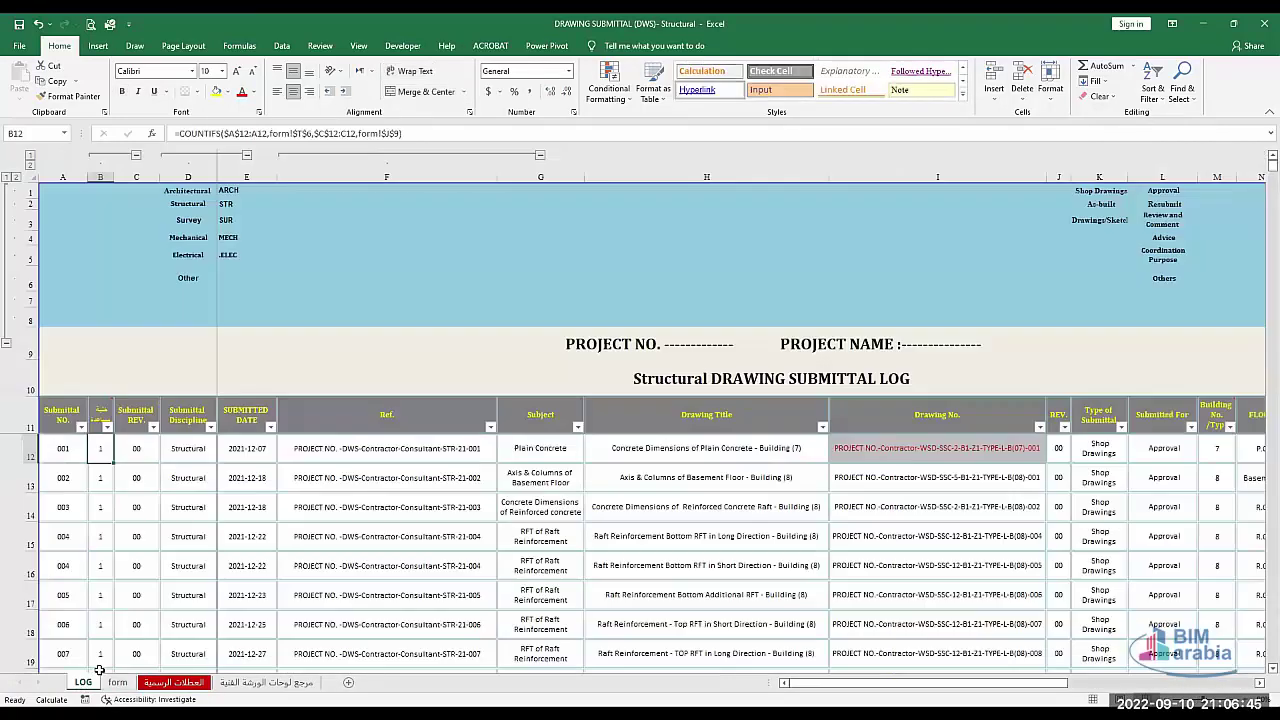
left_click(196, 562)
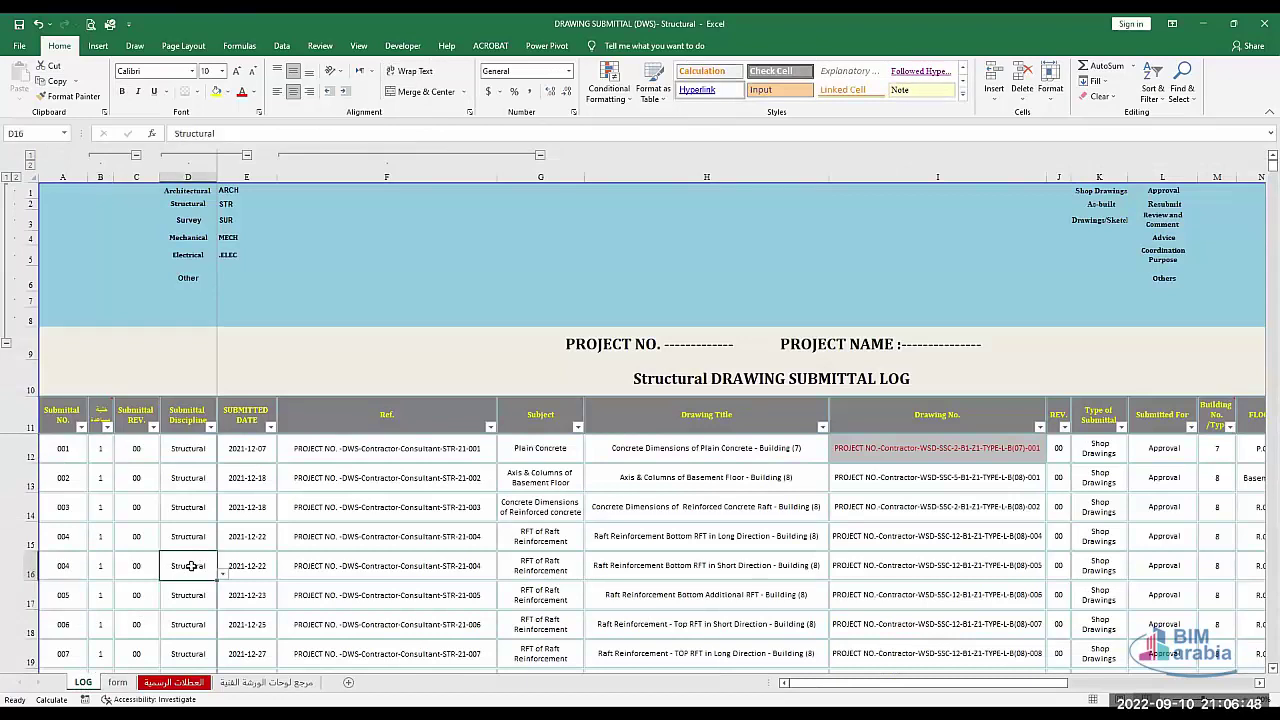
Advance the drawing submittal form to submittal 4.
left_click(118, 682)
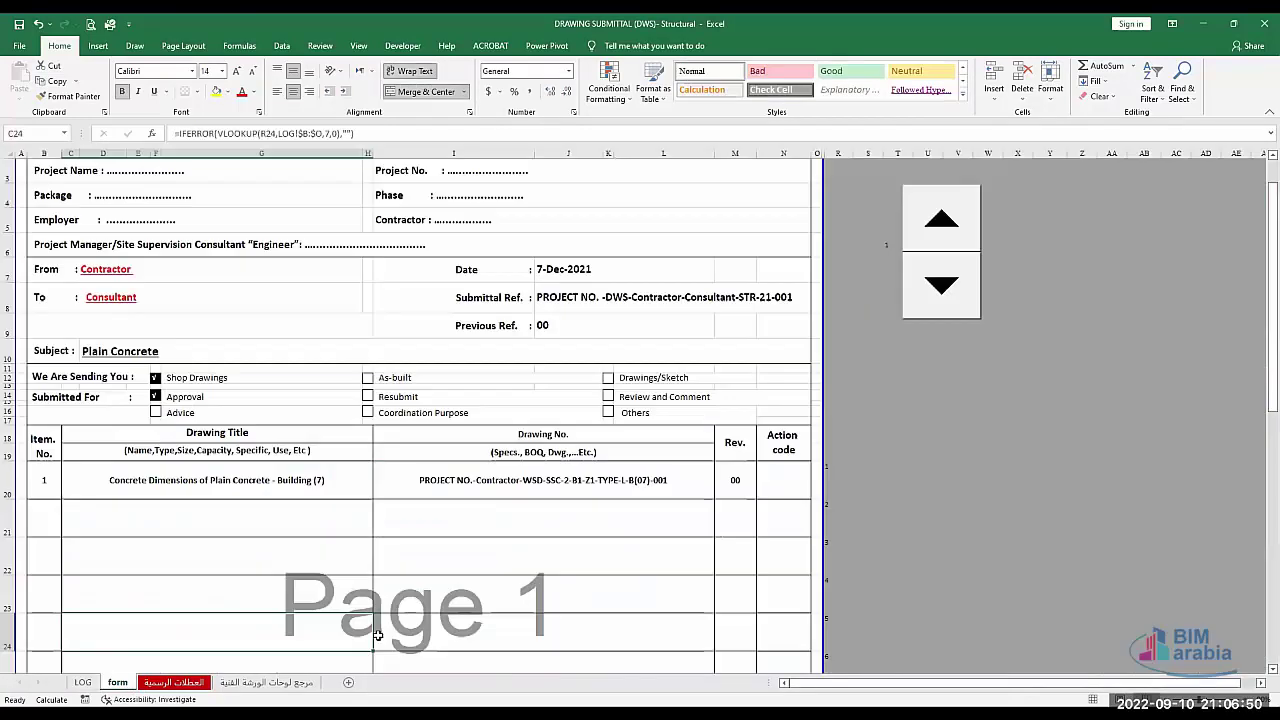
left_click(940, 224)
left_click(940, 224)
left_click(940, 224)
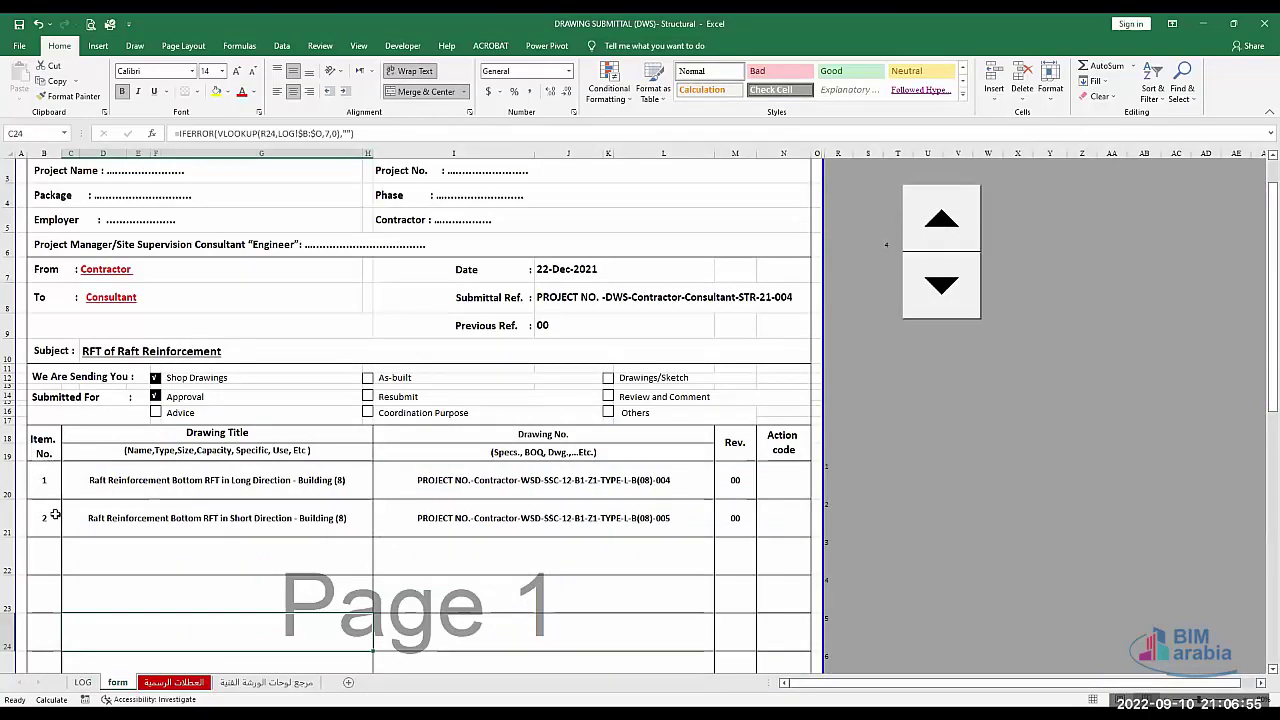
Inspect the form's Item No. formula and the Drawing Title lookup formulas in the filled and empty rows.
left_click(50, 479)
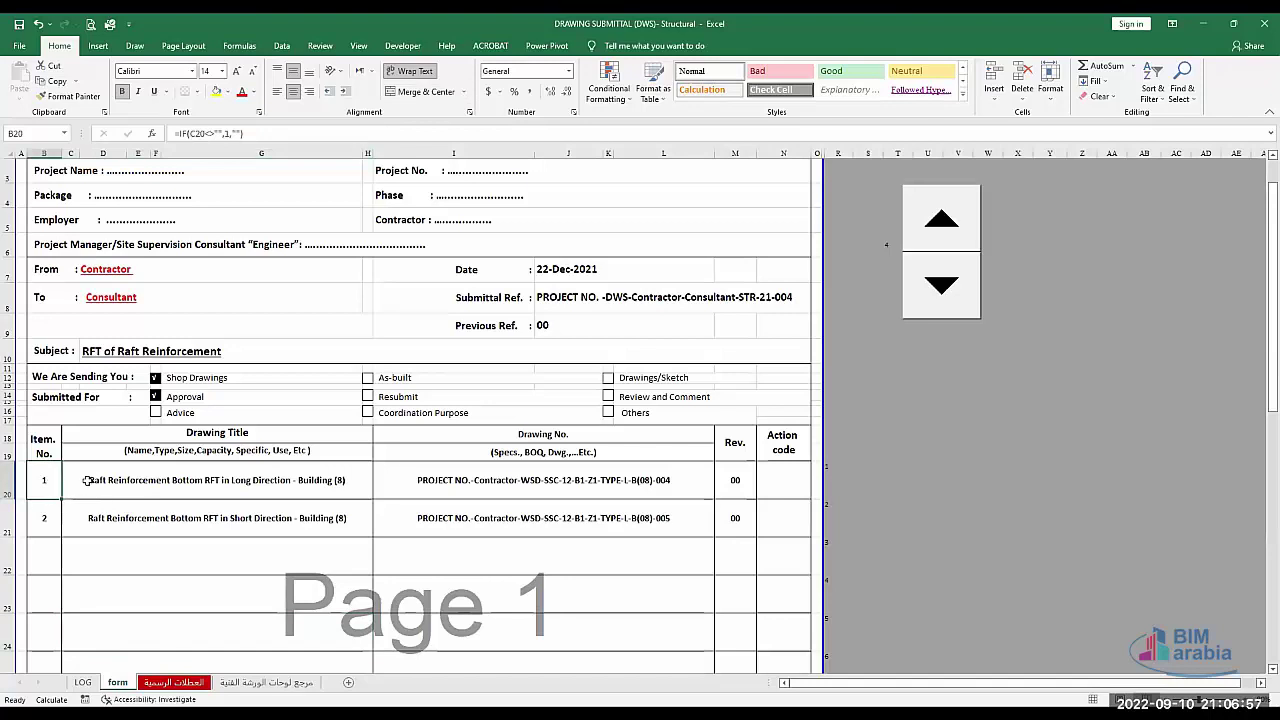
left_click(87, 480)
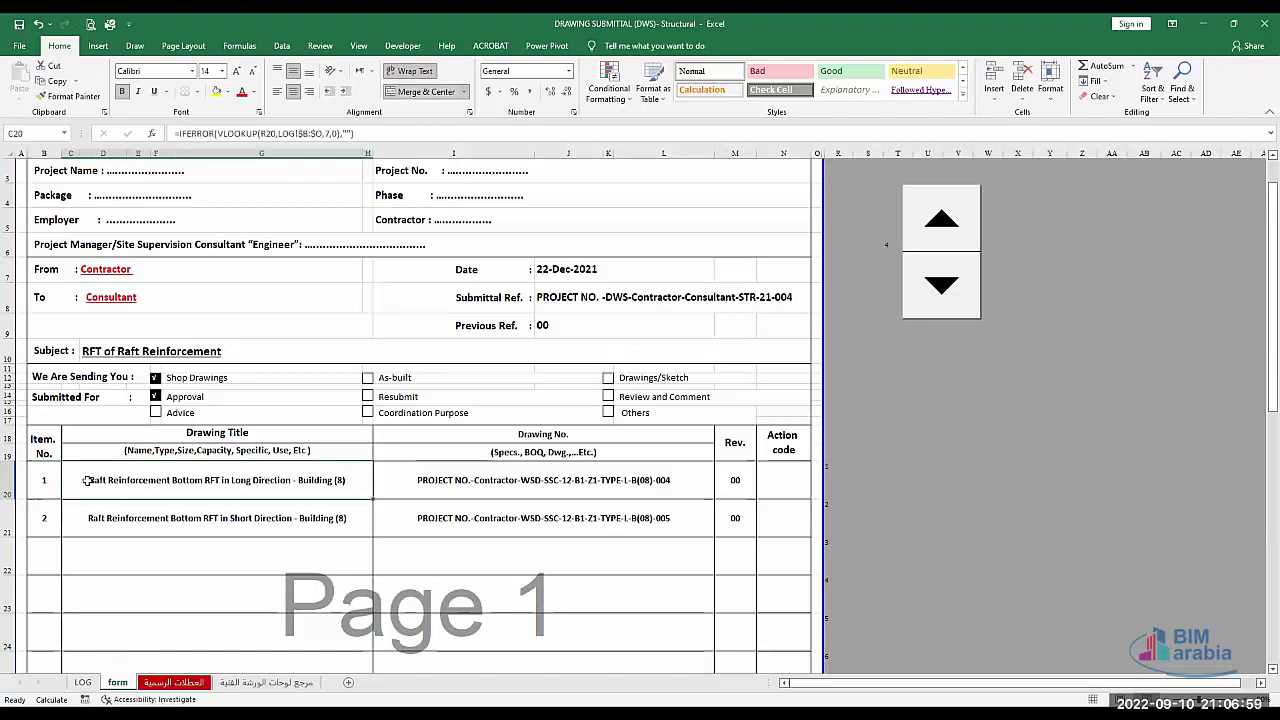
left_click(108, 508)
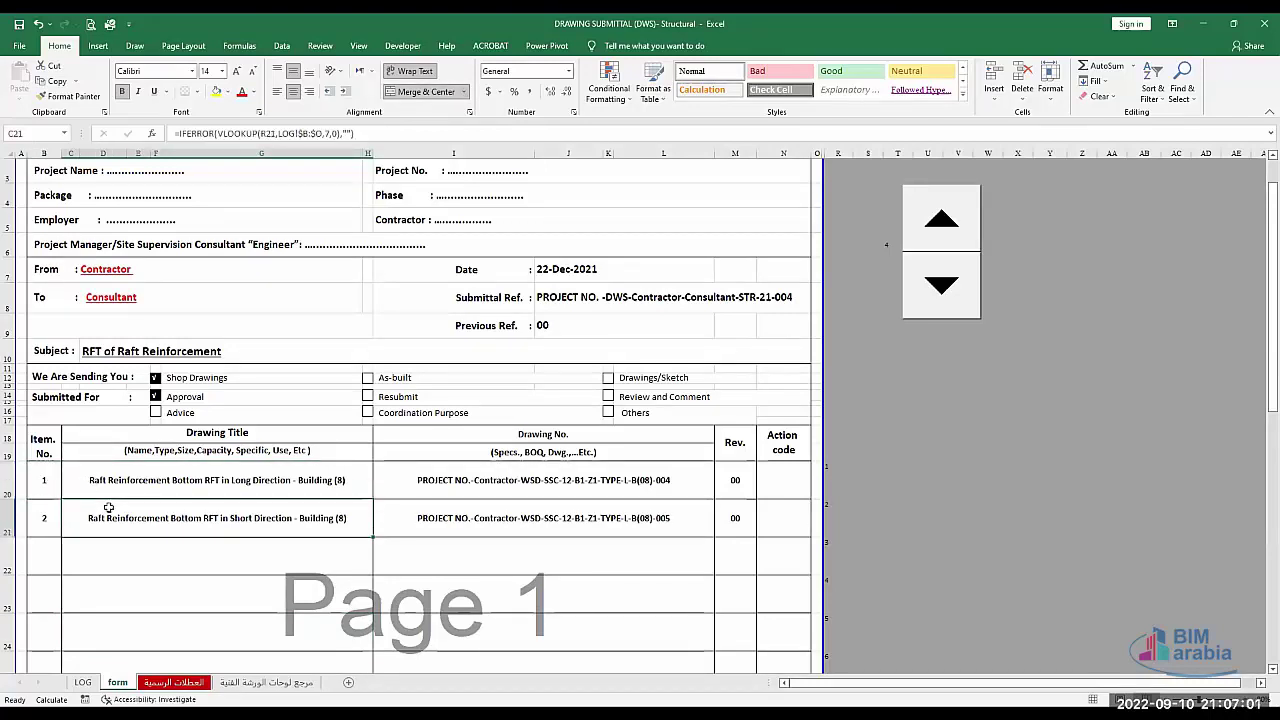
left_click(158, 564)
left_click(165, 585)
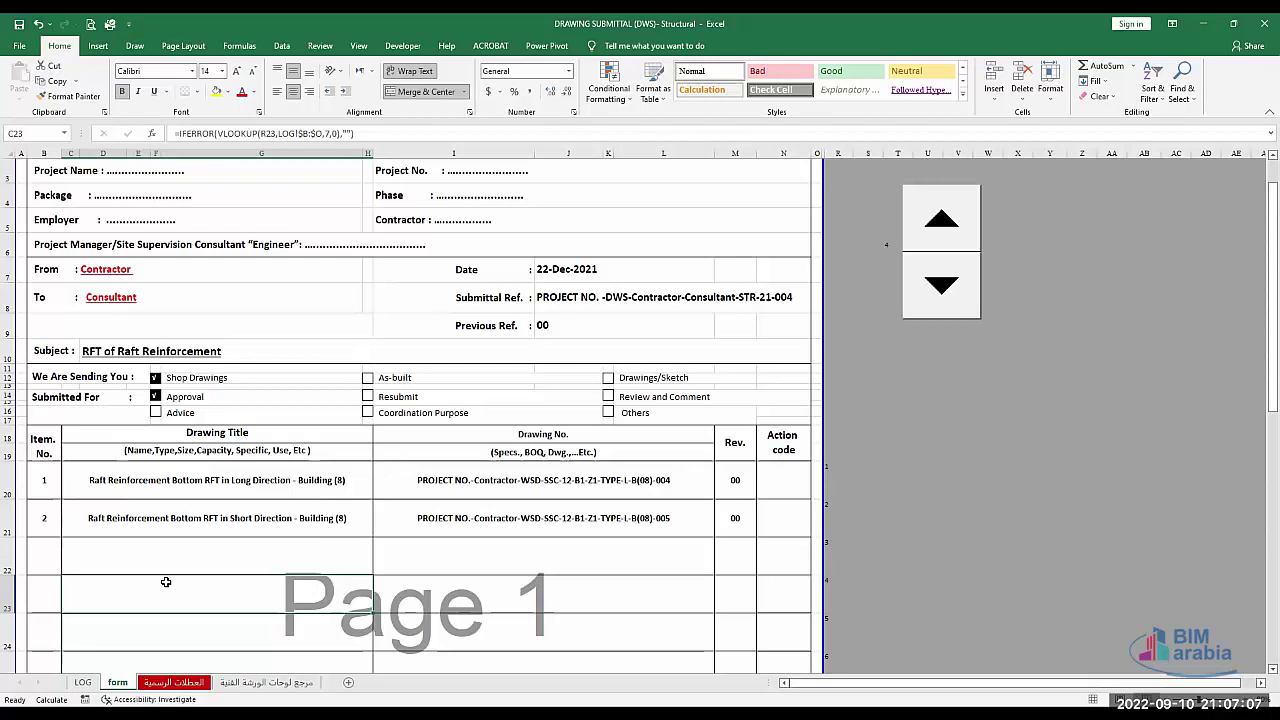
Examine the first criteria range and criterion of the COUNTIFS formula in the LOG sheet's cell B12, leaving it unedited.
left_click(84, 682)
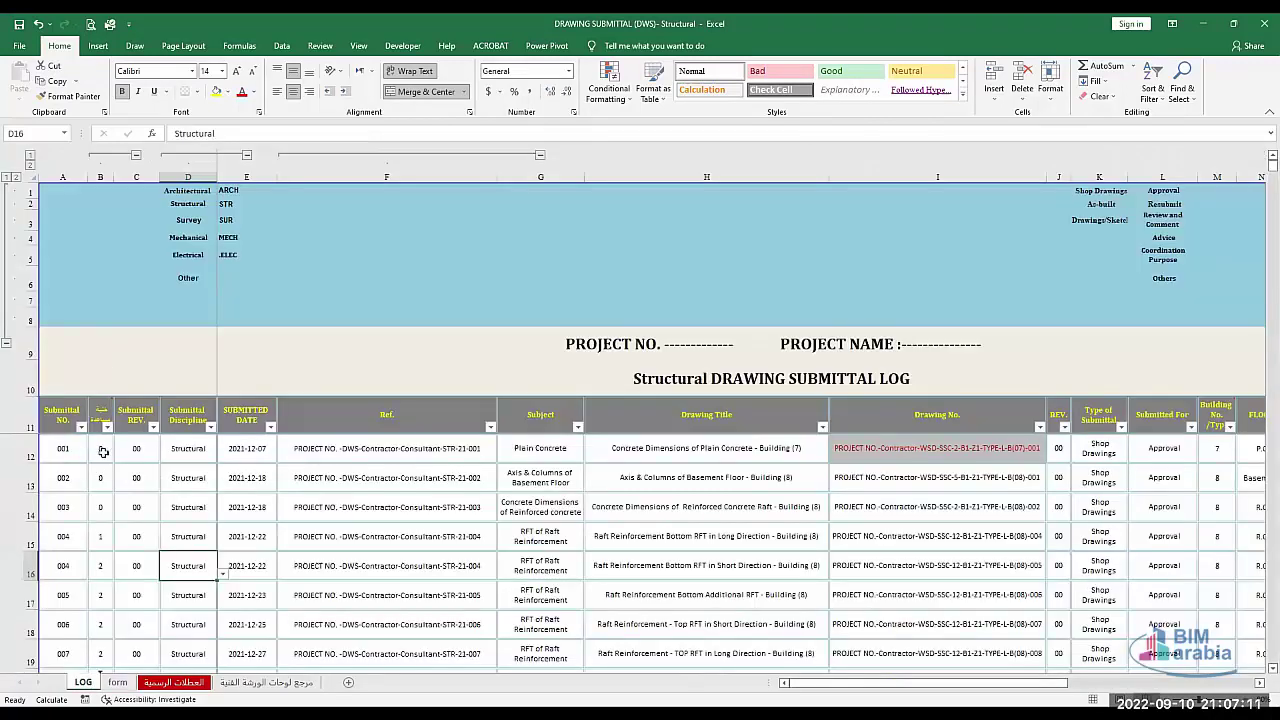
left_click(103, 452)
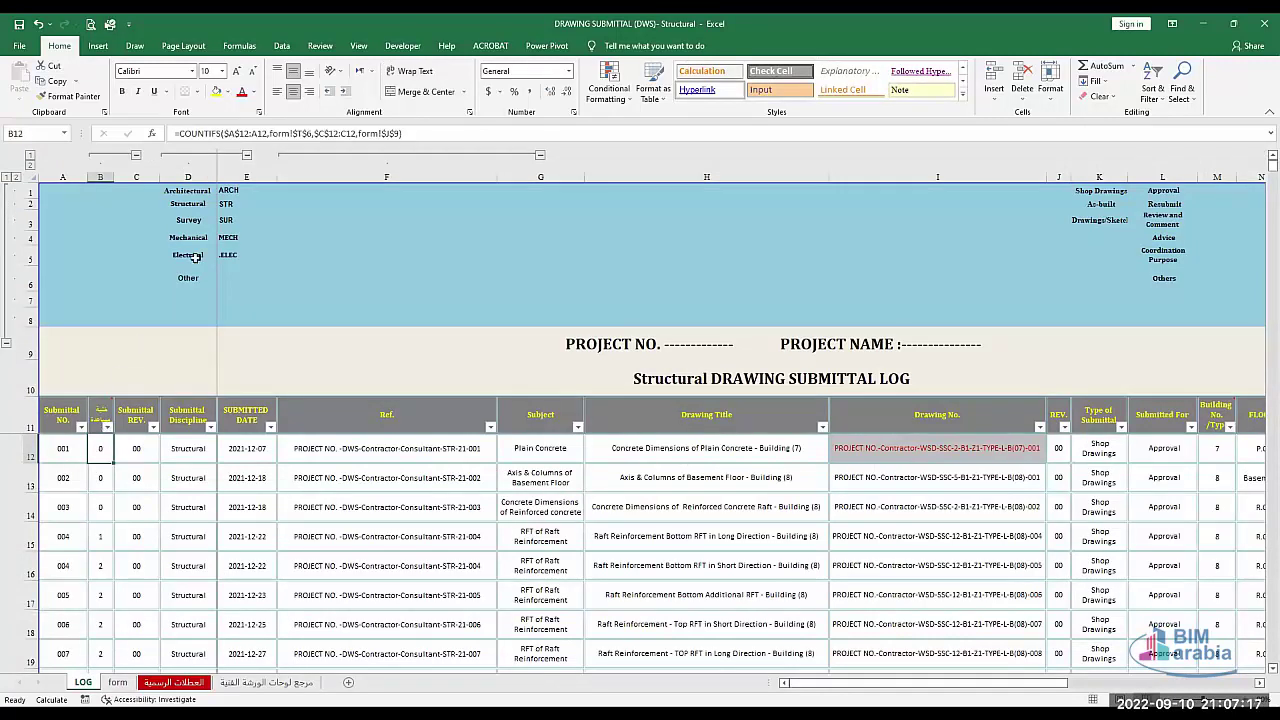
left_click(239, 133)
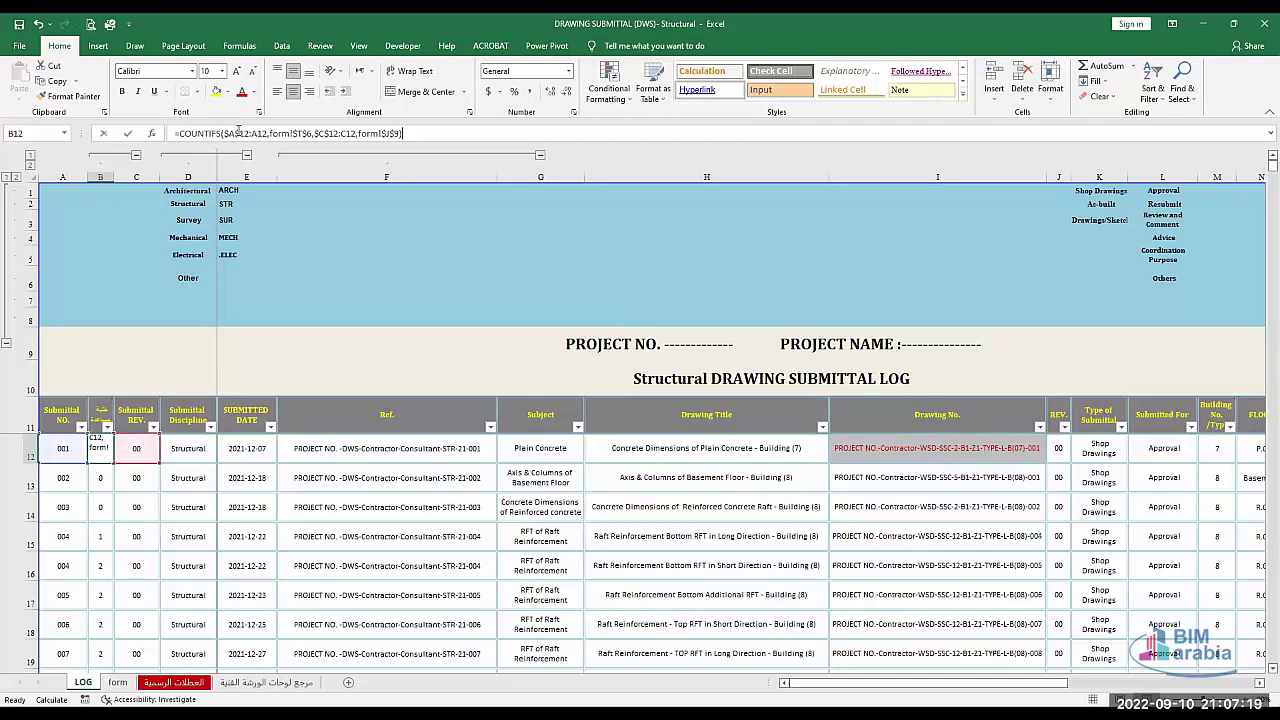
left_click(257, 133)
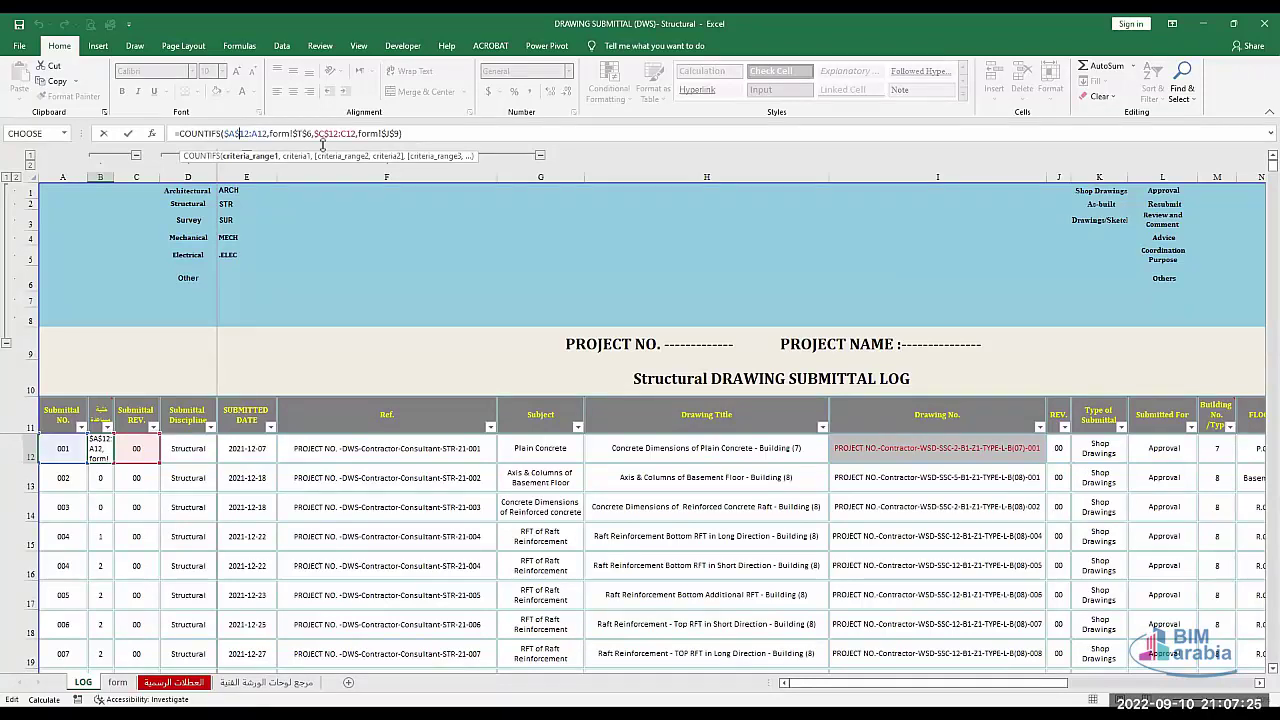
left_click(266, 133)
left_click(250, 156)
left_click(298, 160)
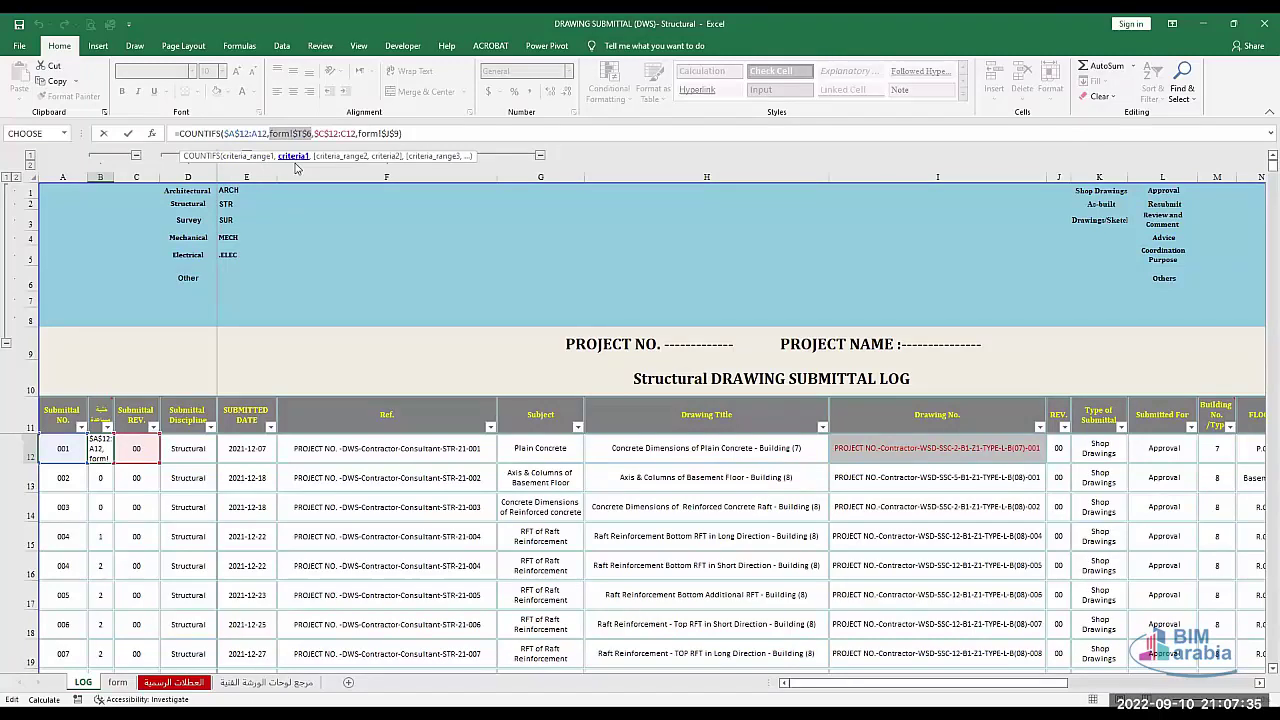
key("Escape")
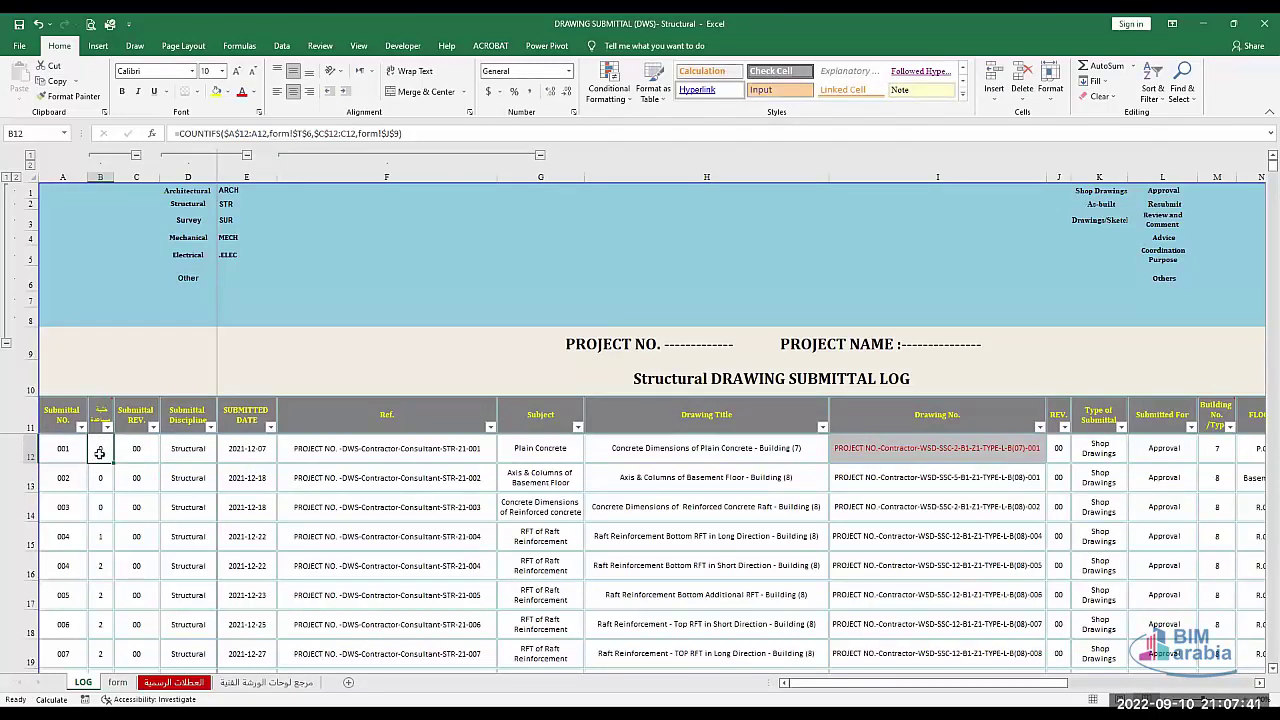
Check the Submittal NO. and Submittal REV. cells of row 12 that the helper column's COUNTIFS formula refers to.
left_click(234, 133)
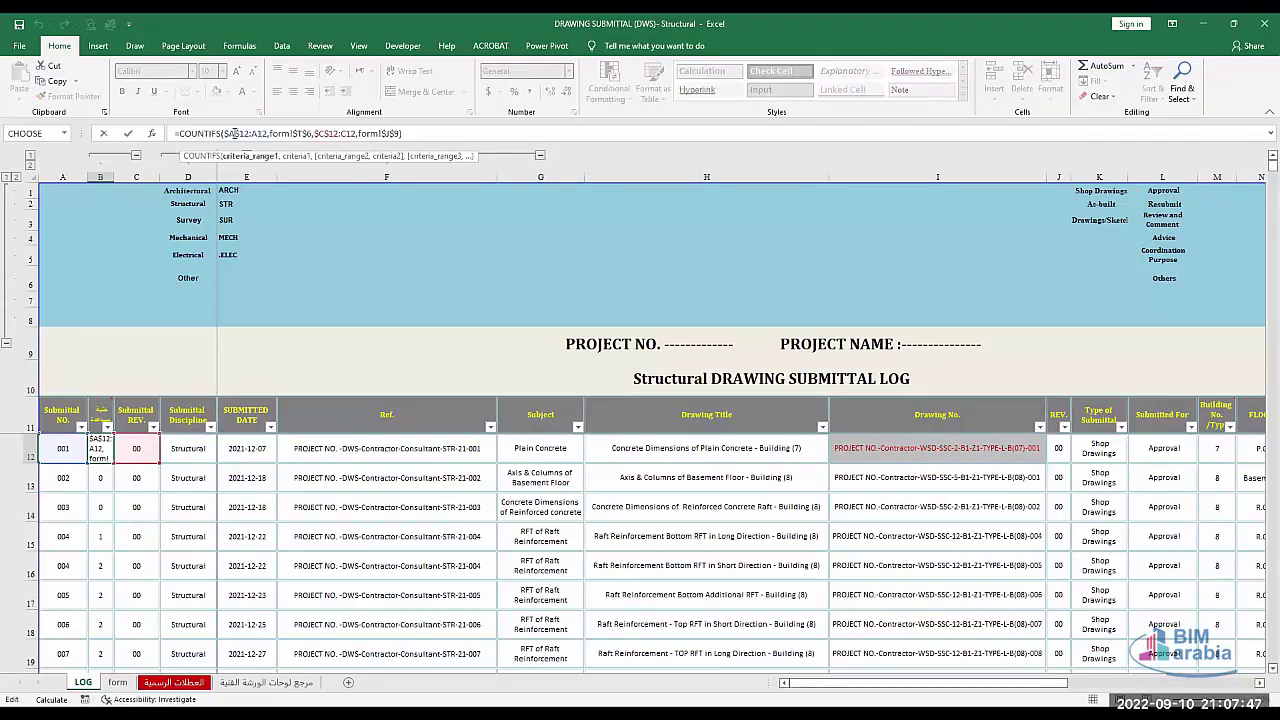
left_click(66, 456)
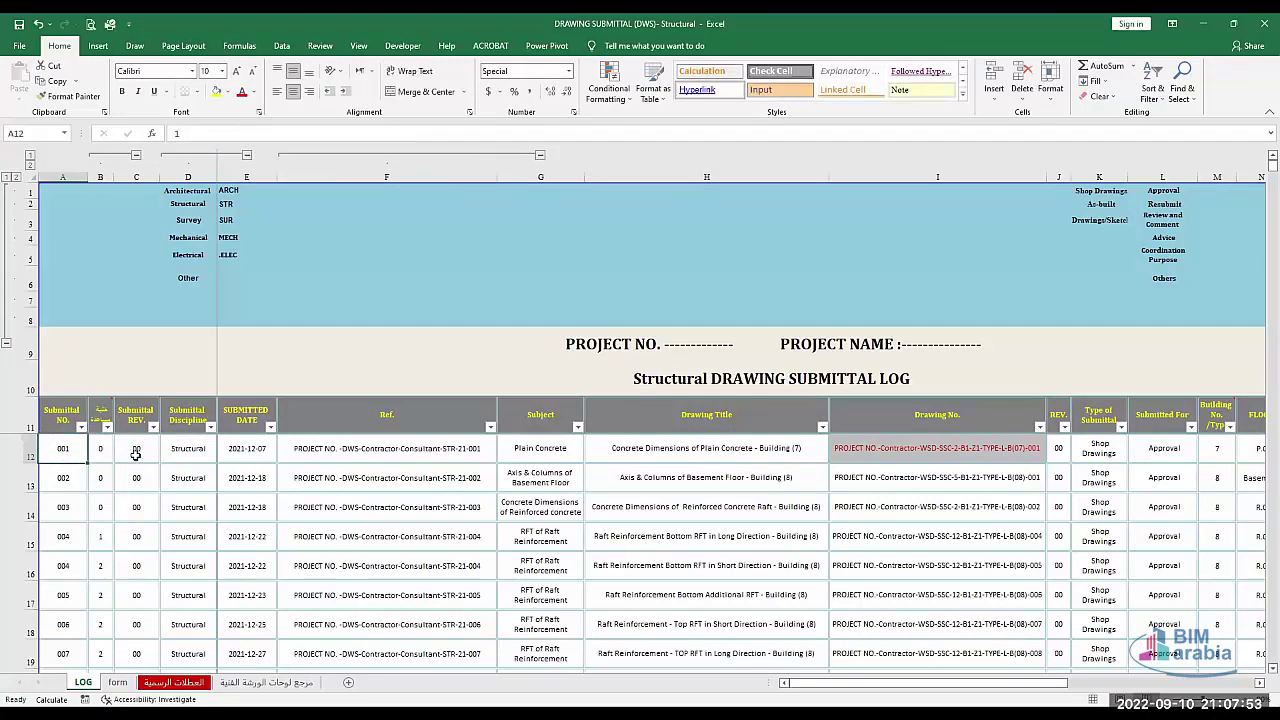
left_click(136, 454)
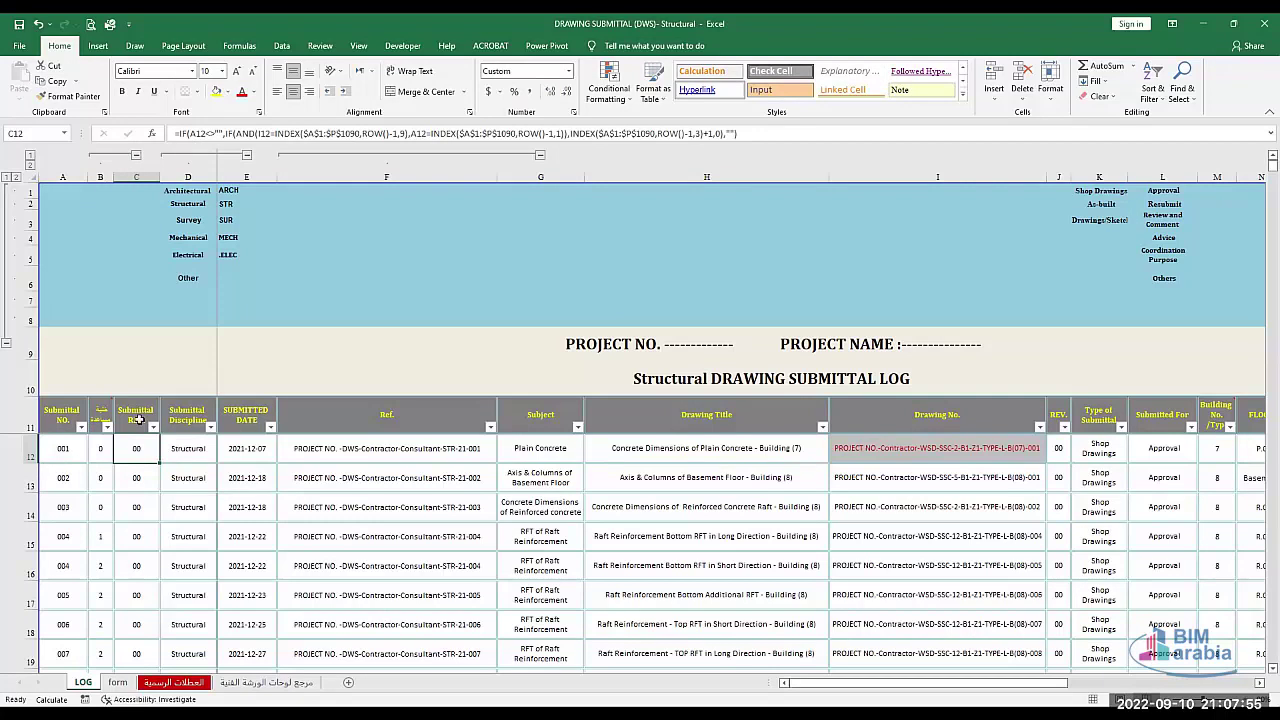
left_click(141, 412)
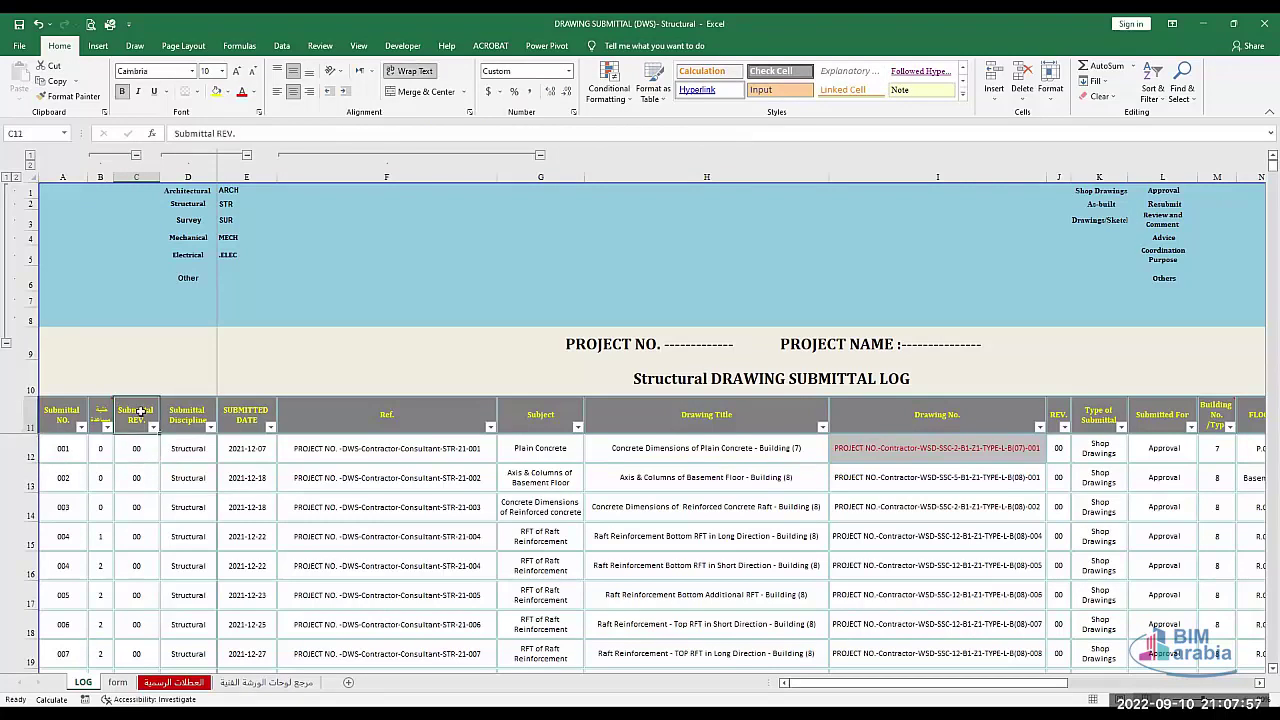
left_click(104, 455)
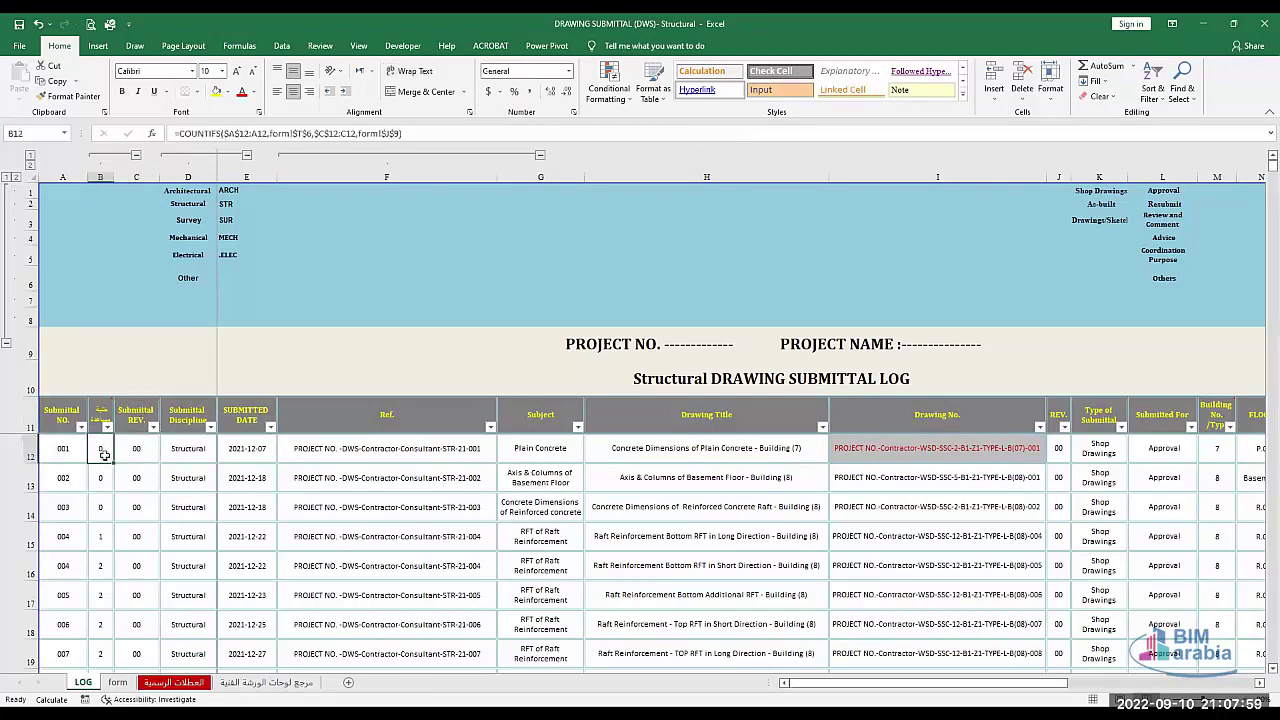
Examine the fixed start and relative end of the $A$12:A12 range in cell B12's COUNTIFS formula.
double_click(256, 133)
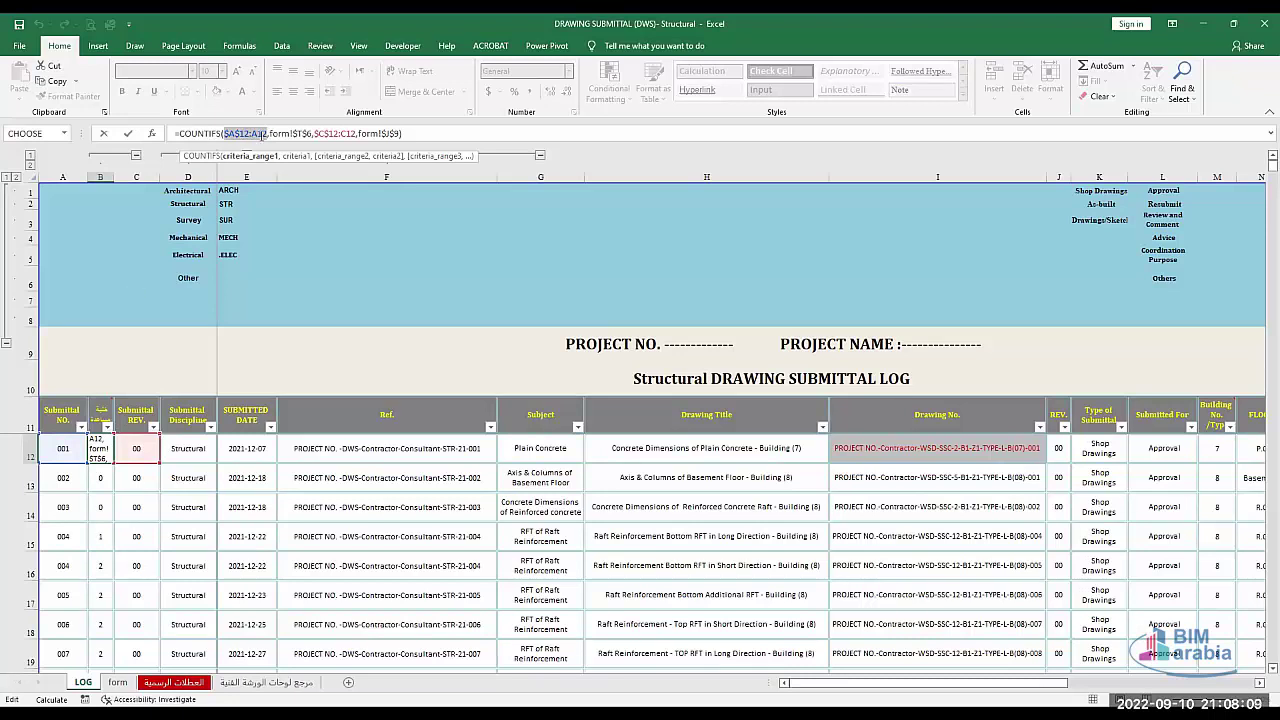
double_click(237, 133)
left_click(243, 133)
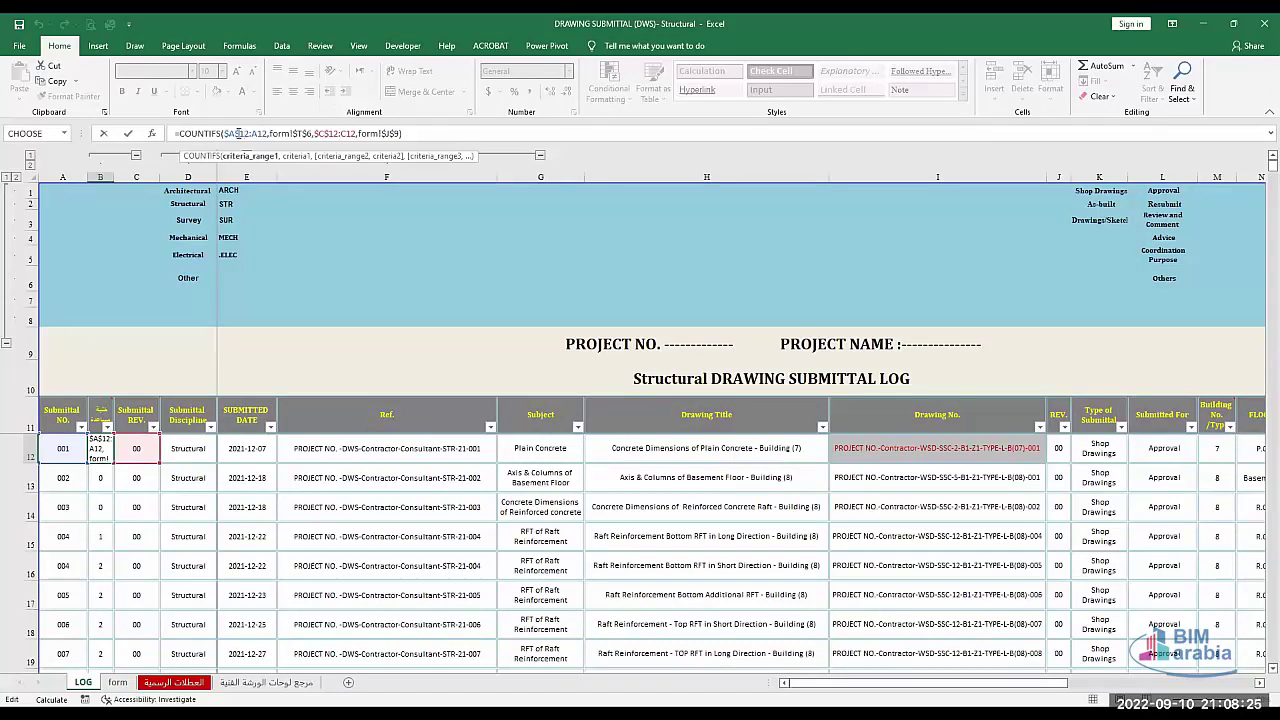
double_click(249, 133)
left_click(257, 133)
key("Return")
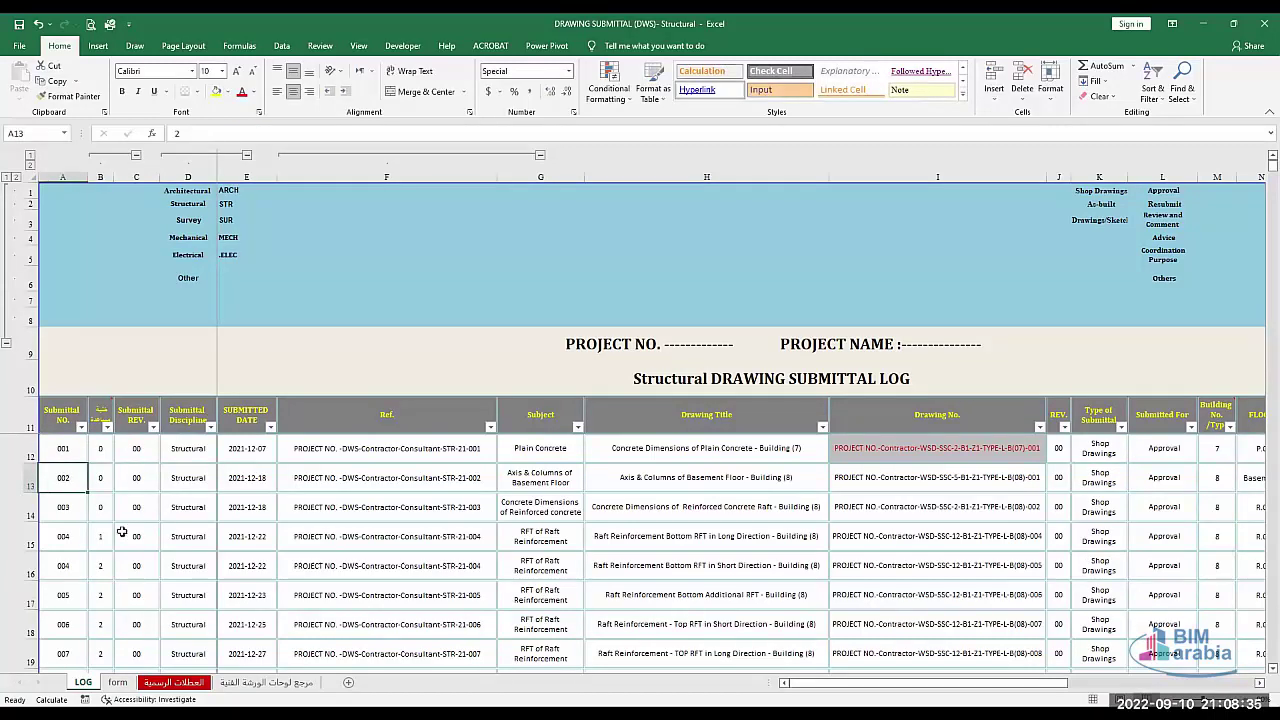
Compare how the COUNTIFS ranges expand in helper column cells B13 and B15, and check the helper values in B15:B16.
left_click(104, 477)
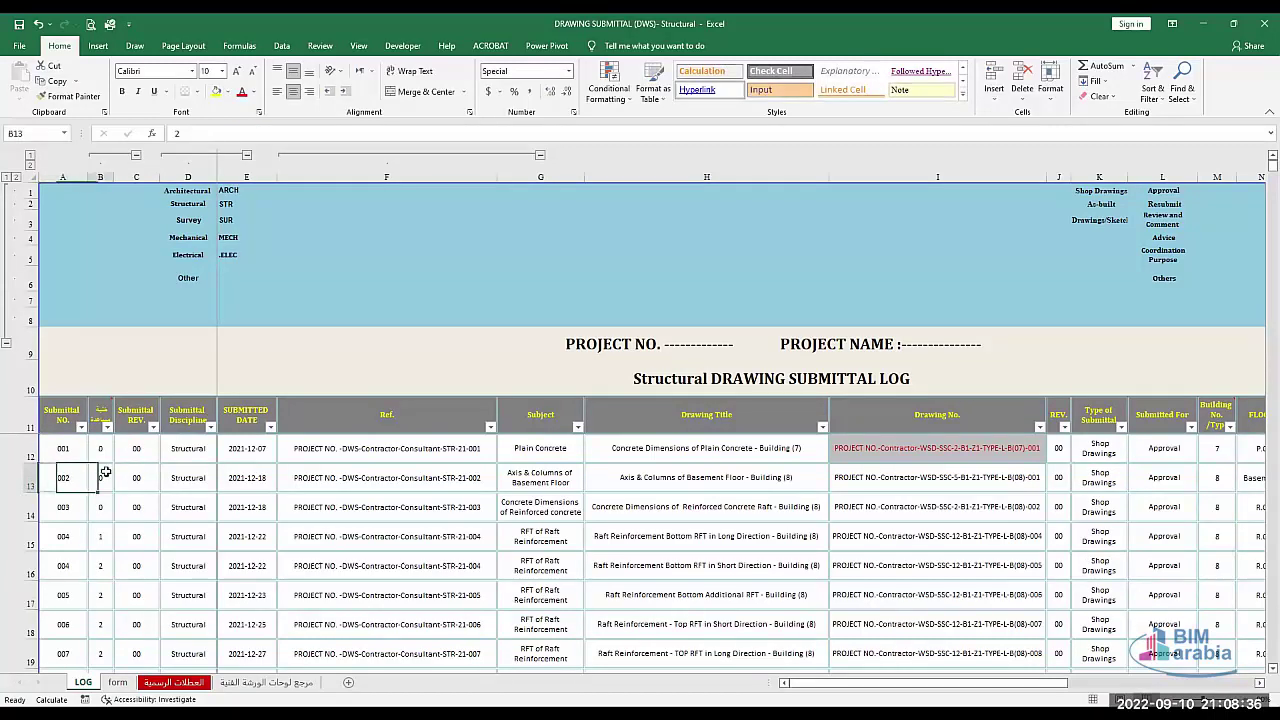
double_click(253, 133)
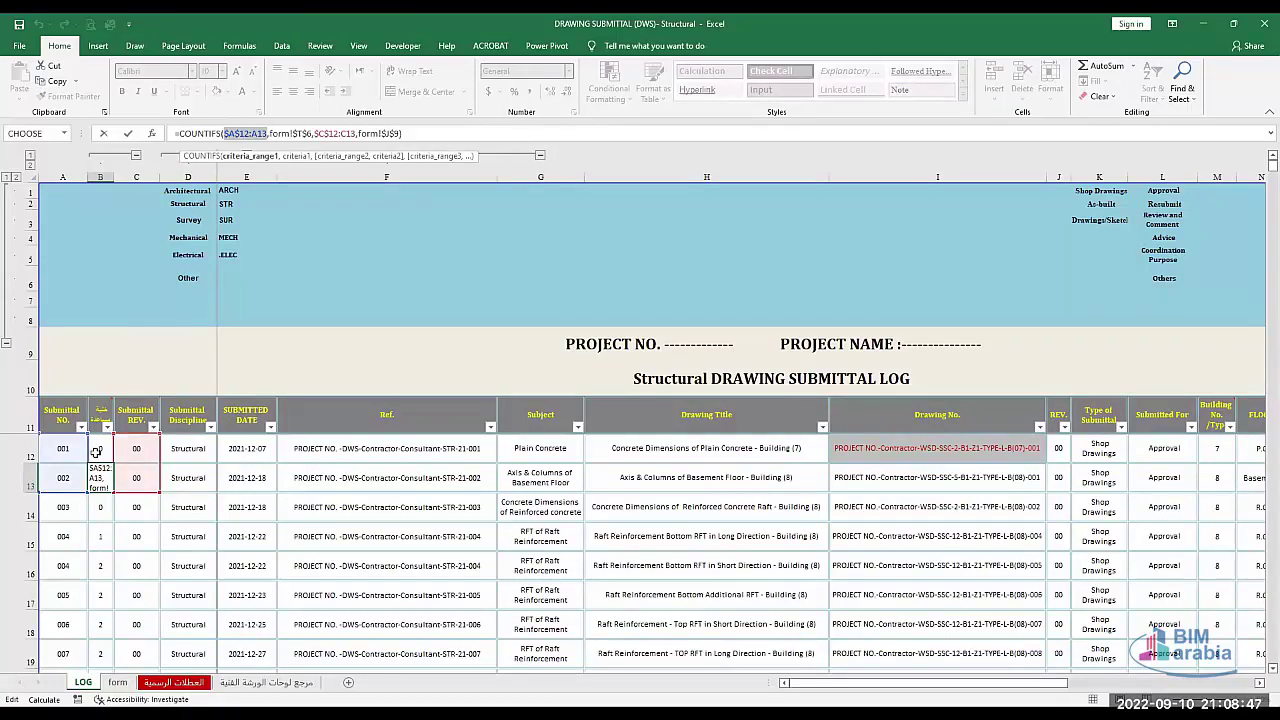
key("ctrl+Return")
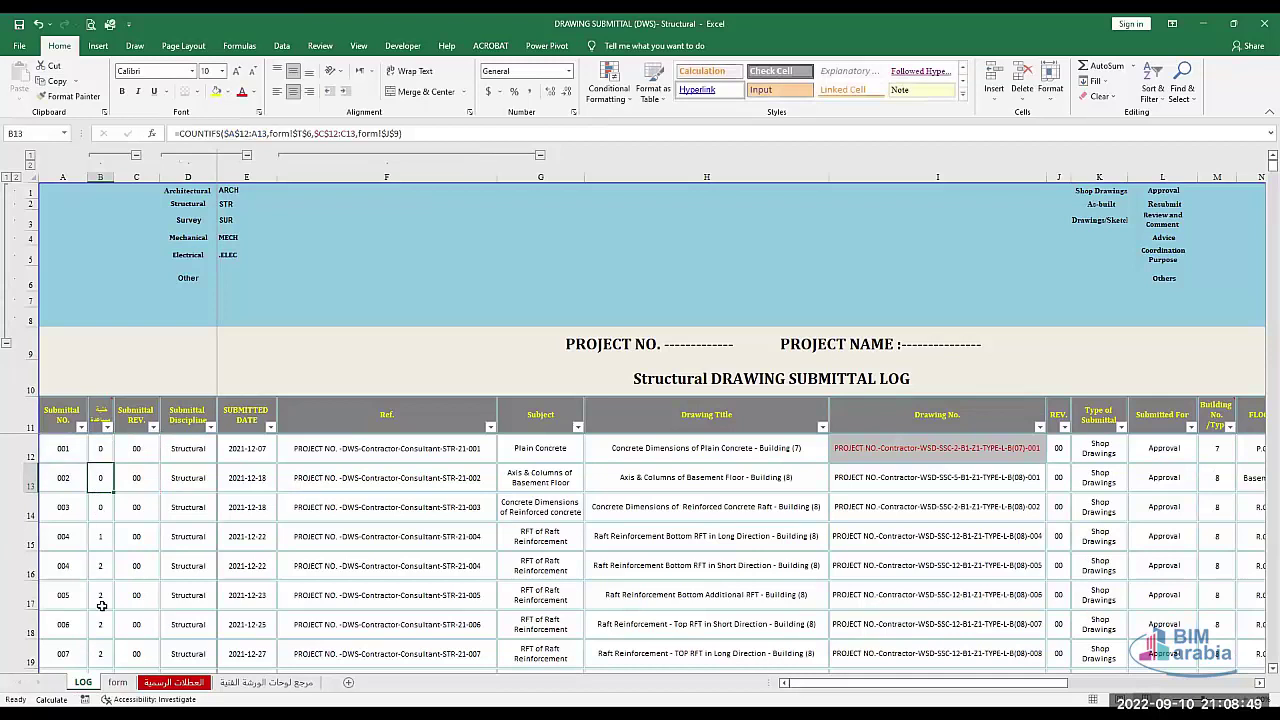
left_click(100, 539)
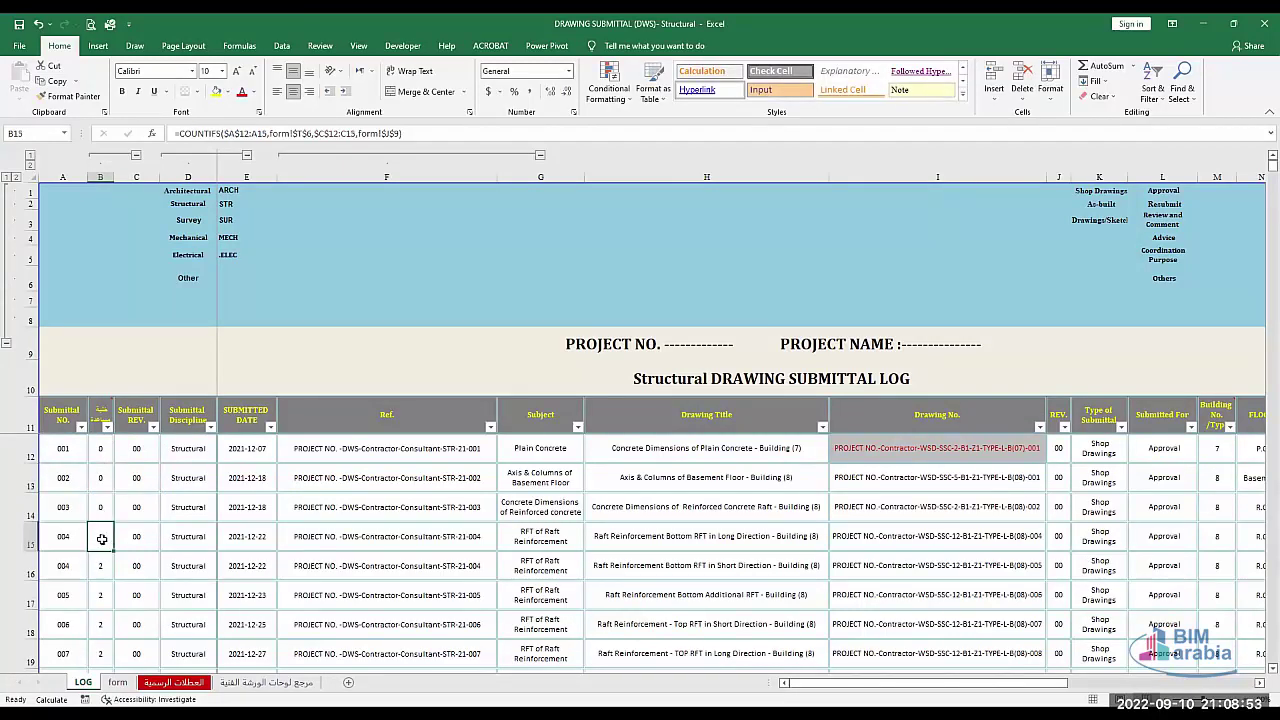
left_click_drag(113, 551, 104, 566)
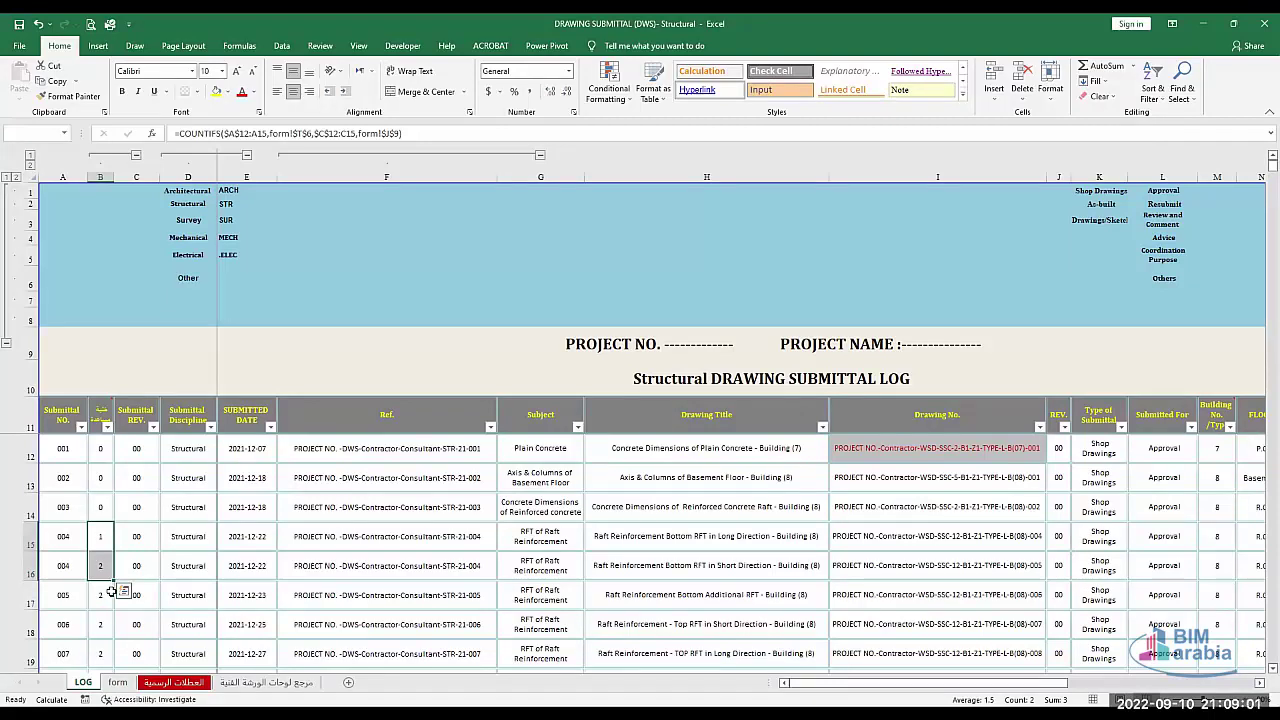
Check row 15's Submittal NO. and REV. cells against the form's submittal number and Previous Ref. criteria cells.
left_click(66, 533)
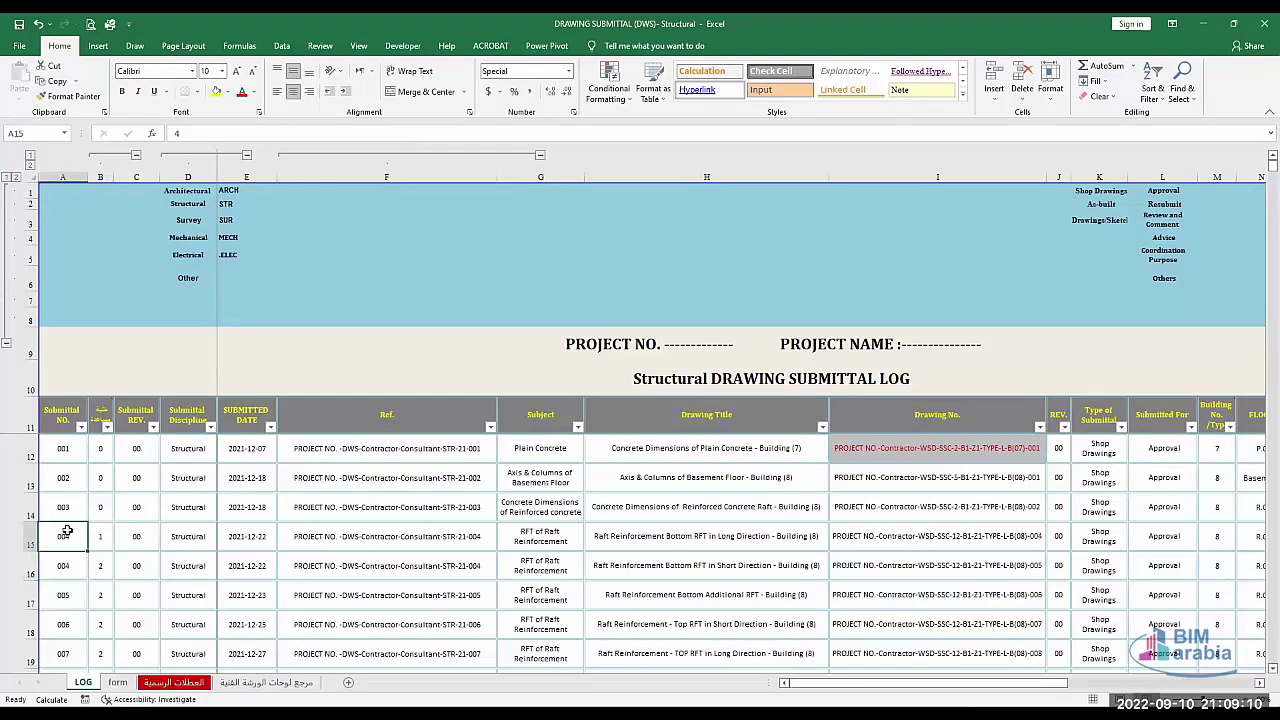
left_click(138, 540)
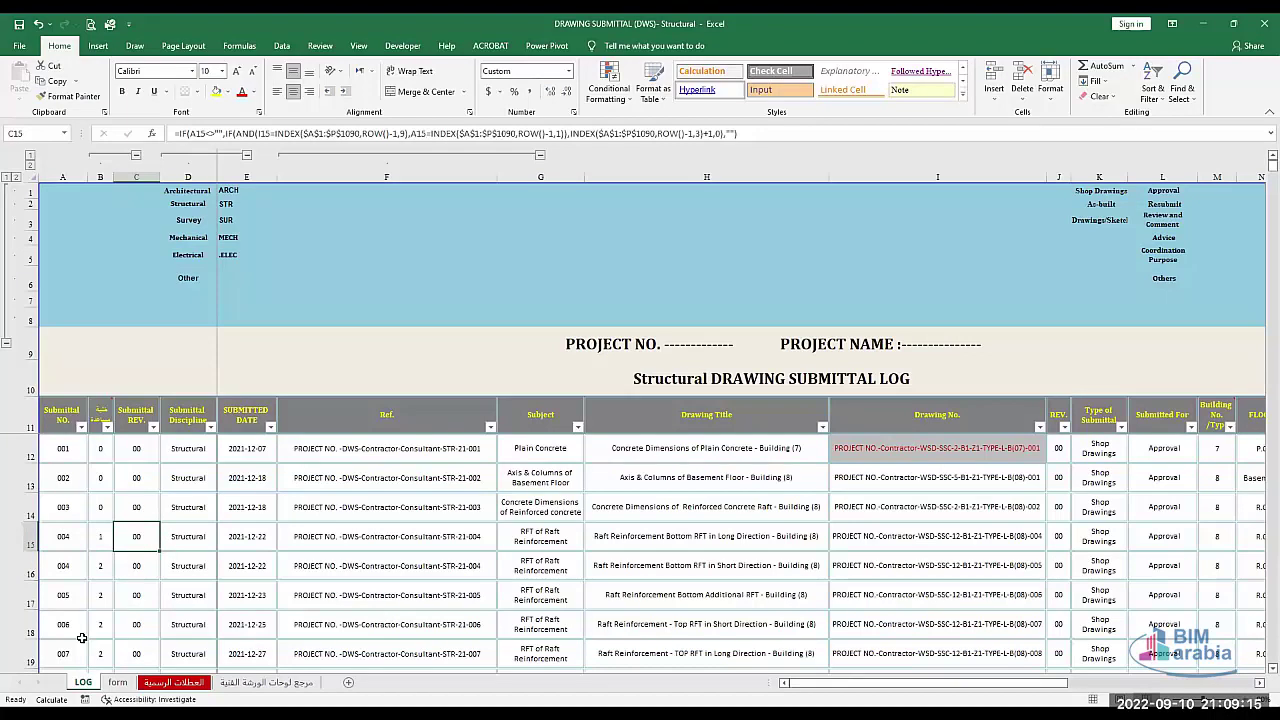
left_click(118, 682)
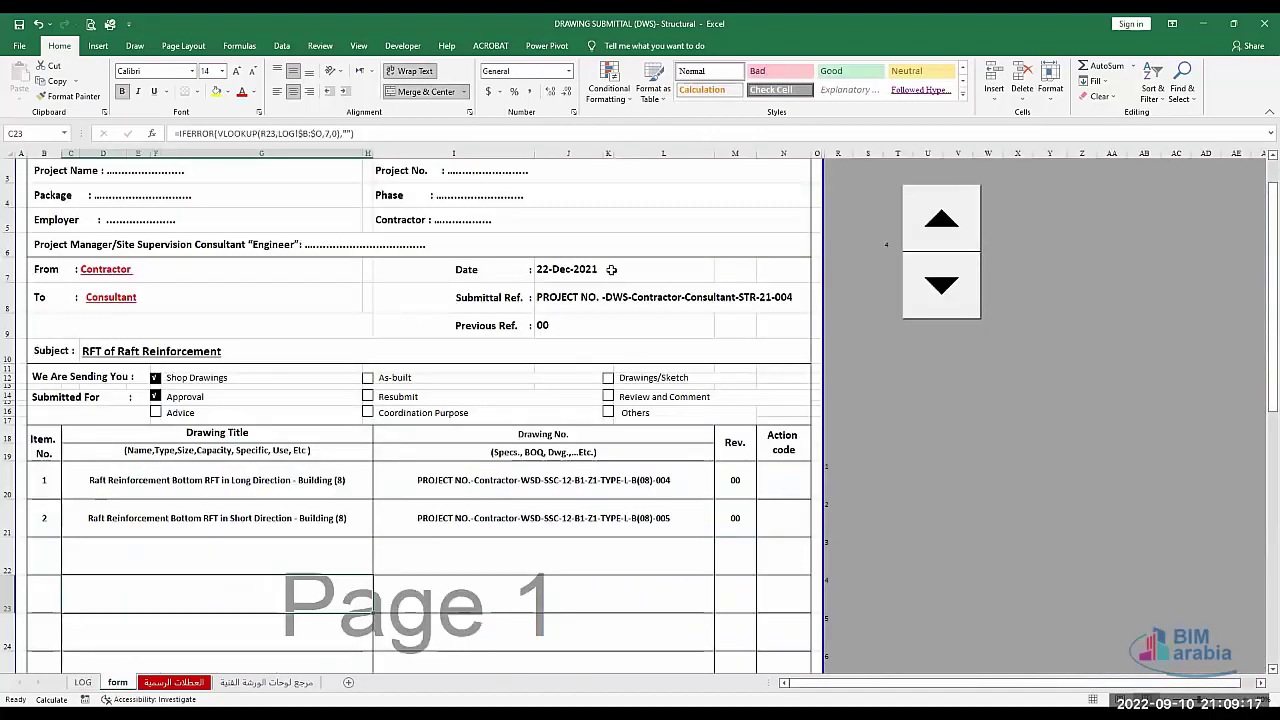
left_click(883, 245)
left_click(586, 317)
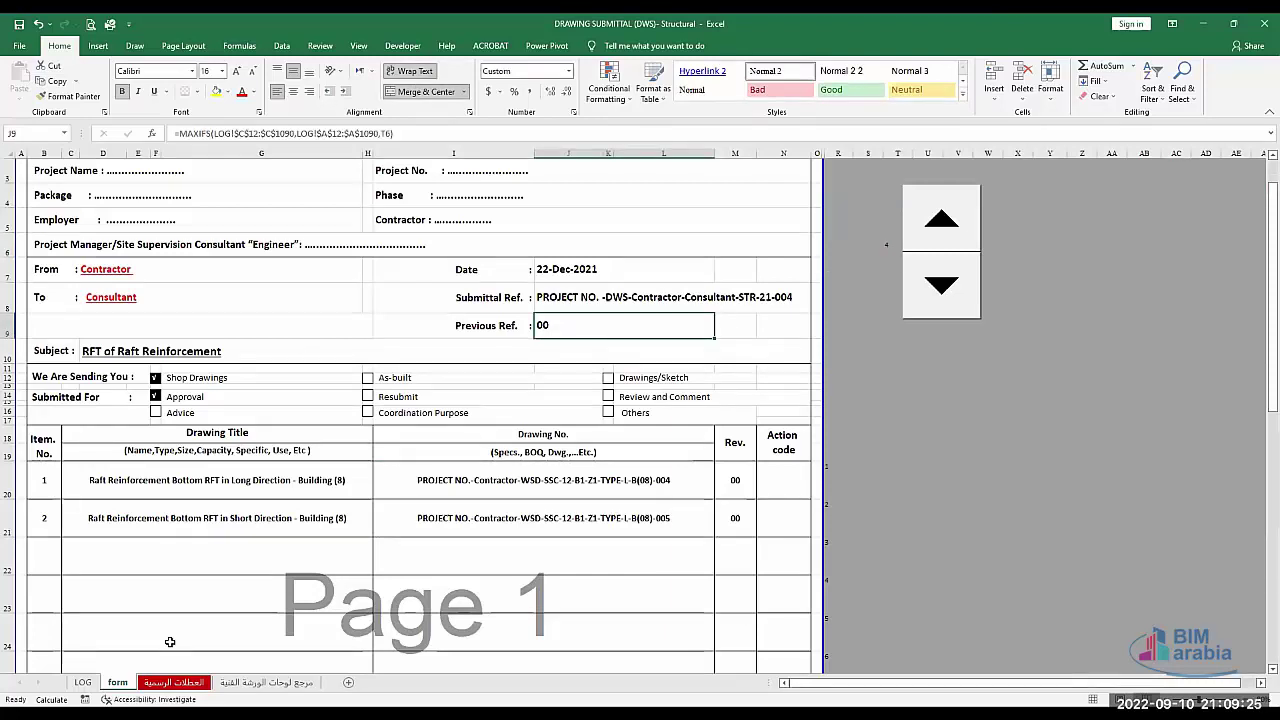
Insert a row at row 65 of the LOG sheet, below the last submittal 035 entry, and fill it with the entry above.
left_click(83, 683)
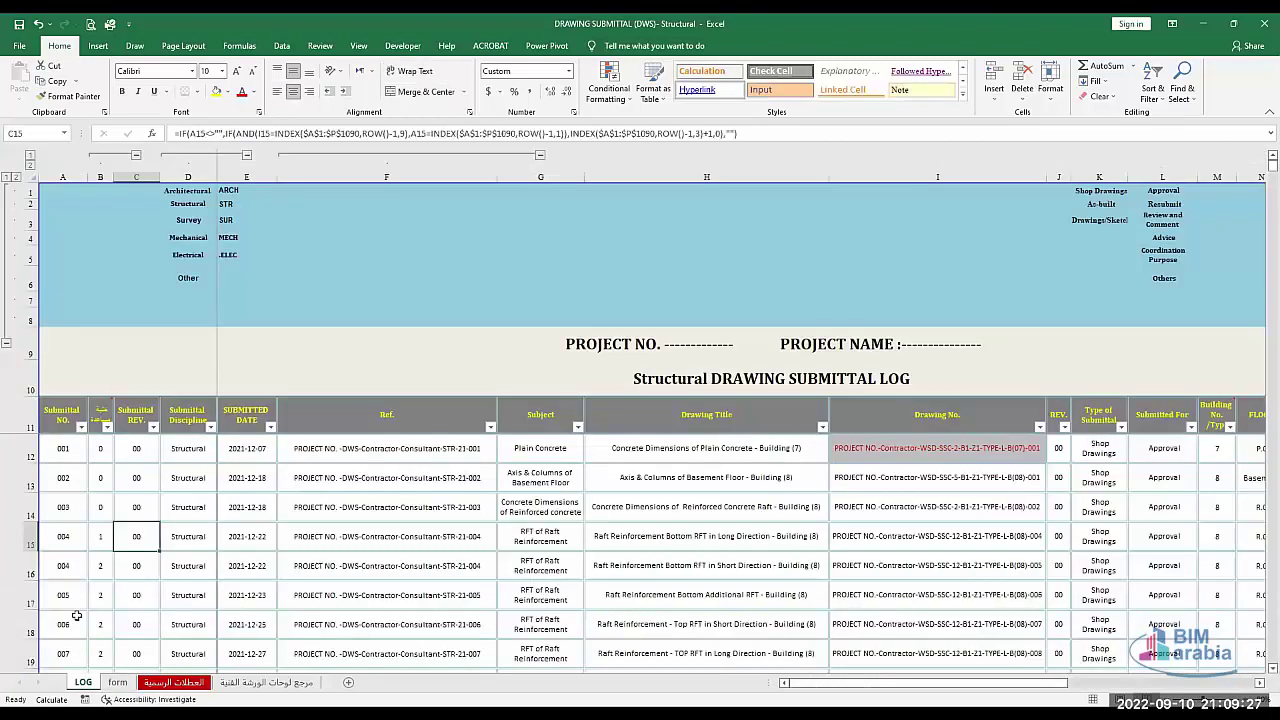
key("Down")
key("Down")
key("Down")
key("Down")
key("Down")
key("Down")
key("Down")
key("Down")
key("Down")
key("Down")
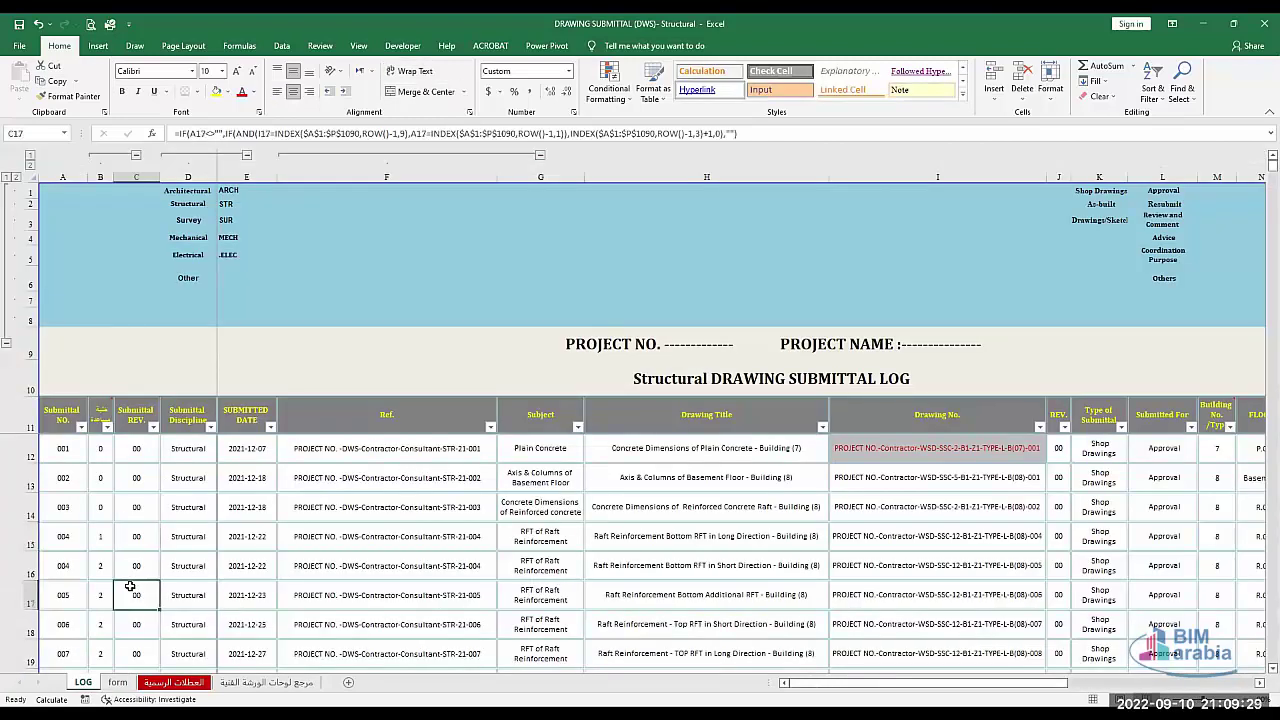
key("Down")
key("Down")
key("Down")
key("Down")
key("Down")
key("Down")
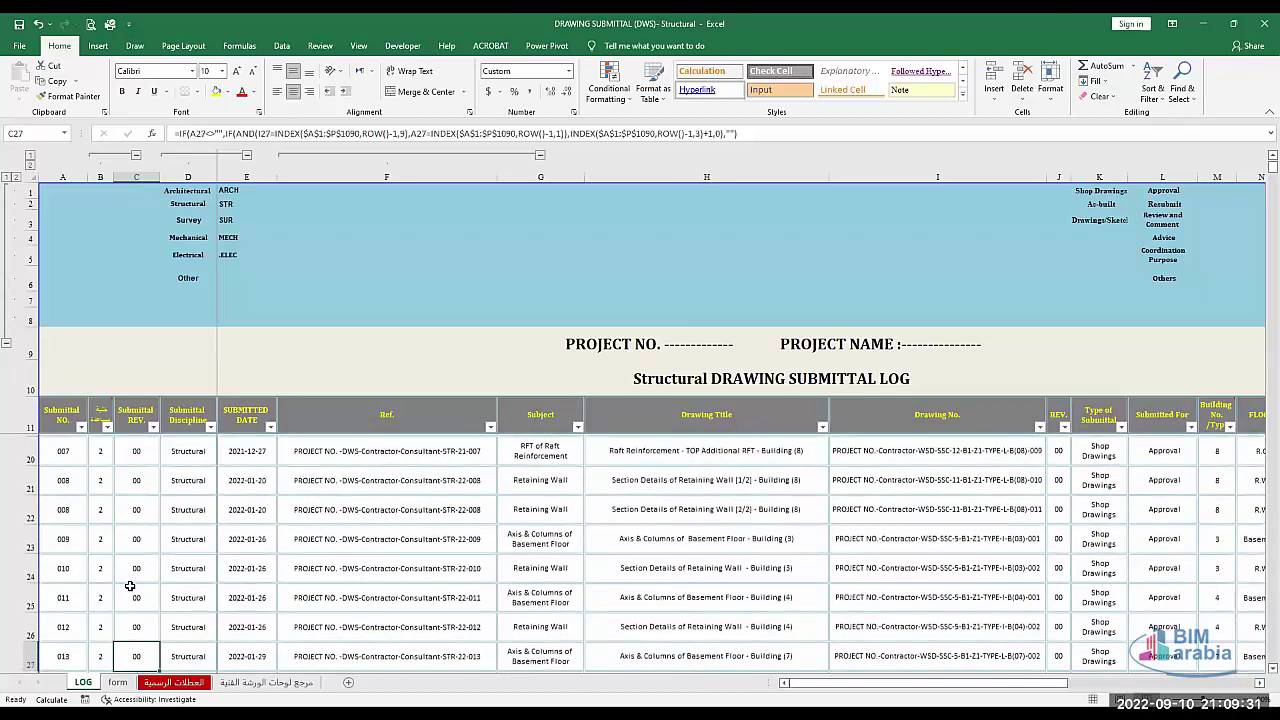
key("Down")
key("Down")
key("Down")
key("Down")
key("Down")
key("Down")
key("Down")
key("Down")
key("Down")
key("Down")
key("Down")
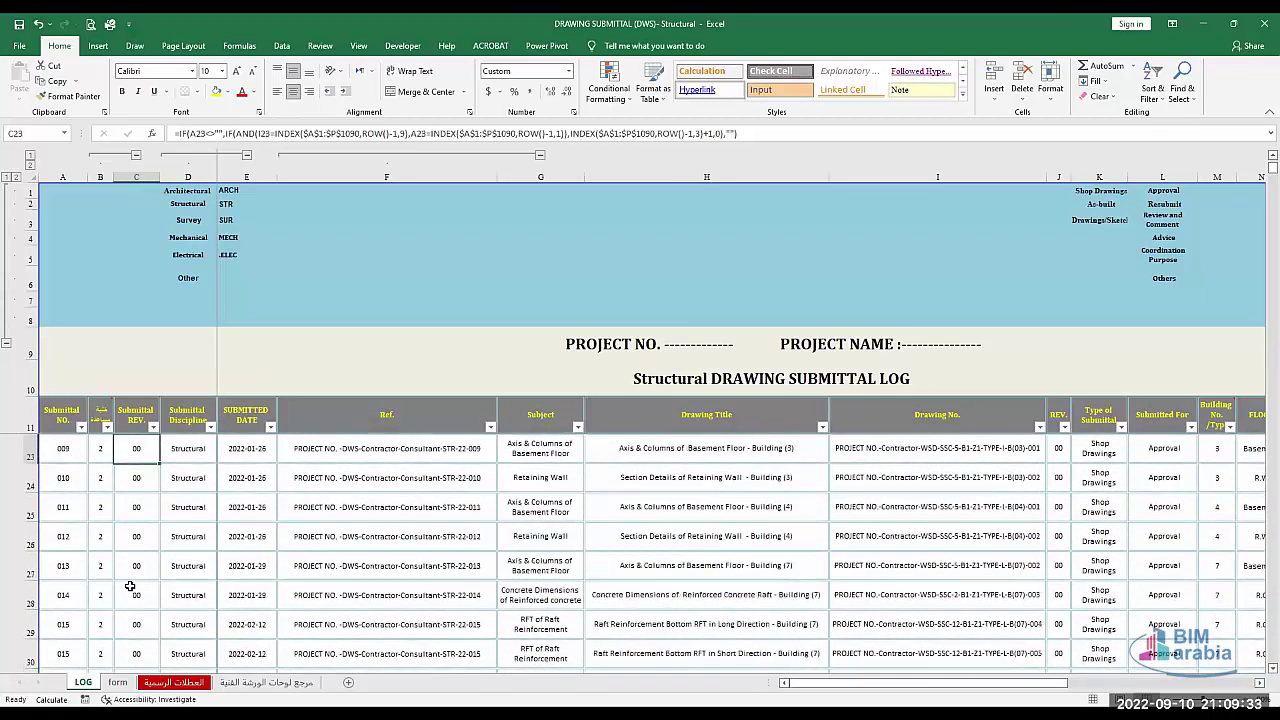
key("Down")
key("Down")
key("Down")
key("Down")
key("Down")
key("Down")
key("Down")
key("Down")
key("Down")
key("Down")
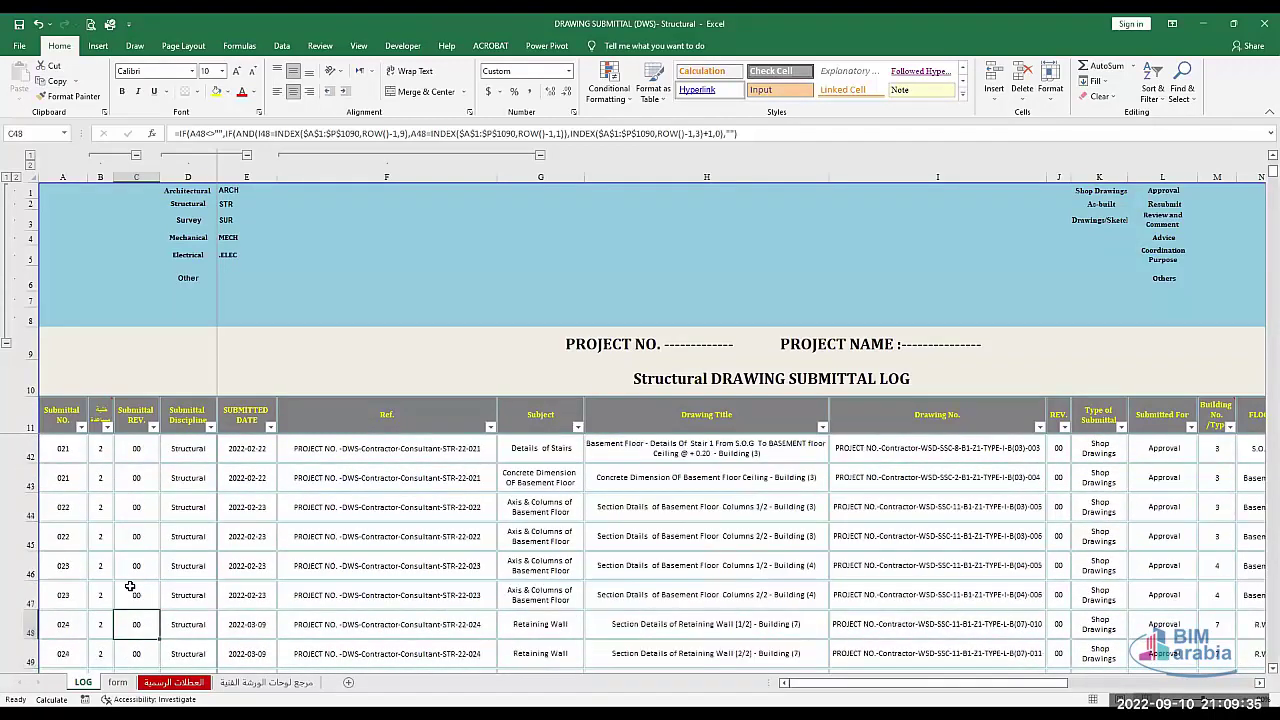
key("Down")
key("Down")
key("Down")
key("Down")
key("Down")
key("Down")
key("Down")
key("Down")
key("Down")
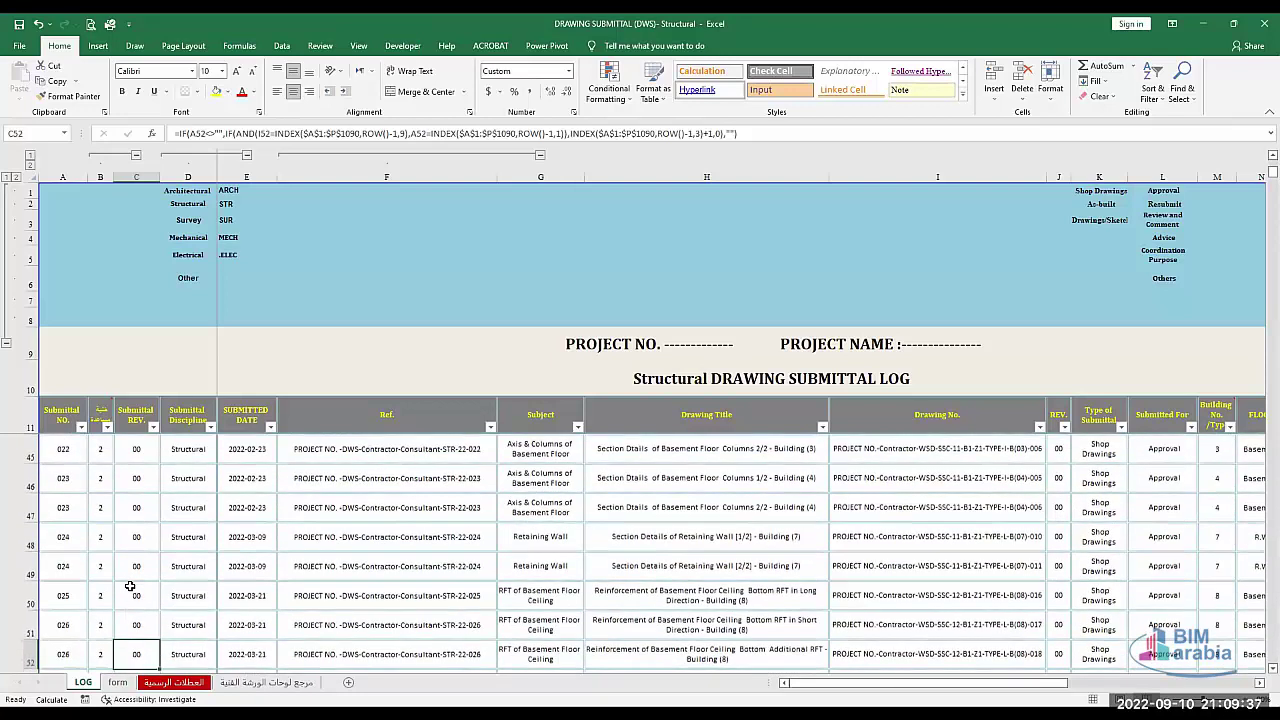
key("Down")
key("Down")
key("Down")
key("Down")
key("Down")
key("Down")
key("Down")
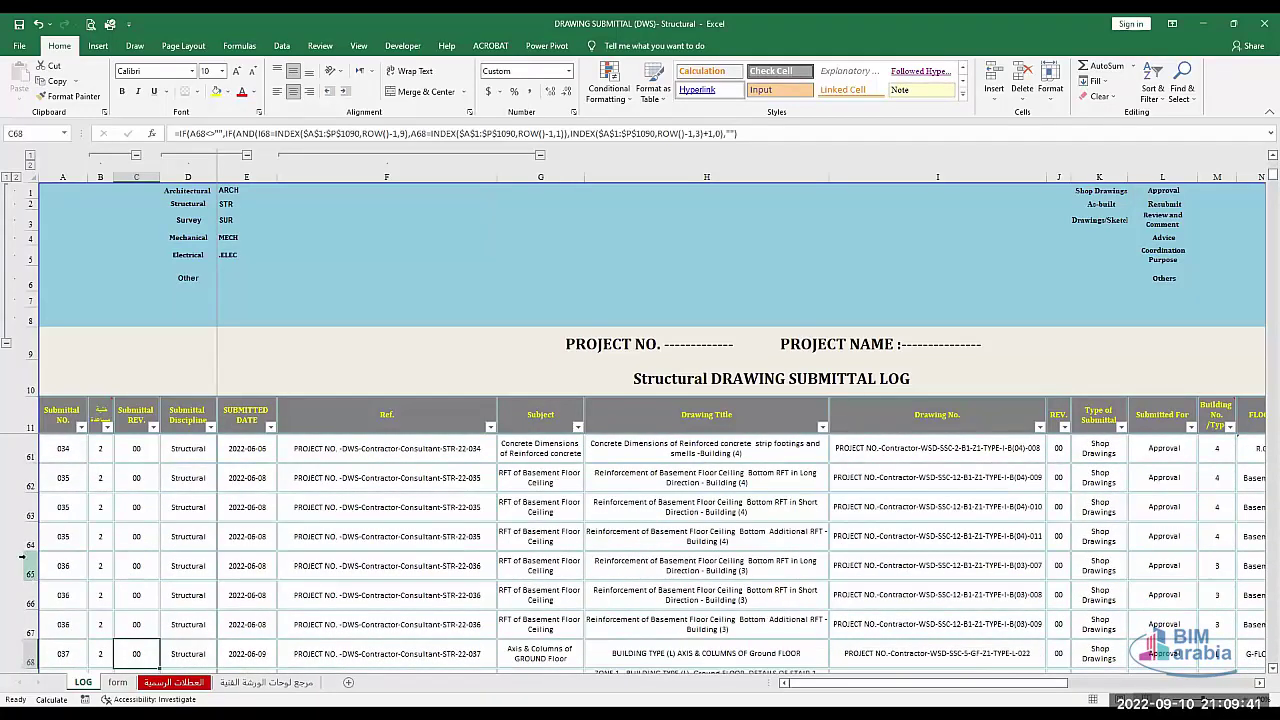
left_click(20, 562)
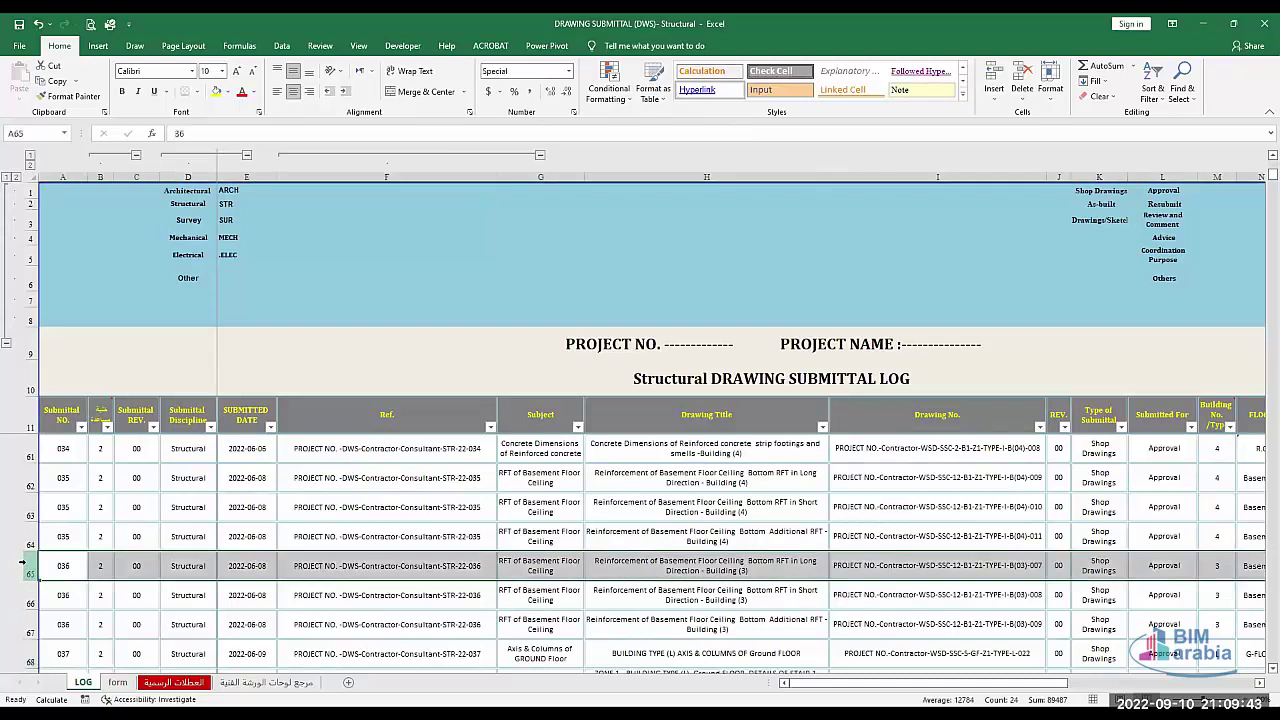
key("ctrl+shift+plus")
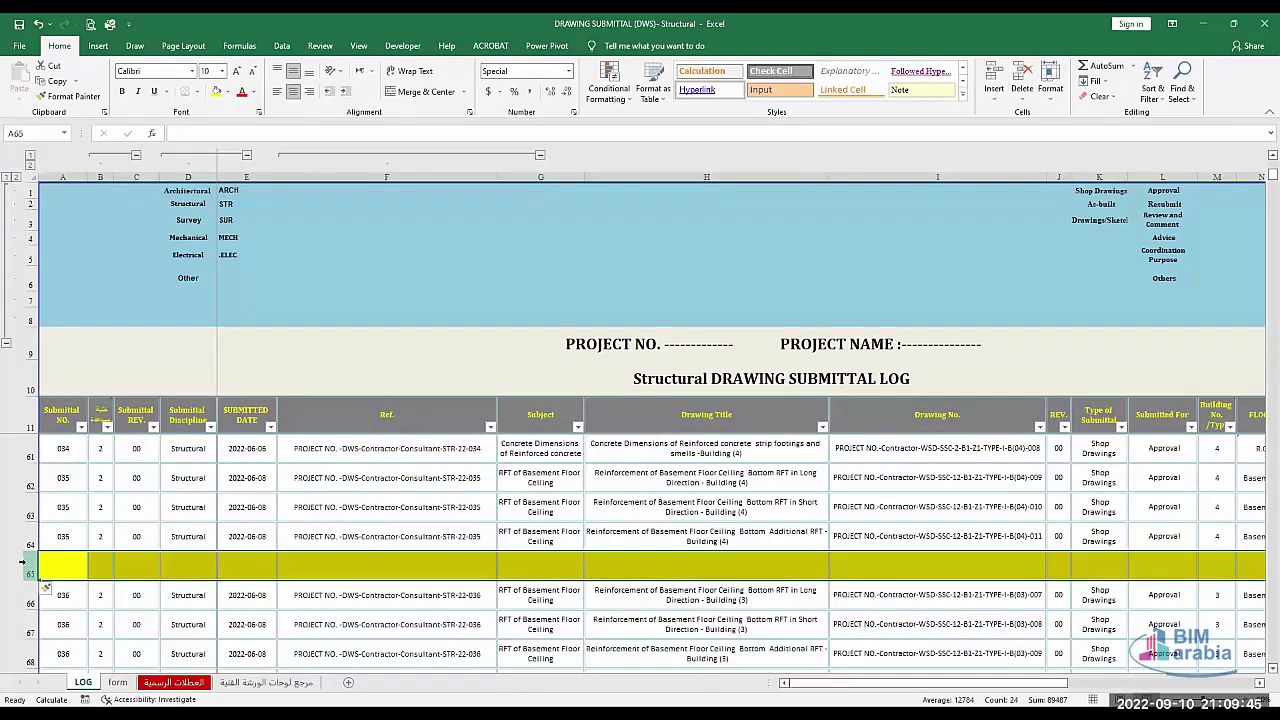
key("ctrl+d")
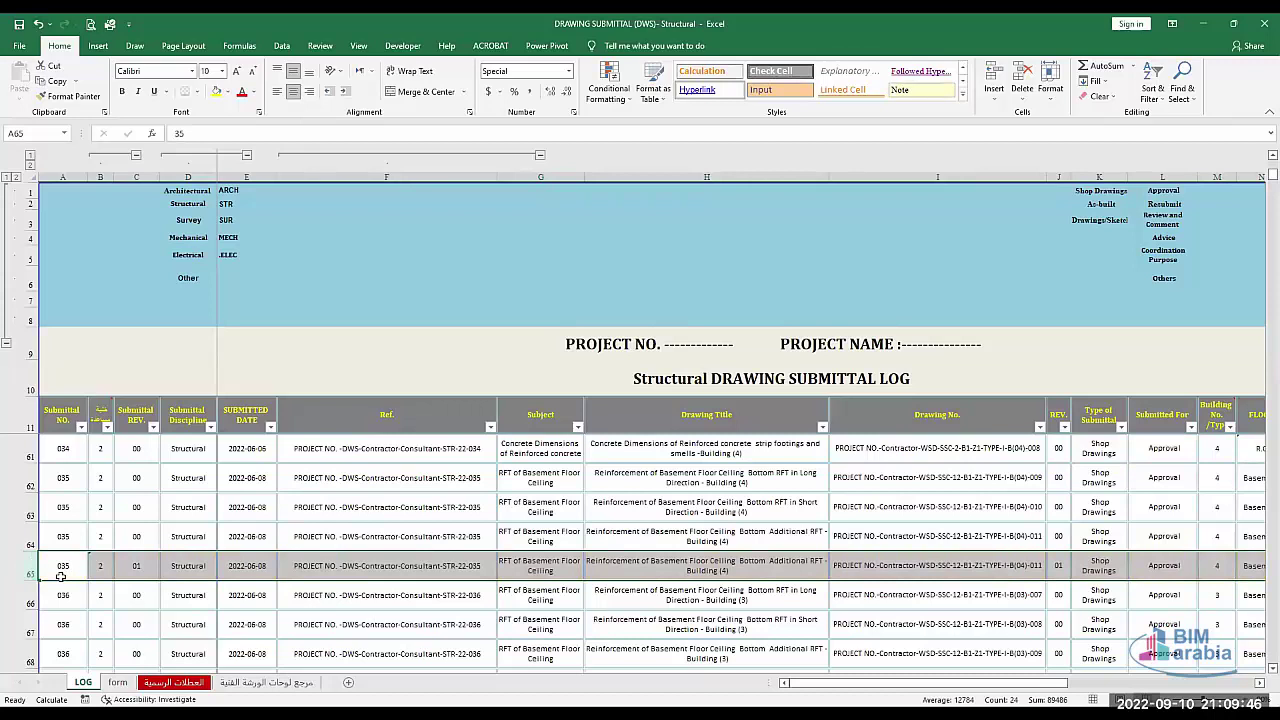
left_click(136, 568)
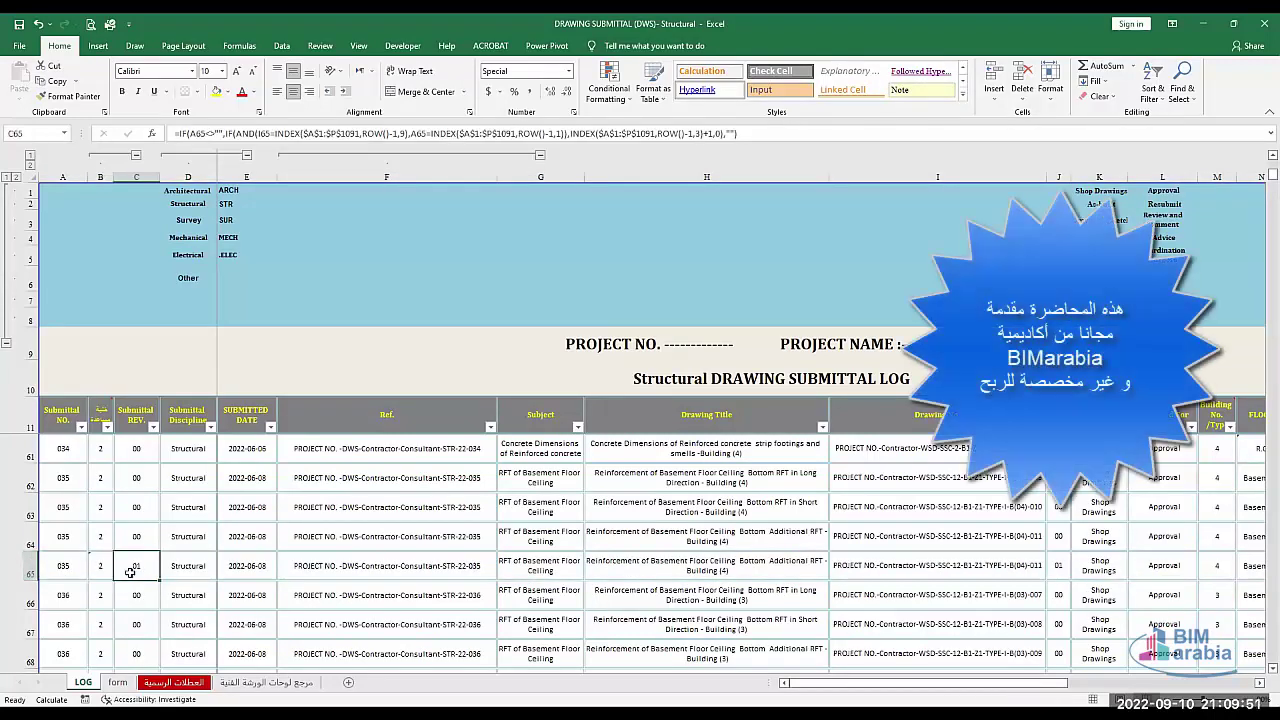
left_click(57, 582, "shift")
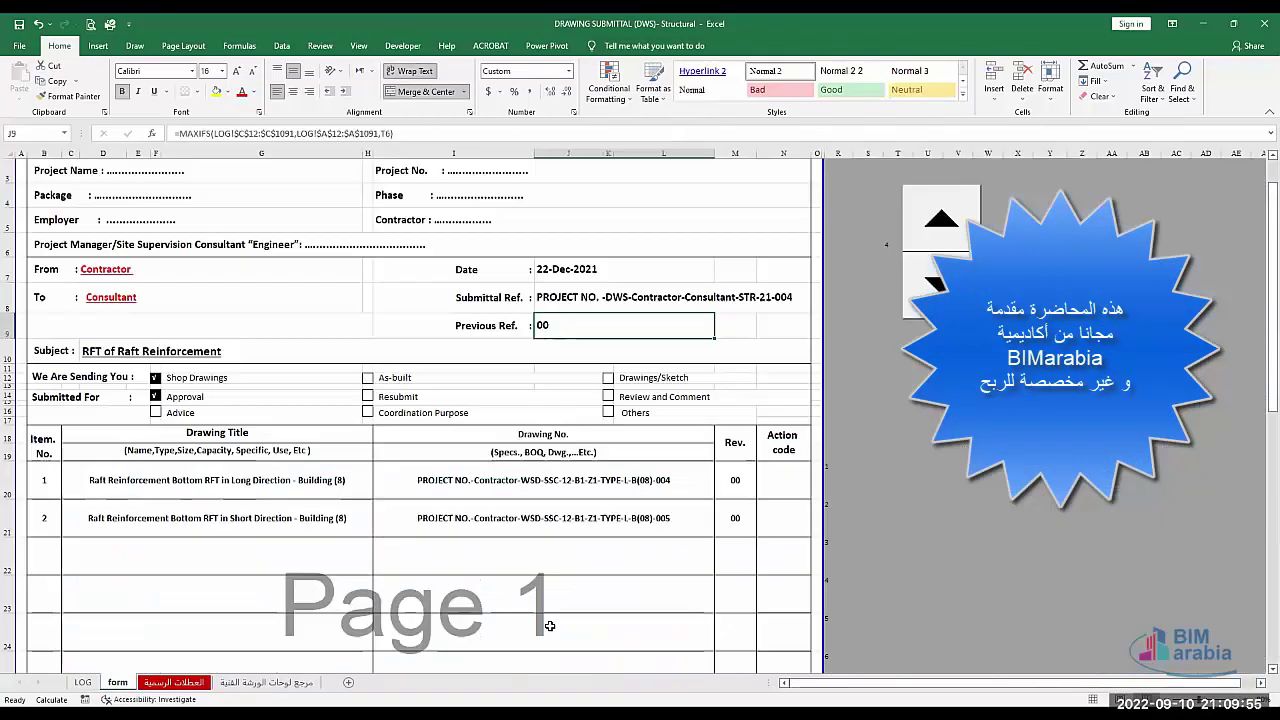
Set the submittal number in the form sheet's cell T6 to 35.
left_click(118, 683)
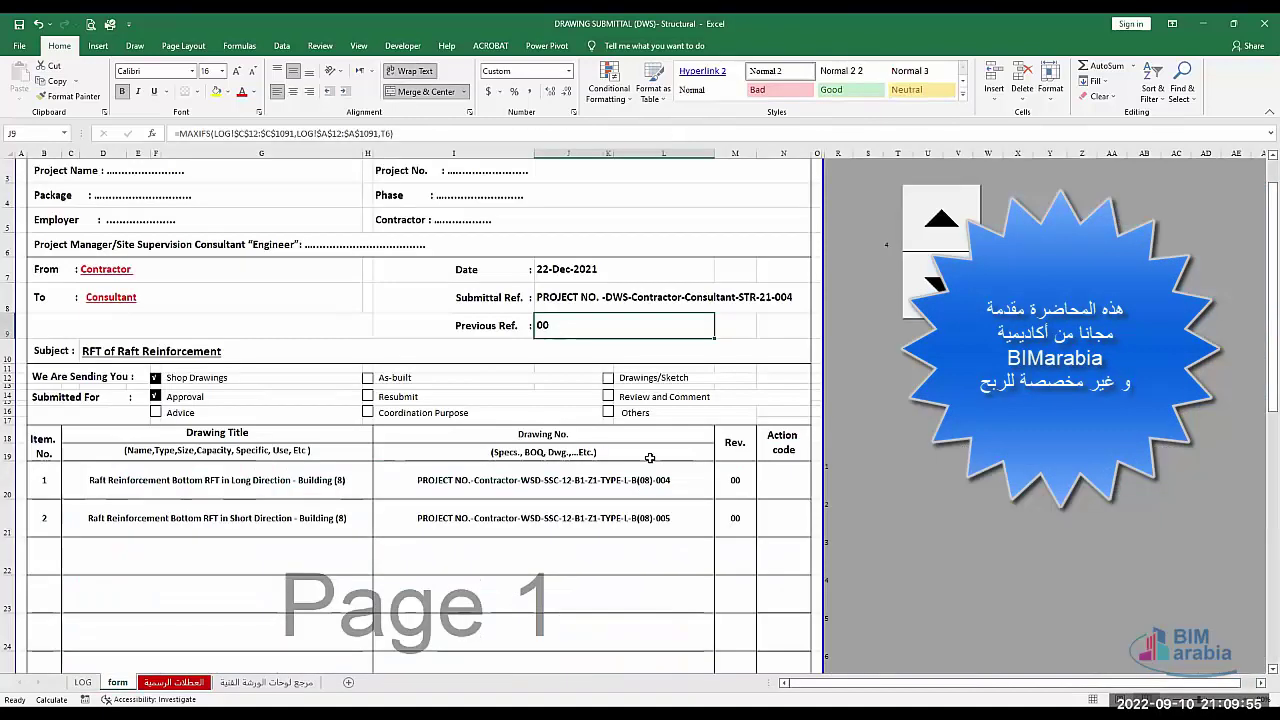
left_click(888, 243)
type("35")
key("Return")
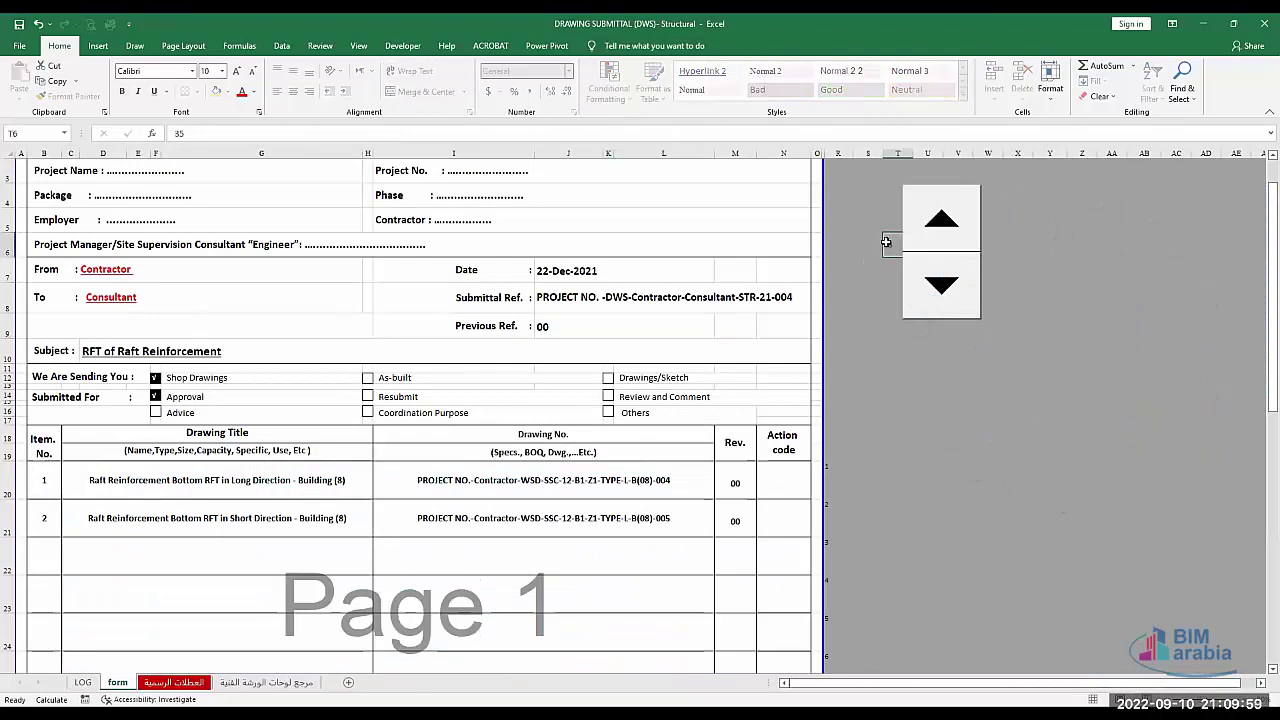
Examine the MAXIFS formula and its ranges in the form's Previous Ref. cell, leaving it unedited.
left_click(608, 318)
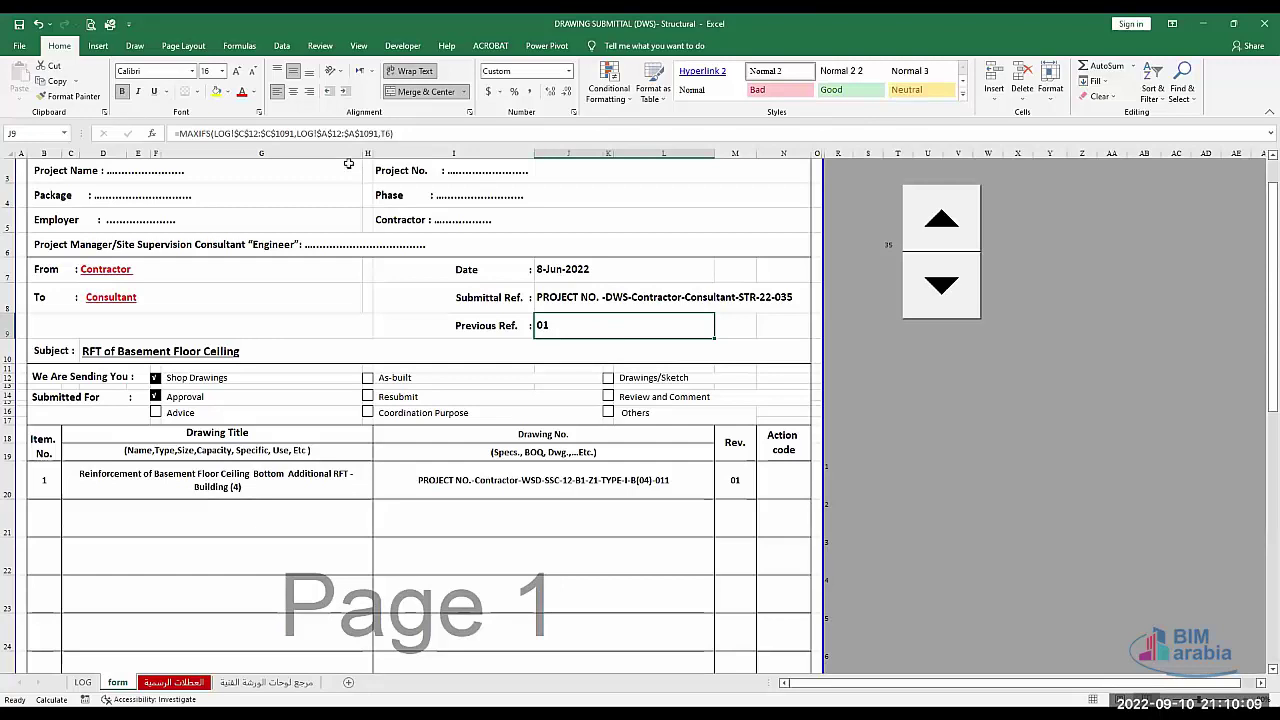
left_click(302, 134)
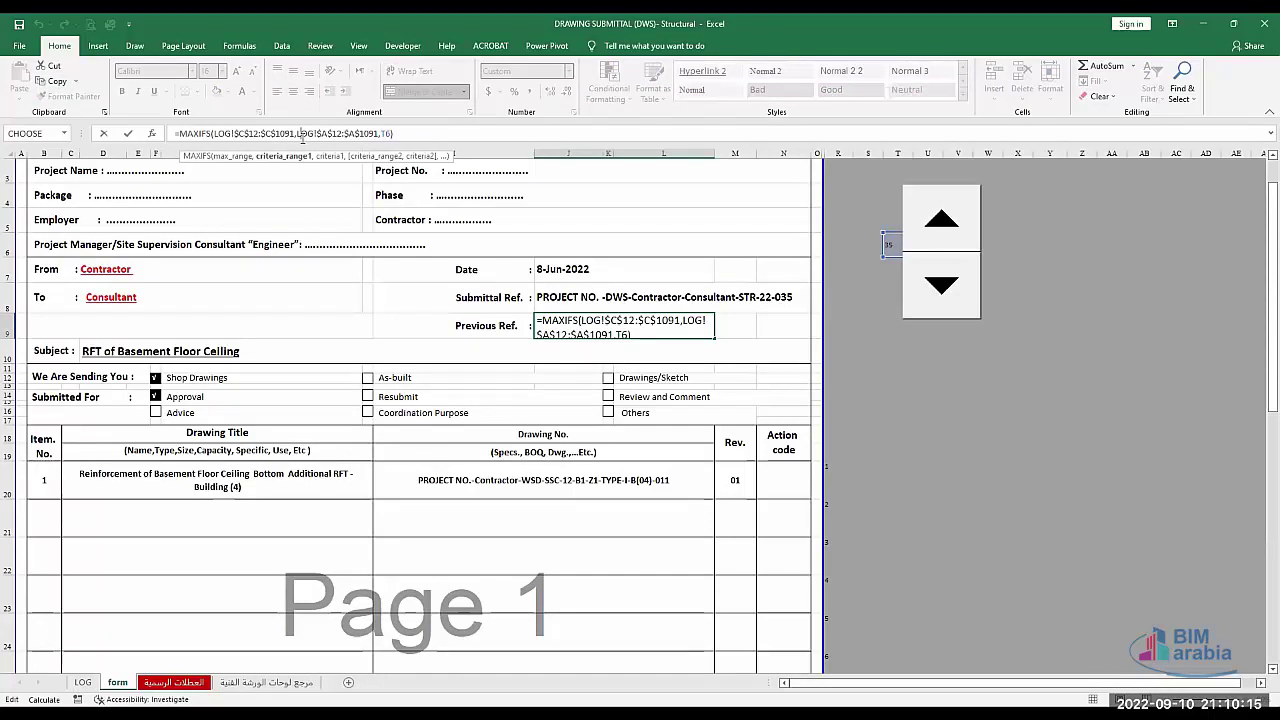
key("Escape")
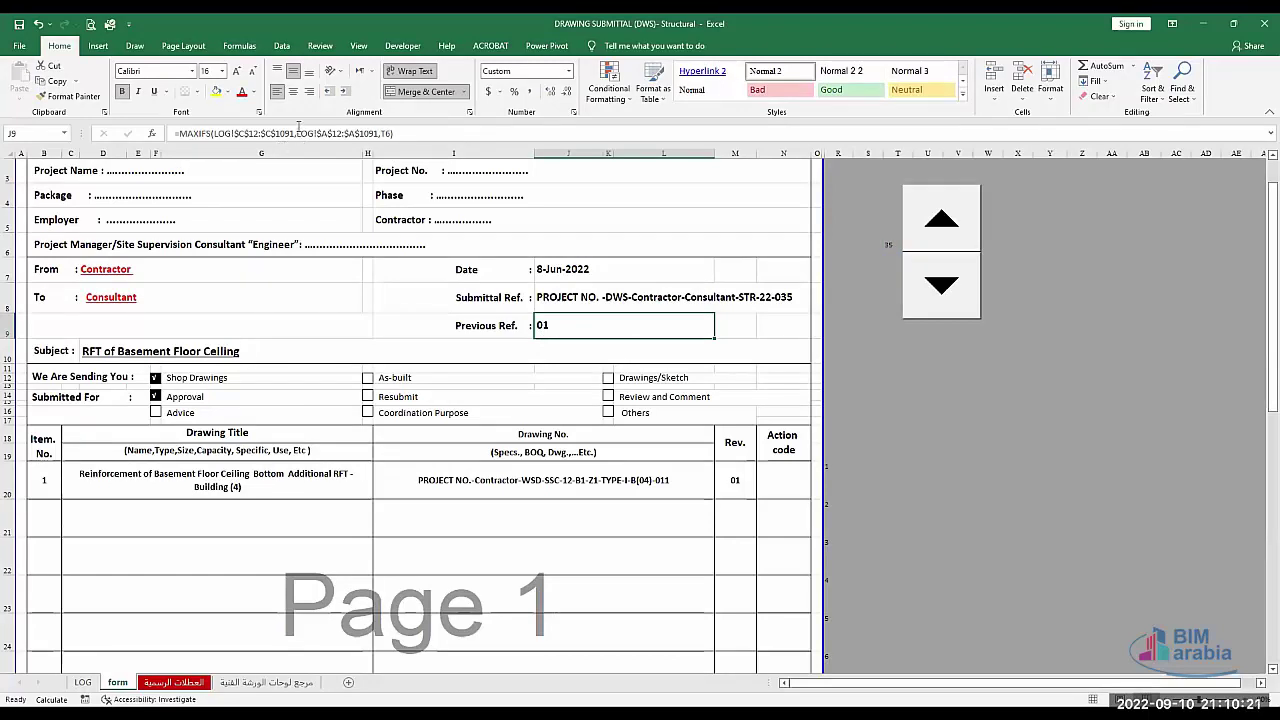
left_click(297, 125)
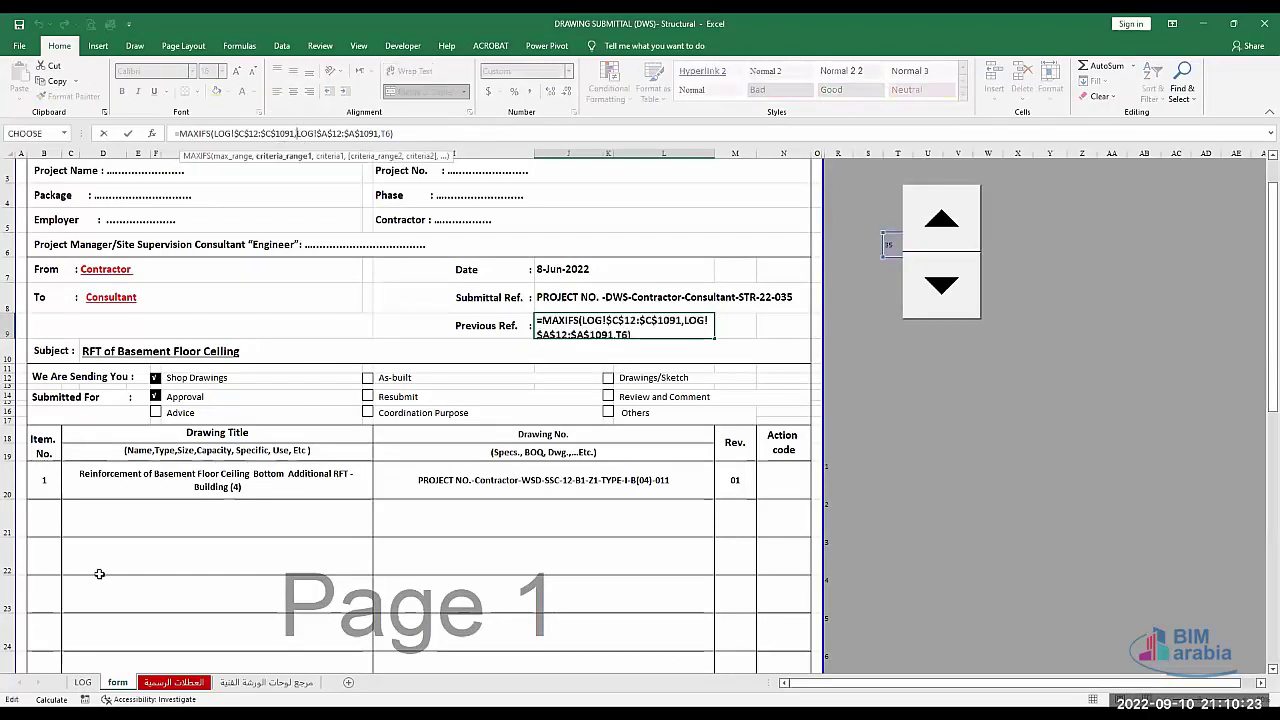
key("Escape")
scroll(97, 600, "up", 1)
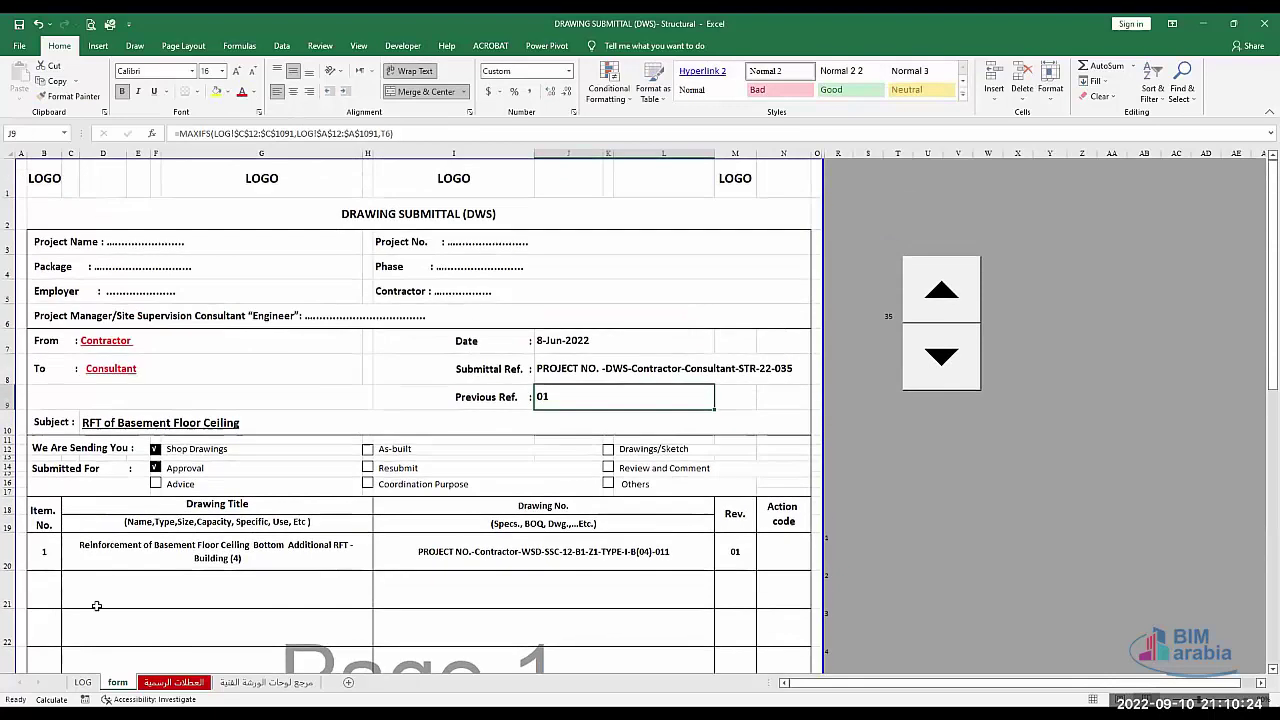
Check the LOG helper column around the added 035 row, its header note, and the COUNTIFS formulas in B12 and B13.
left_click(83, 682)
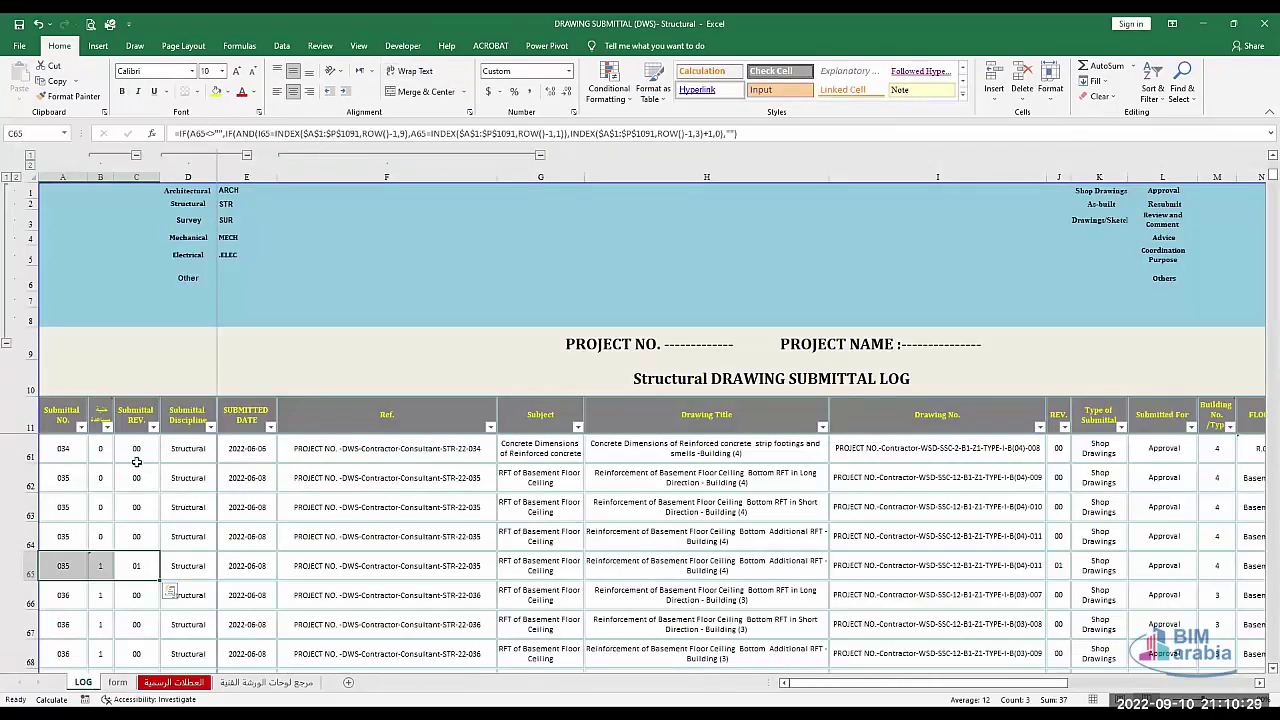
left_click(100, 420)
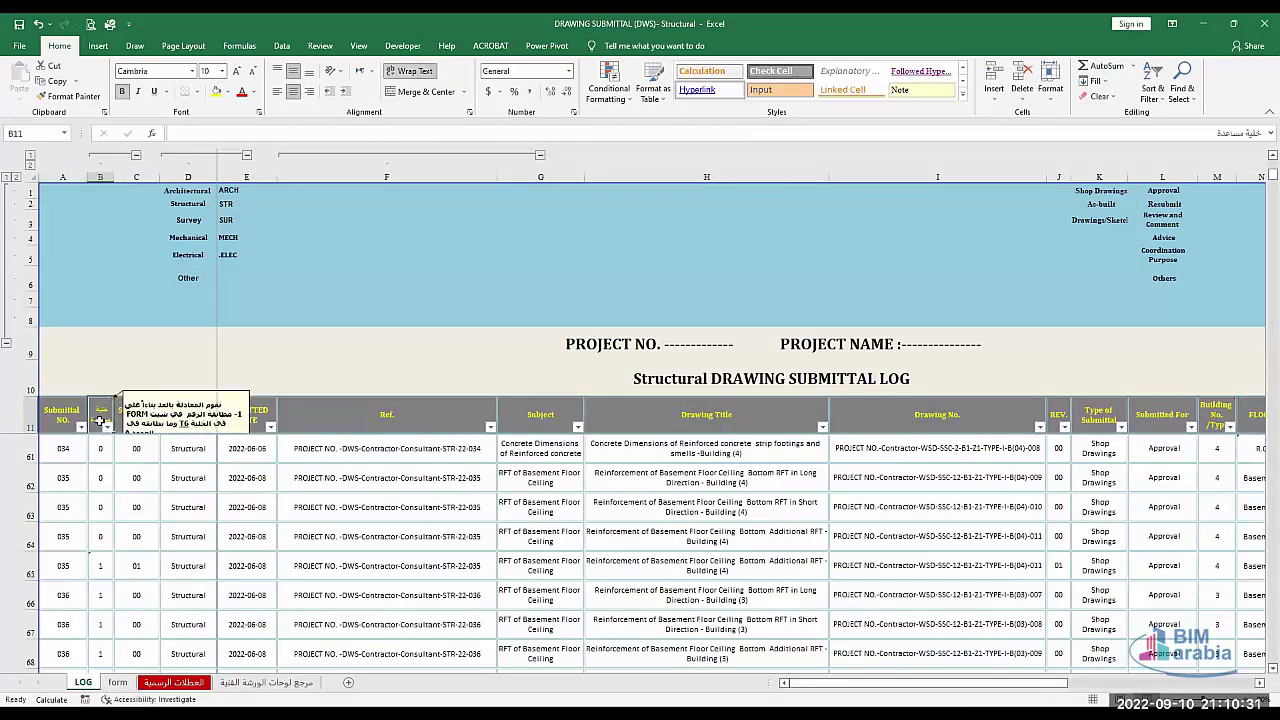
key("Down")
key("Down")
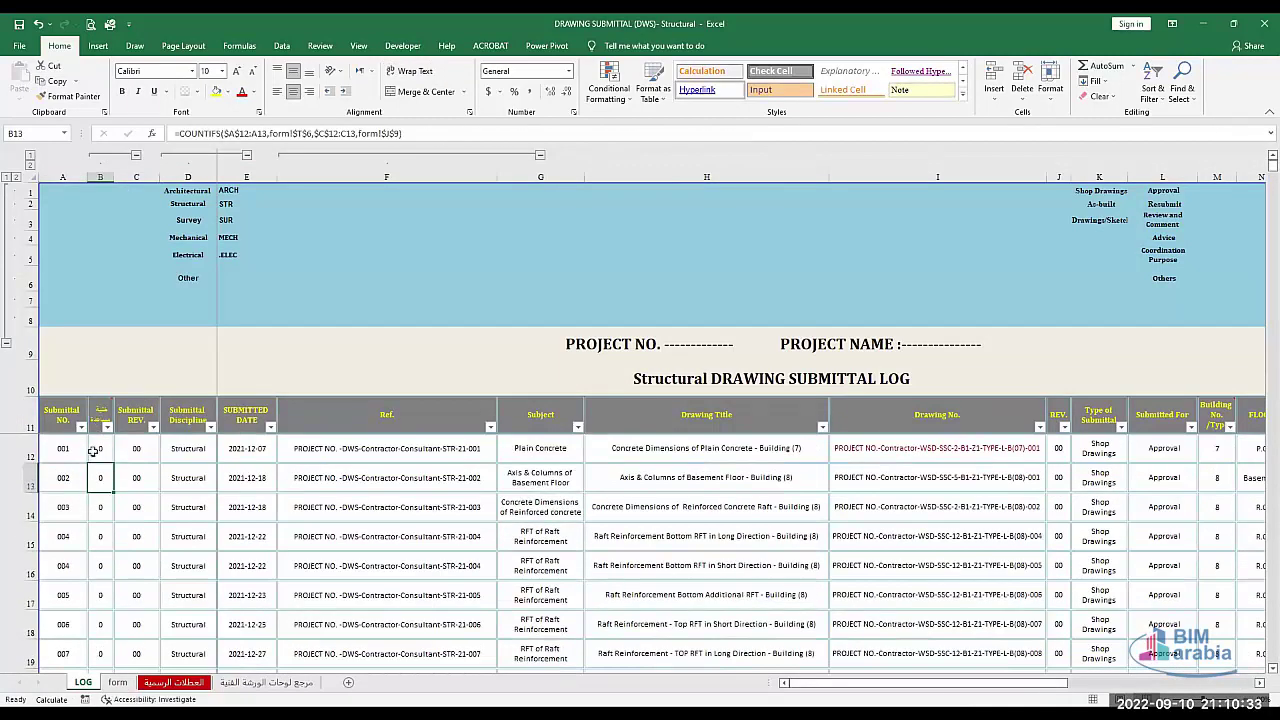
left_click(95, 455)
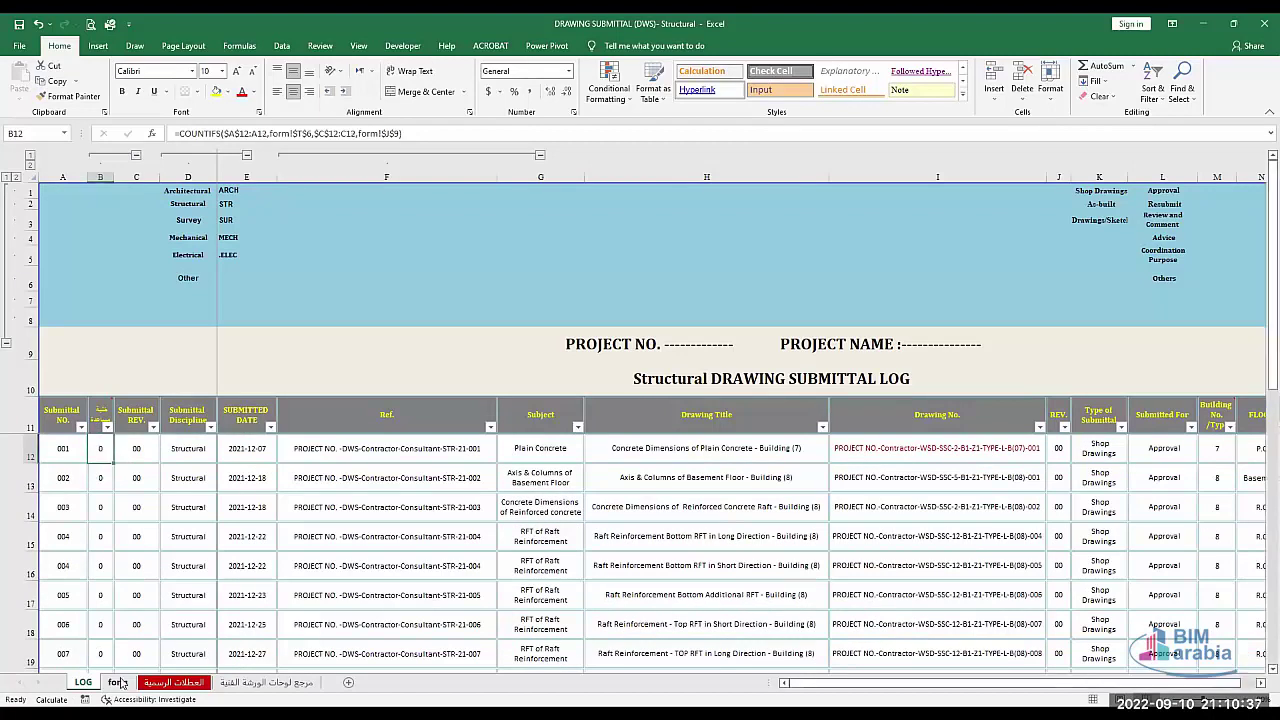
Compare the COUNTIFS formulas down the LOG helper column from B12 to B17 to see how their ranges expand.
key("ctrl+Page_Down")
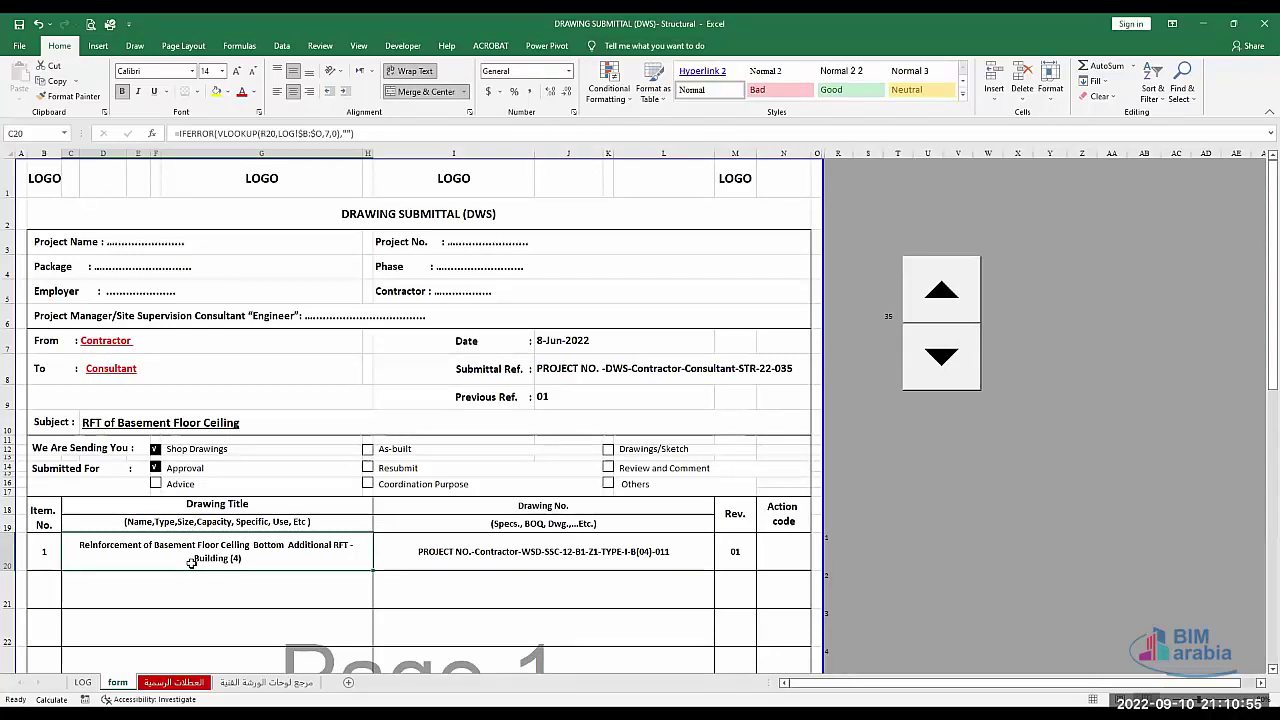
left_click(84, 682)
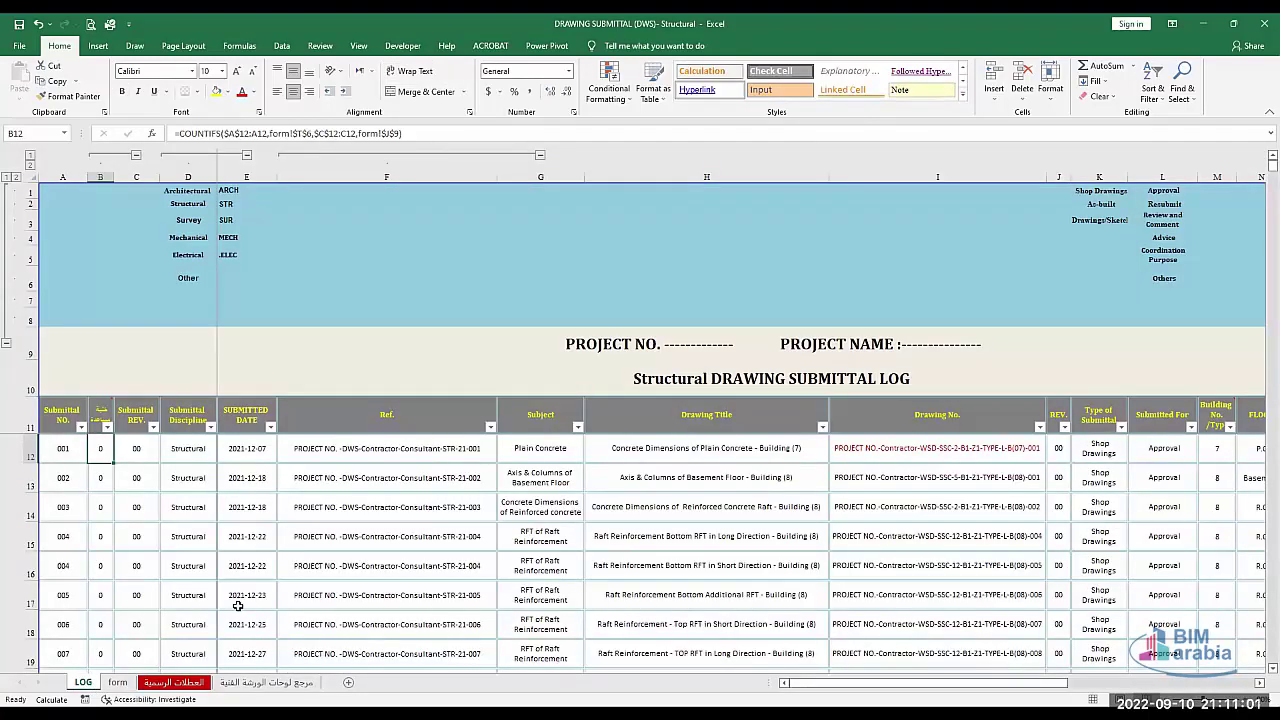
key("Down")
key("Down")
key("Down")
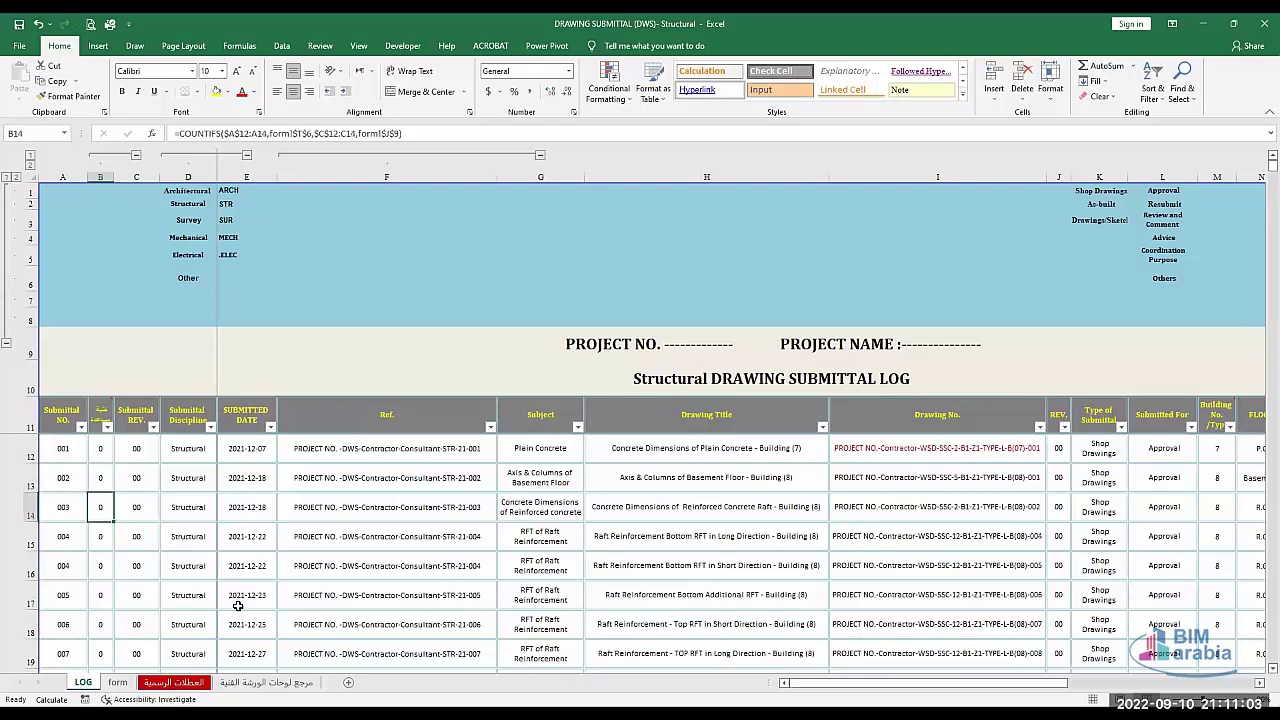
key("Down")
key("Down")
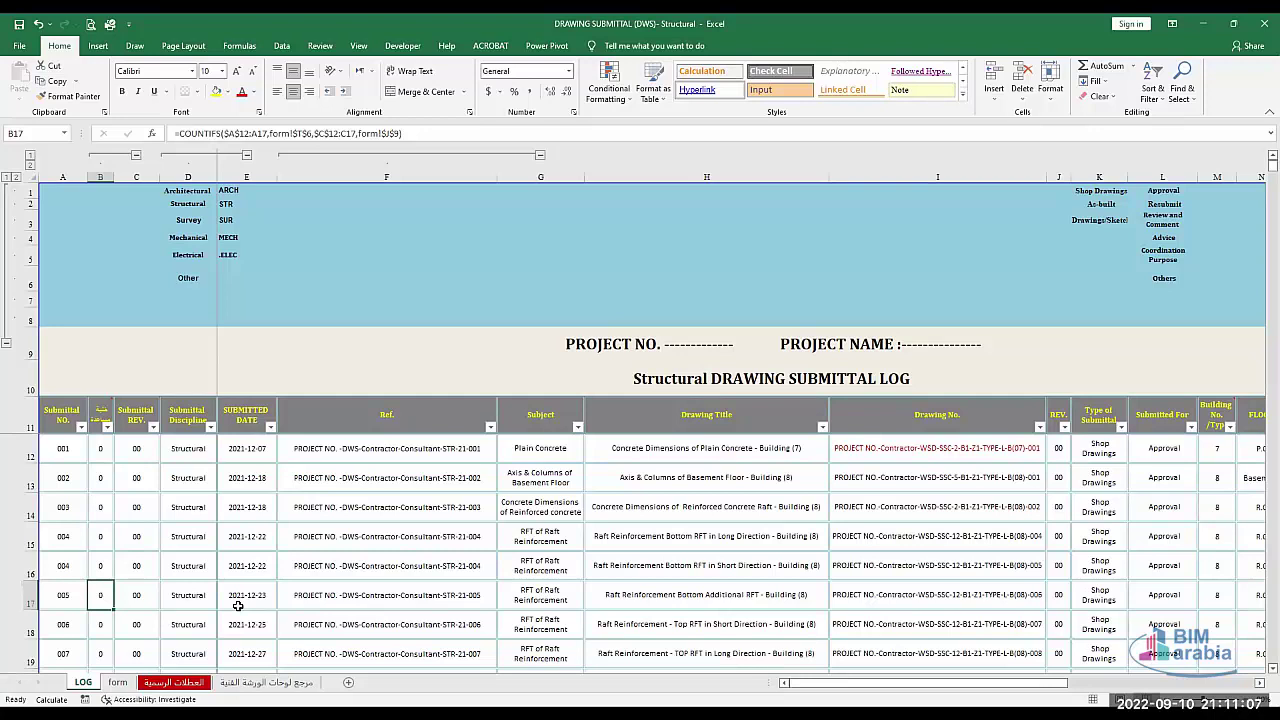
key("Up")
key("Up")
key("Up")
key("Up")
key("Up")
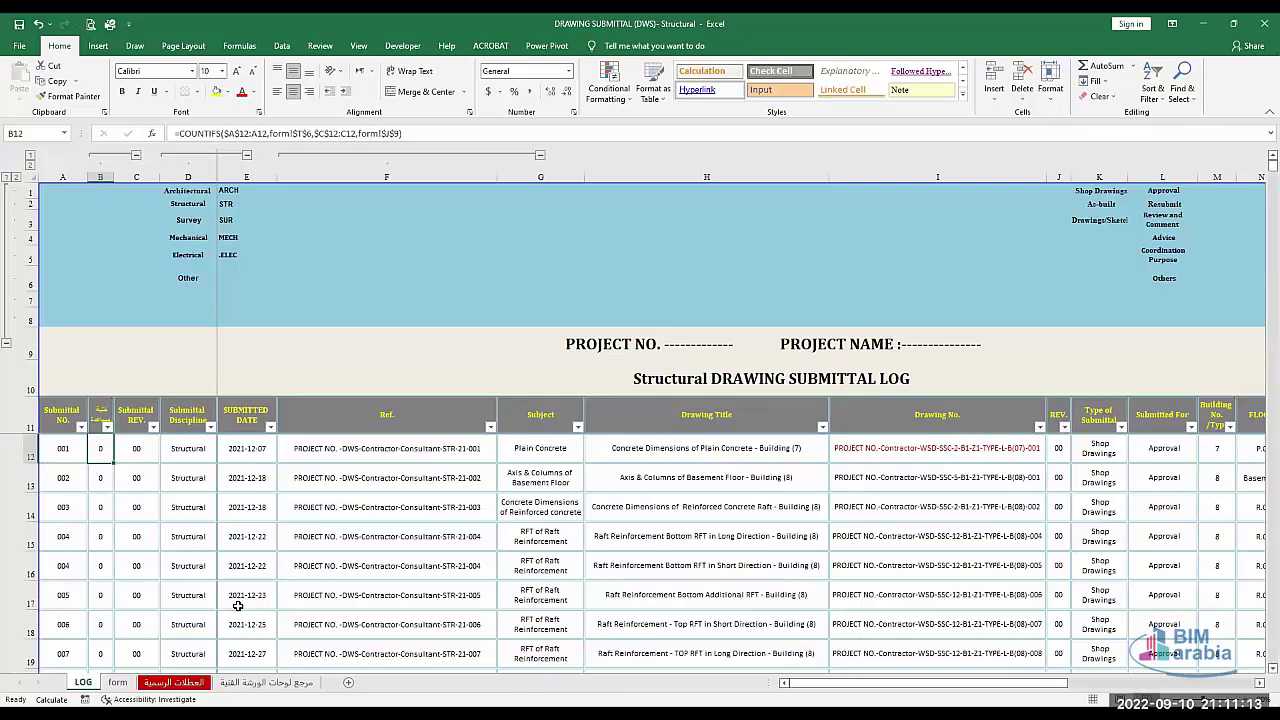
Examine the COUNTIFS arguments in LOG cell B12 against the submittal number and revision cells beside it, leaving the formula unedited.
left_click(65, 443)
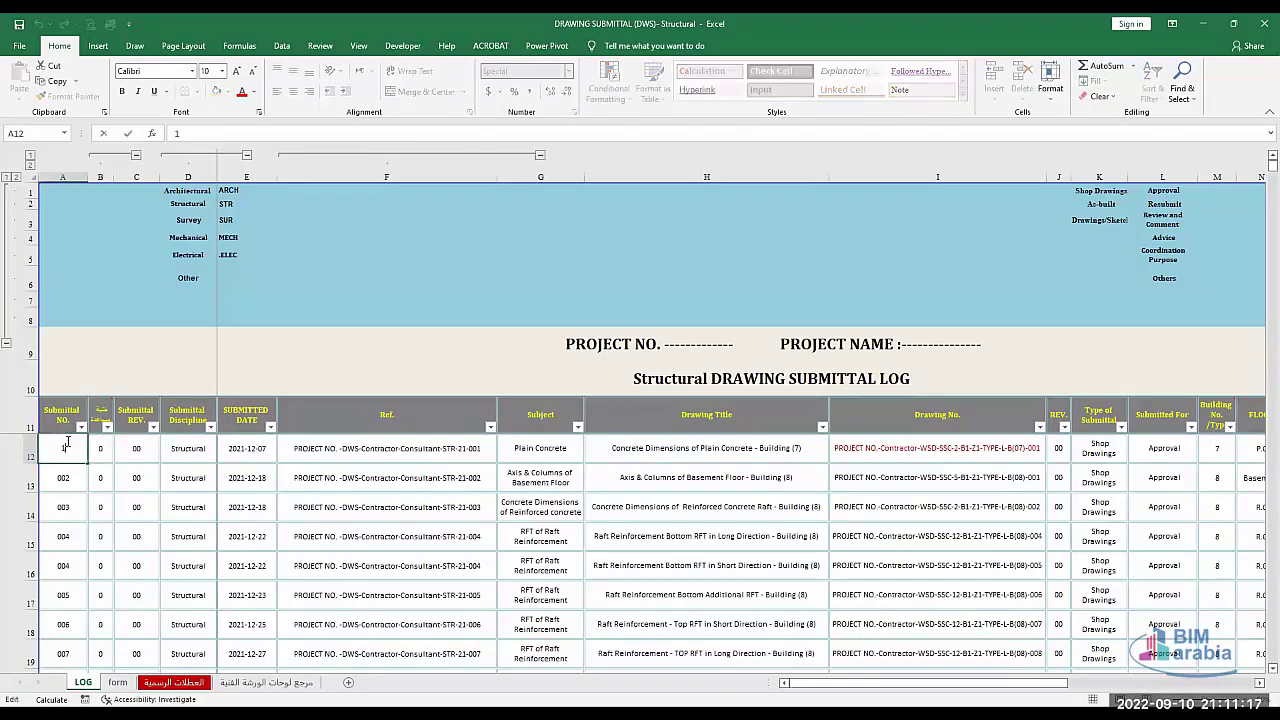
left_click(135, 448)
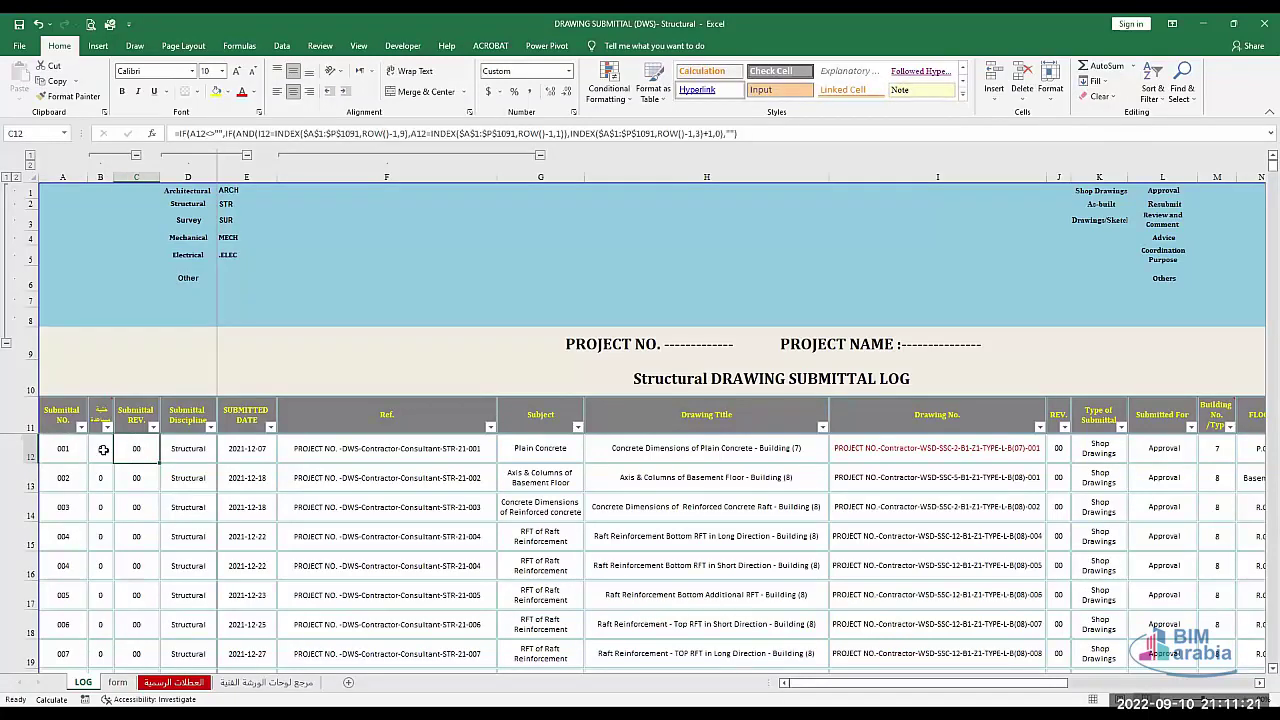
left_click(101, 449)
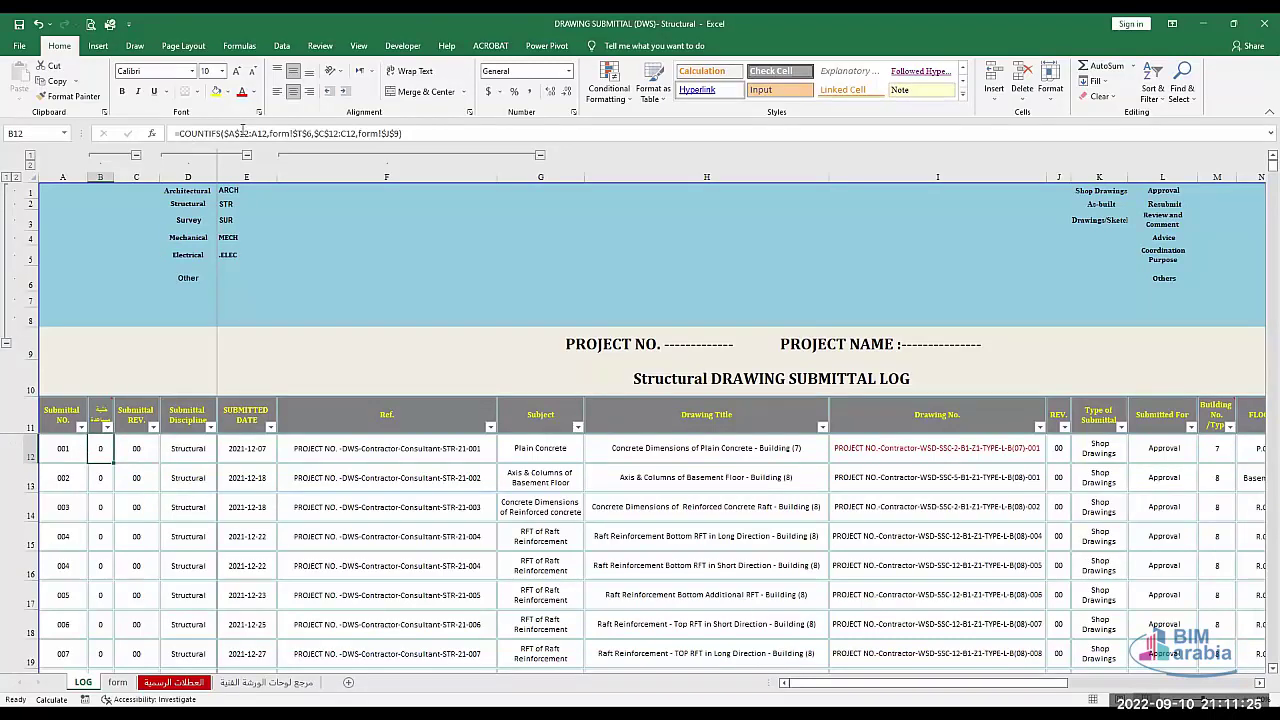
left_click(242, 130)
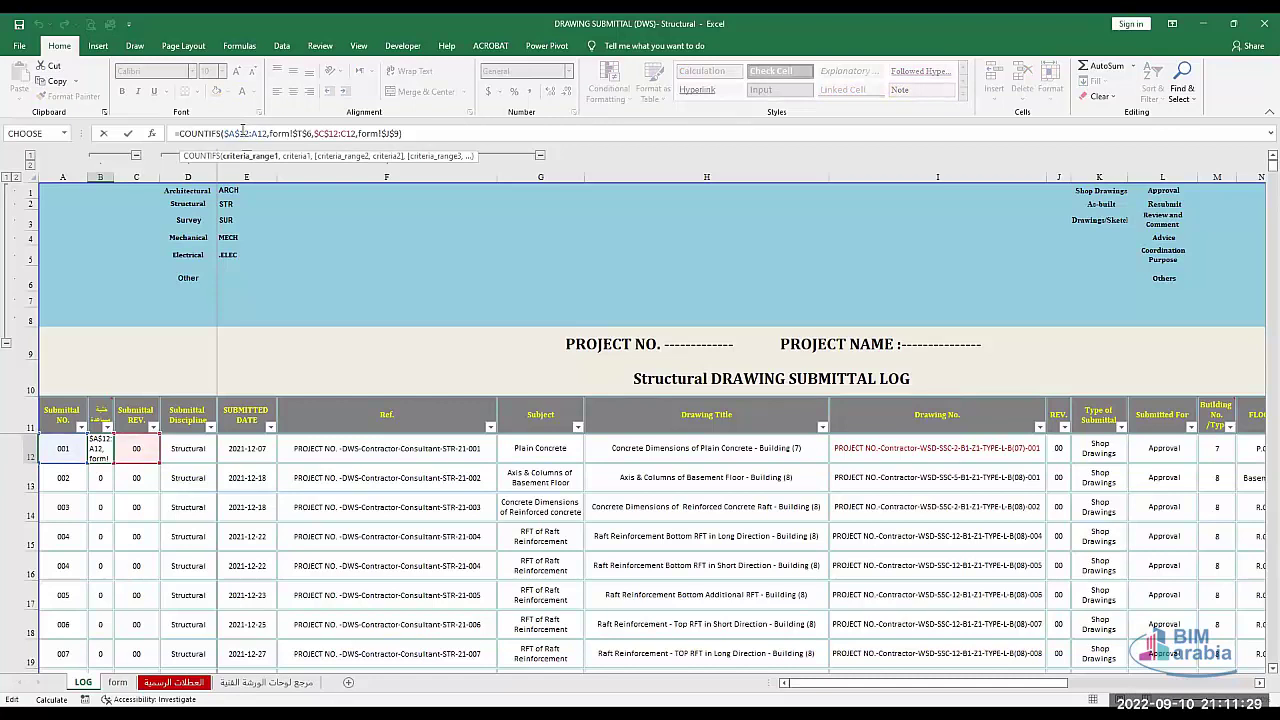
double_click(233, 137)
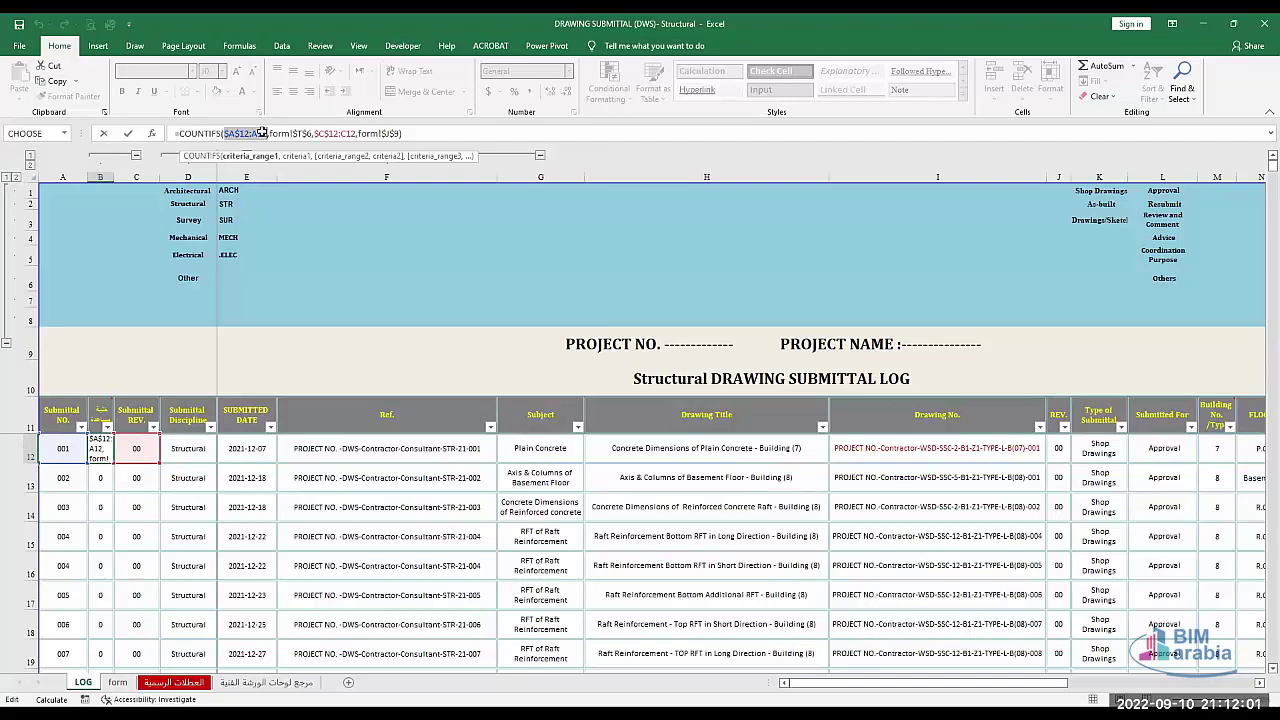
key("Escape")
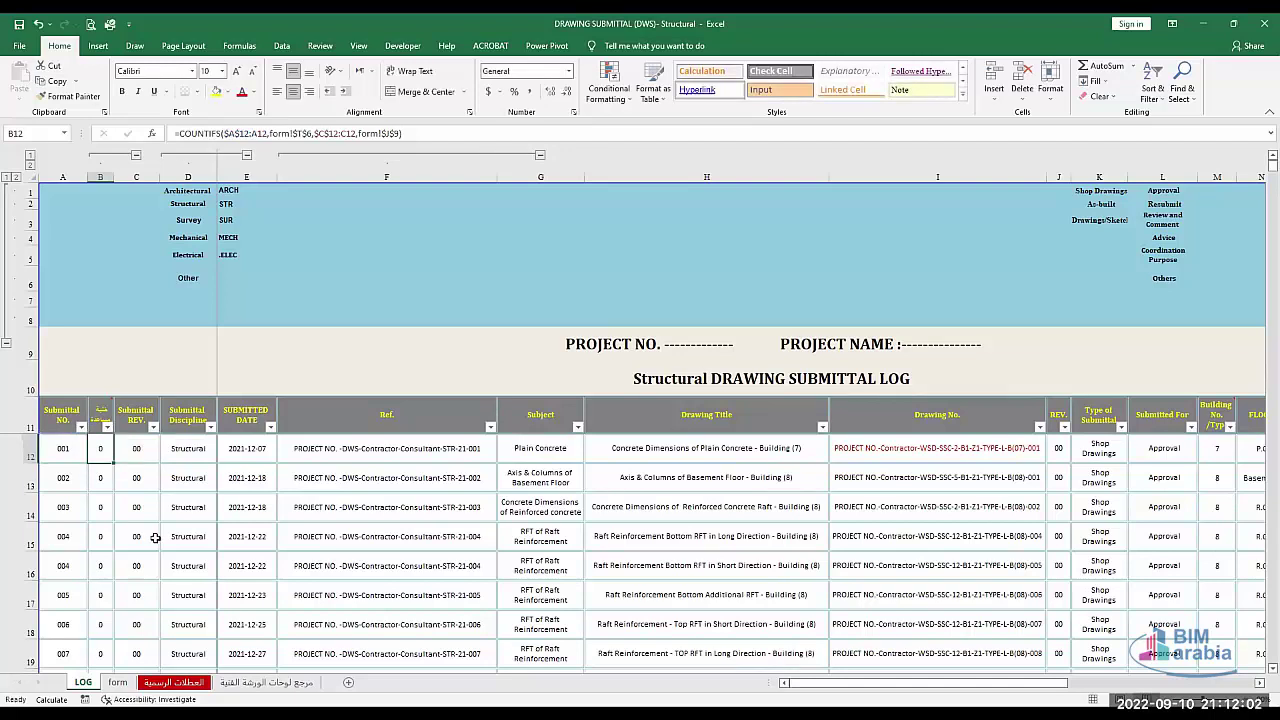
left_click(157, 418)
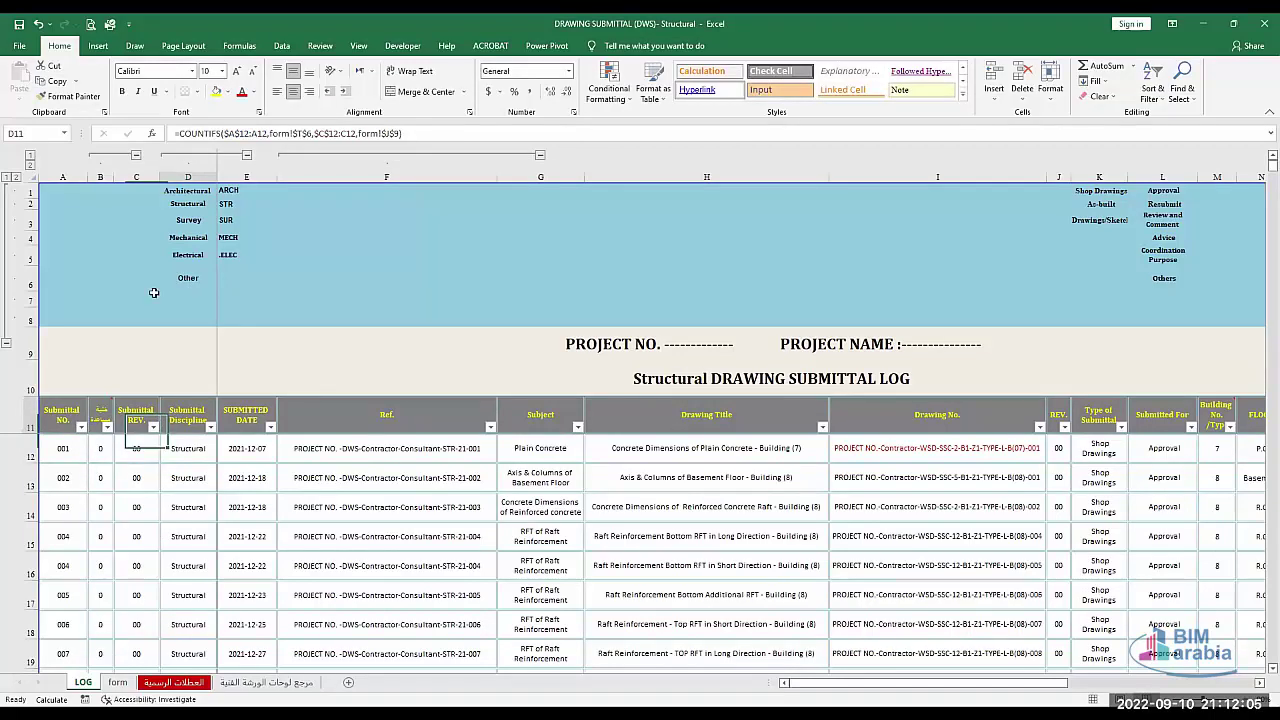
left_click(100, 452)
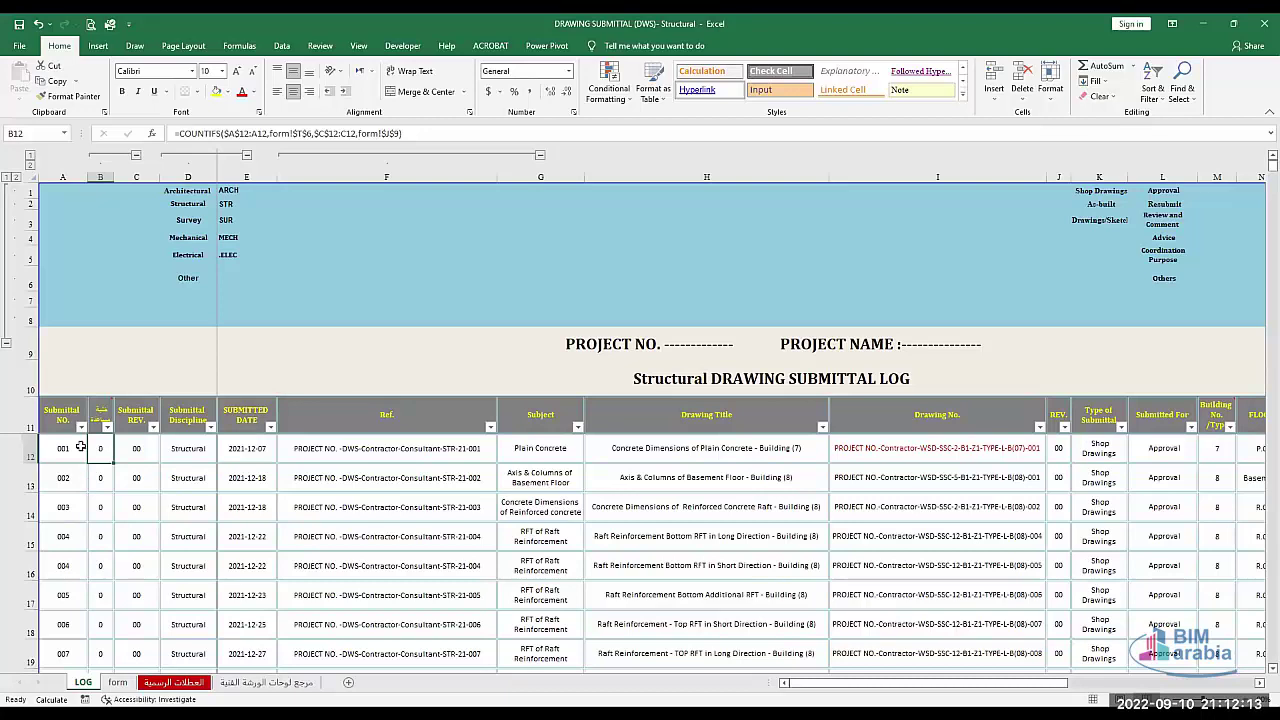
left_click(76, 451)
left_click(95, 449)
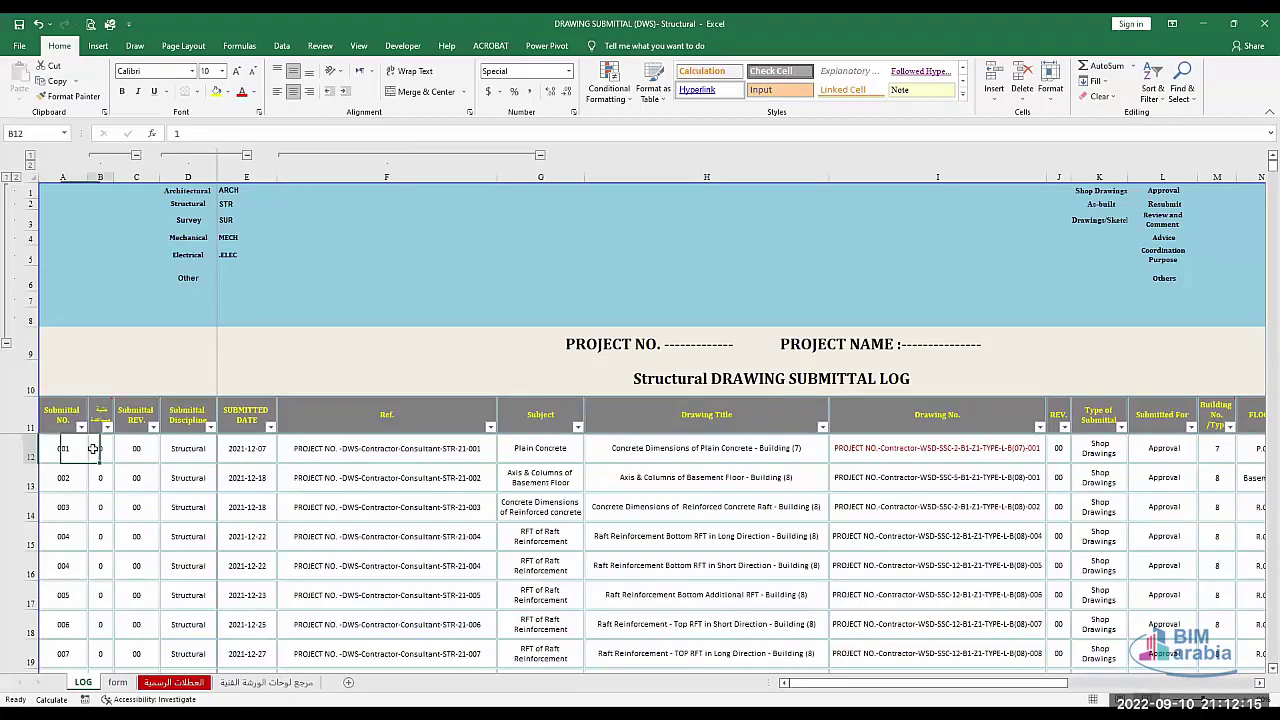
left_click(96, 593)
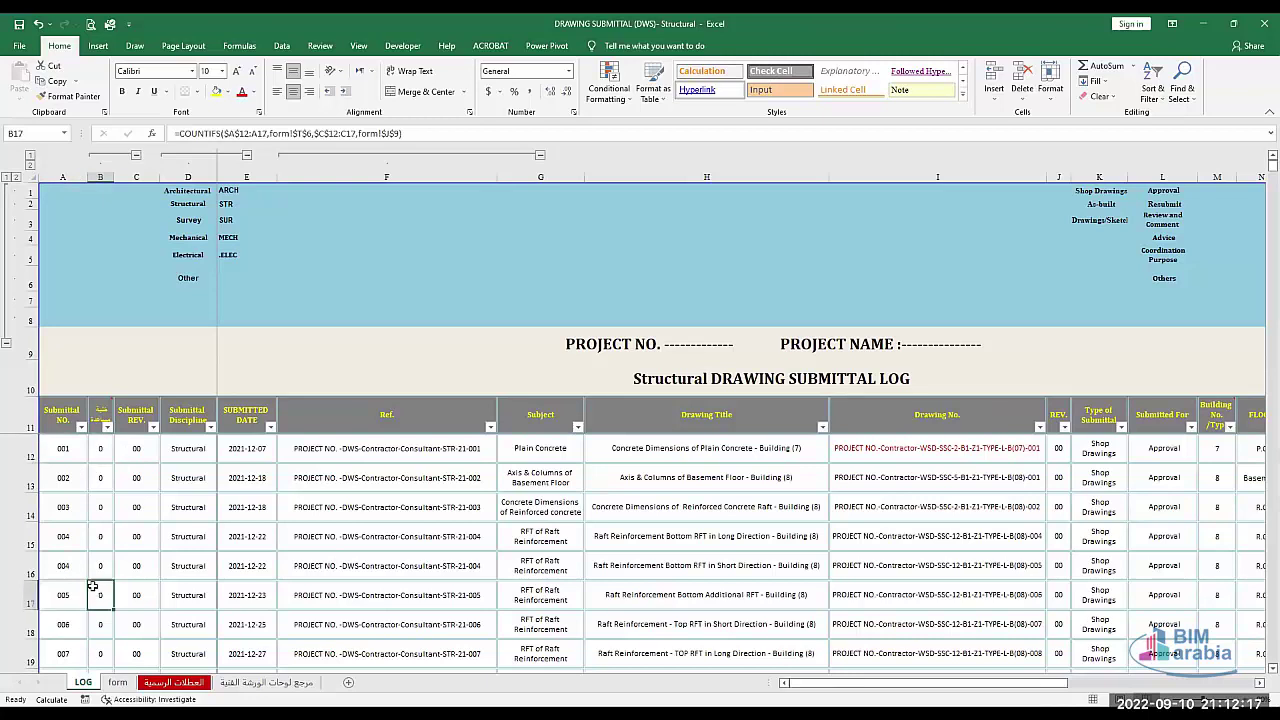
left_click(97, 452)
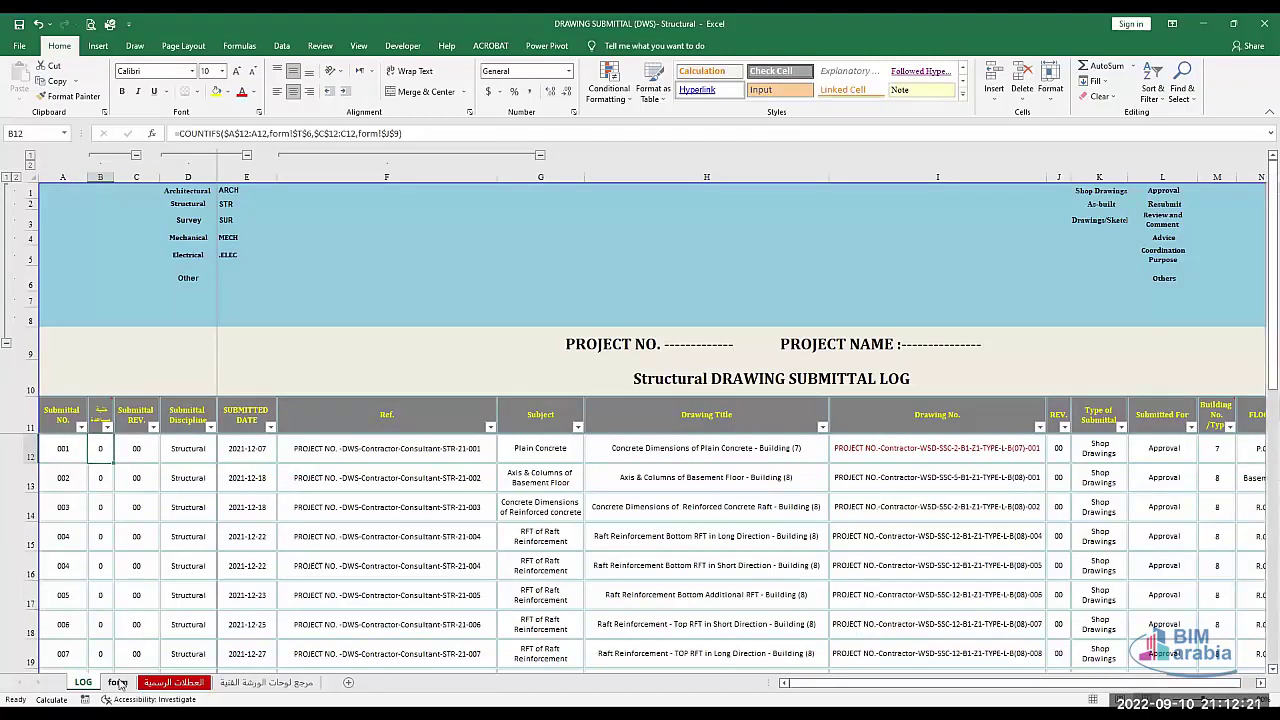
Inspect the form's submittal number and Submittal Ref. cells, and step the submittal number down to 31.
left_click(118, 682)
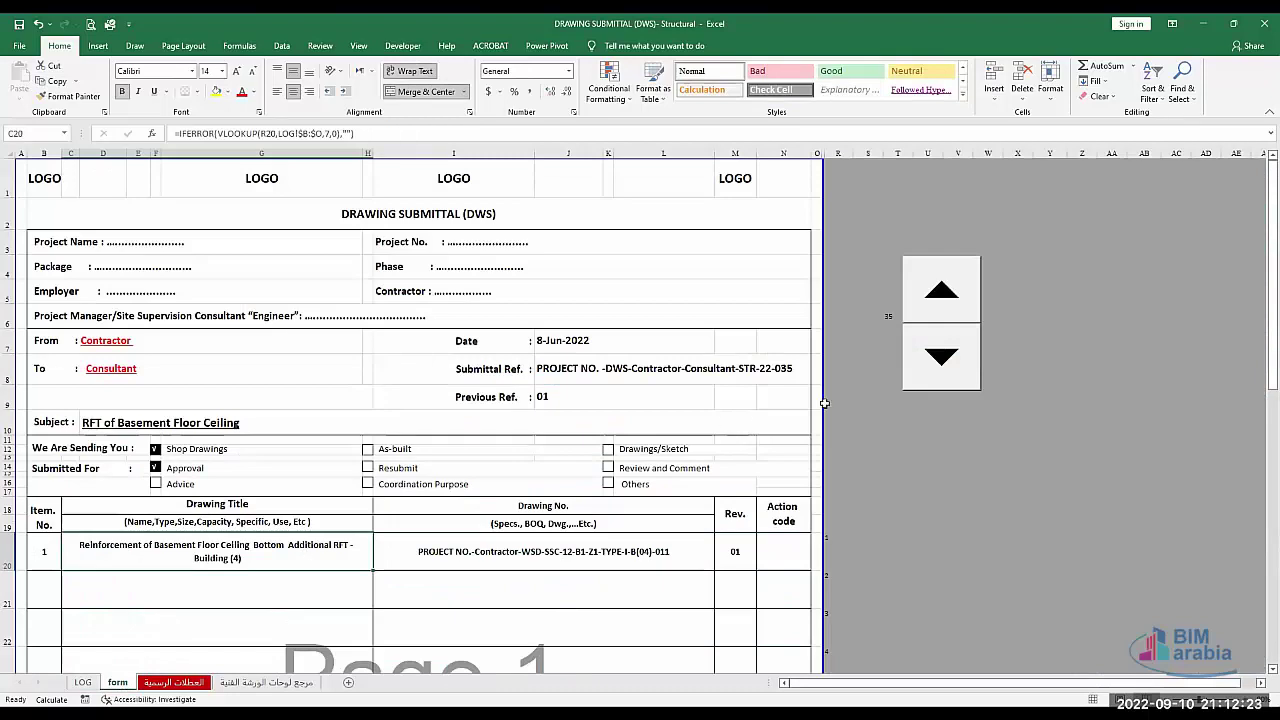
left_click(887, 316)
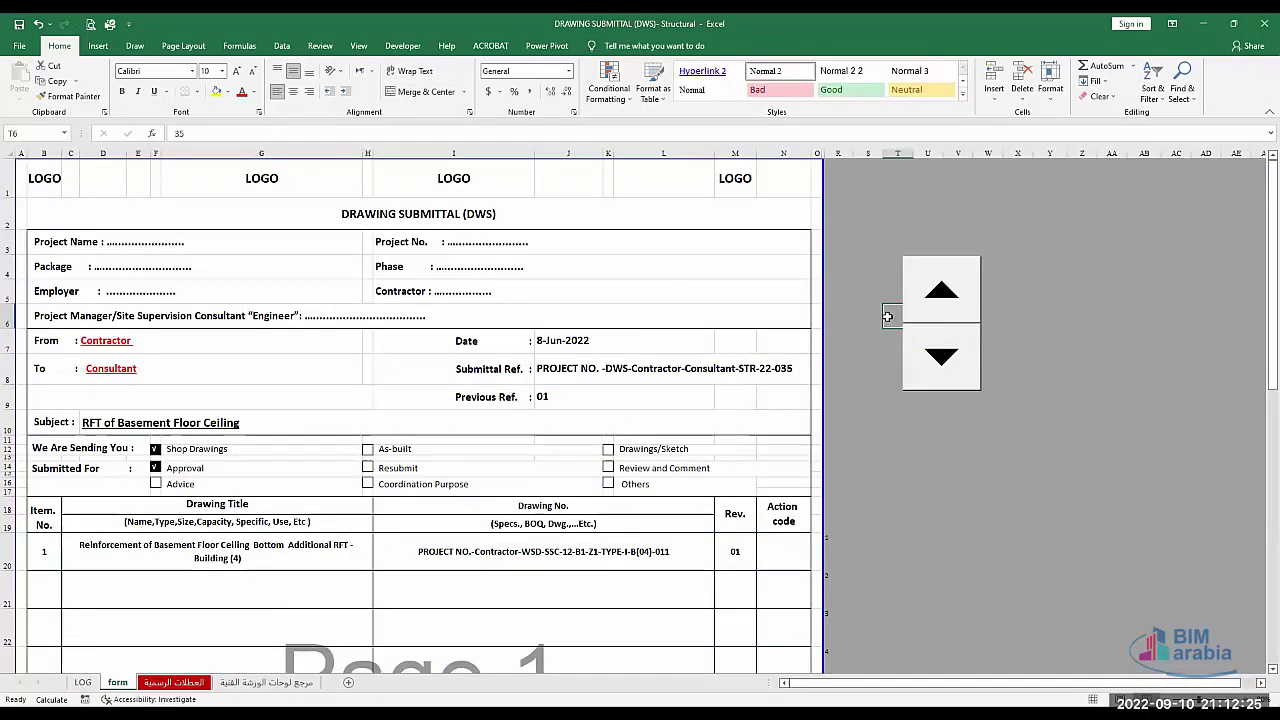
left_click(773, 359)
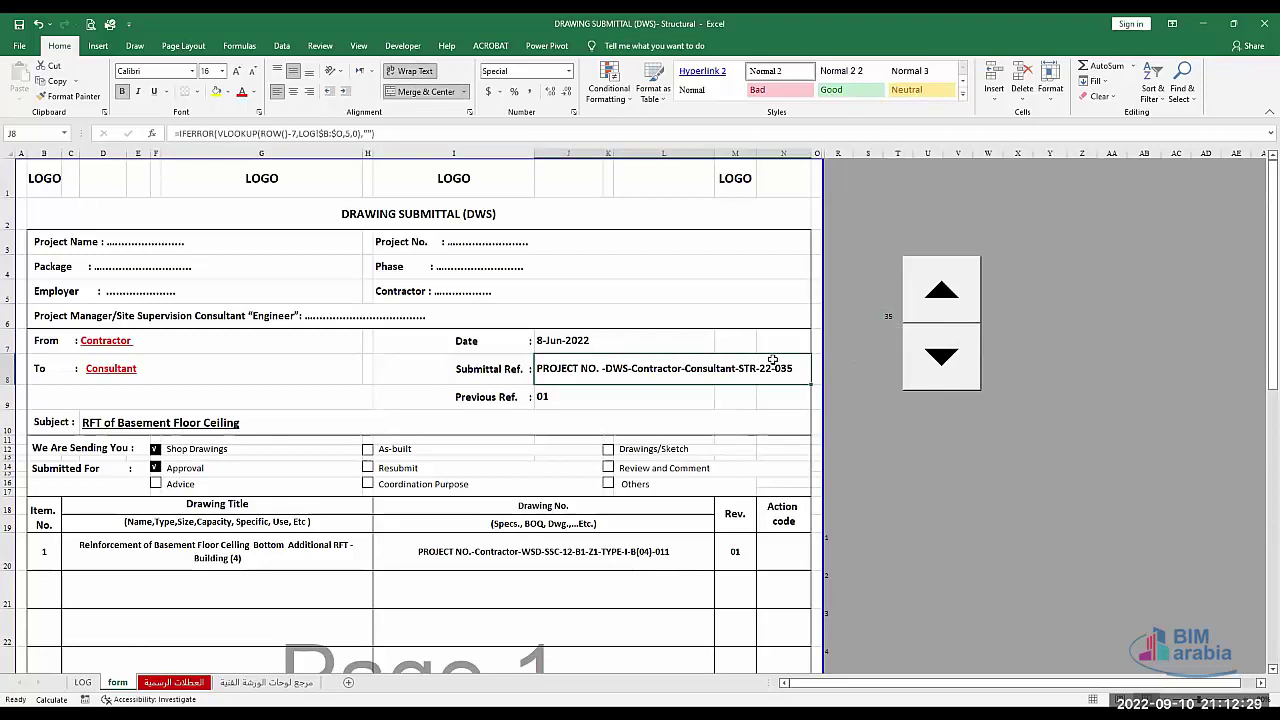
left_click(929, 375)
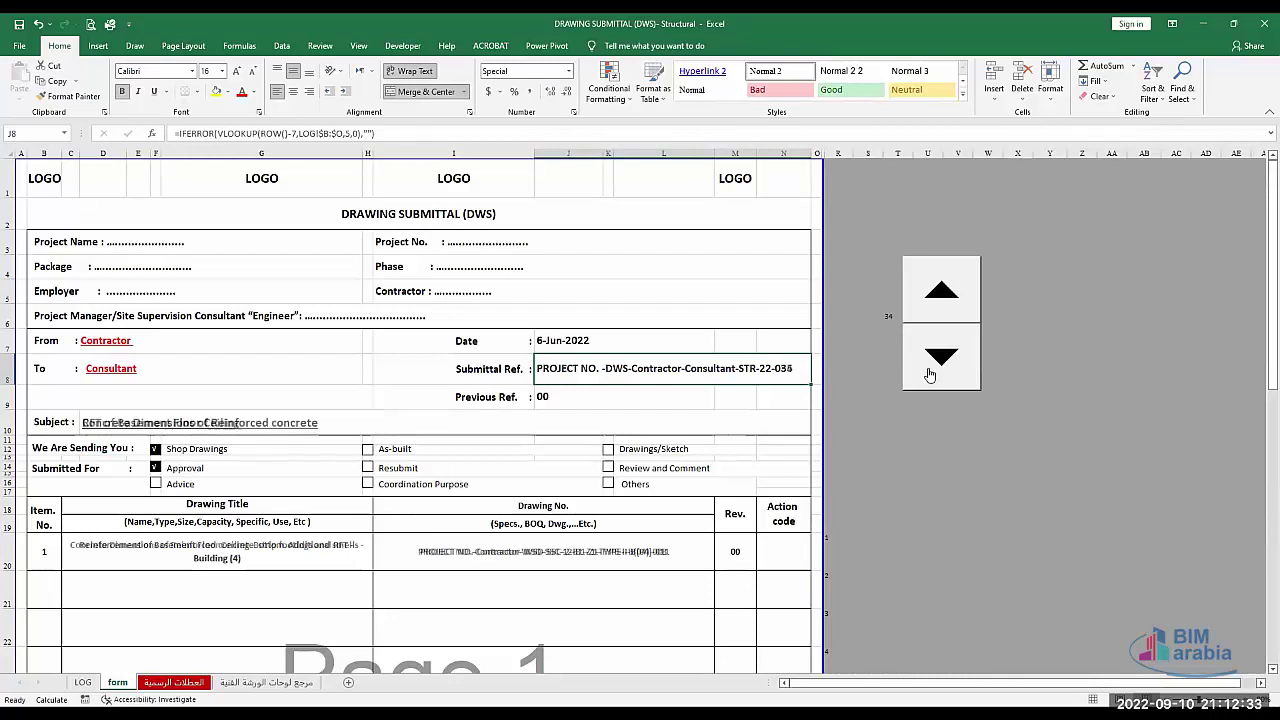
left_click(929, 375)
left_click(929, 375)
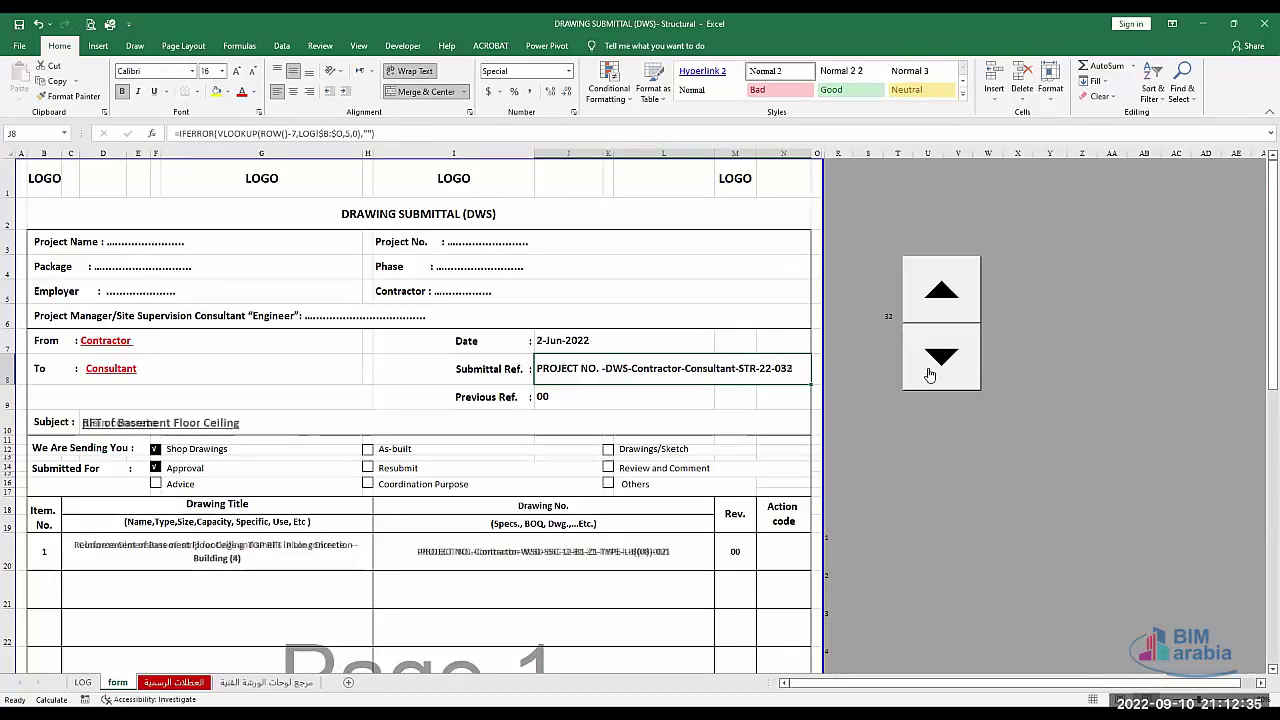
left_click(929, 375)
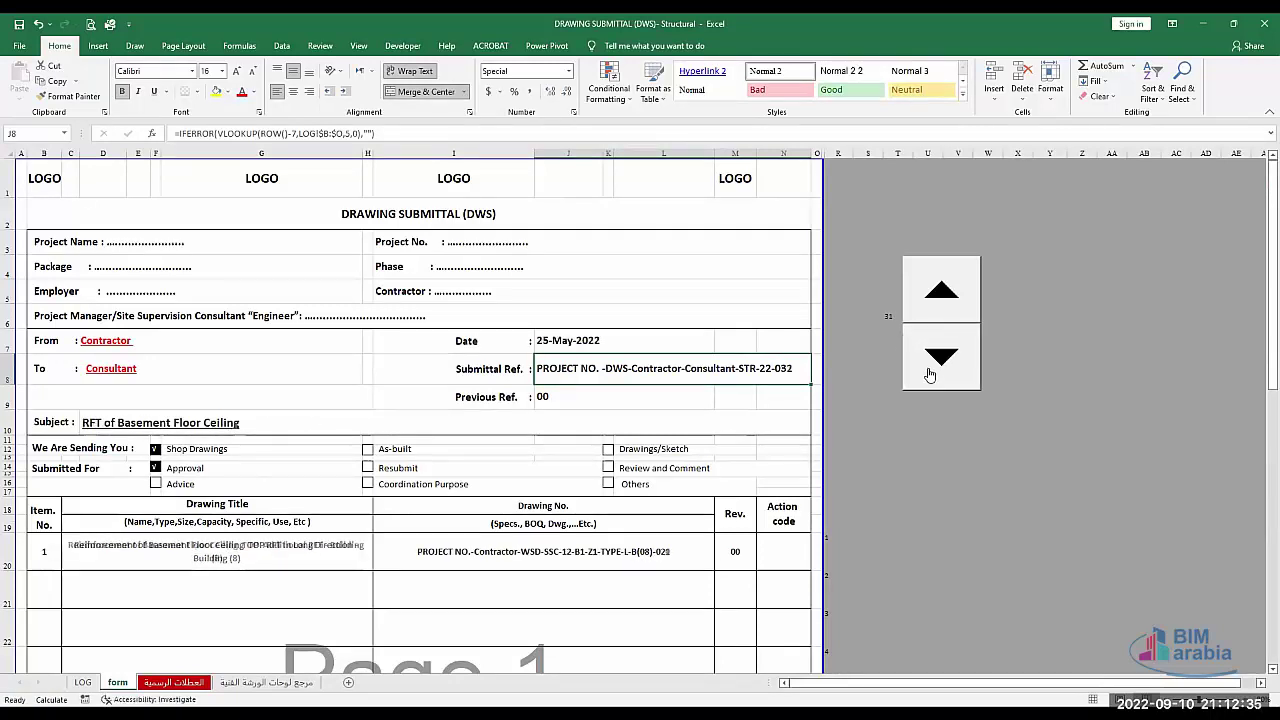
Check the form's Shop Drawings and Approval tick formulas, and set the submittal number in T6 to 1.
left_click(153, 451)
left_click(155, 467)
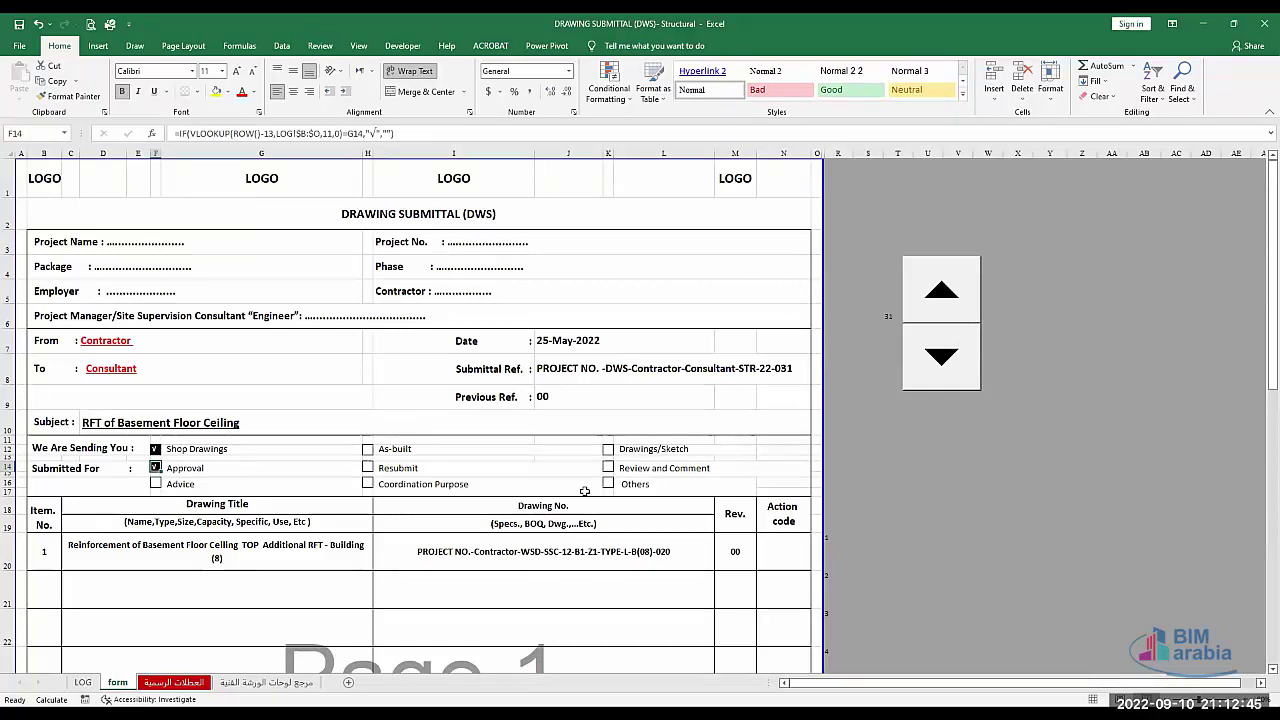
left_click(886, 315)
type("1")
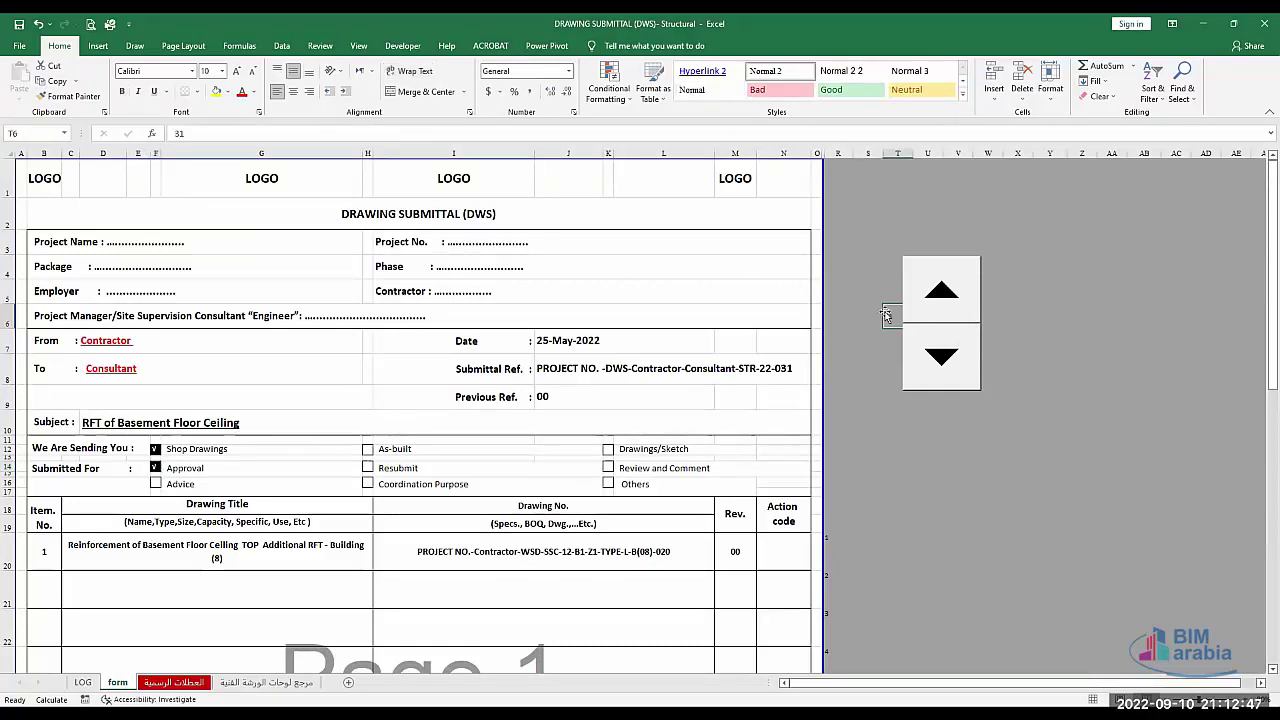
key("Return")
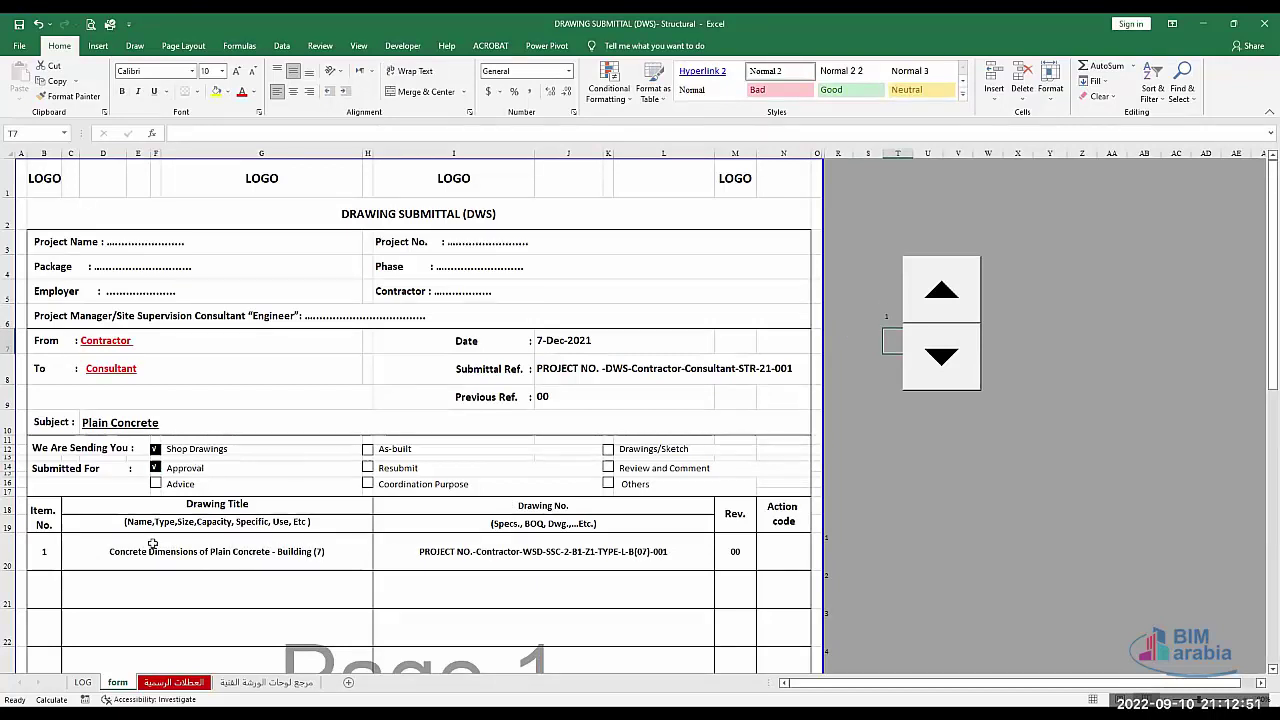
For submittal 001 in the LOG sheet, set Type of Submittal to As-built and Submitted For to Resubmit.
left_click(85, 683)
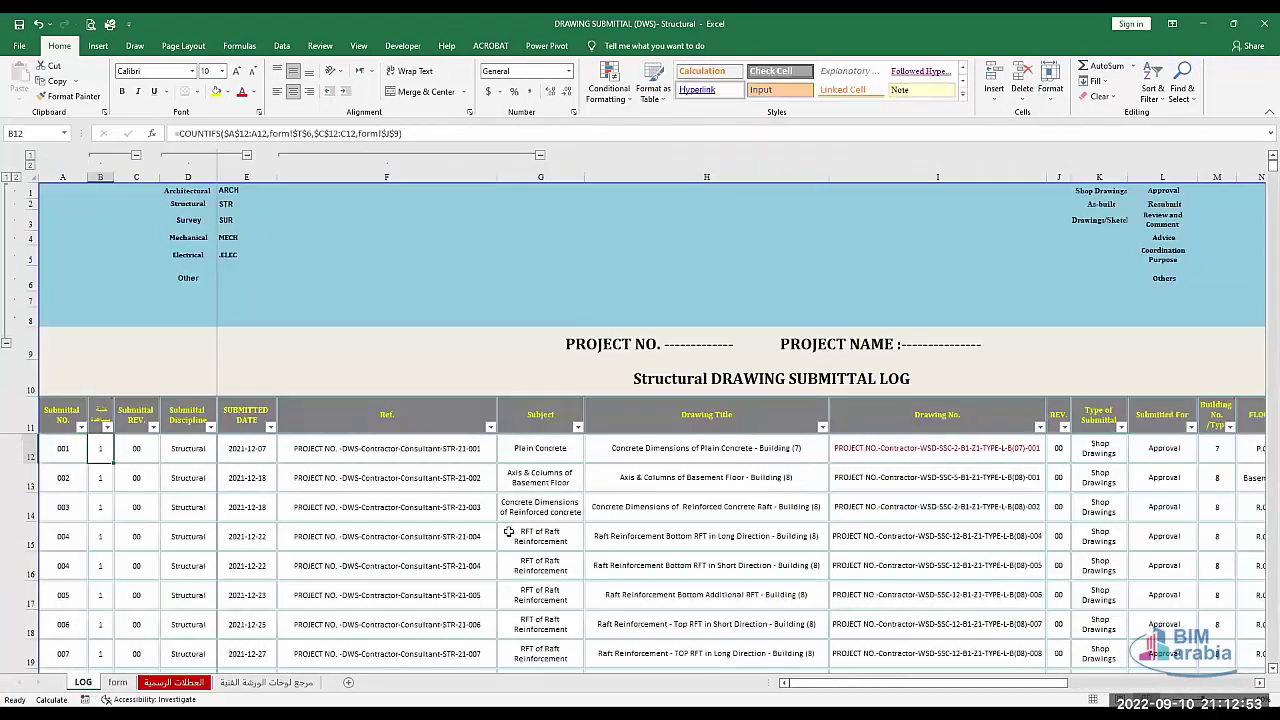
left_click(1105, 456)
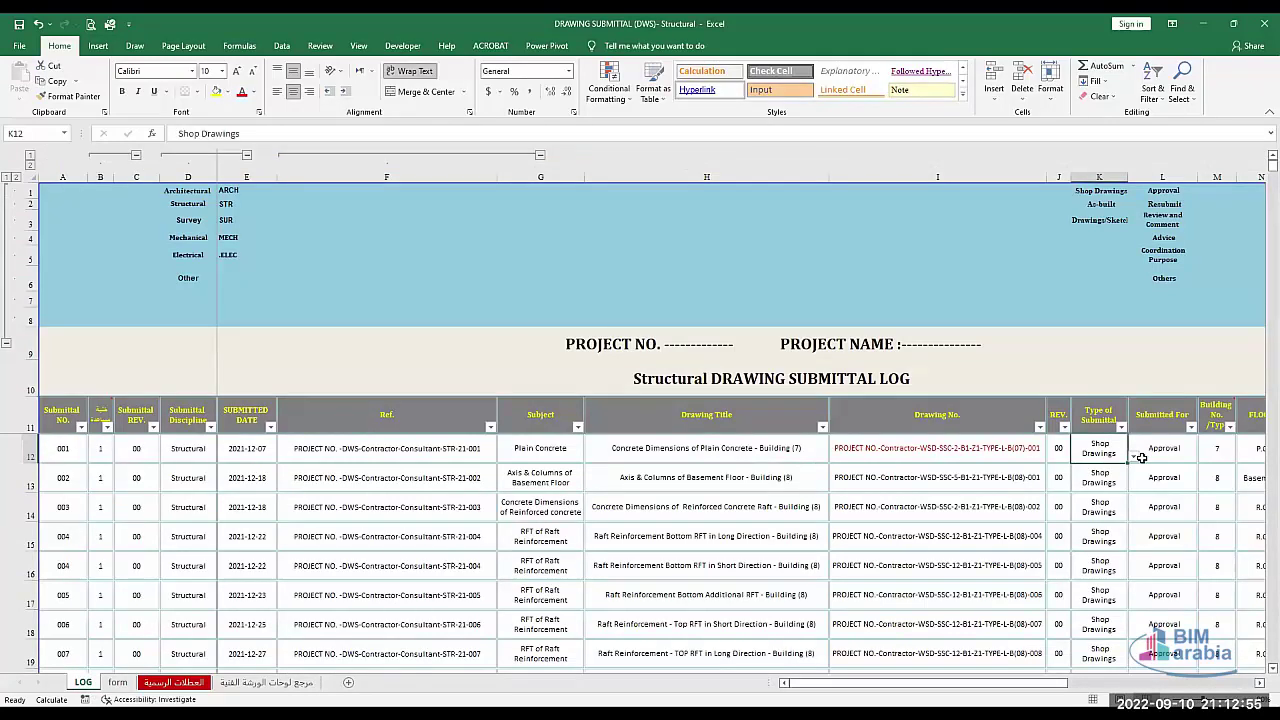
left_click(1131, 457)
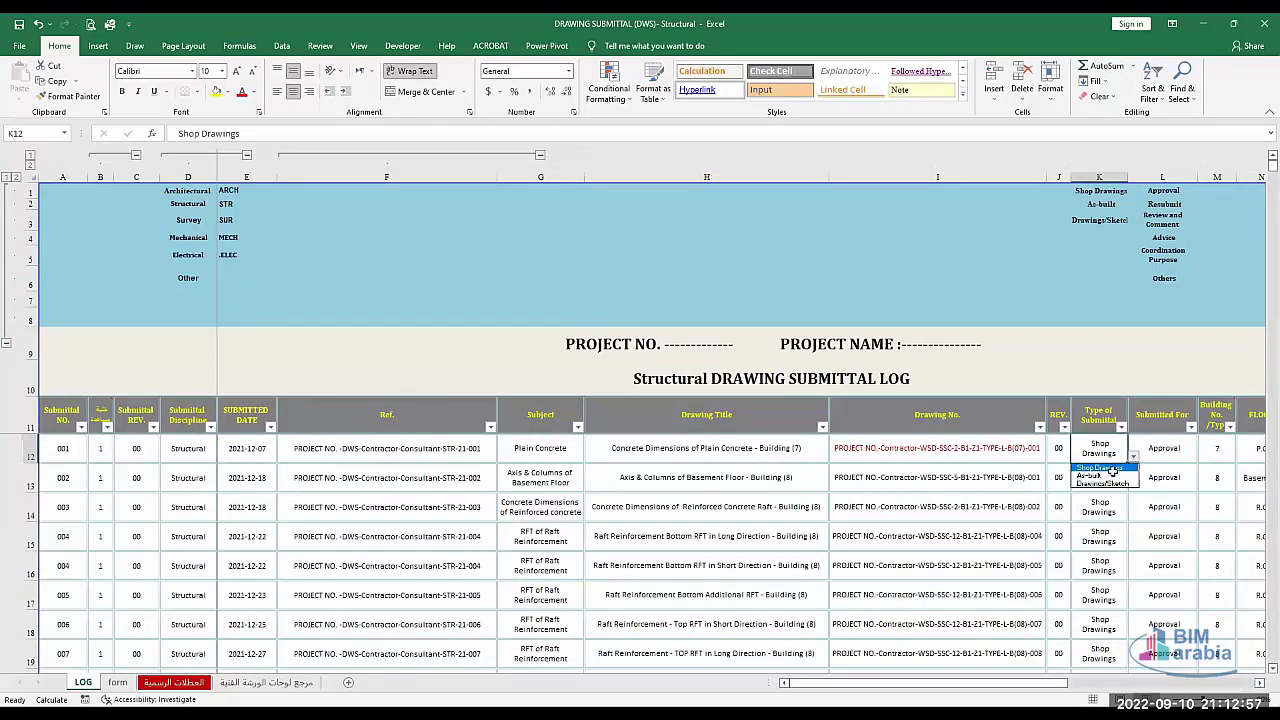
left_click(1108, 475)
left_click(1165, 456)
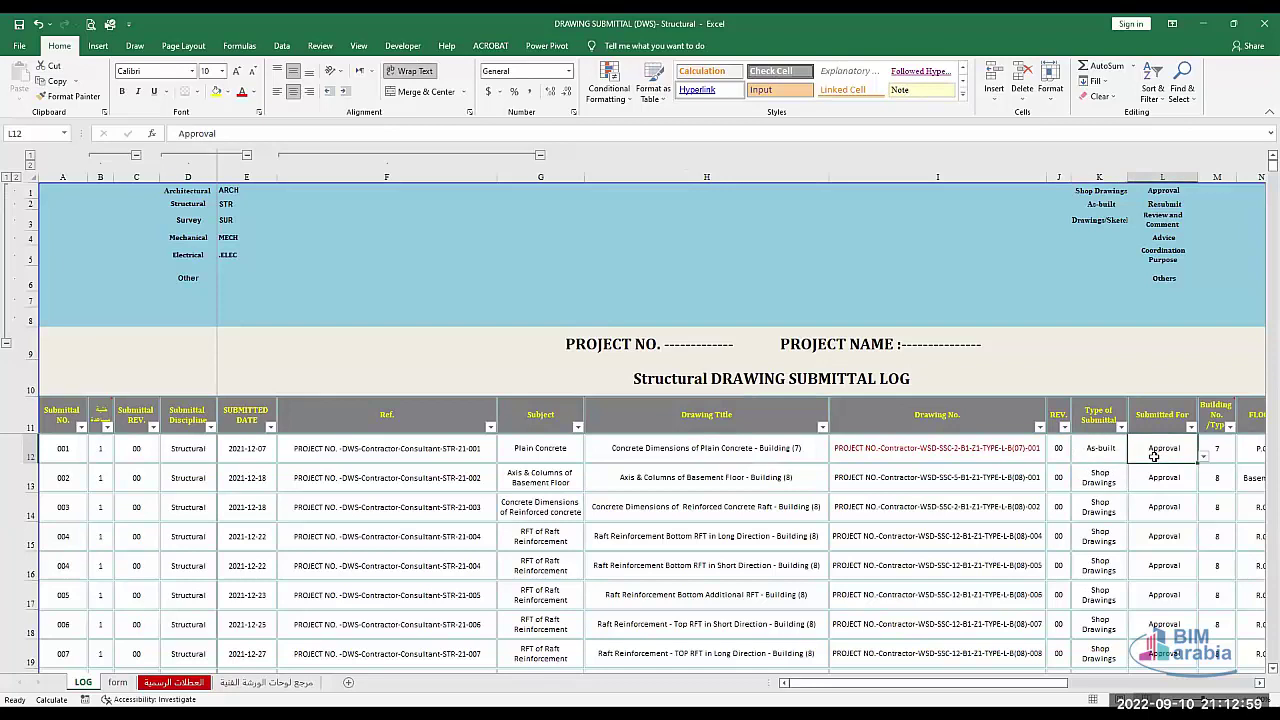
left_click(1199, 457)
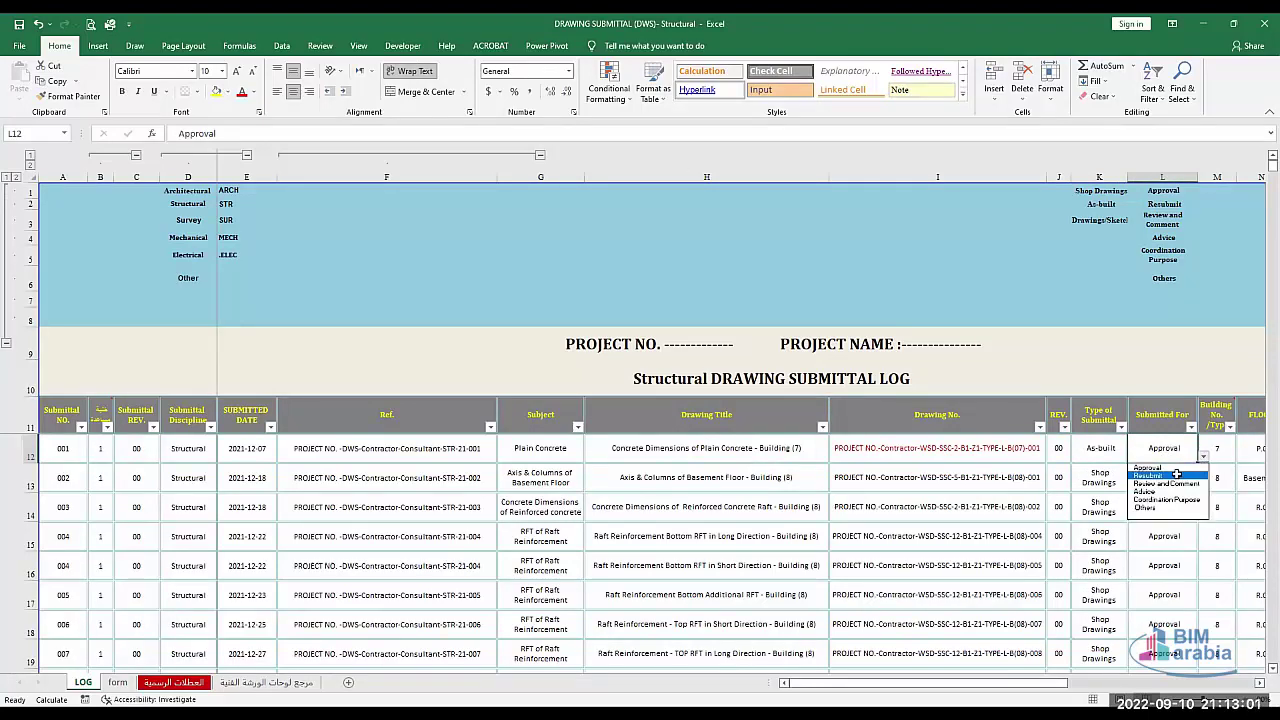
left_click(1172, 475)
left_click_drag(803, 503, 200, 637)
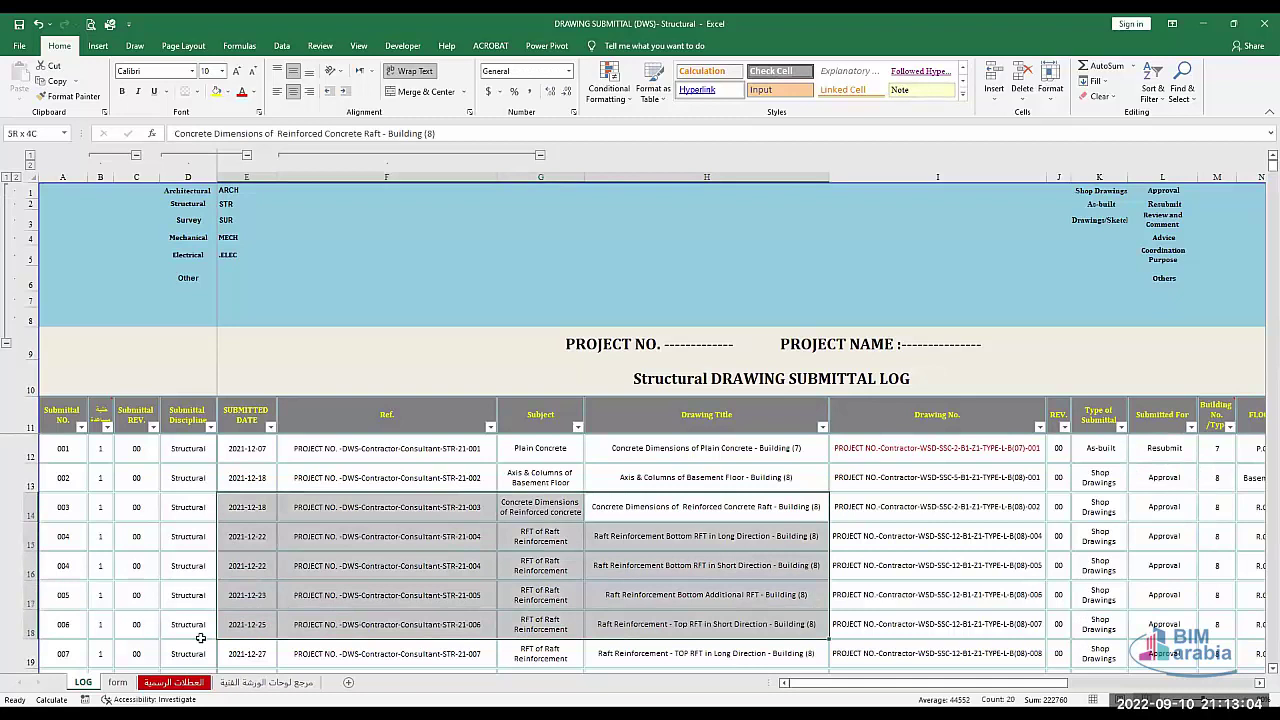
Check the As-built and Resubmit options and the Date lookup formula on the form sheet for submittal 001.
left_click(118, 682)
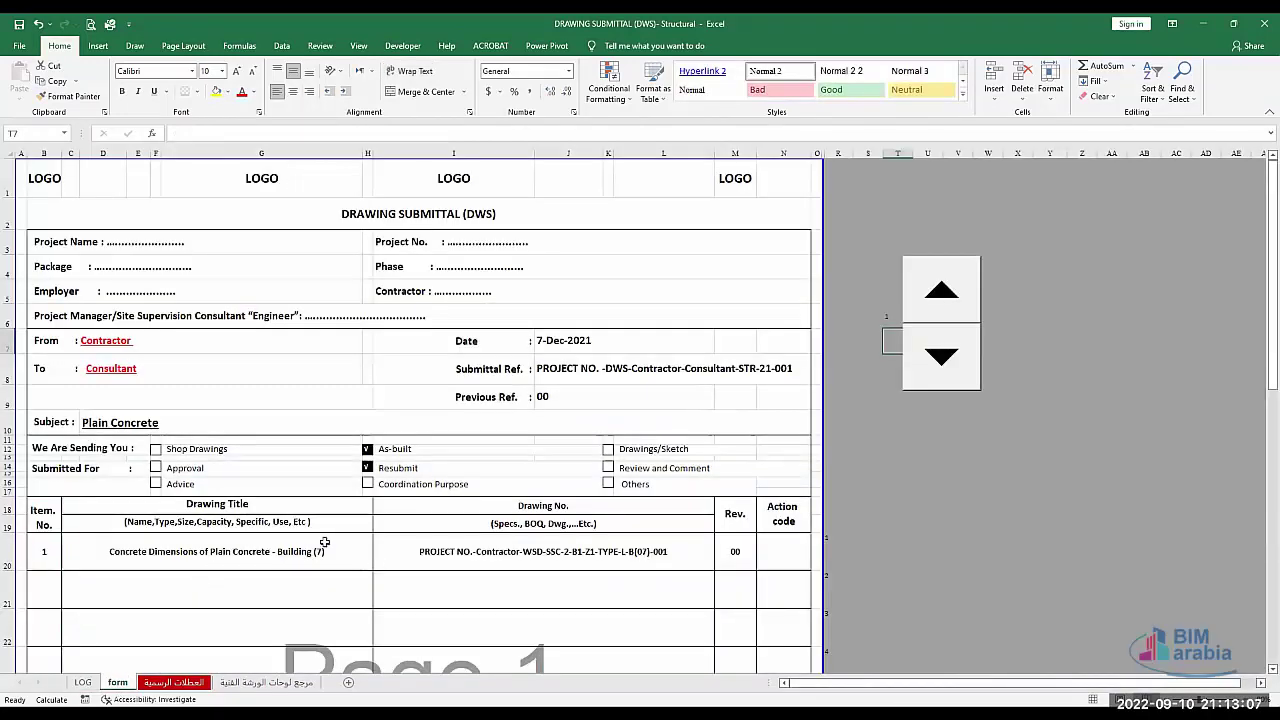
left_click(415, 449)
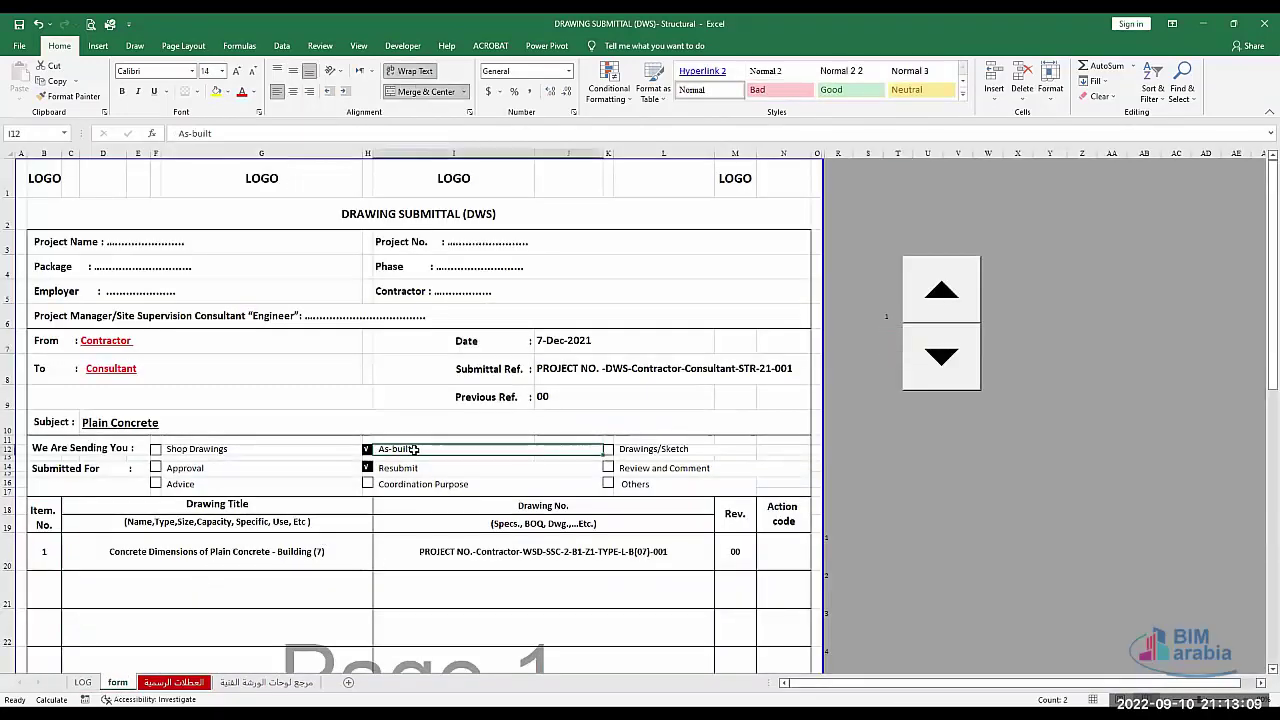
left_click(400, 467)
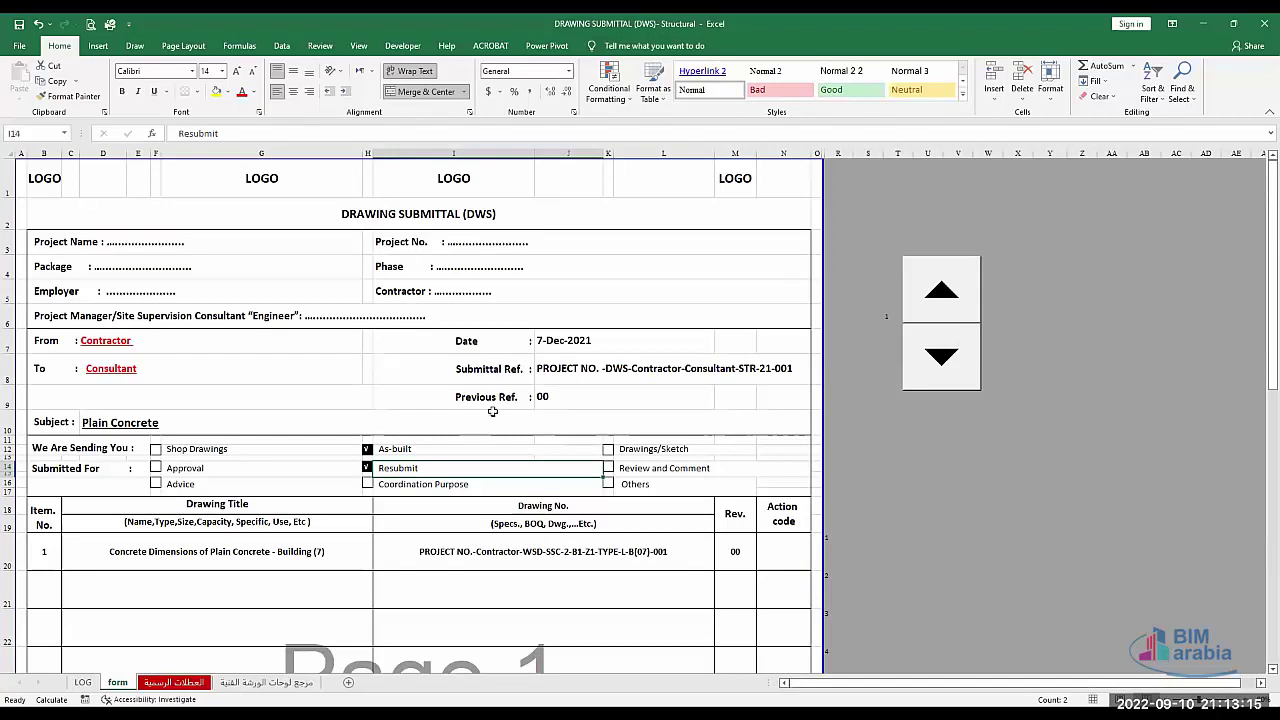
left_click(591, 341)
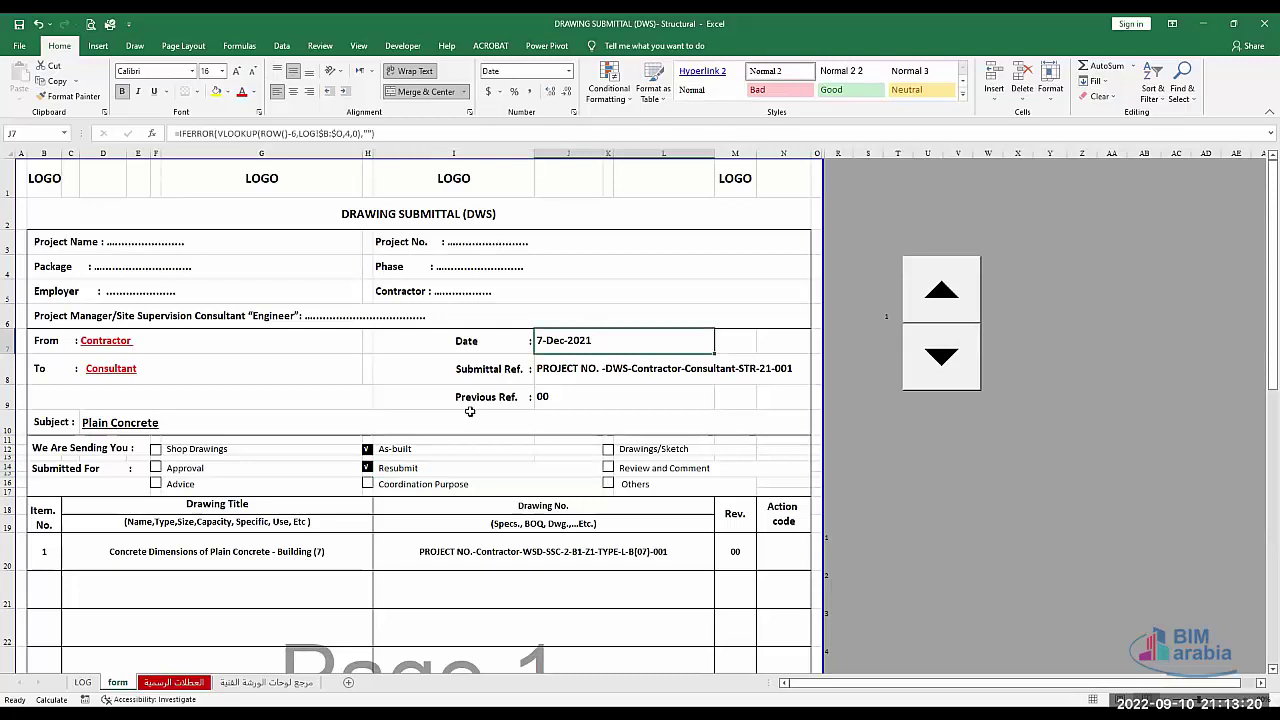
Check the form's Previous Ref. formula against the helper and Submittal REV. formulas for submittal 001 in the LOG sheet.
left_click(567, 395)
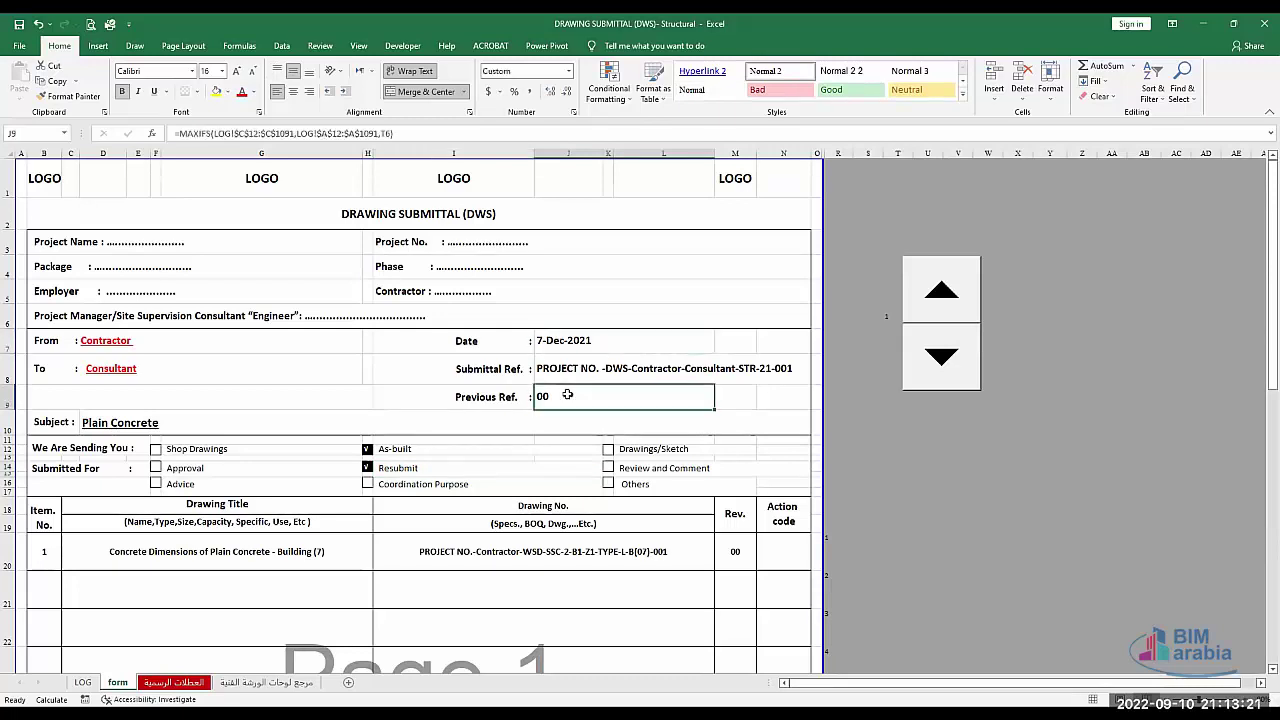
left_click(369, 458)
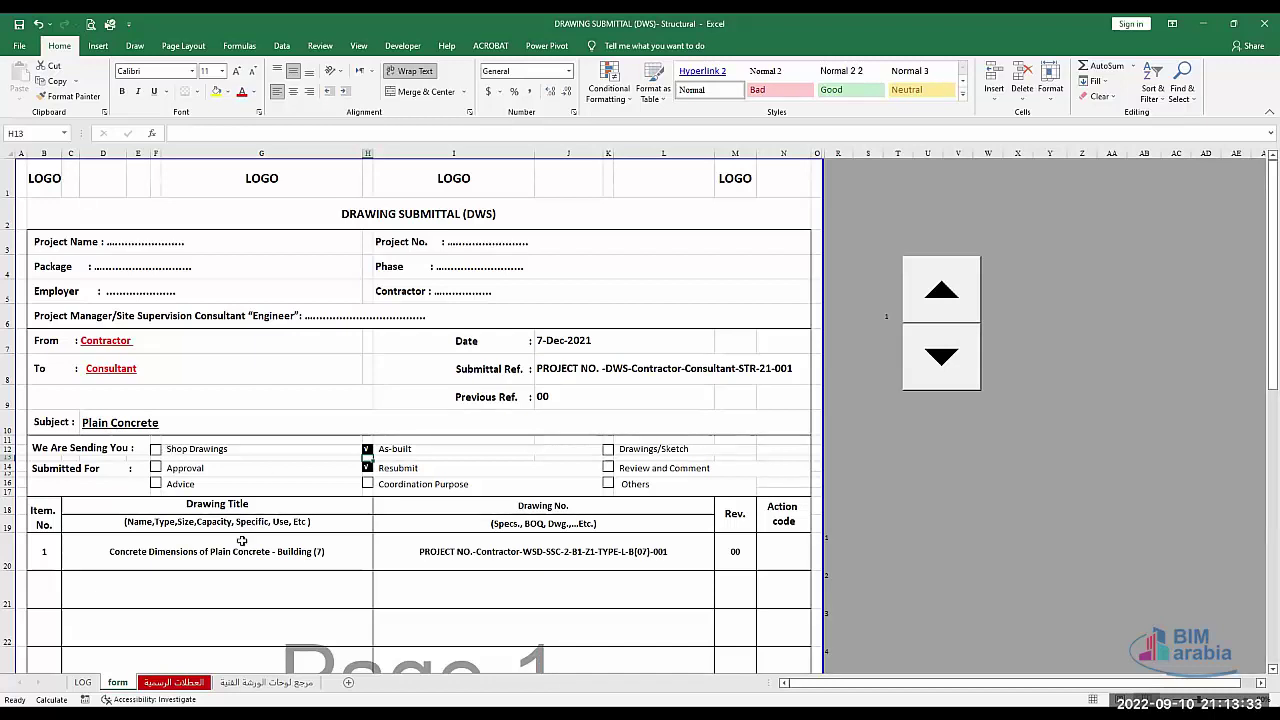
left_click(83, 683)
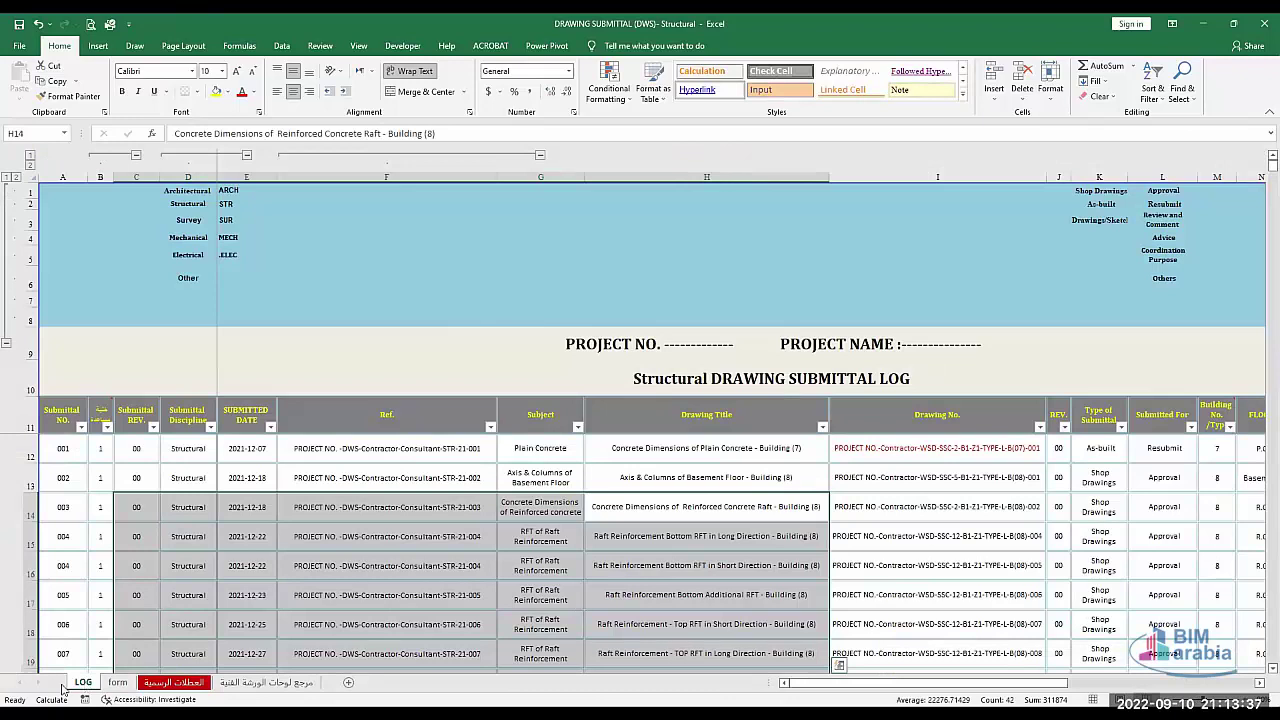
left_click(98, 451)
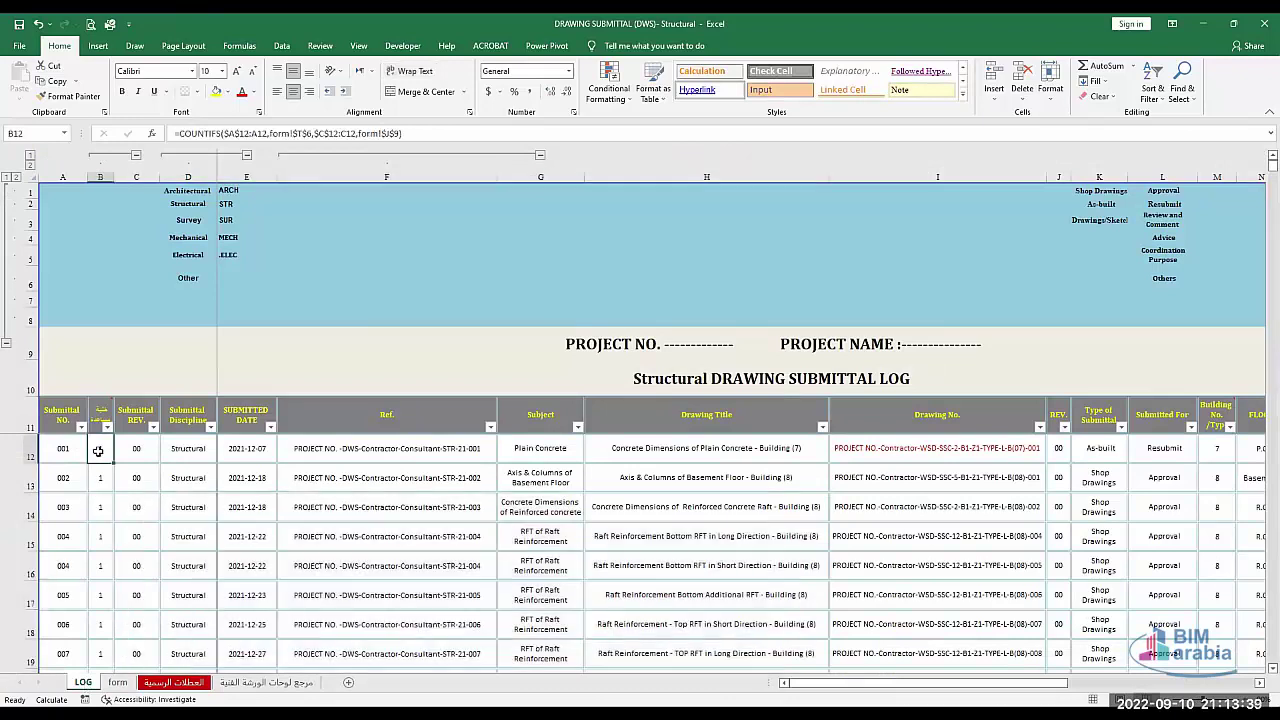
left_click(128, 451)
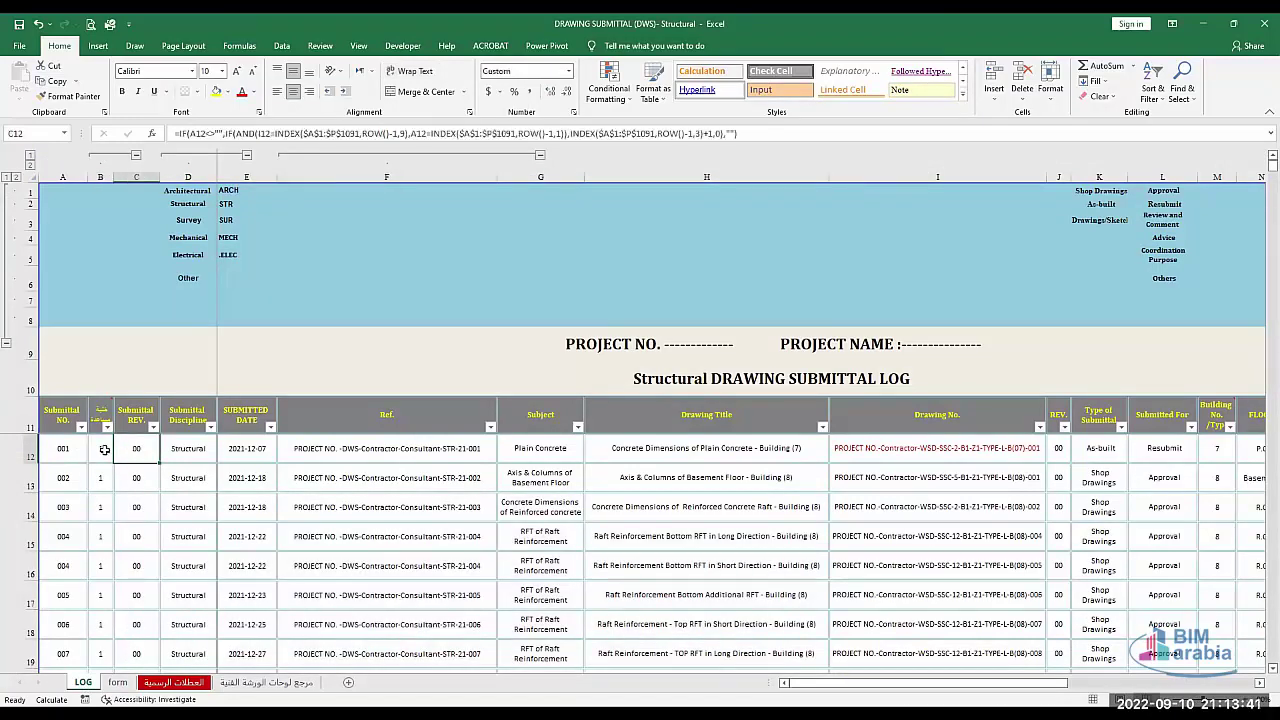
left_click(103, 450)
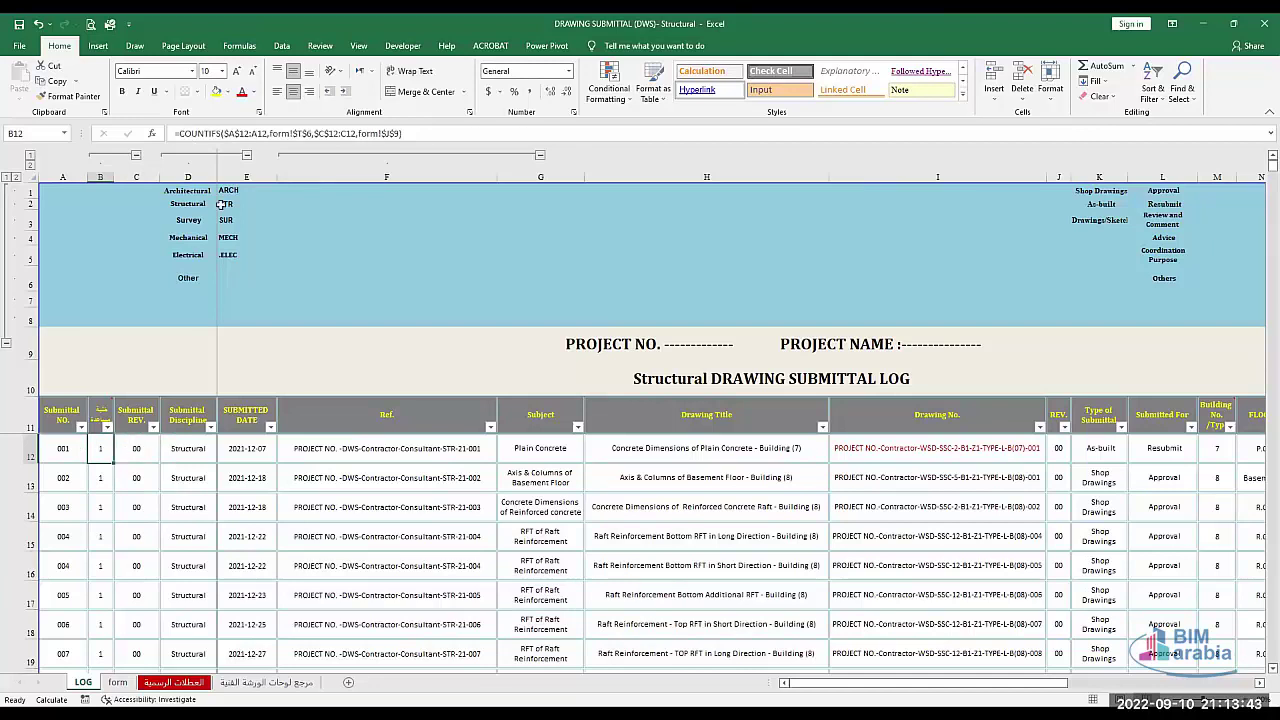
left_click(116, 683)
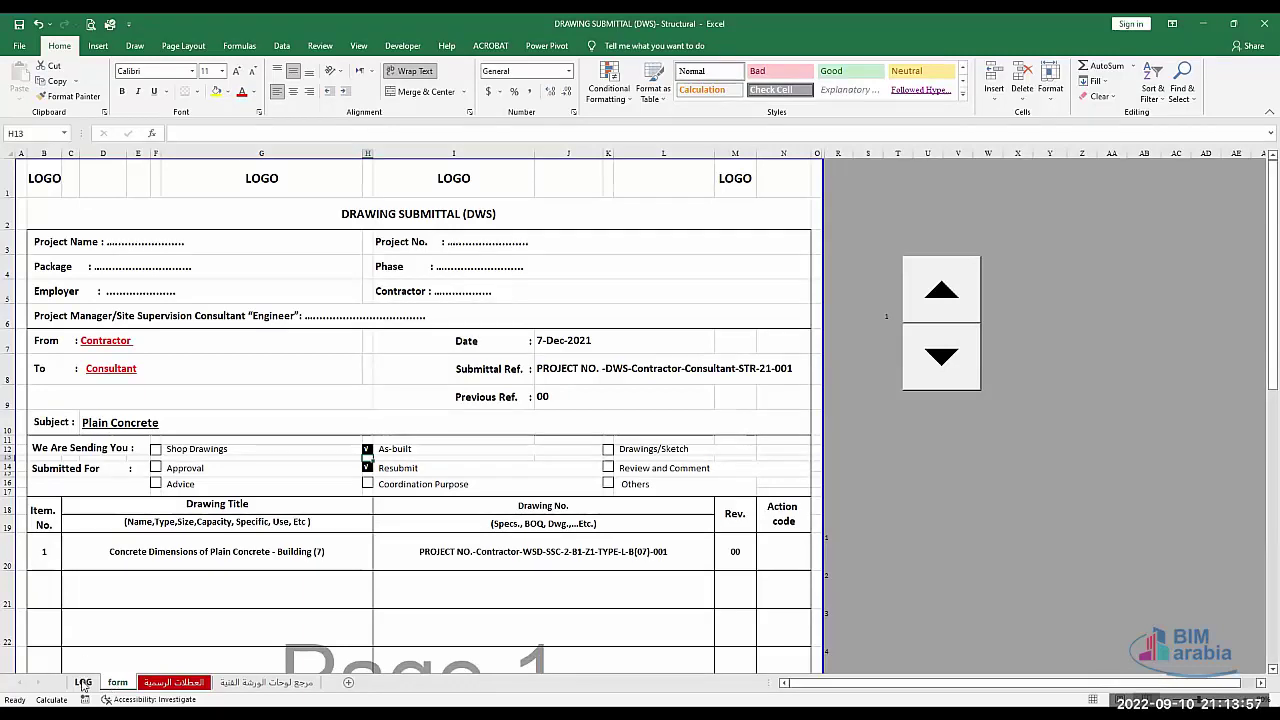
left_click(83, 683)
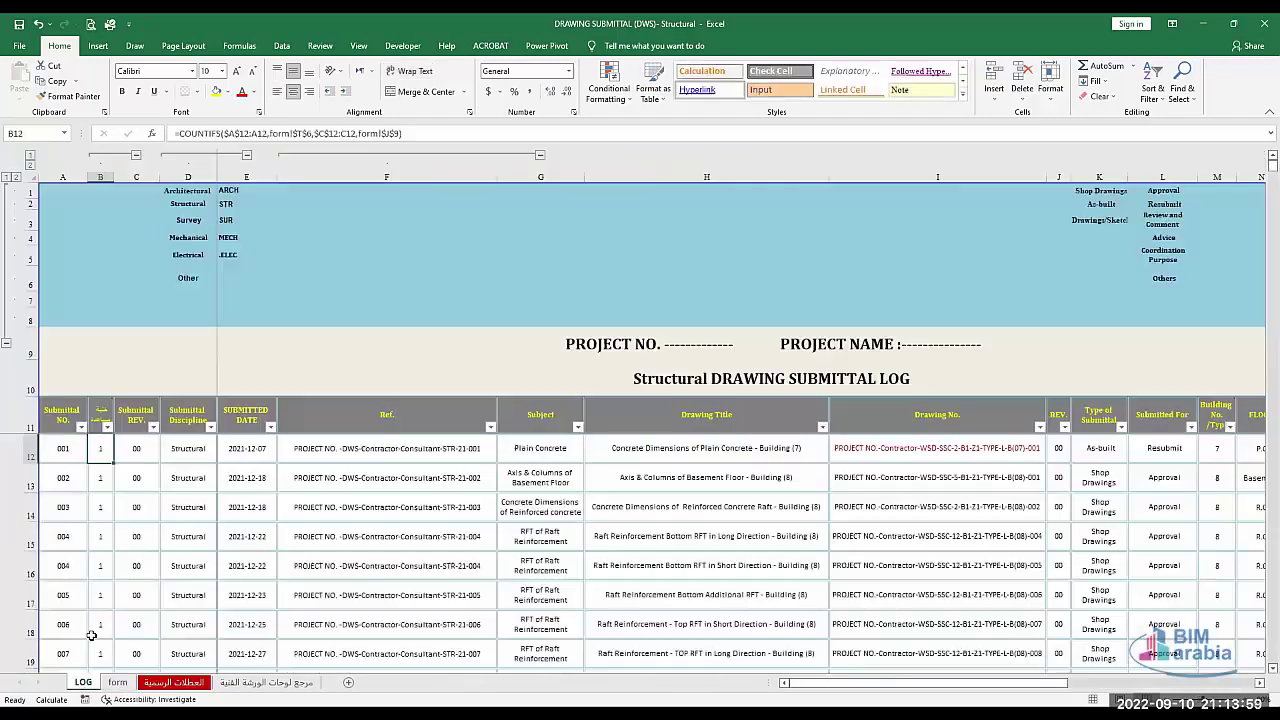
Examine the Submittal REV. formula in C12 of the LOG sheet up to its first INDEX column argument.
left_click(128, 448)
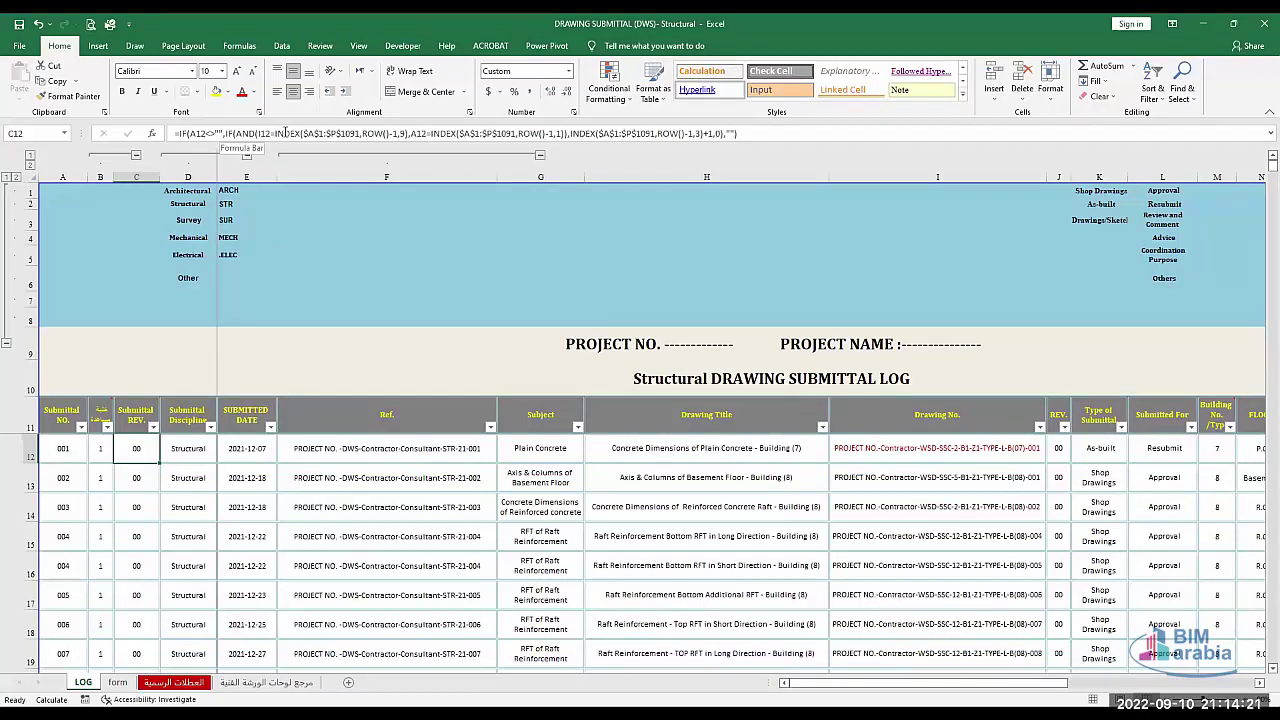
double_click(130, 450)
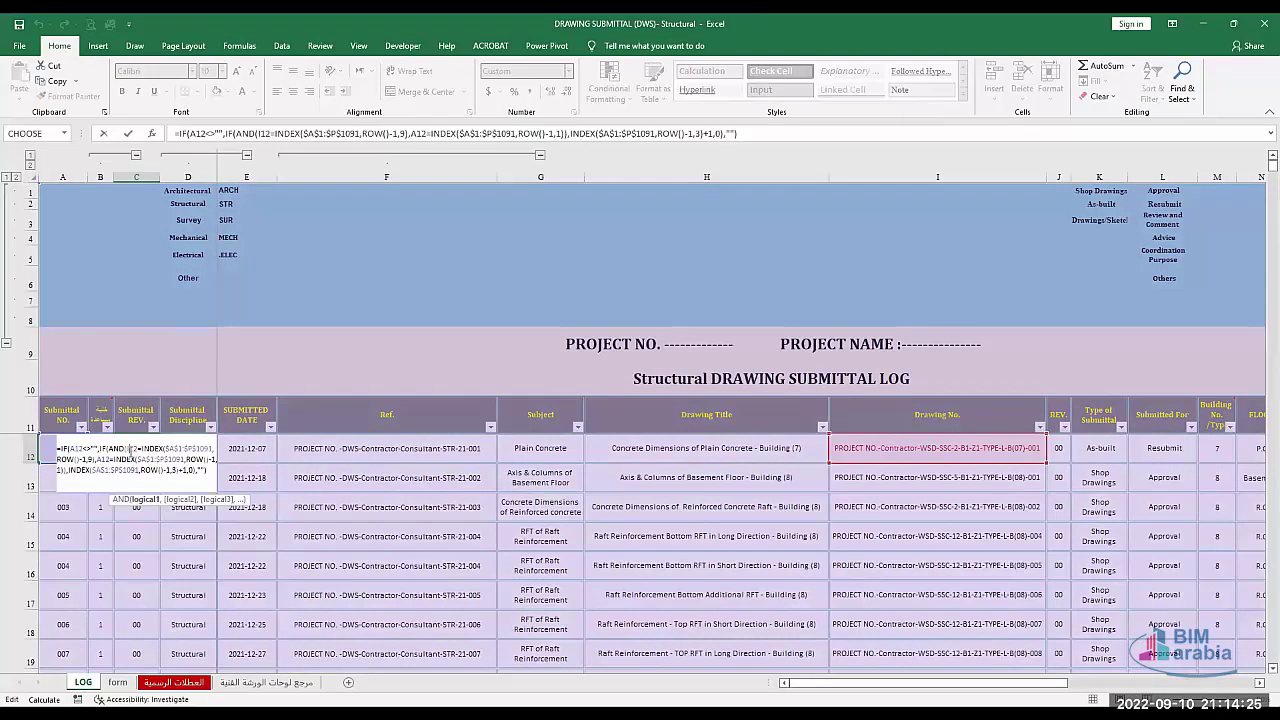
key("Escape")
right_click(123, 450)
scroll(123, 450, "down", 2)
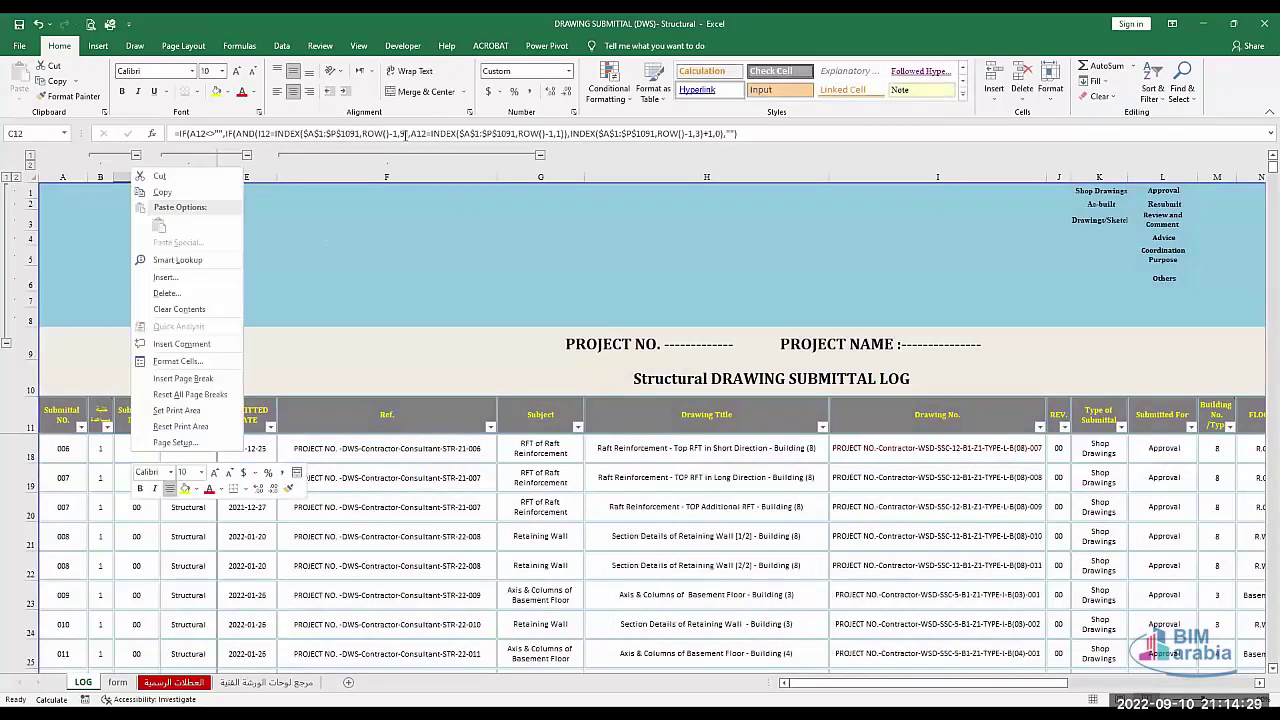
left_click(405, 133)
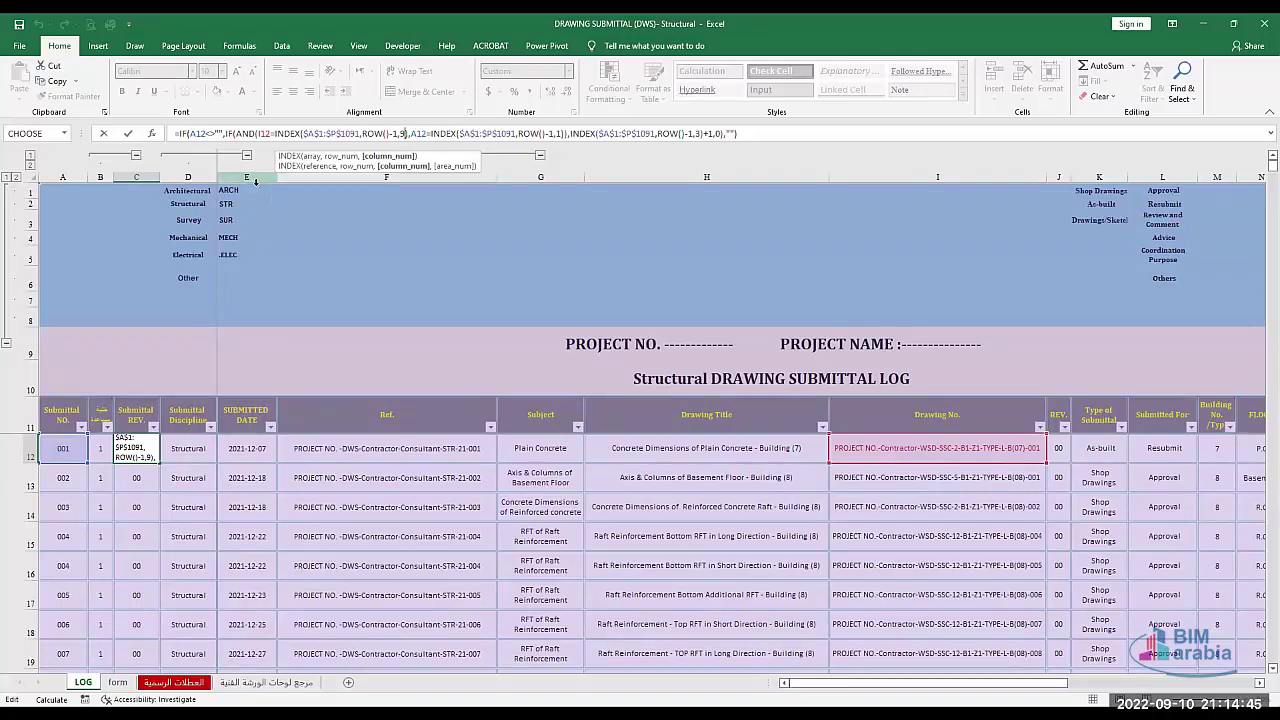
Examine the logical test, value-if-true and AND conditions of the C12 formula, then leave it without editing.
left_click(192, 136)
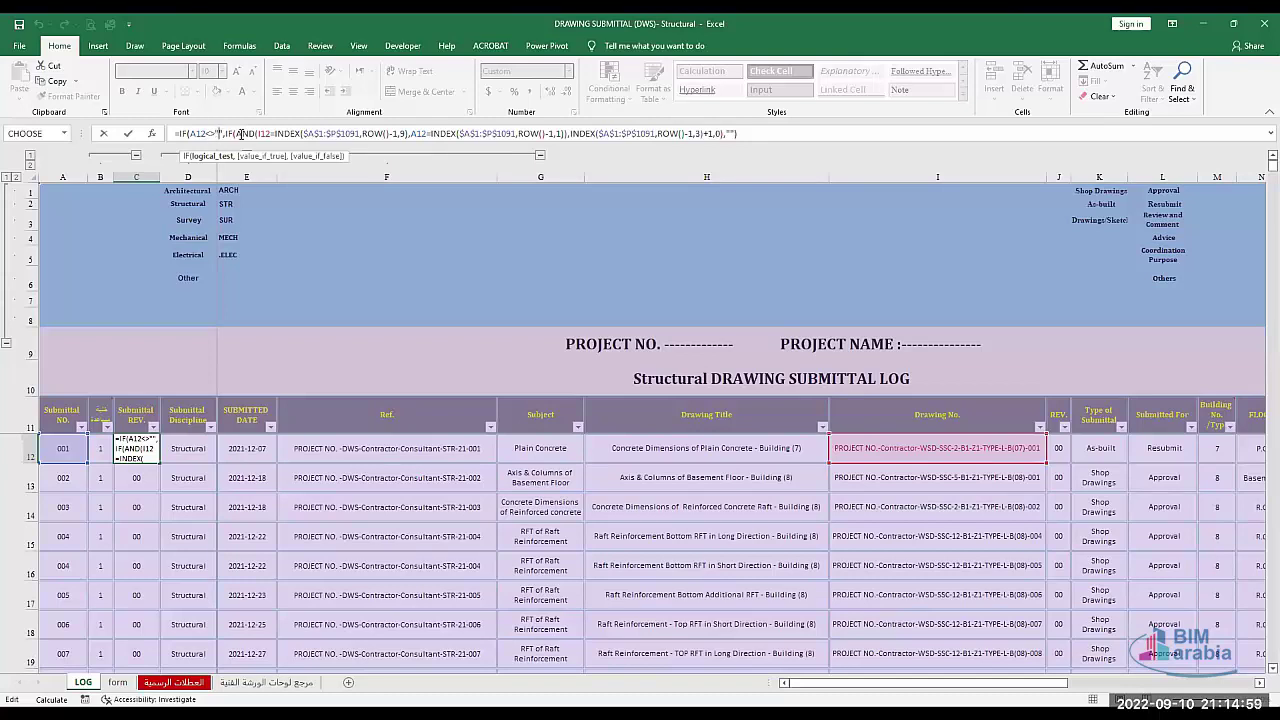
left_click(212, 157)
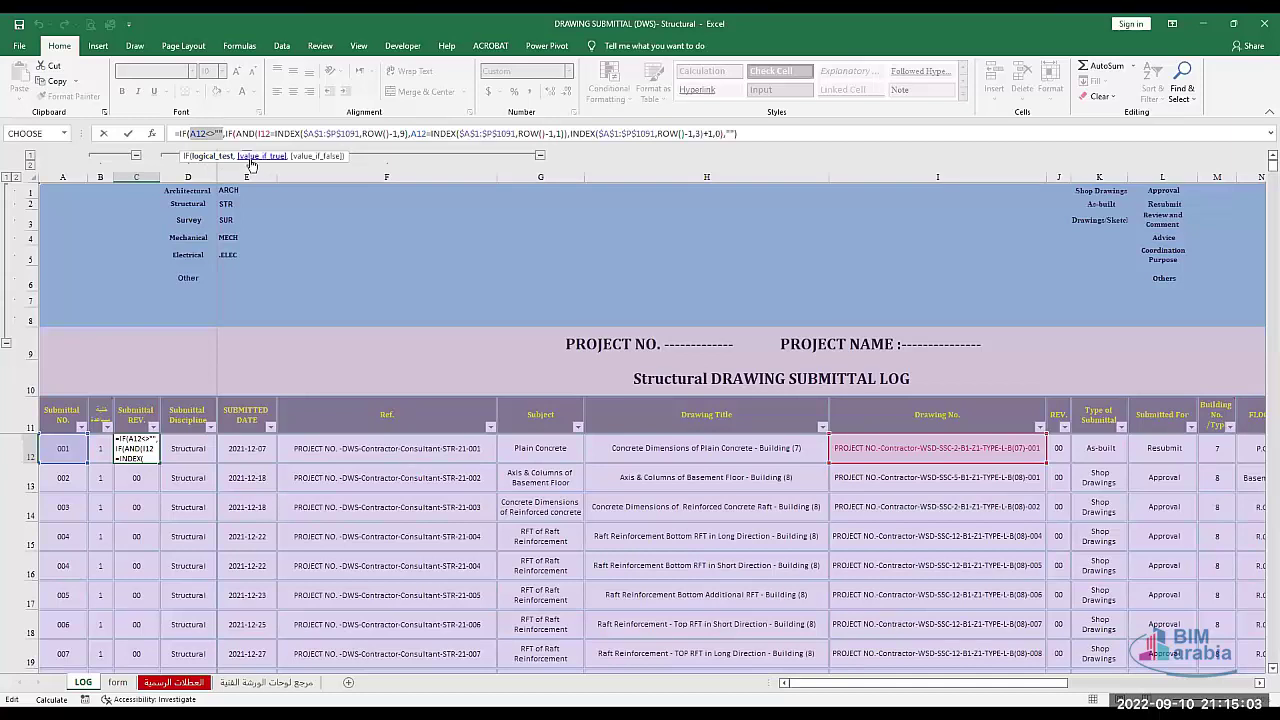
left_click(250, 157)
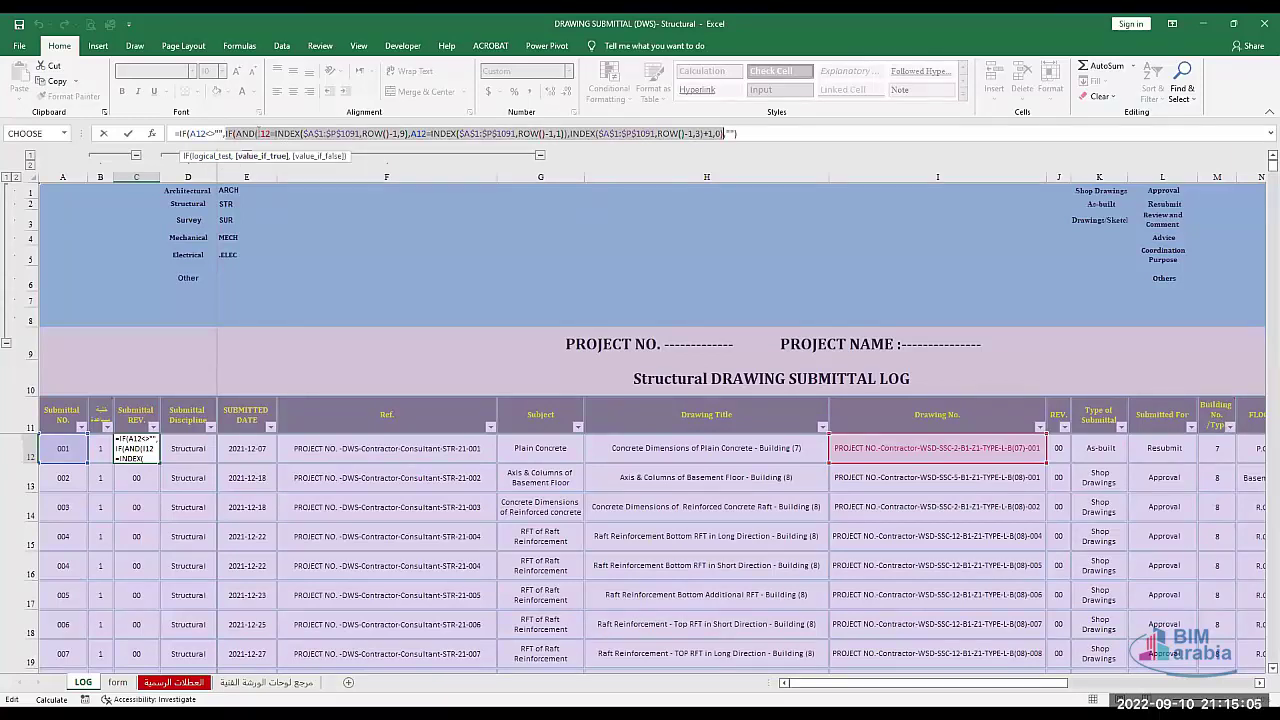
left_click(262, 134)
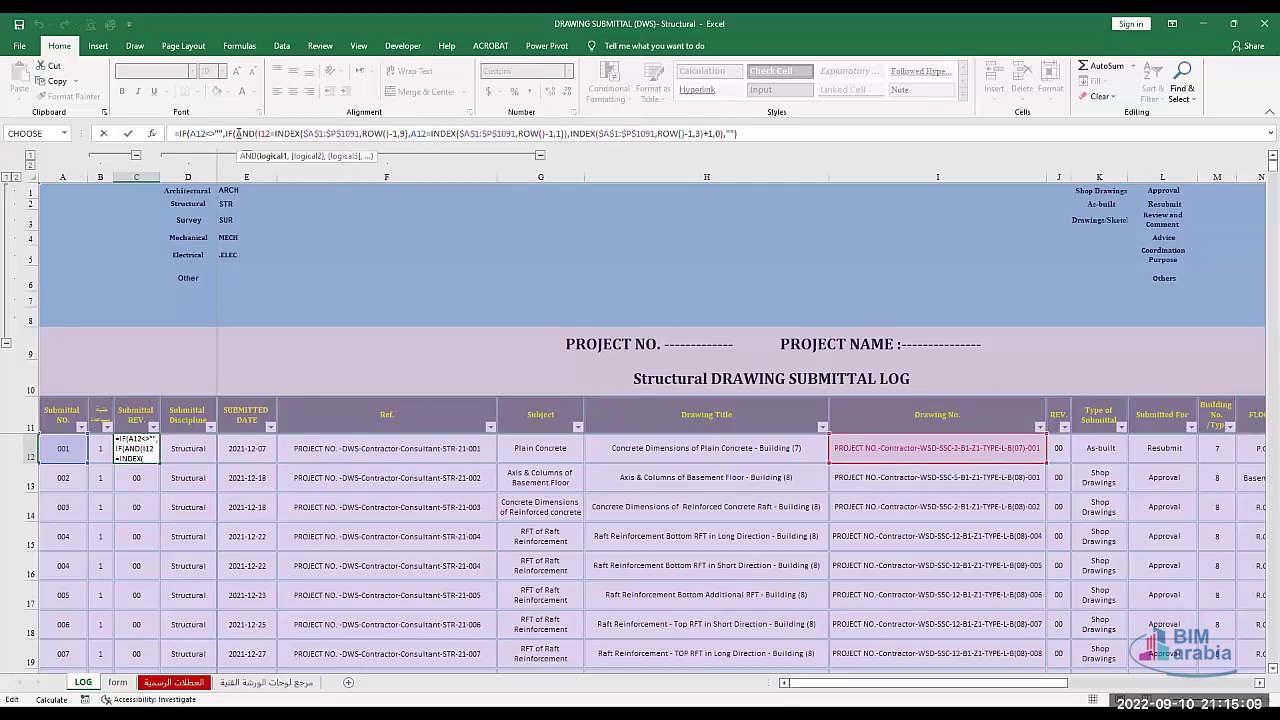
left_click(237, 134)
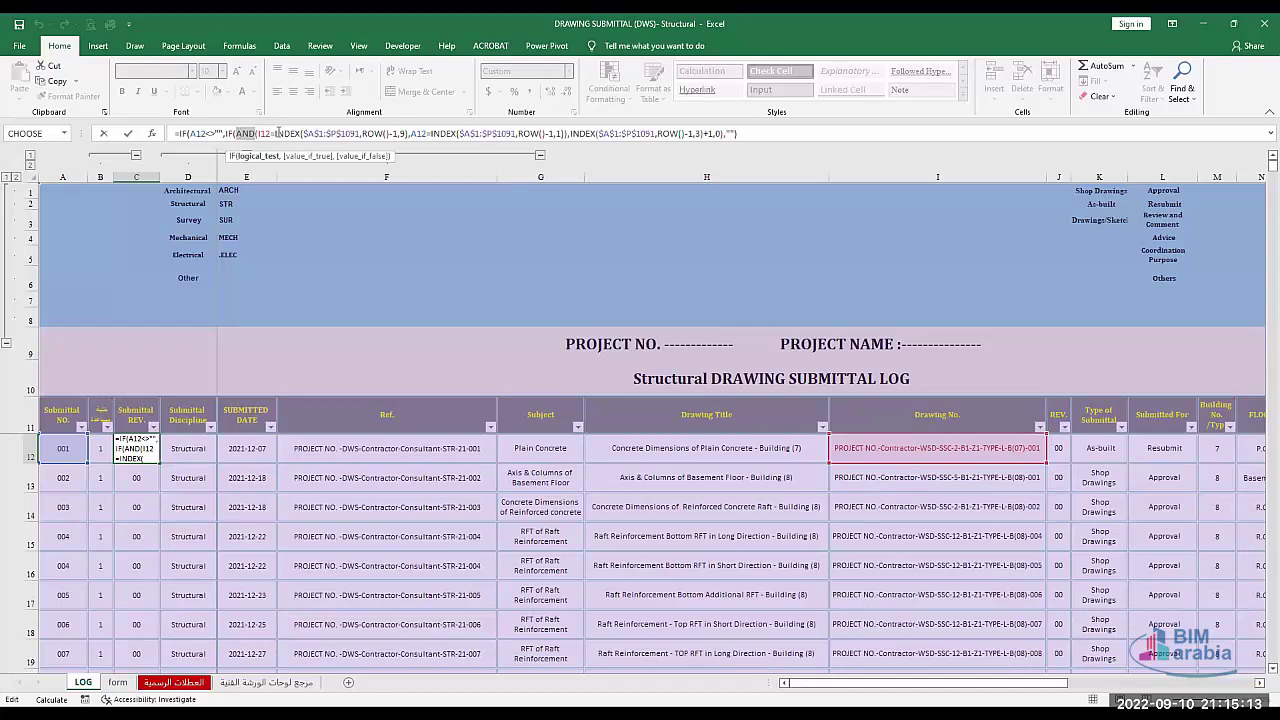
left_click(265, 134)
left_click(261, 133)
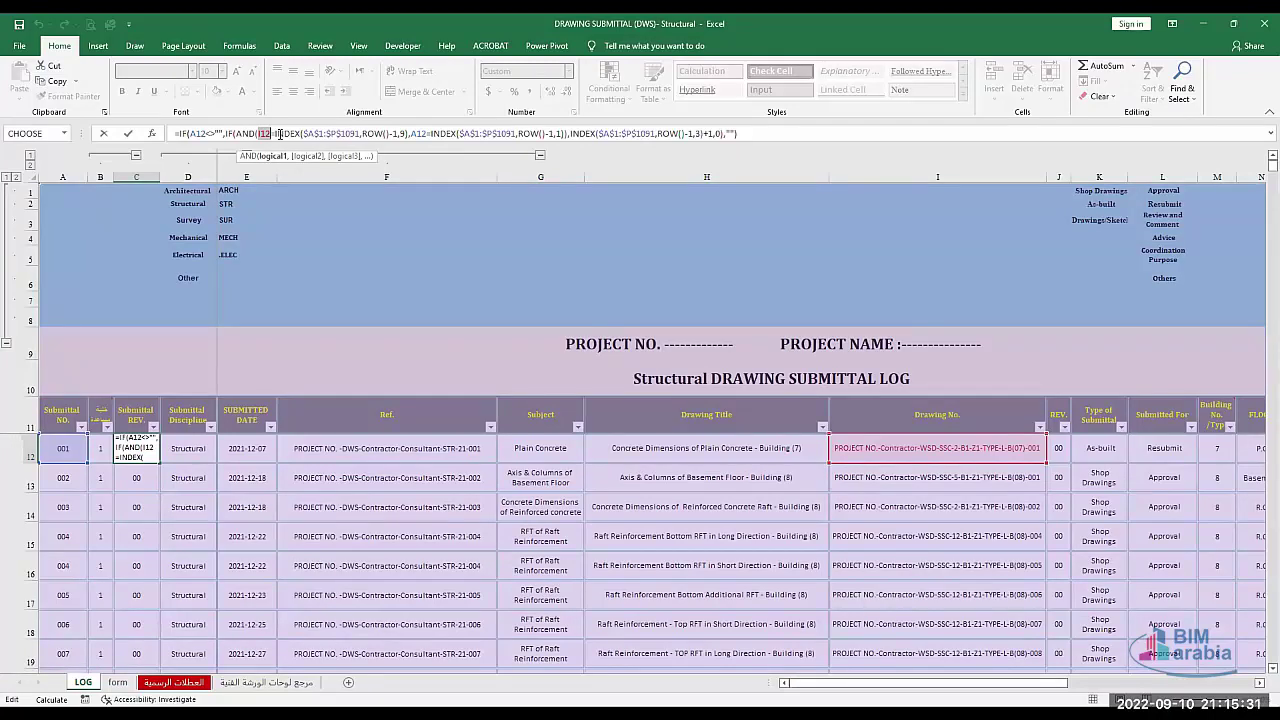
left_click_drag(279, 133, 174, 133)
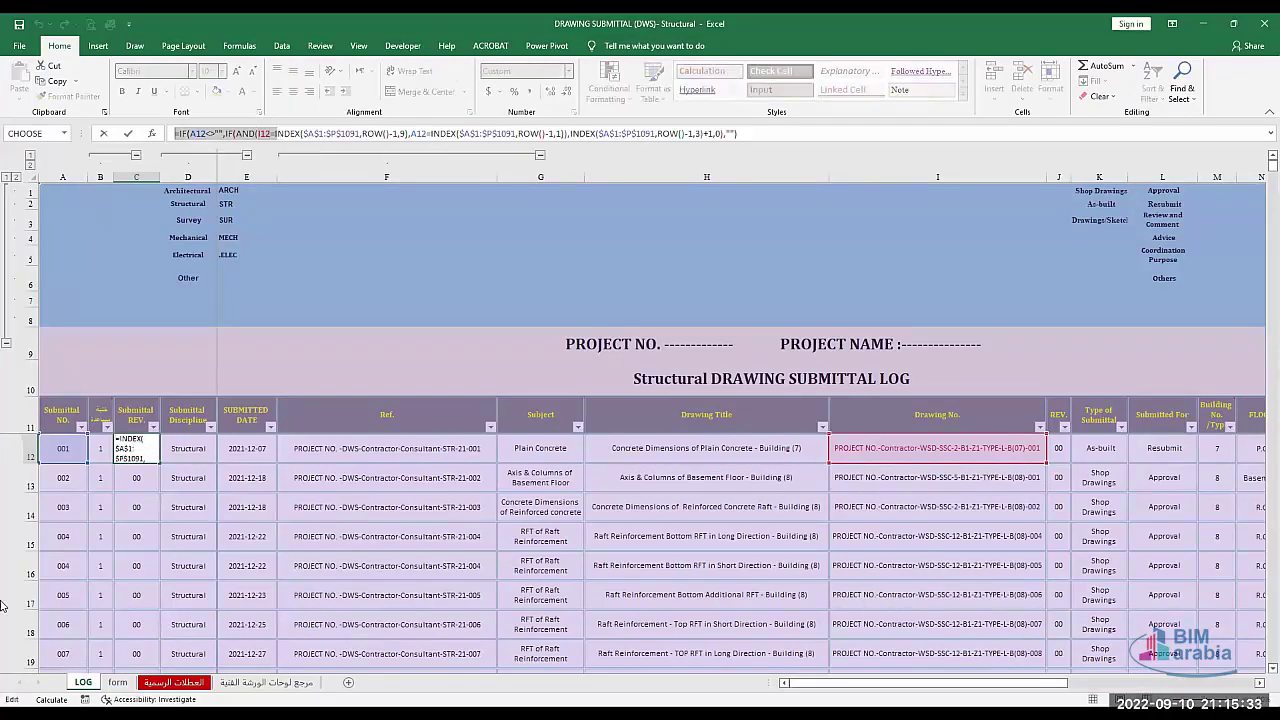
key("Escape")
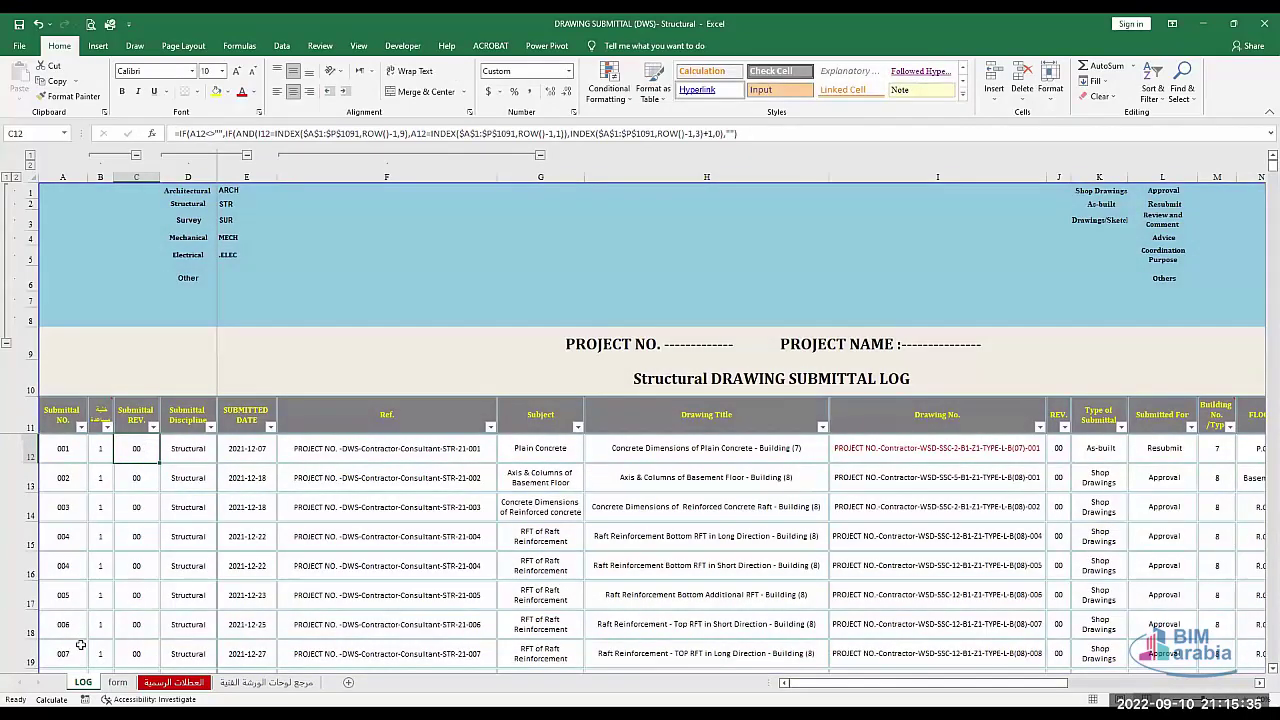
left_click(26, 485)
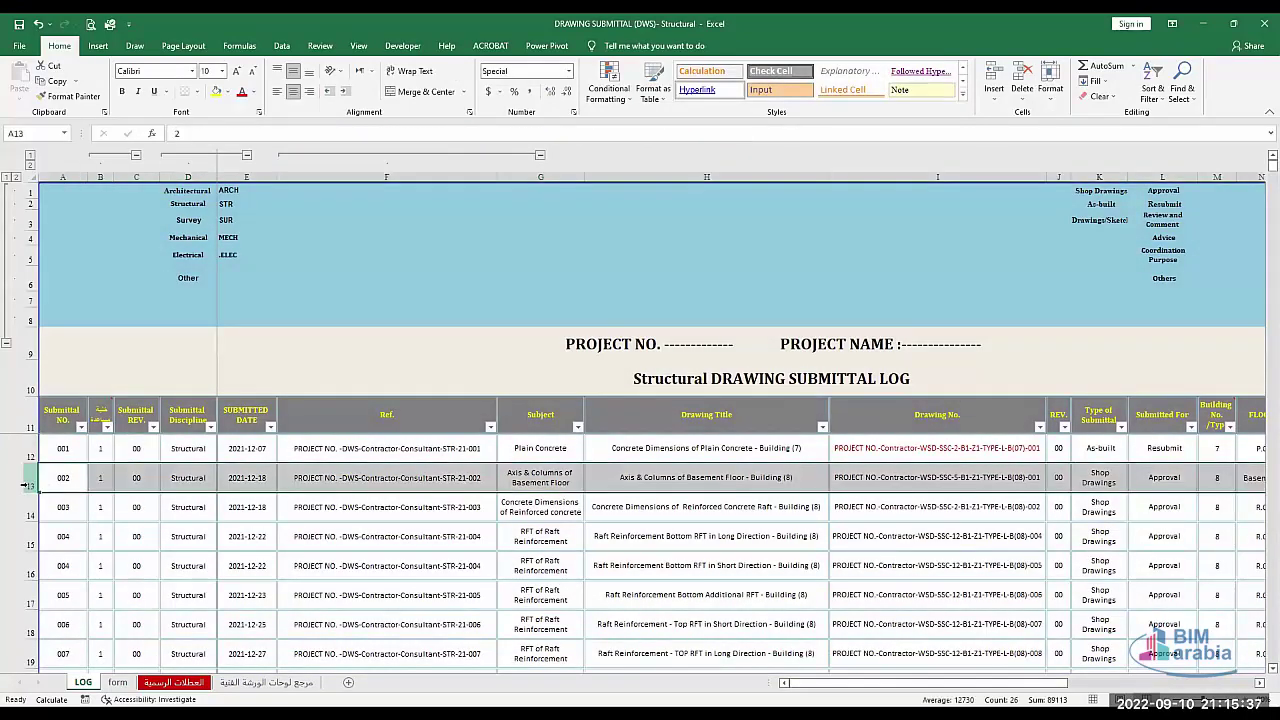
key("ctrl+shift+plus")
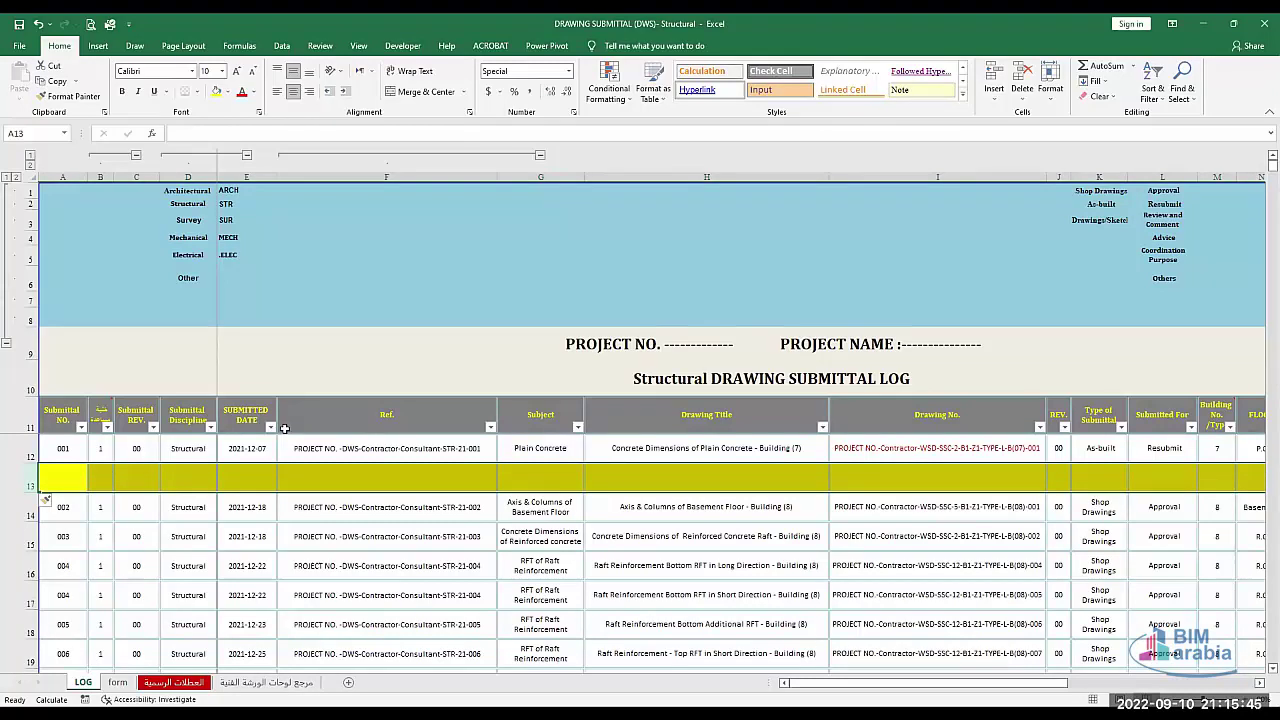
key("ctrl+minus")
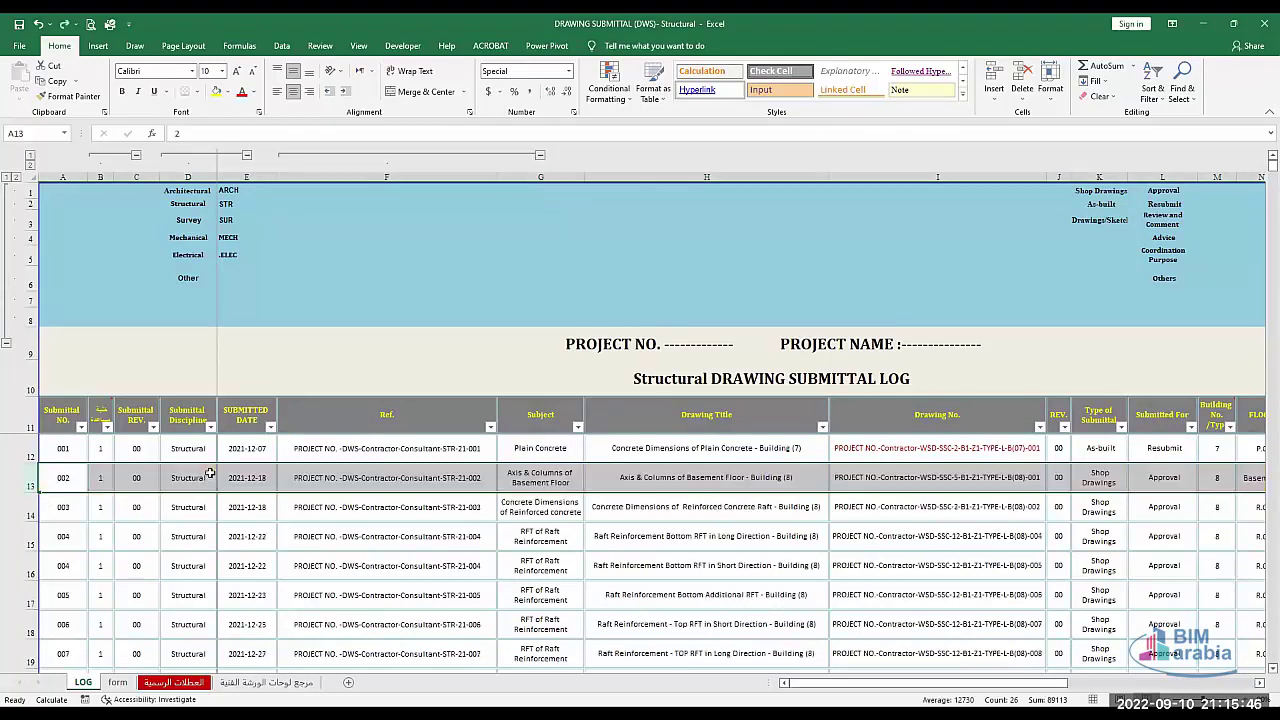
Check submittal 002's number, discipline, Drawing No. and Submittal REV. formula in row 13.
left_click(68, 478)
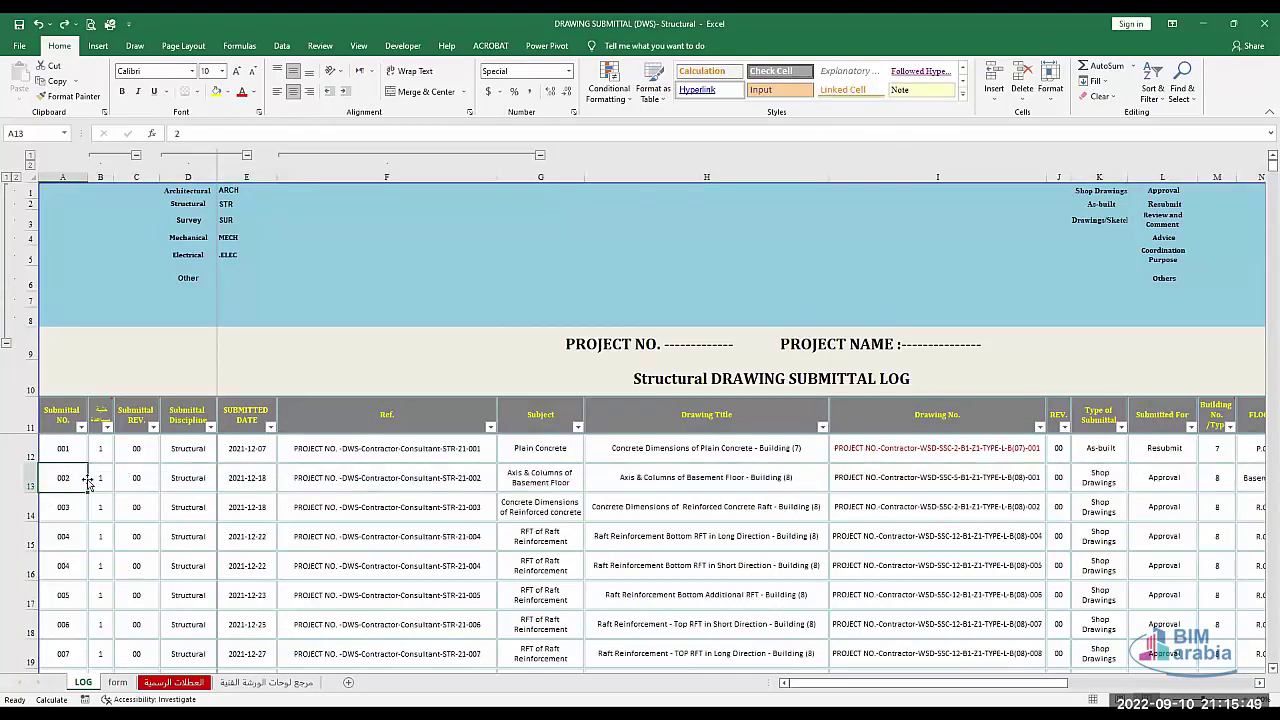
left_click(162, 485)
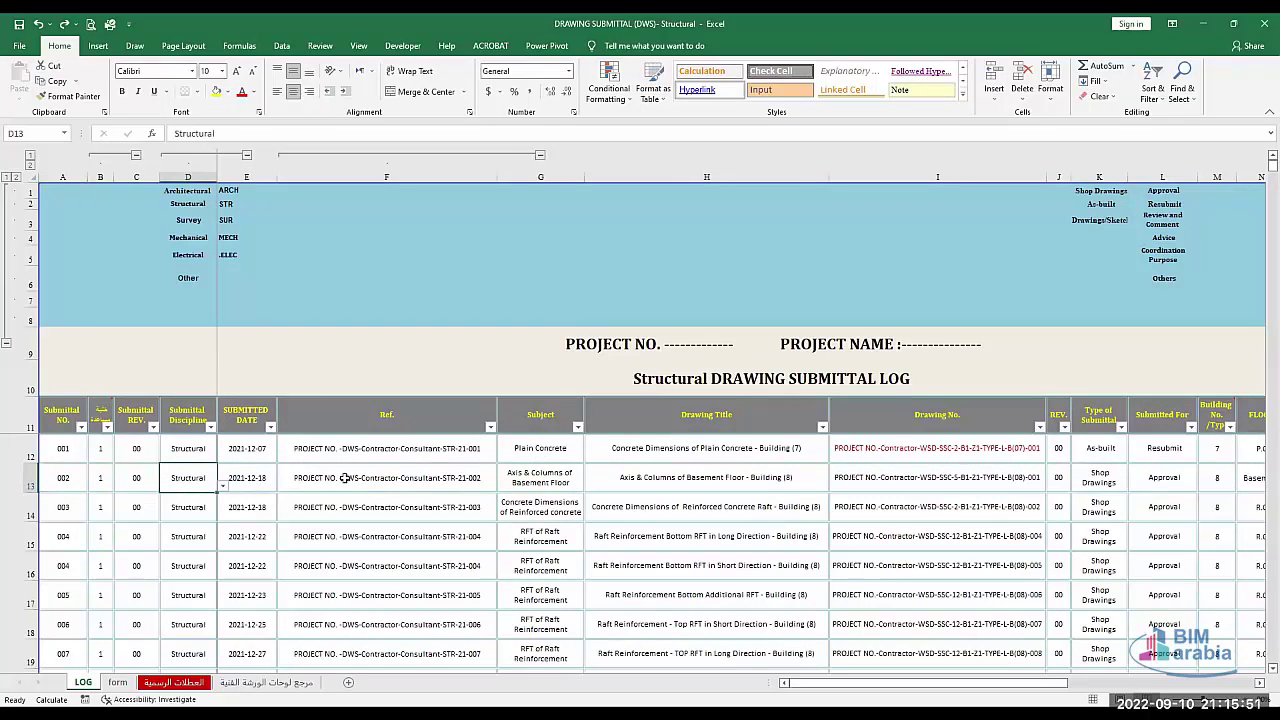
left_click(915, 481)
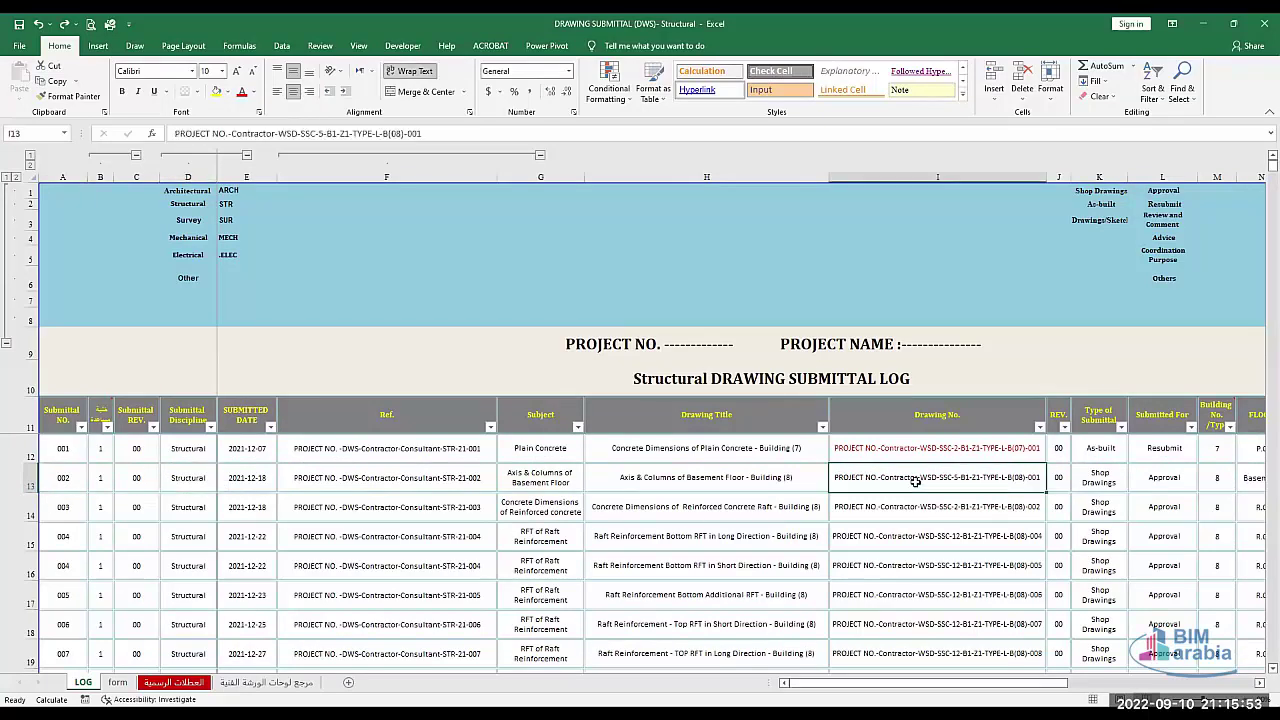
left_click(57, 481)
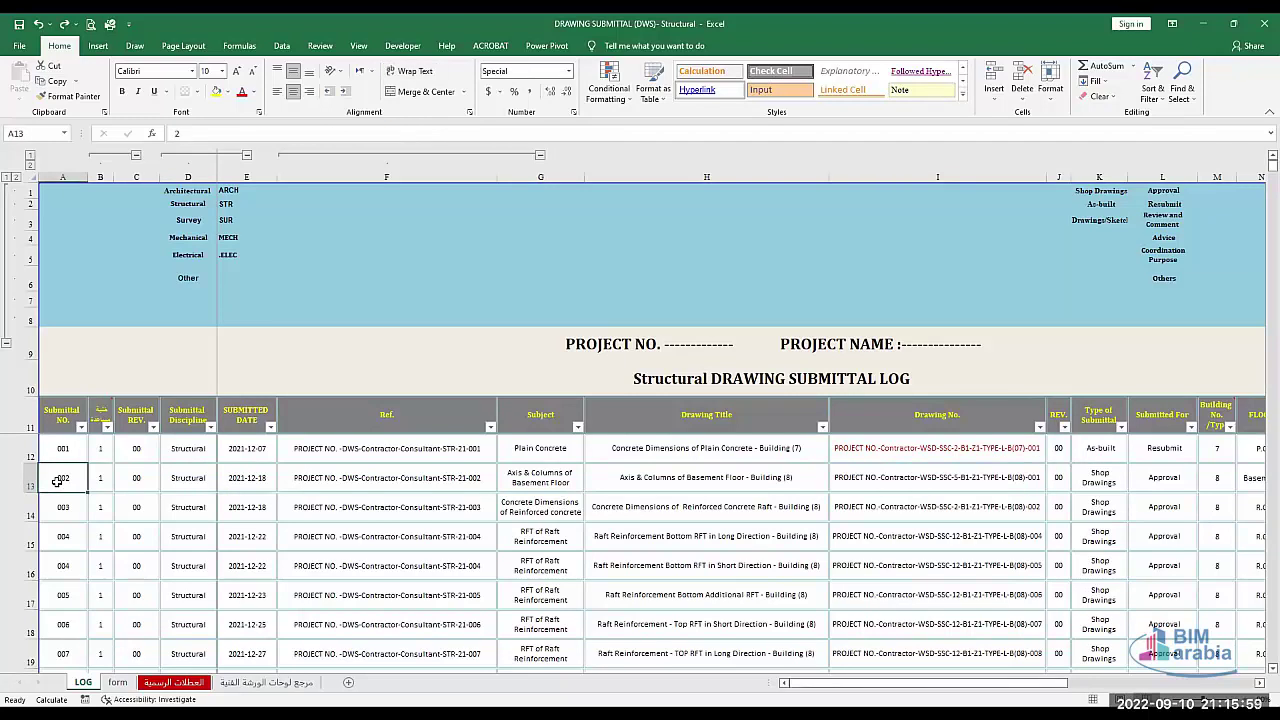
left_click(142, 480)
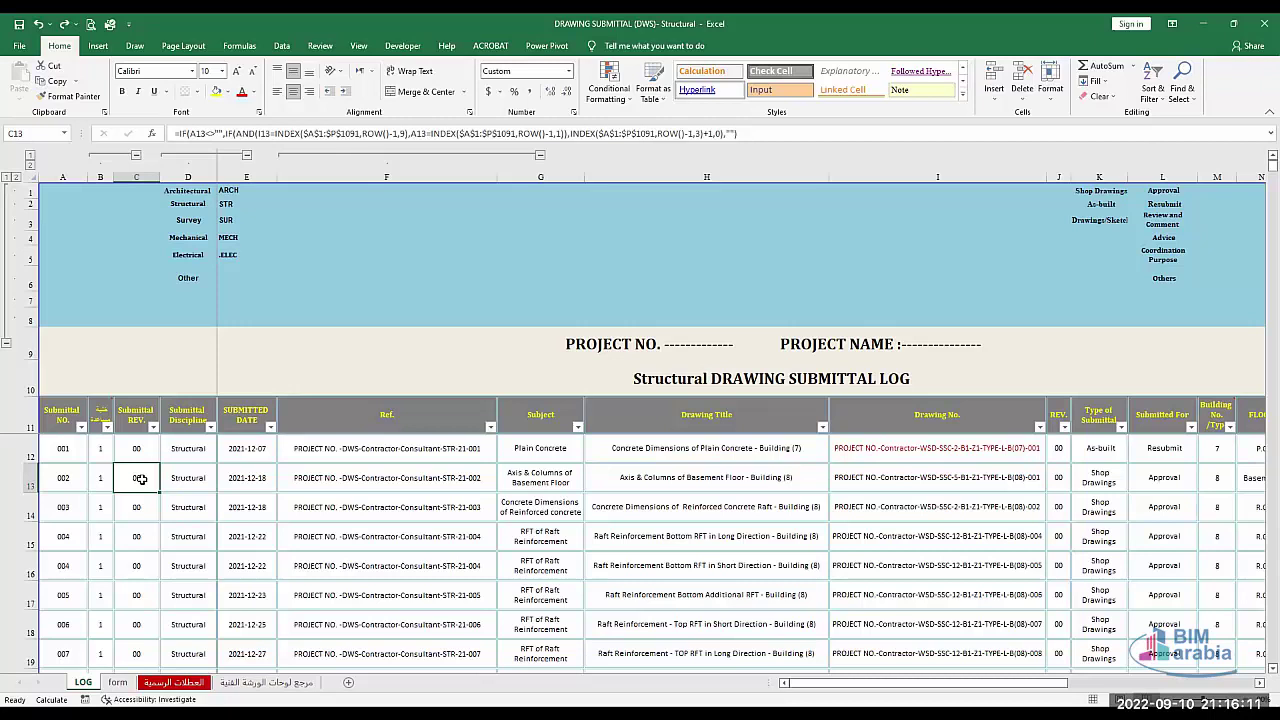
left_click(28, 478)
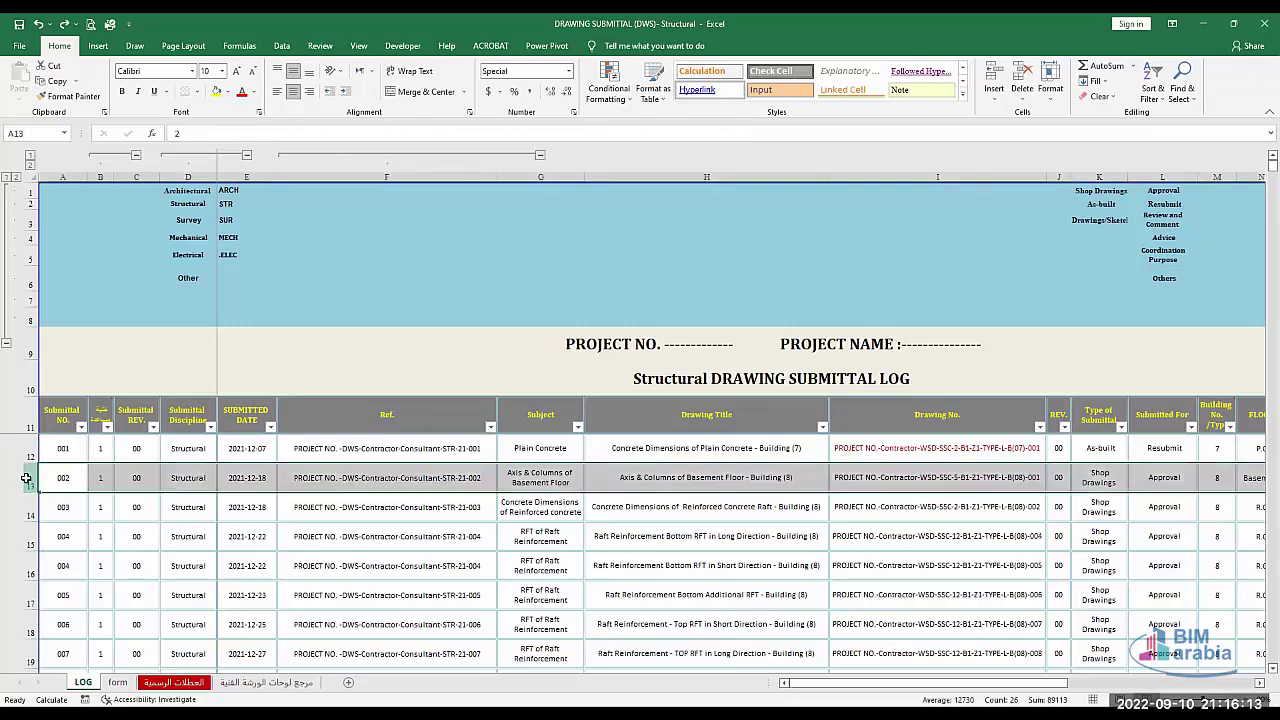
Set the Action / Code of submittal 001 to C in the LOG sheet.
left_click(1201, 449)
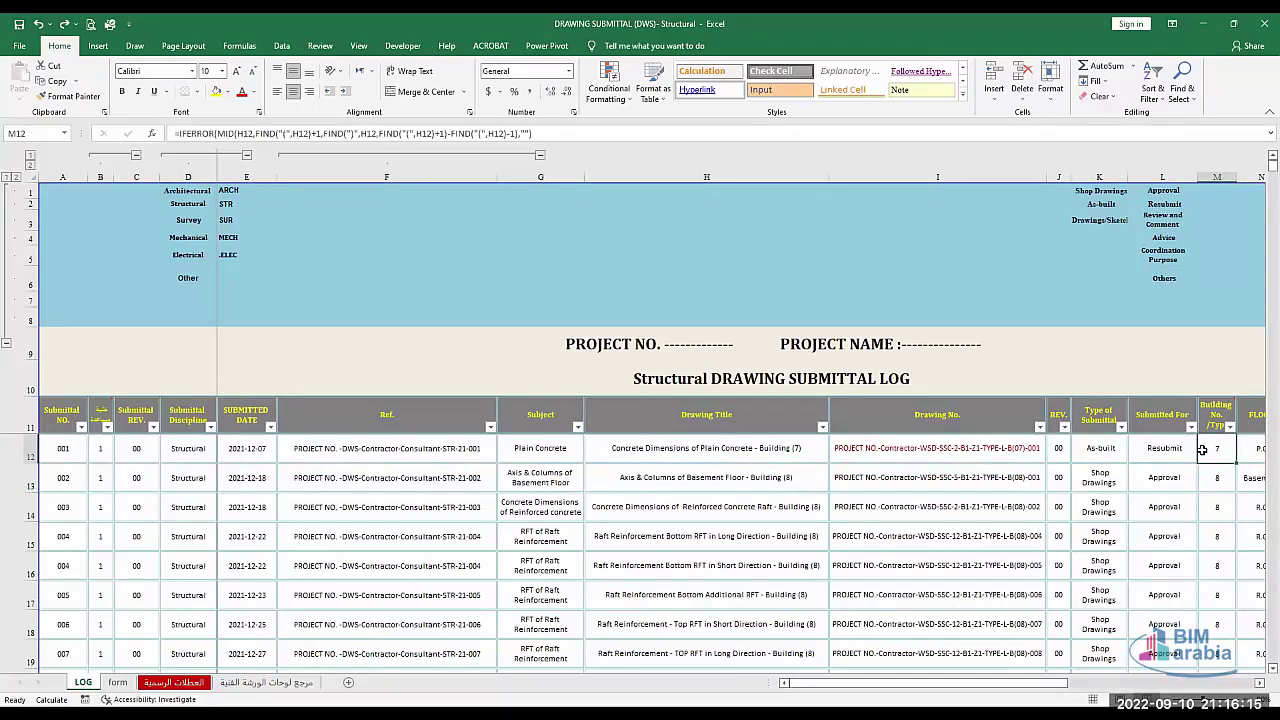
key("Right")
key("Right")
key("Right")
left_click(1101, 457)
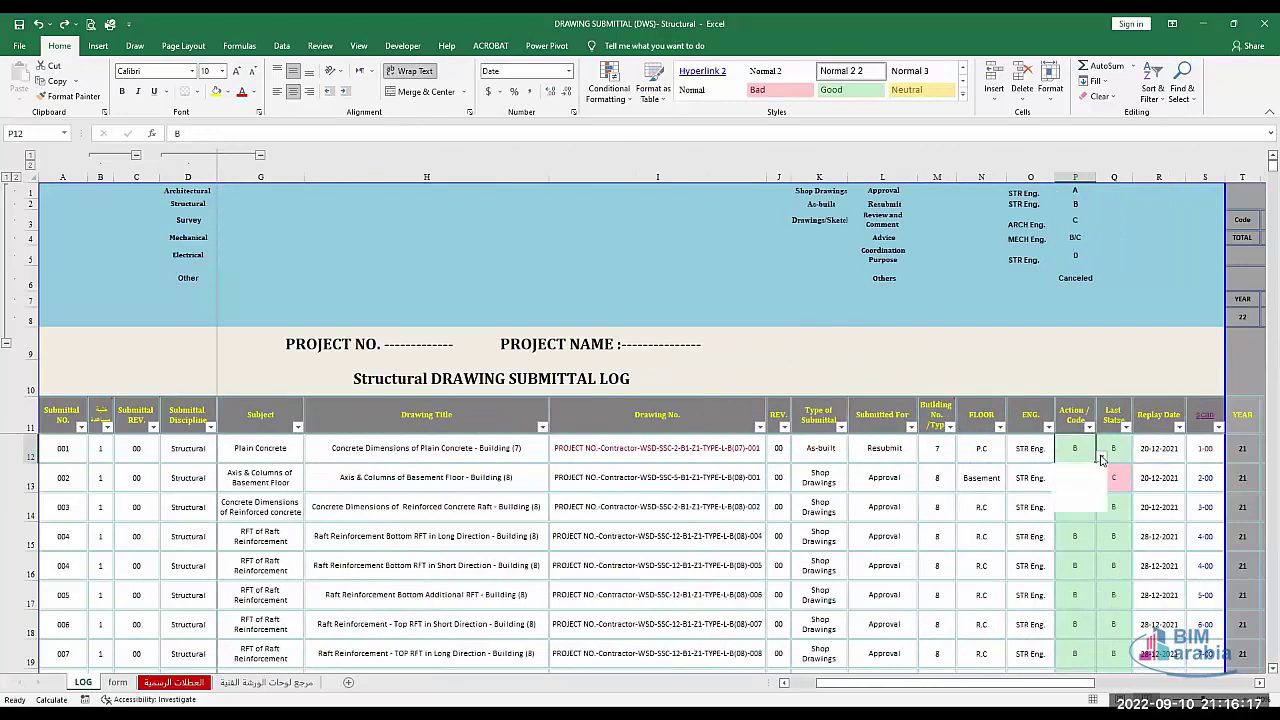
left_click(1076, 483)
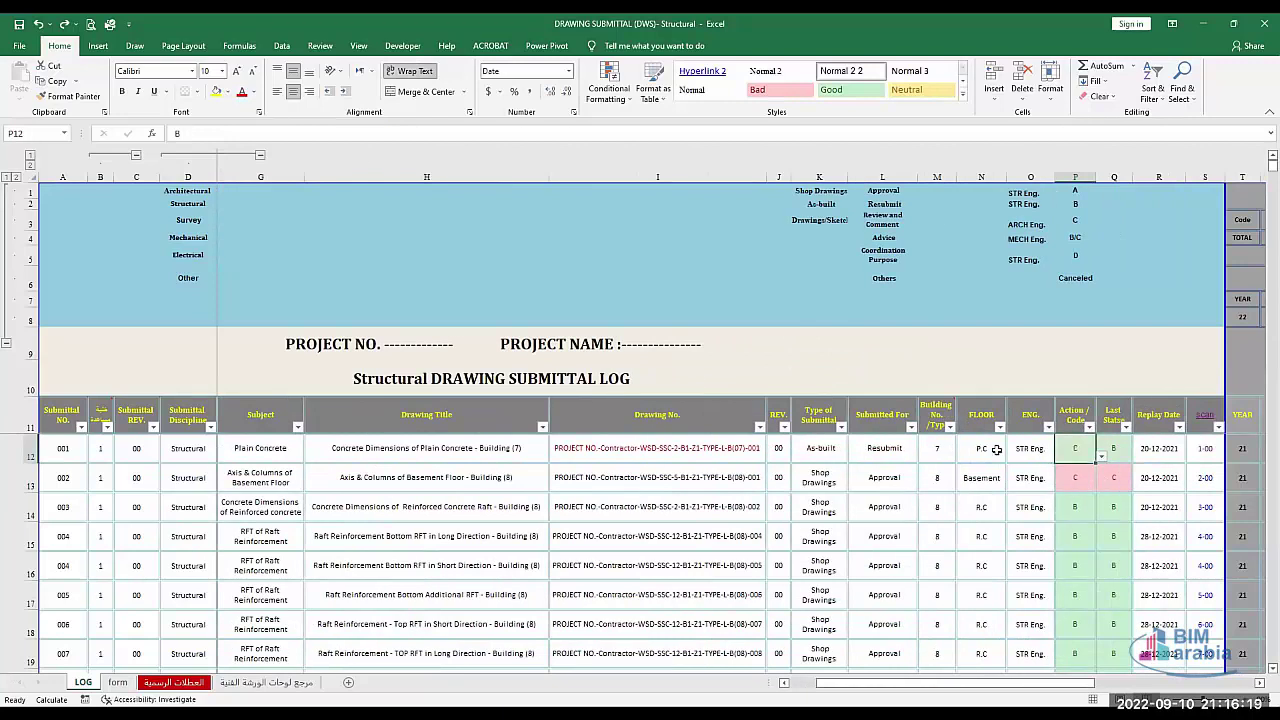
left_click(866, 447)
left_click(762, 452)
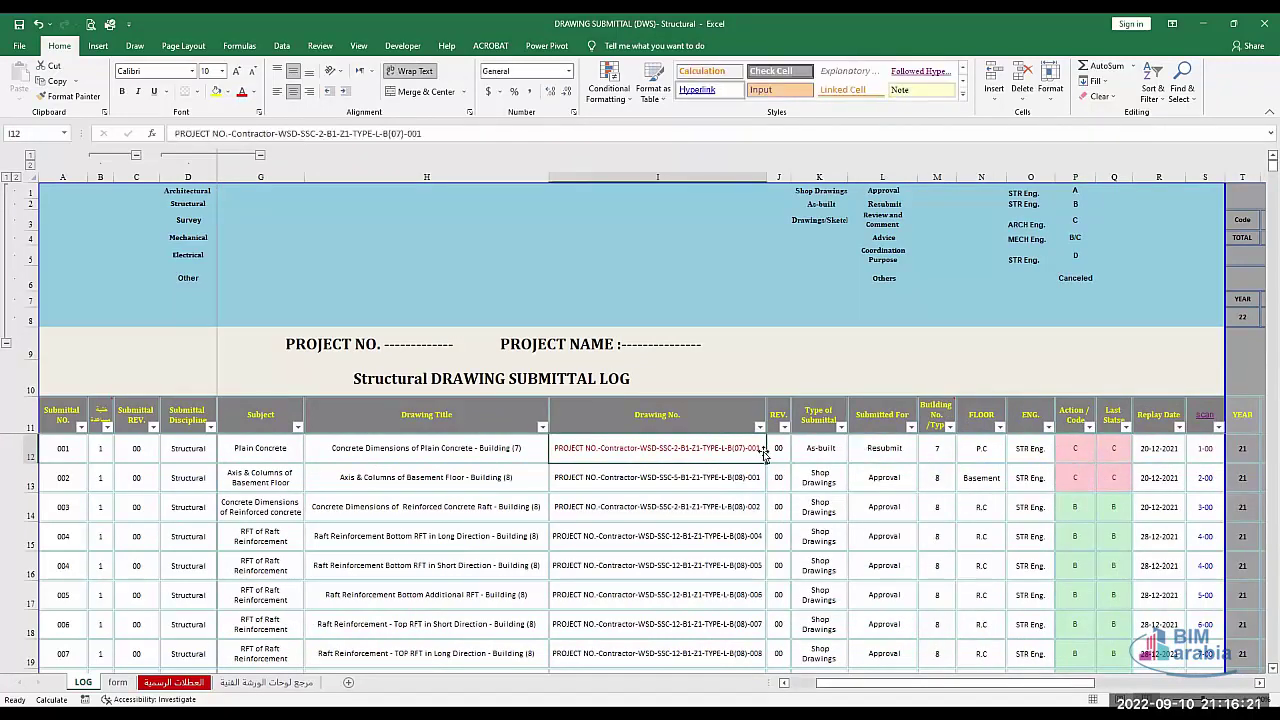
Insert a row above submittal 002 in the LOG sheet and fill it with the row 12 data of submittal 001.
key("Home")
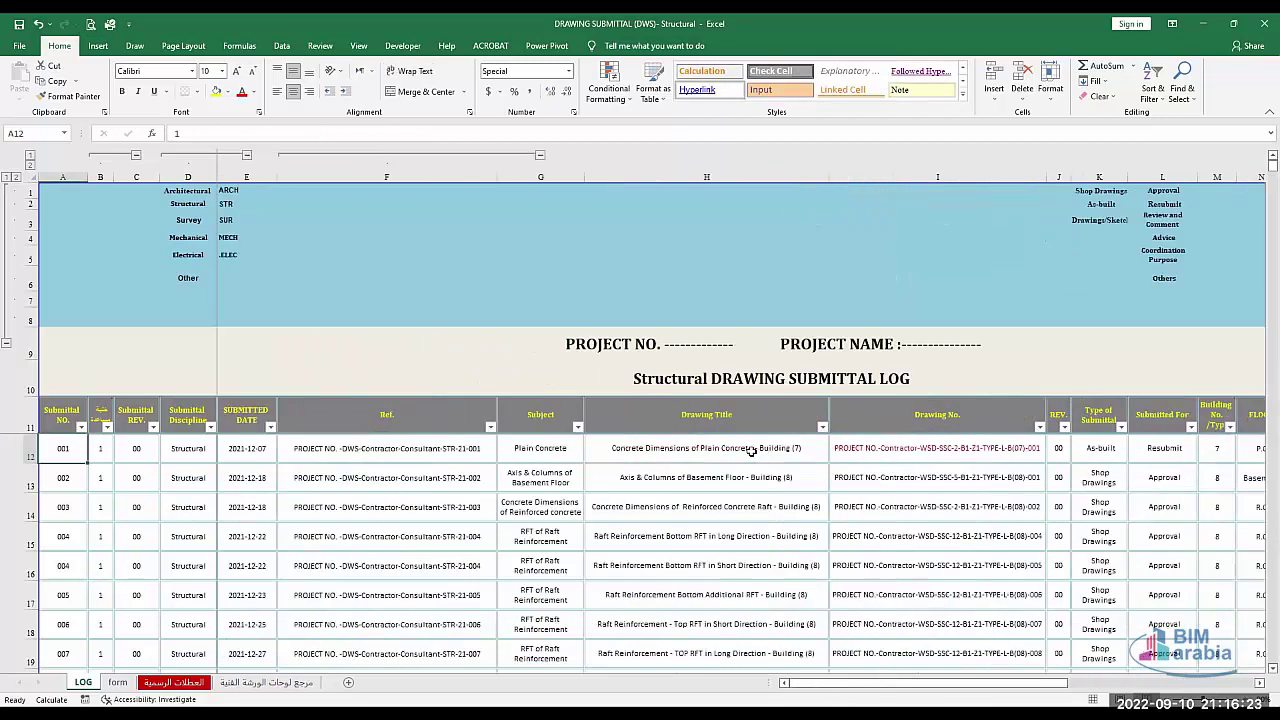
left_click(22, 481)
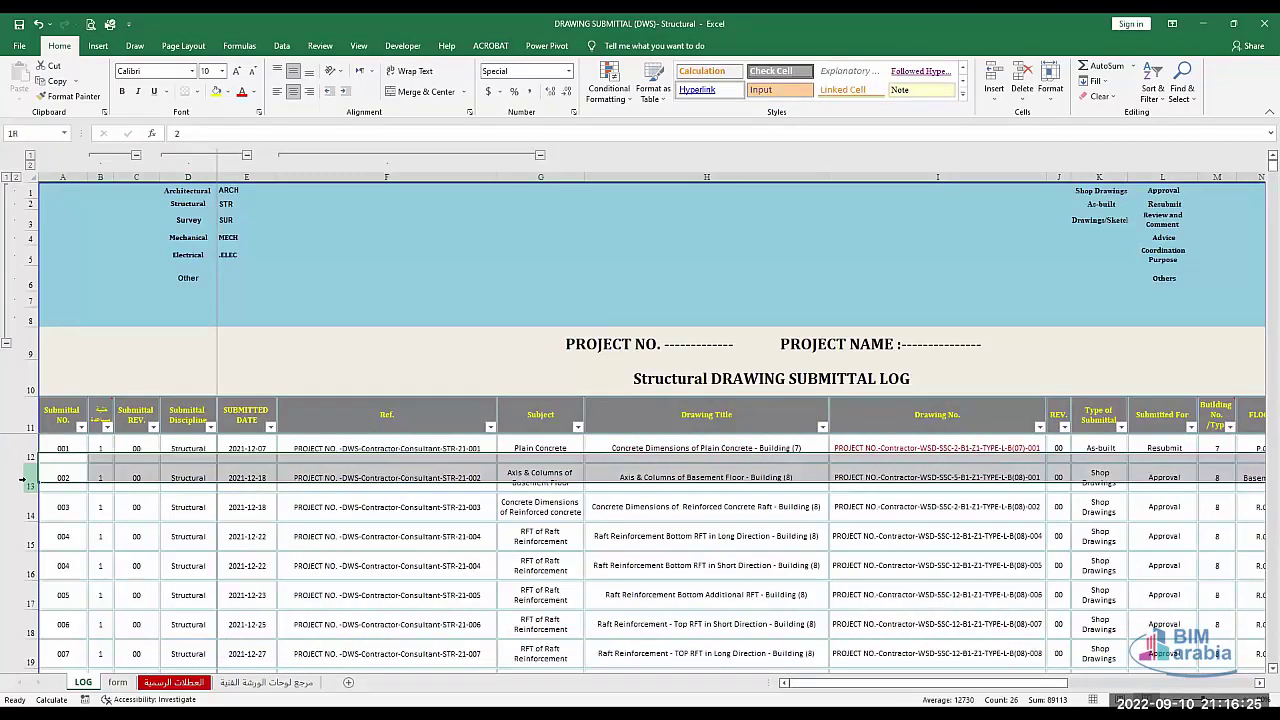
key("ctrl+shift+plus")
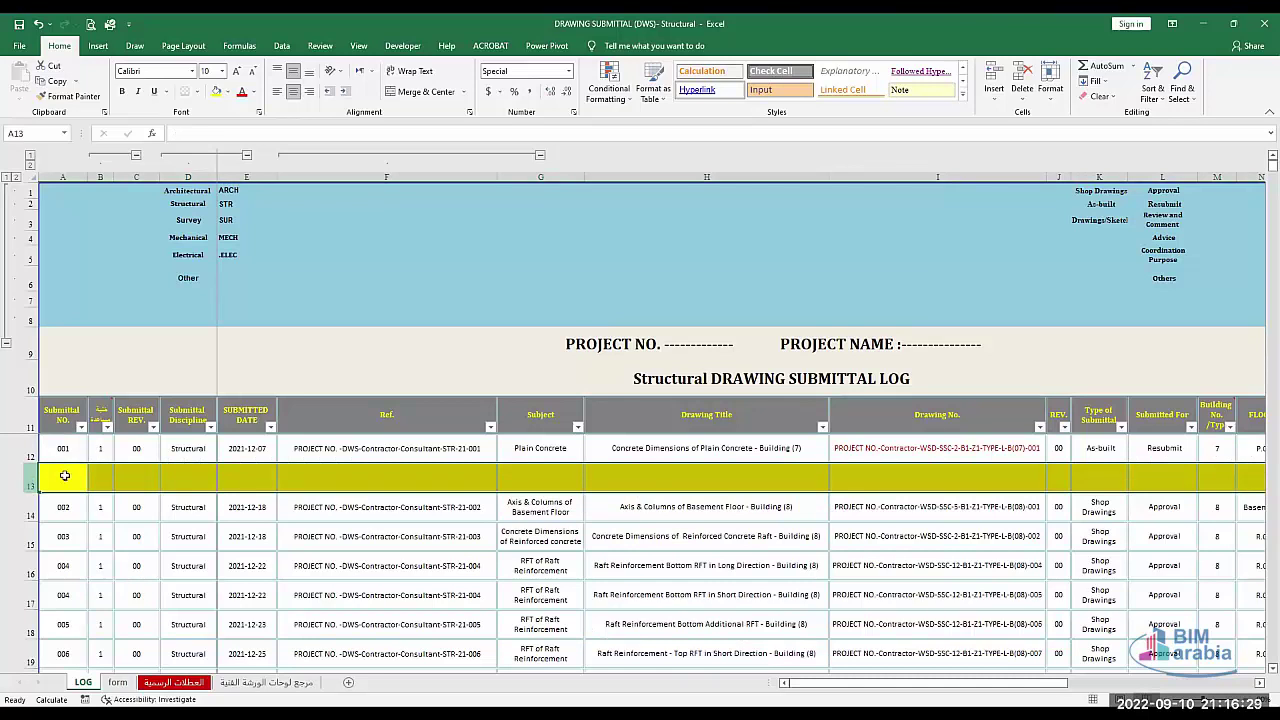
key("ctrl+d")
Clear the Action / Code of the new submittal 001 entry in row 13.
left_click(1137, 480)
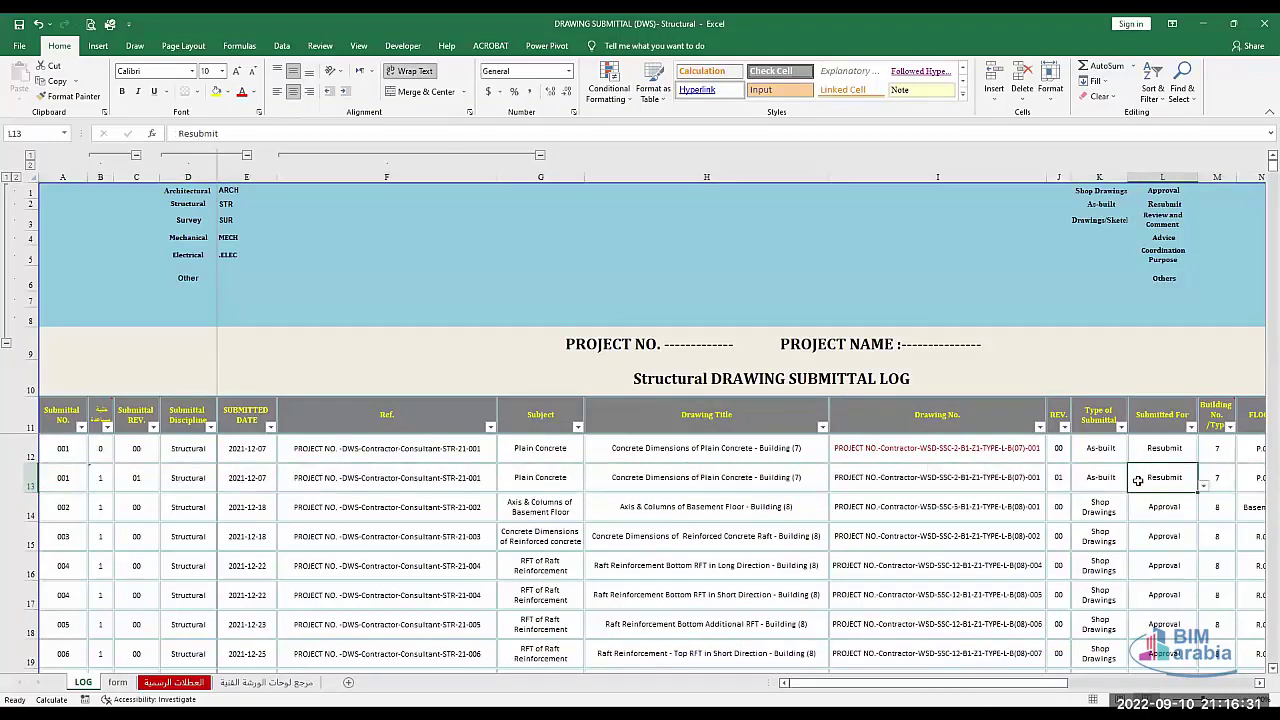
key("Right")
key("Right")
key("Right")
key("Right")
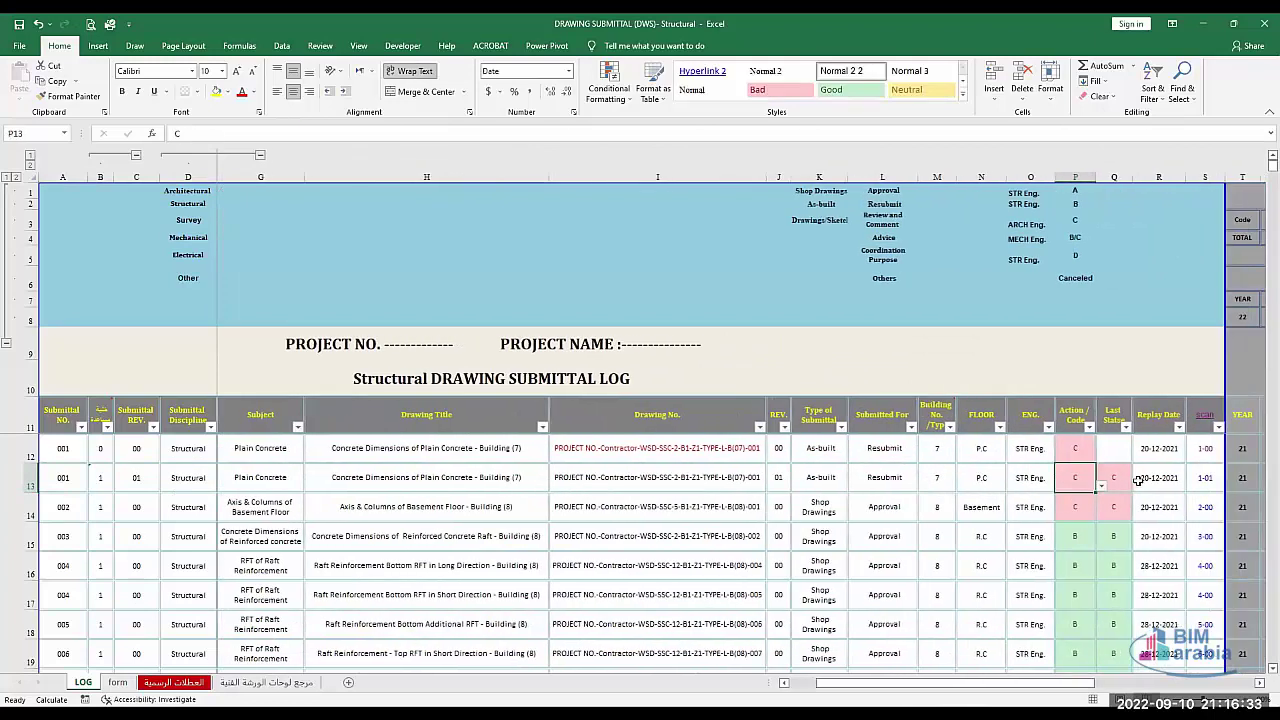
key("Delete")
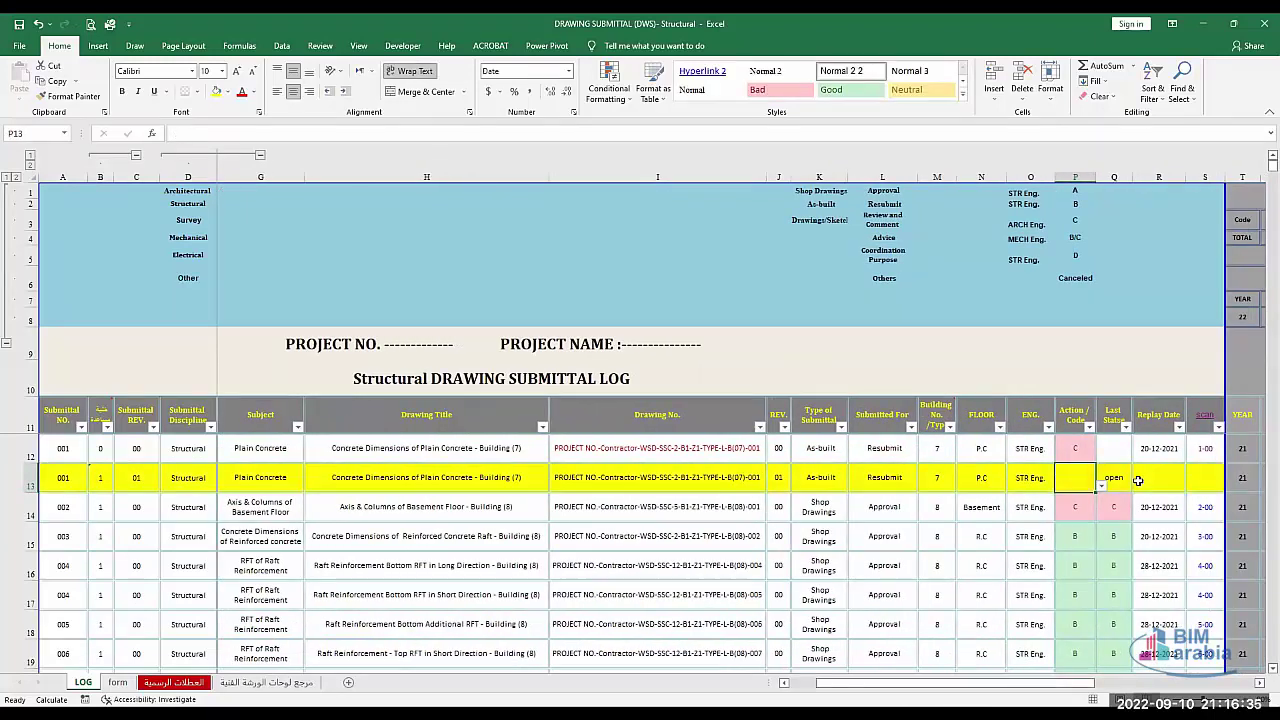
key("Return")
Check the Submittal REV. formula of the new entry in C13.
key("Up")
key("Left")
key("Left")
key("Left")
key("Left")
key("Left")
key("Left")
key("Left")
key("Left")
key("Left")
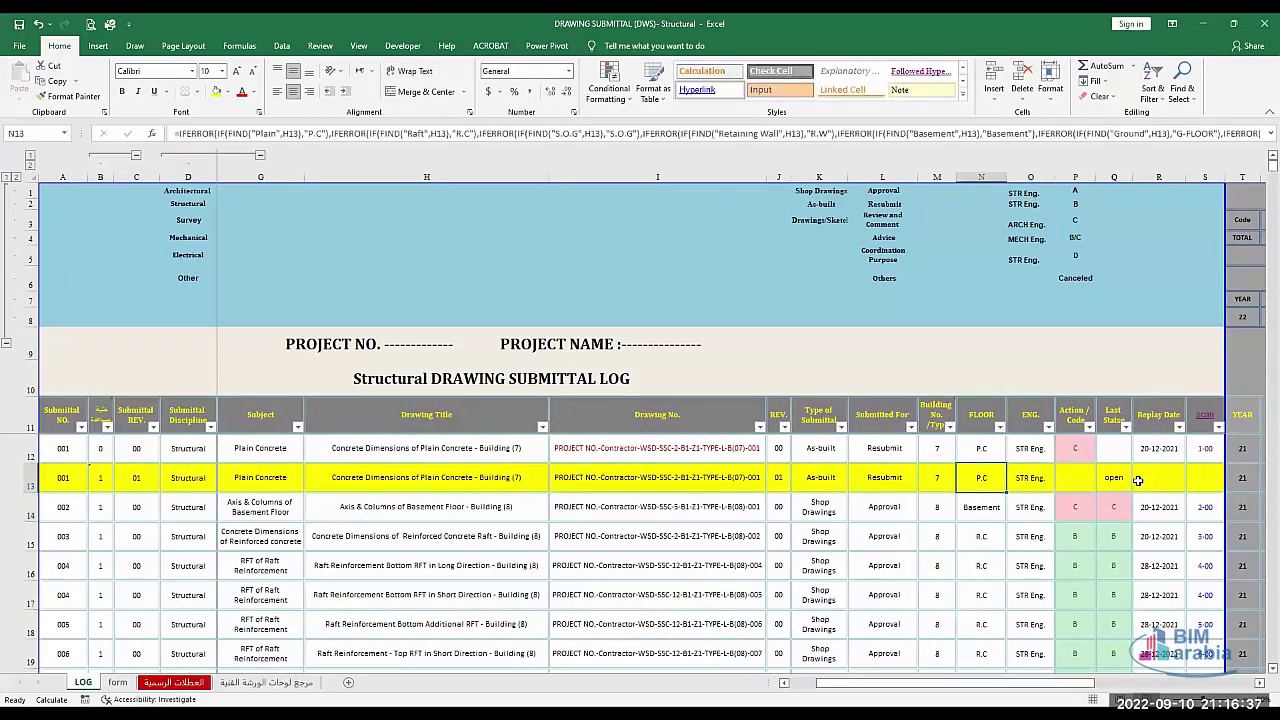
key("Left")
key("Left")
key("Left")
key("Left")
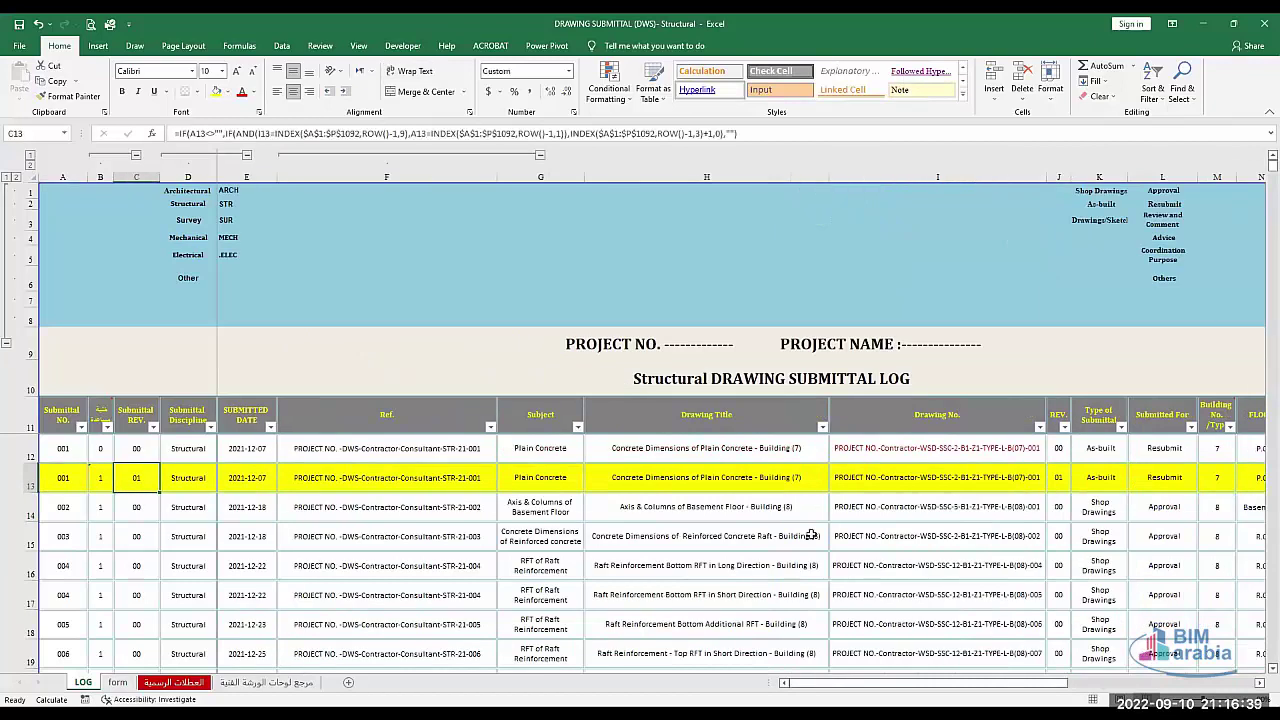
Review the Submittal No., Drawing No., Submittal REV. and helper COUNTIFS formula of row 13.
left_click(62, 478)
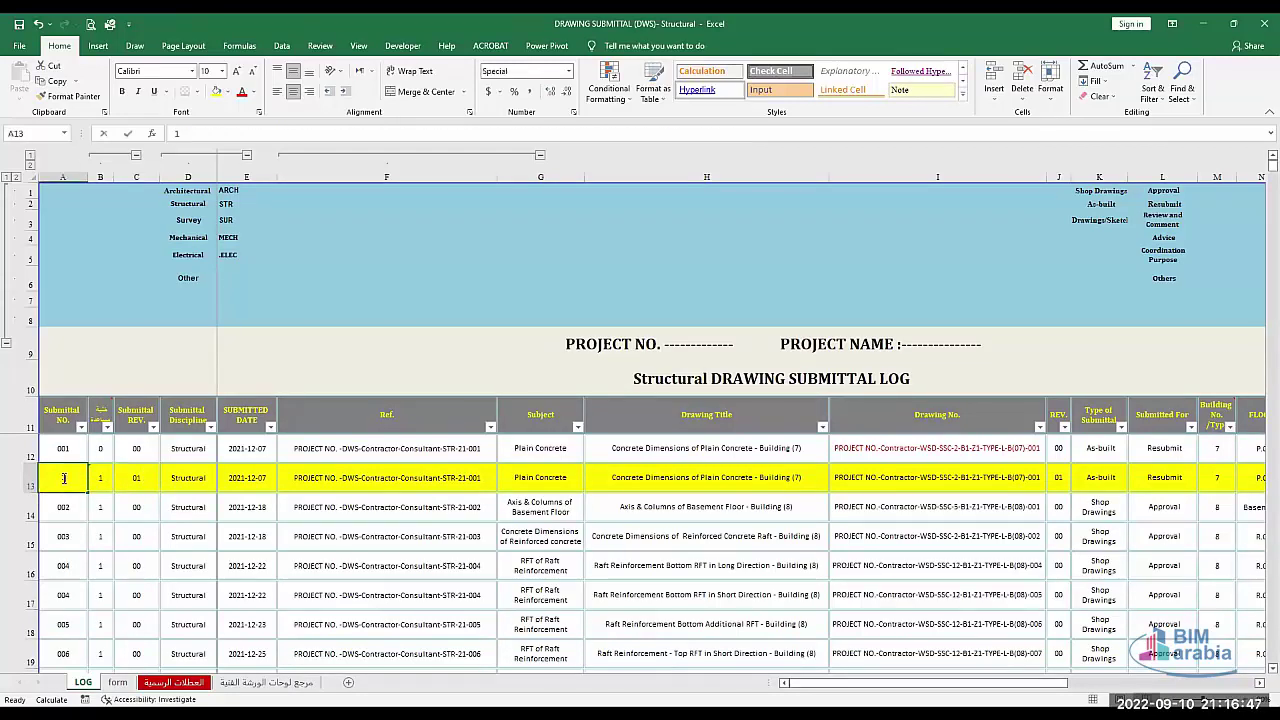
left_click(872, 473)
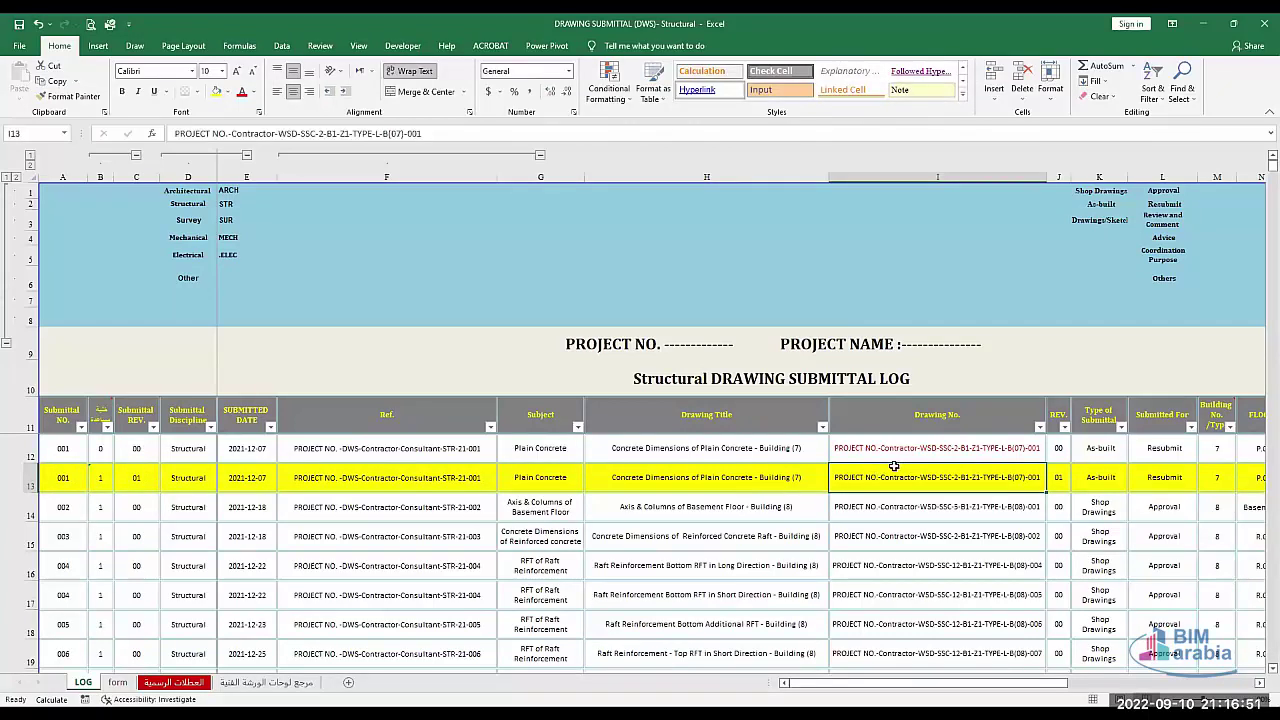
left_click(80, 485, "ctrl")
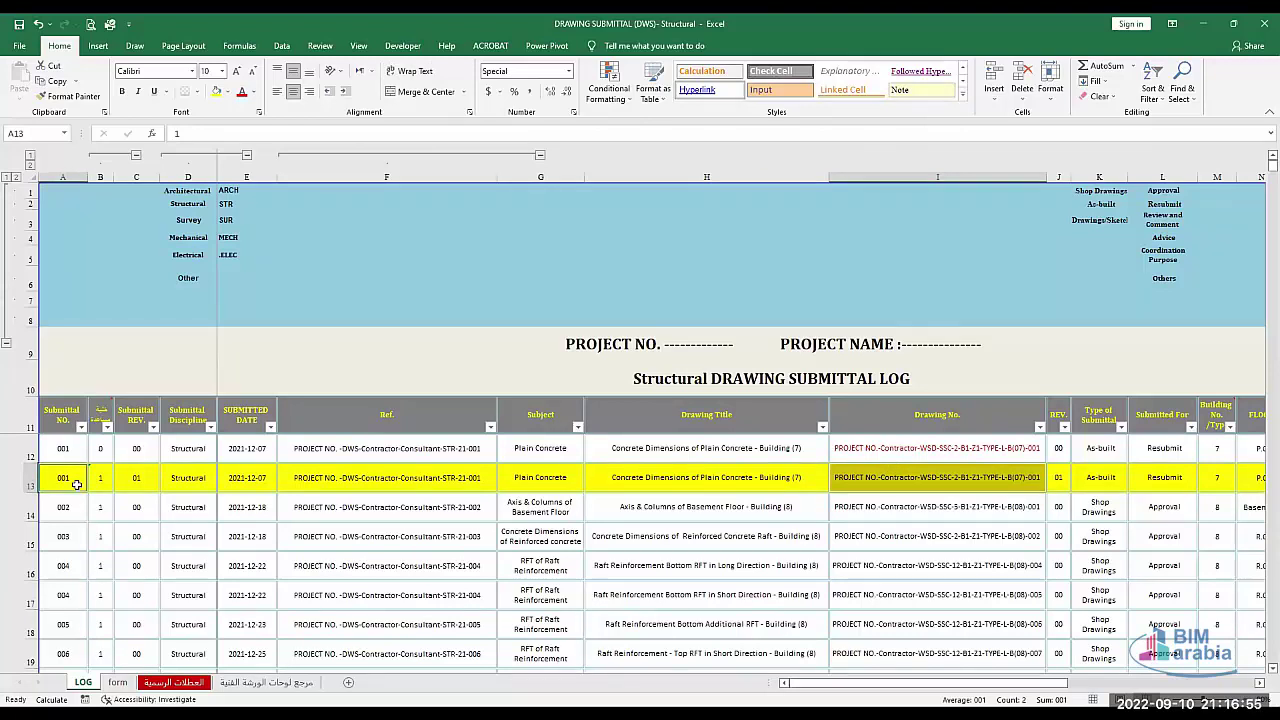
left_click(131, 478)
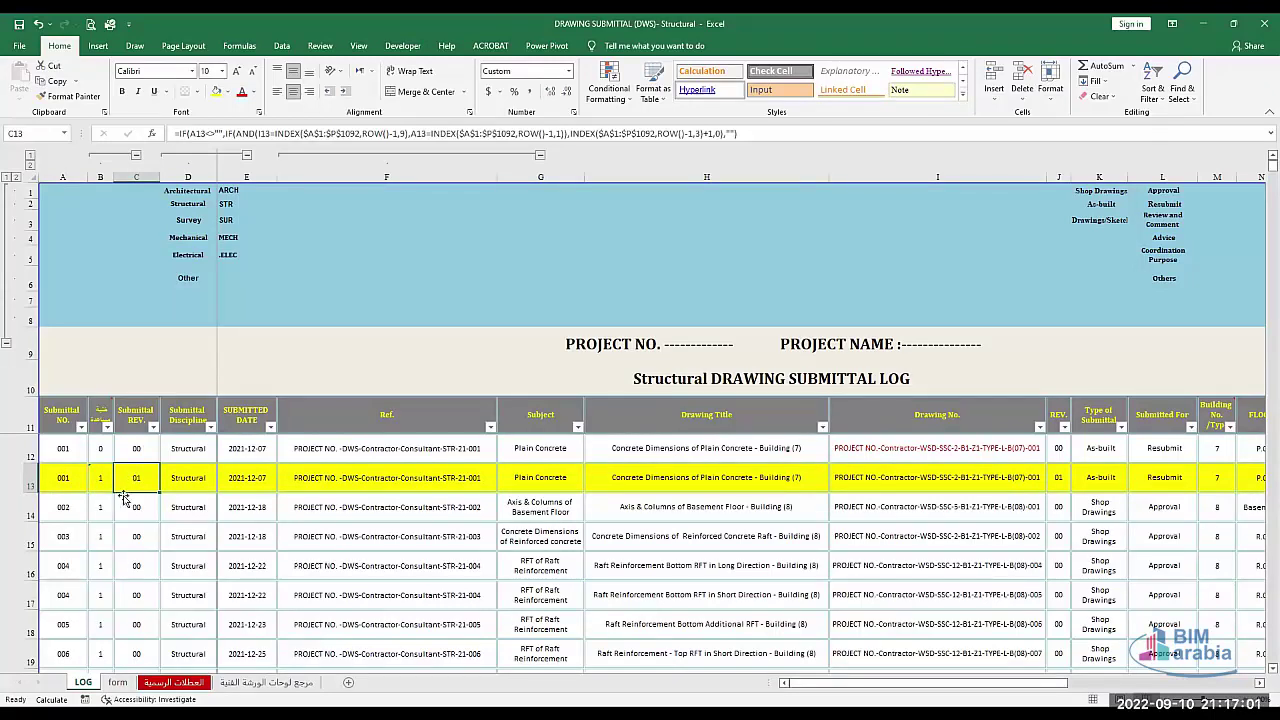
left_click(110, 478)
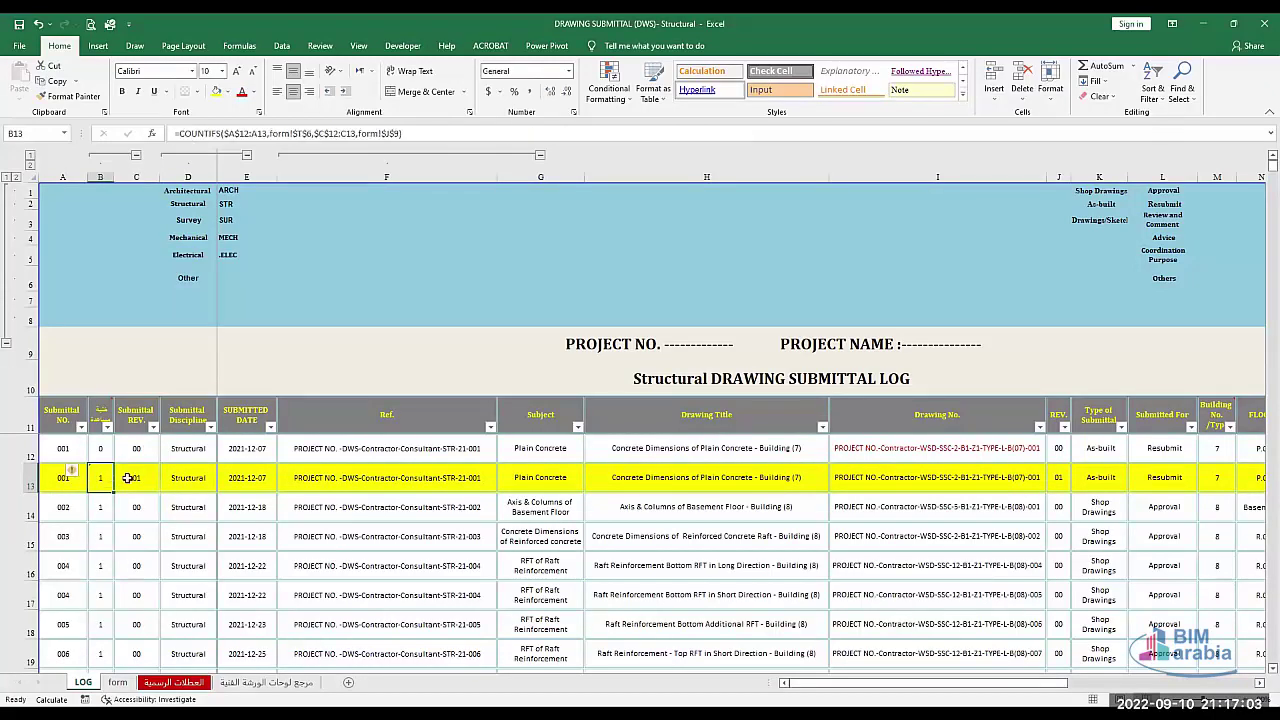
left_click(128, 478)
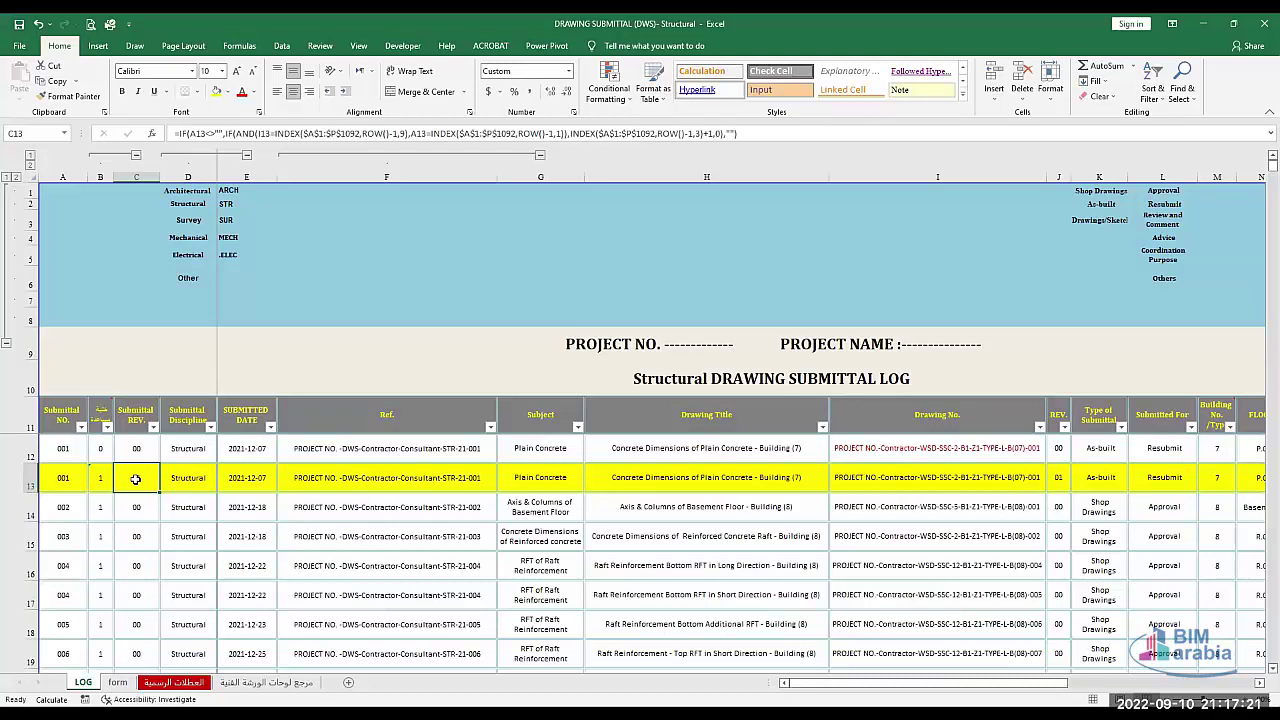
Check the Submittal Discipline options offered in D13 without changing the value.
left_click(176, 480)
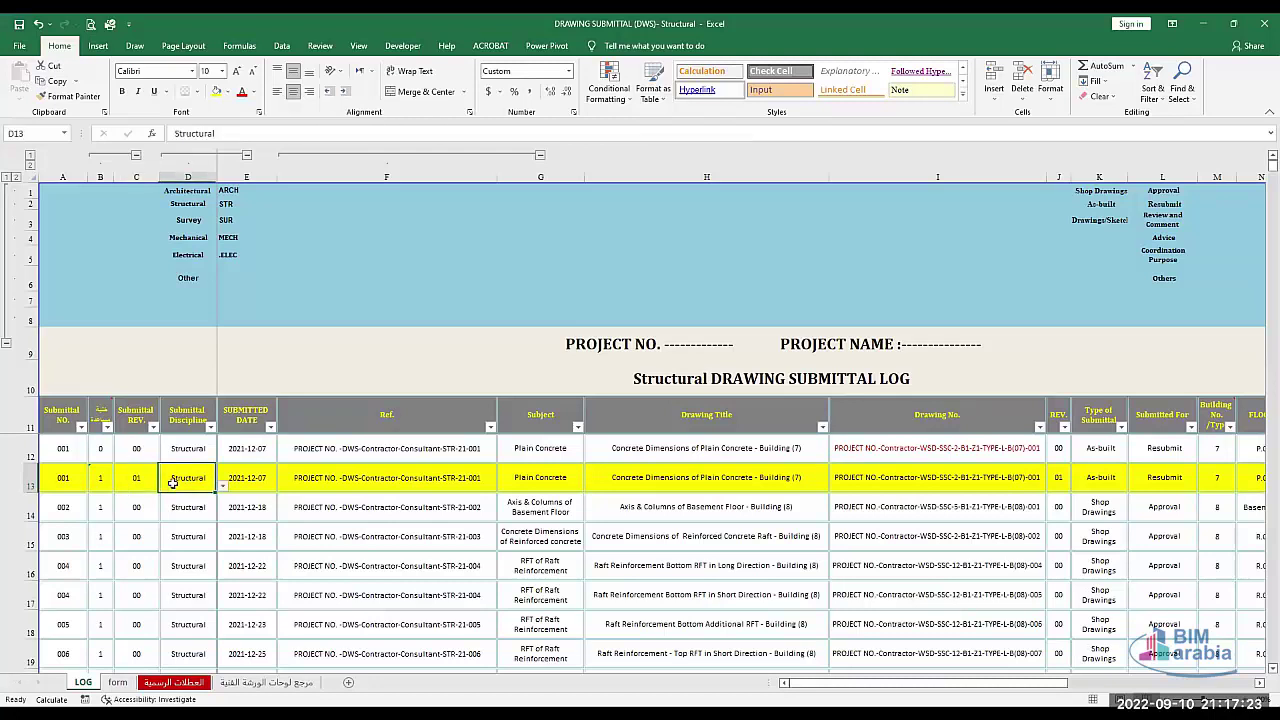
left_click(224, 486)
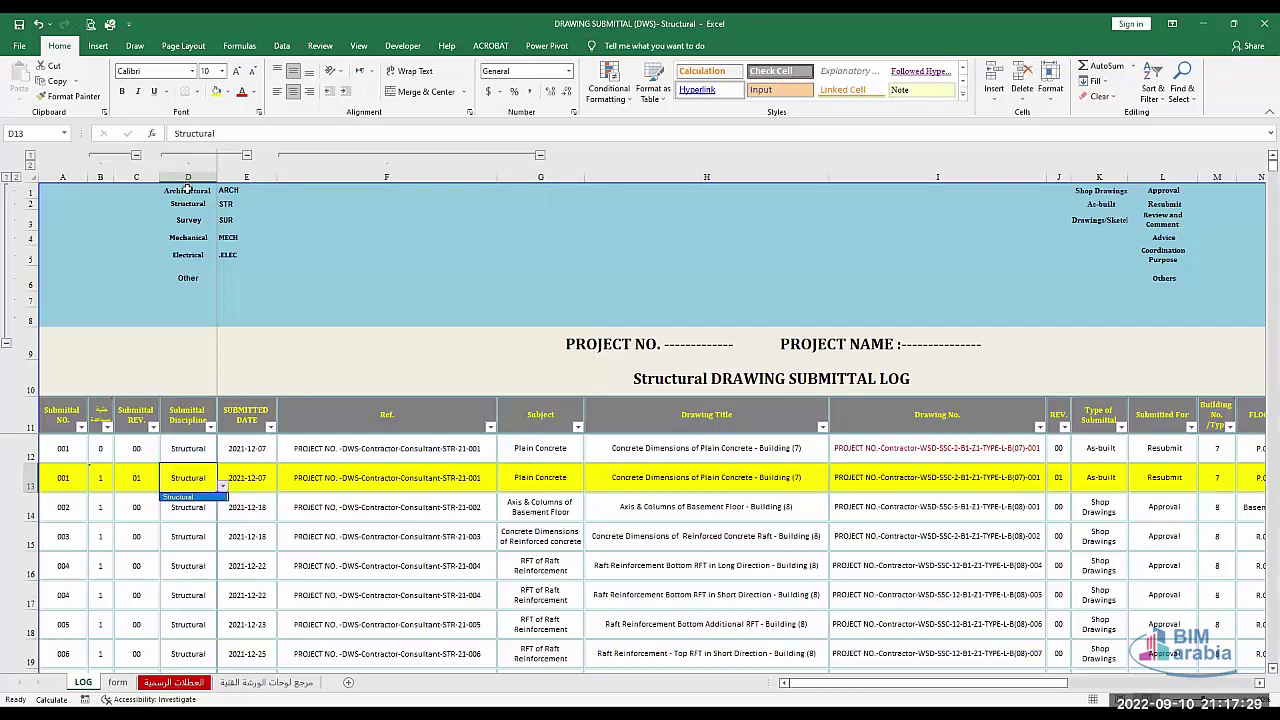
key("Escape")
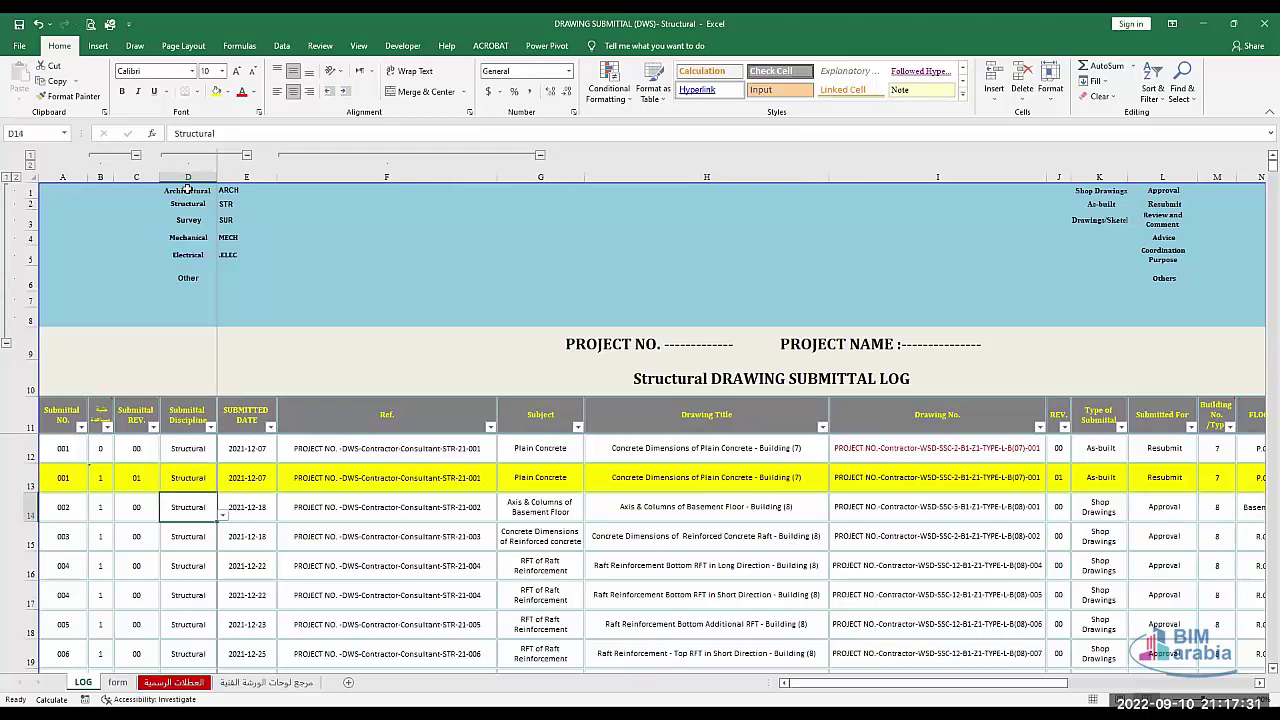
key("Up")
Try a List data validation rule on cell D1, then discard it without applying.
left_click(188, 195)
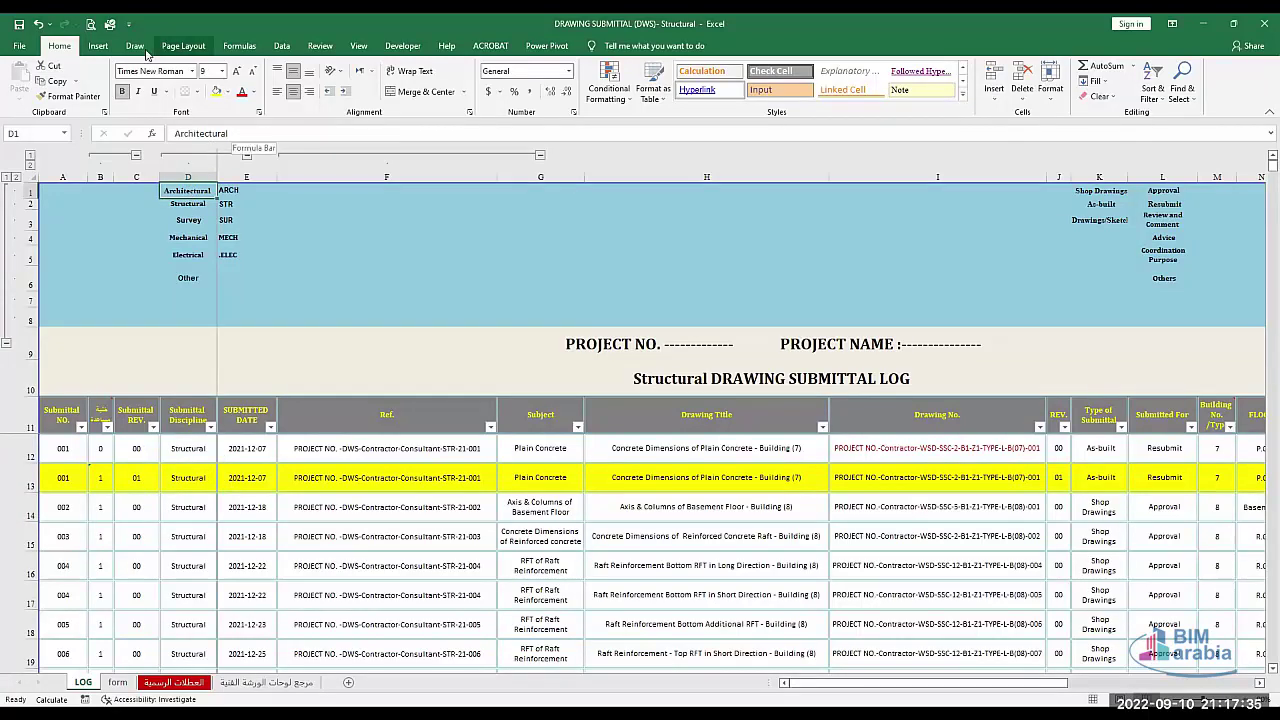
left_click(281, 46)
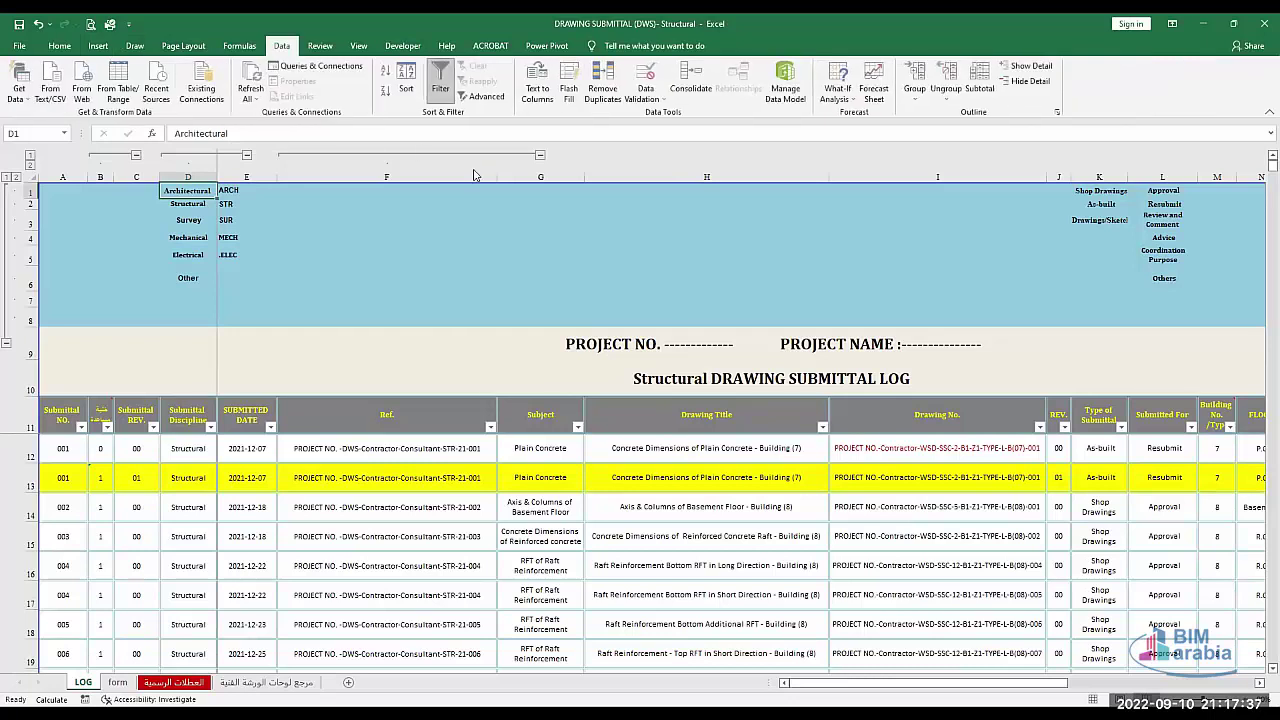
left_click(648, 97)
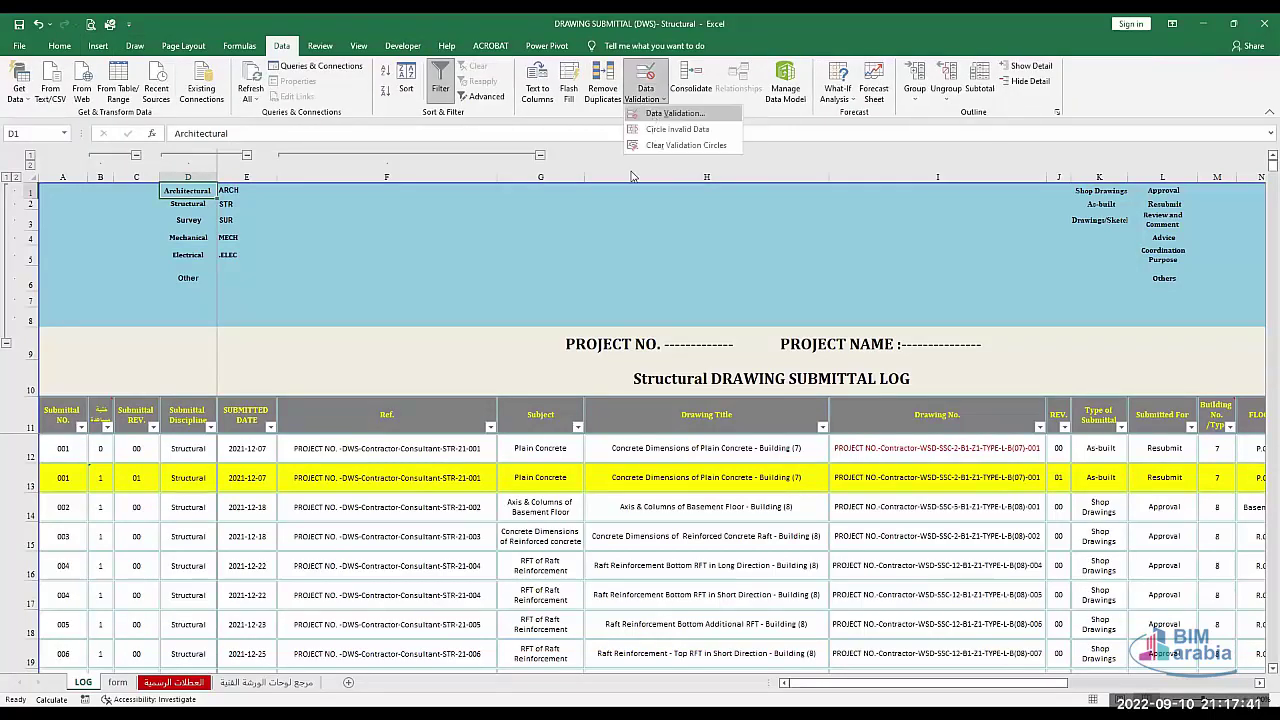
key("Return")
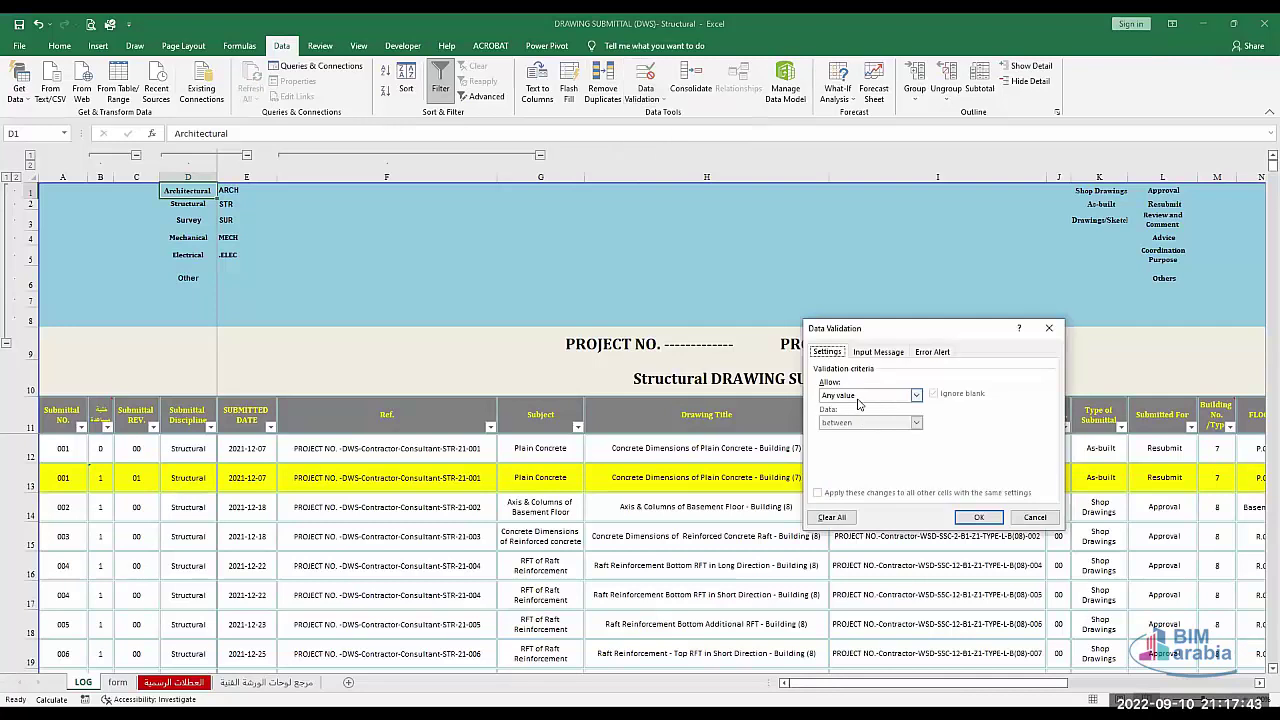
left_click(858, 398)
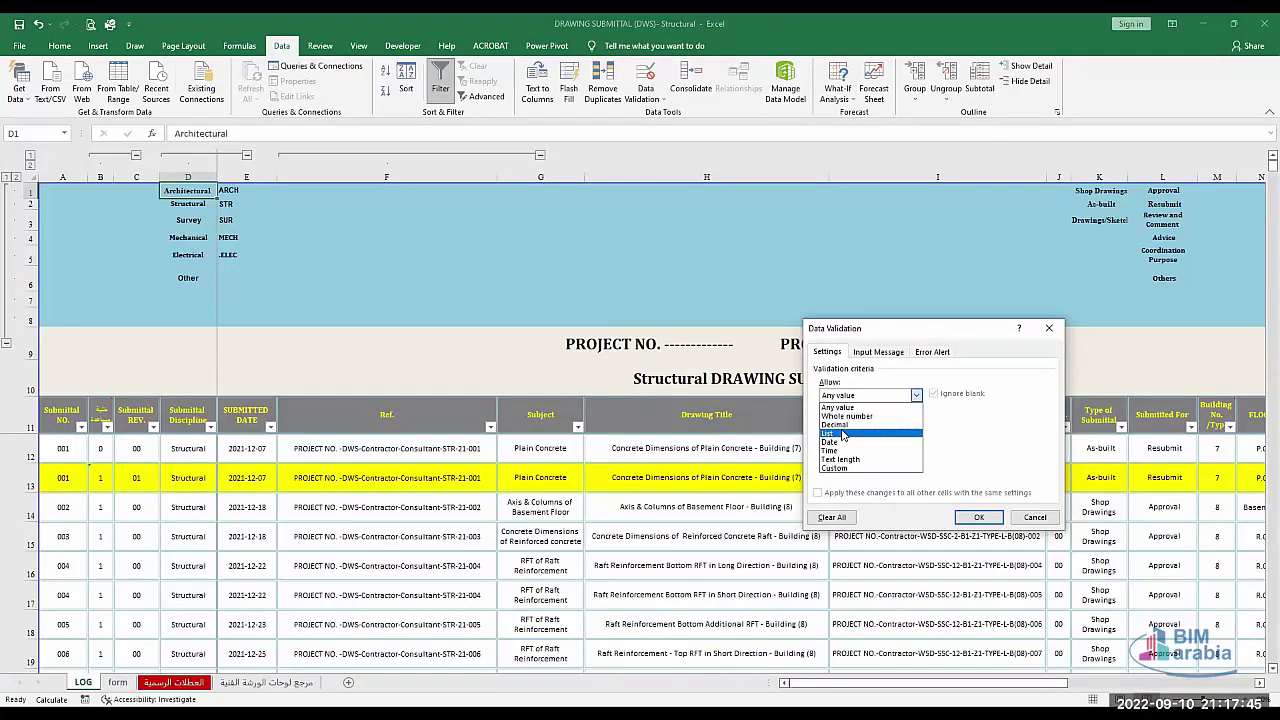
left_click(848, 433)
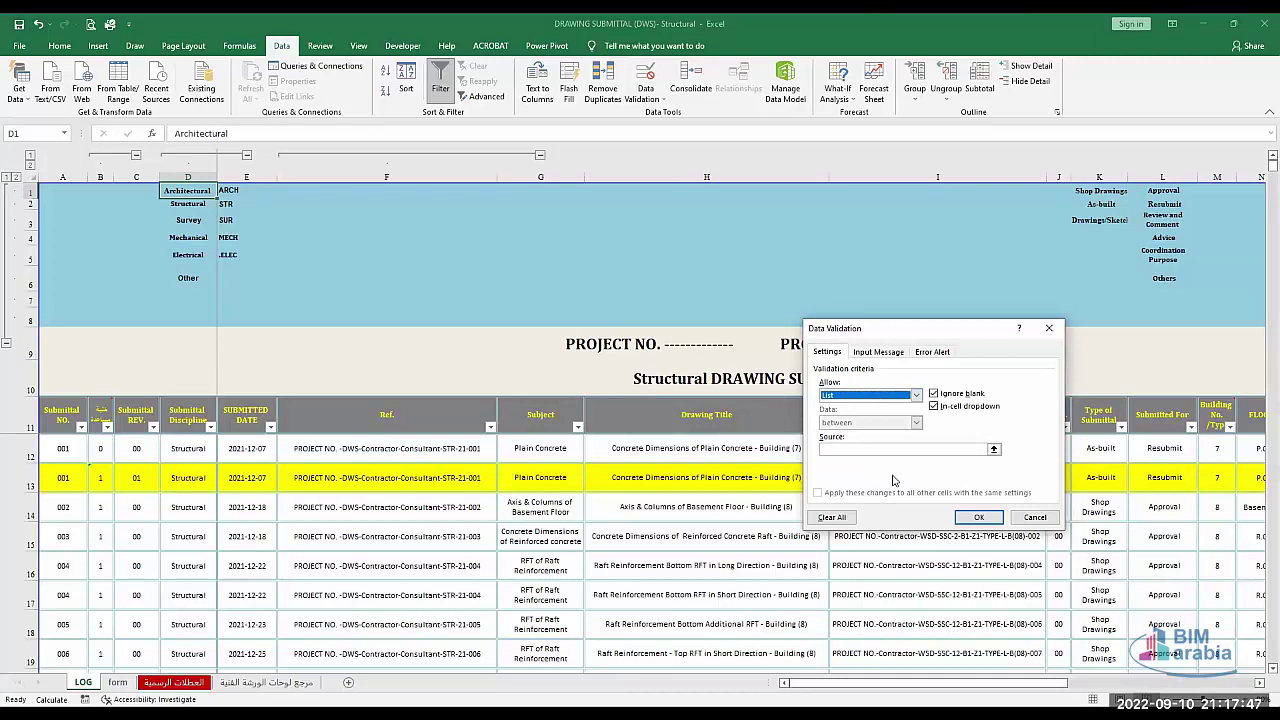
key("Escape")
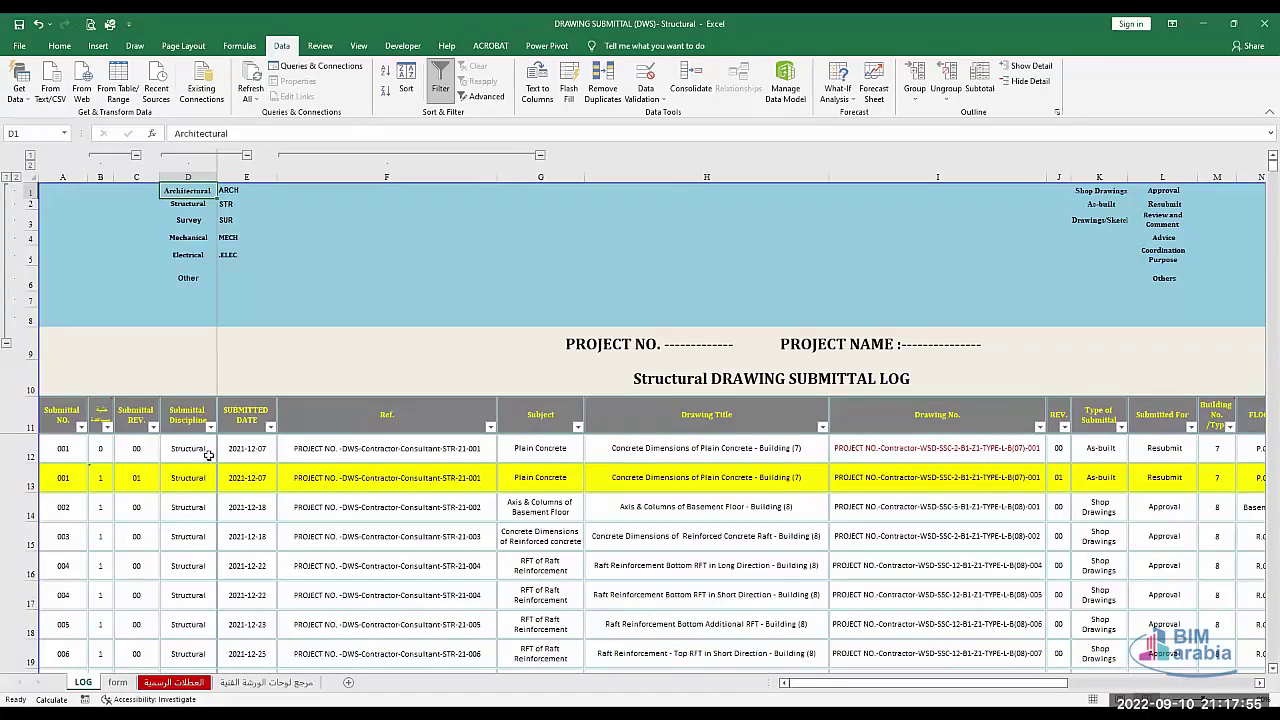
Review the submitted date and Ref. formula in row 13 together with the discipline names in the lookup table starting at D1.
left_click(236, 480)
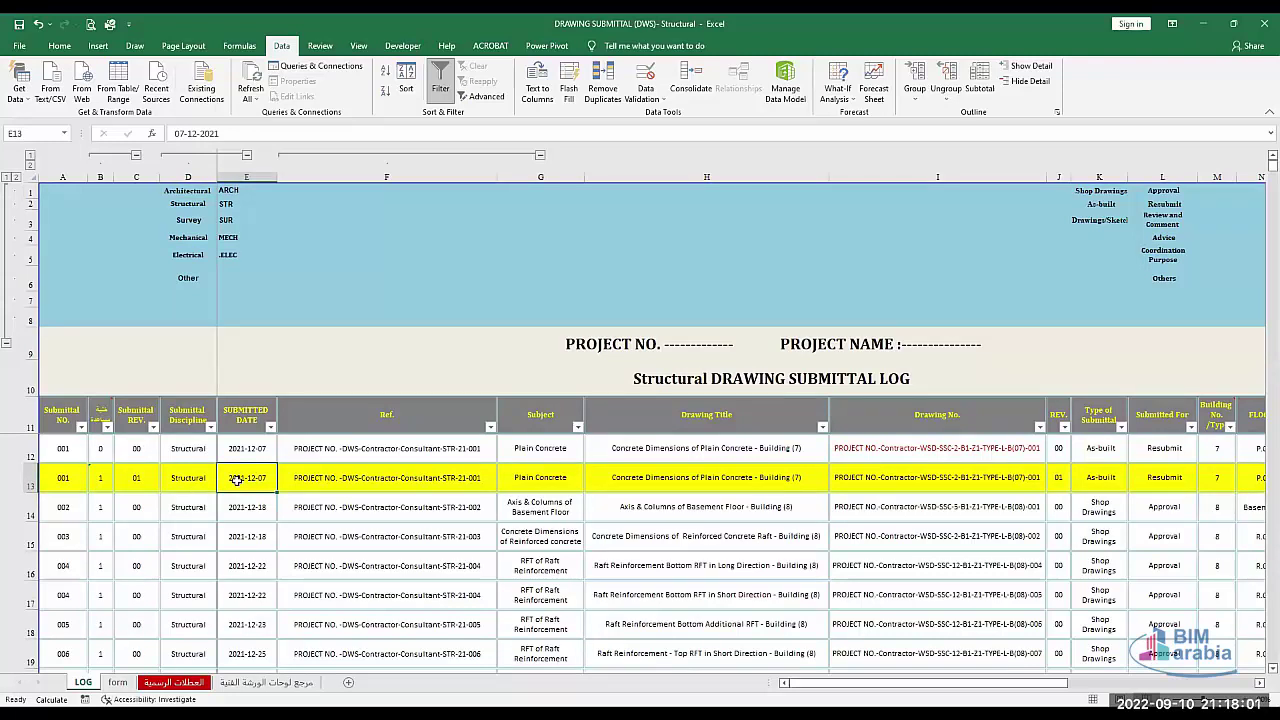
key("Right")
key("Left")
key("Right")
key("Left")
key("Right")
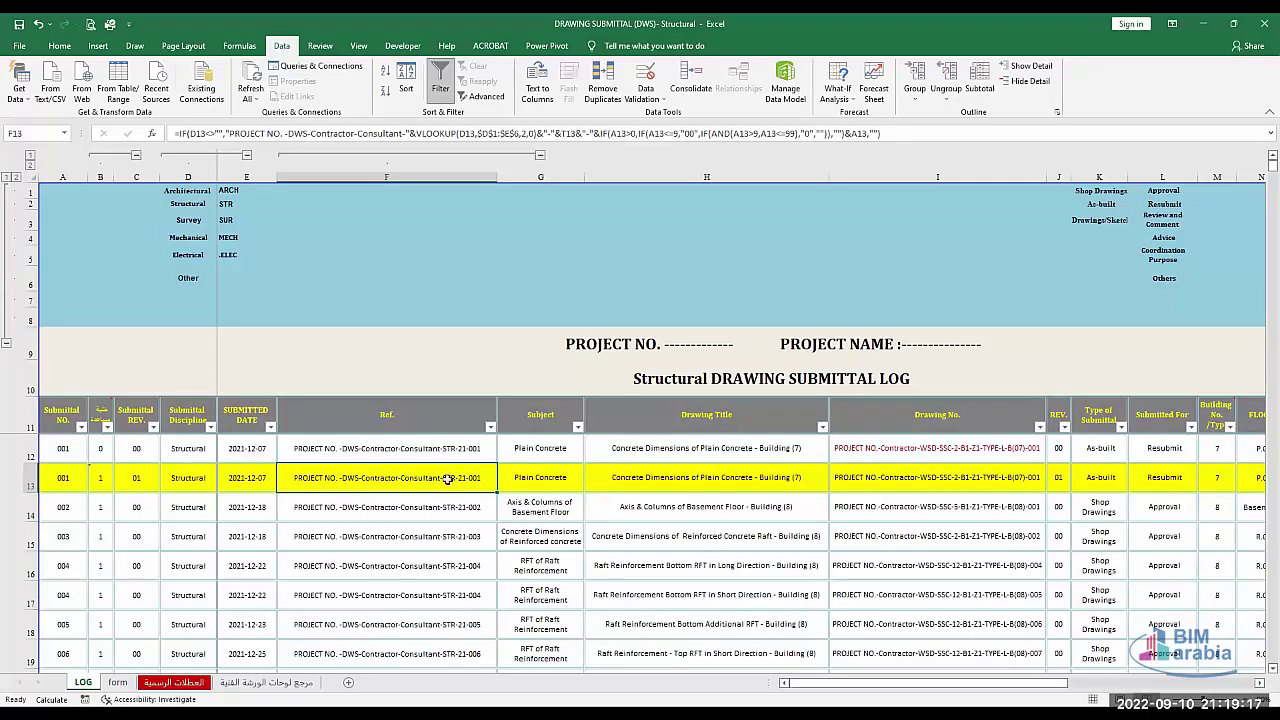
left_click(205, 191)
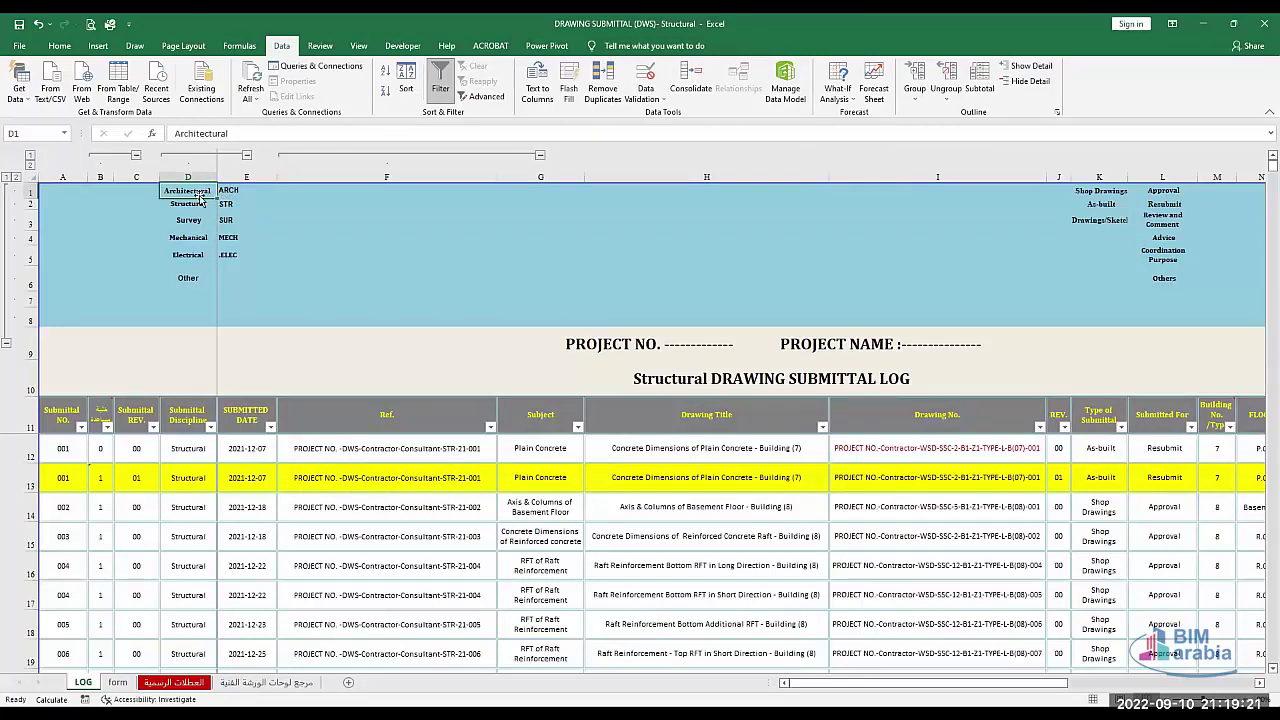
left_click(442, 477)
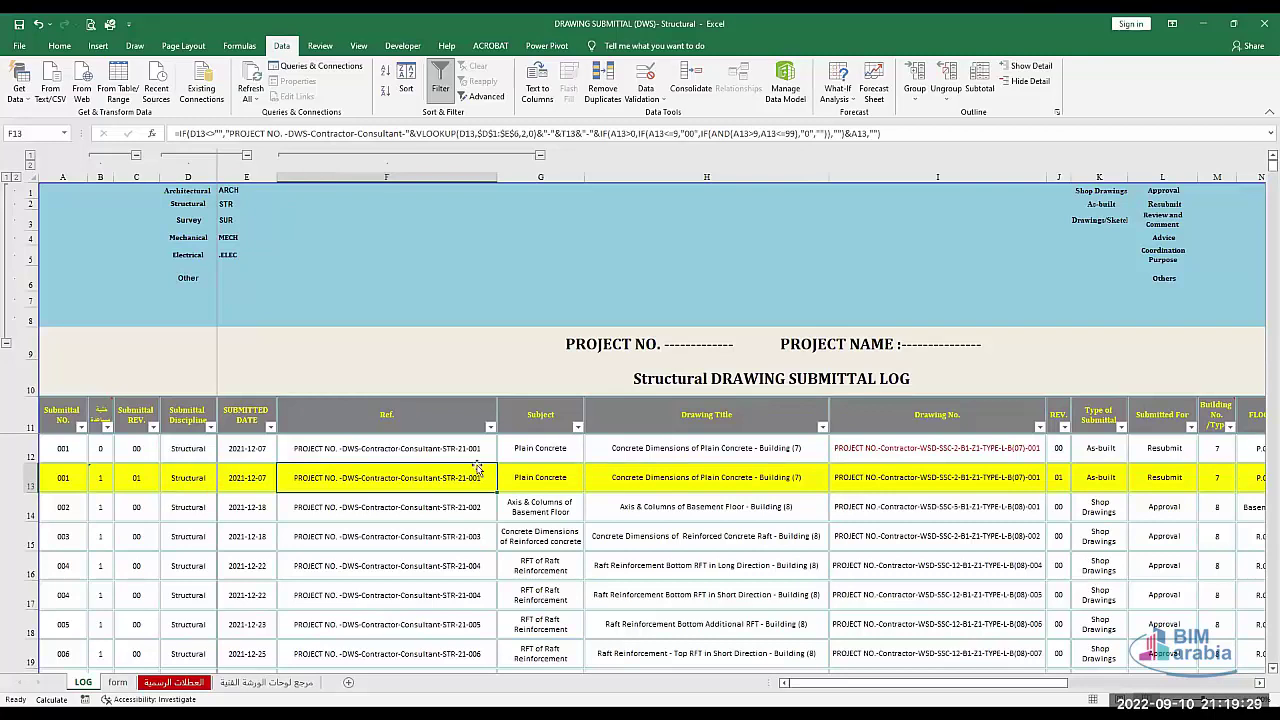
Examine the VLOOKUP lookup value, table array, column index and the T13 reference in the F13 formula, then leave it without editing.
left_click(461, 134)
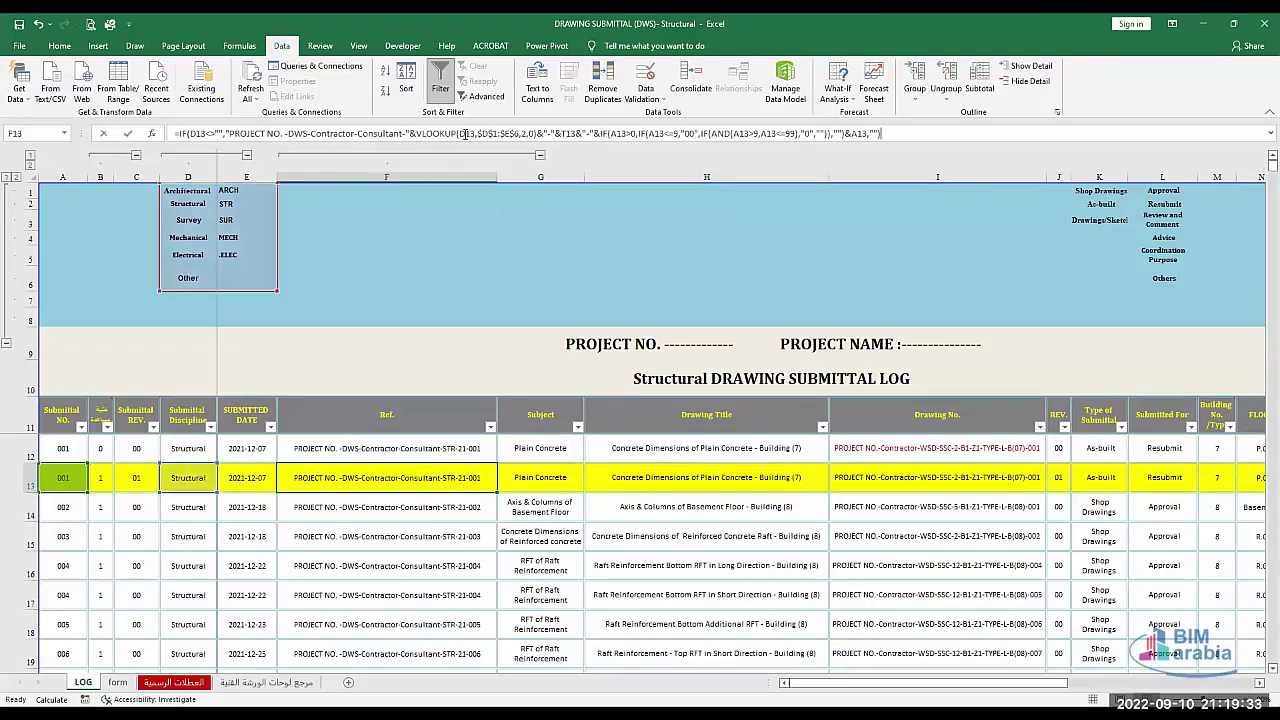
double_click(465, 134)
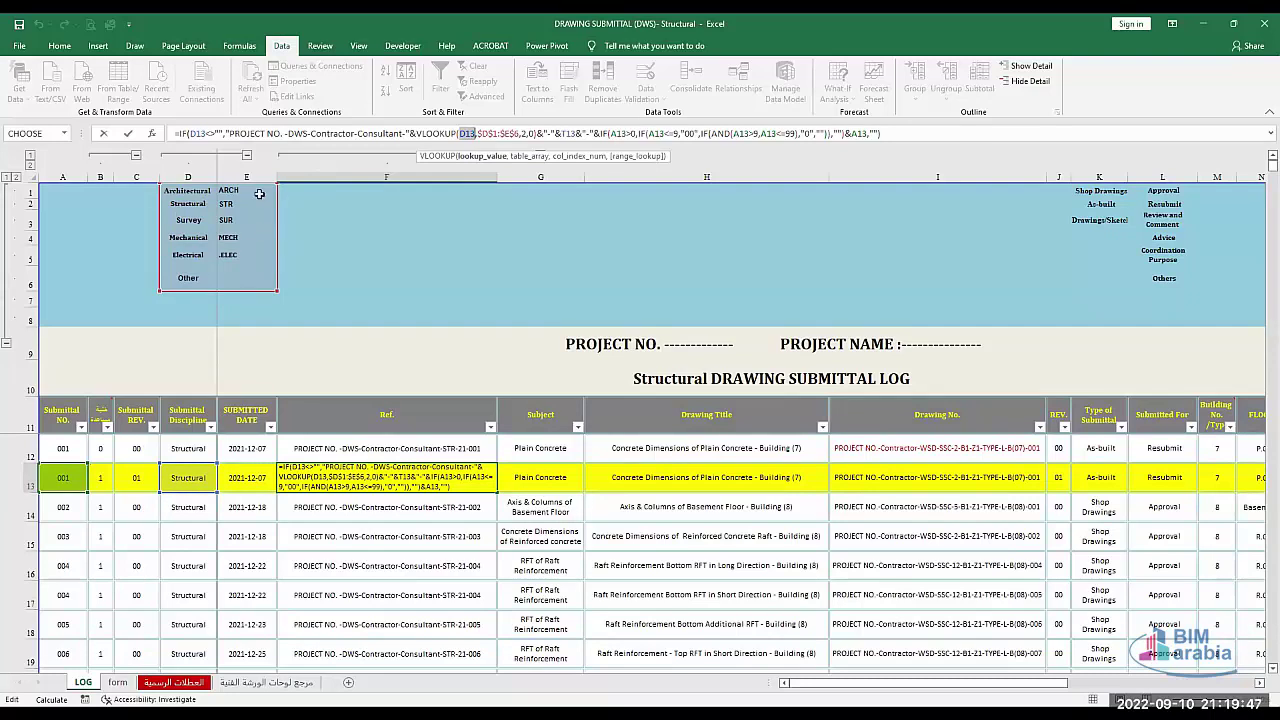
left_click(522, 157)
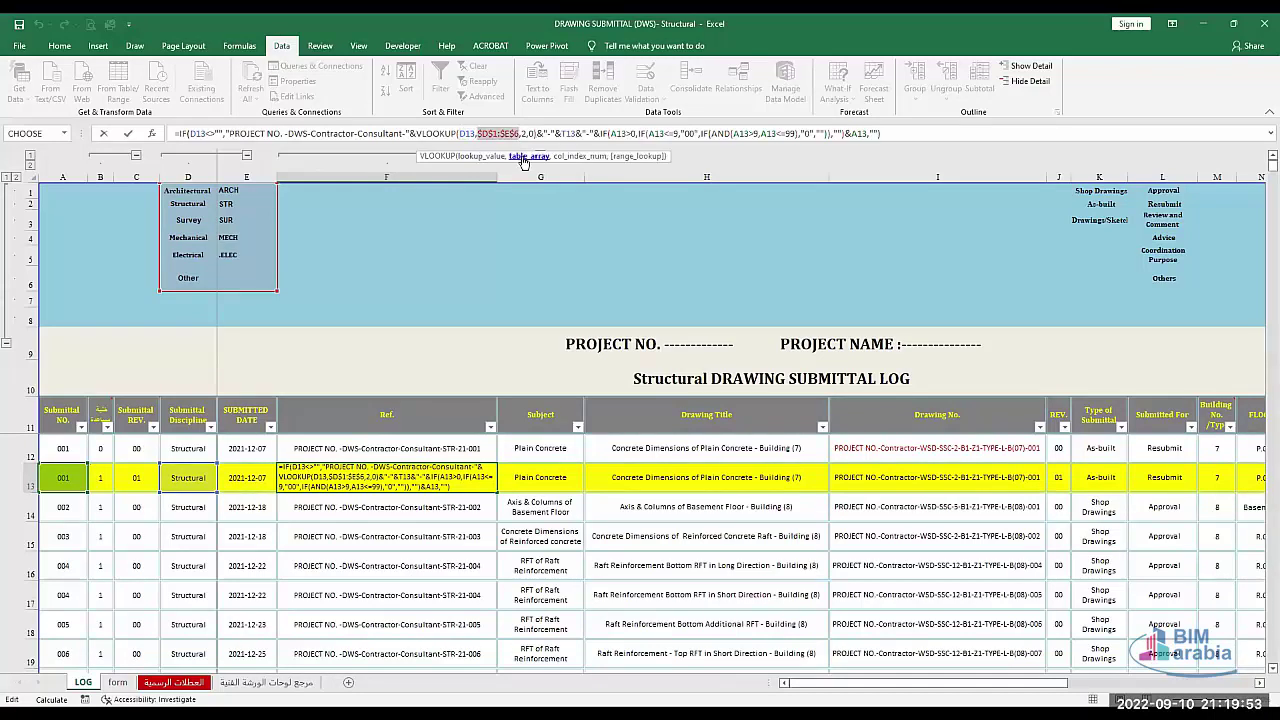
left_click(577, 157)
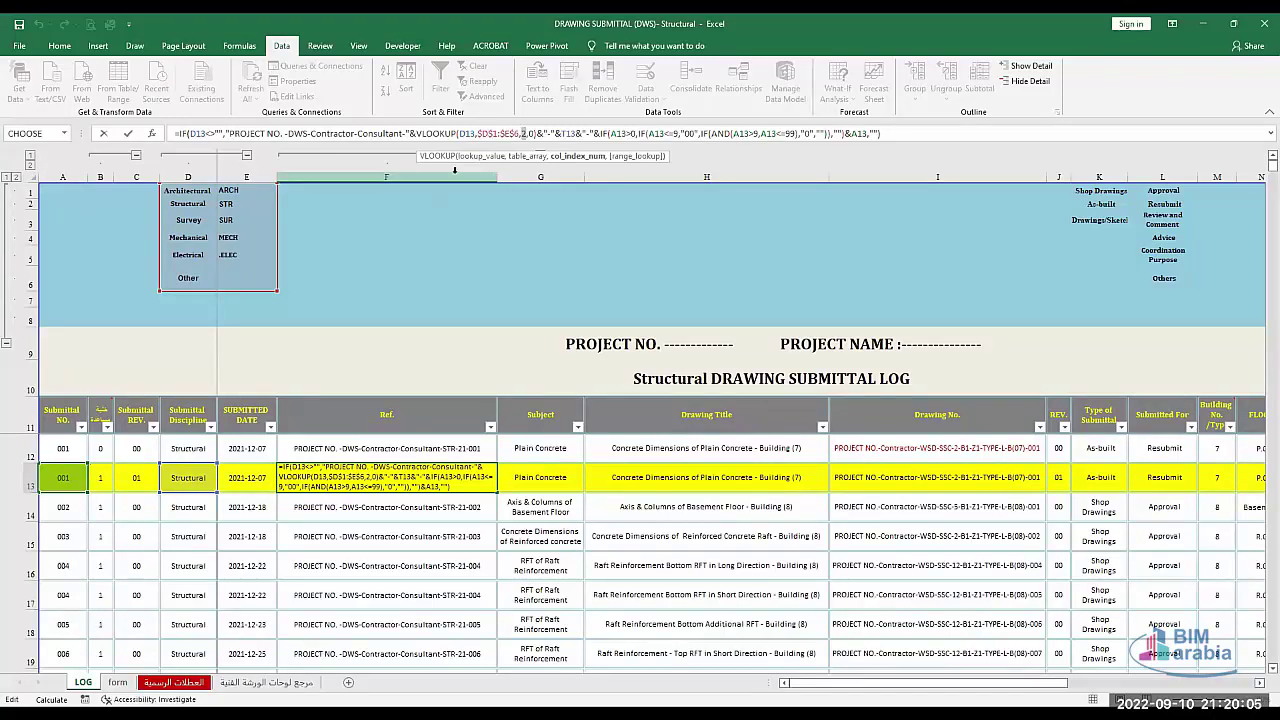
double_click(566, 134)
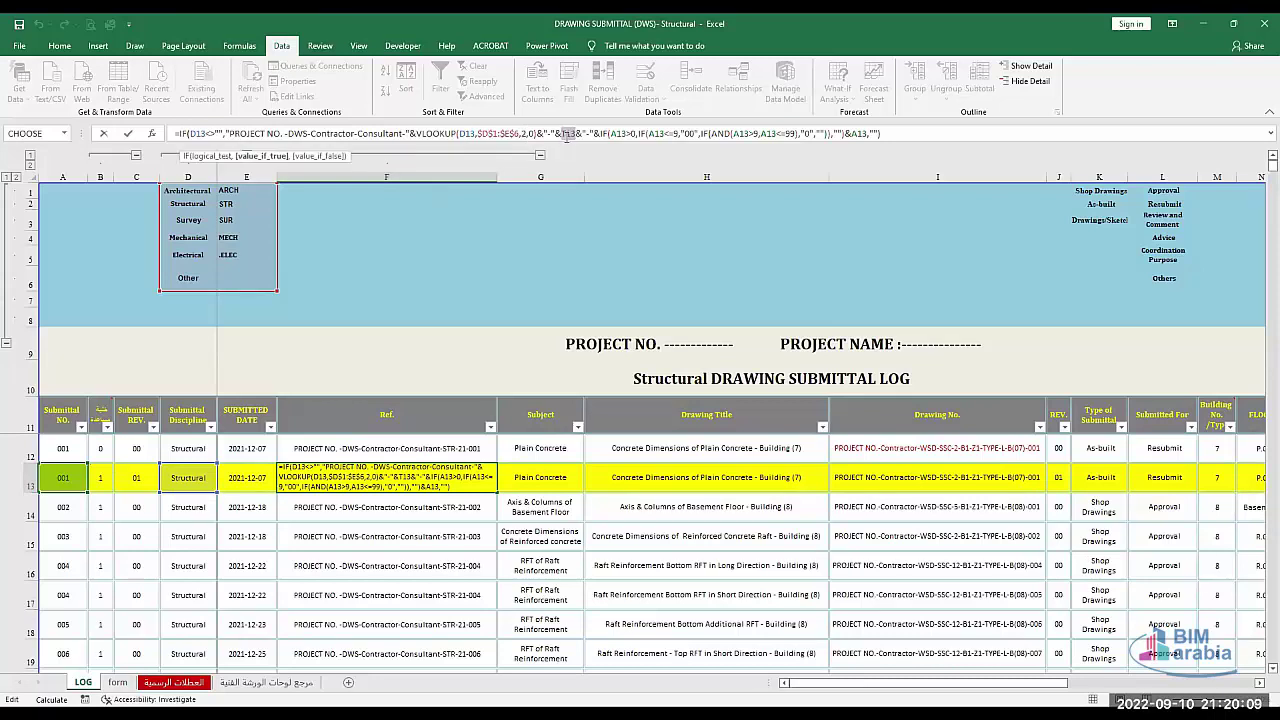
key("Escape")
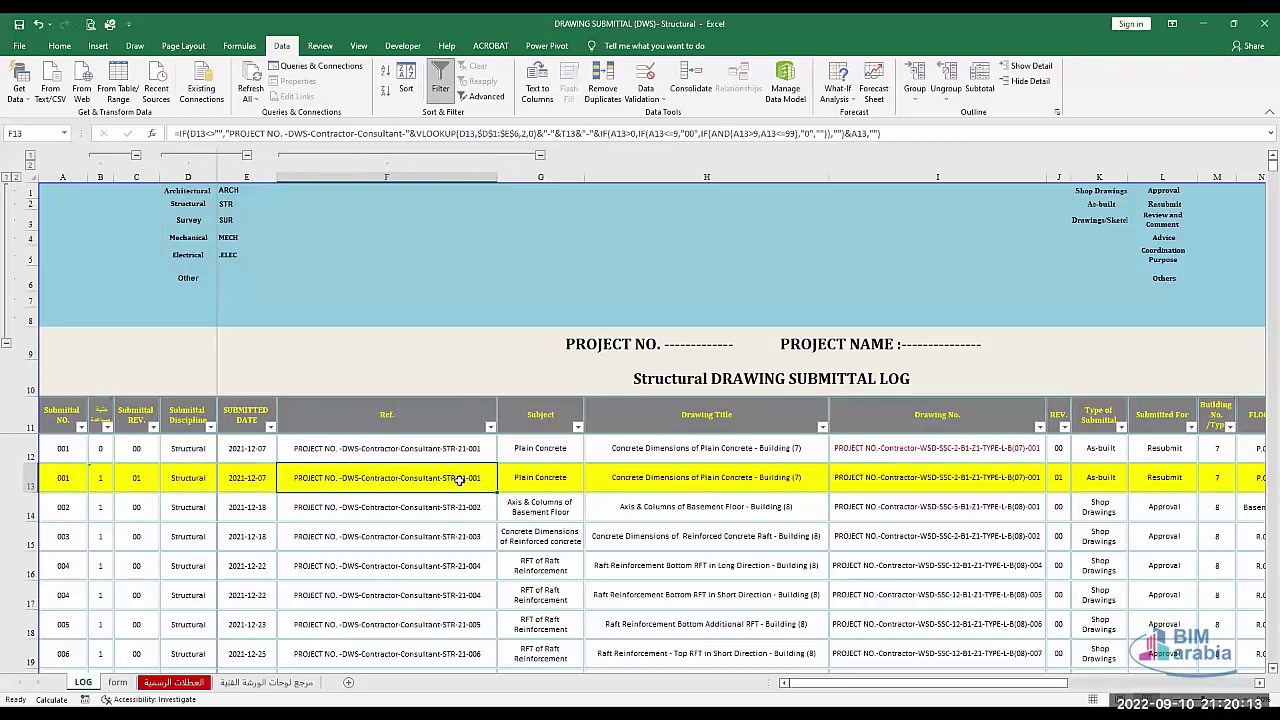
Check the row 13 entries beside the Ref. and locate the T13 reference in the F13 formula without editing it.
key("Right")
key("Right")
key("Right")
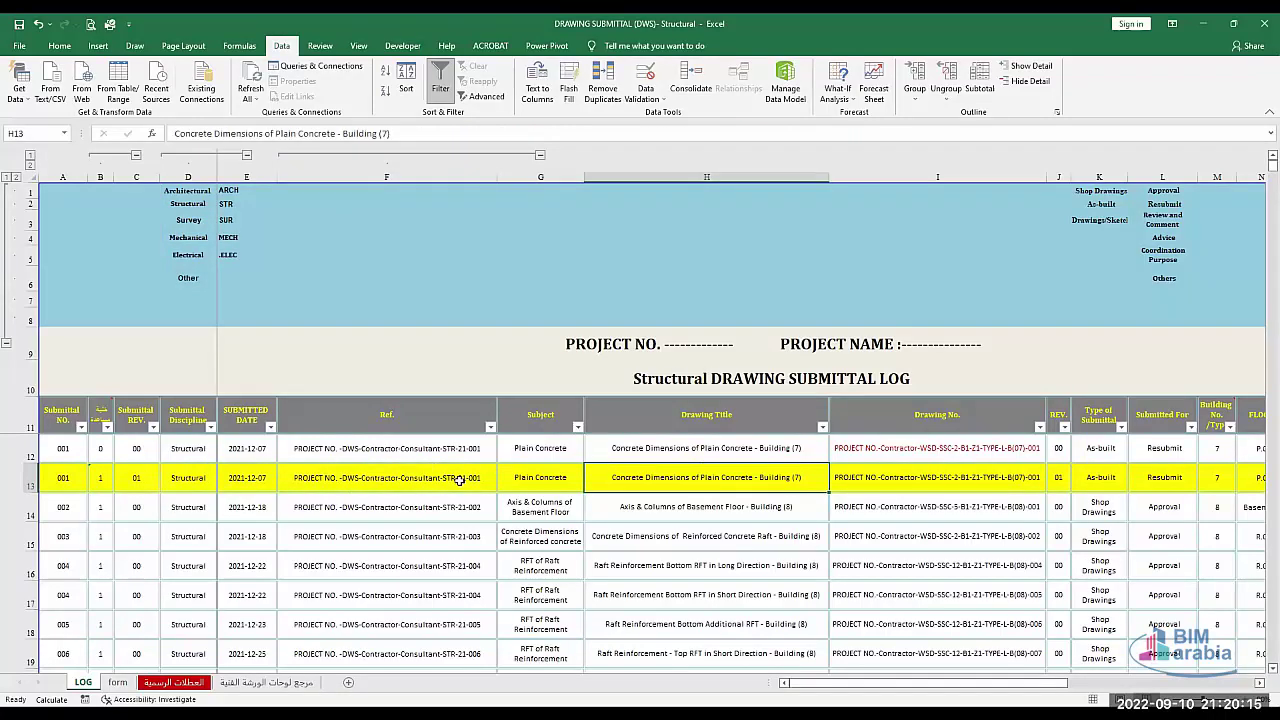
key("Right")
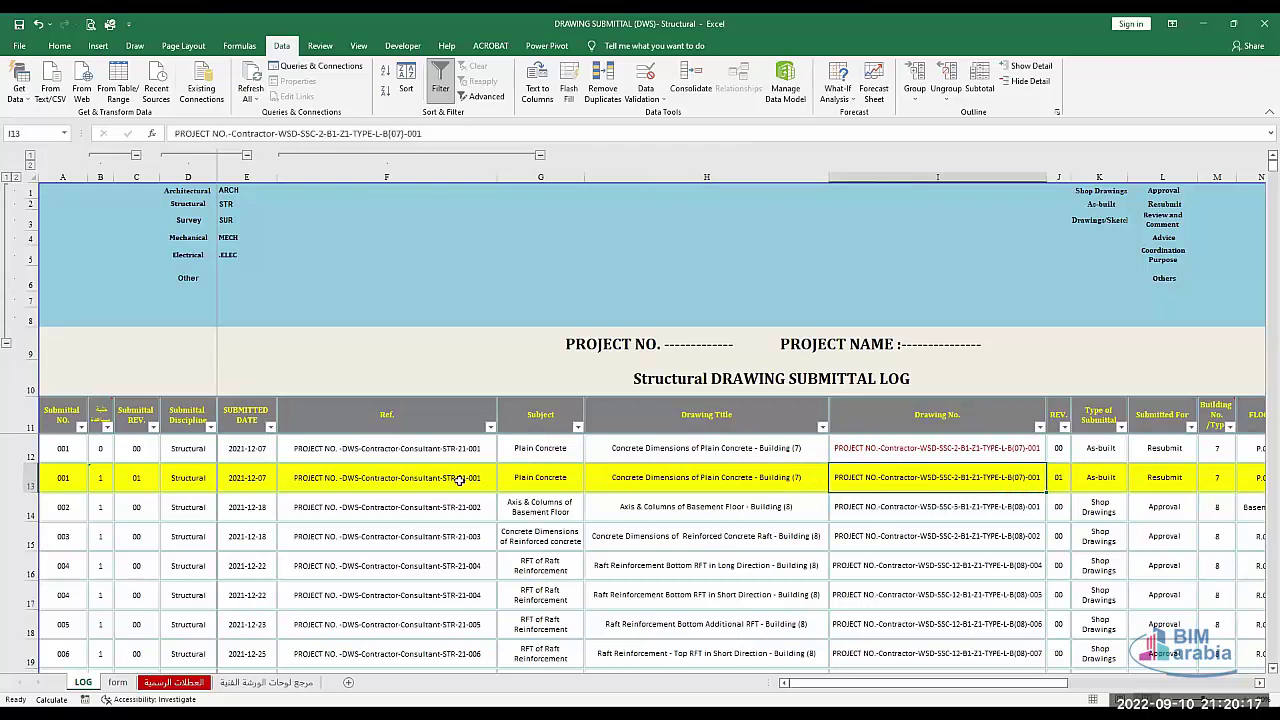
left_click(405, 475)
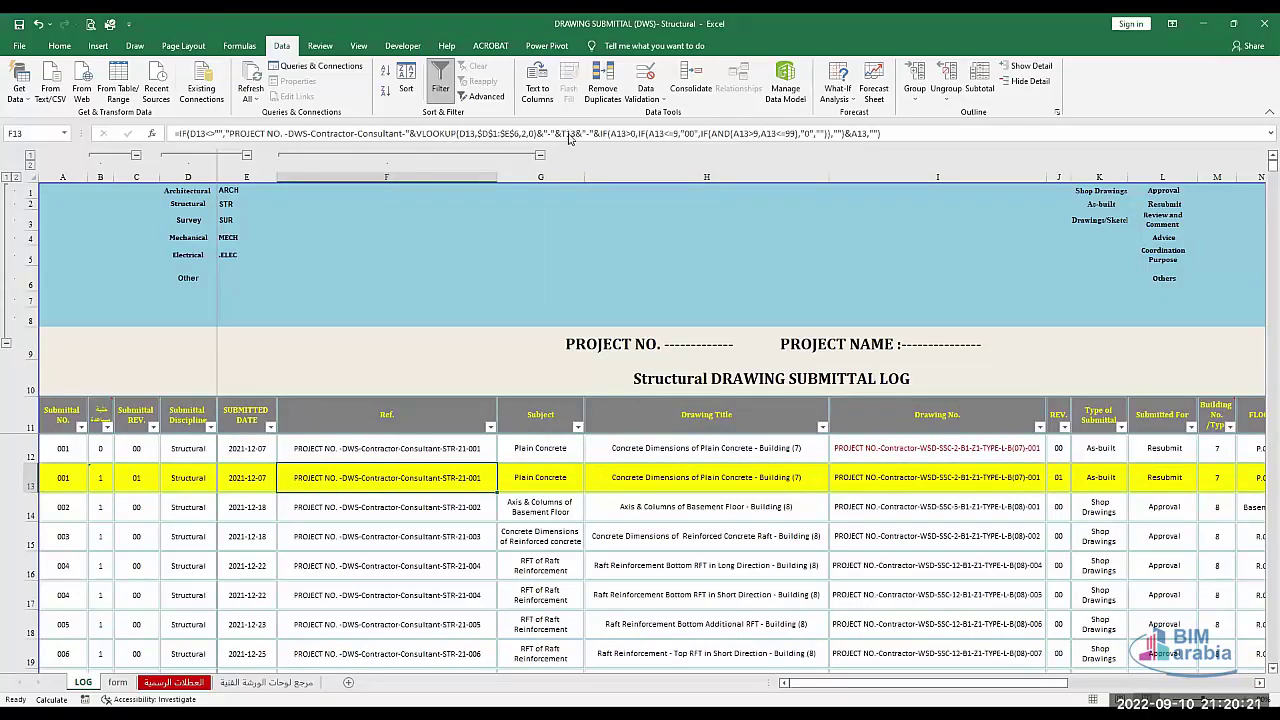
left_click(568, 133)
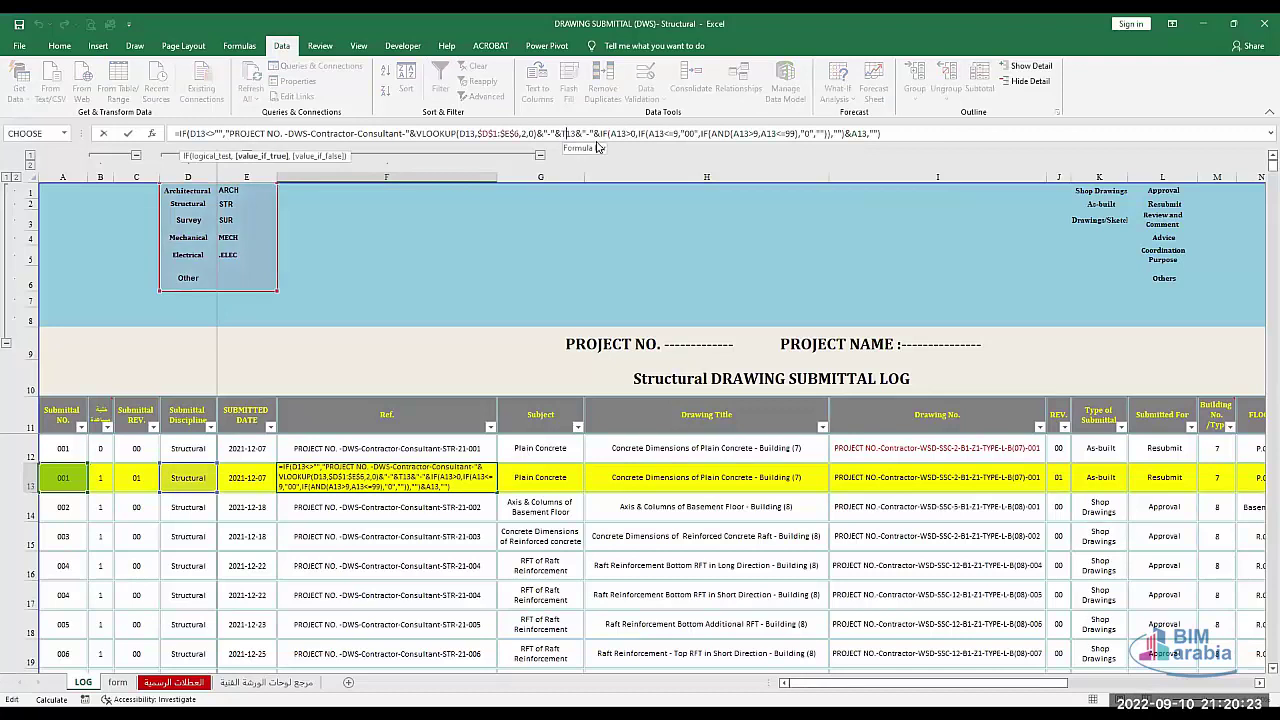
key("Escape")
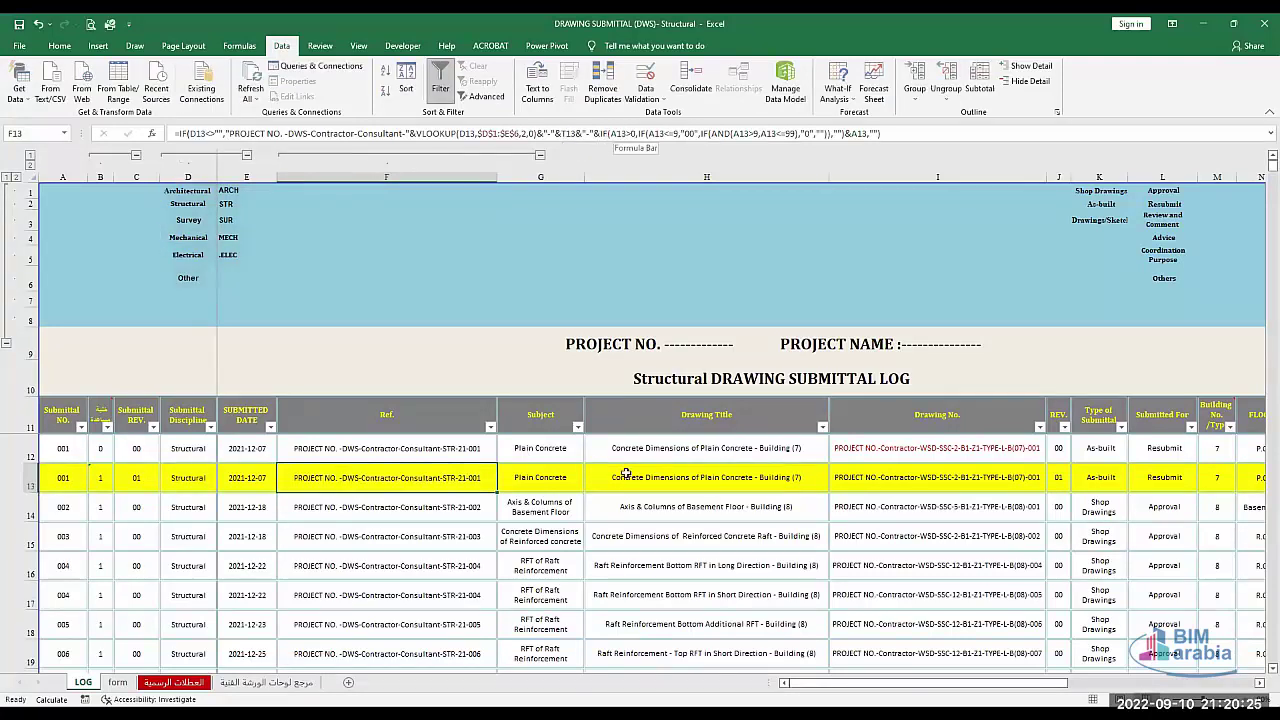
Examine the YEAR formula in T13 that feeds the Ref. formula, and return to F13.
key("Right")
key("Right")
key("Right")
key("Right")
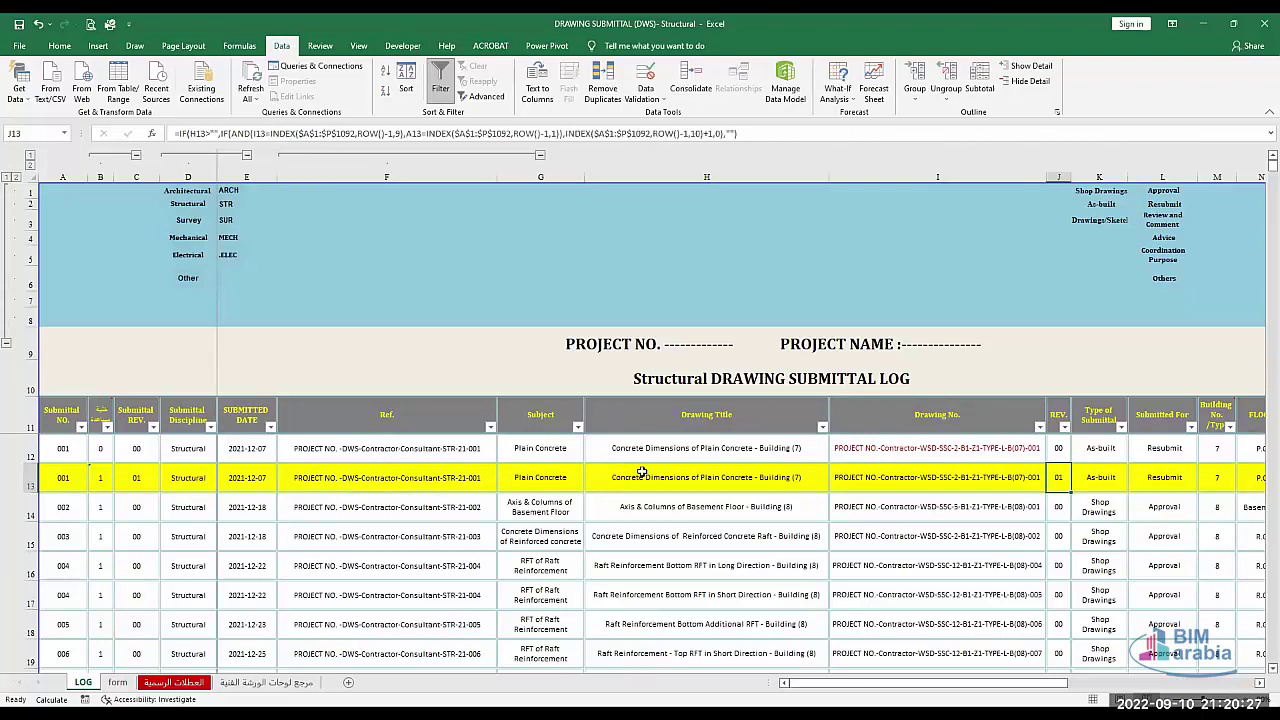
key("Right")
key("Right")
key("Right")
key("Right")
key("Right")
key("Right")
key("Right")
key("Right")
key("Right")
key("Right")
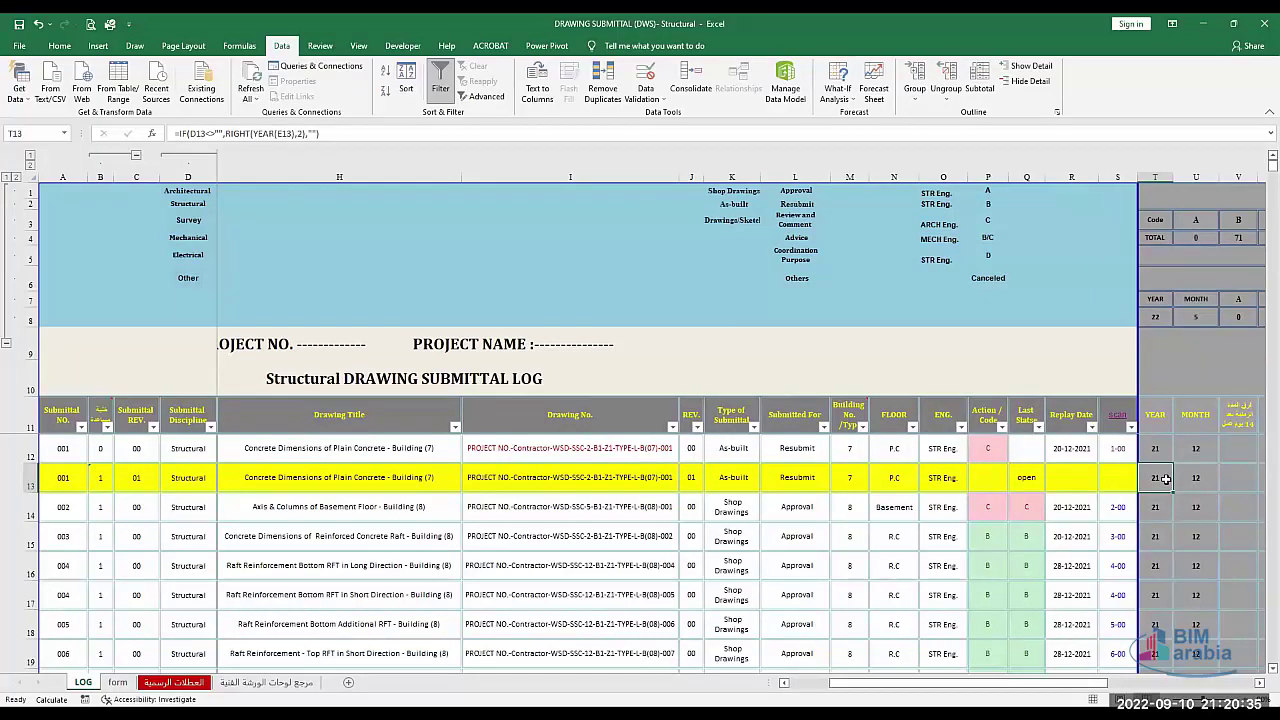
key("Left")
key("Left")
key("Left")
key("Left")
key("Left")
key("Left")
key("Left")
key("Left")
key("Left")
key("Left")
key("Left")
key("Left")
key("Left")
key("Left")
key("Left")
key("Left")
key("Left")
key("Left")
key("Left")
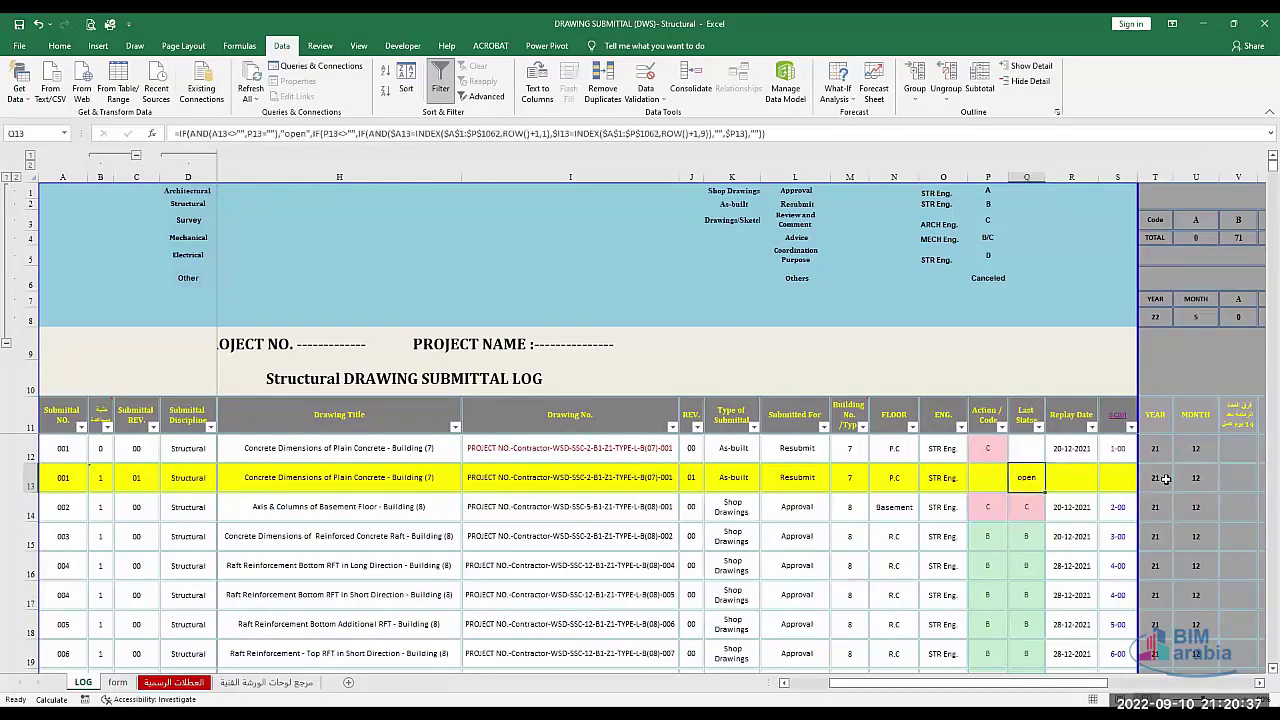
key("Right")
key("Right")
key("Right")
key("Right")
key("Right")
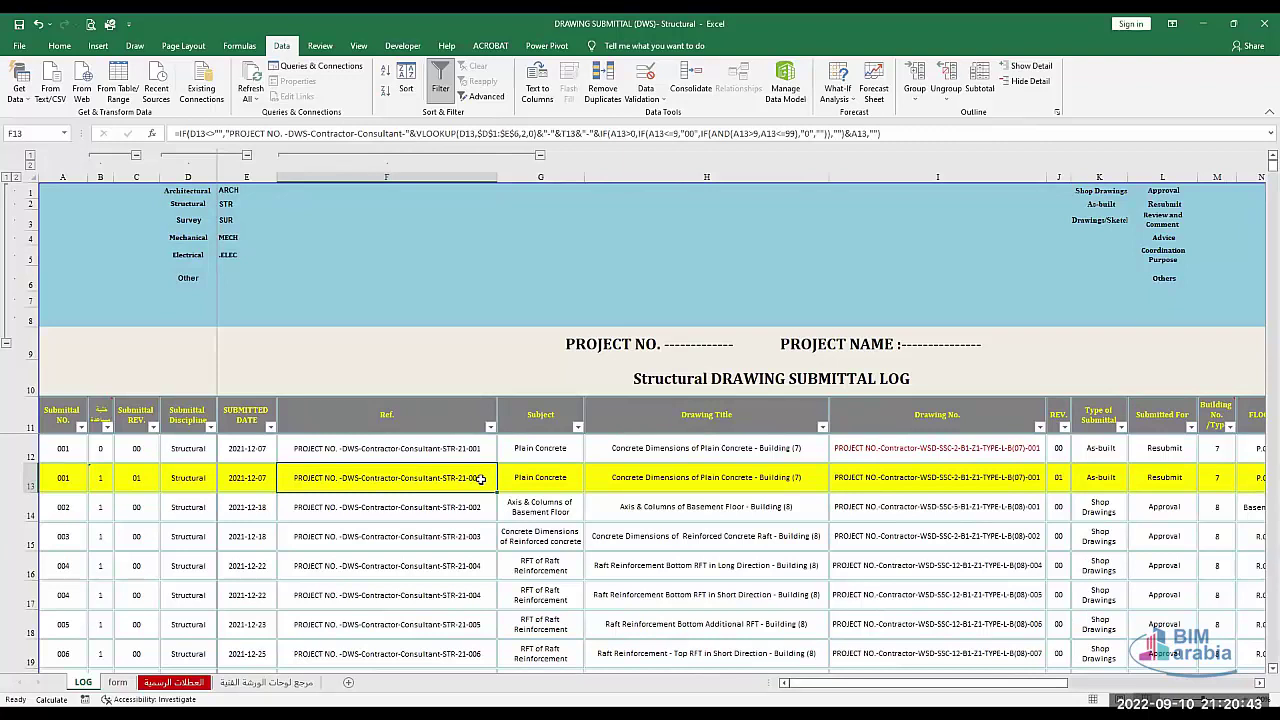
Examine the nested IF part of the F13 formula that pads the submittal number in A13 with zeros, leaving it unedited.
left_click(72, 483)
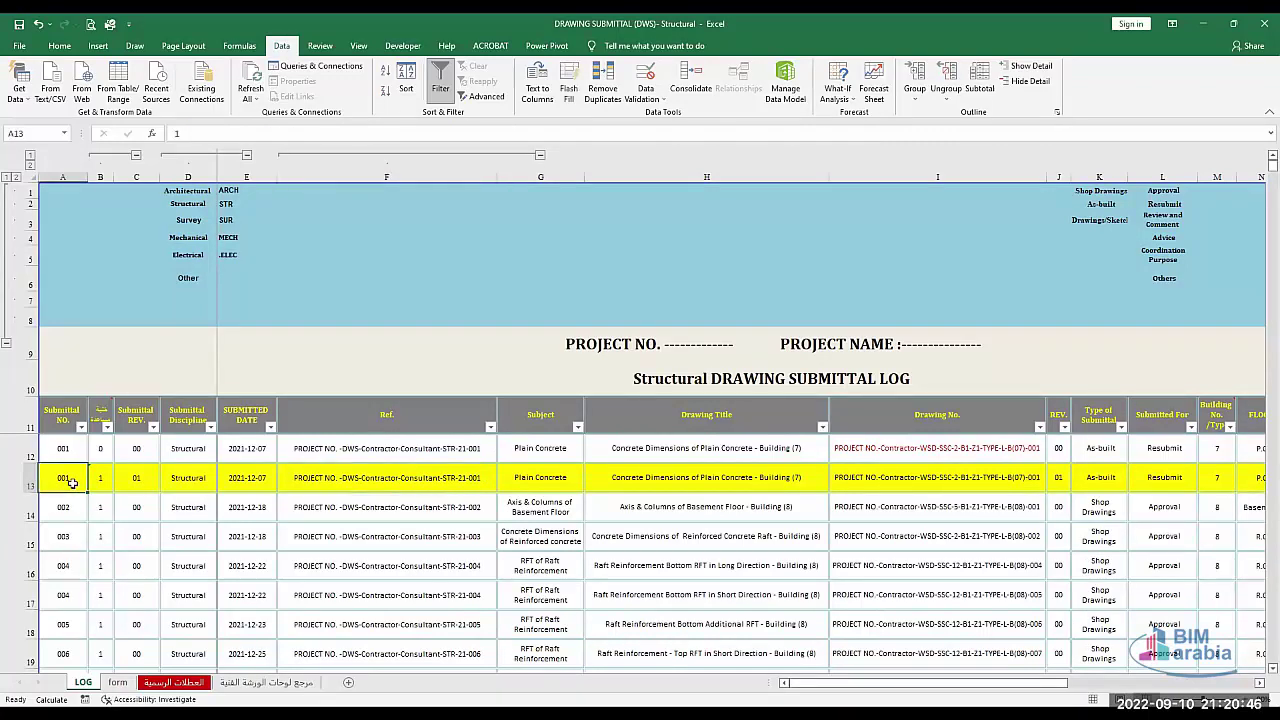
left_click(480, 485)
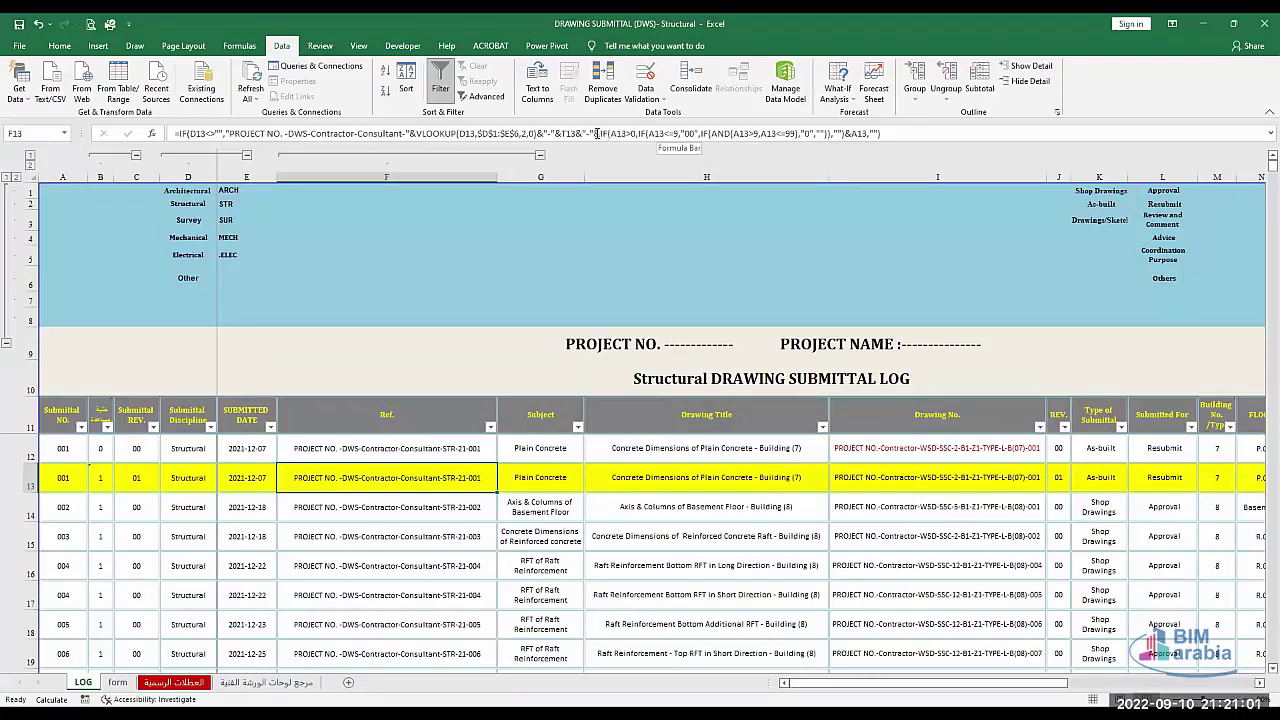
key("F2")
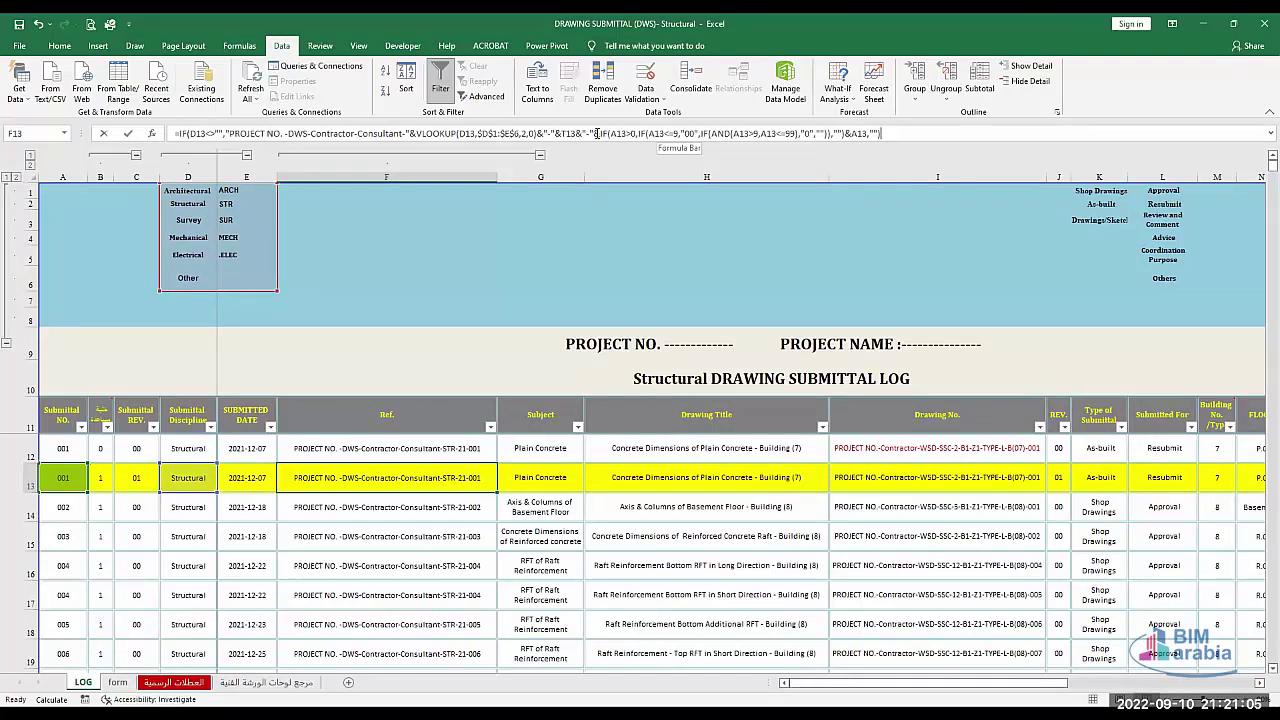
left_click(597, 133)
key("ctrl+shift+Right")
key("ctrl+shift+Right")
key("ctrl+shift+Right")
key("ctrl+shift+Right")
key("ctrl+shift+Right")
key("ctrl+shift+Right")
key("ctrl+shift+Right")
key("ctrl+shift+Right")
key("shift+Right")
key("shift+Right")
key("shift+Right")
key("shift+Right")
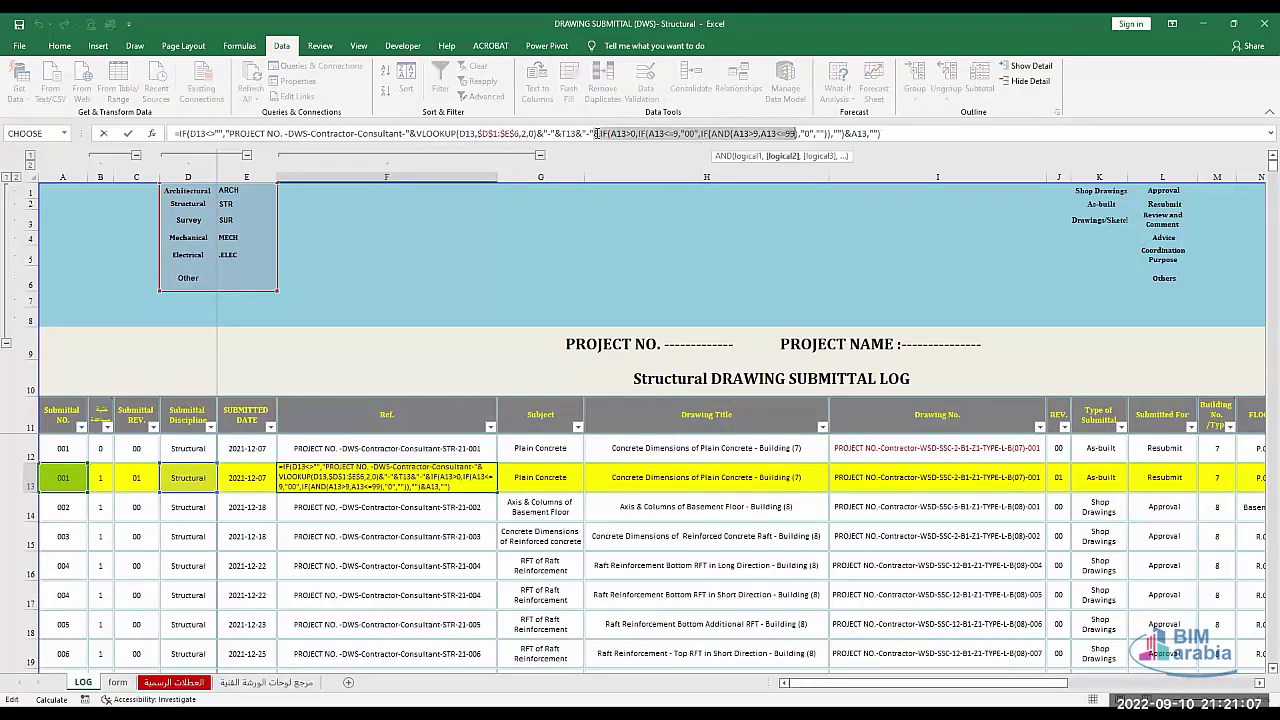
key("shift+Right")
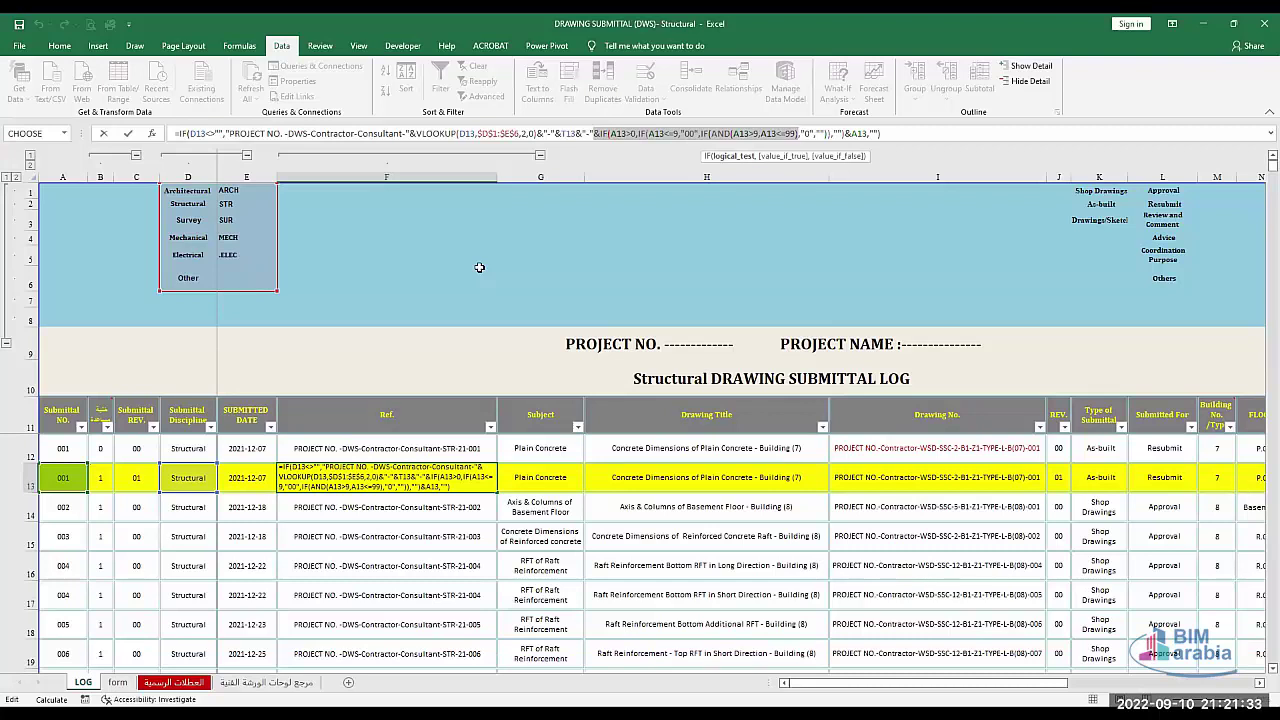
key("ctrl+Return")
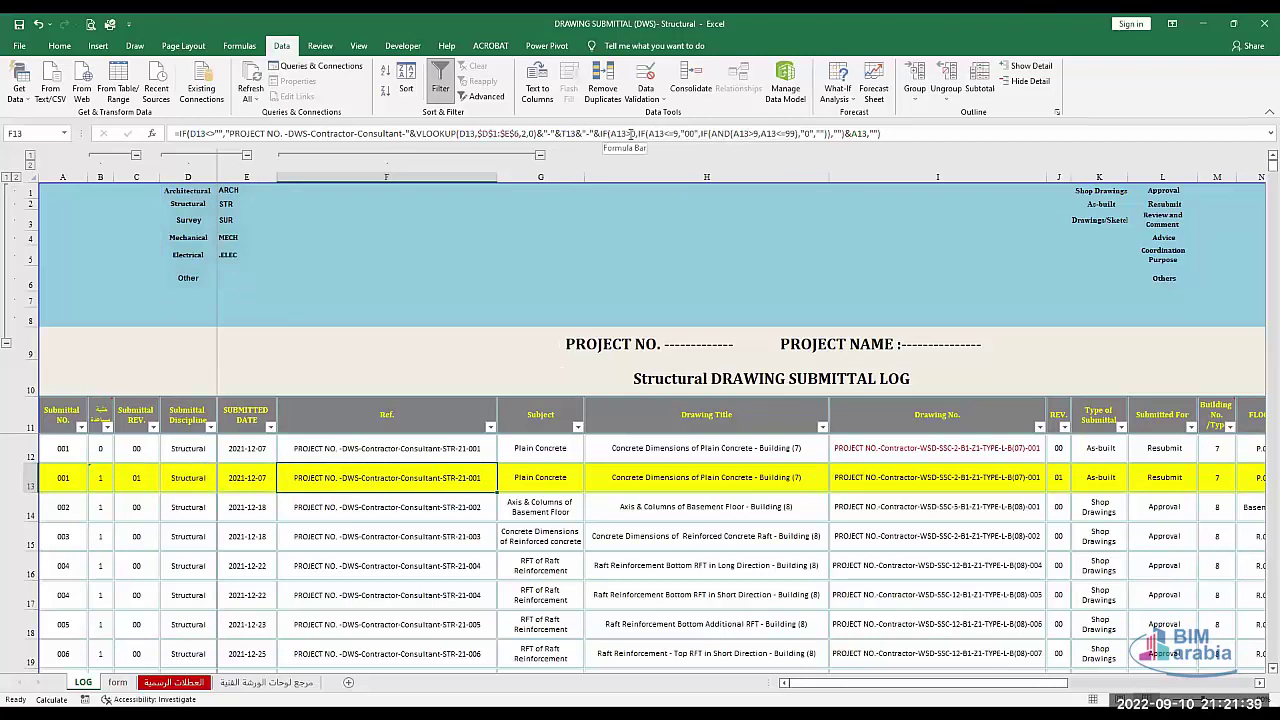
Review the IF(AND(A13>9,A13<=99)) condition in the F13 formula against the submittal number in A13.
left_click(700, 133)
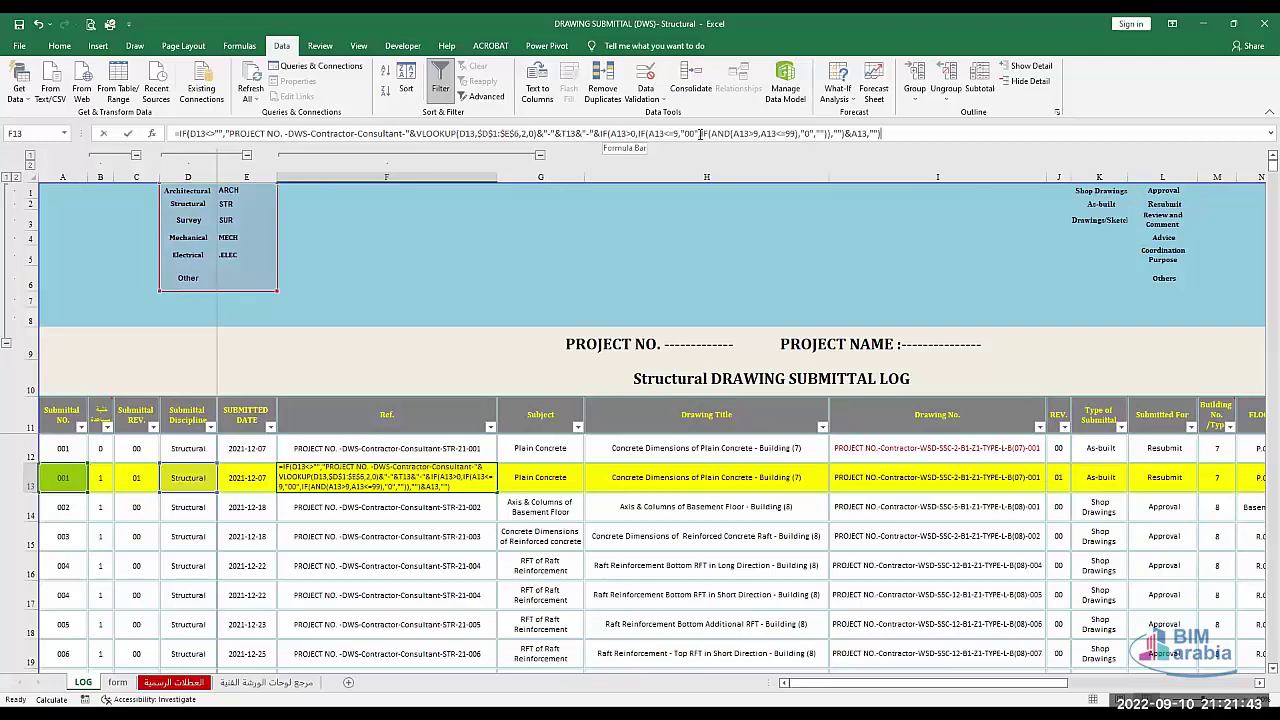
left_click(700, 133)
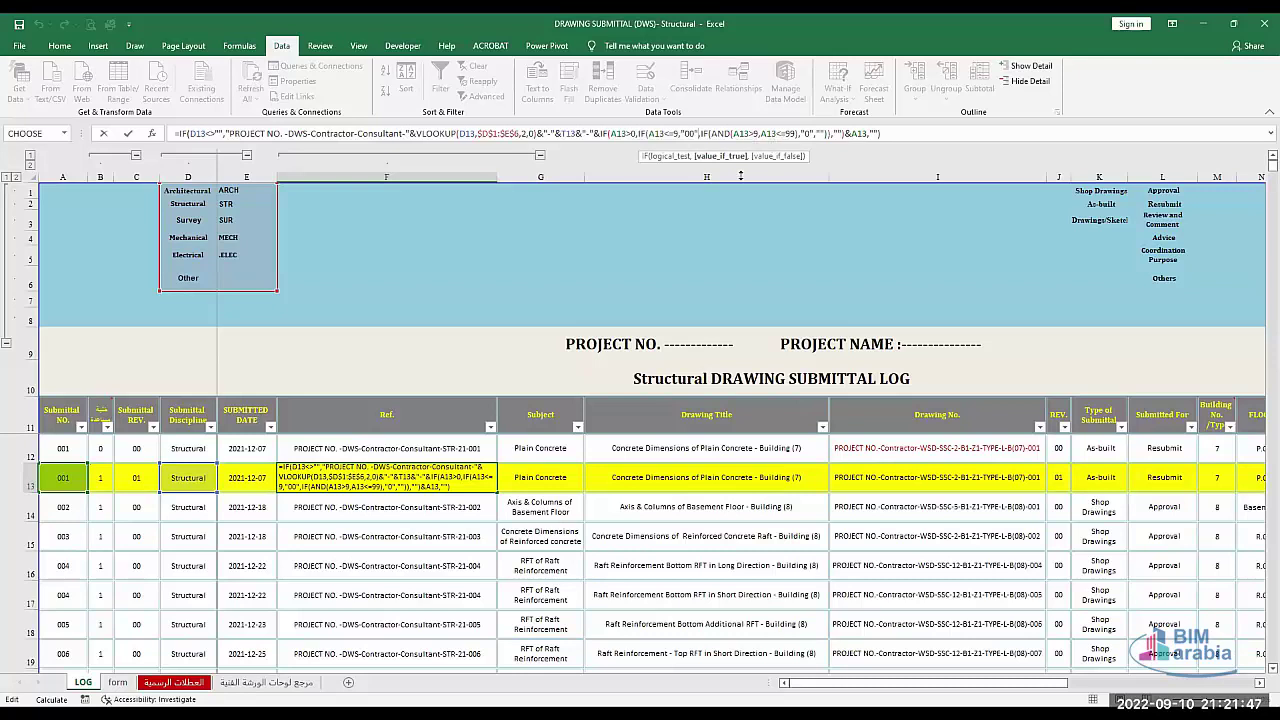
key("Escape")
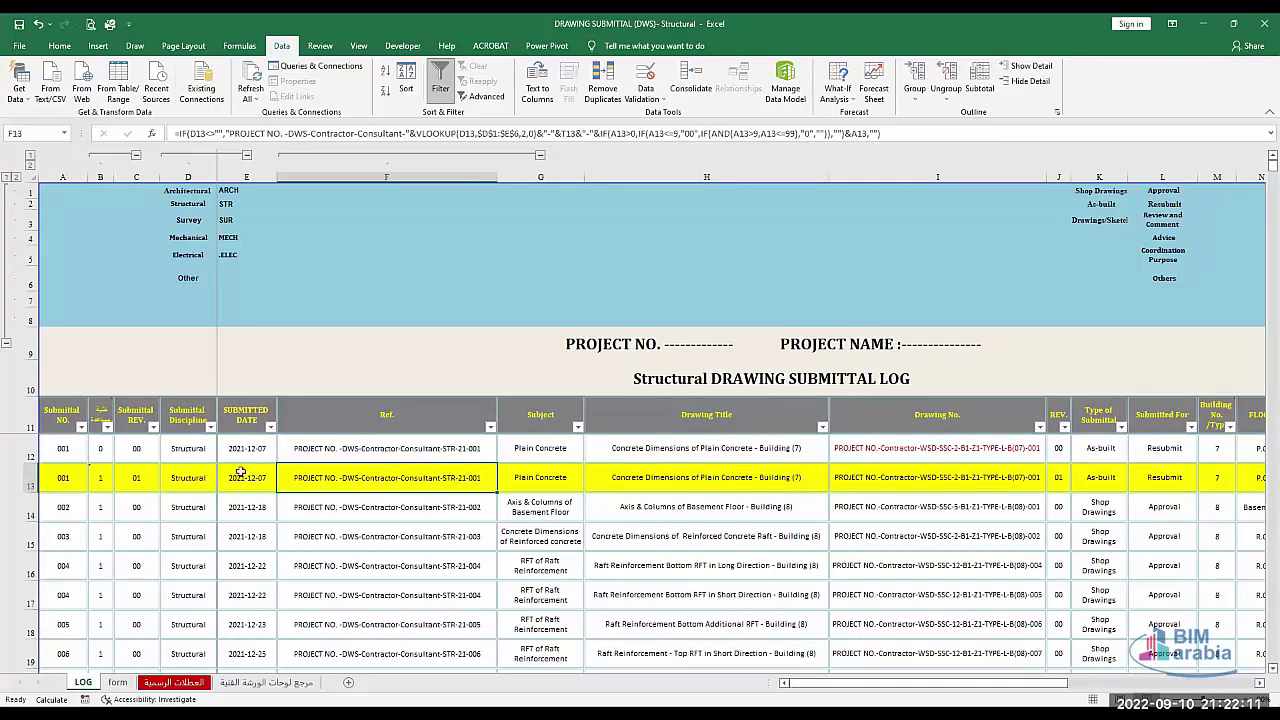
left_click(69, 484)
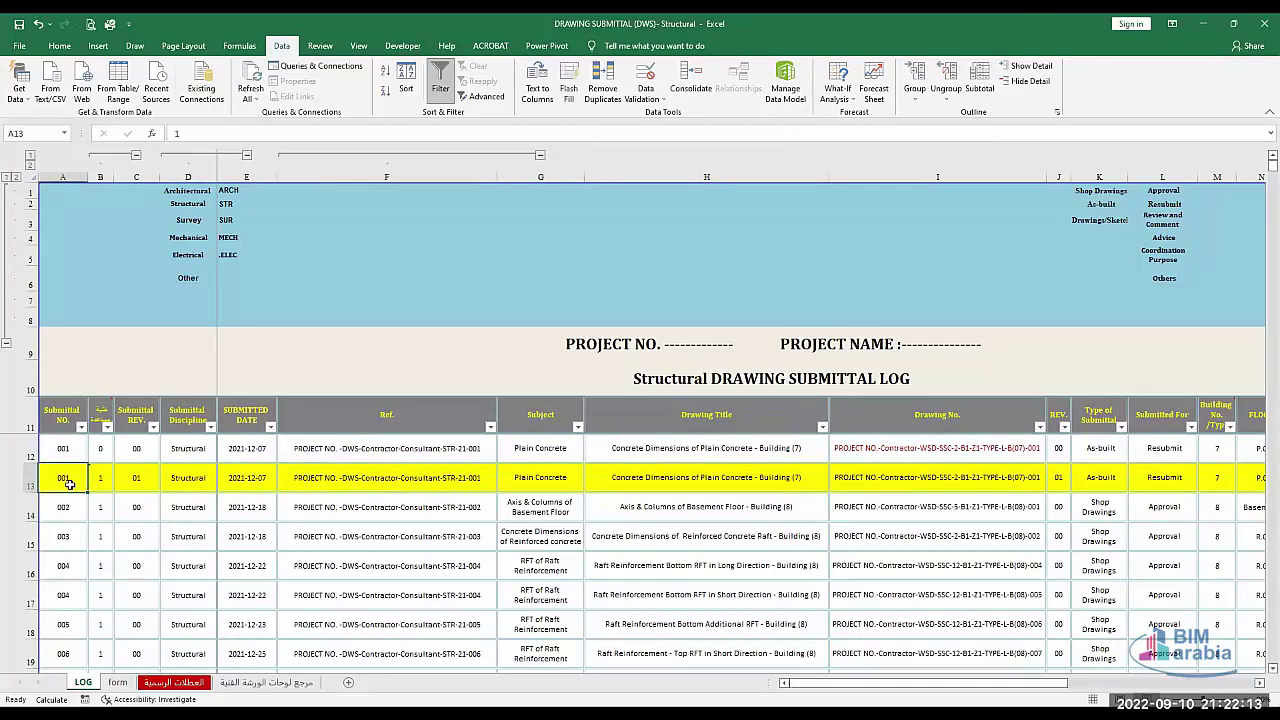
left_click(453, 481)
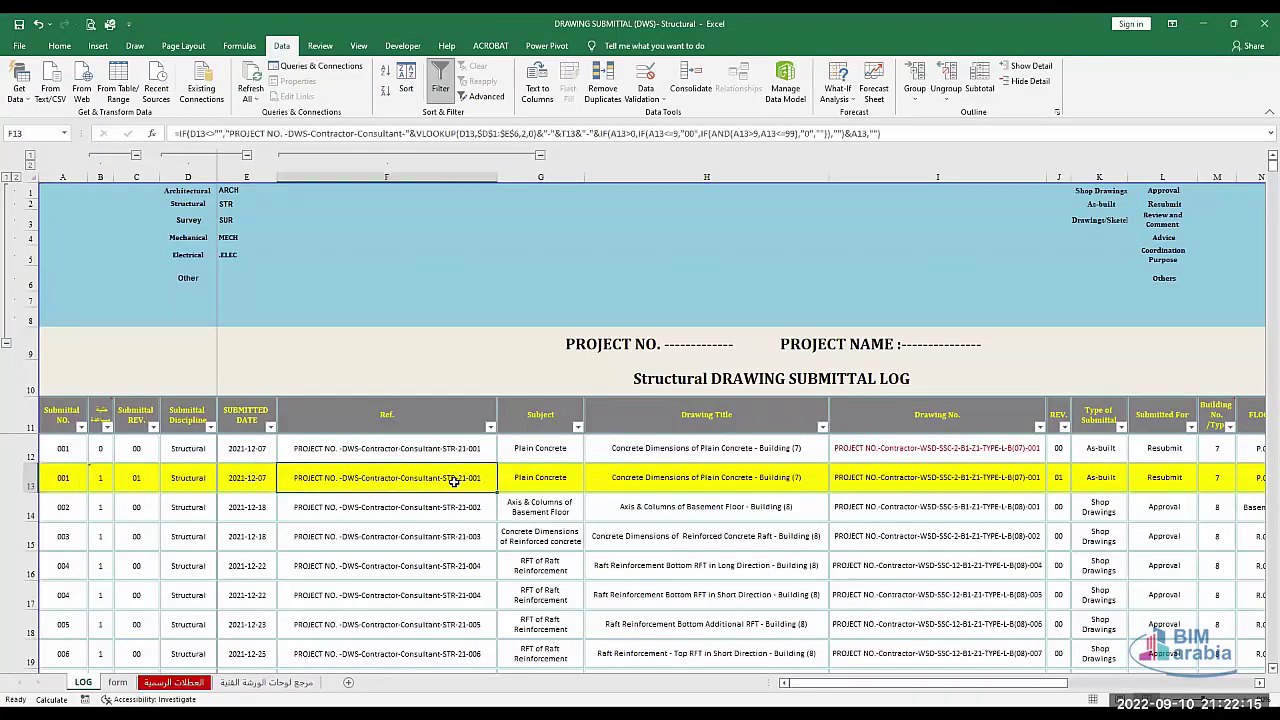
Compare the Subject in G13 with the Drawing Title in H13 without changing either entry.
double_click(521, 477)
key("Escape")
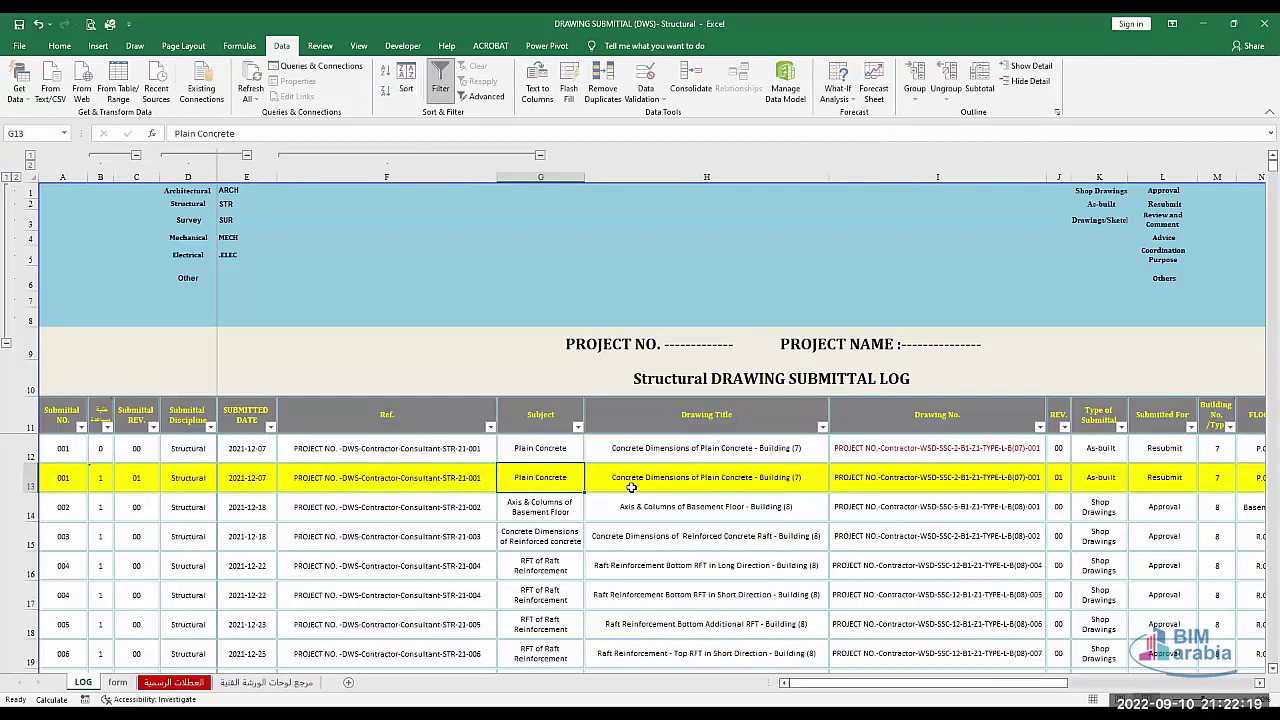
left_click(636, 487)
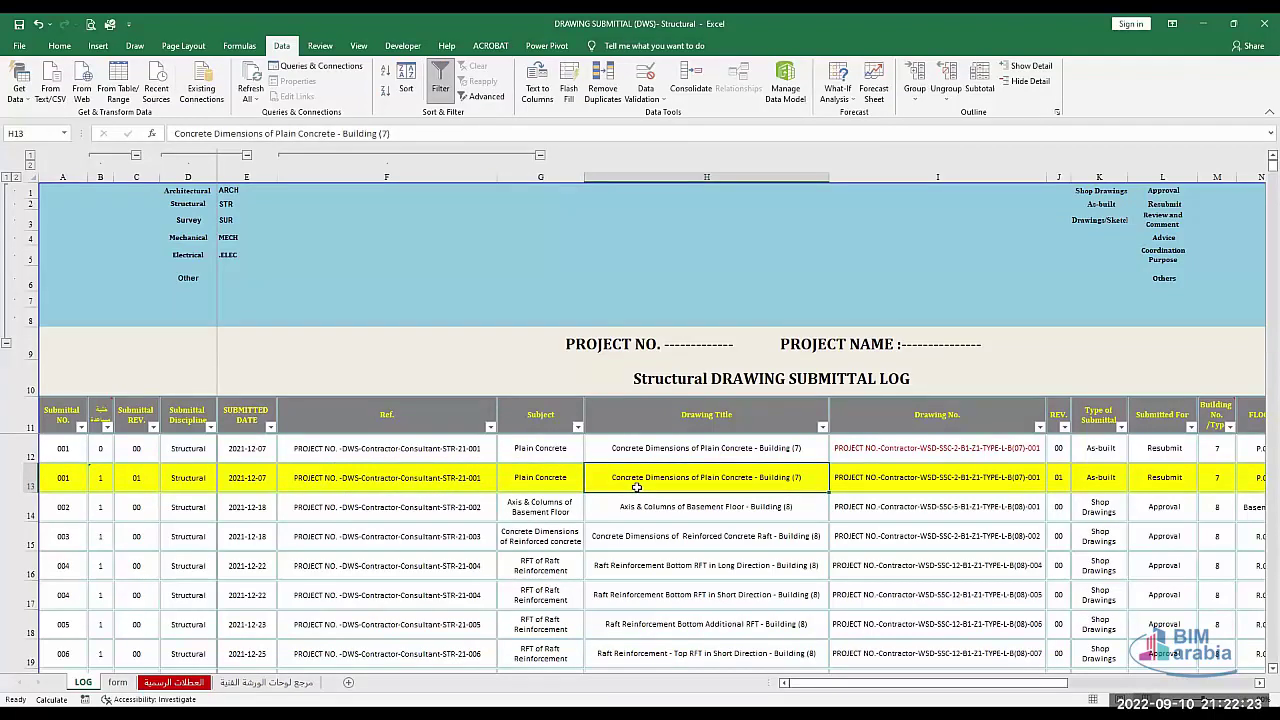
left_click(533, 483)
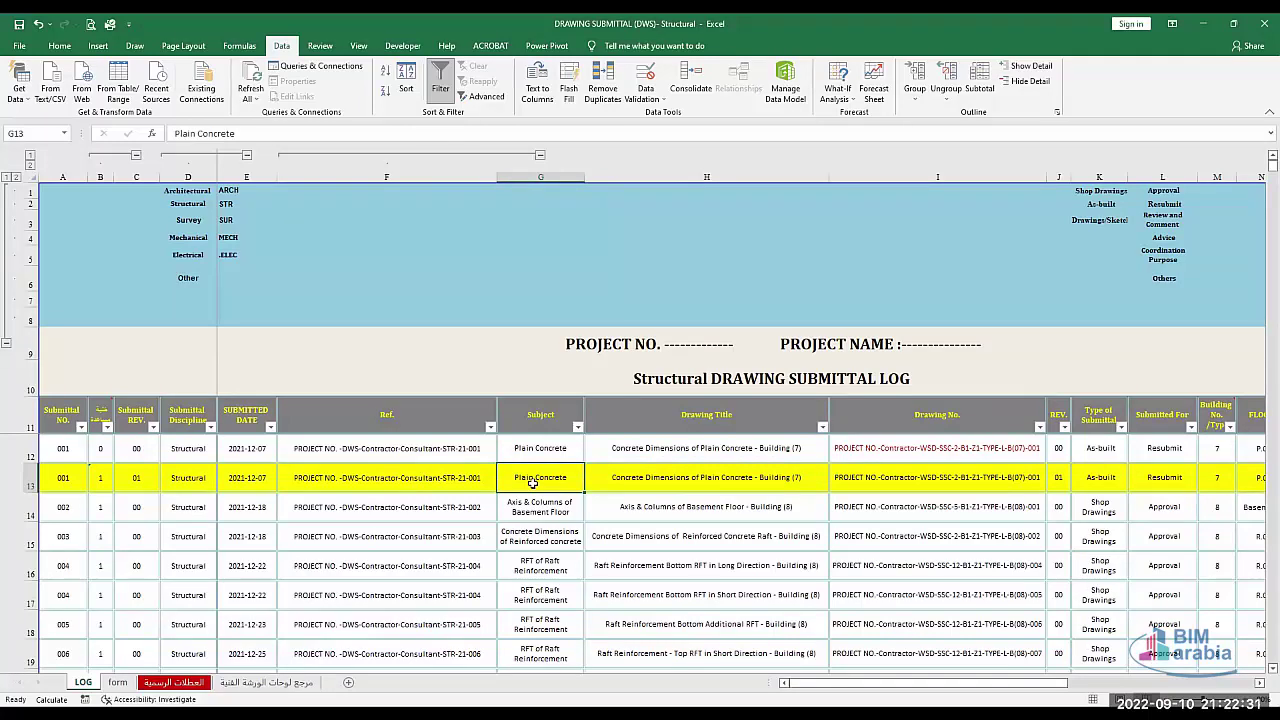
key("Right")
key("Down")
key("Up")
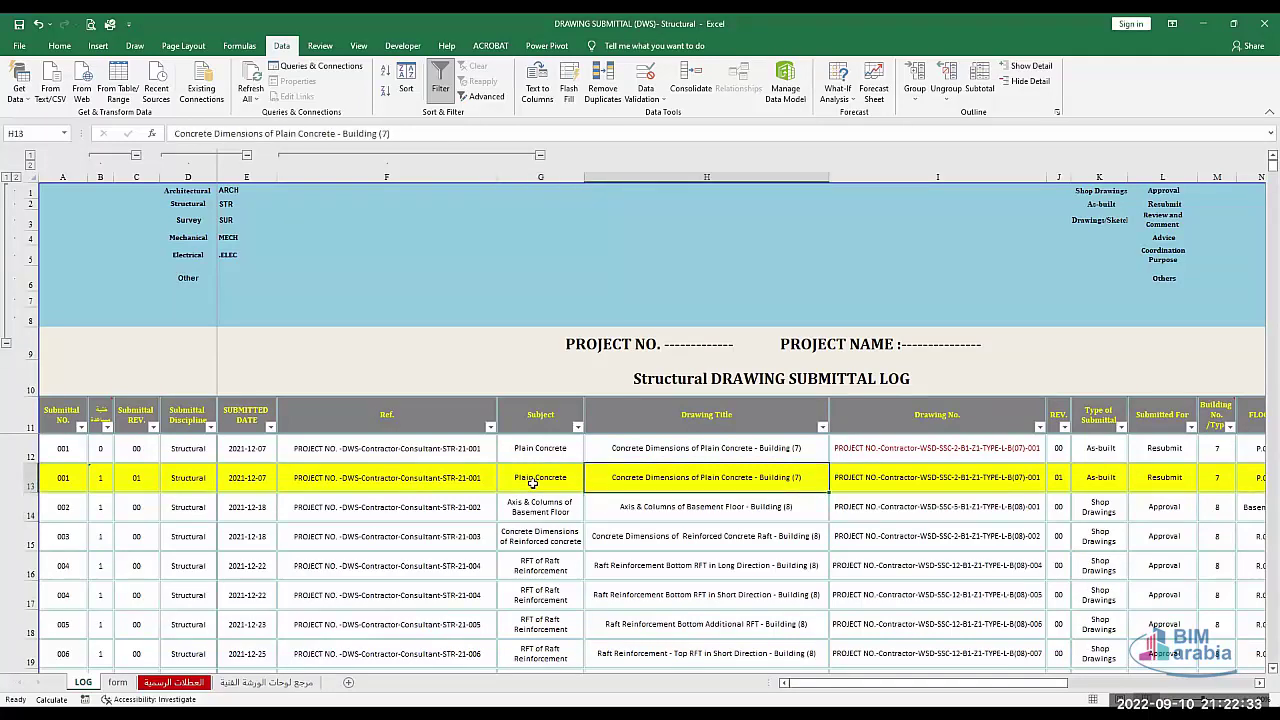
key("Left")
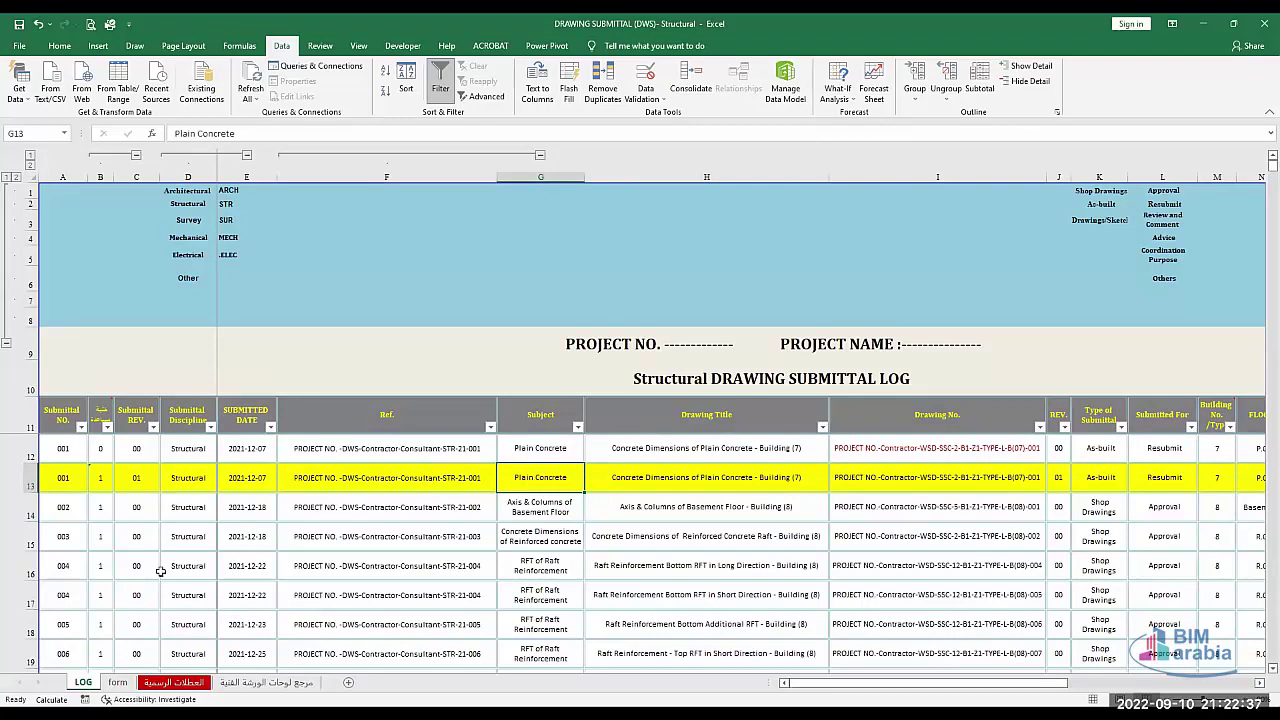
Inspect the Subject lookup formula in D10 of the form sheet, and return to the LOG sheet.
left_click(117, 682)
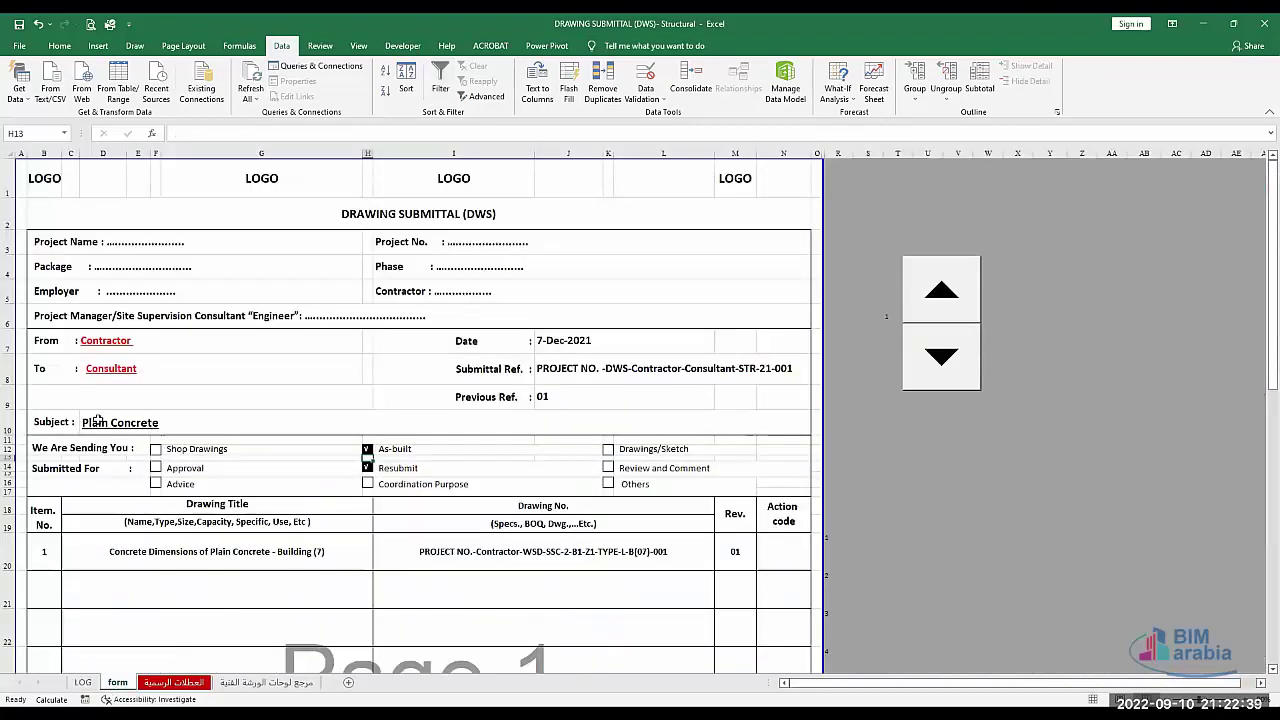
left_click(97, 422)
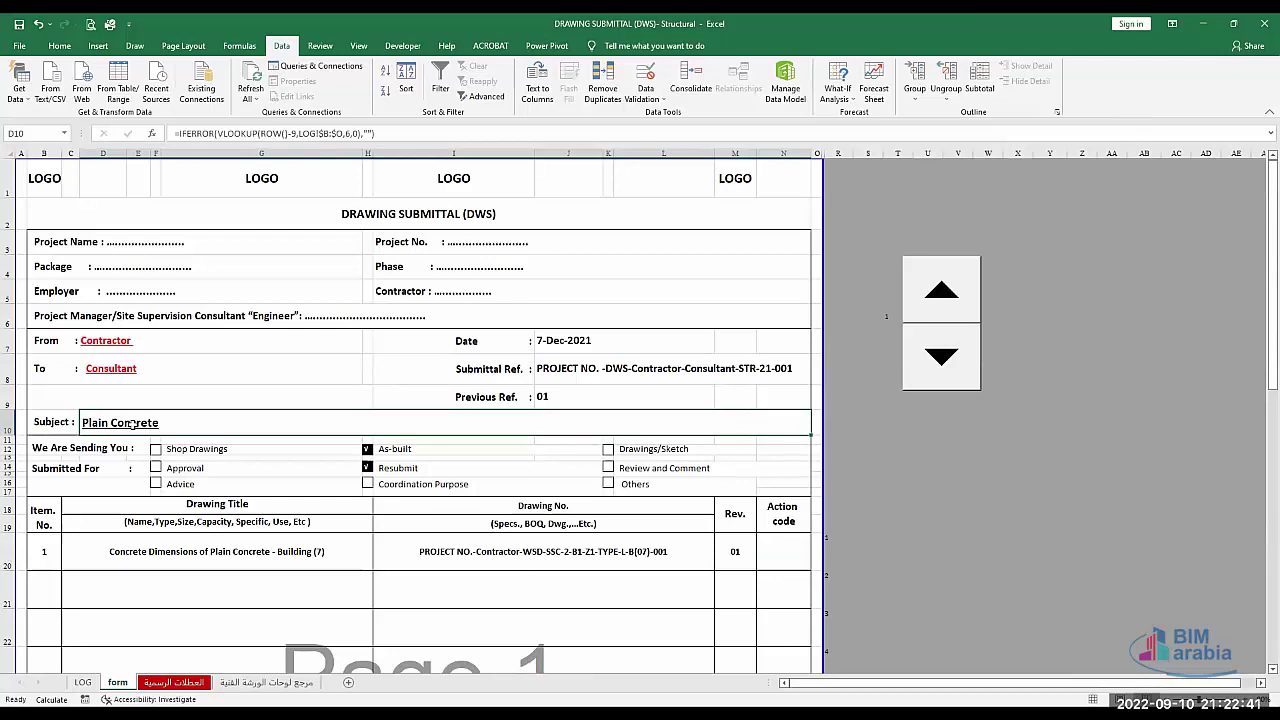
left_click(75, 686)
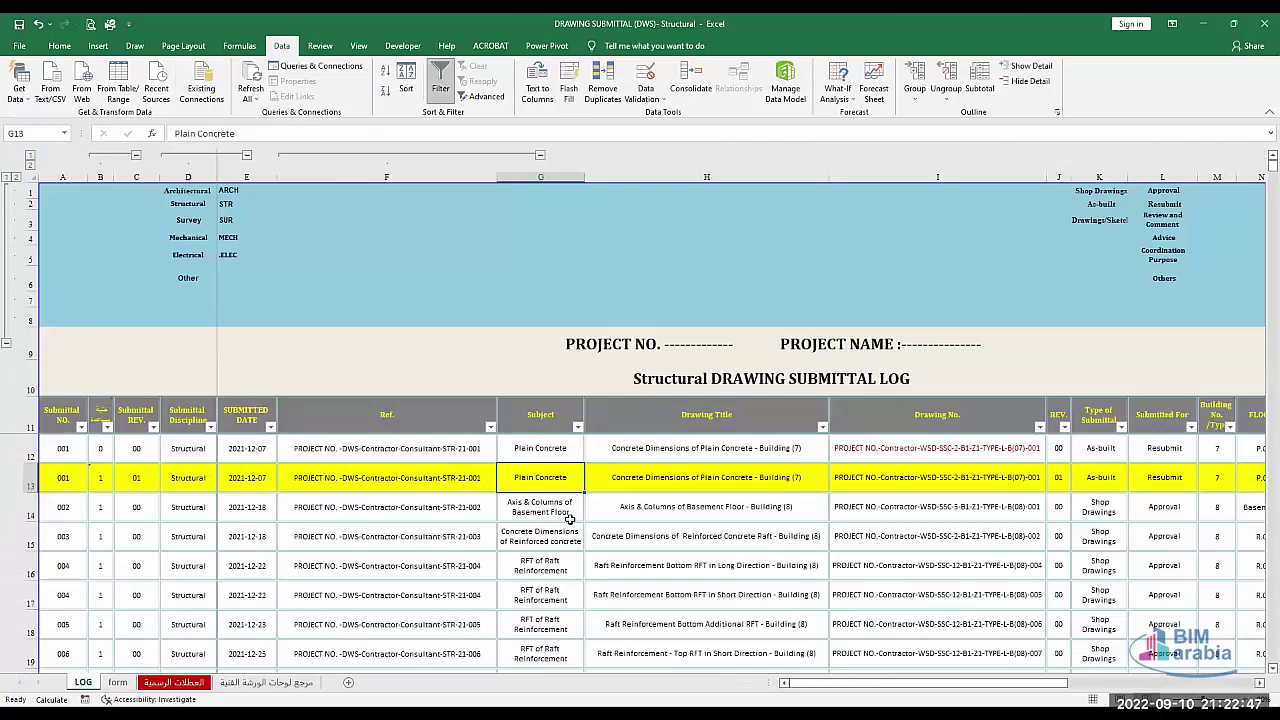
Review the Drawing Title and Drawing No. entries in row 13 of the log.
left_click(621, 487)
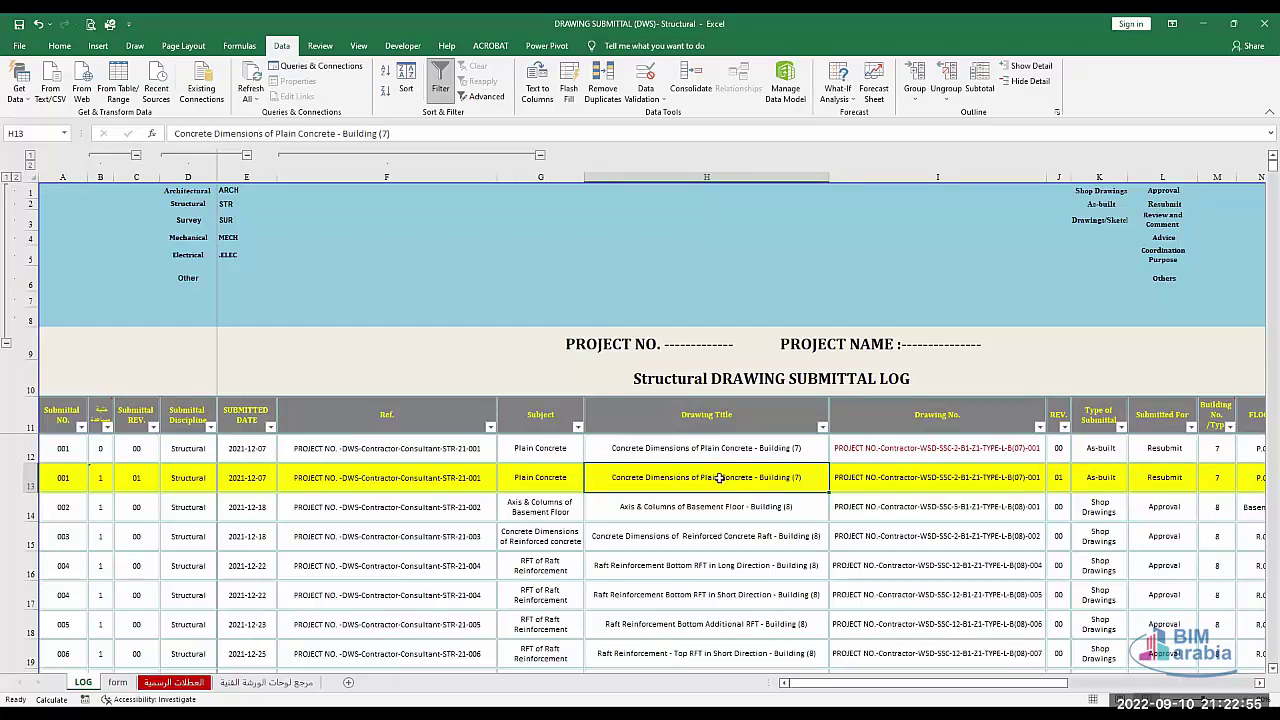
left_click(853, 482)
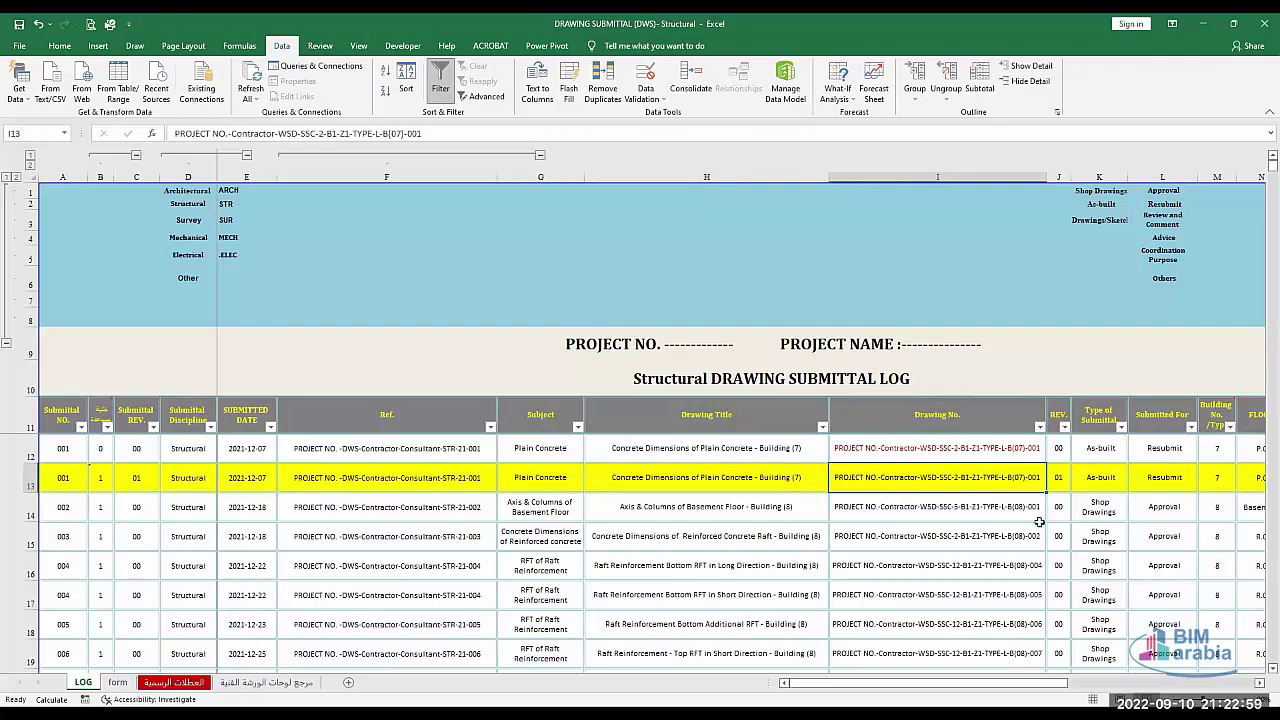
key("Right")
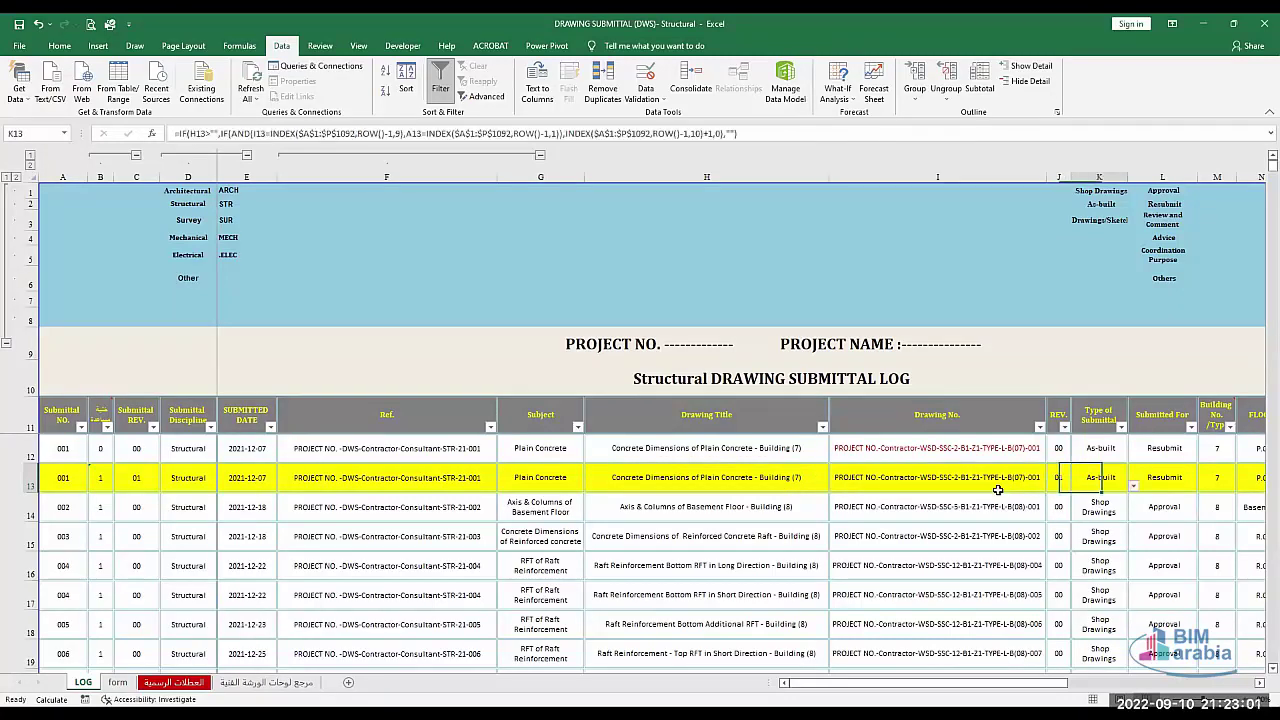
key("Left")
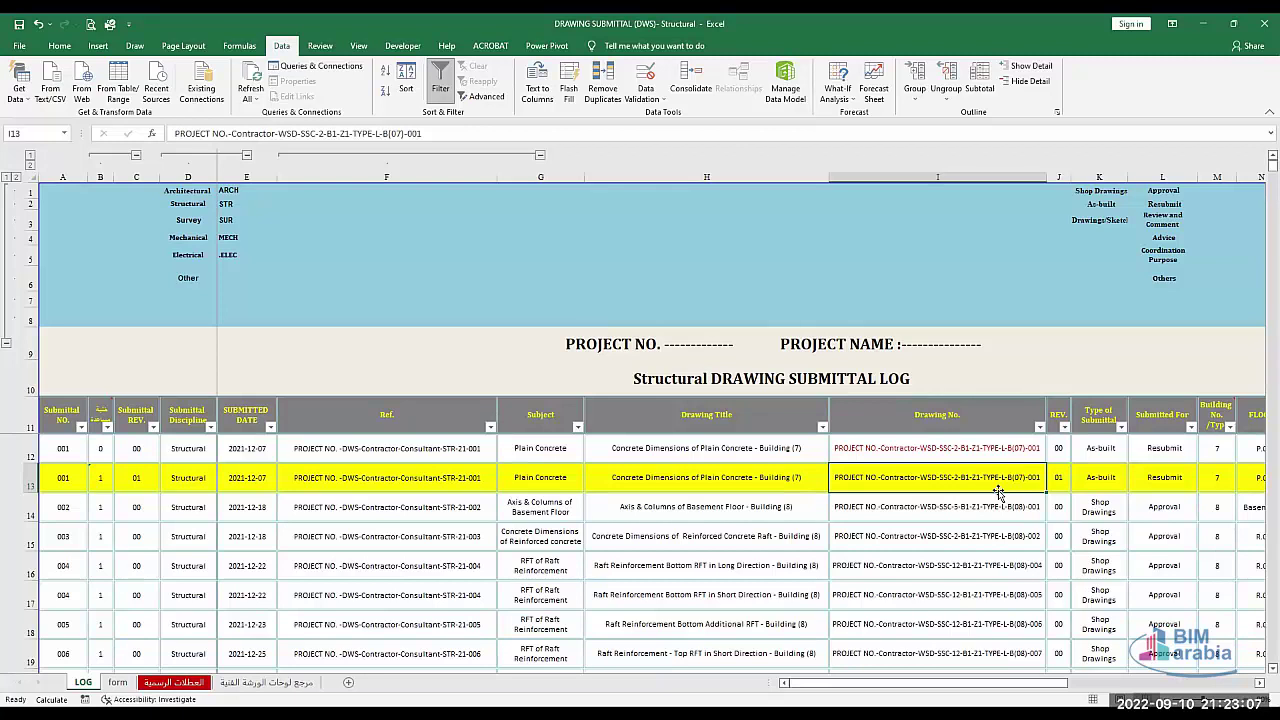
Compare the drawing REV. formula in J13 with the Submittal REV. formula in C13, checking the Drawing No. in I13.
key("Right")
key("Right")
key("Right")
key("Left")
key("Left")
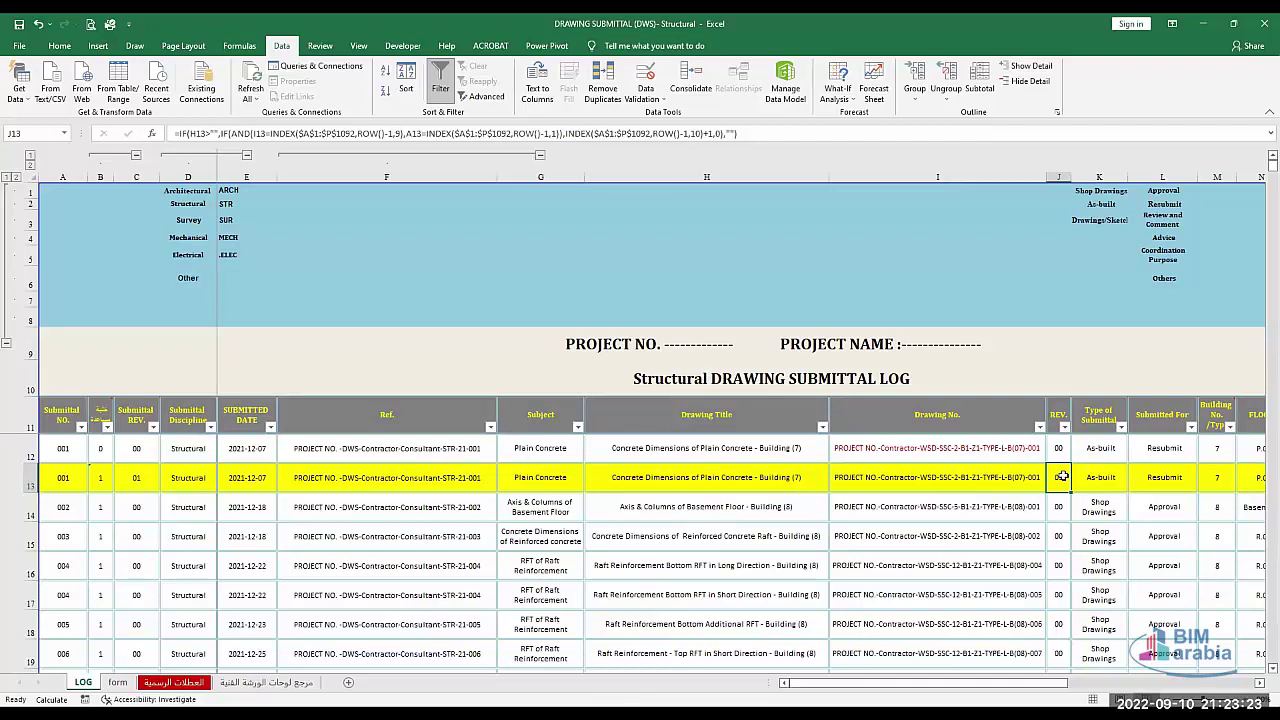
left_click(1030, 480)
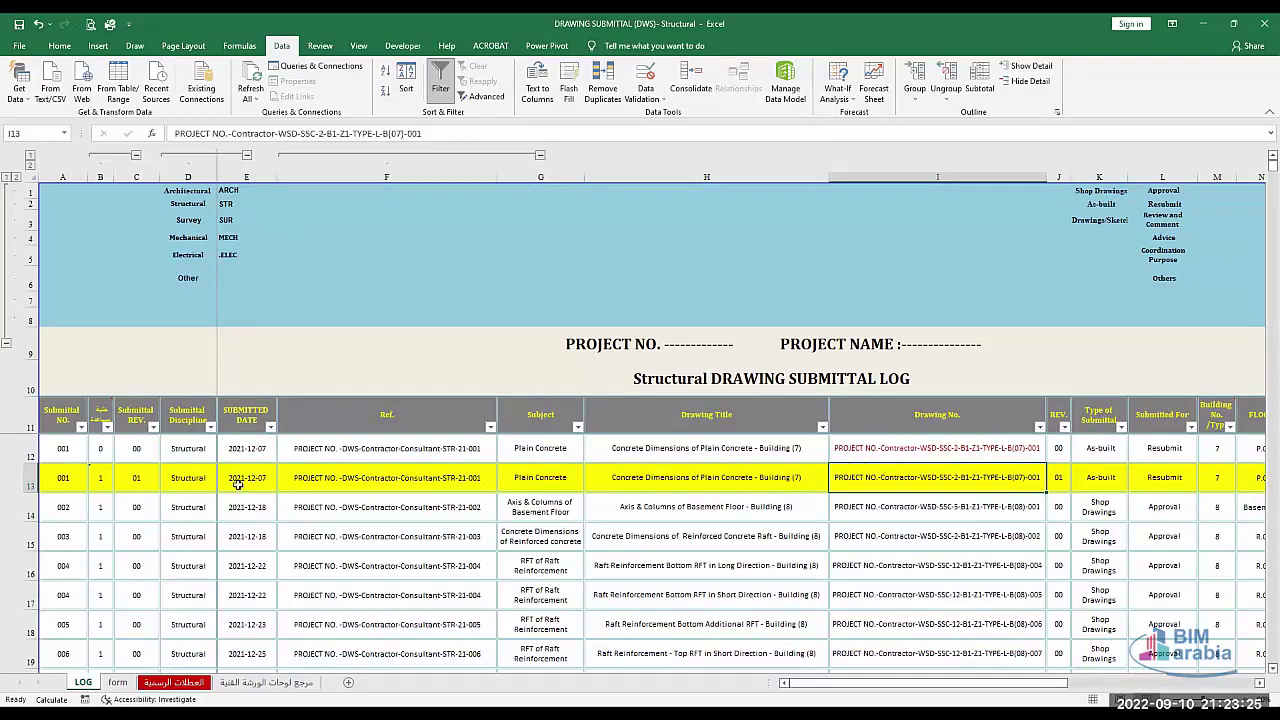
left_click(132, 476)
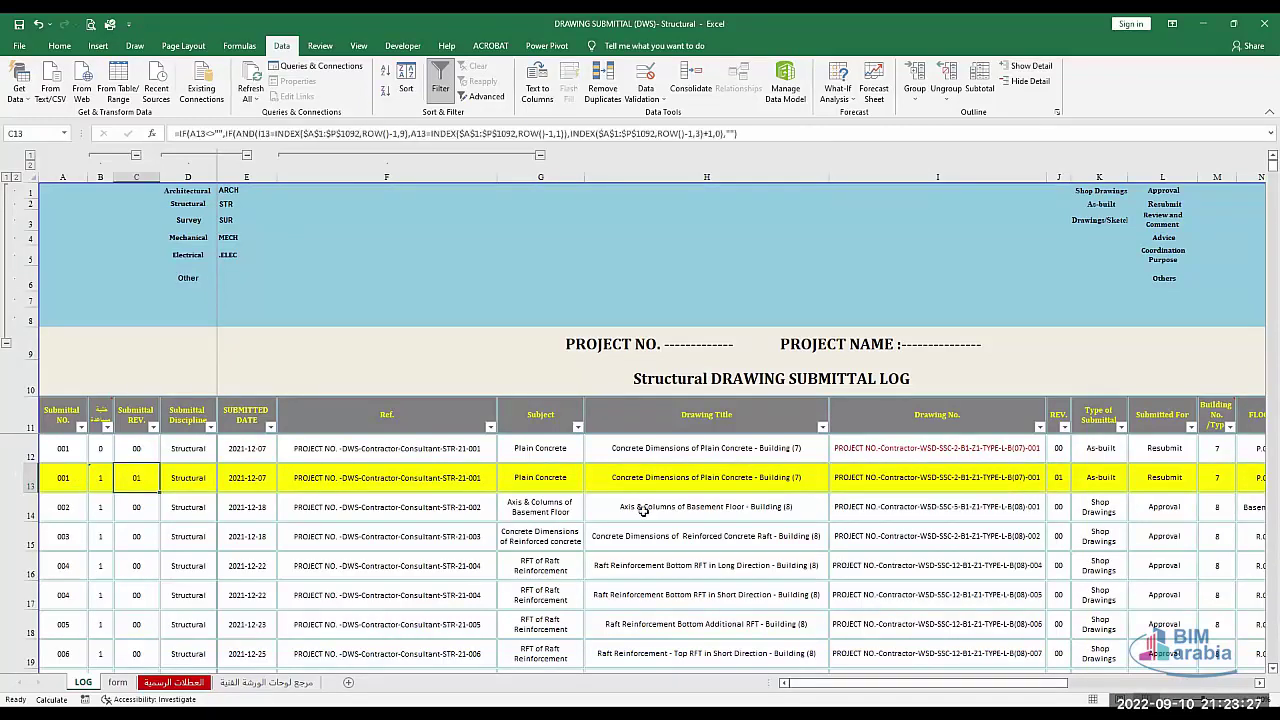
Examine row 13's drawing number and the formula that derives its revision, along with the neighbouring submittal cells.
left_click(1022, 481)
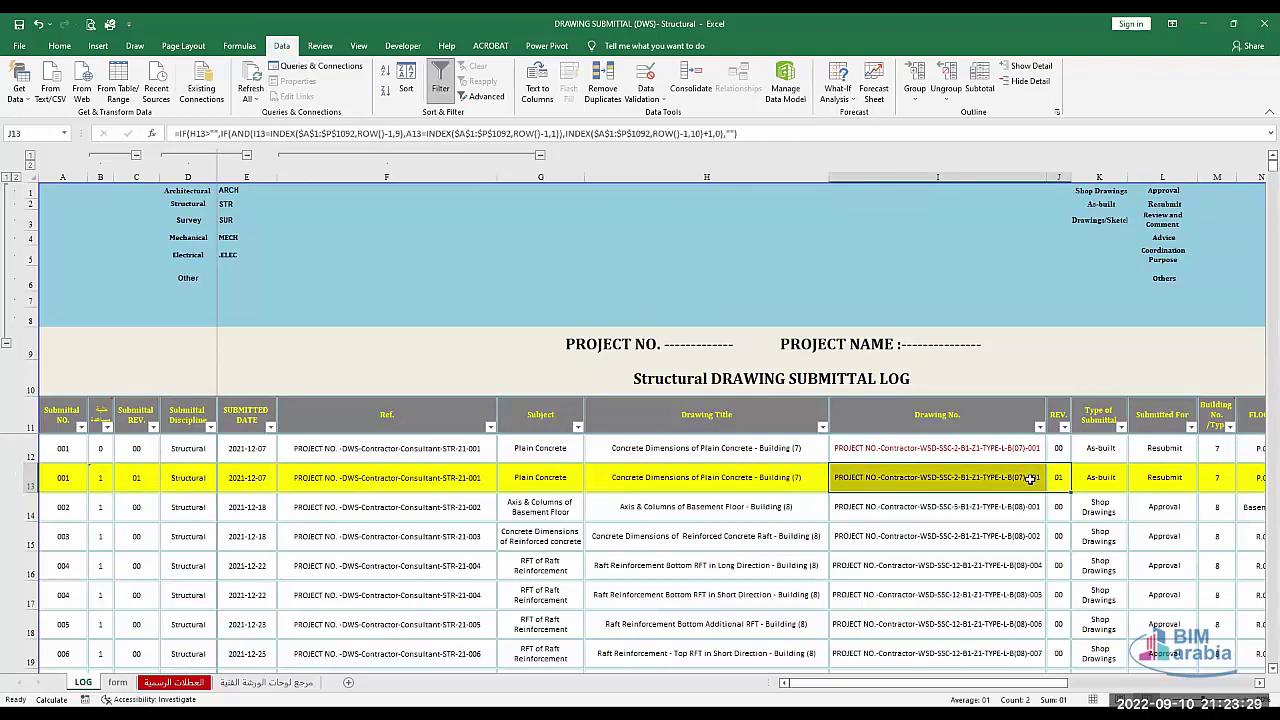
left_click(1067, 477)
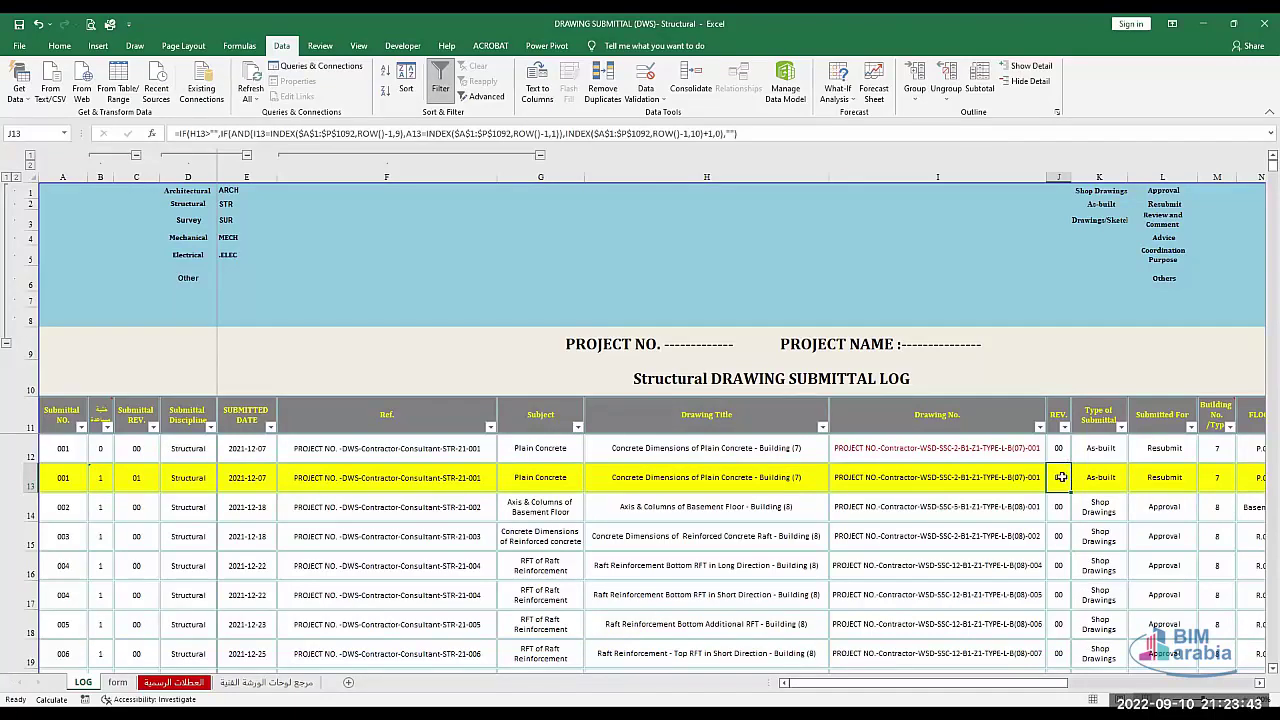
key("F9")
left_click(1097, 471)
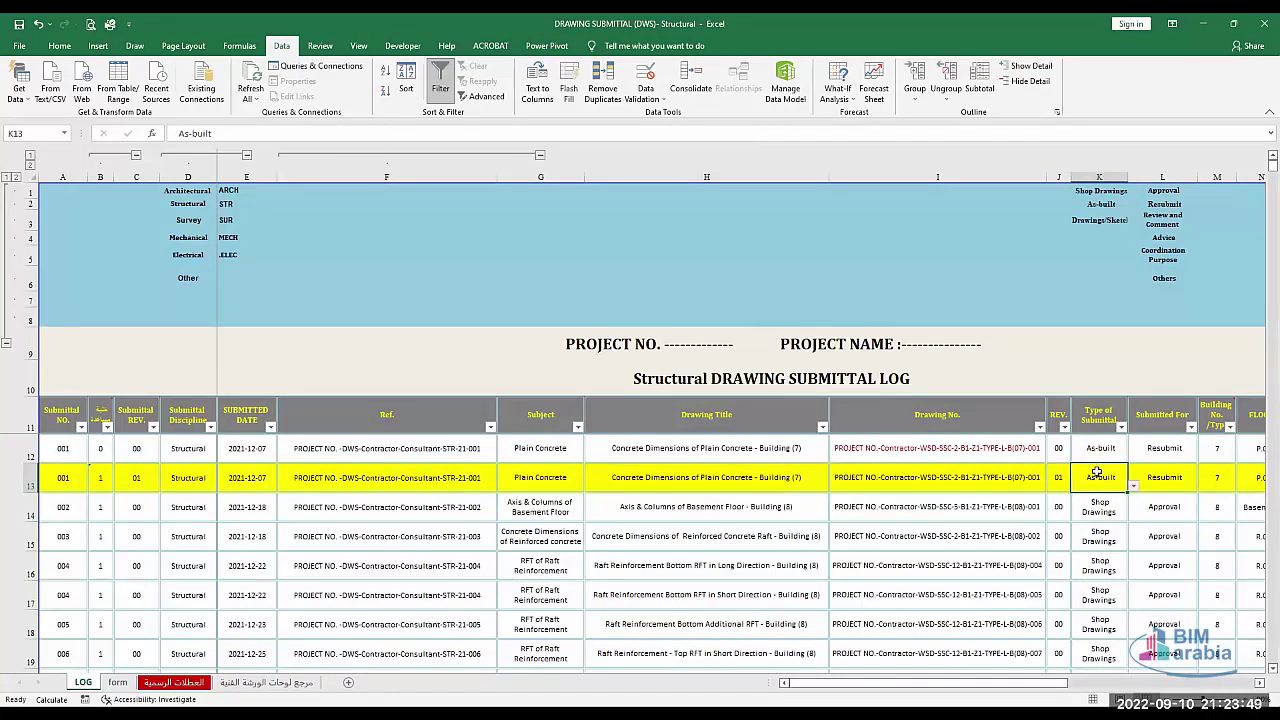
left_click(1005, 479)
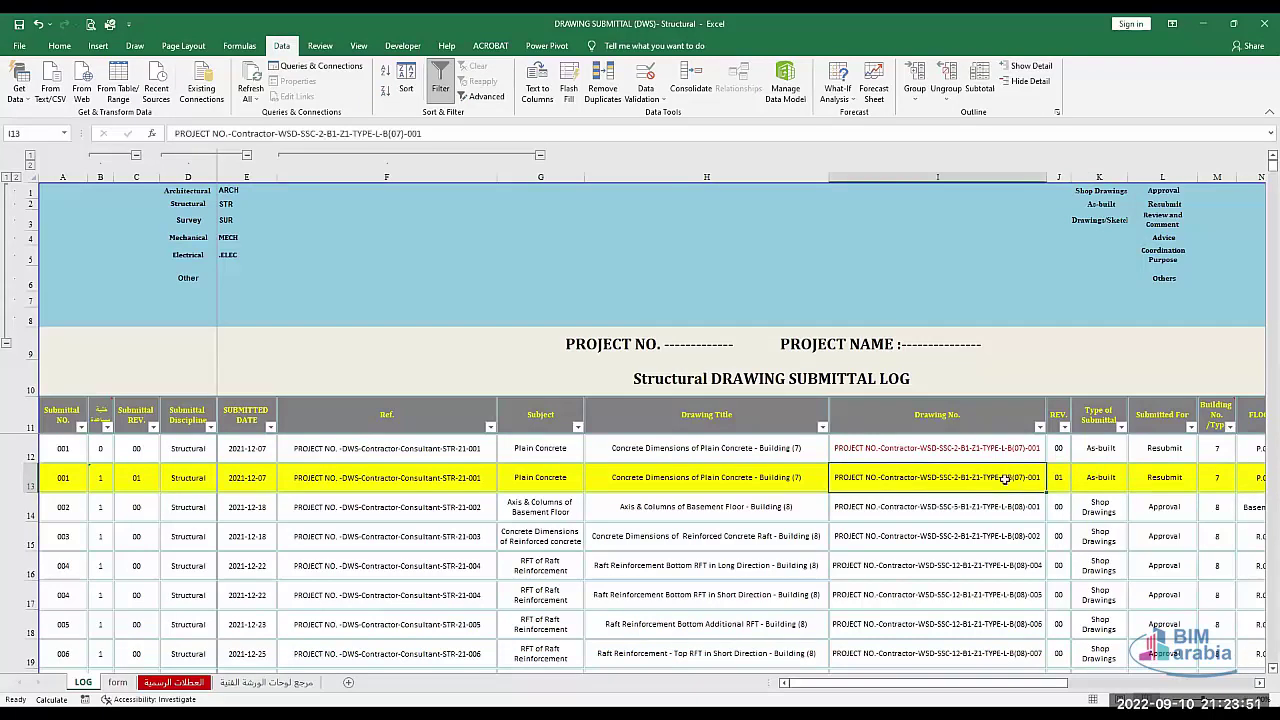
left_click(1064, 479)
left_click(1007, 477)
key("Right")
key("Right")
left_click(1007, 477)
key("Right")
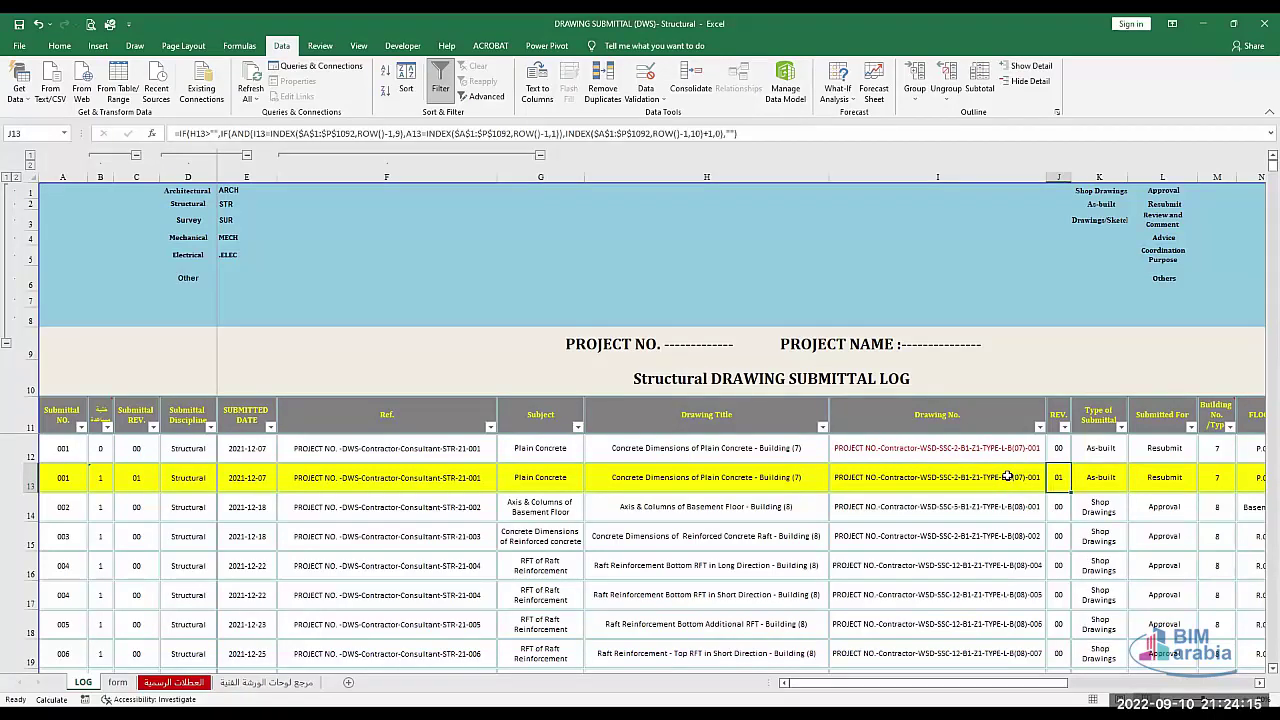
key("Right")
key("Right")
key("Right")
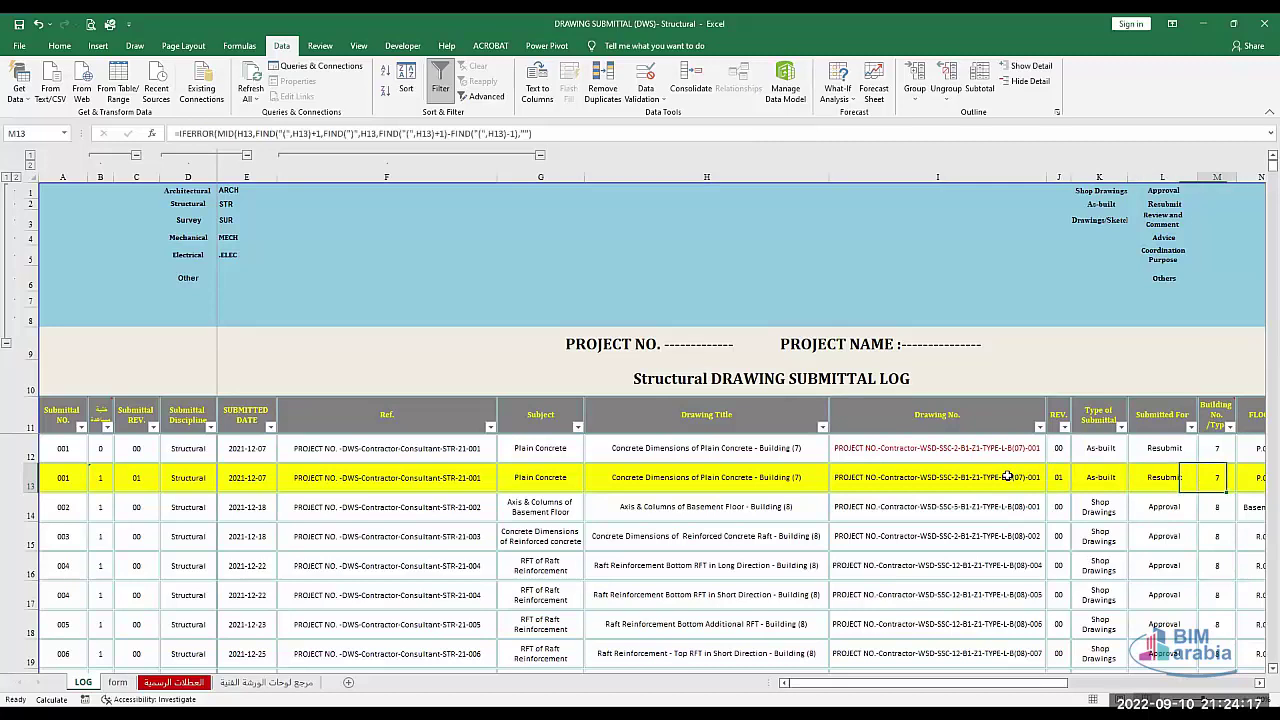
Set row 13's Type of Submittal to Shop Drawings and its Submitted For value to Approval.
key("Left")
key("Left")
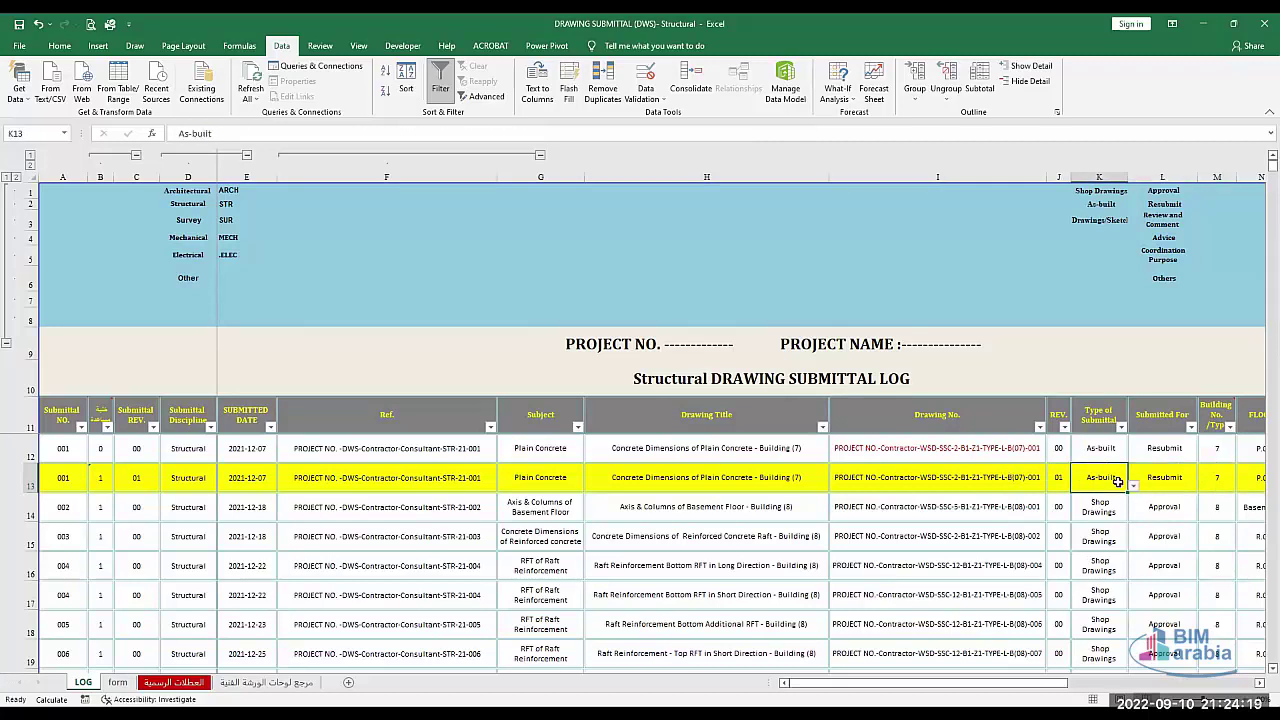
left_click(1134, 486)
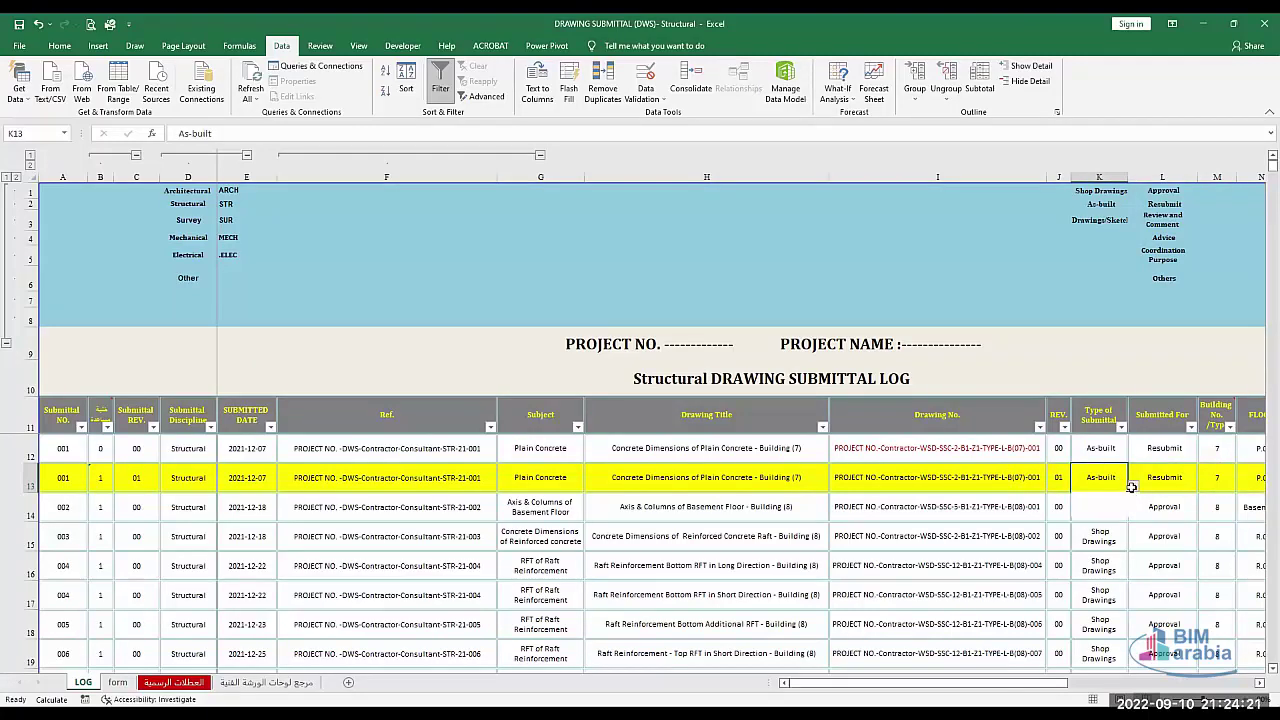
left_click(1100, 497)
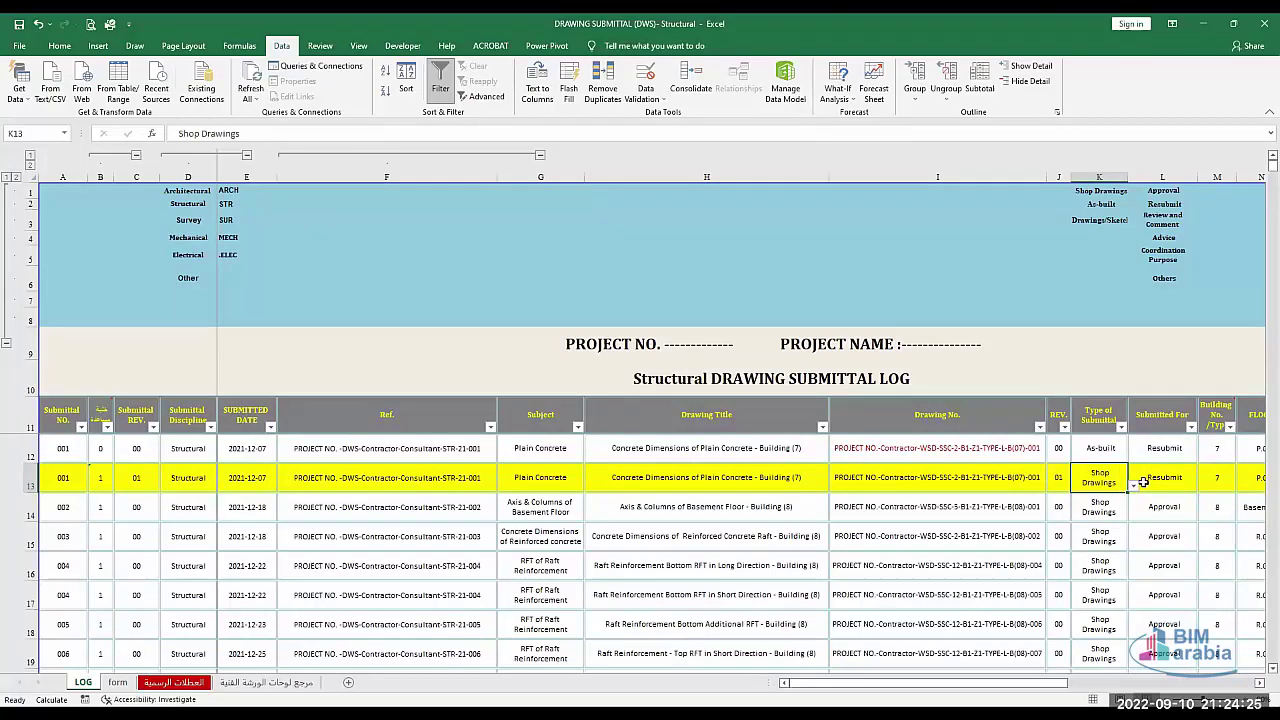
left_click(1145, 482)
left_click(1204, 490)
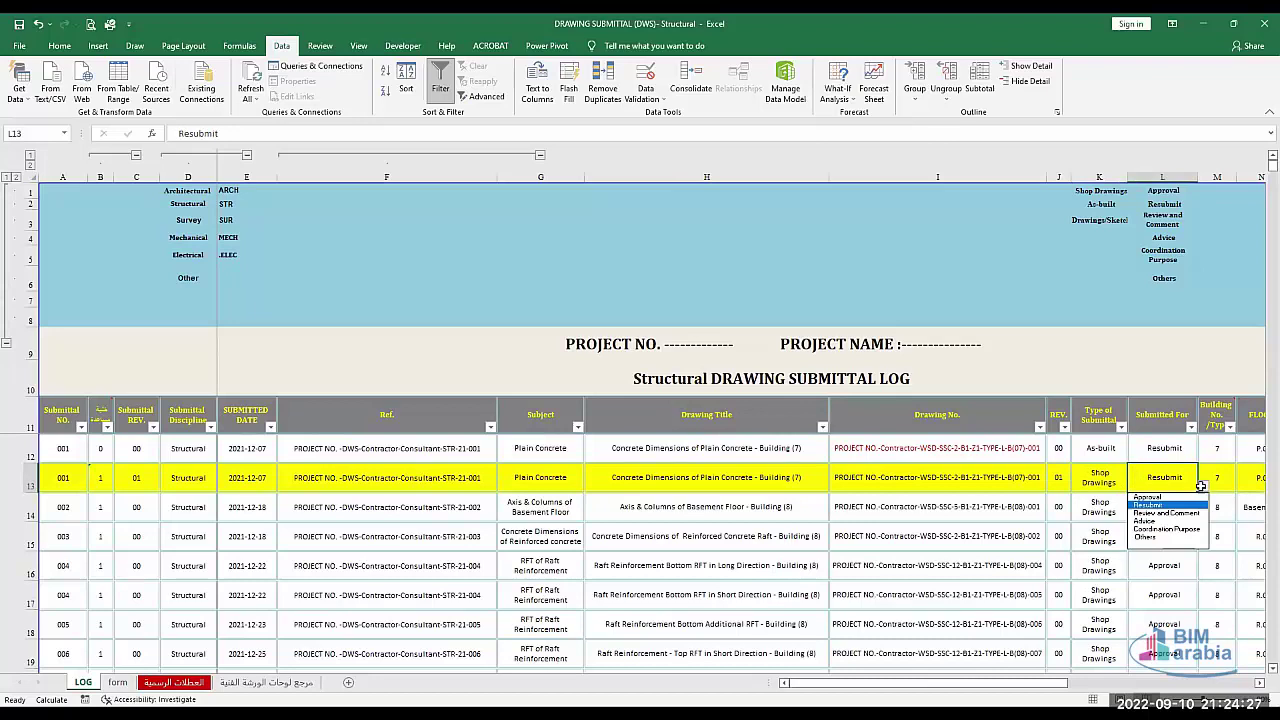
left_click(1180, 497)
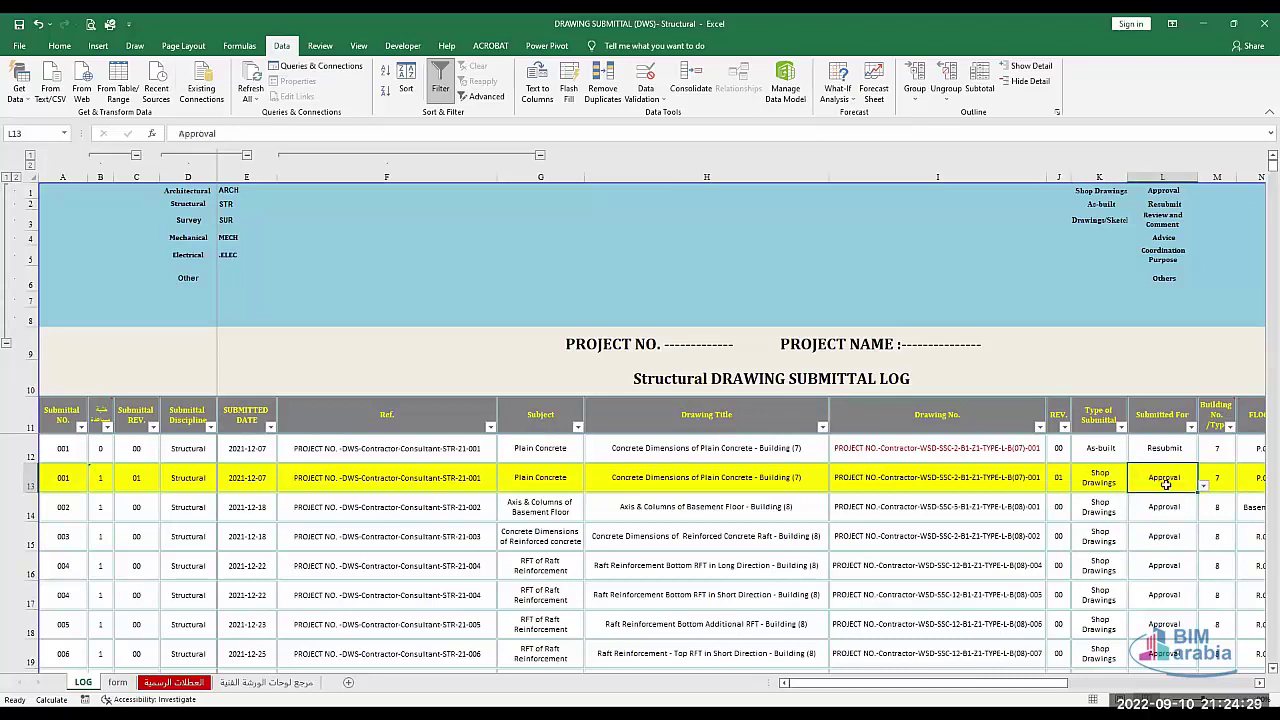
Review row 13's building number and floor formulas against the drawing title they read from.
key("Tab")
key("Tab")
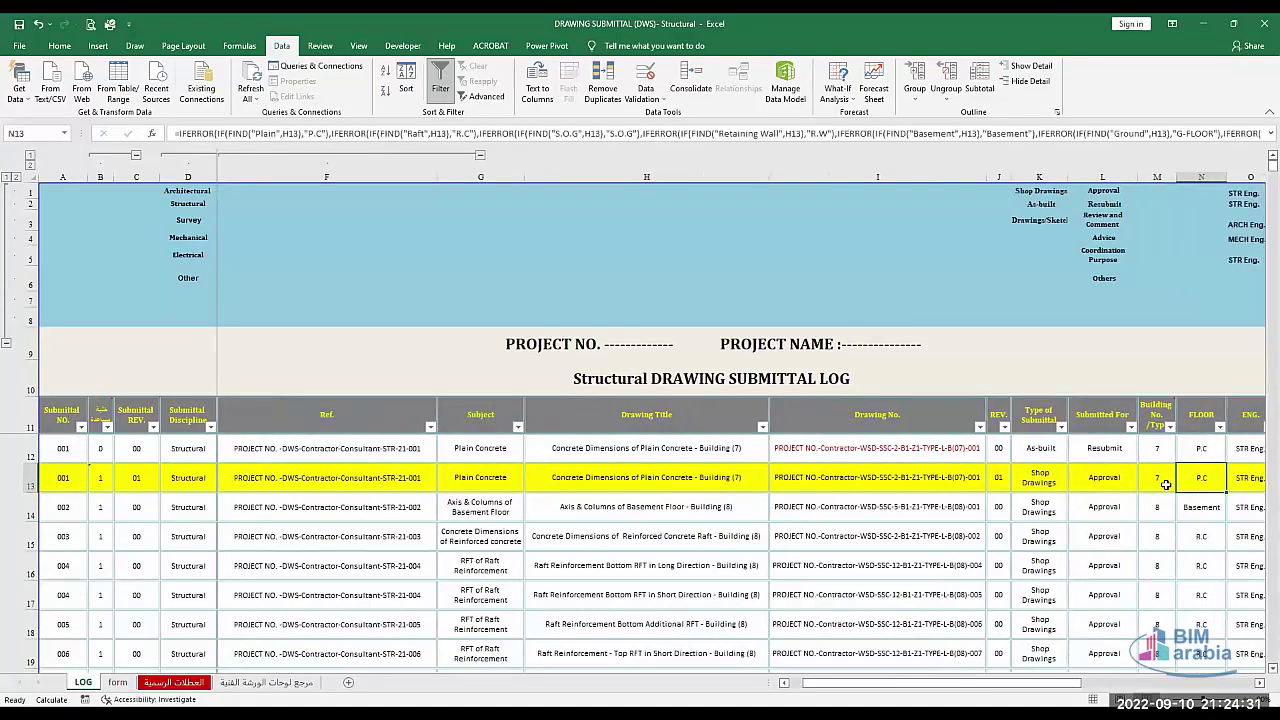
key("Left")
key("Left")
key("Left")
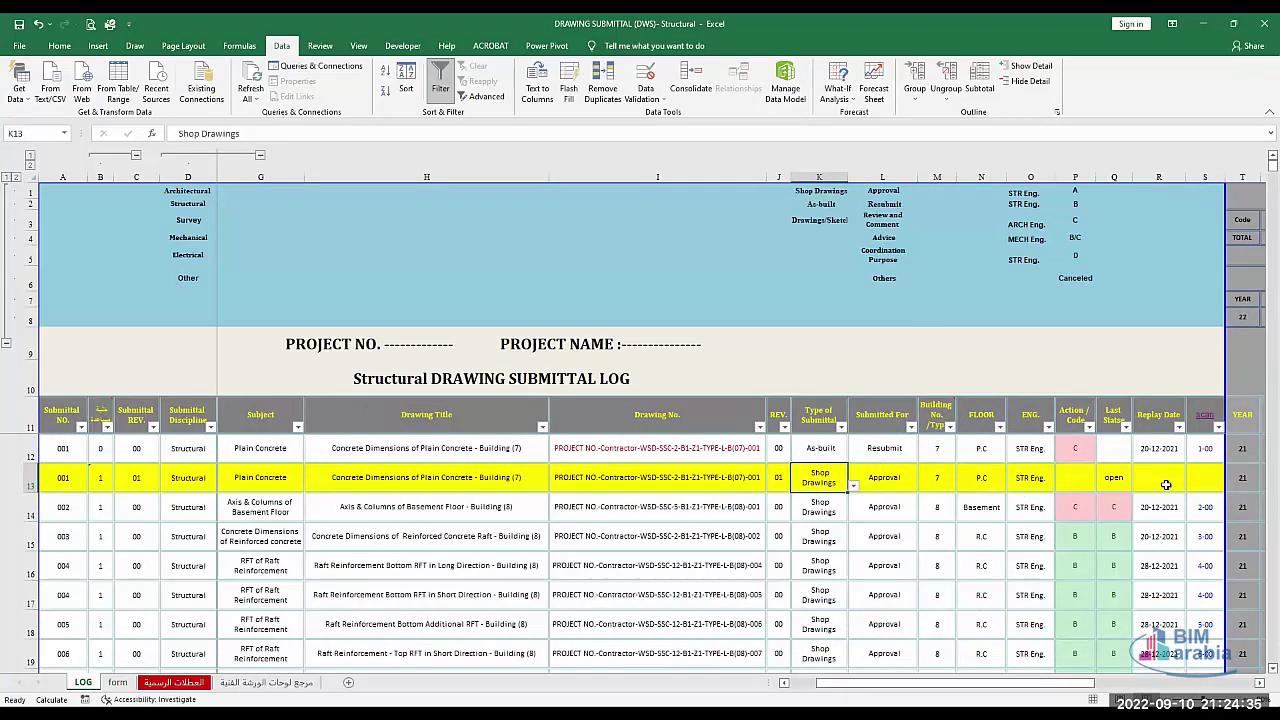
key("Tab")
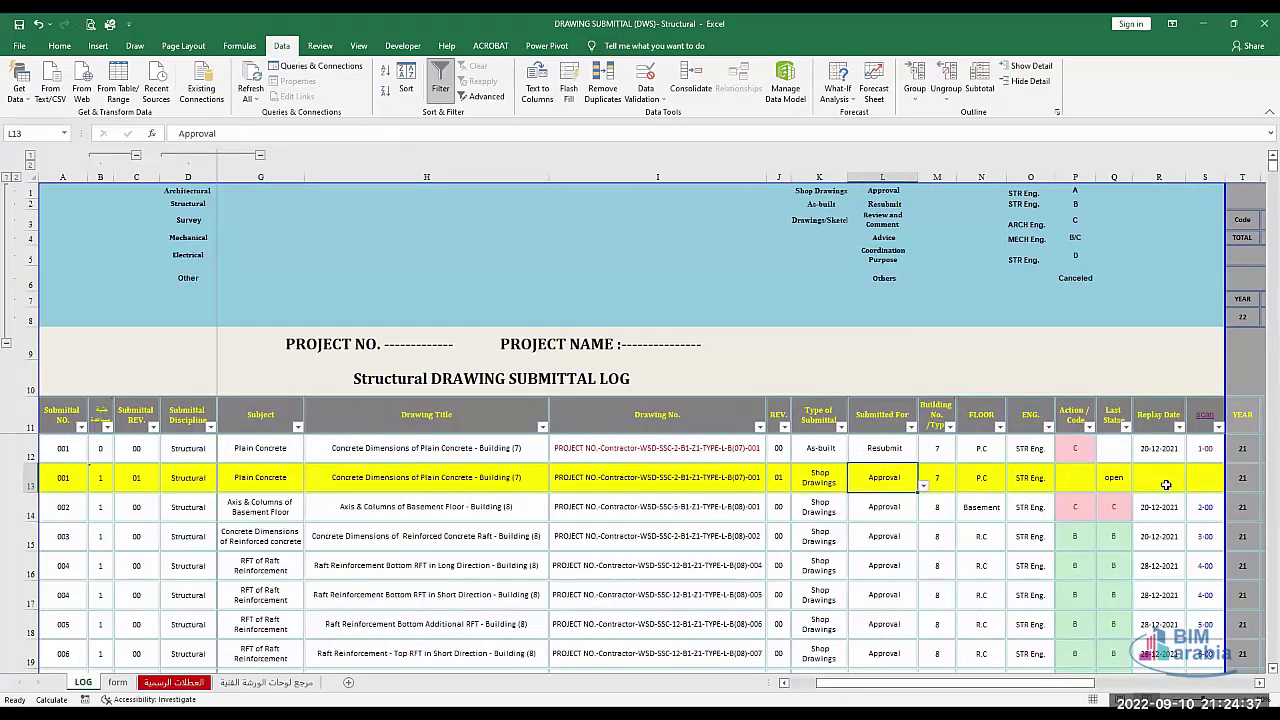
key("Tab")
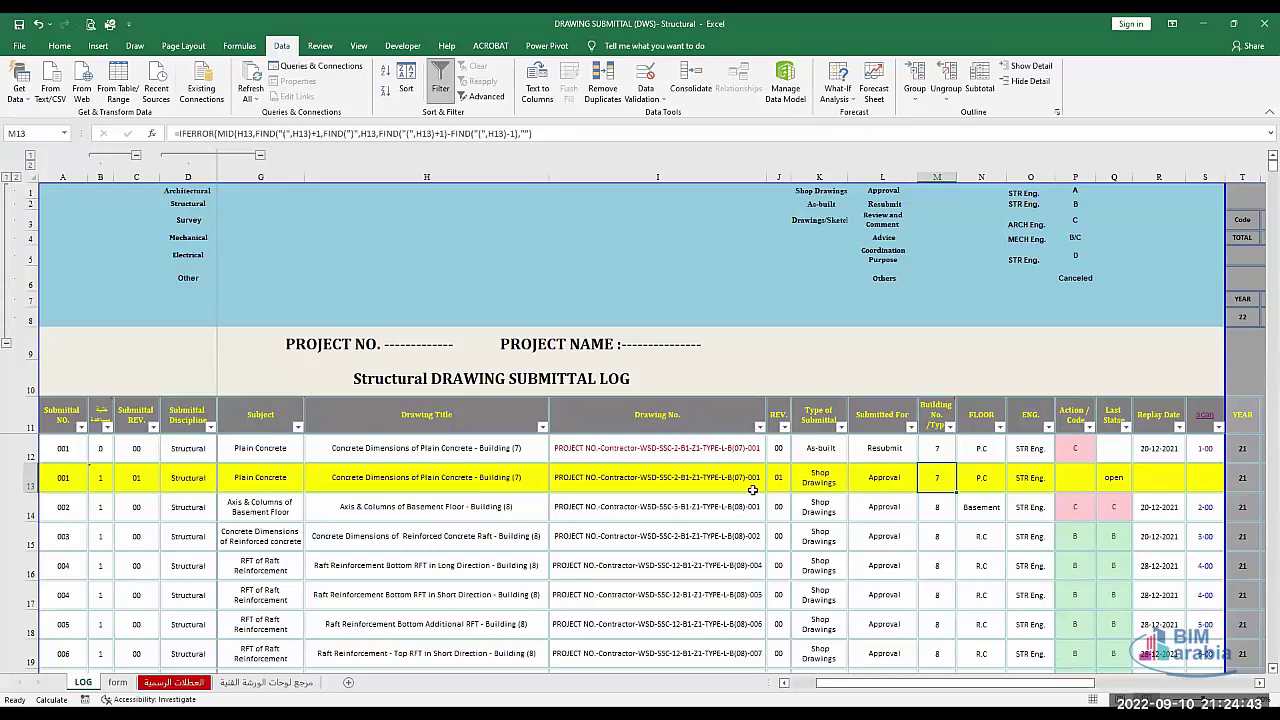
left_click(500, 479)
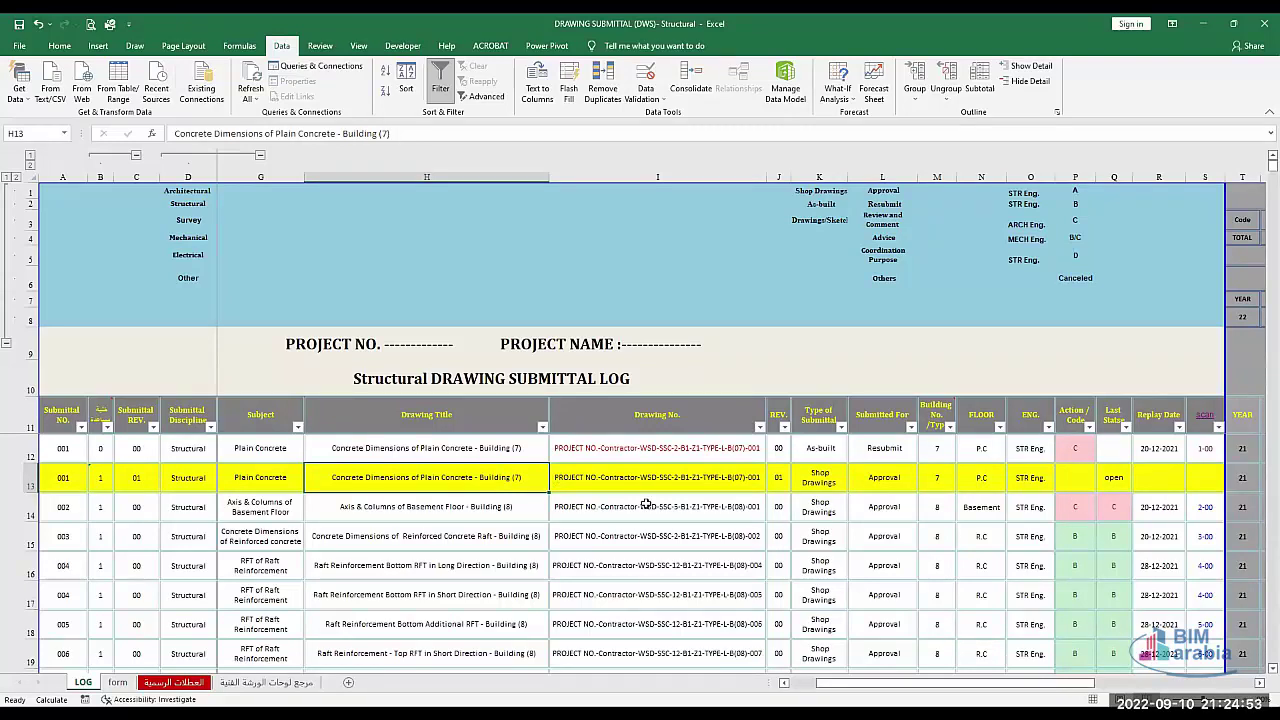
Filter the log by Building No./Type to show only building 3.
left_click(950, 428)
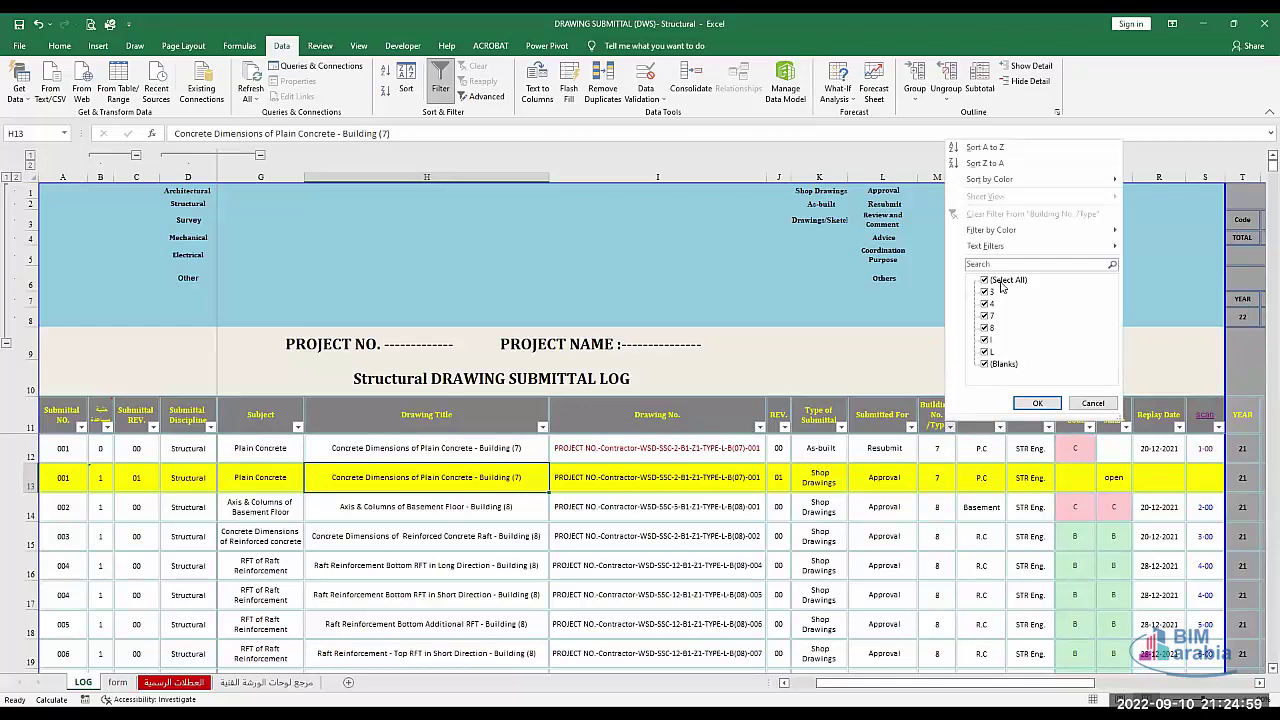
left_click(999, 280)
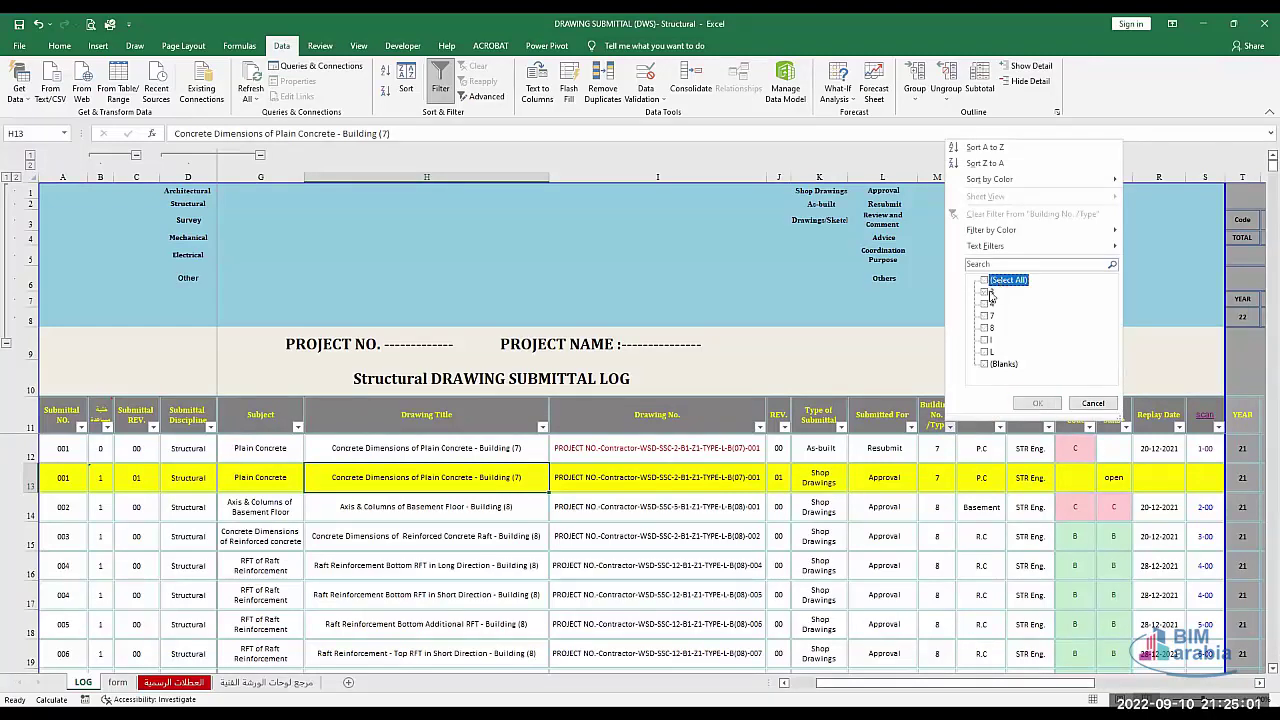
left_click(986, 291)
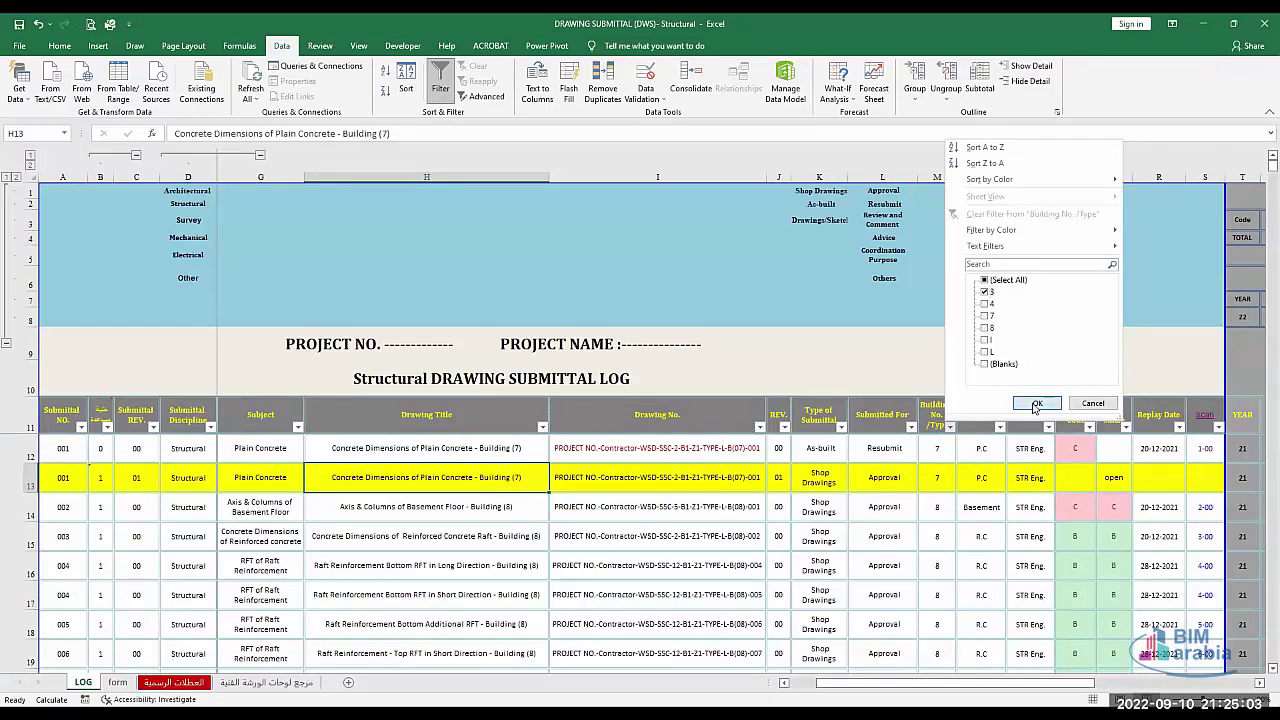
left_click(1035, 403)
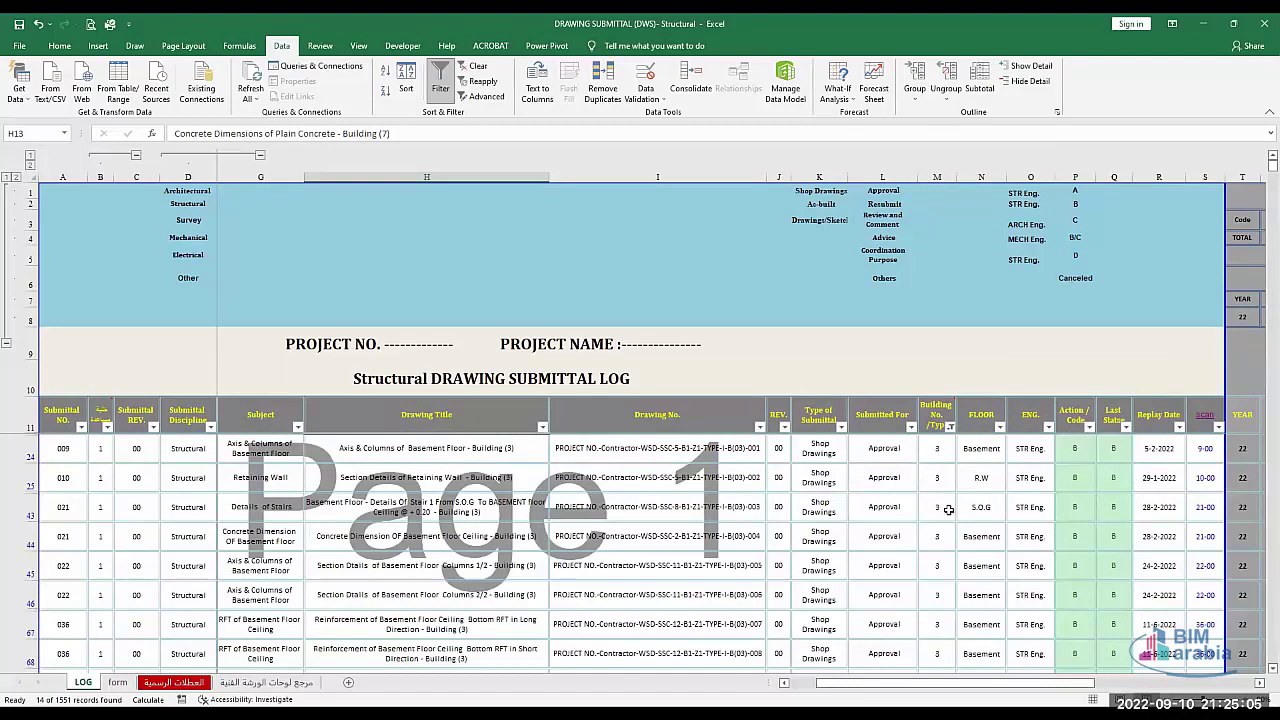
Reselect all values in the Building No./Type filter to show every record.
left_click(950, 427)
left_click(986, 280)
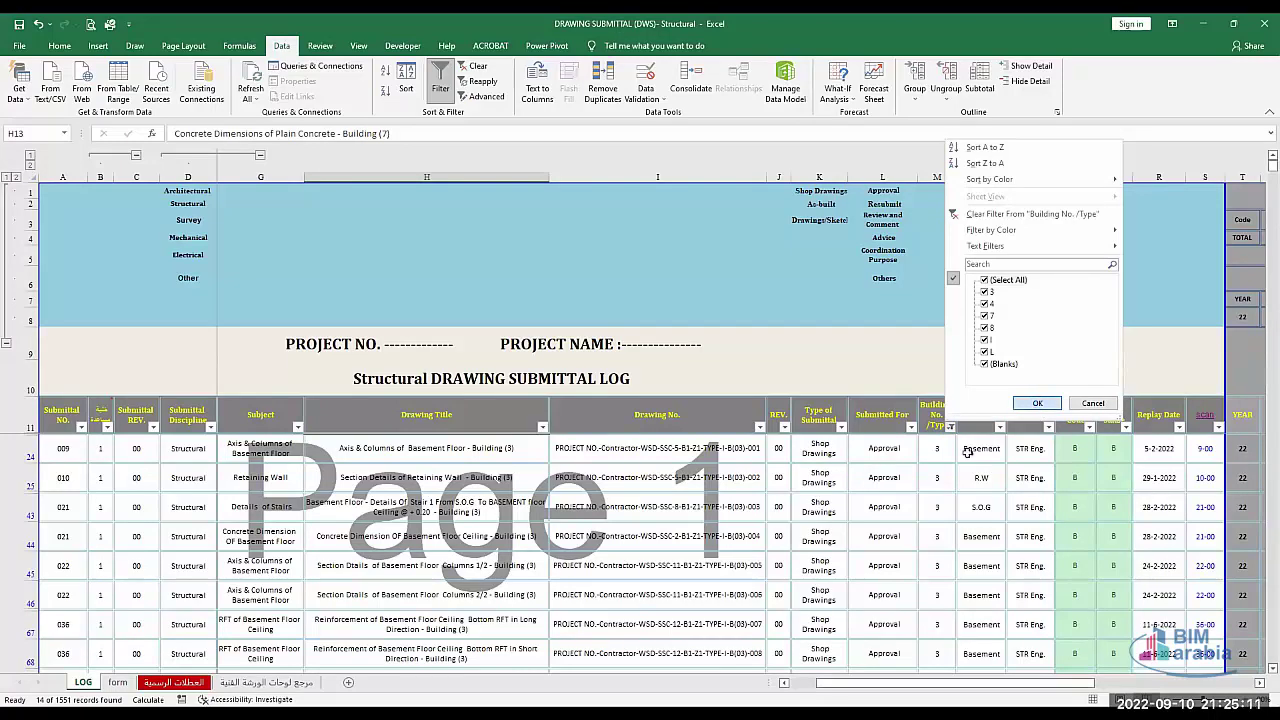
left_click(1039, 404)
Examine the text, start_num and num_chars arguments of the MID formula in M12 against the drawing title in H12, leaving both cells unedited.
left_click(945, 453)
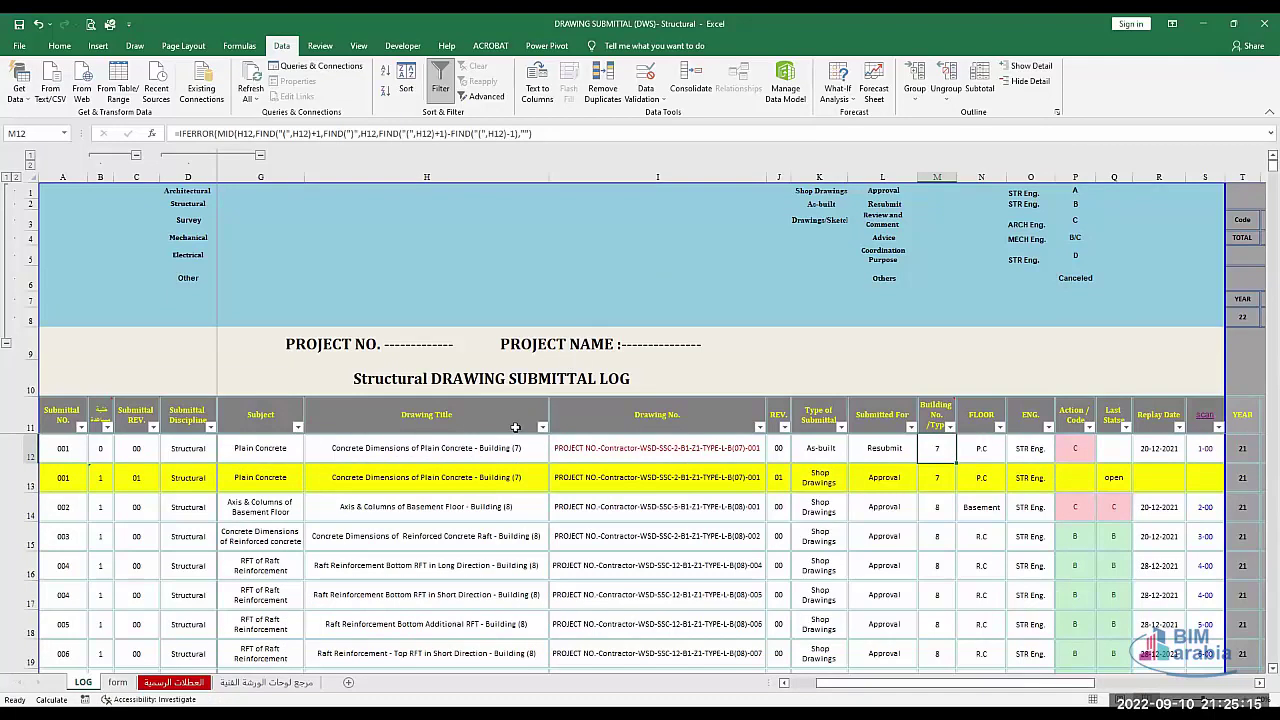
left_click(485, 448)
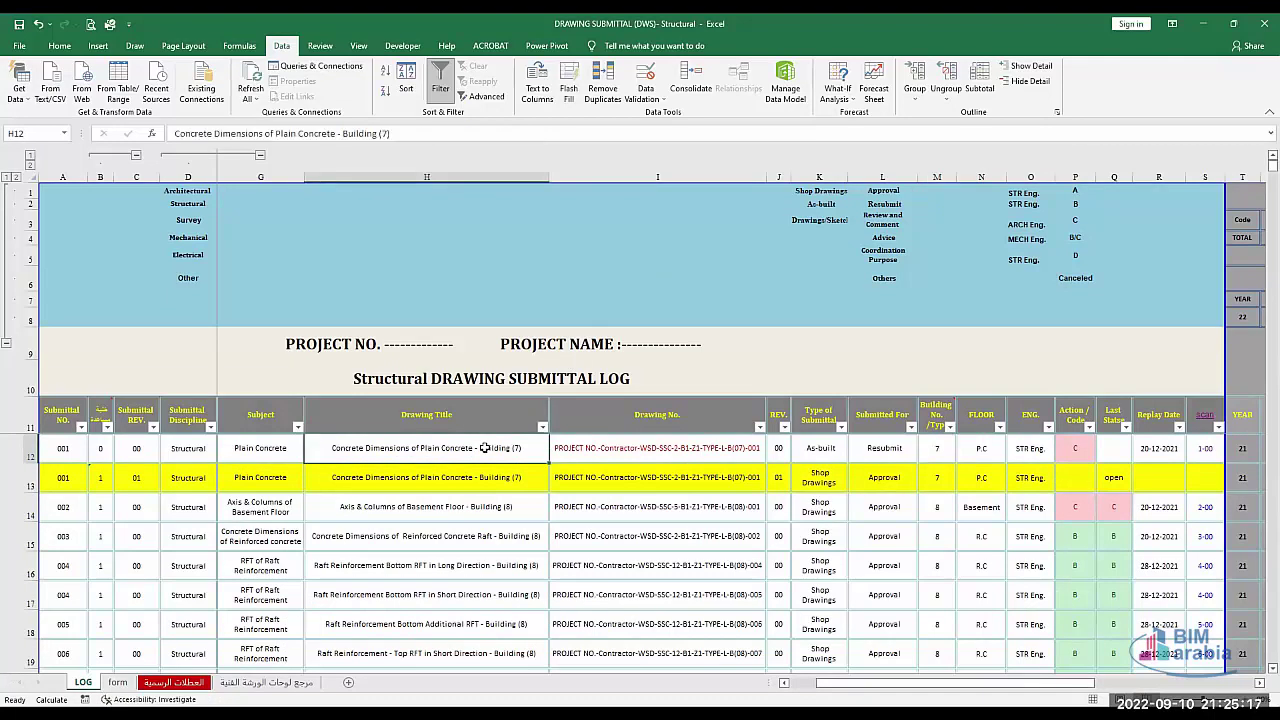
left_click(933, 448)
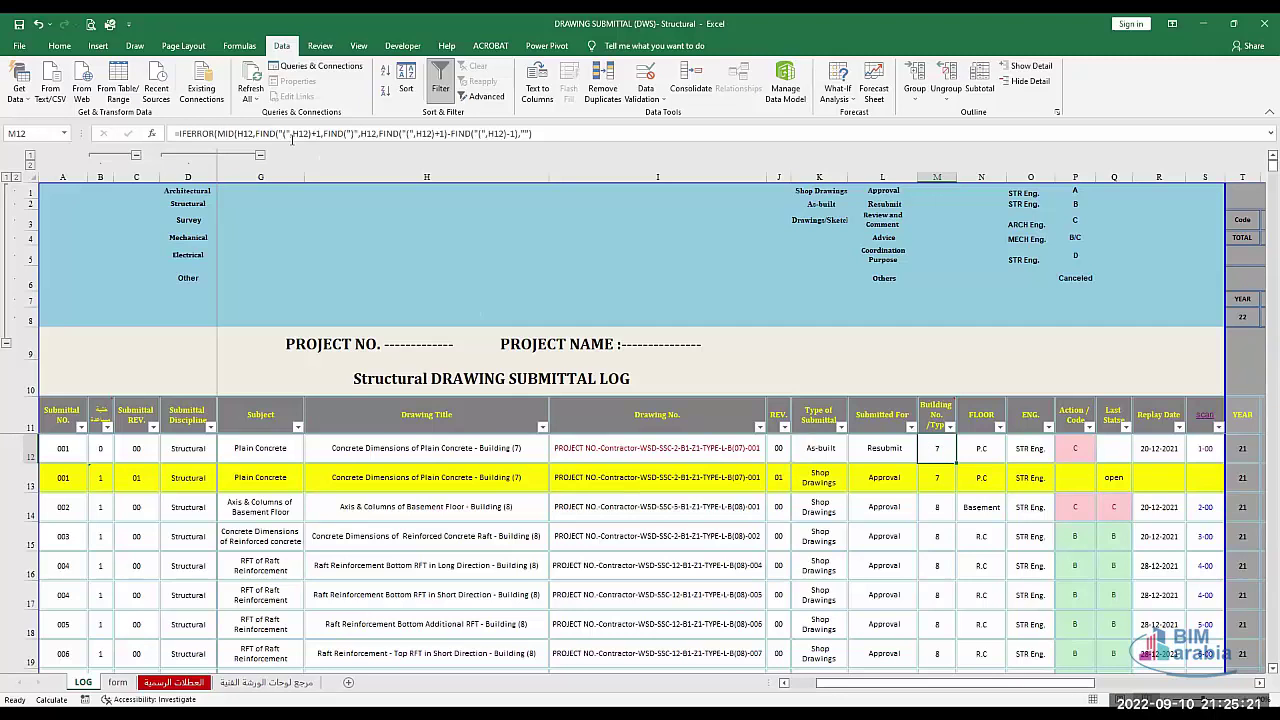
left_click(220, 133)
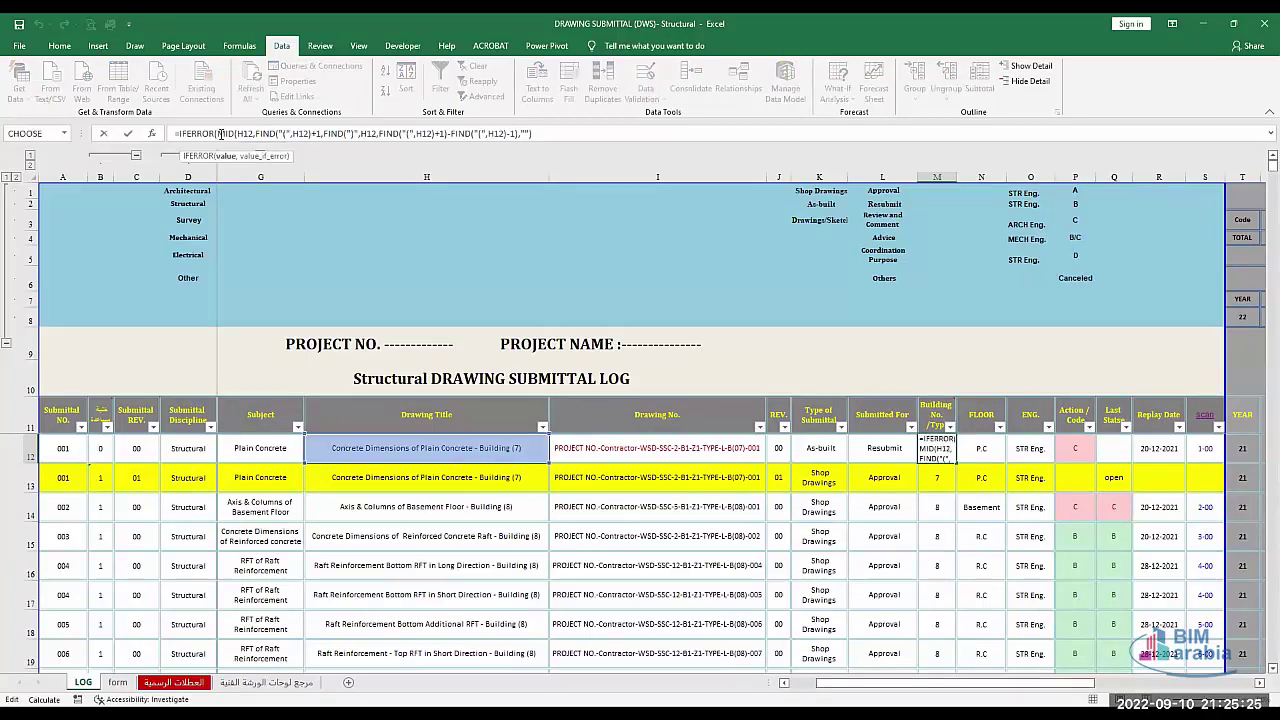
double_click(226, 133)
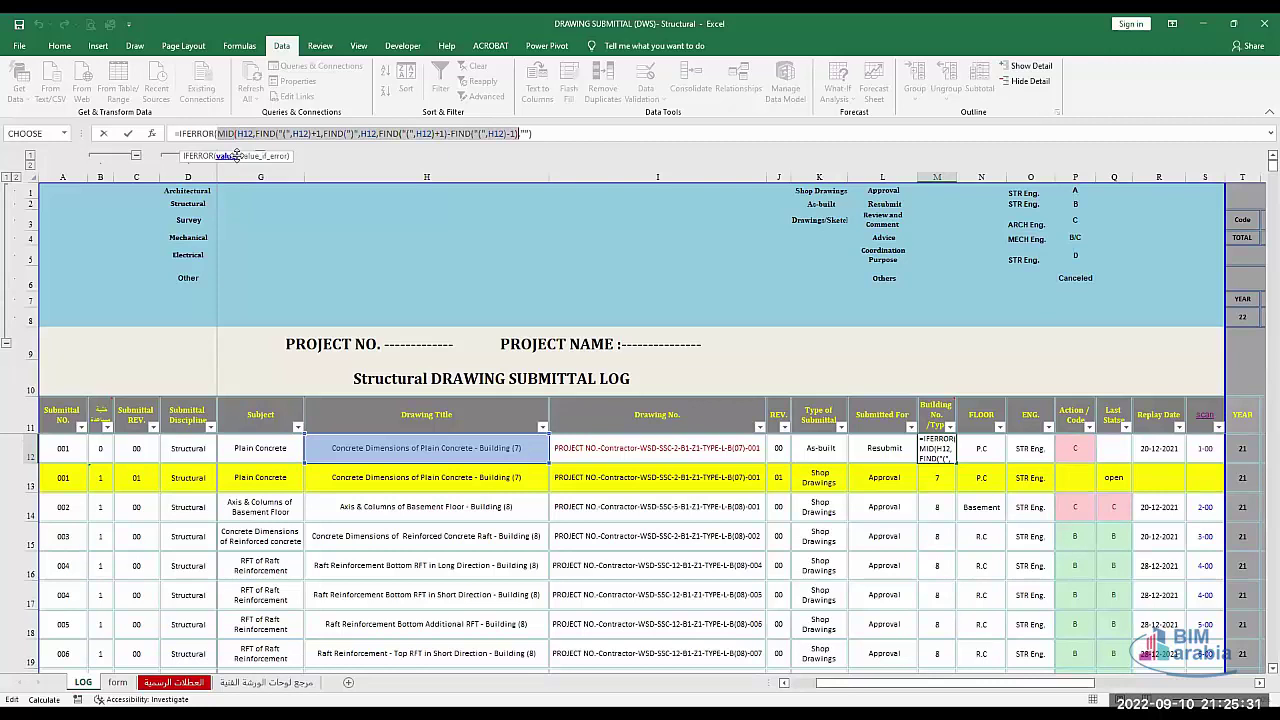
left_click(249, 133)
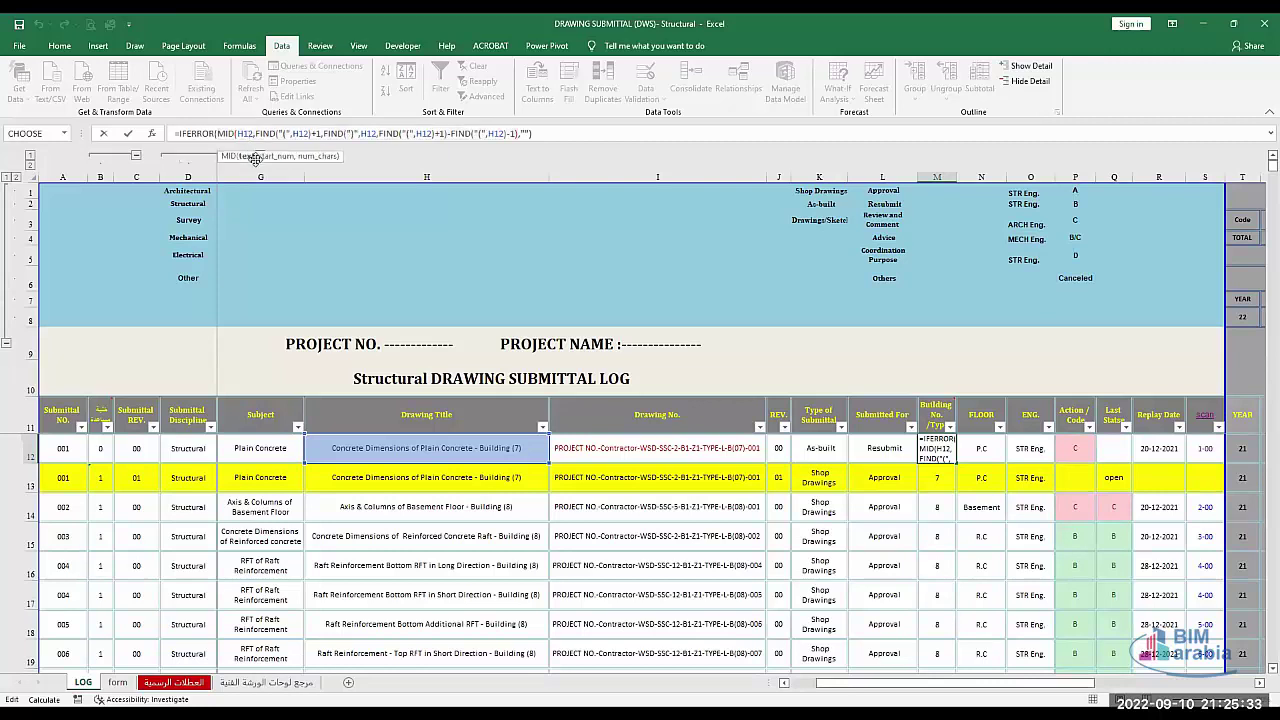
left_click(249, 160)
left_click(288, 157)
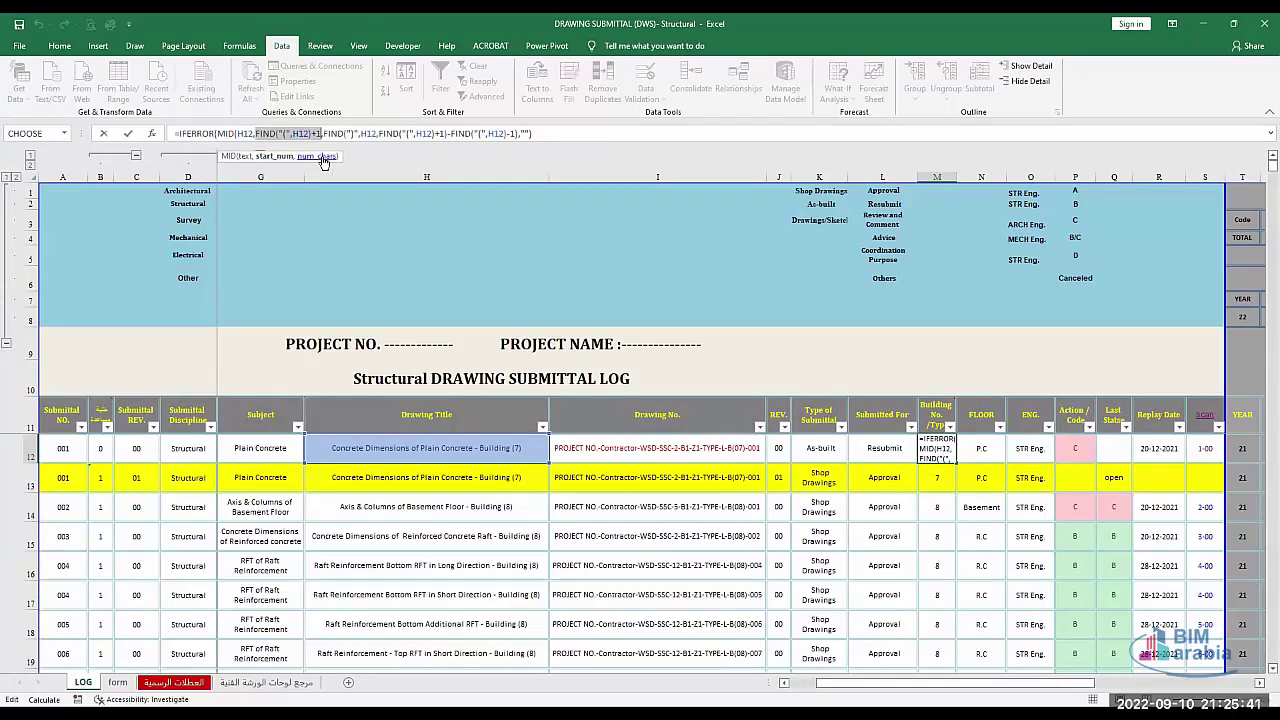
left_click(323, 157)
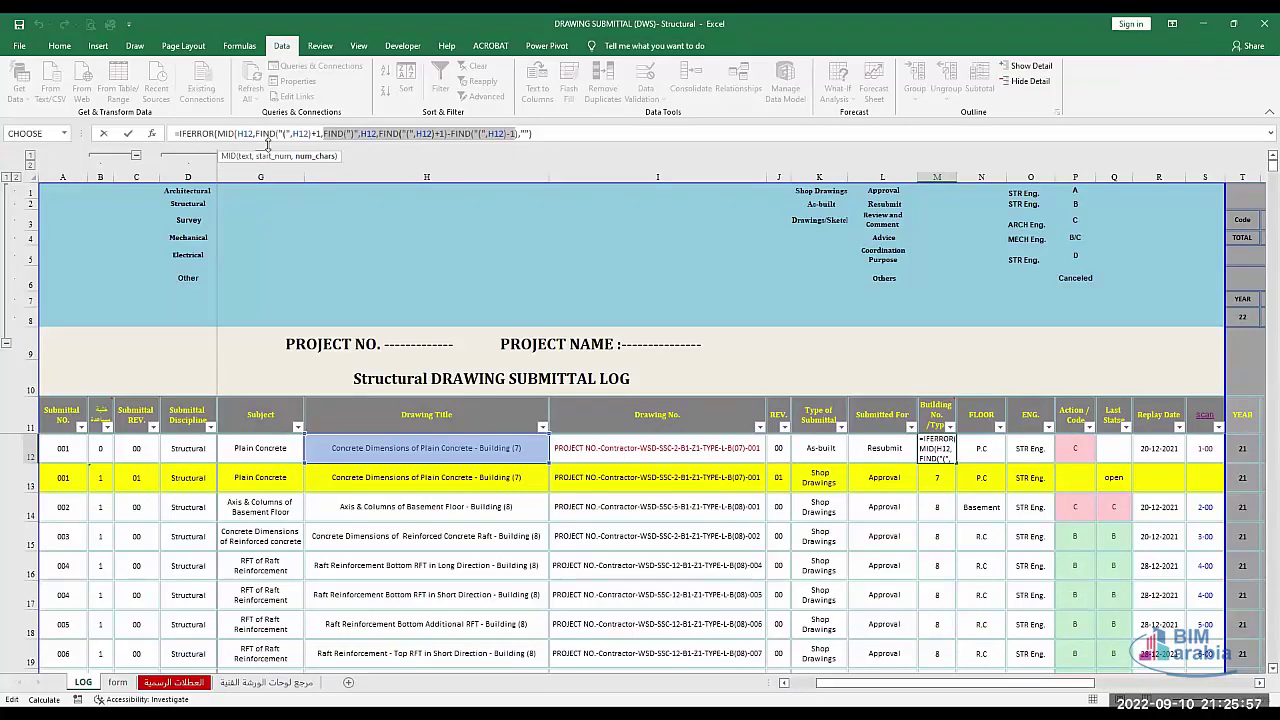
key("Escape")
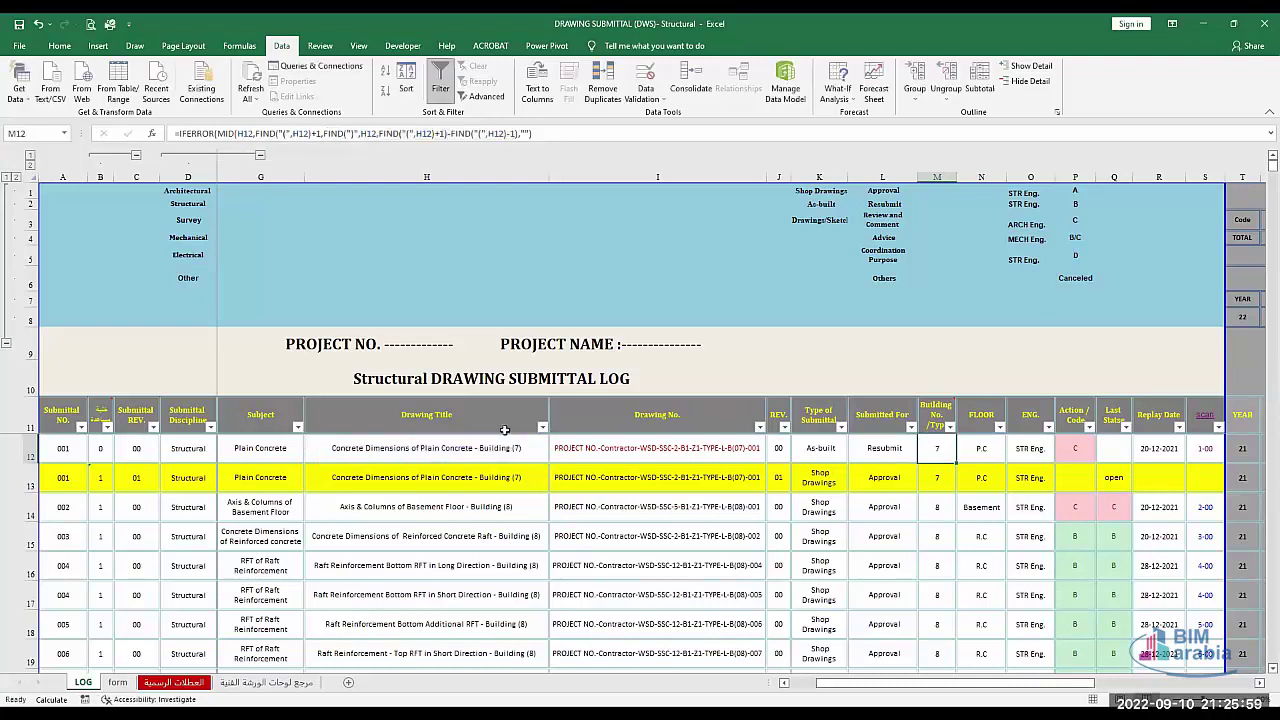
left_click(517, 448)
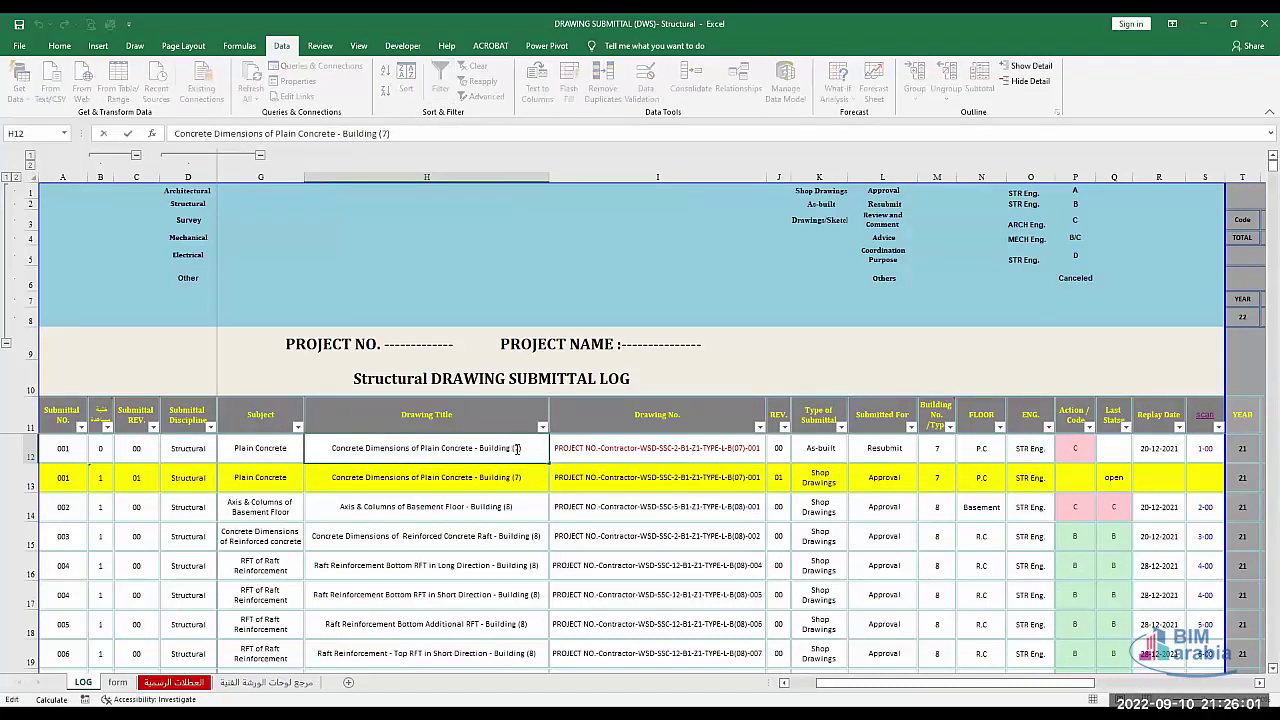
key("Escape")
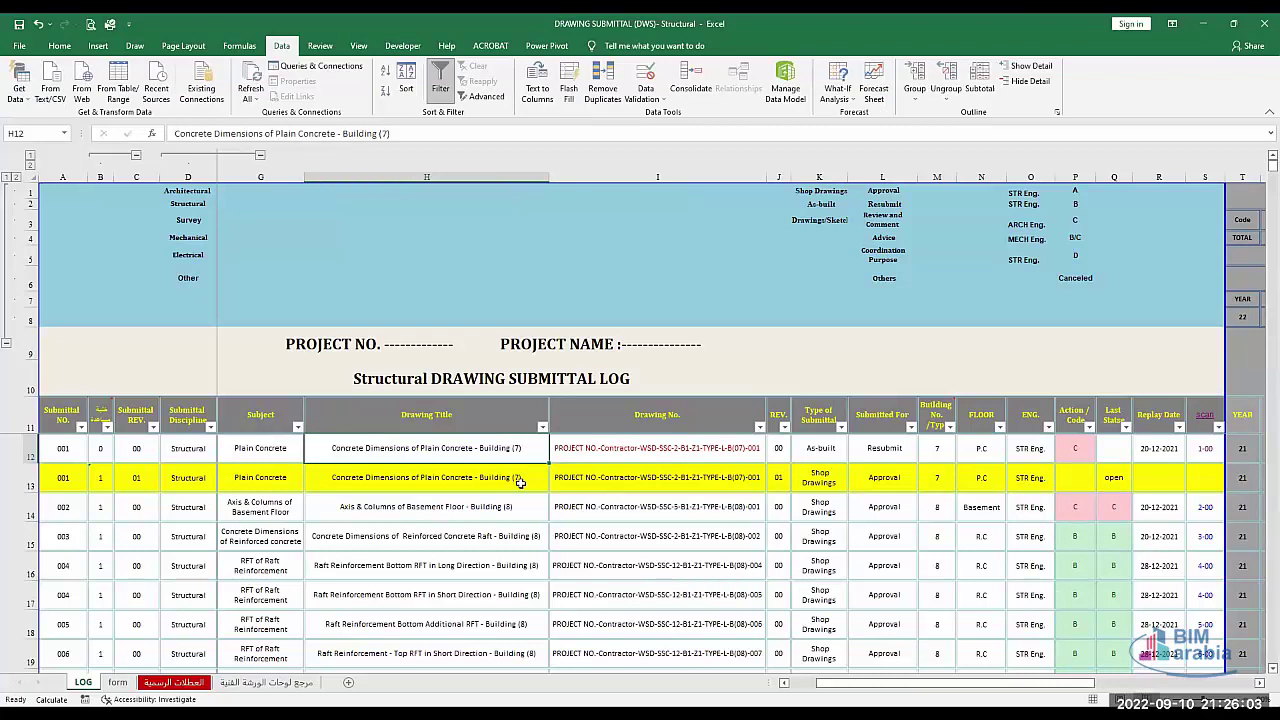
Examine the text and start_num arguments of the MID formula in M13, including the nested FIND function's find_text, within_text and +1 offset.
left_click(937, 481)
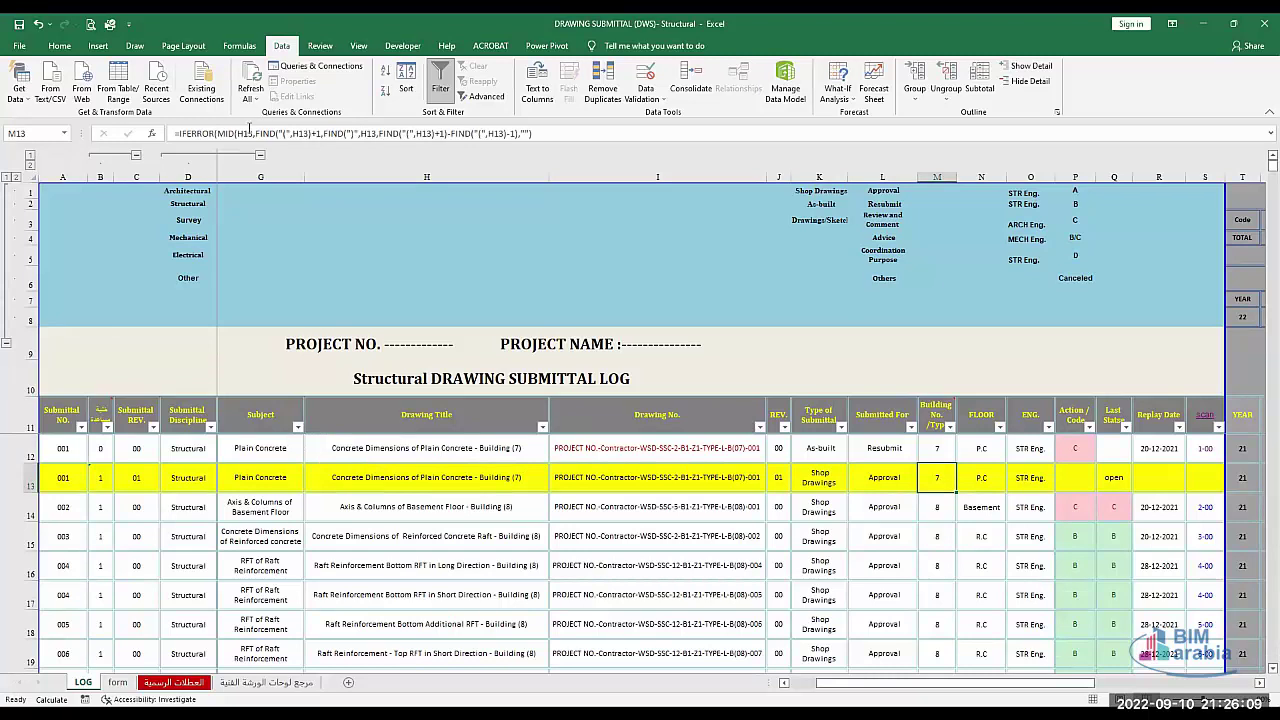
left_click(247, 133)
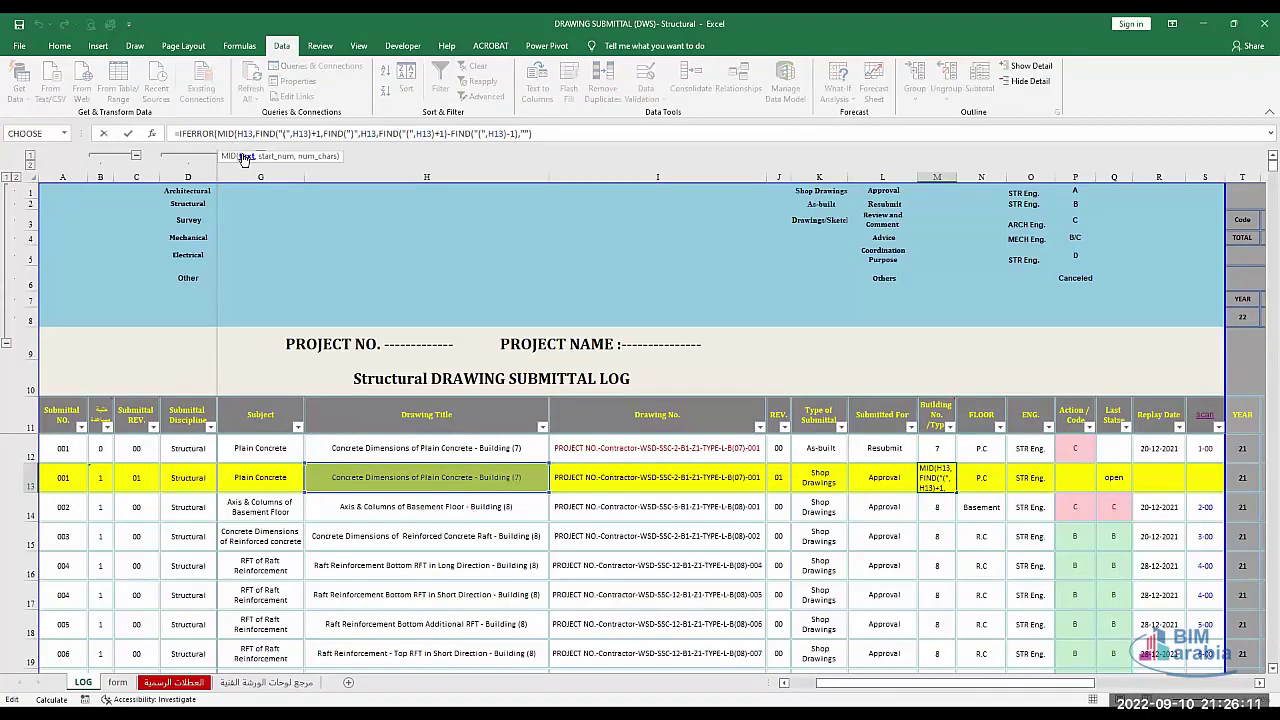
double_click(245, 133)
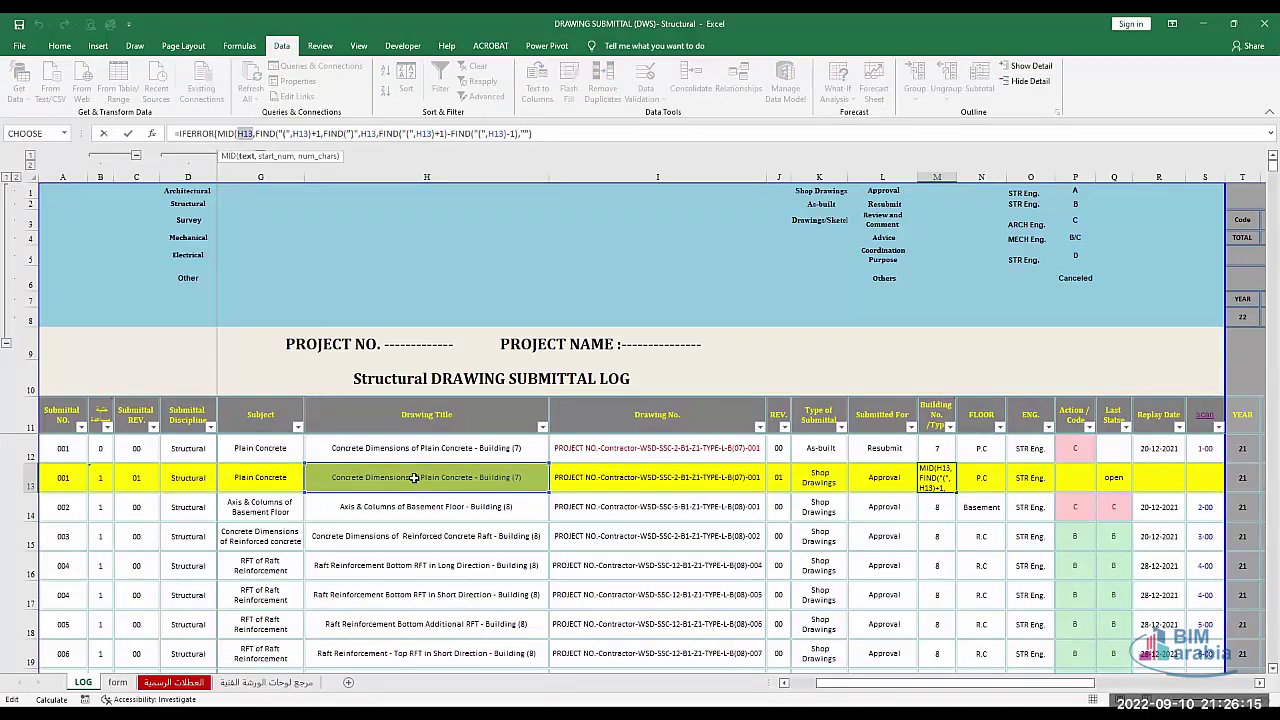
left_click(268, 158)
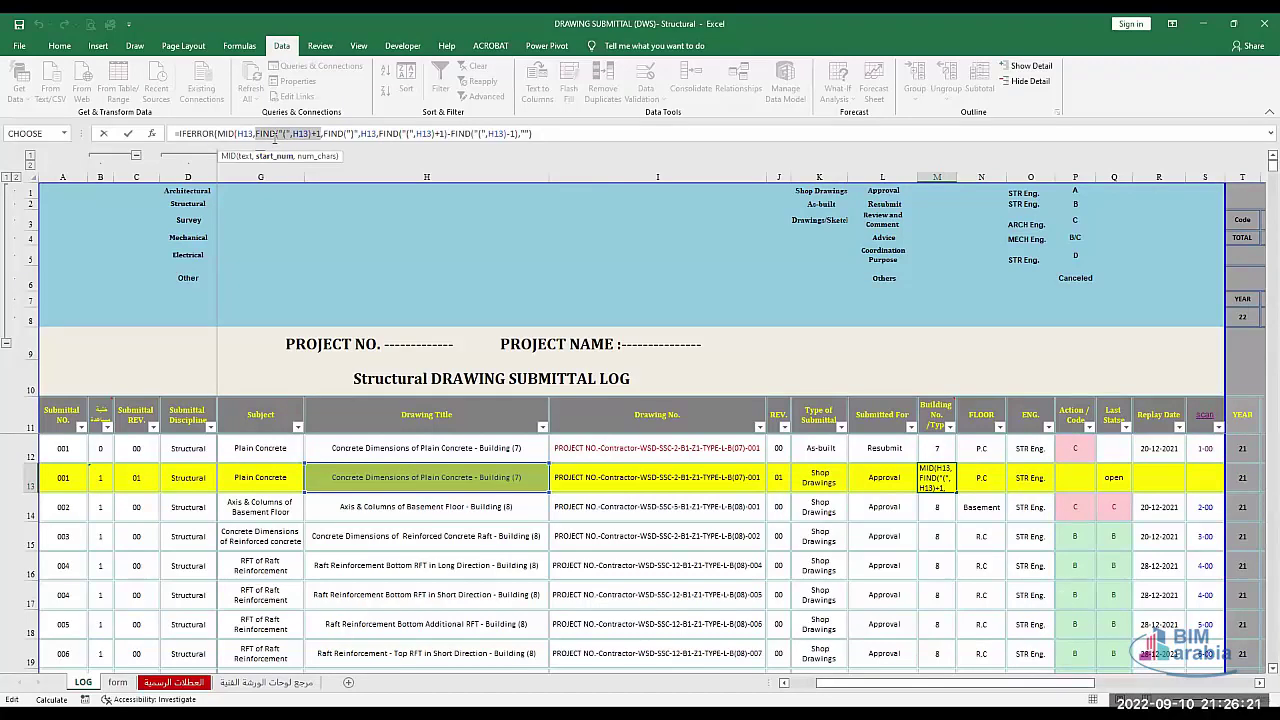
left_click_drag(318, 136, 288, 136)
left_click(288, 136)
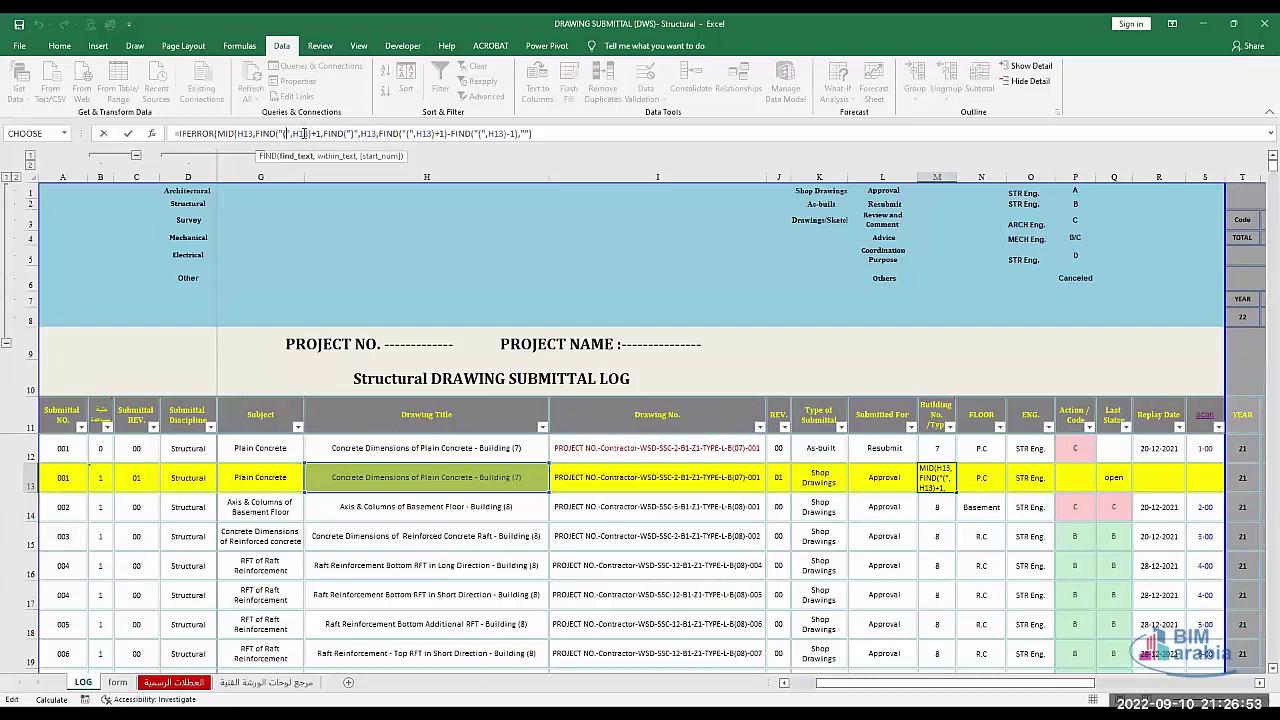
left_click(332, 157)
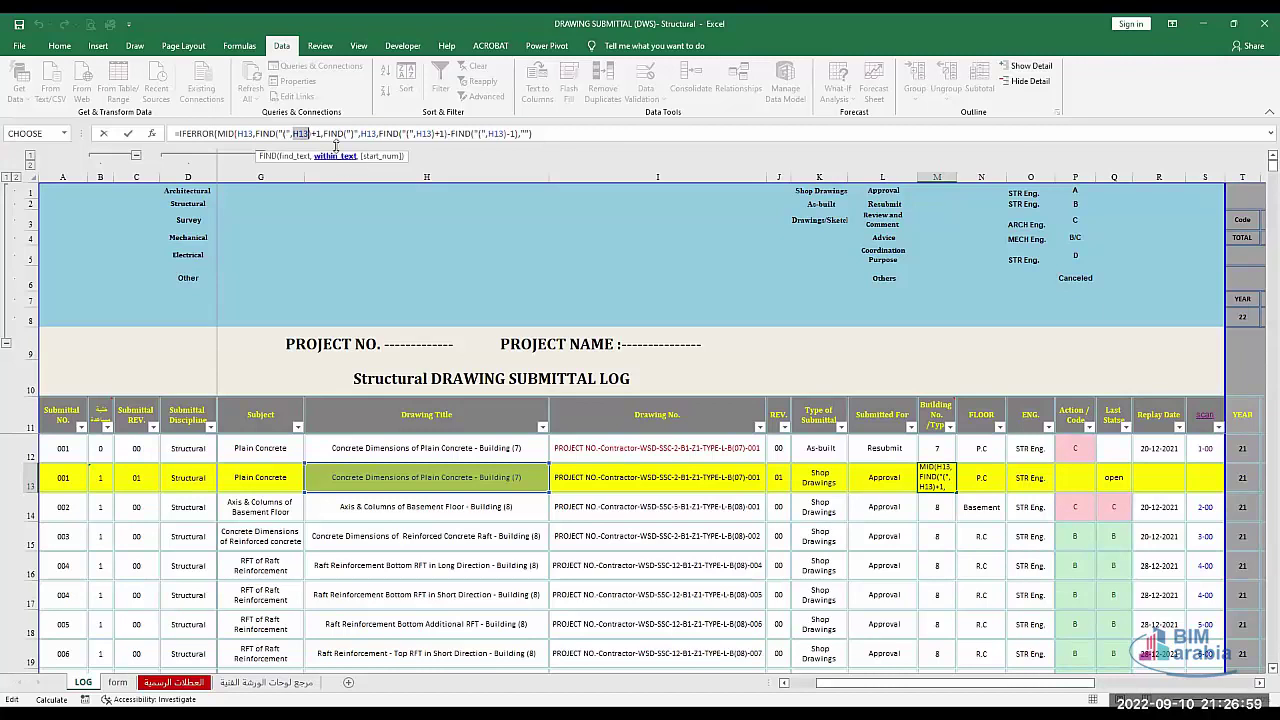
left_click(315, 133)
type("+1")
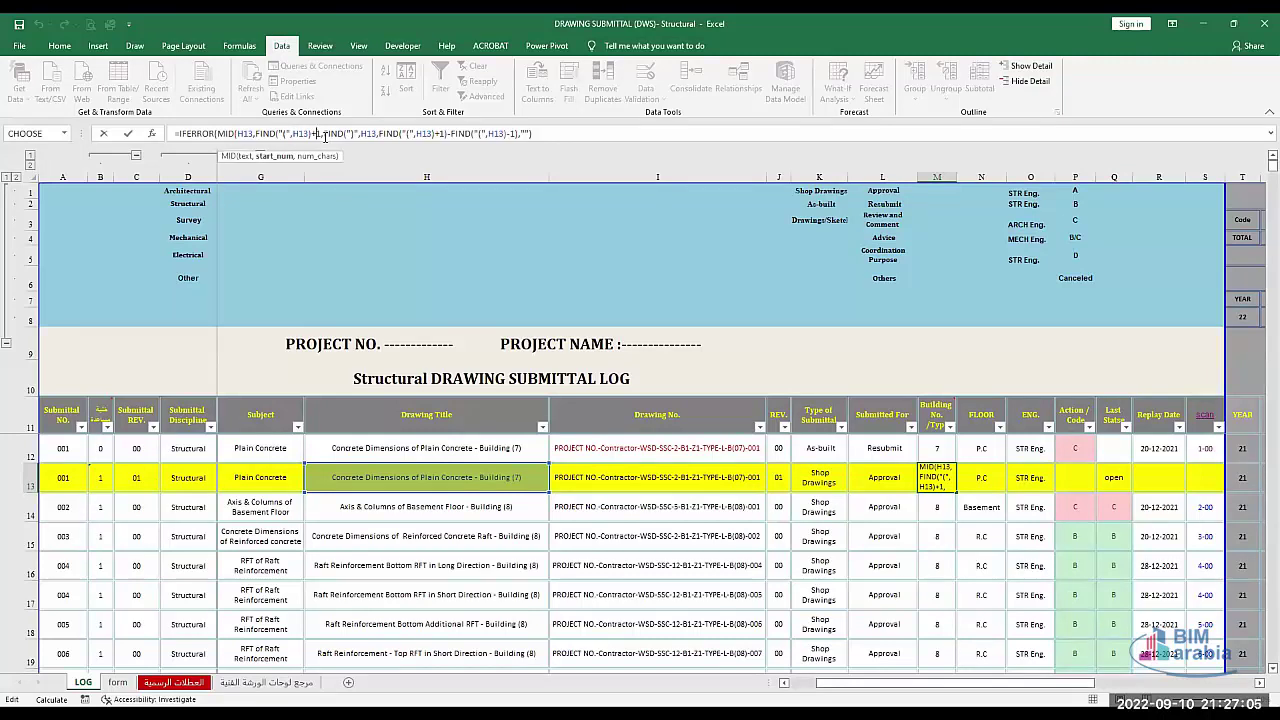
Enter the start_num search from M13 as a separate test formula in N7: =FIND("(",H13).
left_click(257, 132)
left_click_drag(257, 133, 310, 133)
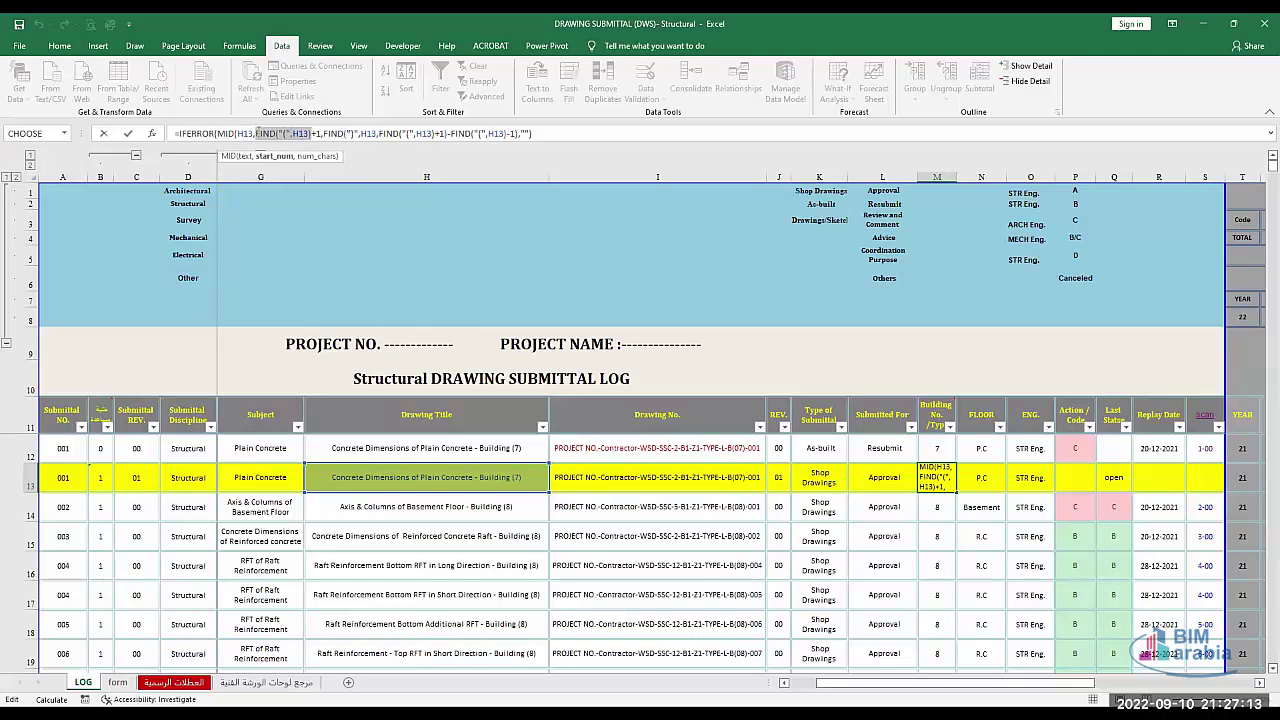
key("Escape")
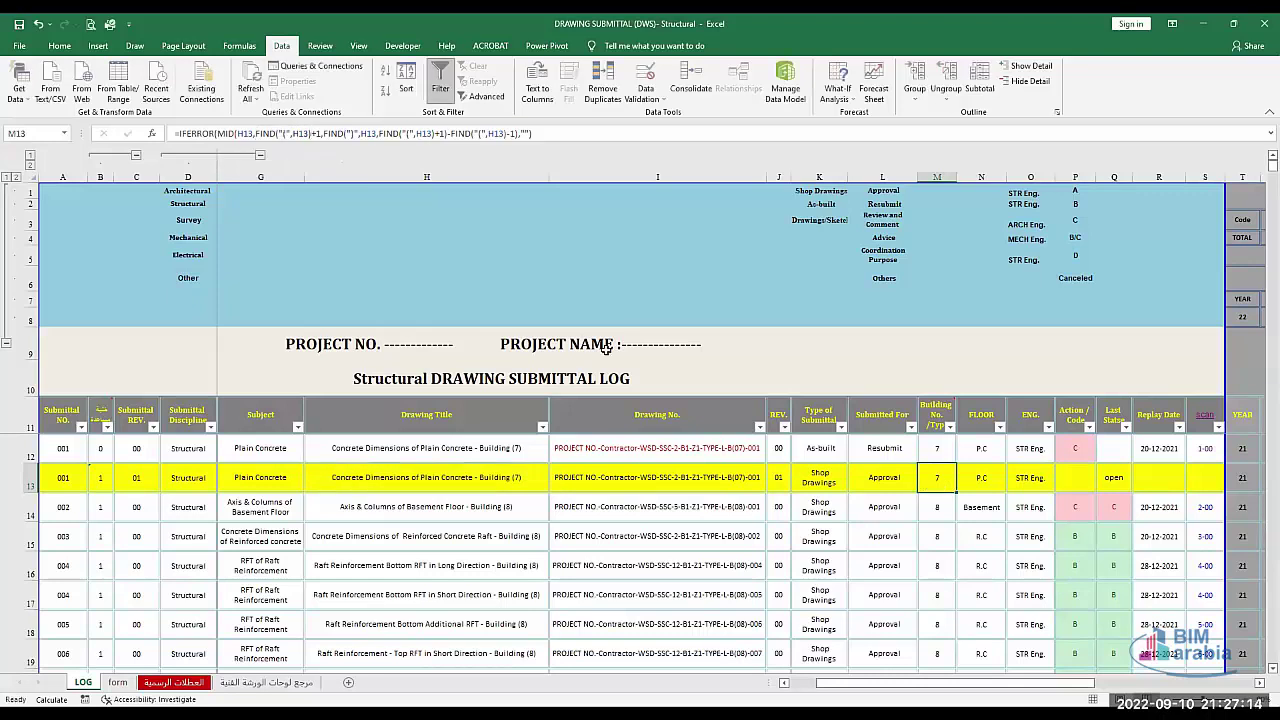
left_click(990, 350)
left_click(996, 304)
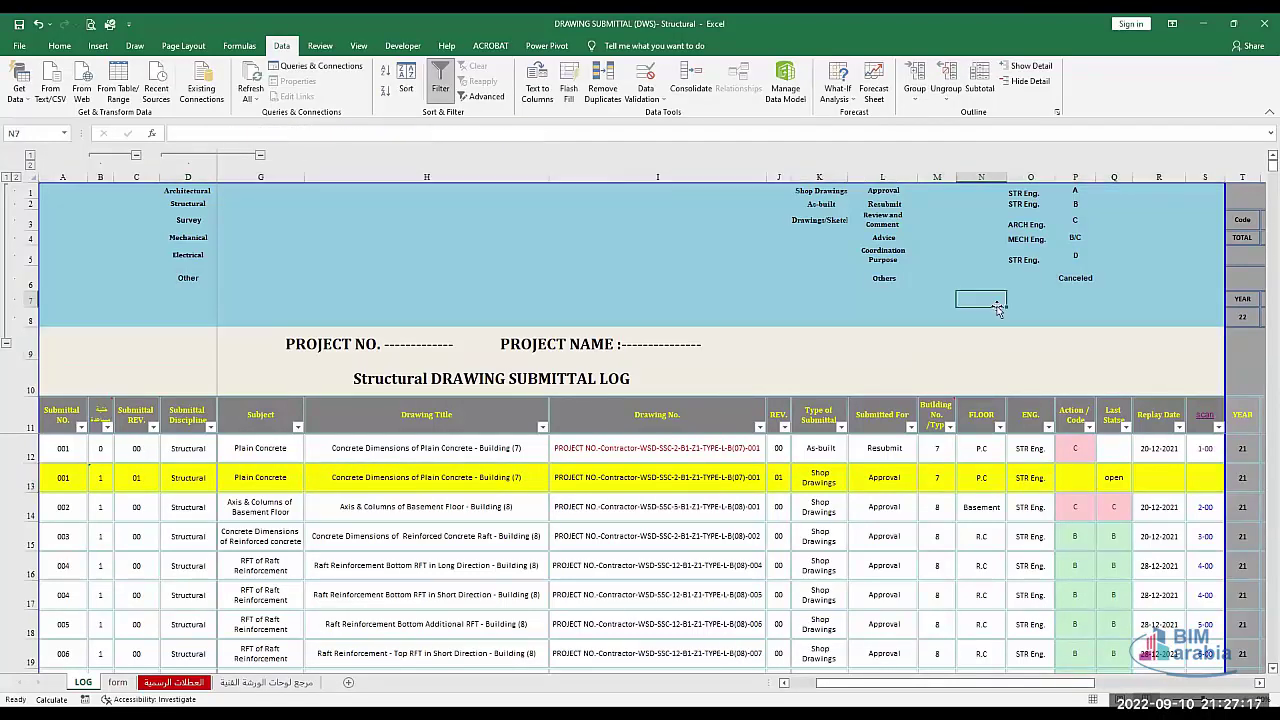
type("=FIND(\"(\",H13)")
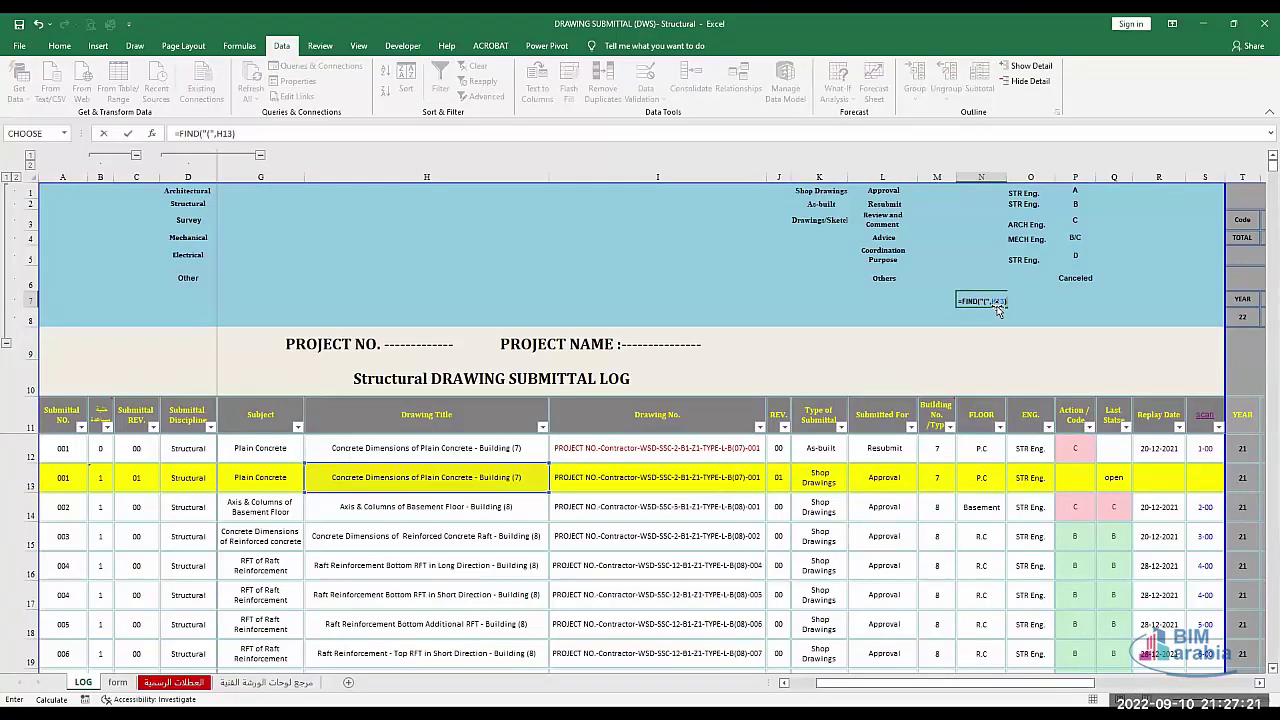
key("Return")
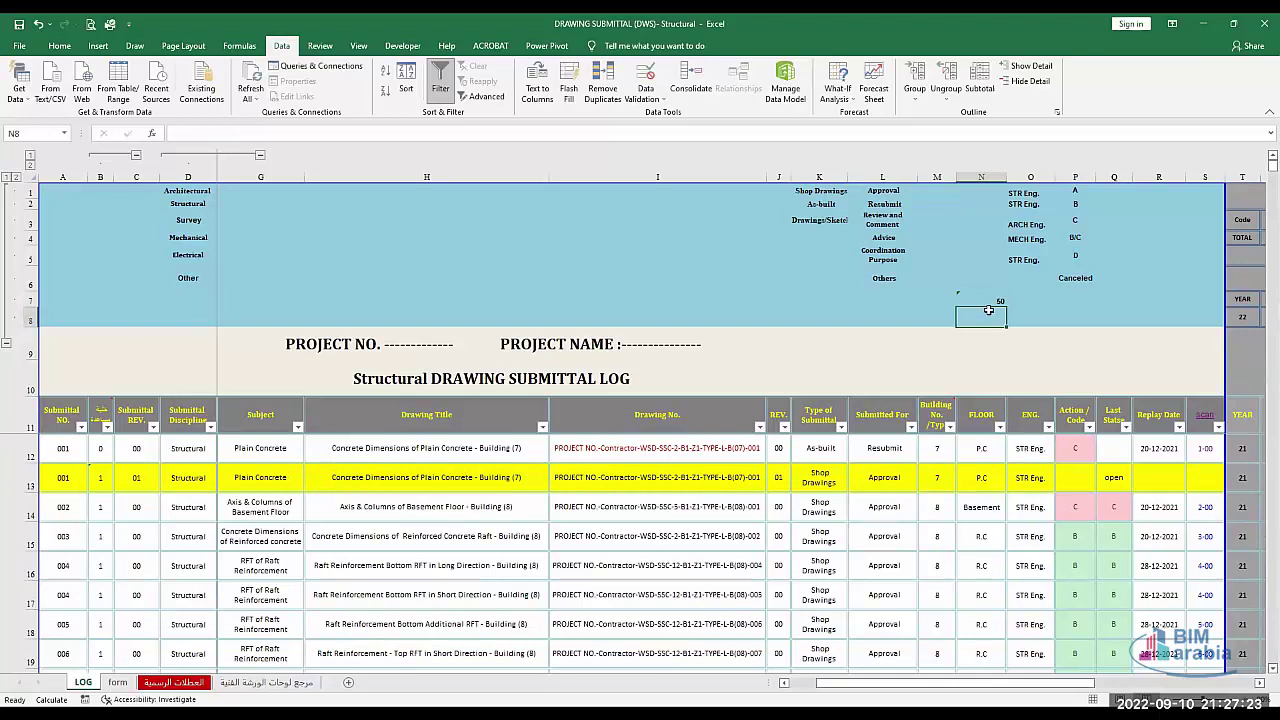
left_click(985, 299)
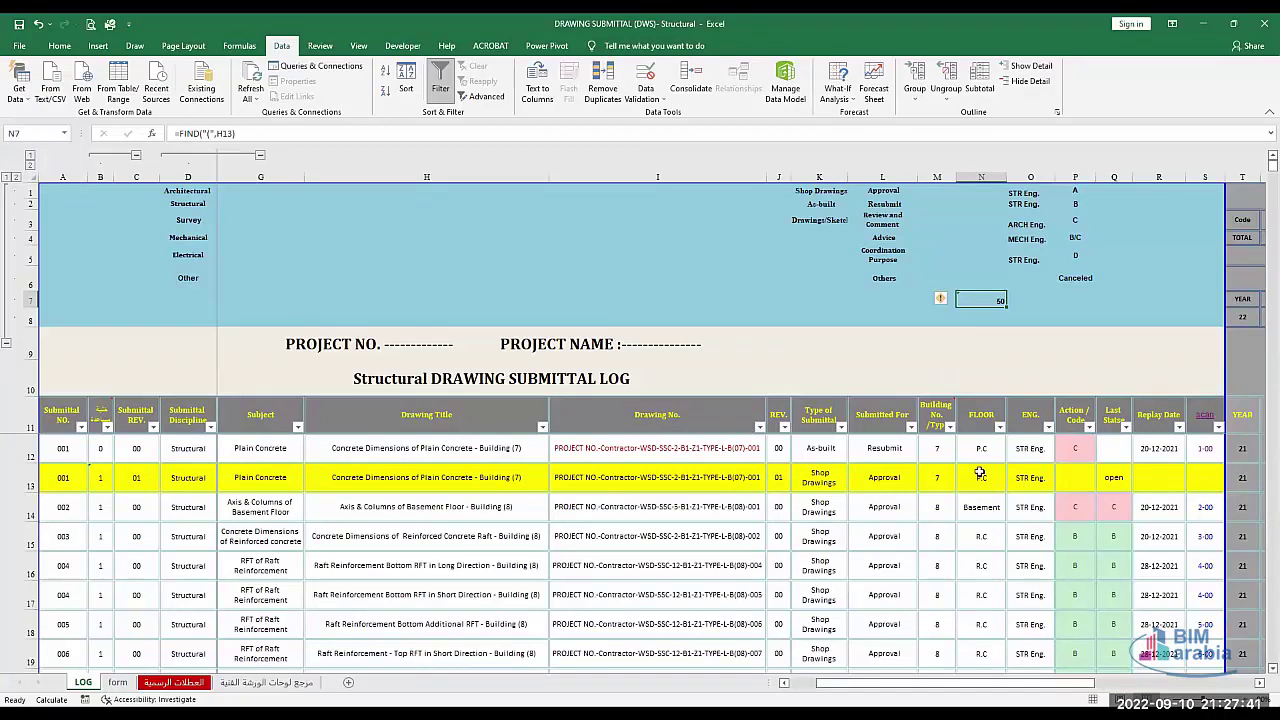
Replace the whole num_chars argument of the MID formula in M12 with a fixed value of 1.
left_click(950, 453)
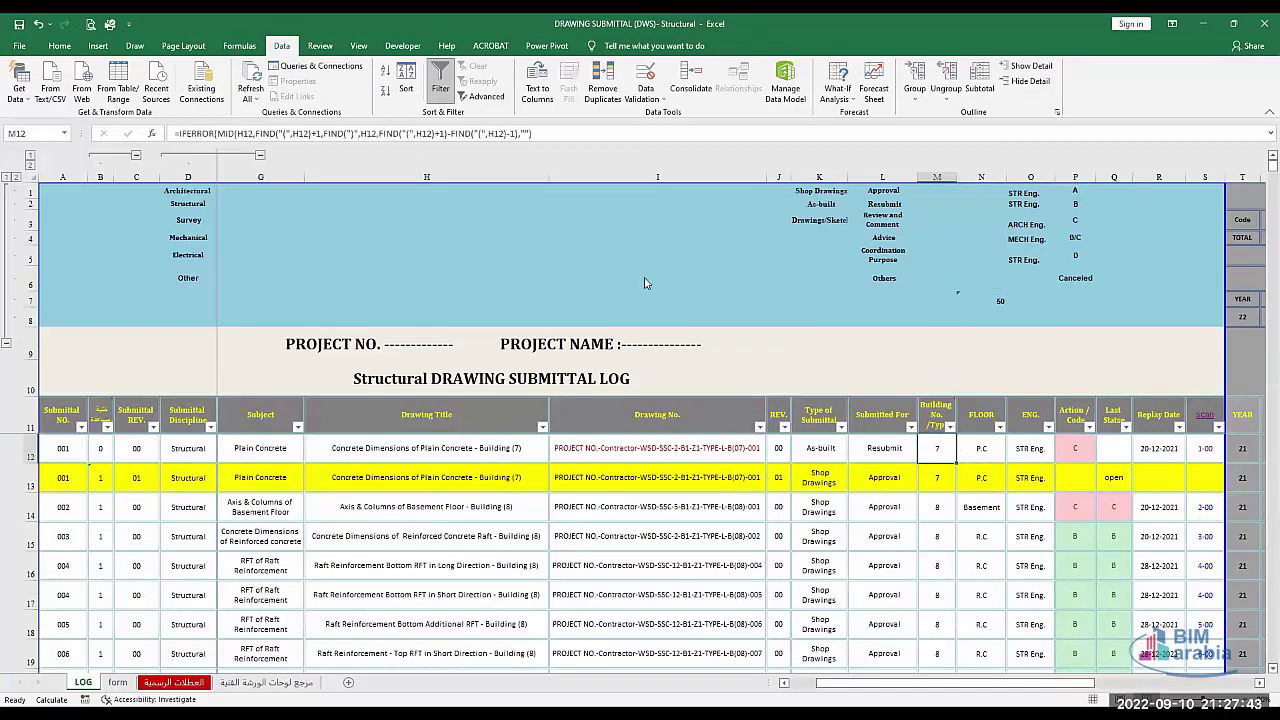
left_click(317, 137)
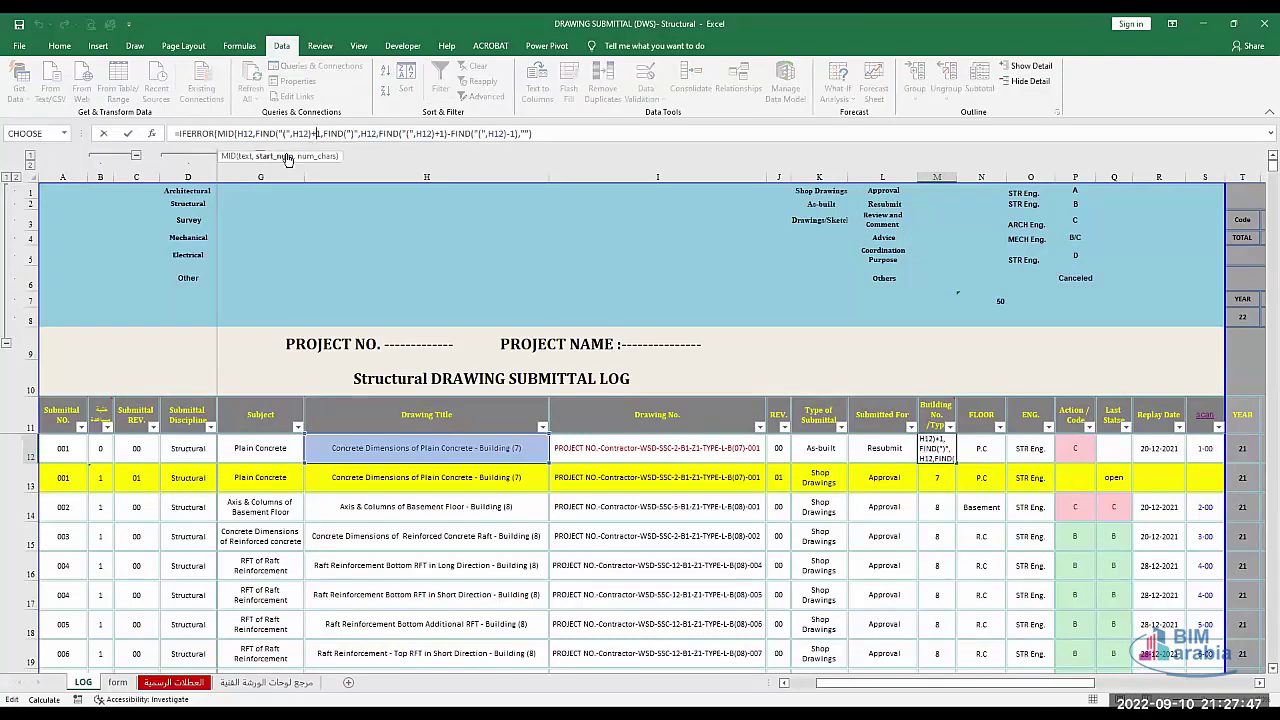
left_click(285, 157)
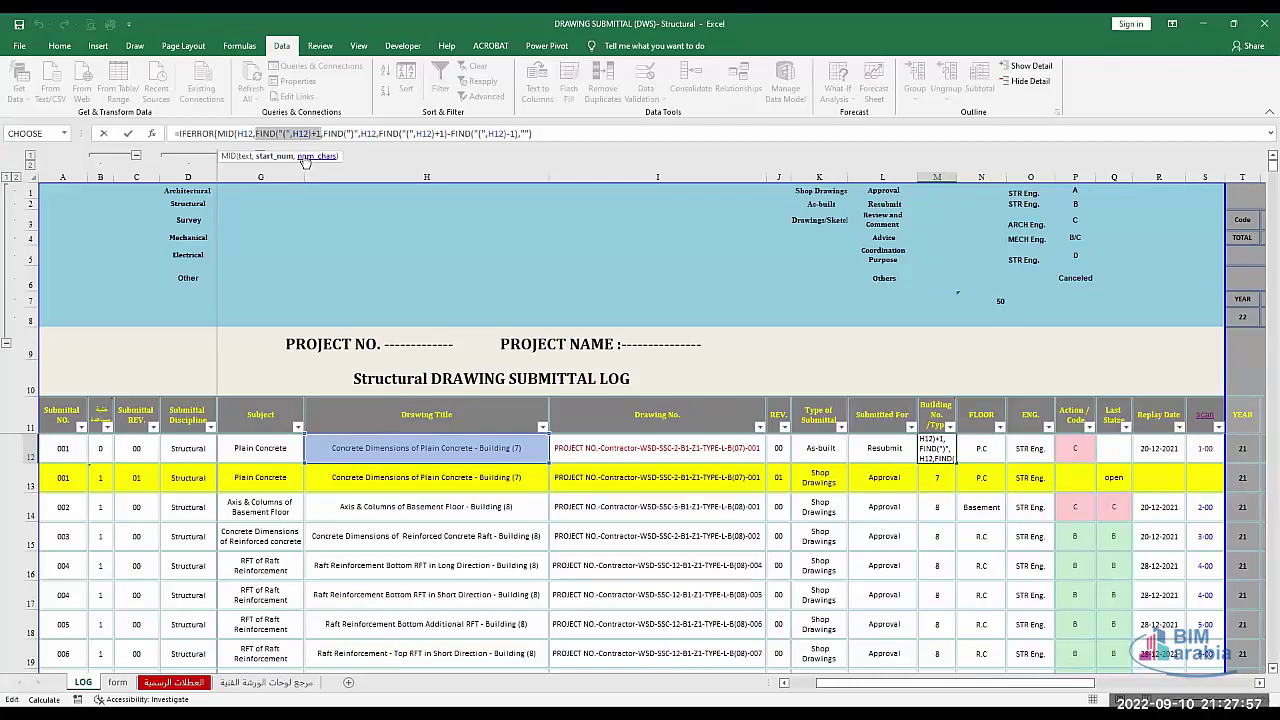
left_click(305, 157)
key("ctrl+c")
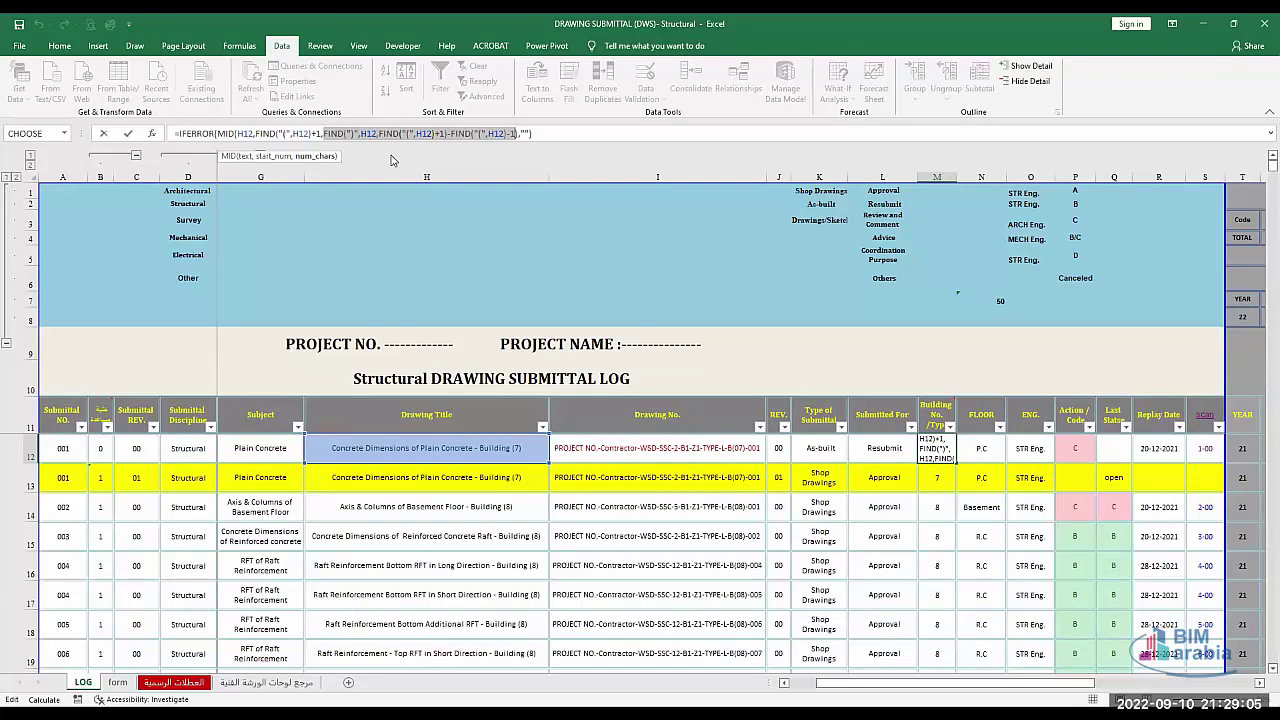
key("BackSpace")
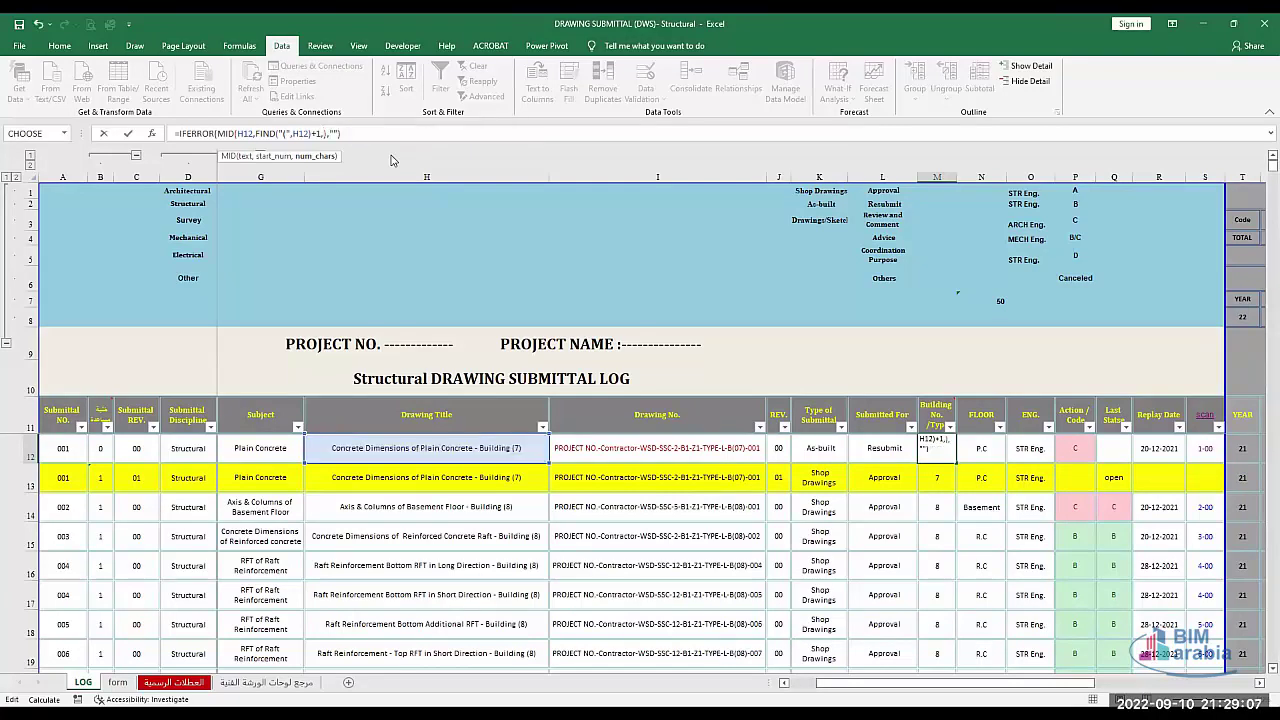
key("ctrl+v")
key("Return")
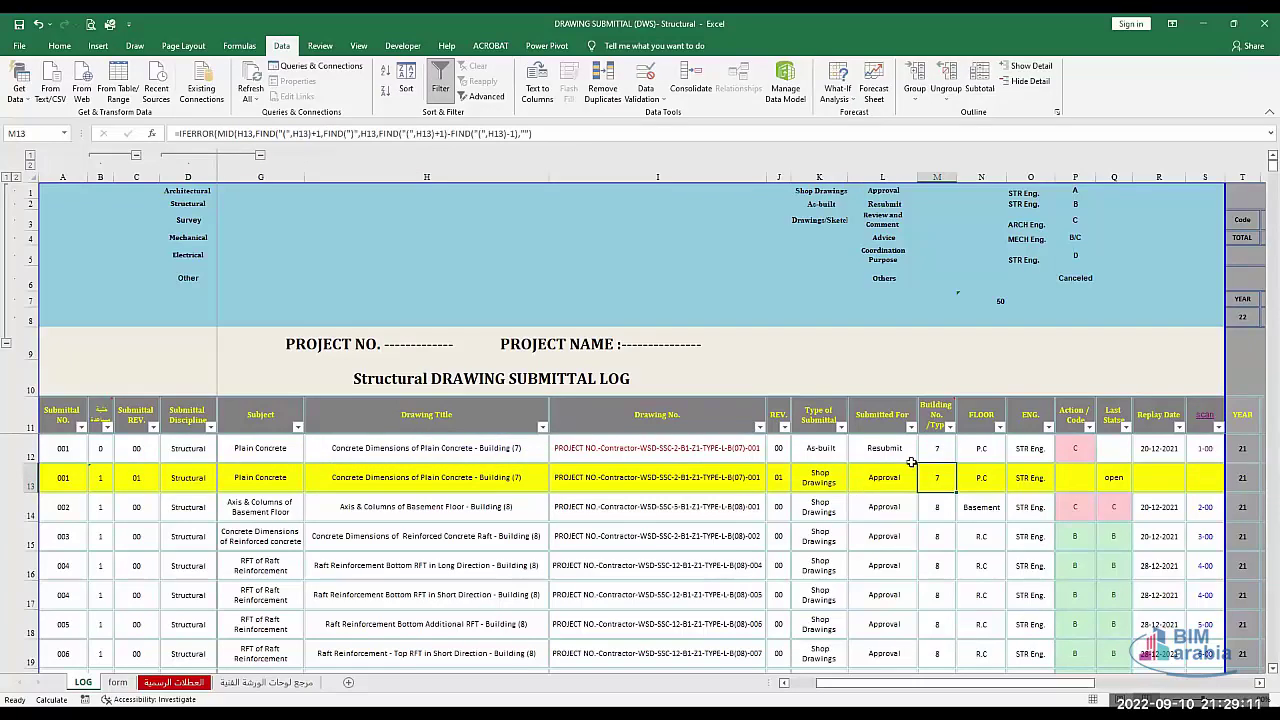
Test M12 by changing the building number in H12's drawing title to 10, and undo the title and formula edits.
left_click_drag(953, 457, 518, 449)
double_click(518, 449)
key("BackSpace")
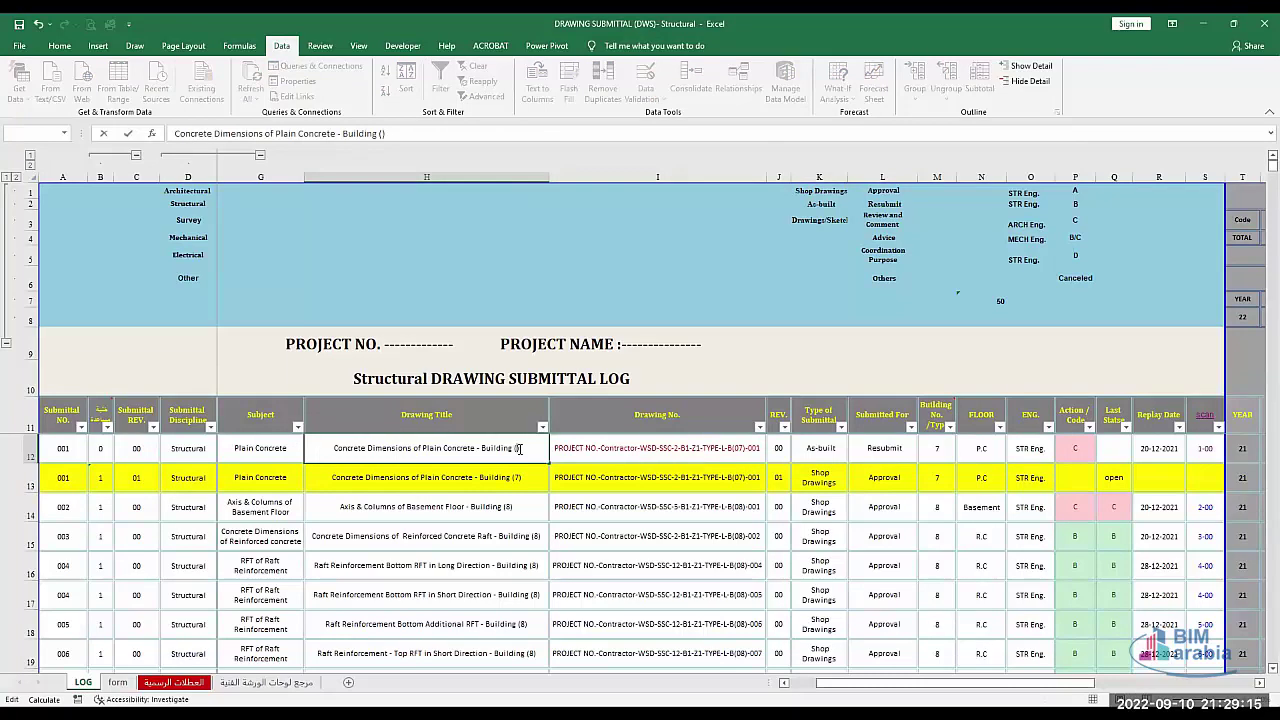
type("10")
key("Return")
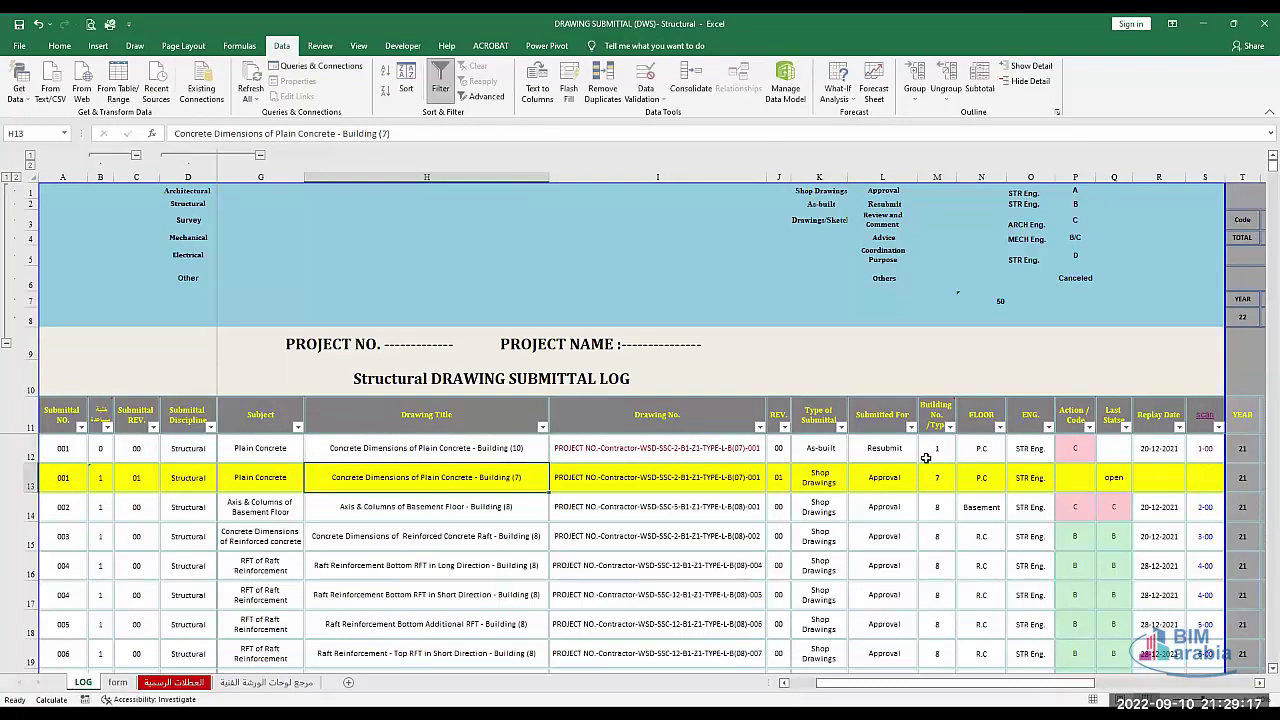
left_click(929, 448)
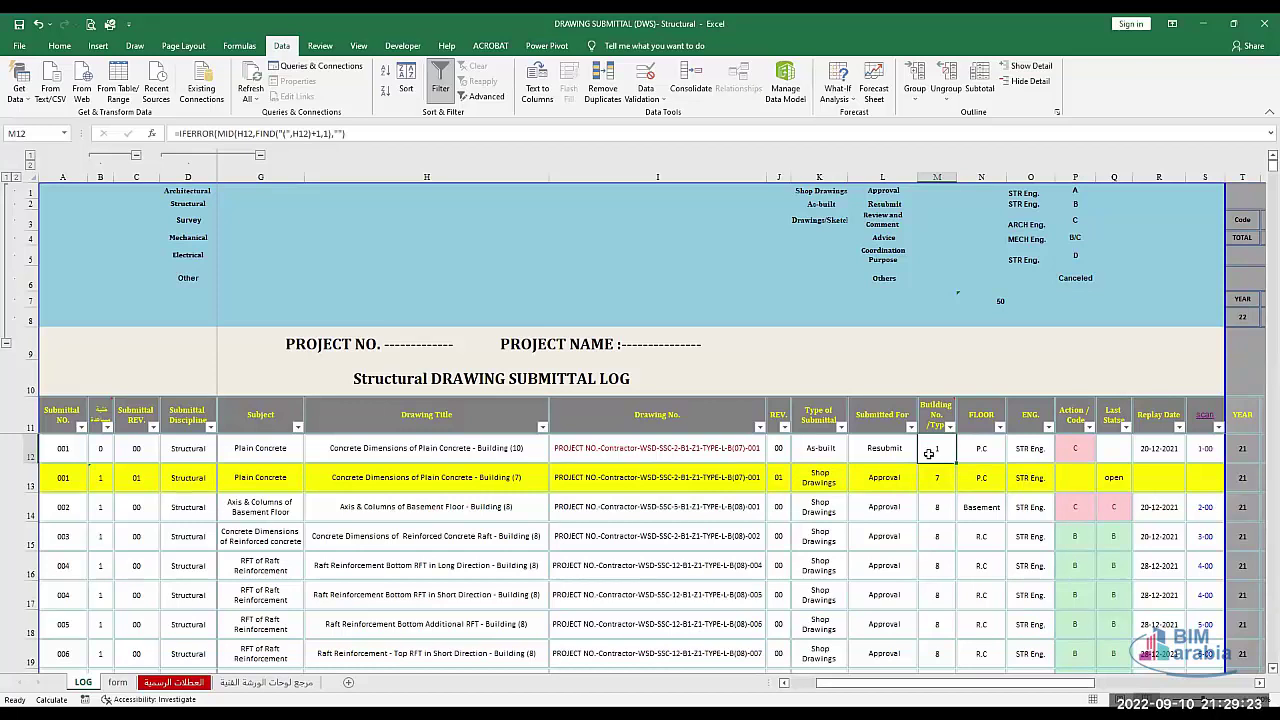
key("ctrl+z")
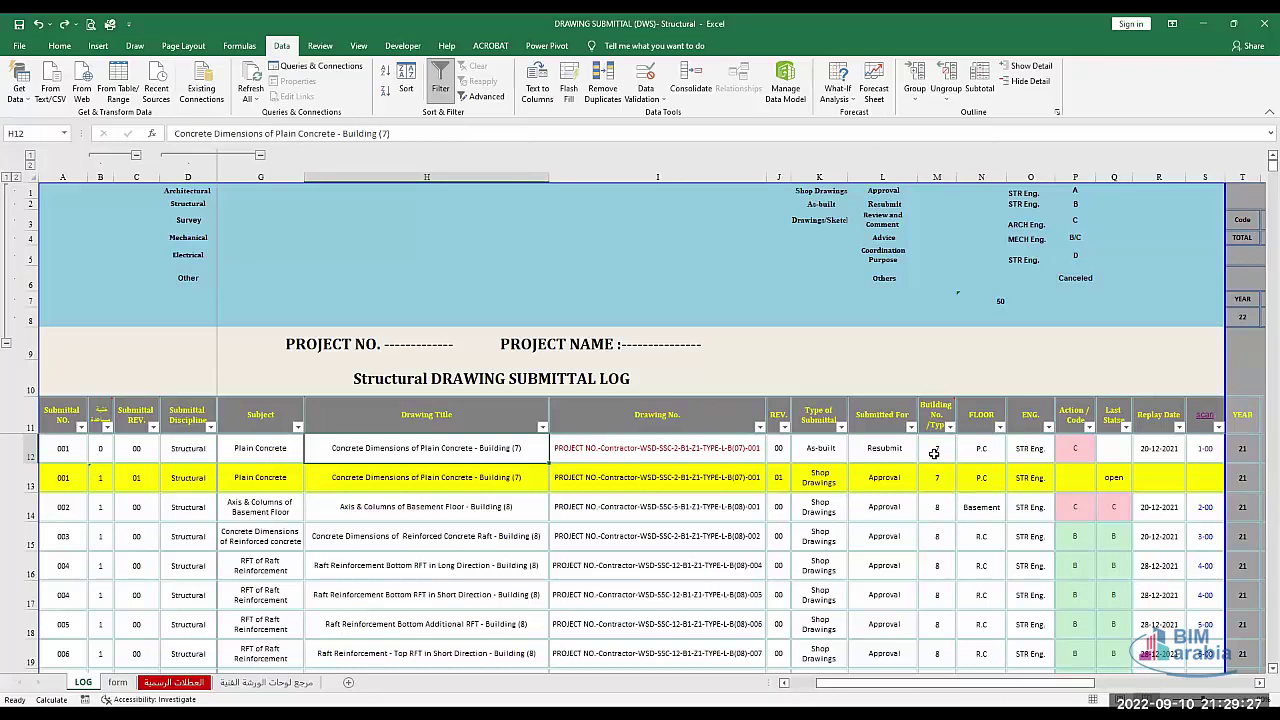
Examine the FIND functions and subtraction that make up the num_chars argument in M12, leaving the formula unedited.
left_click(933, 453)
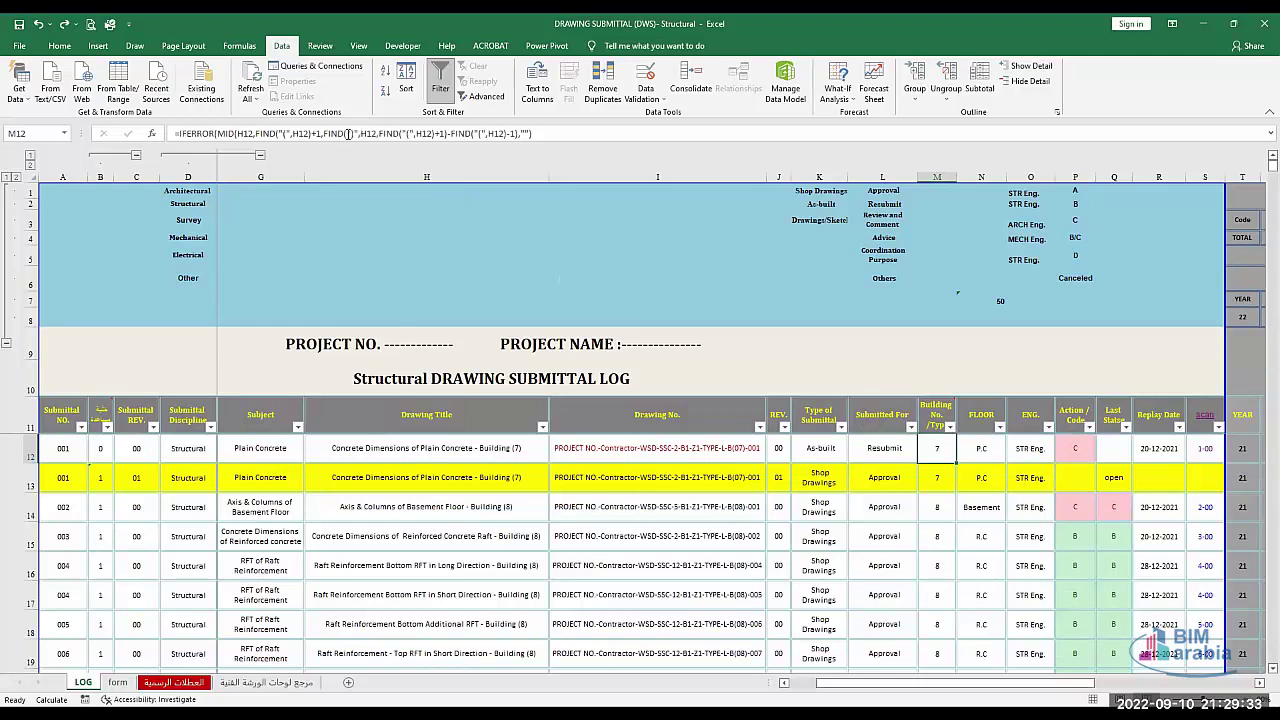
left_click(347, 134)
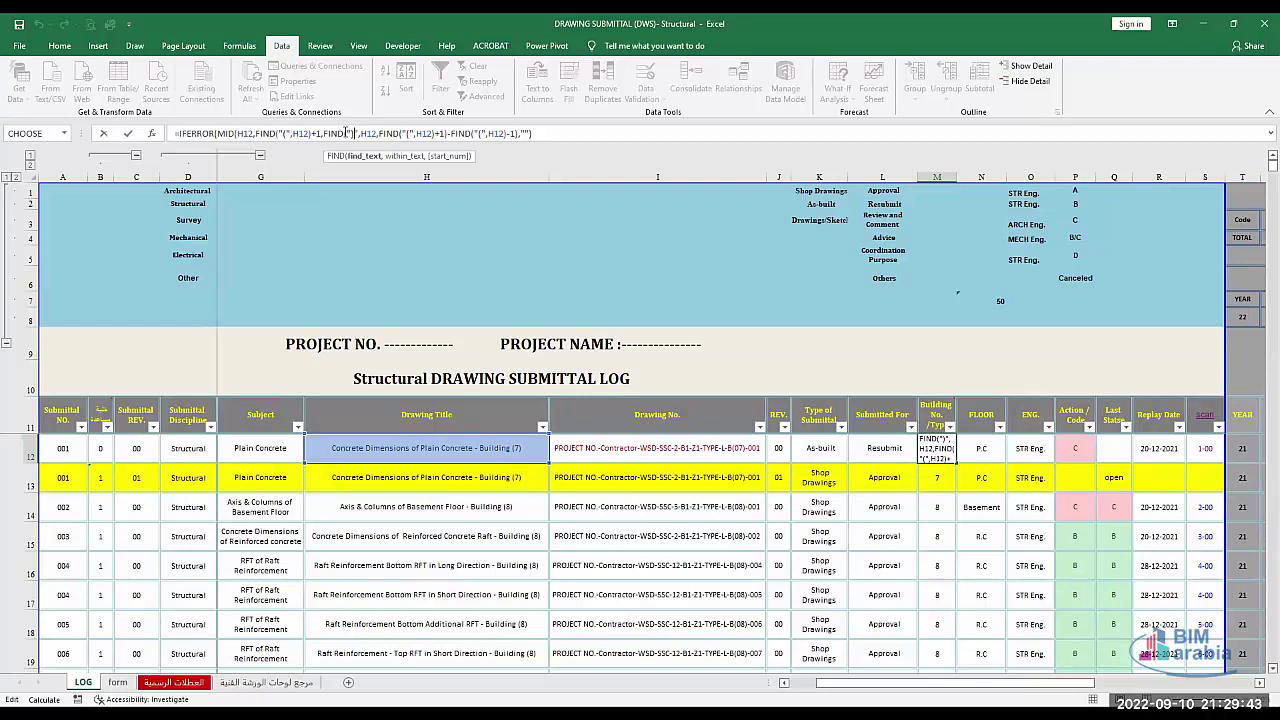
left_click(354, 133)
left_click(376, 135)
left_click(345, 133)
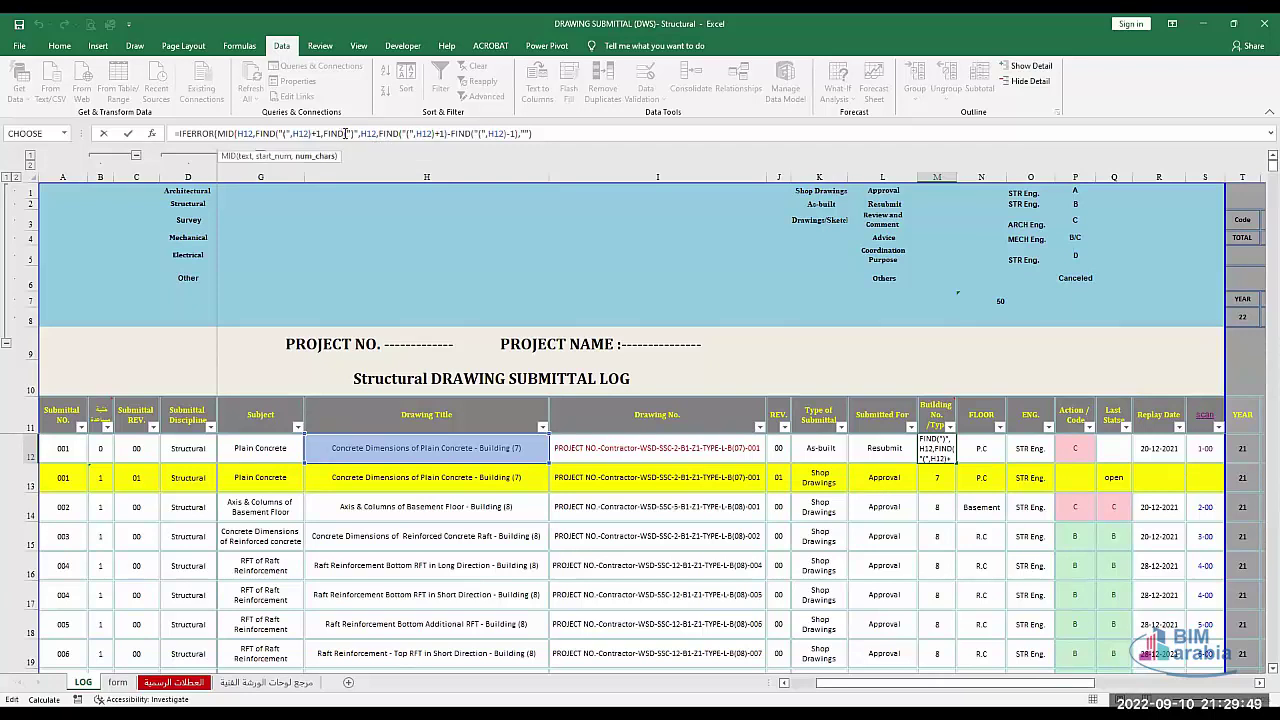
left_click(349, 133)
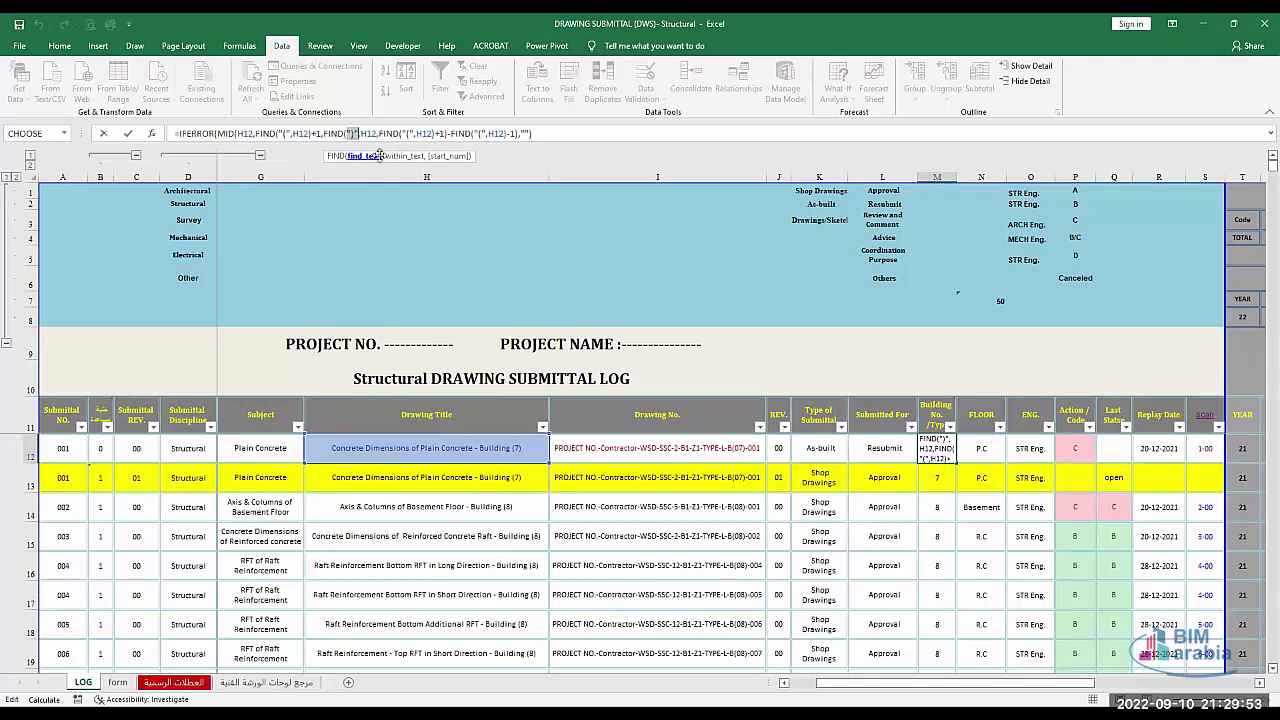
left_click(376, 157)
left_click(396, 157)
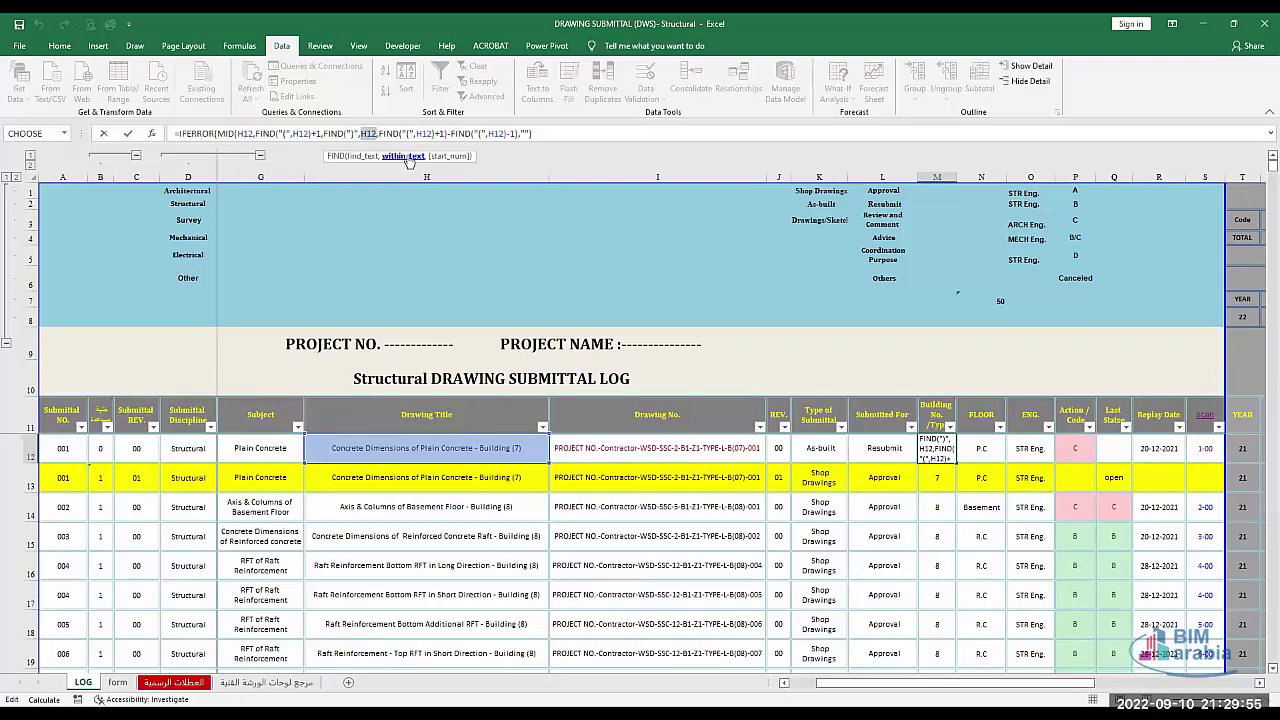
left_click(437, 157)
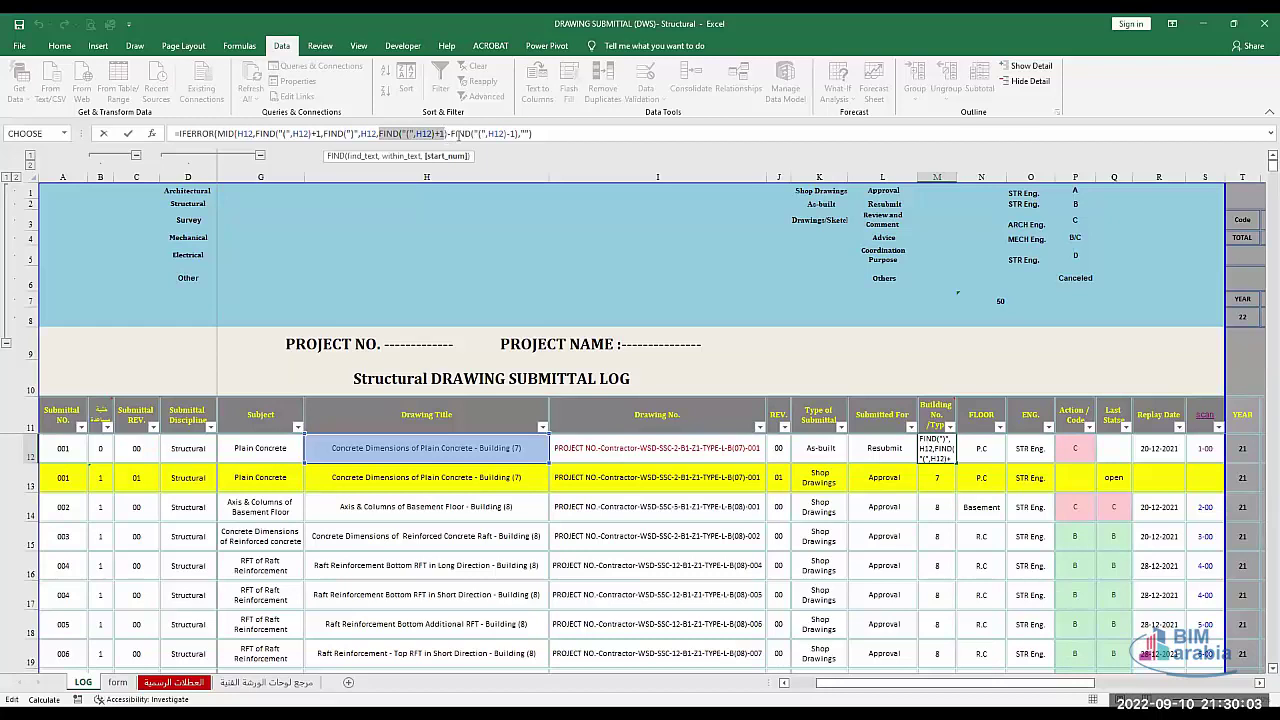
left_click(458, 134)
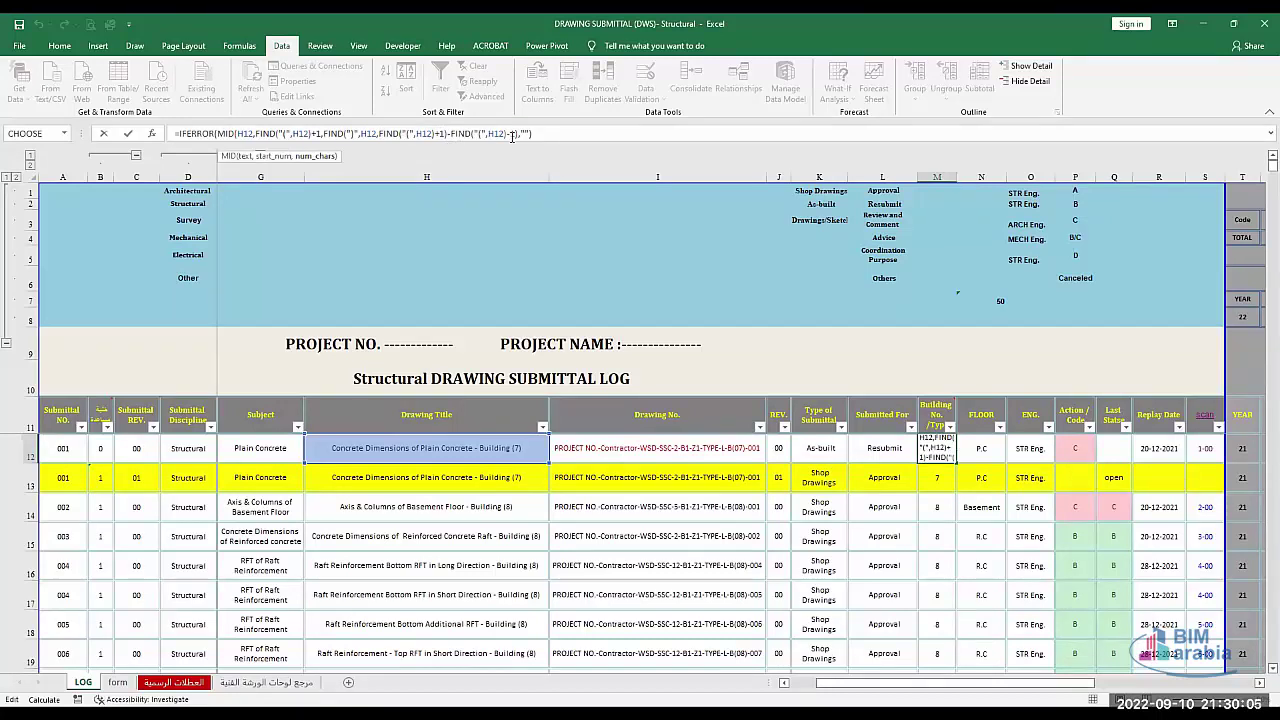
left_click(513, 136)
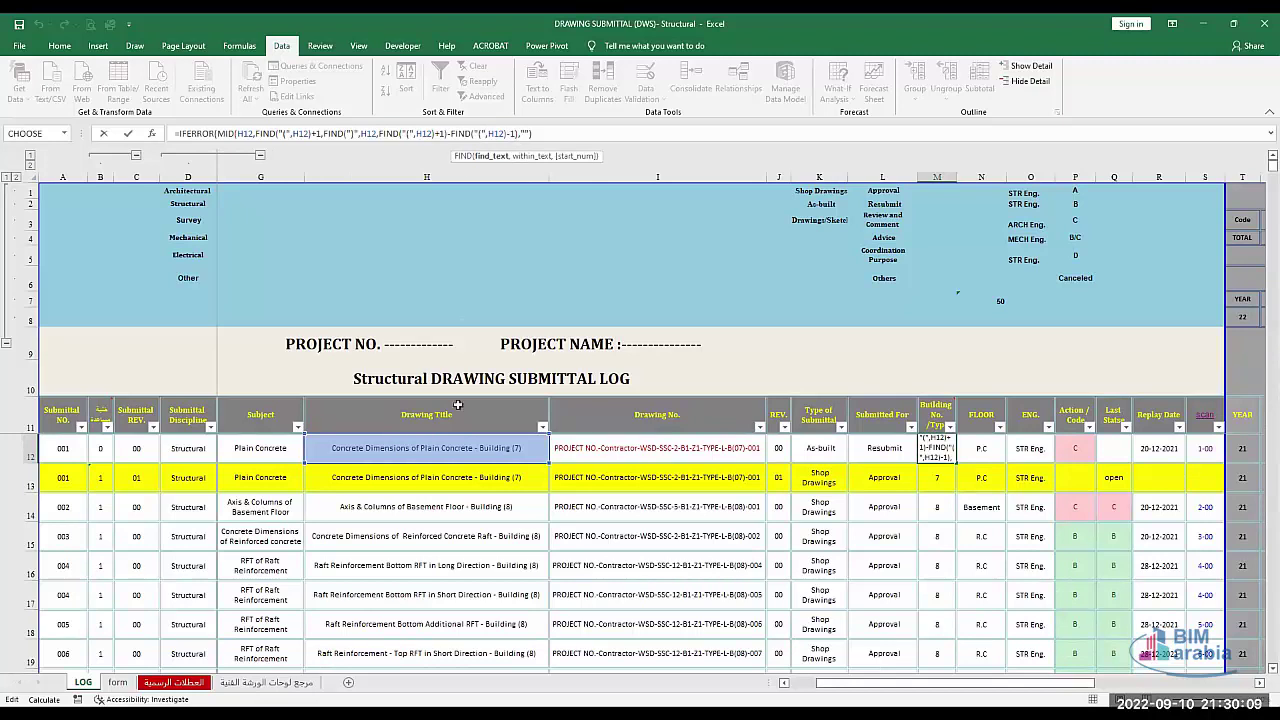
key("Escape")
Test the M12 formula by changing the building number in H12's drawing title to 10.
left_click(467, 466)
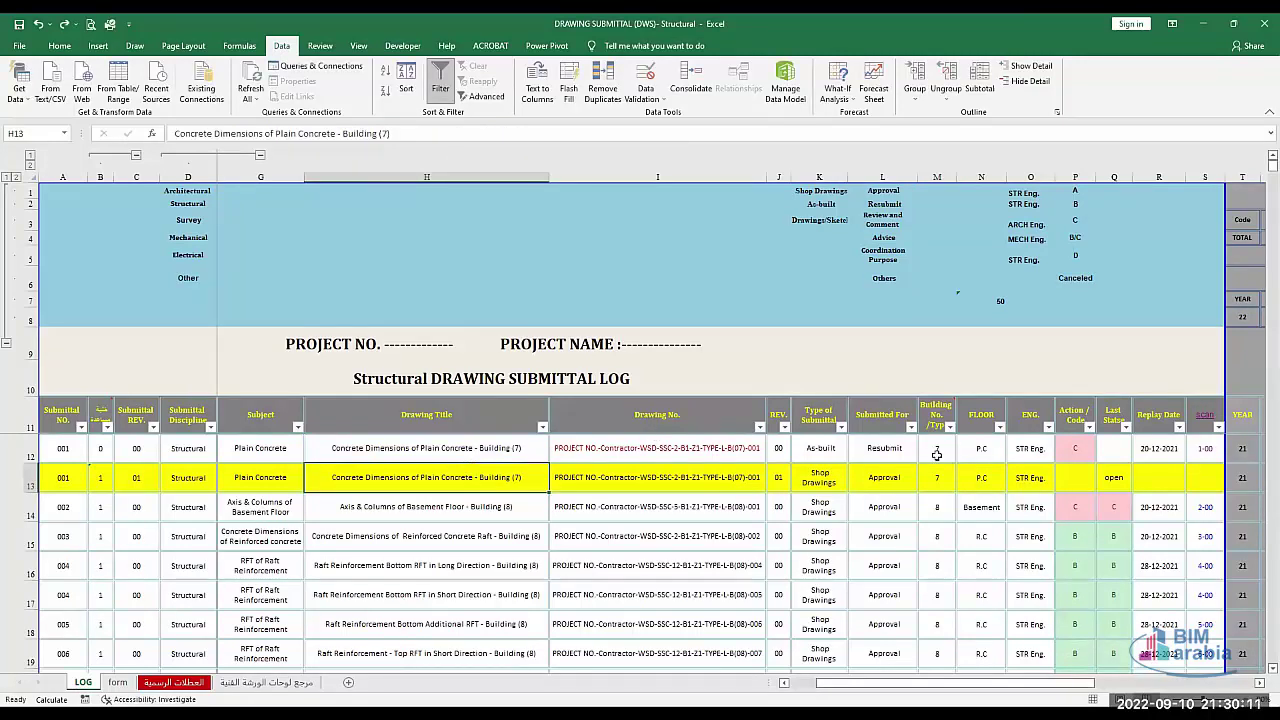
left_click(940, 452)
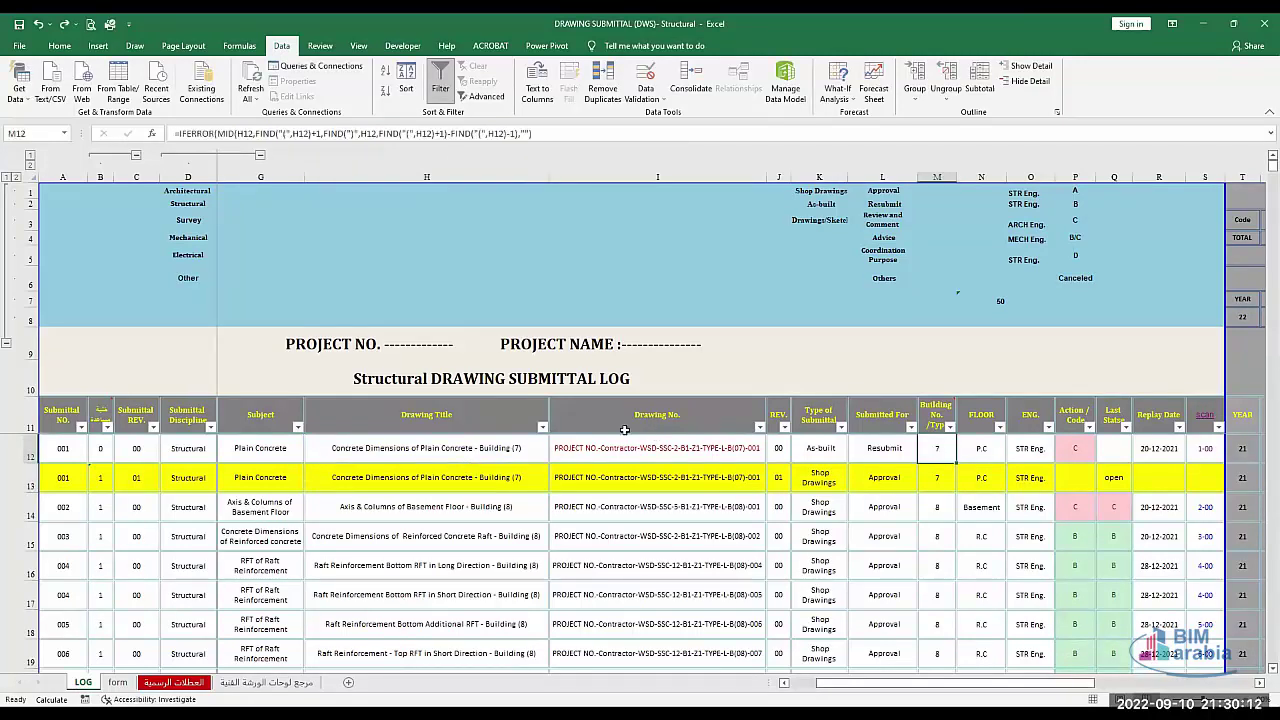
double_click(516, 446)
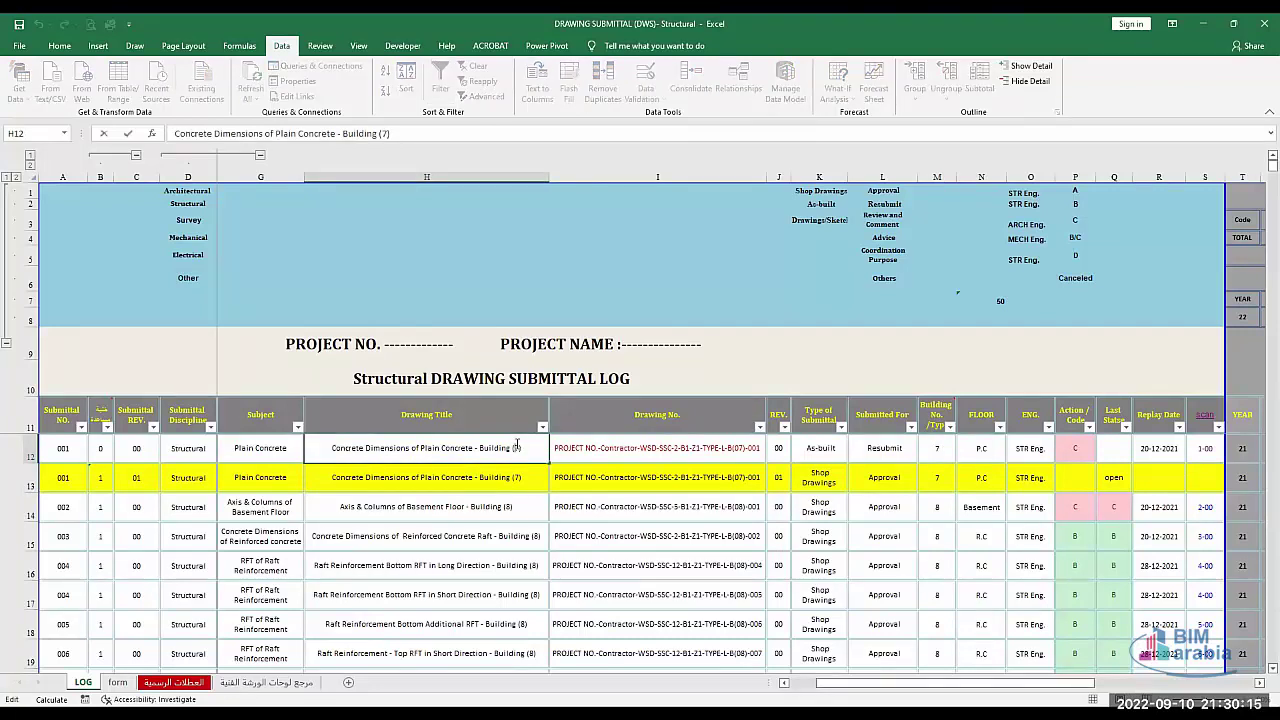
key("BackSpace")
type("10")
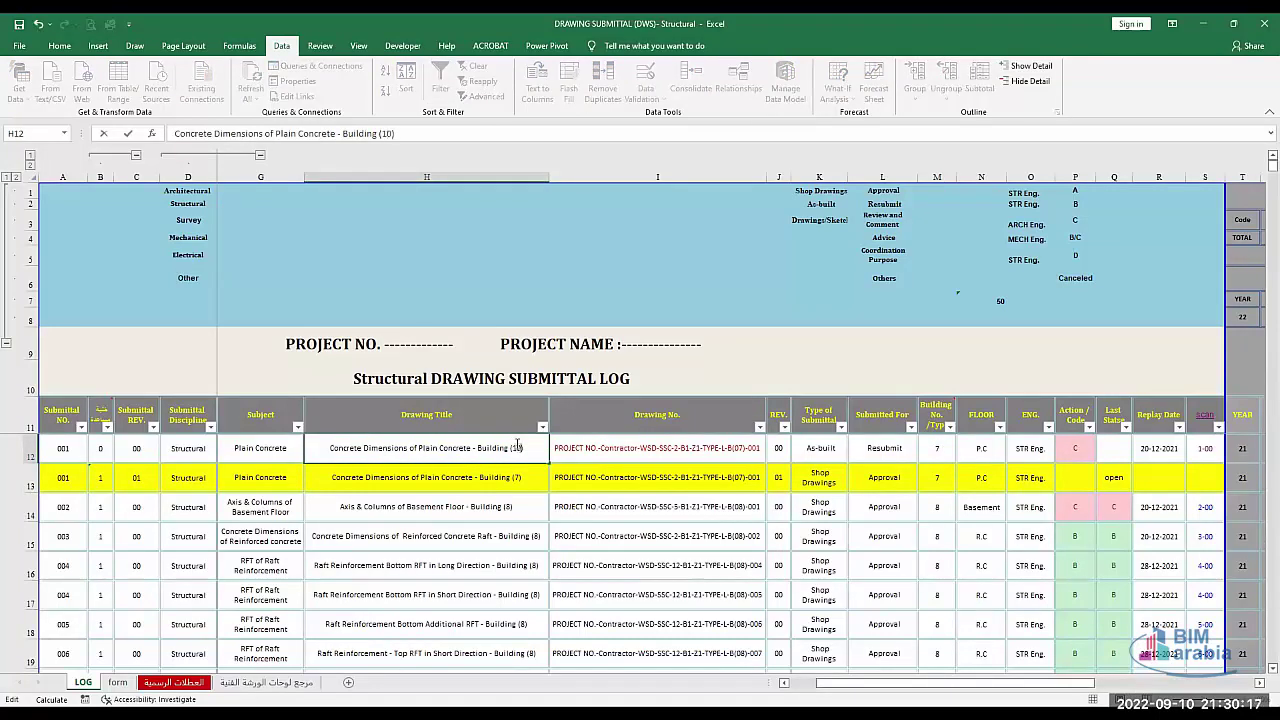
key("Return")
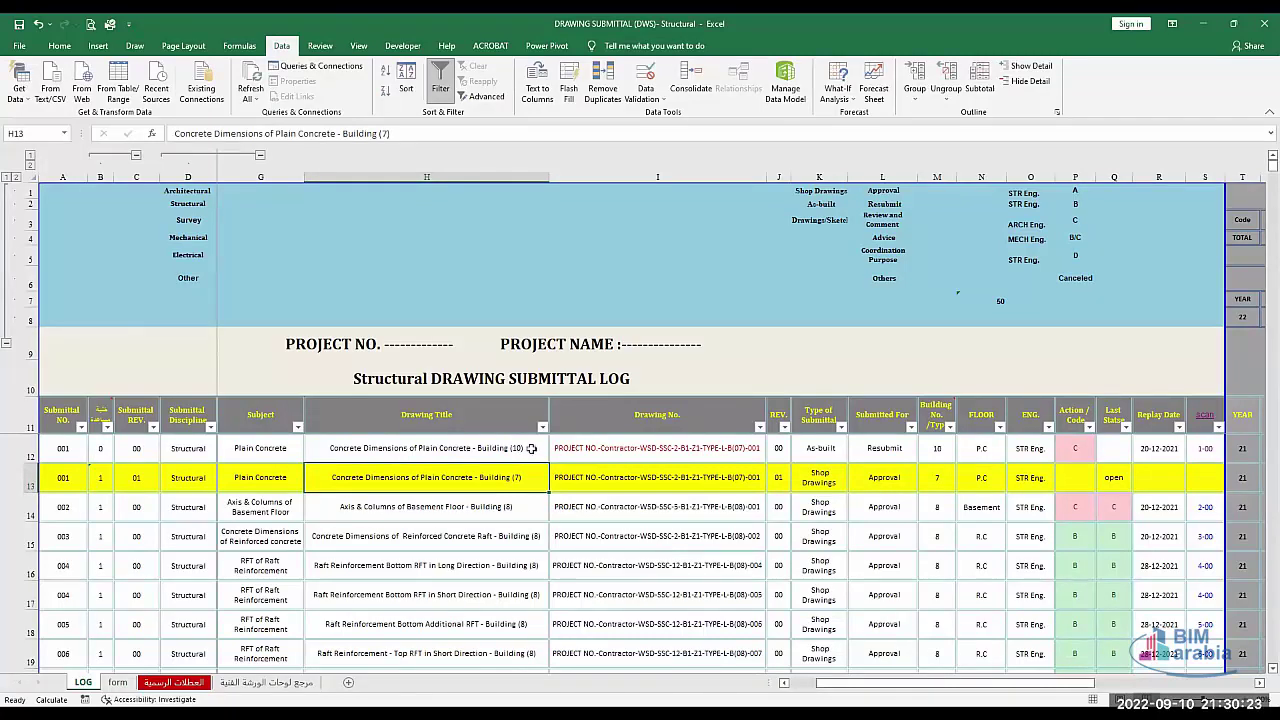
Test the M12 formula with a three-digit number by changing H12's building number to 100.
double_click(505, 448)
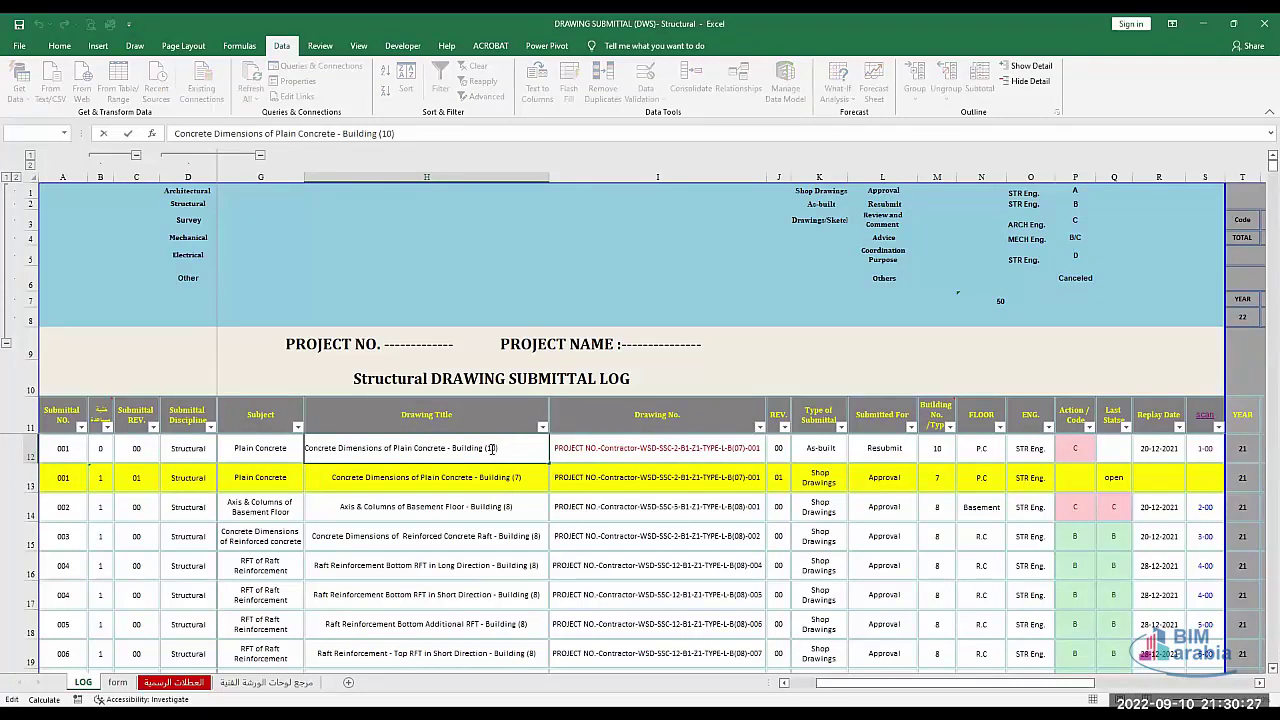
type("0")
key("Return")
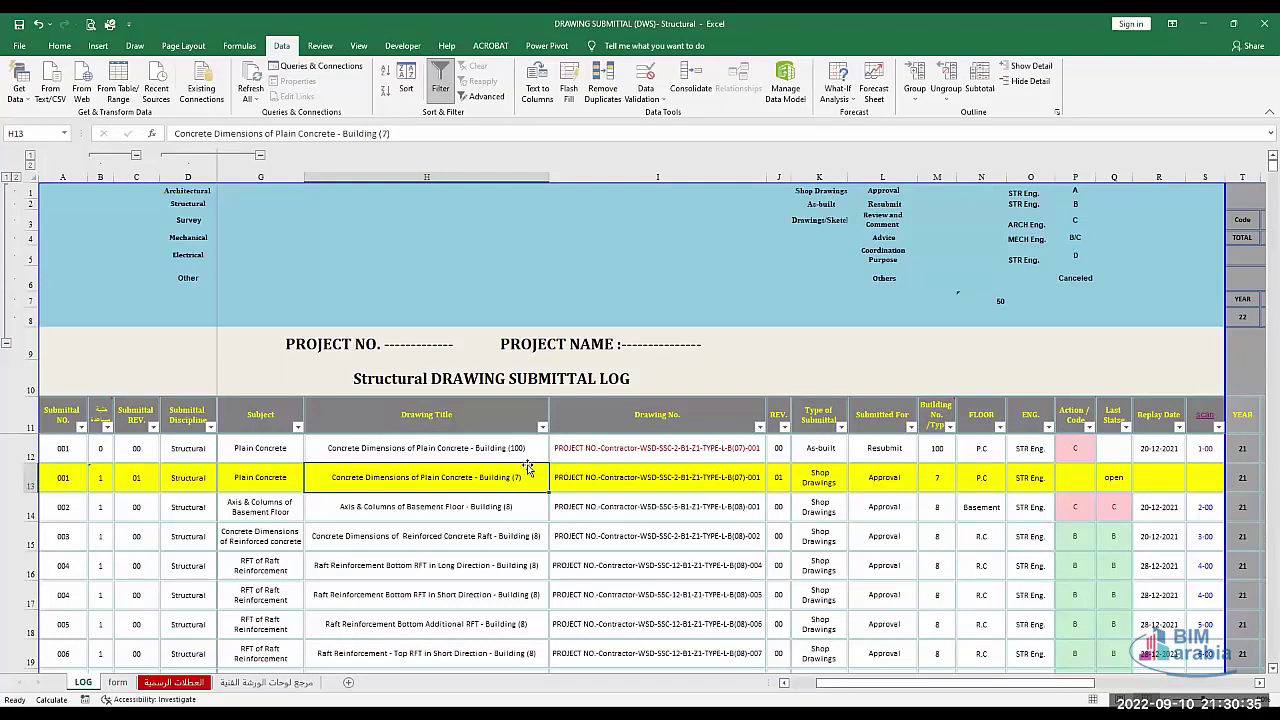
Restore the building number in H12's drawing title to 7.
left_click(521, 447)
double_click(521, 447)
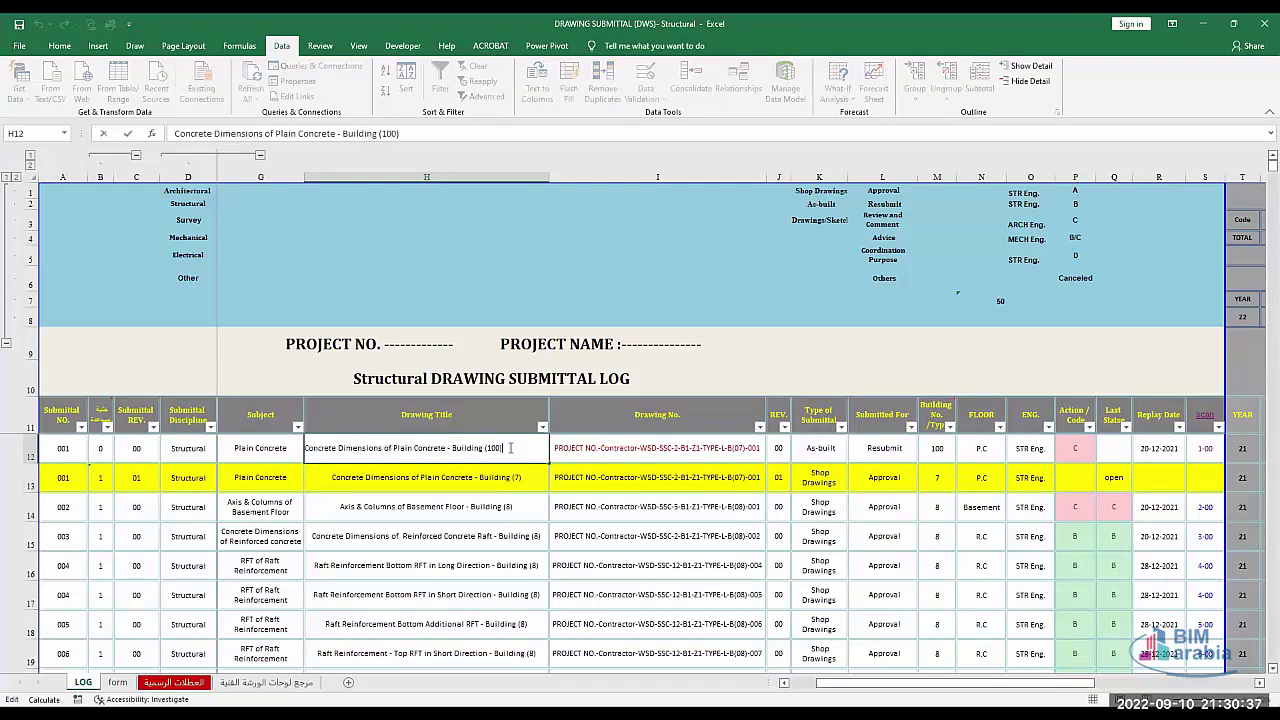
key("BackSpace")
key("BackSpace")
key("BackSpace")
key("BackSpace")
type("7)")
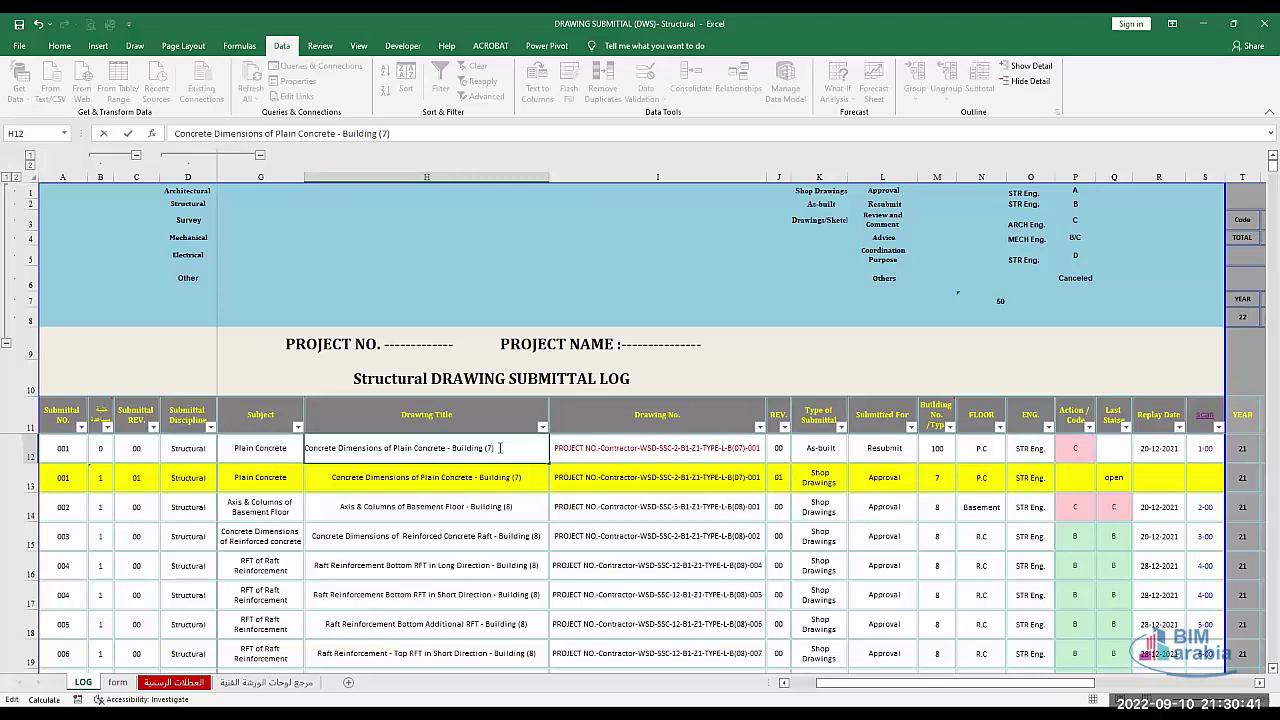
key("Return")
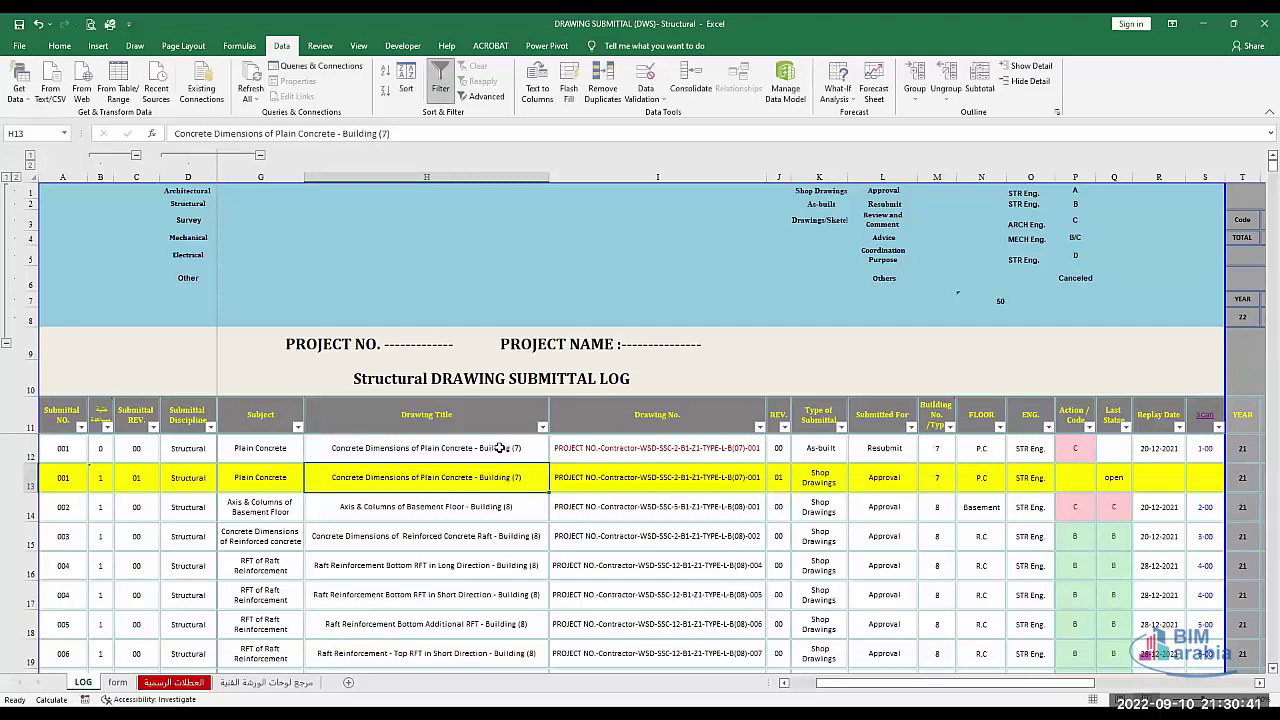
Enlarge the formula bar to display the complete nested IFERROR formula of FLOOR cell N12.
left_click(929, 447)
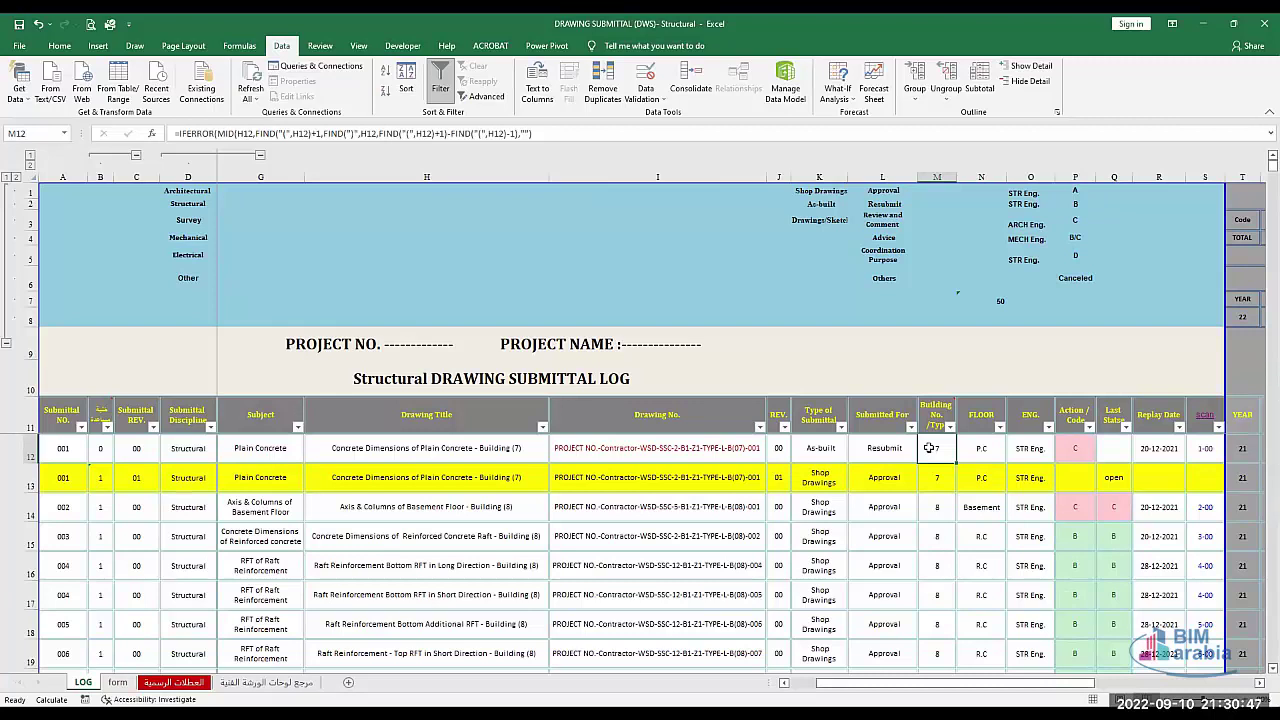
left_click(980, 448)
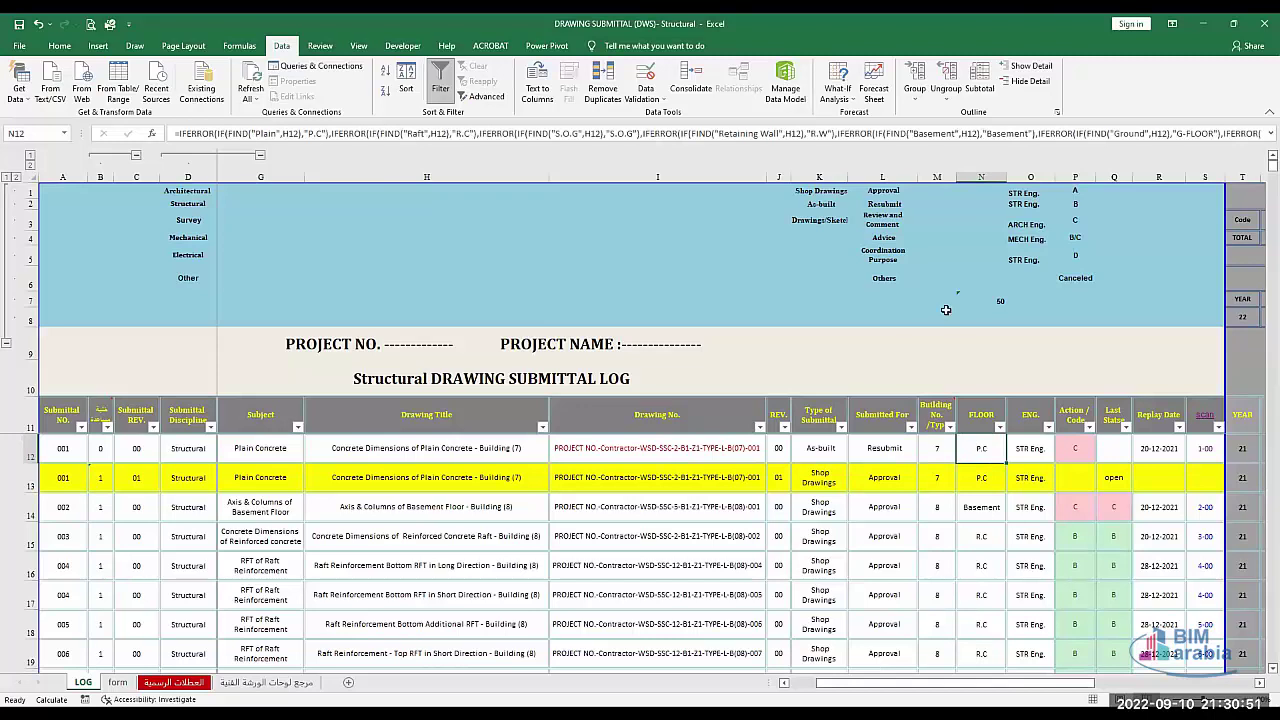
left_click(1268, 134)
left_click(912, 210)
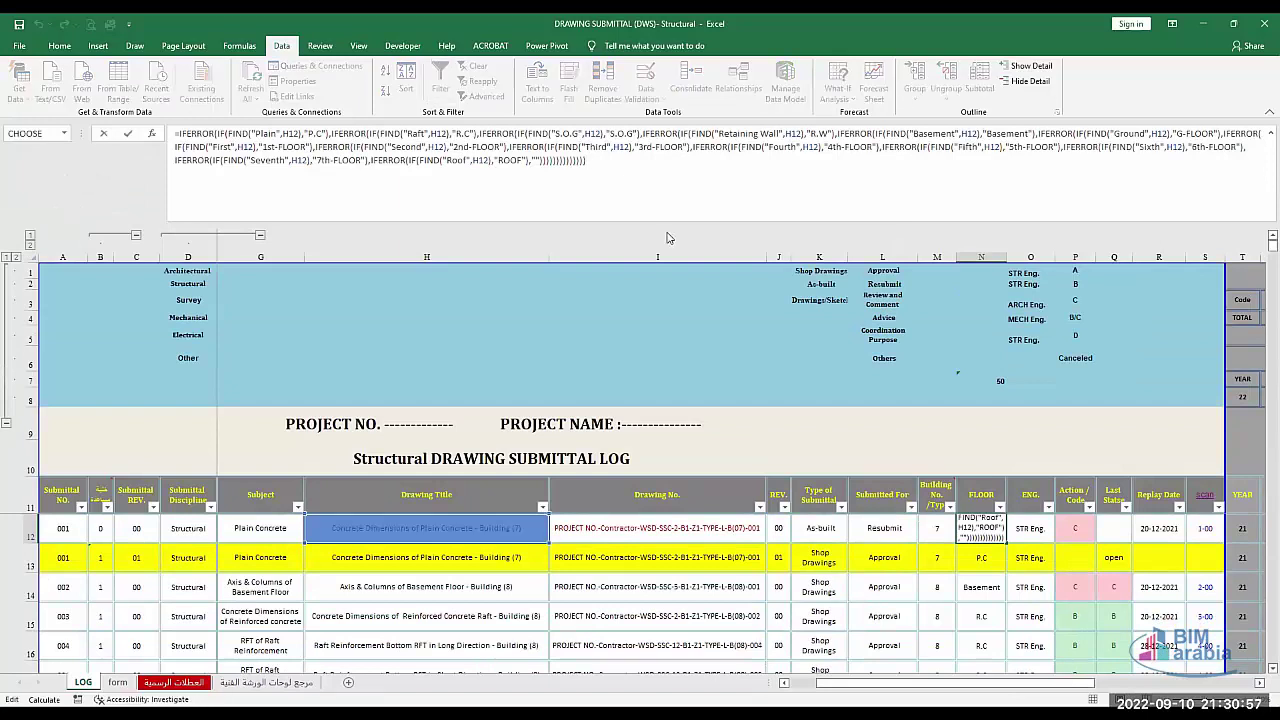
key("Escape")
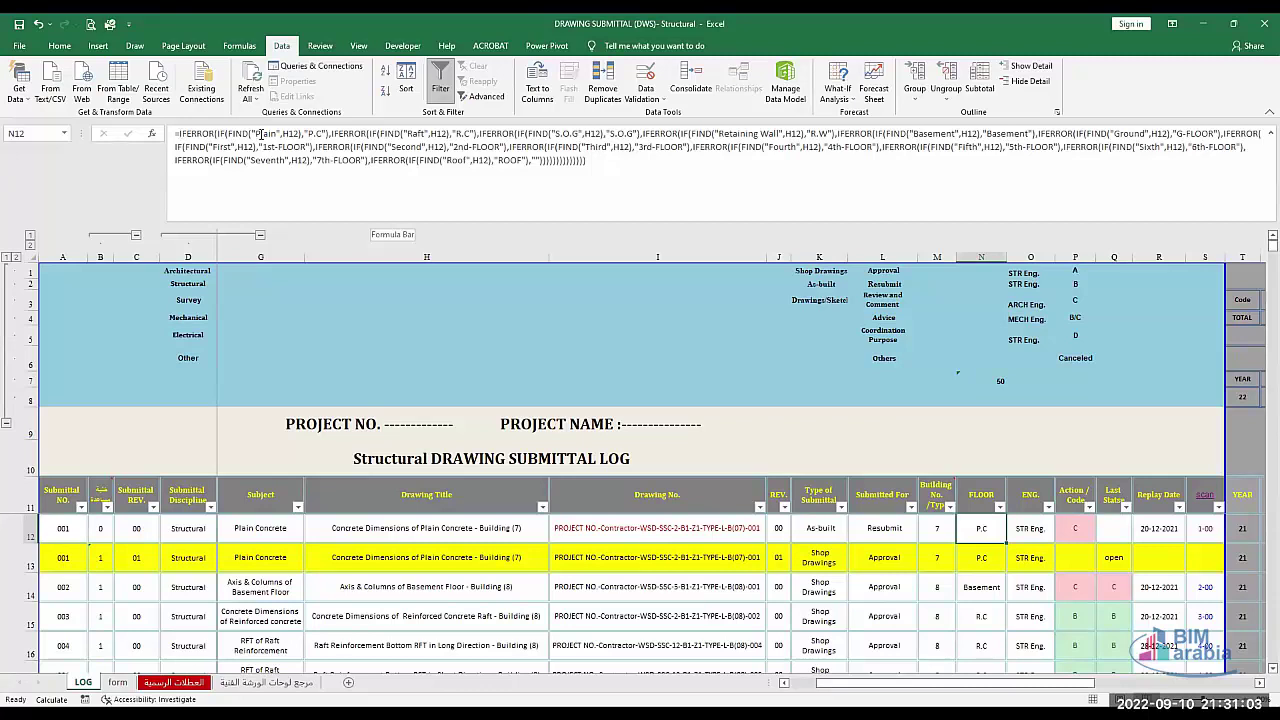
Examine the "Plain", "P.C" and "Raft" arguments in N12's formula, leave it unedited and shrink the formula bar back to one line.
key("F2")
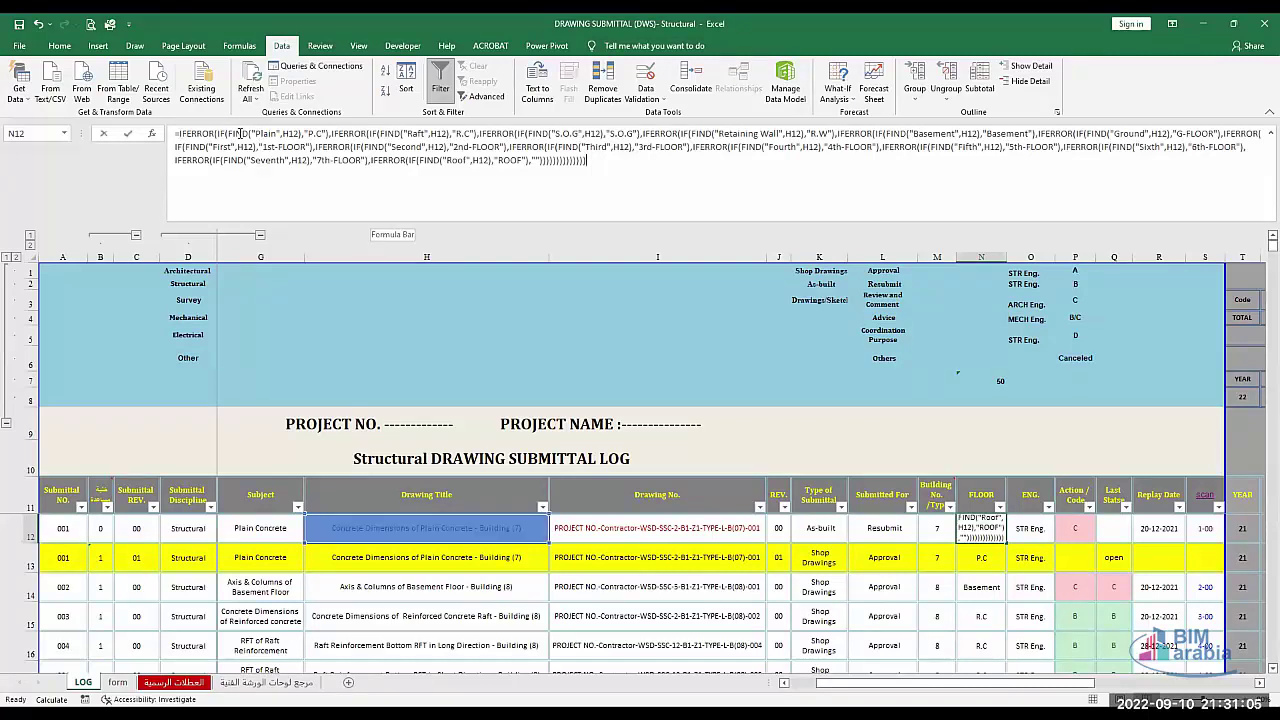
left_click(250, 134)
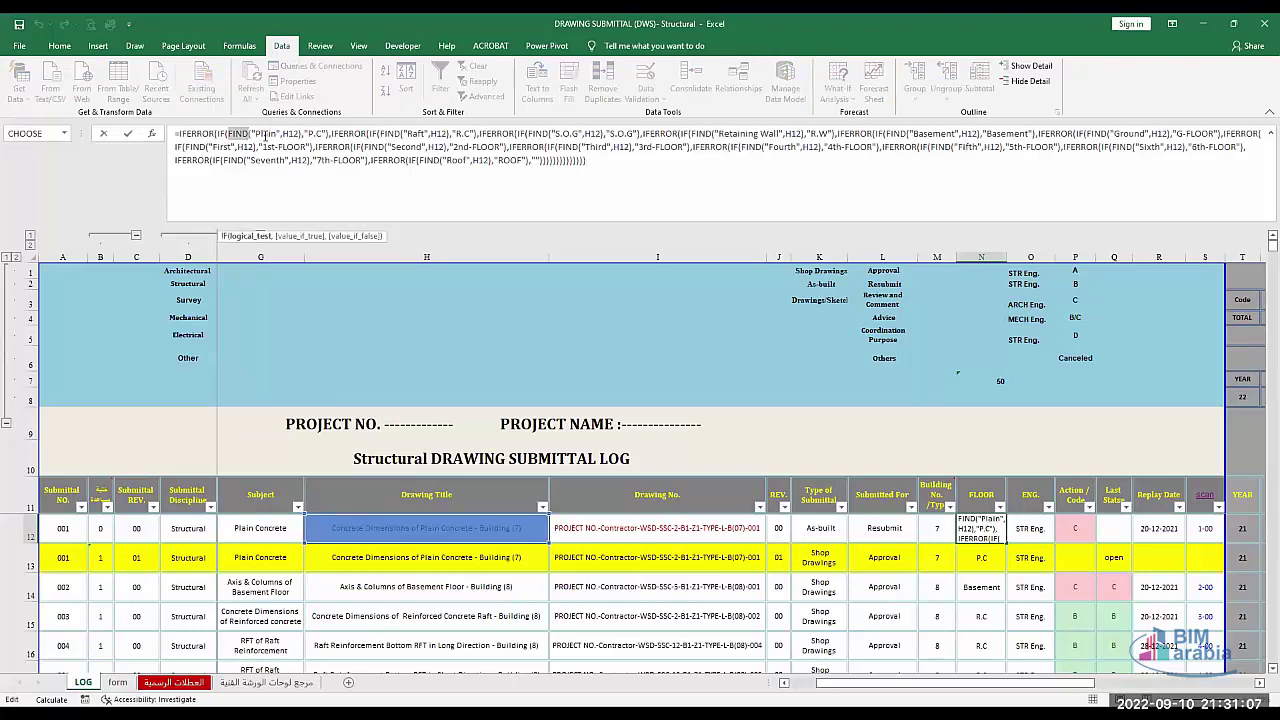
double_click(265, 134)
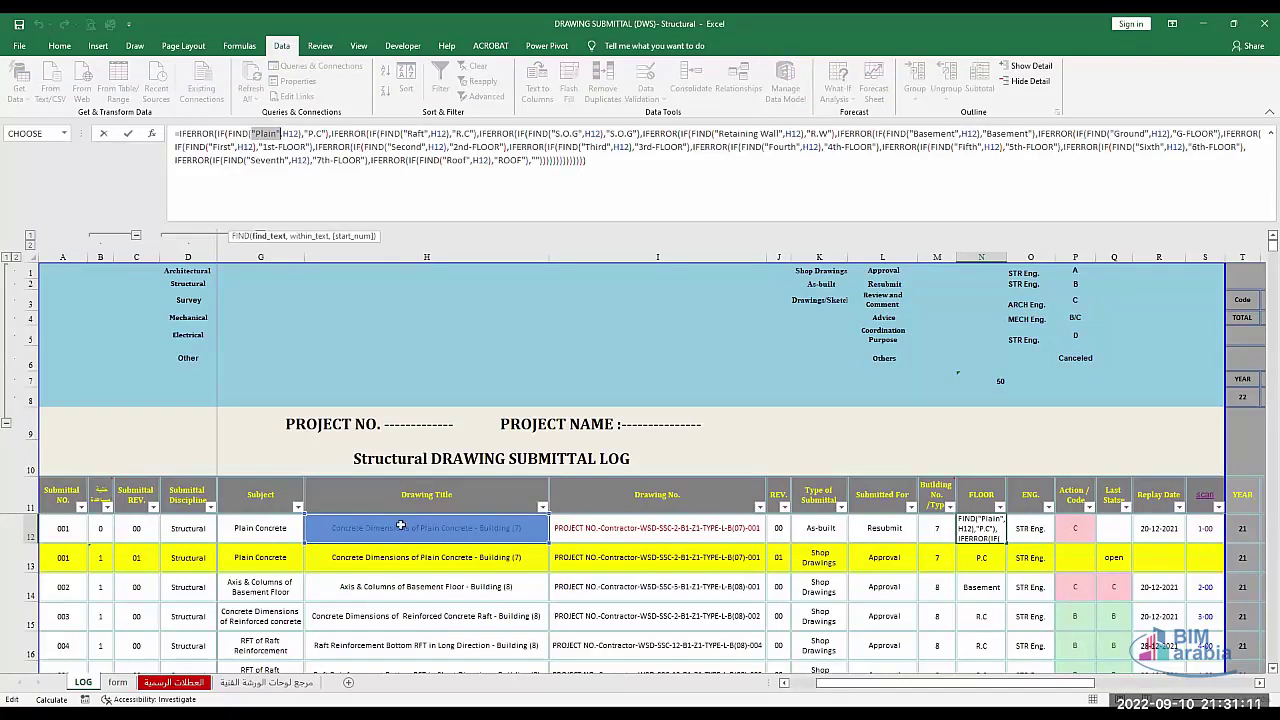
left_click(313, 133)
double_click(313, 133)
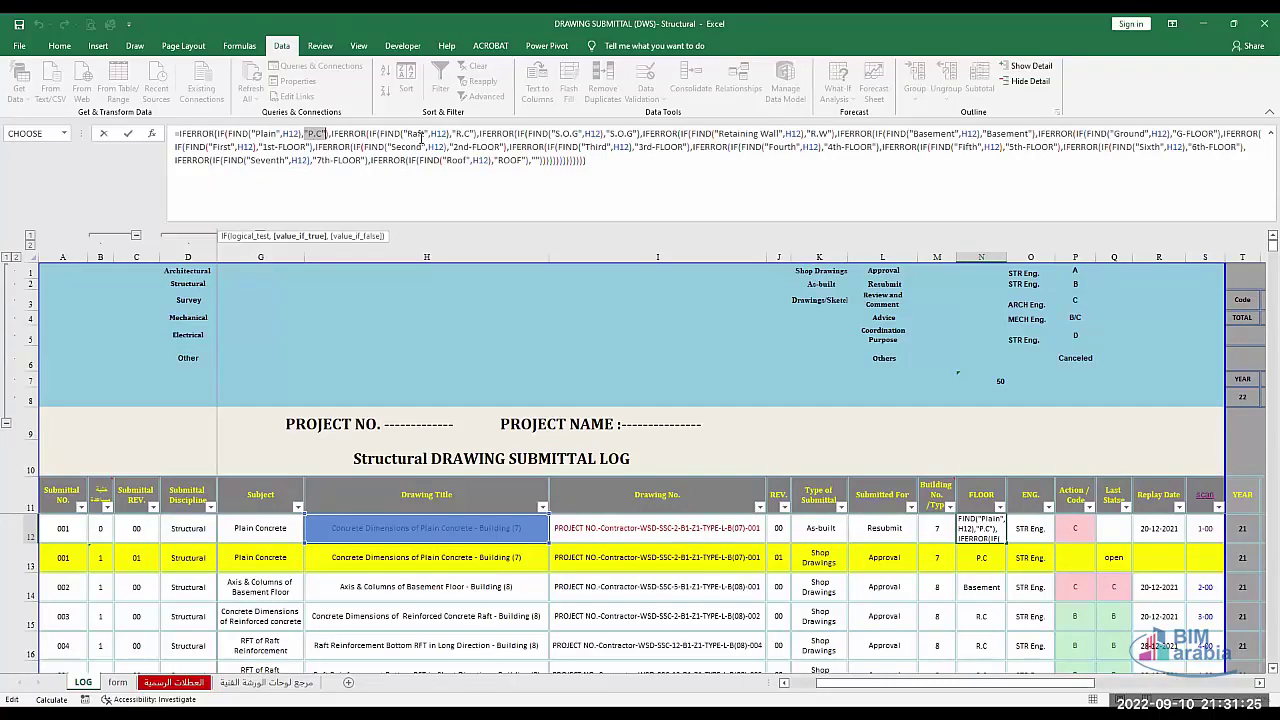
left_click(264, 146)
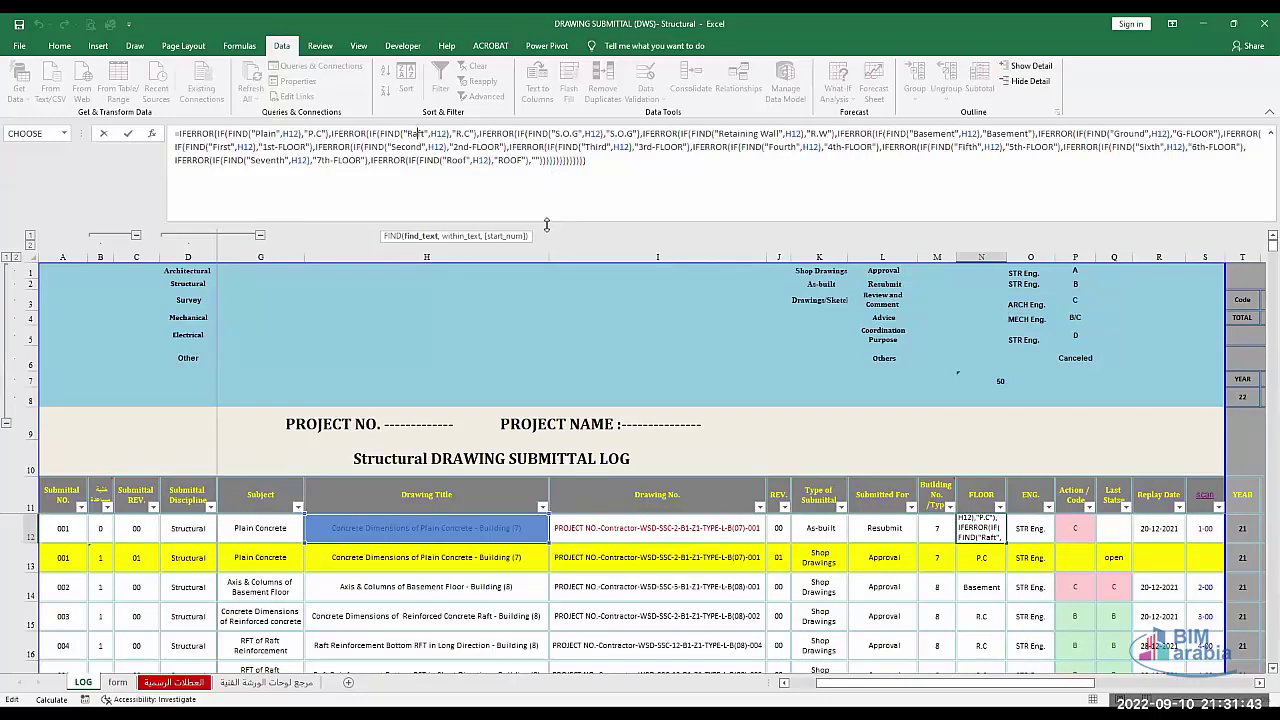
left_click_drag(547, 224, 540, 156)
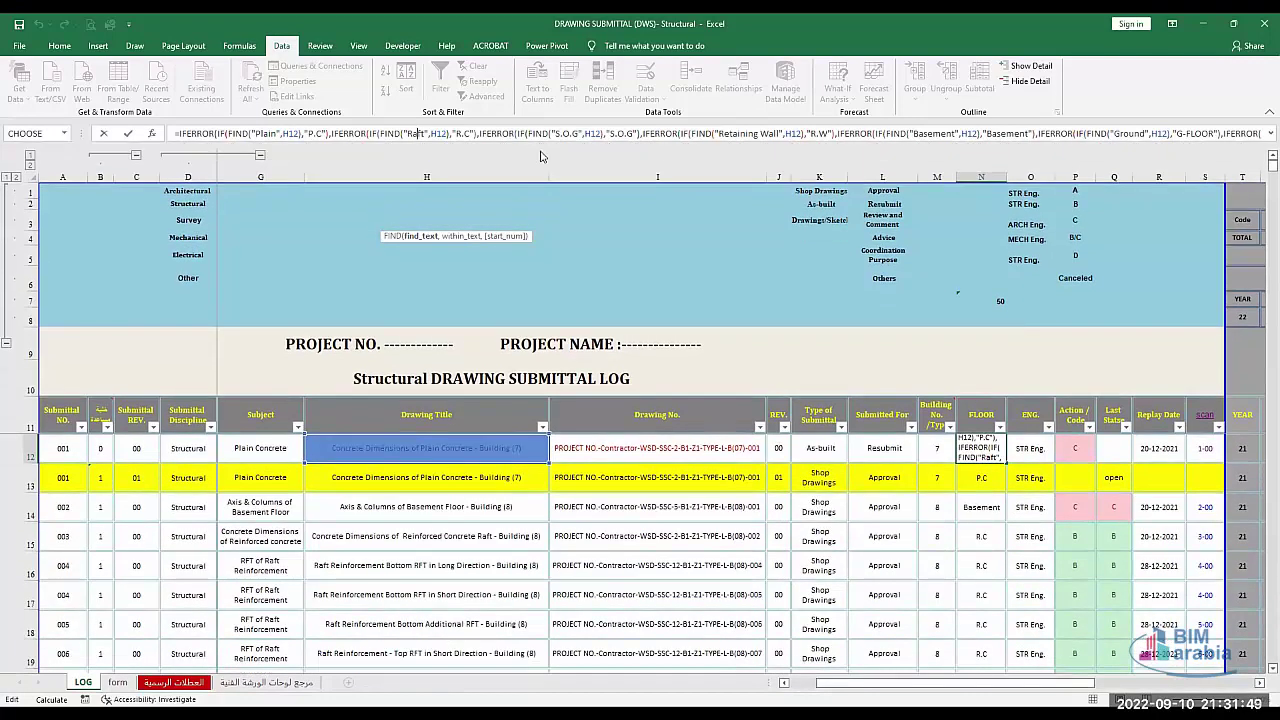
key("Return")
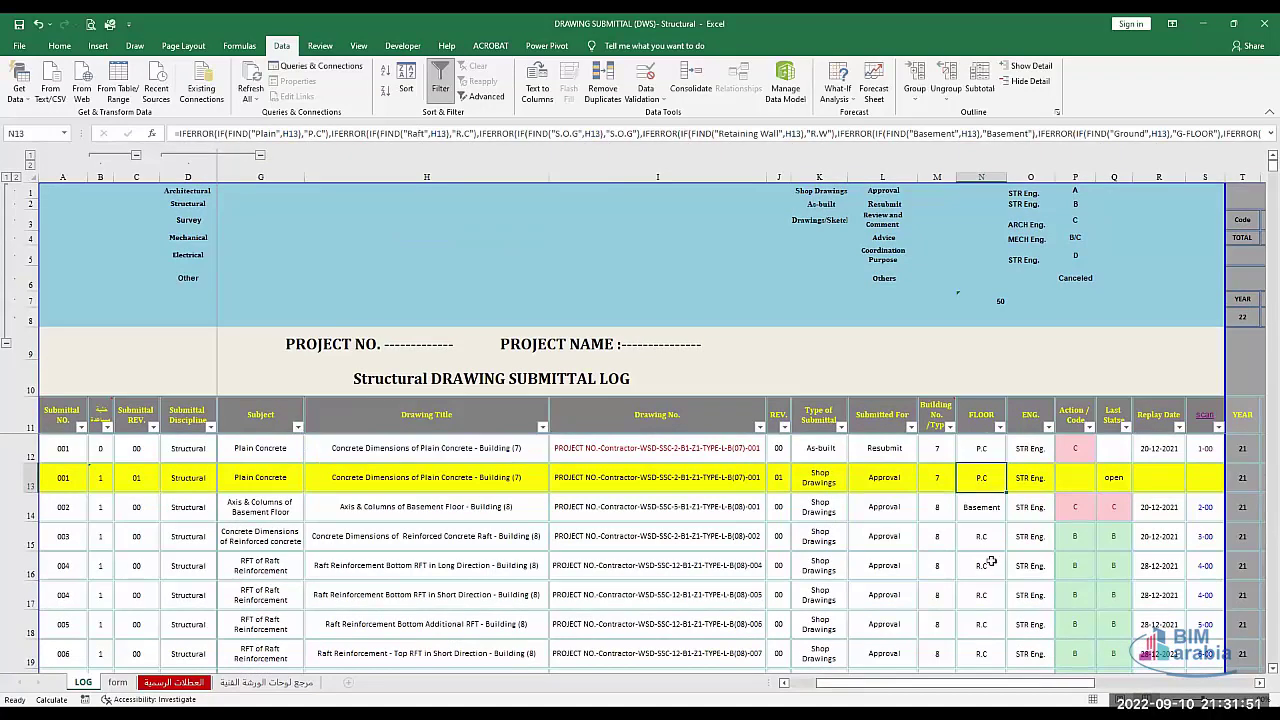
Review the FLOOR values against the drawing titles down column N to row 40, and return to the start of the log.
key("Down")
key("Down")
key("Down")
key("Down")
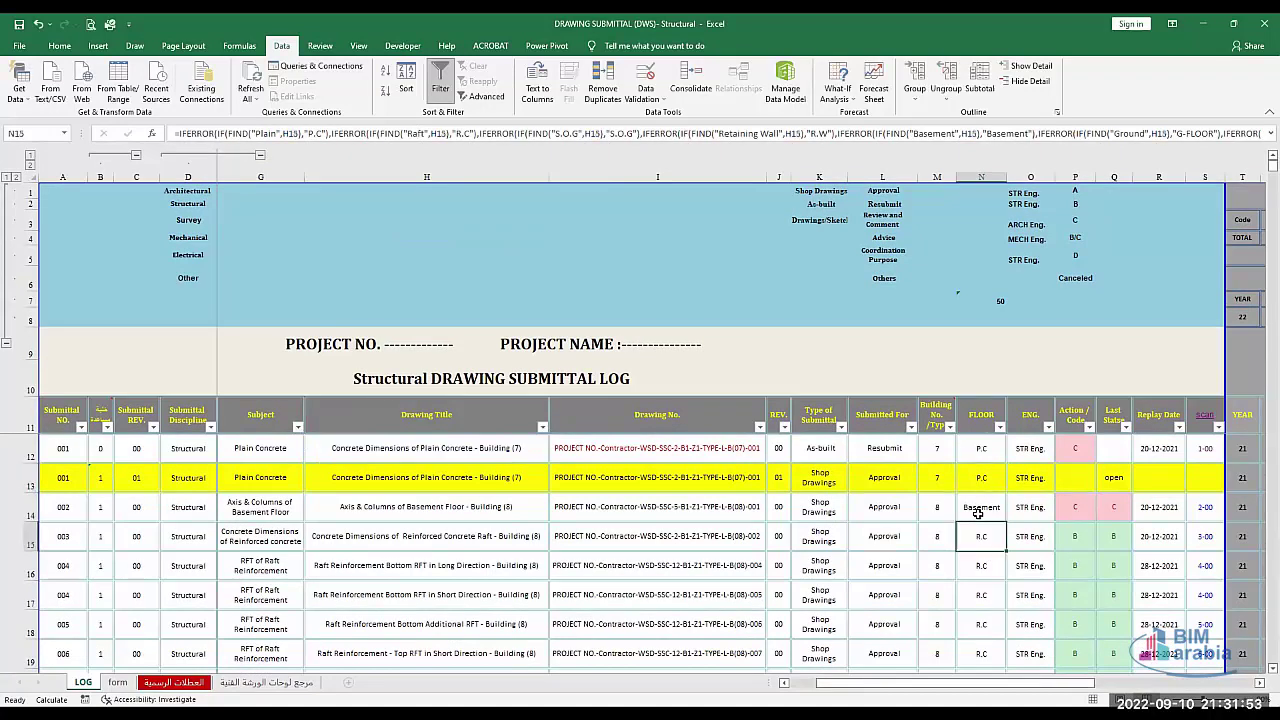
key("Down")
key("Down")
key("Down")
key("Down")
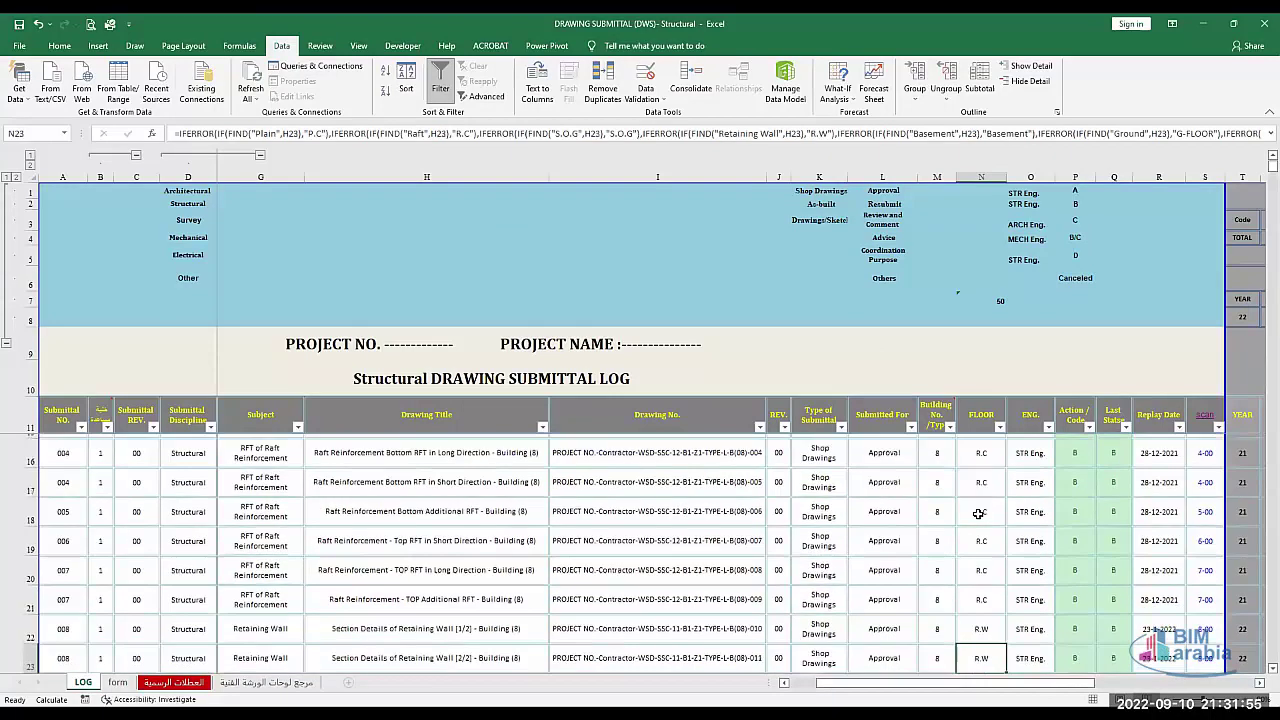
key("Down")
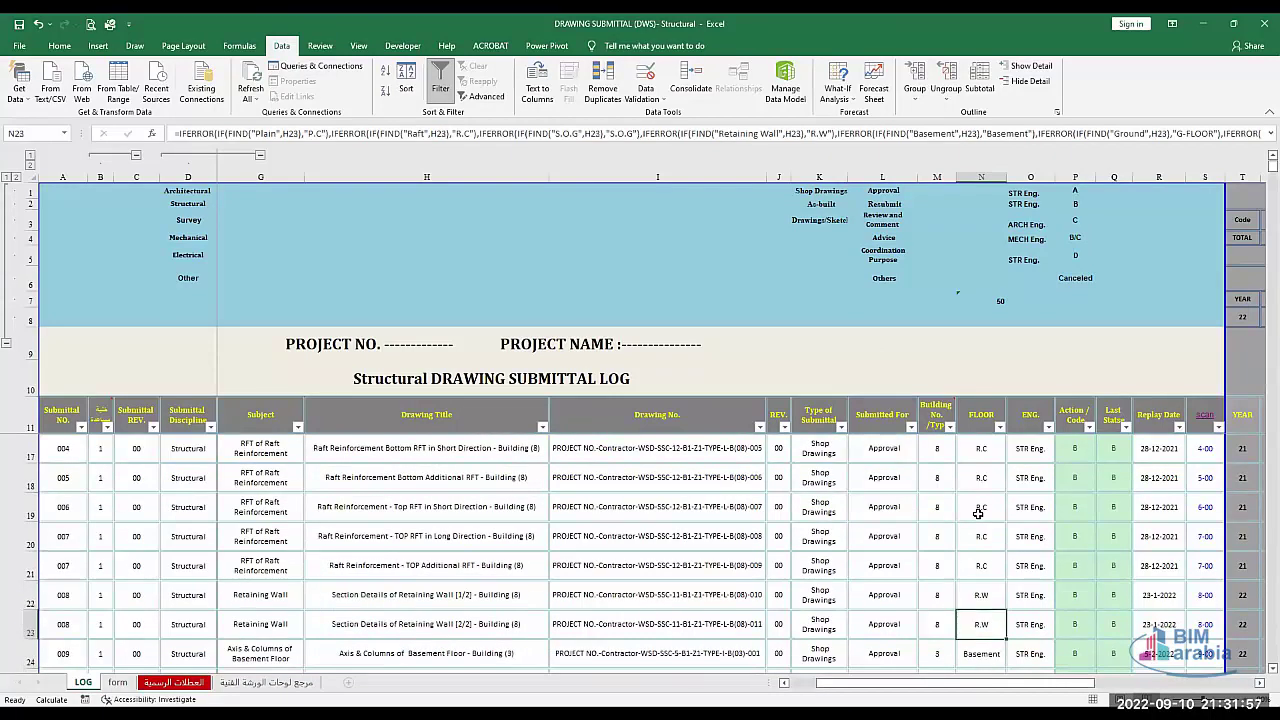
key("Down")
key("Down")
key("Down")
key("Down")
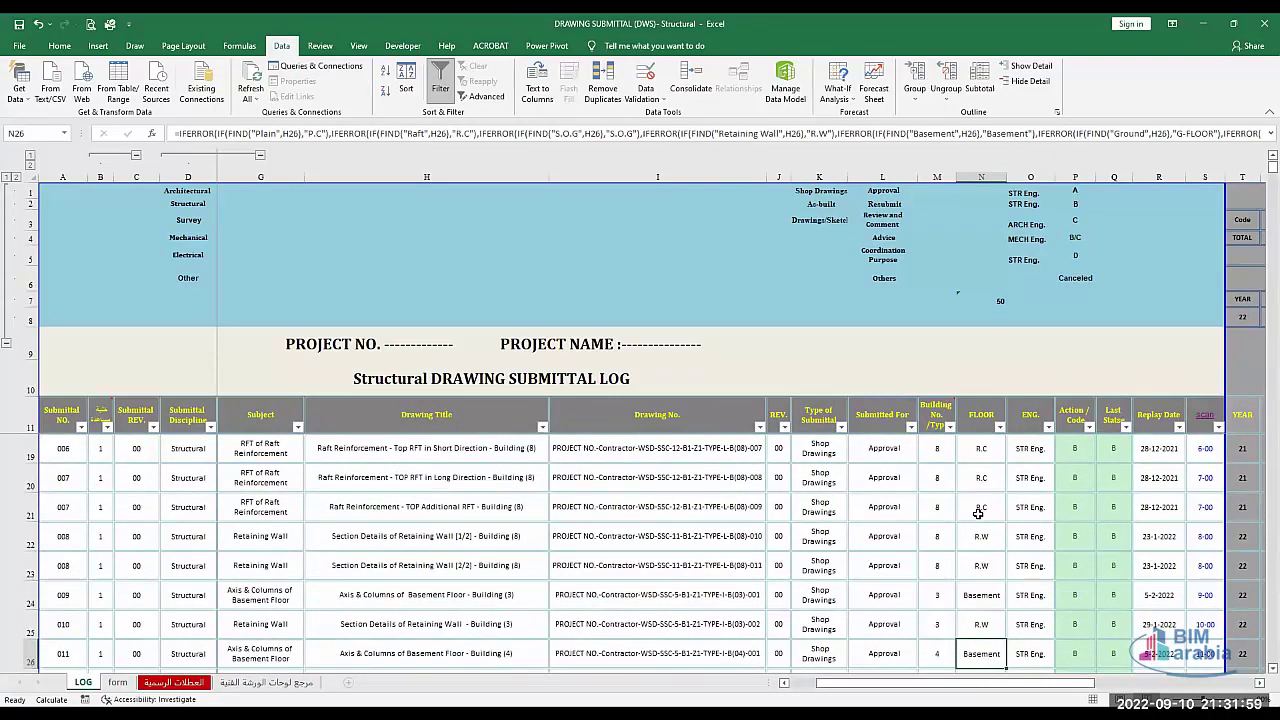
key("Down")
key("Down")
key("Down")
key("Down")
key("Down")
key("Down")
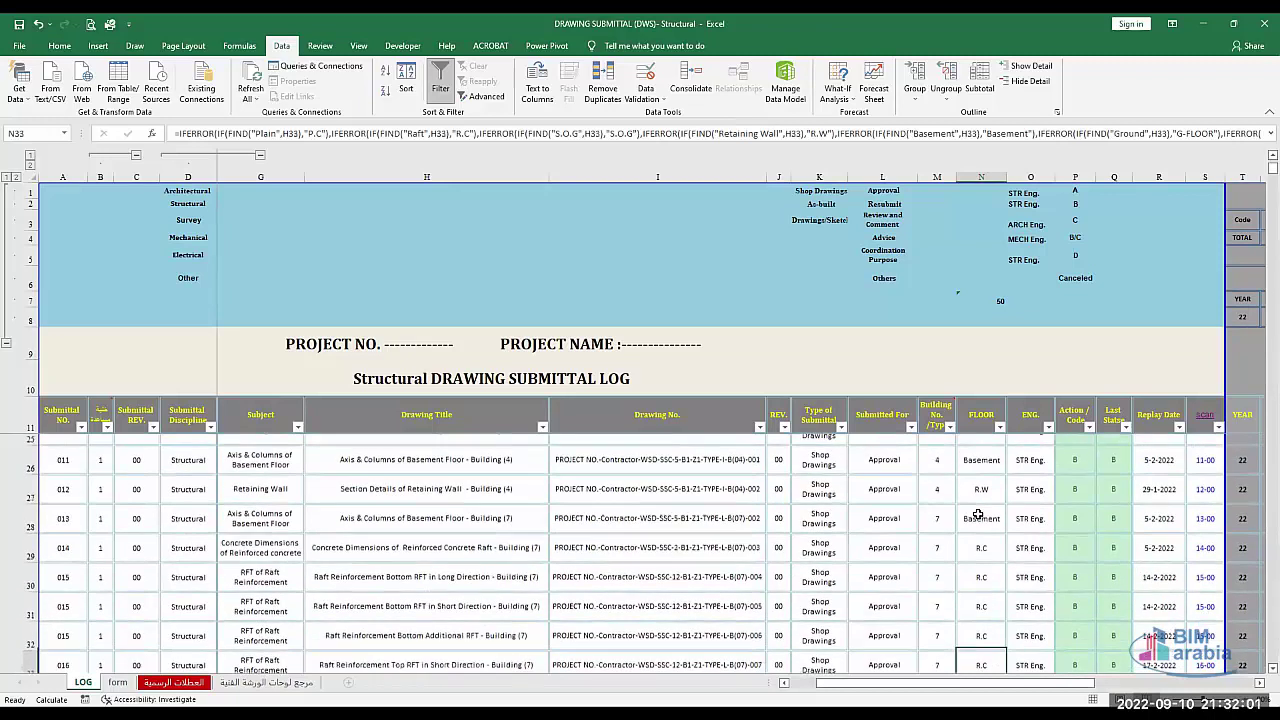
key("Down")
key("Down")
key("Down")
key("Down")
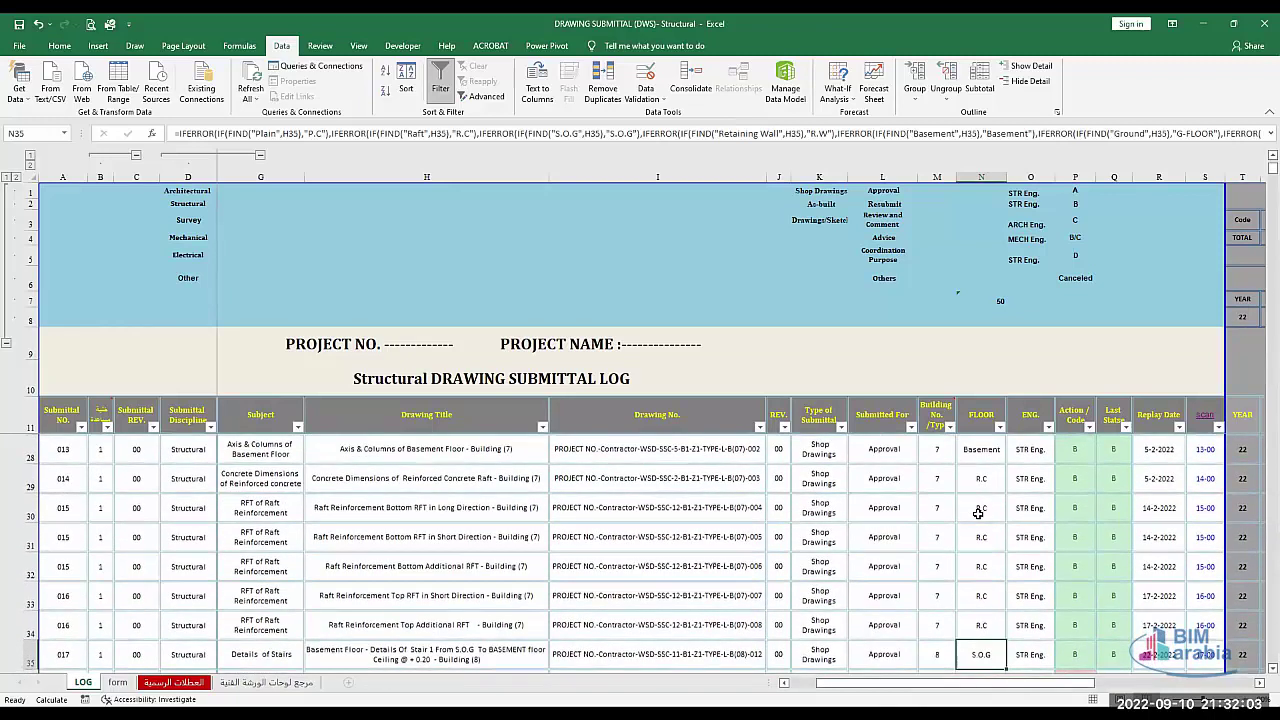
key("Down")
key("Down")
key("Down")
key("Down")
key("Down")
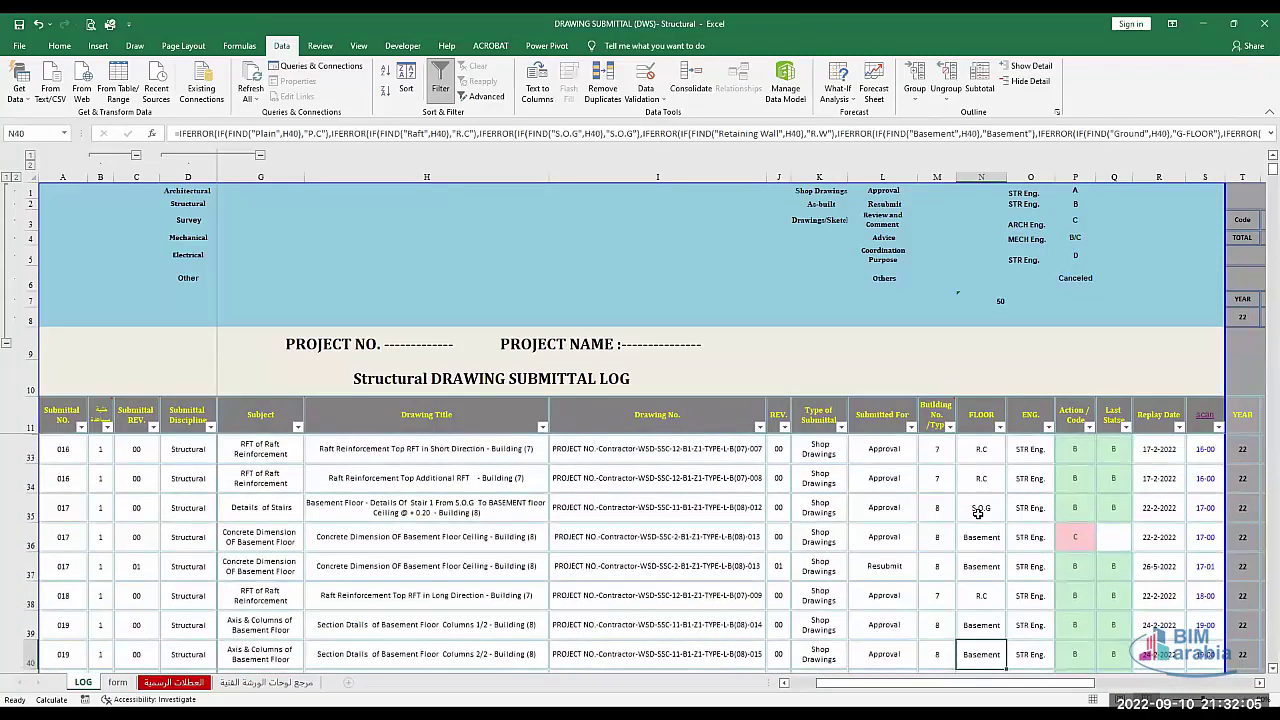
key("Up")
key("Up")
key("Up")
key("Up")
key("Up")
key("Up")
key("Up")
key("Up")
key("Up")
key("Up")
key("Up")
key("Up")
key("Up")
key("Up")
key("Up")
key("Up")
key("Up")
key("Up")
key("Up")
key("Up")
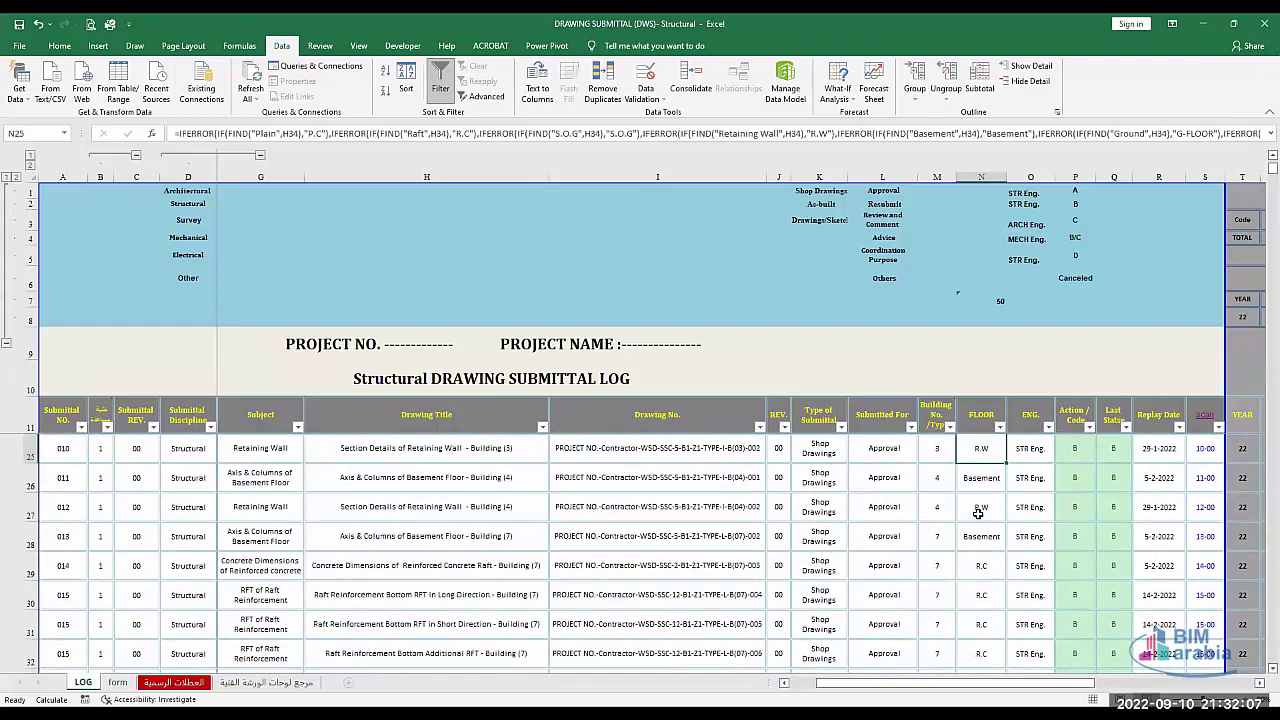
key("Down")
key("Down")
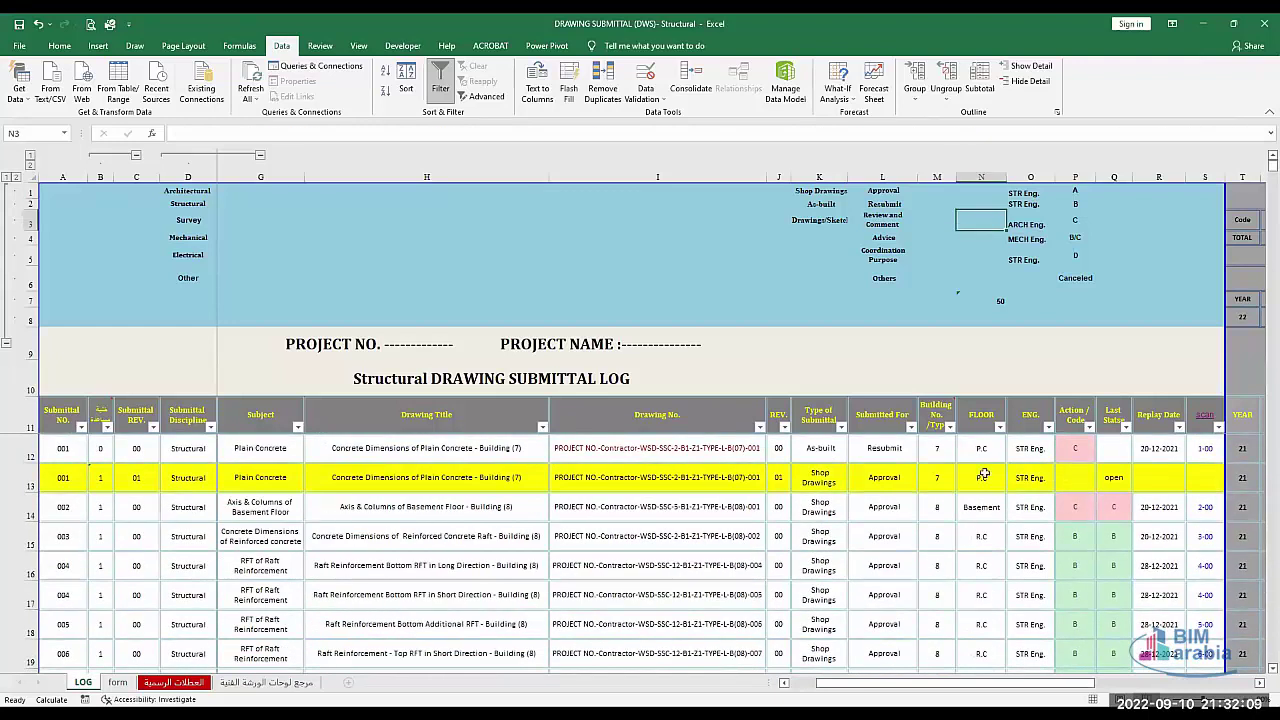
Examine the ENG. entry in O12 and the list of engineer options at the head of column O.
left_click(974, 449)
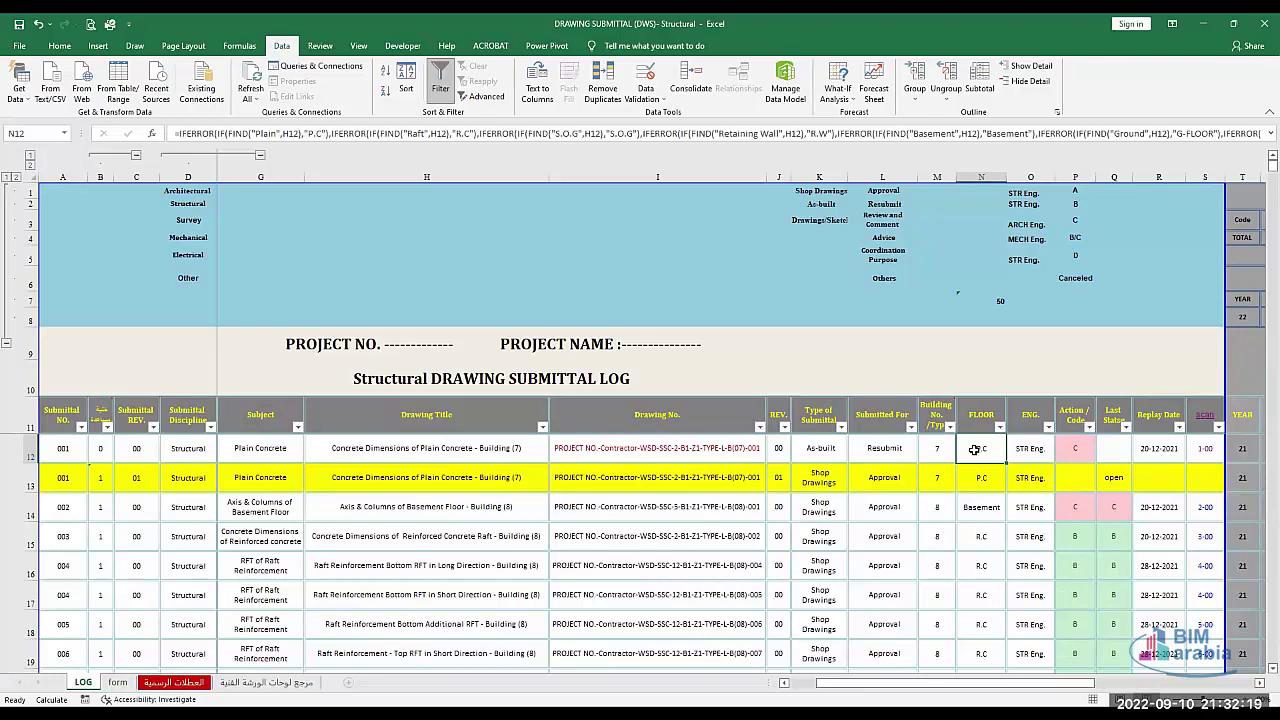
key("Right")
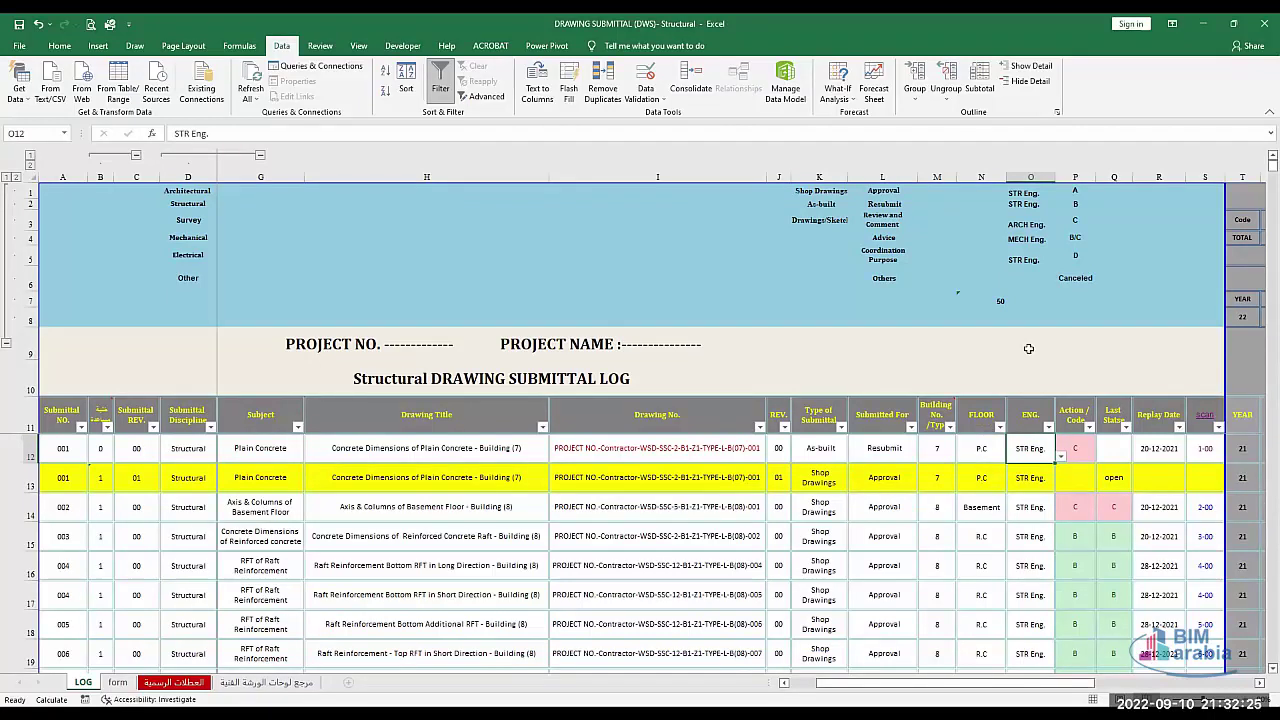
left_click(1018, 195)
key("Left")
key("Left")
left_click(1020, 203)
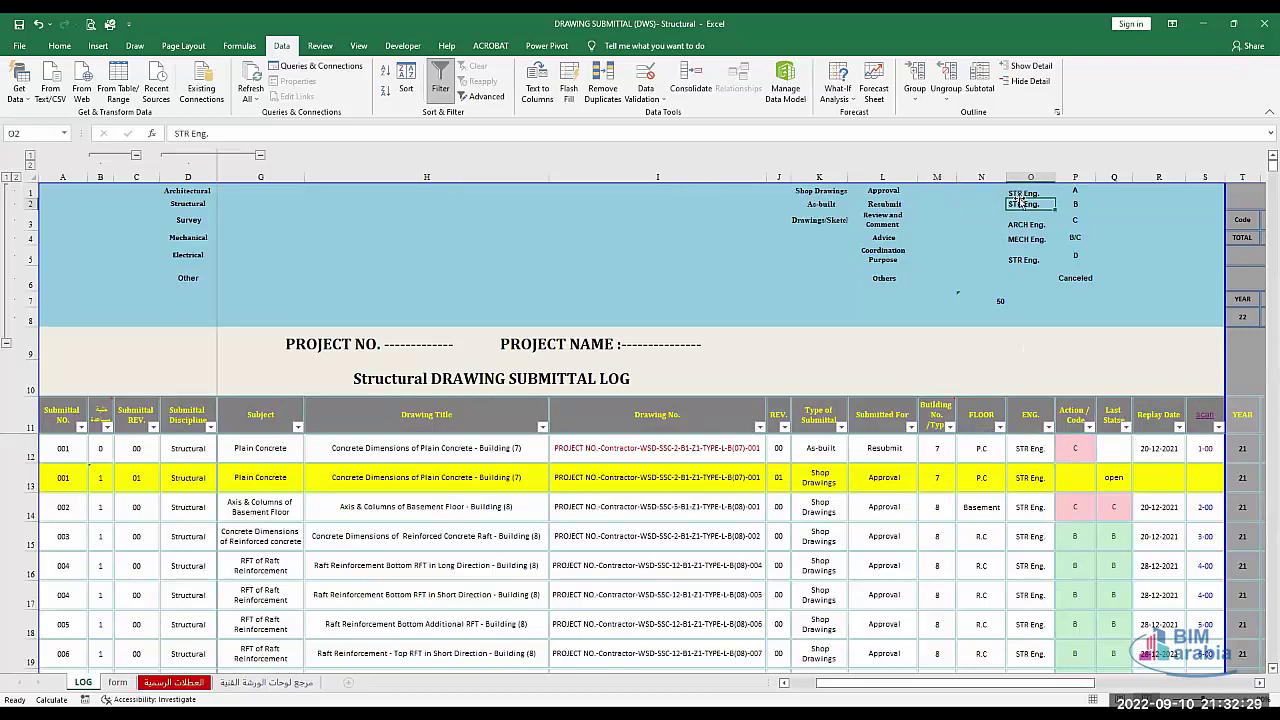
left_click(1022, 447)
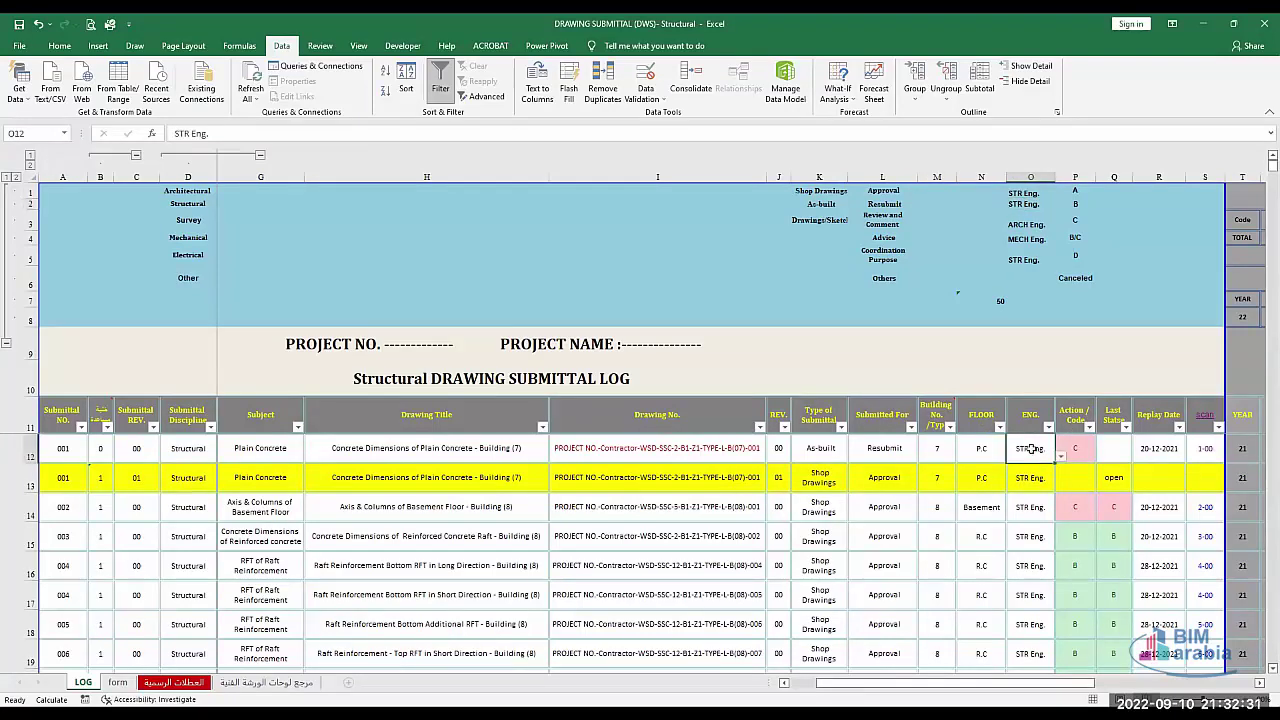
left_click_drag(1054, 450, 1068, 452)
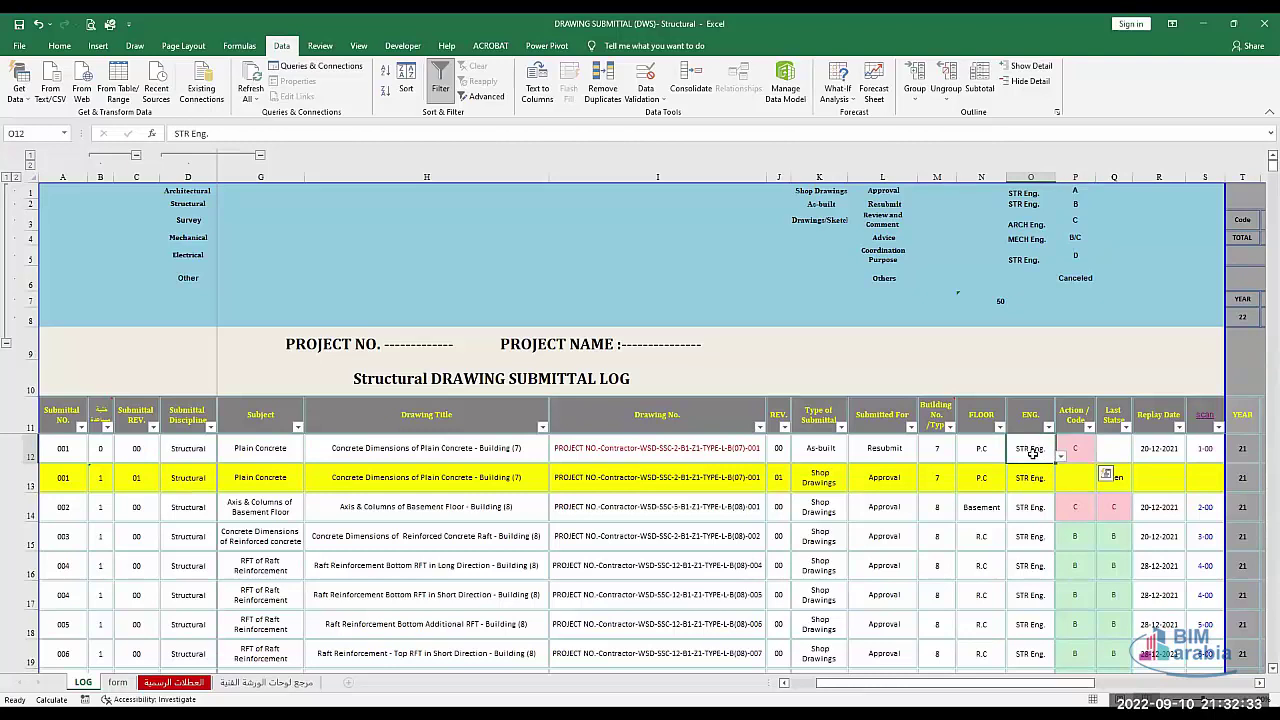
Review the selectable options for ENG. cell O12 and Action / Code cell P12 without choosing a different value.
left_click(1059, 456)
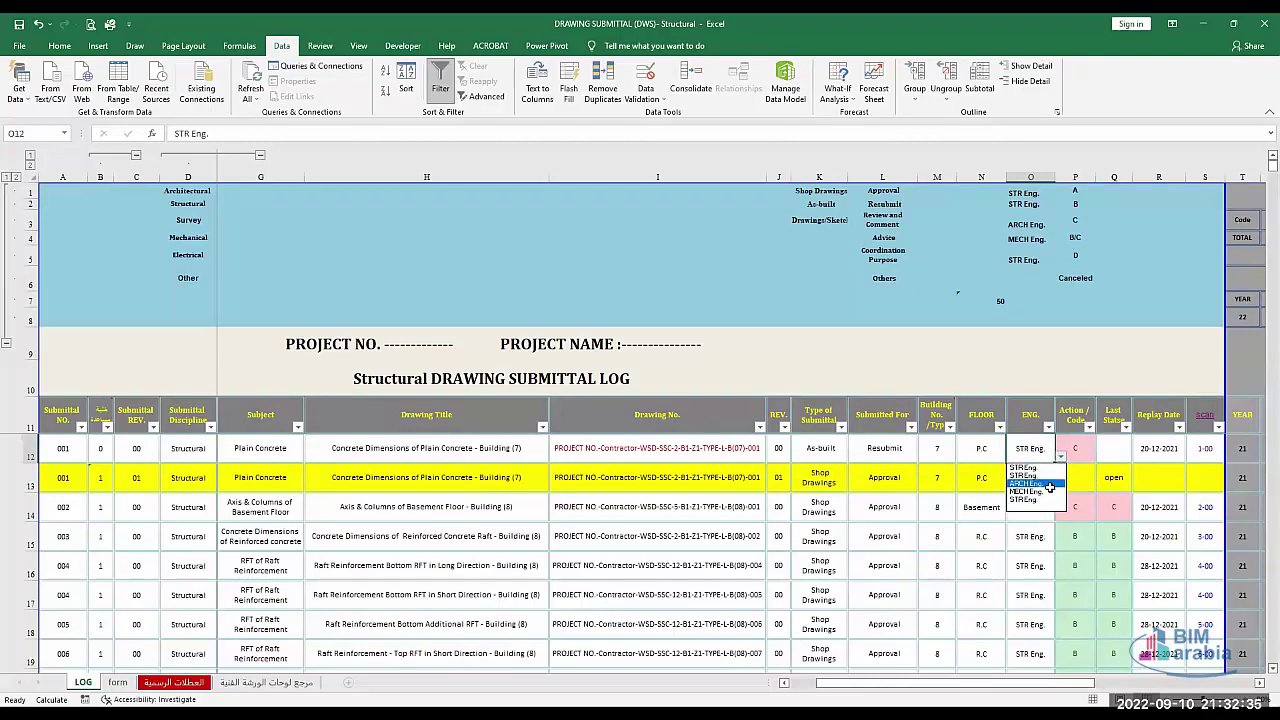
left_click(1040, 452)
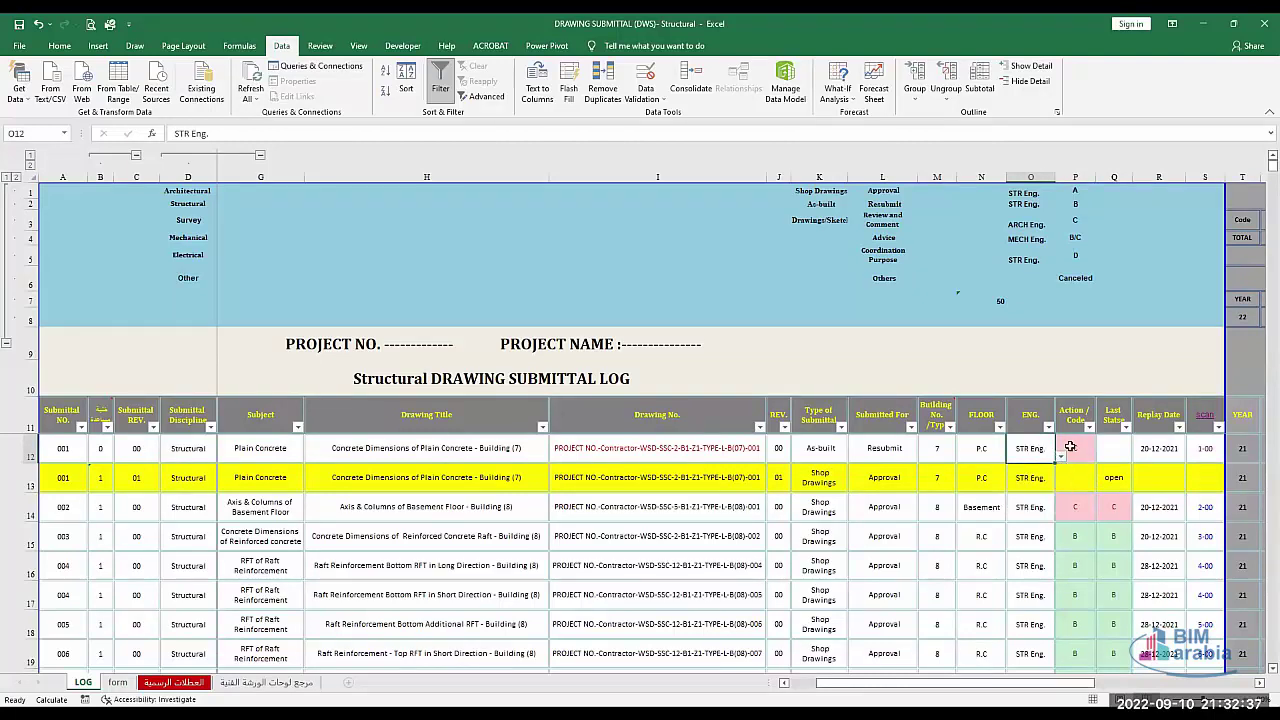
left_click(1070, 447)
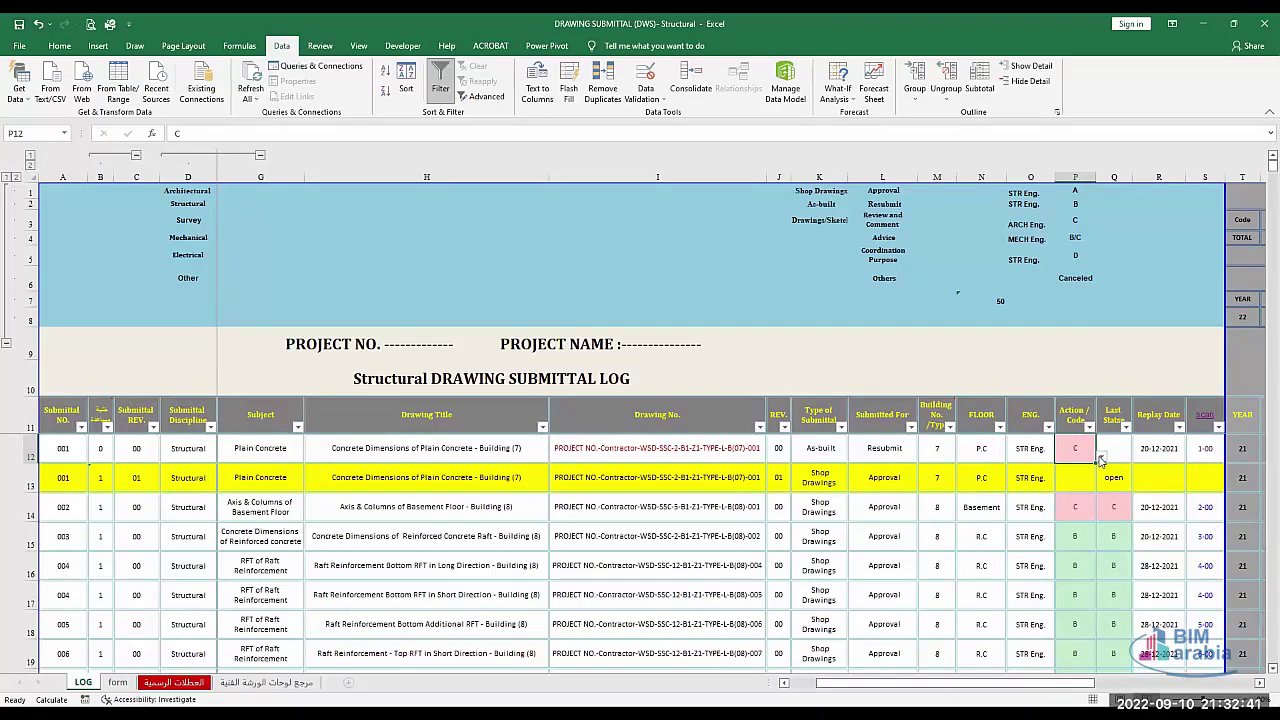
left_click(1100, 457)
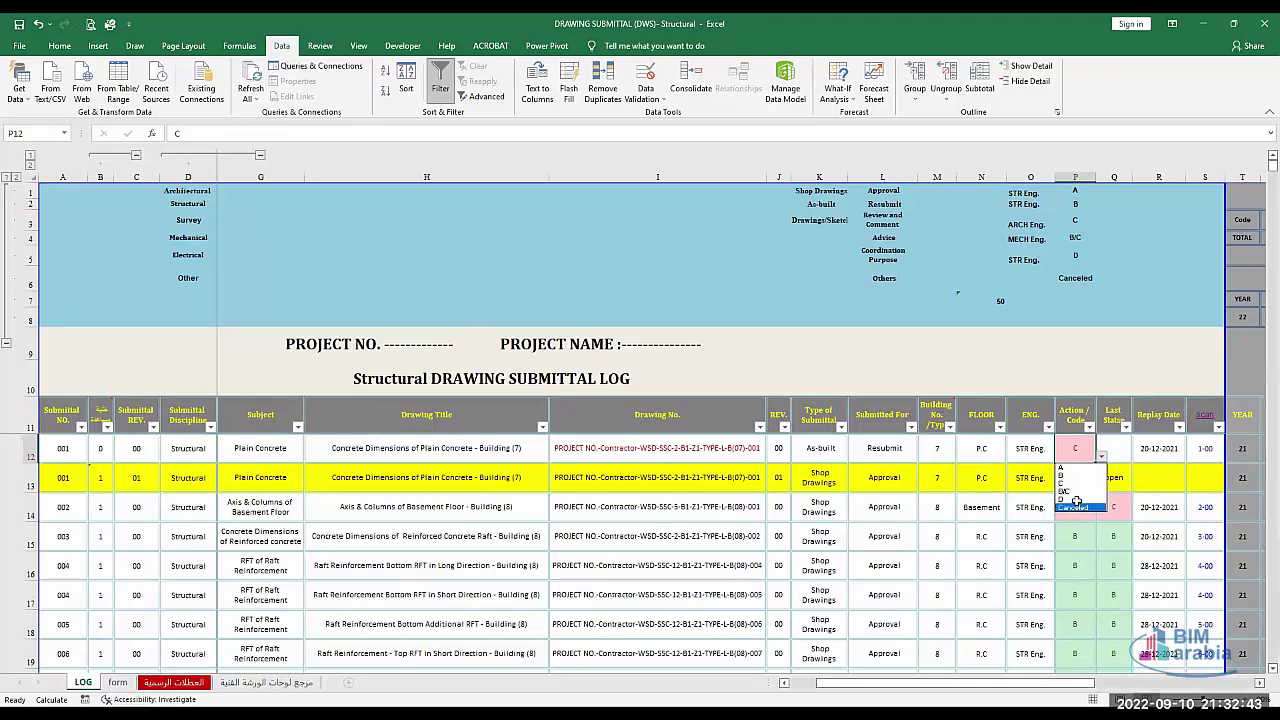
left_click(1079, 451)
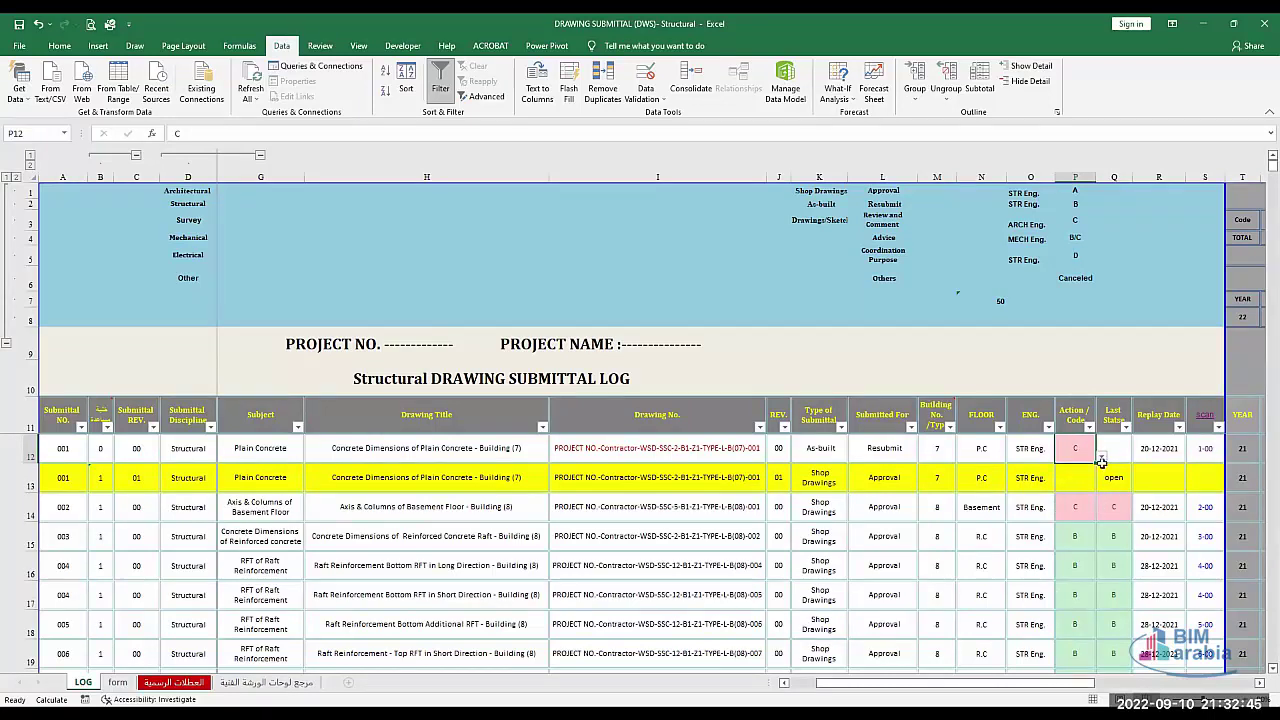
left_click(1080, 418)
left_click(1078, 439)
Examine the Last Statse column heading and the nested IF formula behind cell Q12.
left_click(1120, 446)
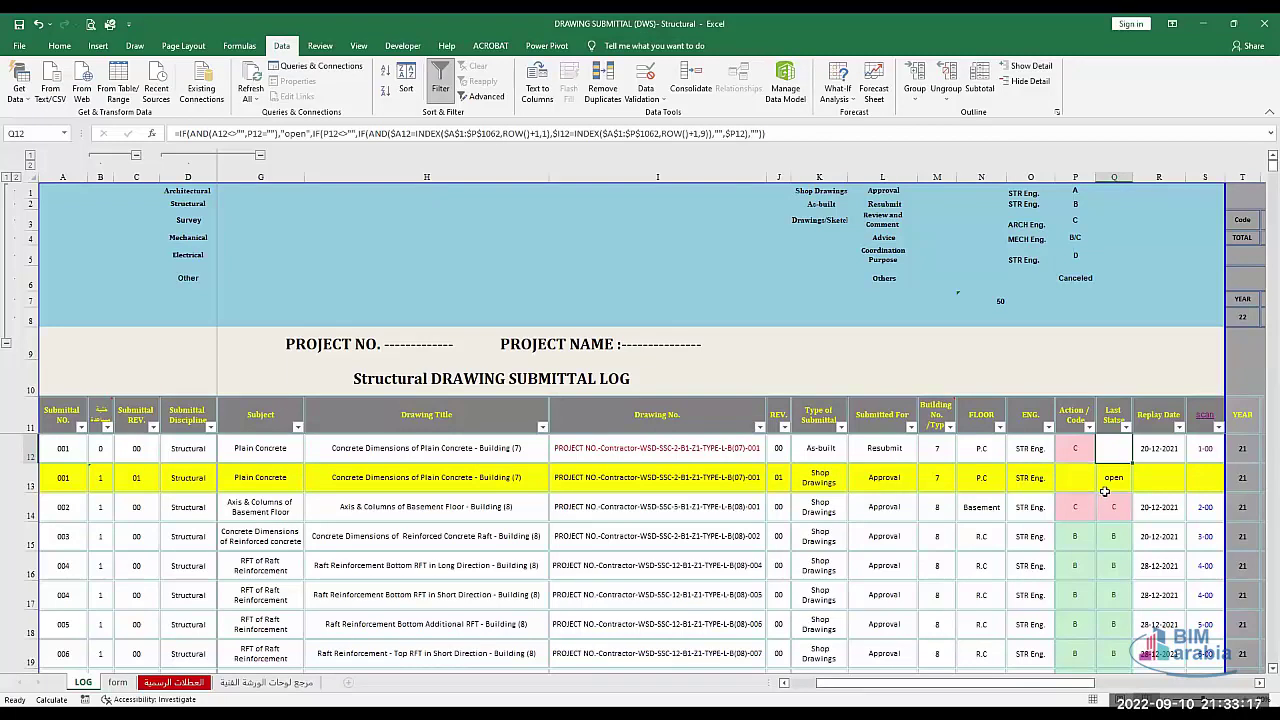
left_click(1106, 416)
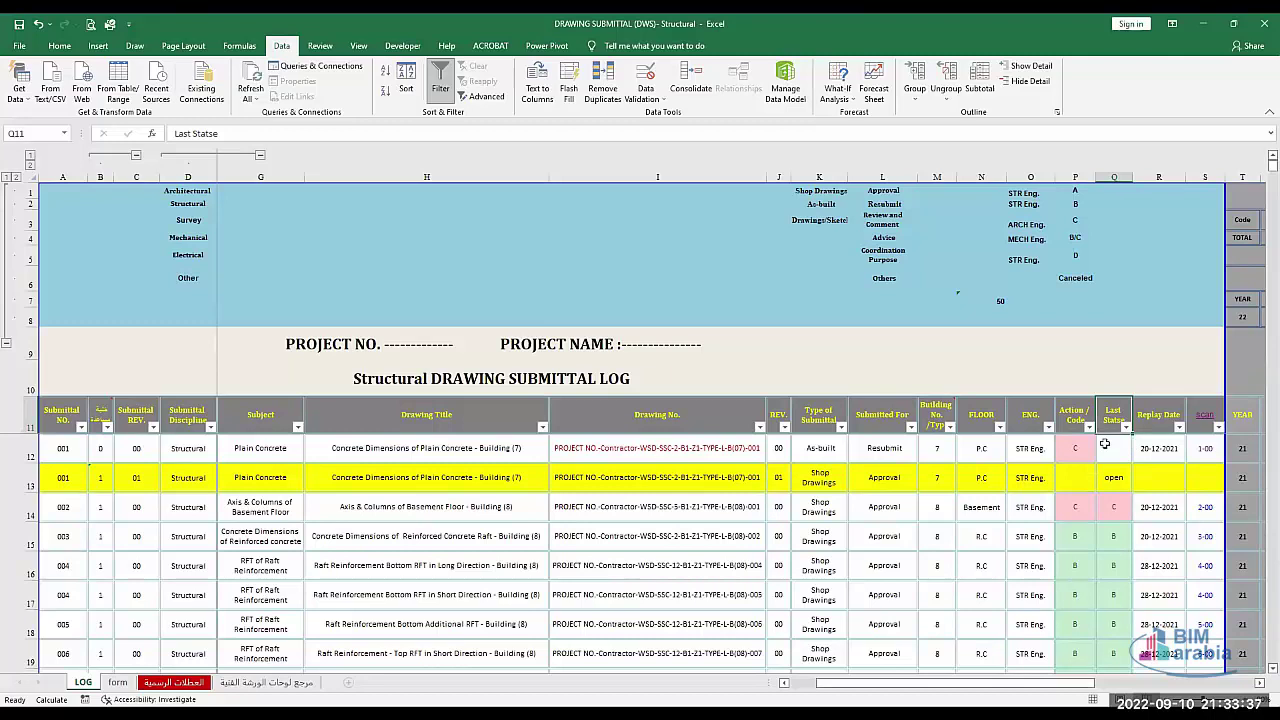
left_click(1104, 447)
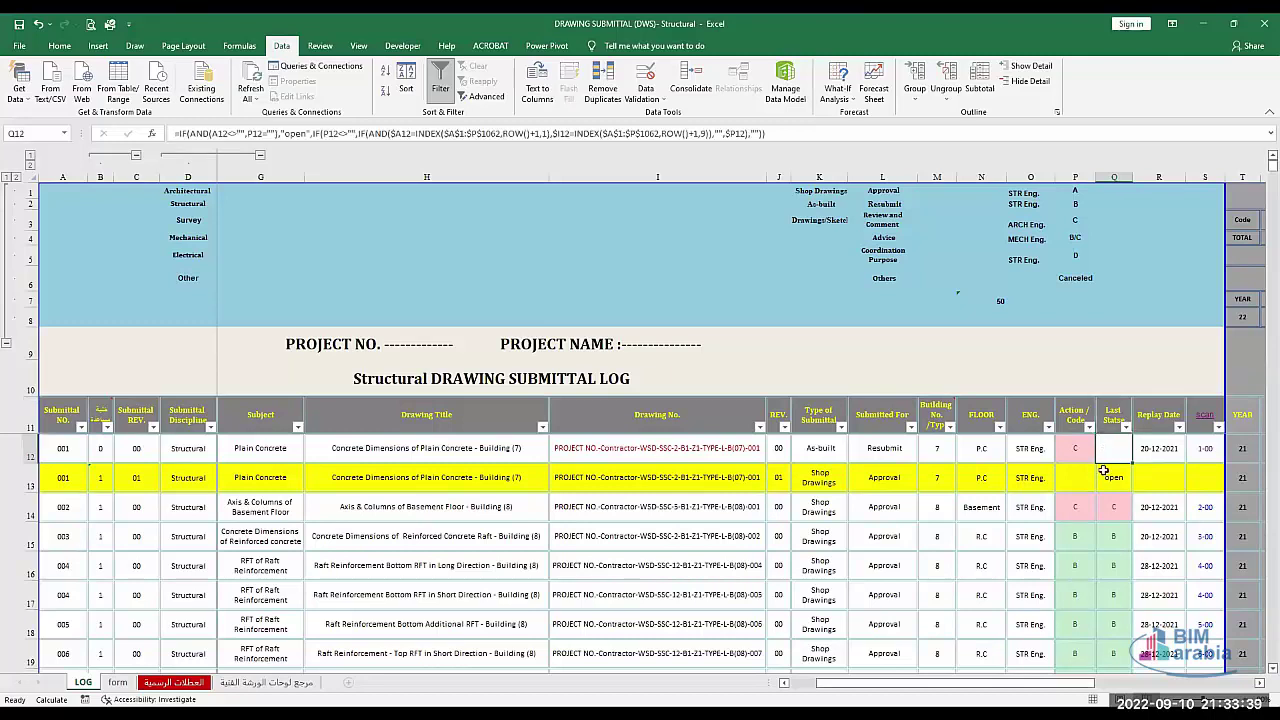
left_click(1104, 470)
left_click(1104, 454)
Compare the Action / Code entry in P12 with the Last Statse cells Q12 and Q13 of submittal 001.
left_click(1075, 448)
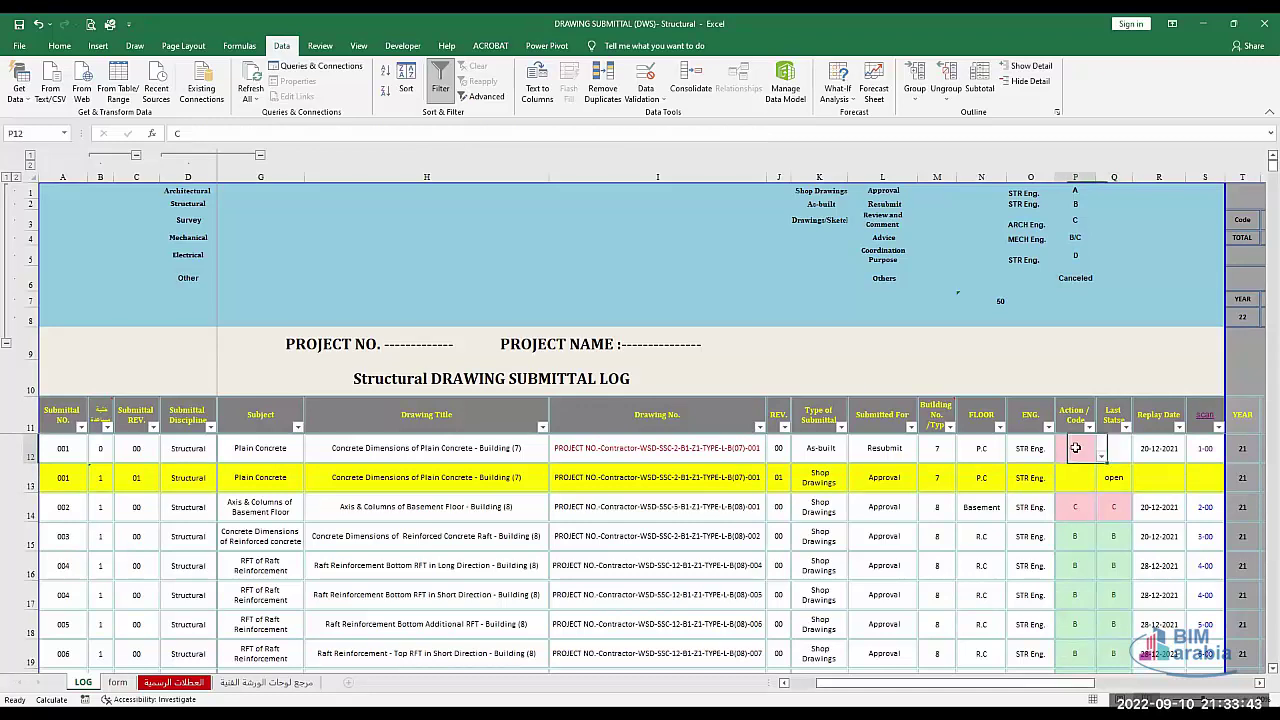
left_click_drag(1104, 450, 1076, 452)
left_click(1076, 452)
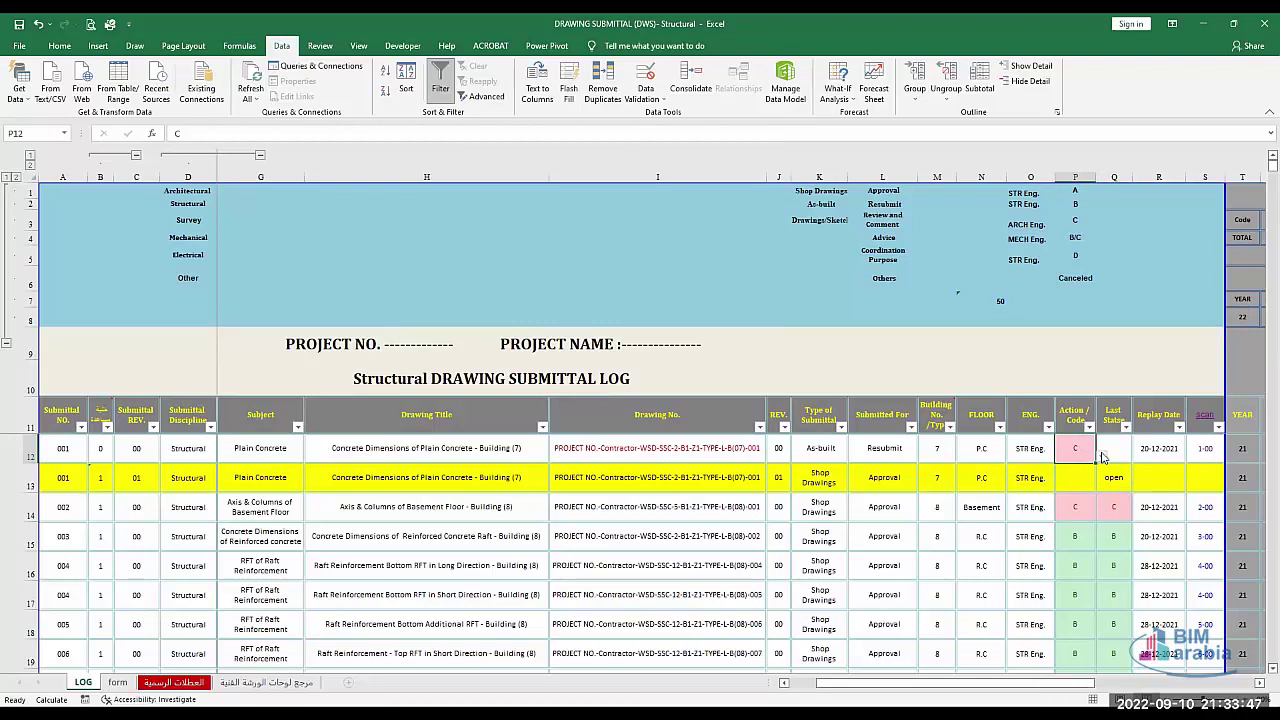
left_click(1107, 452)
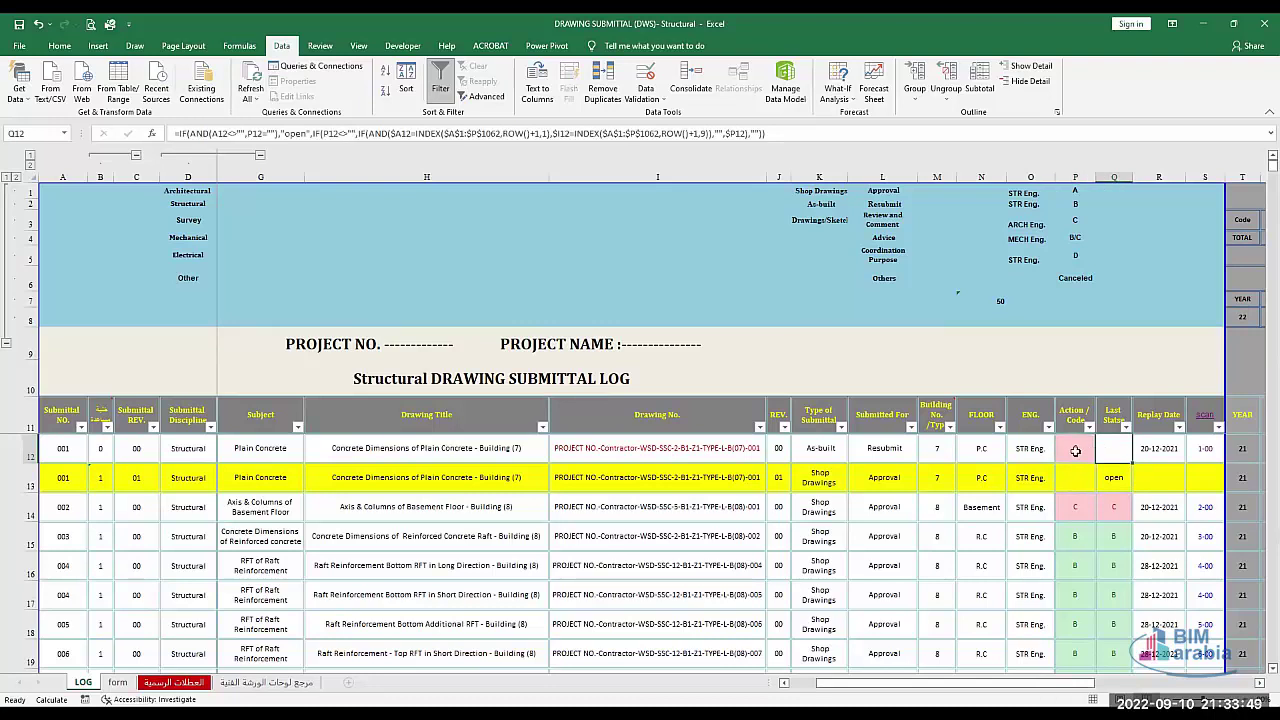
left_click(1075, 451)
left_click(1113, 478)
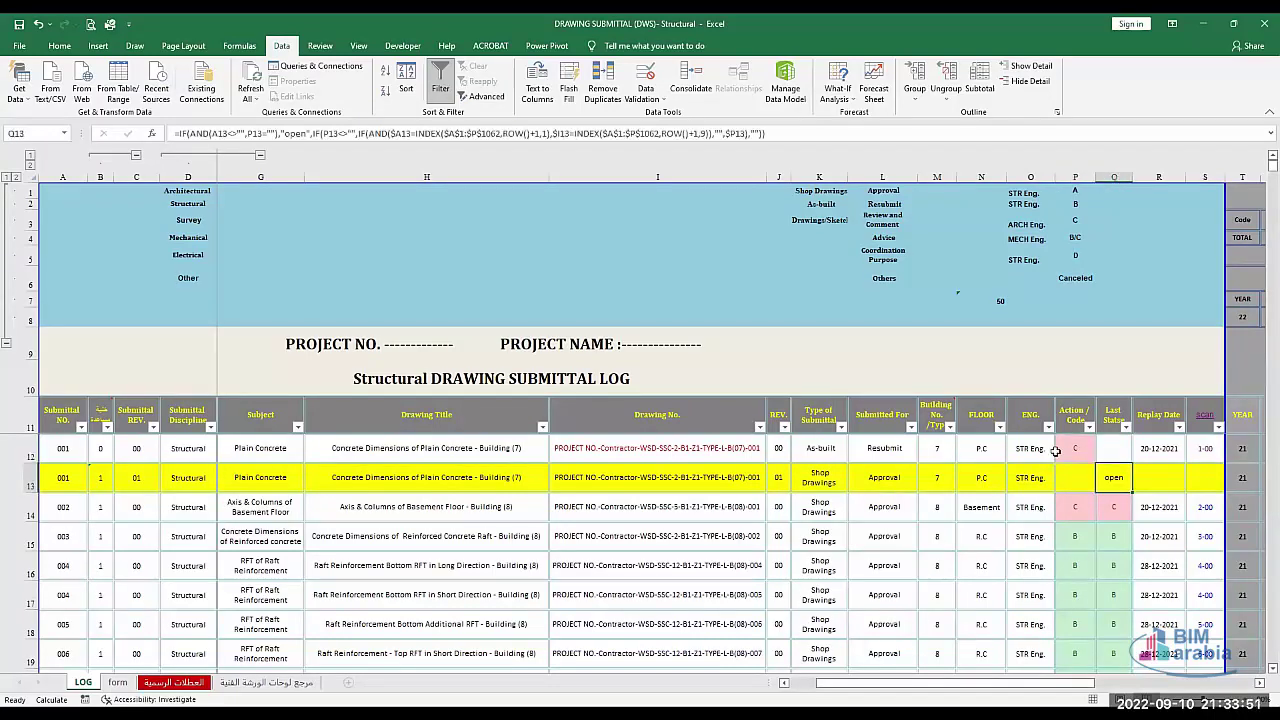
key("ctrl+shift+Home")
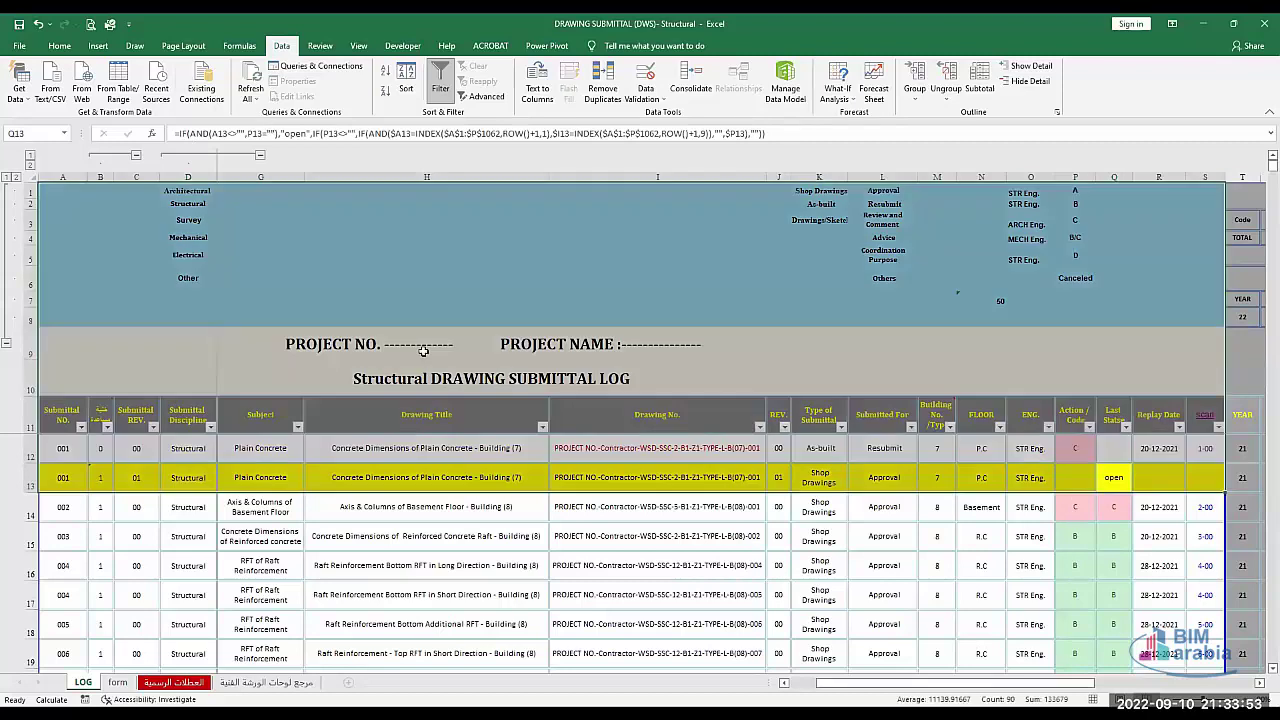
left_click(442, 414)
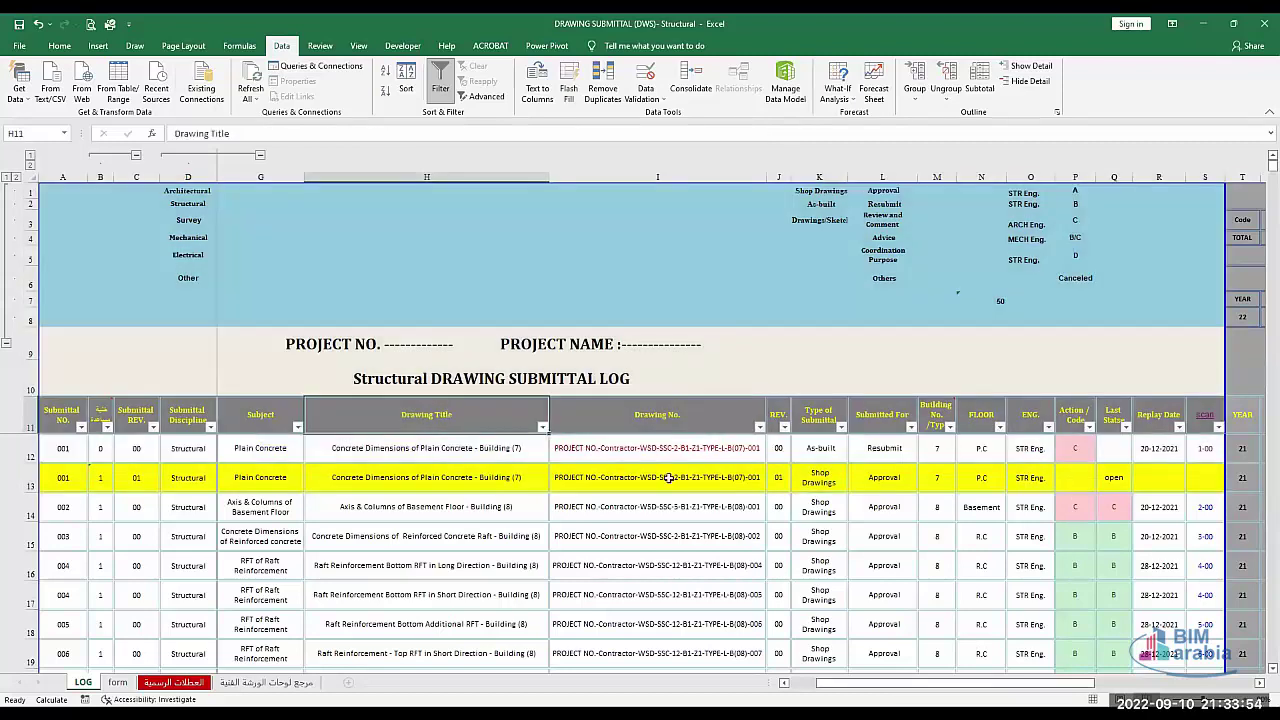
Examine the A13 and P13 conditions in Q13's Last Statse formula and leave the formula unedited.
left_click(1099, 489)
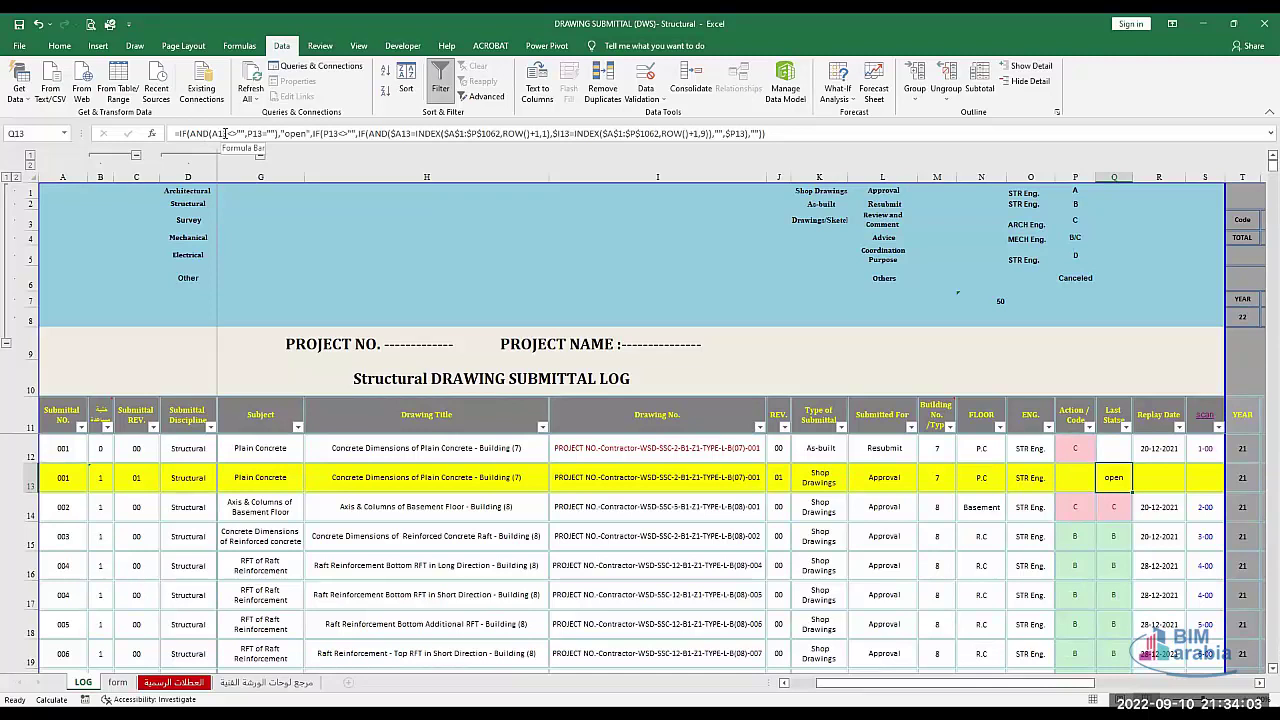
left_click(256, 133)
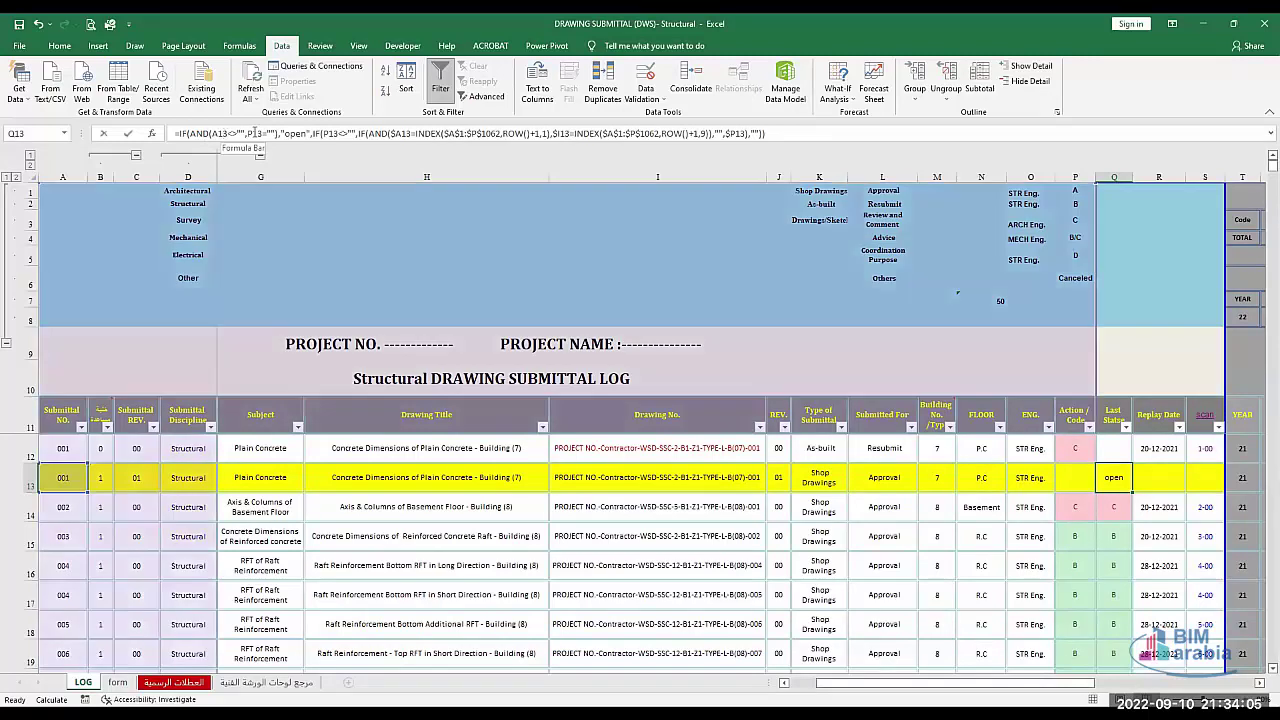
left_click(256, 133)
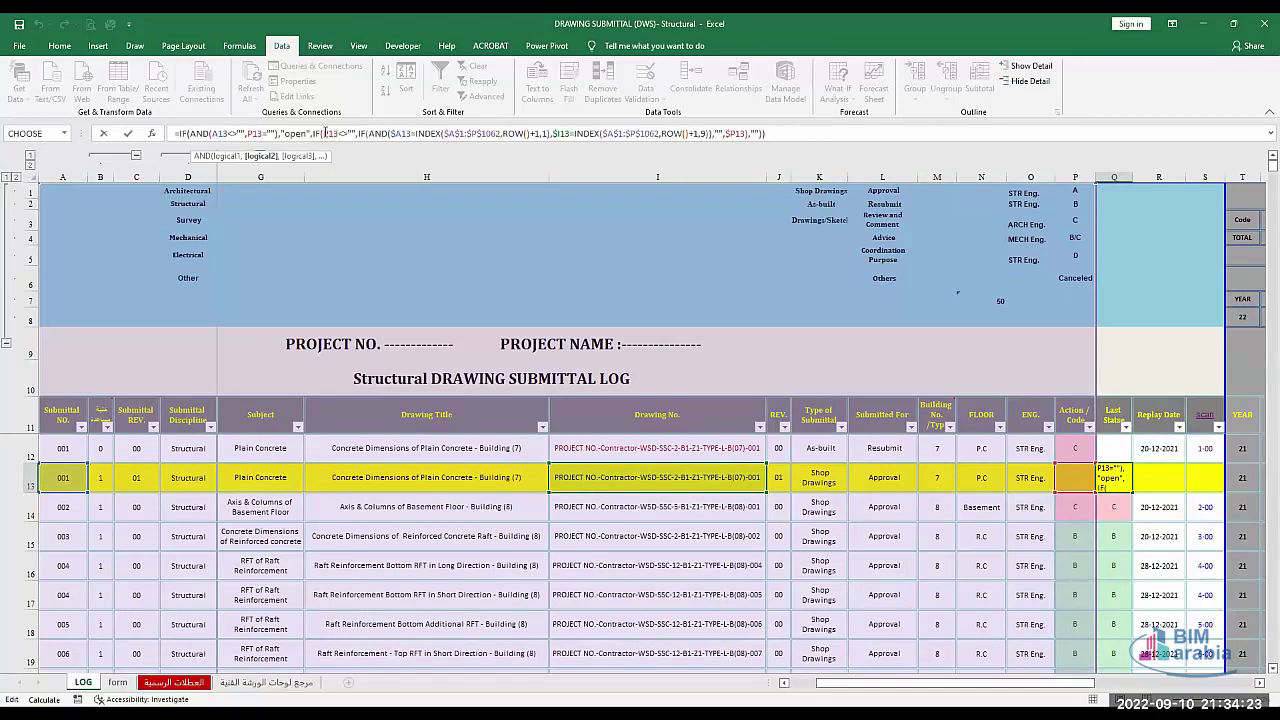
key("ctrl+Return")
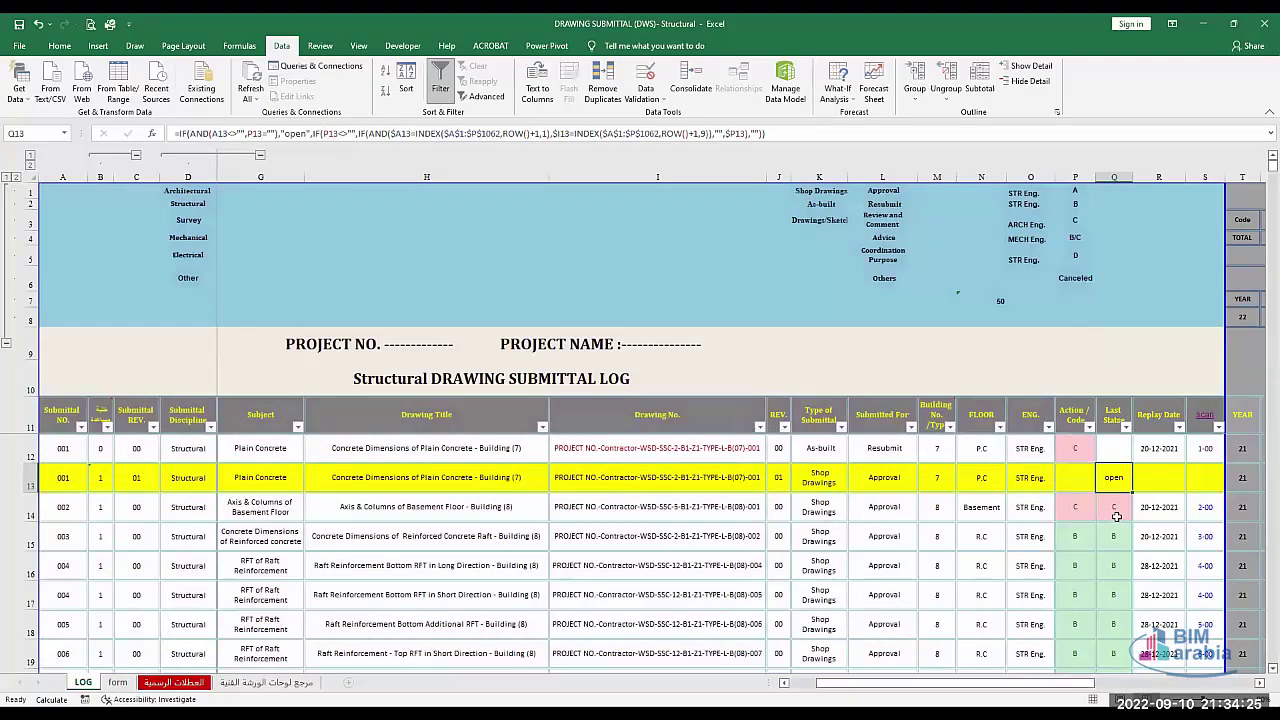
Compare the Last Statse formulas in Q12, Q13 and Q14 for the old revision, new revision and next submittal.
left_click(1111, 449)
left_click(1113, 472)
left_click(1110, 451)
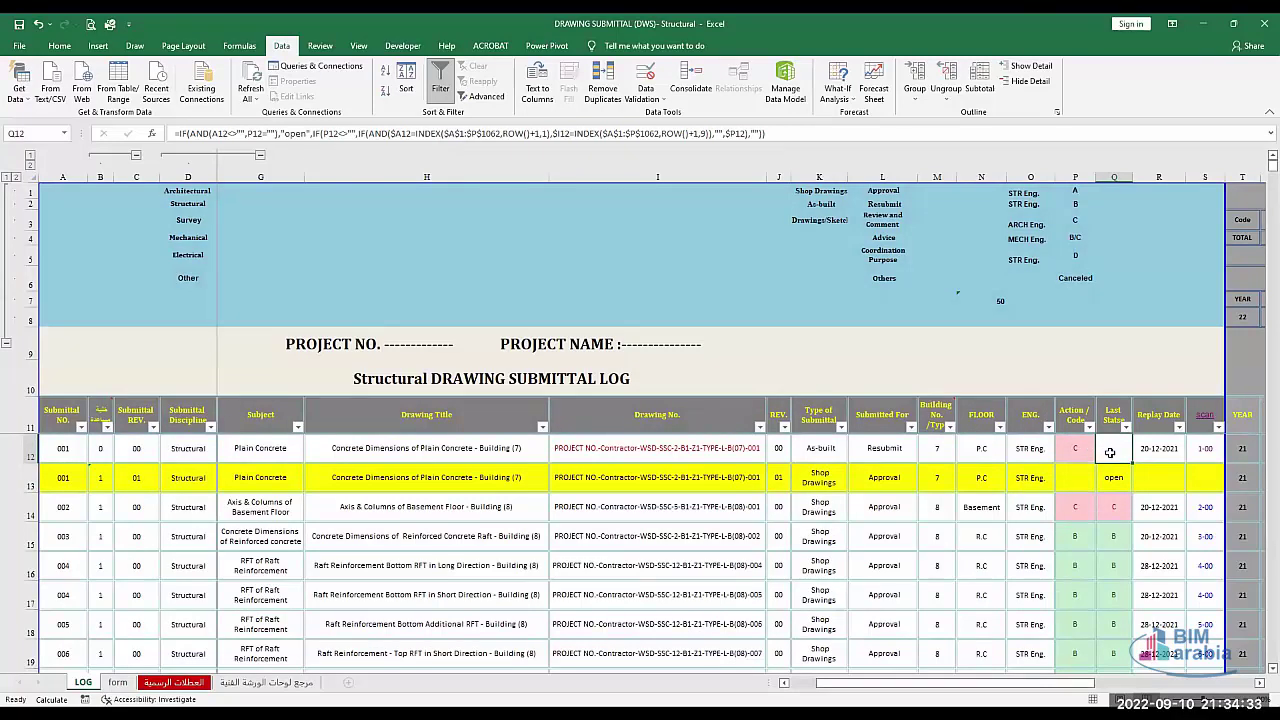
left_click(1113, 474)
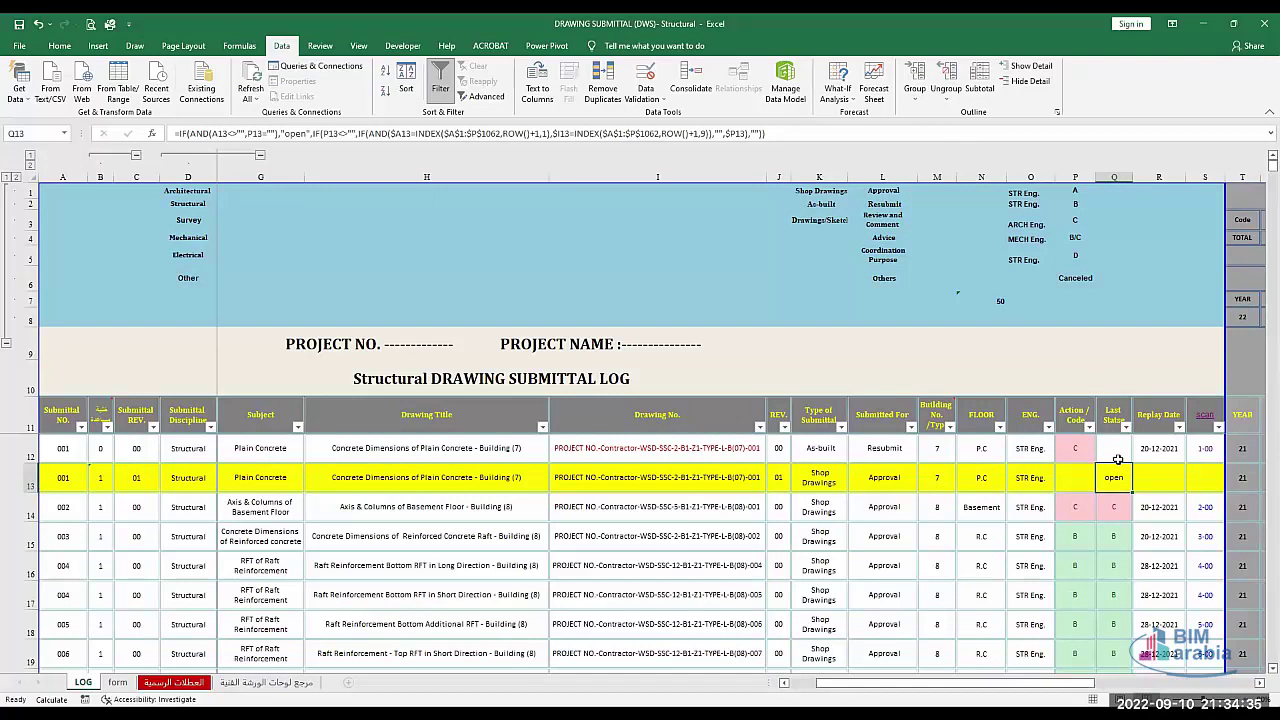
left_click(1116, 496)
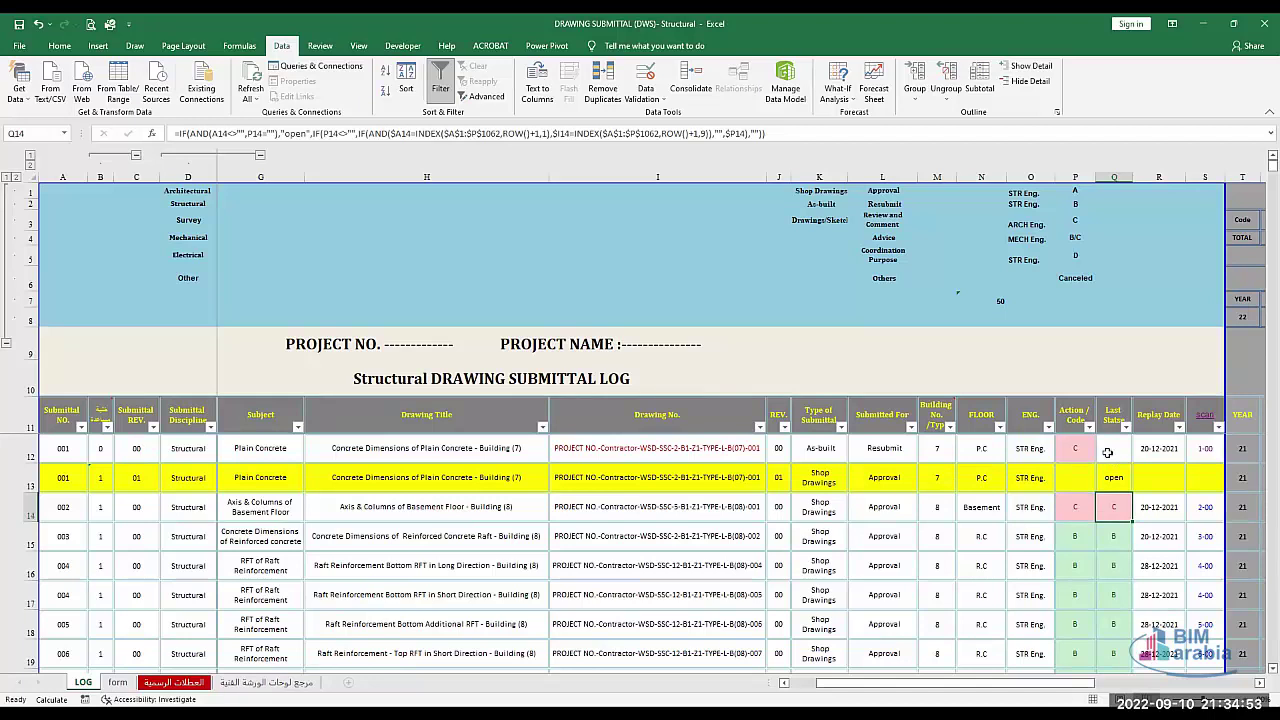
left_click(1109, 448)
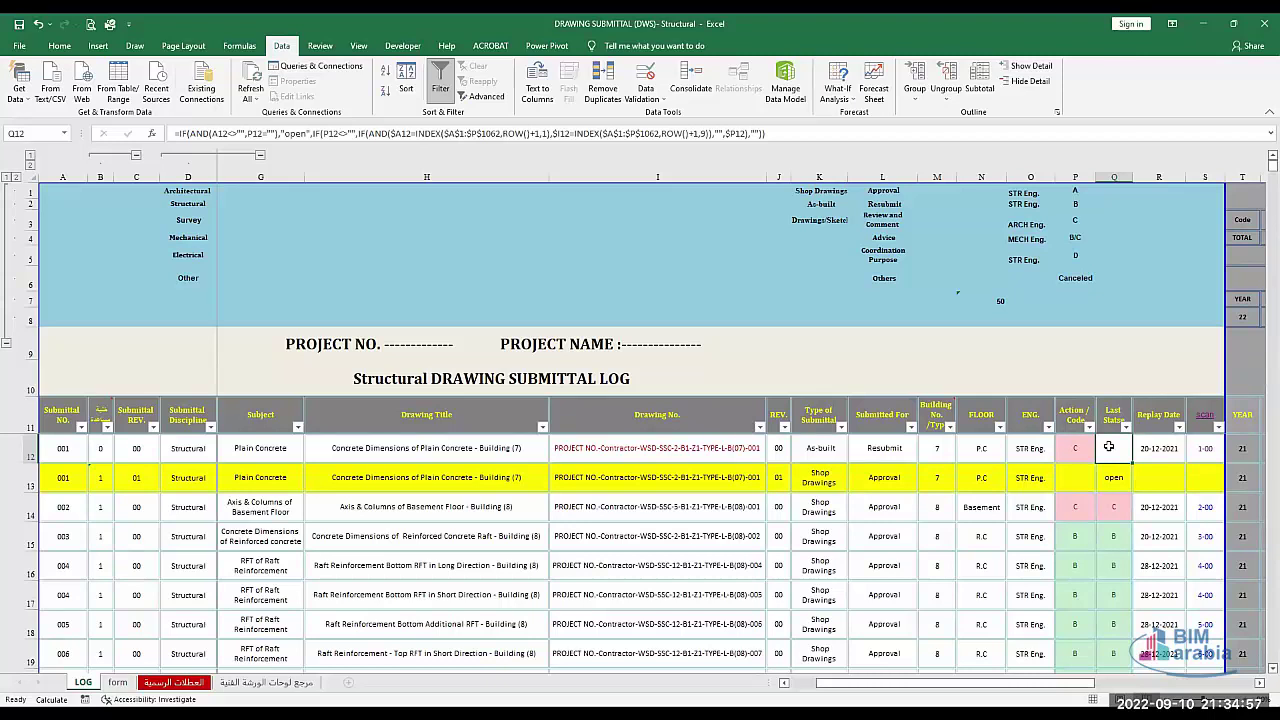
left_click(1112, 480)
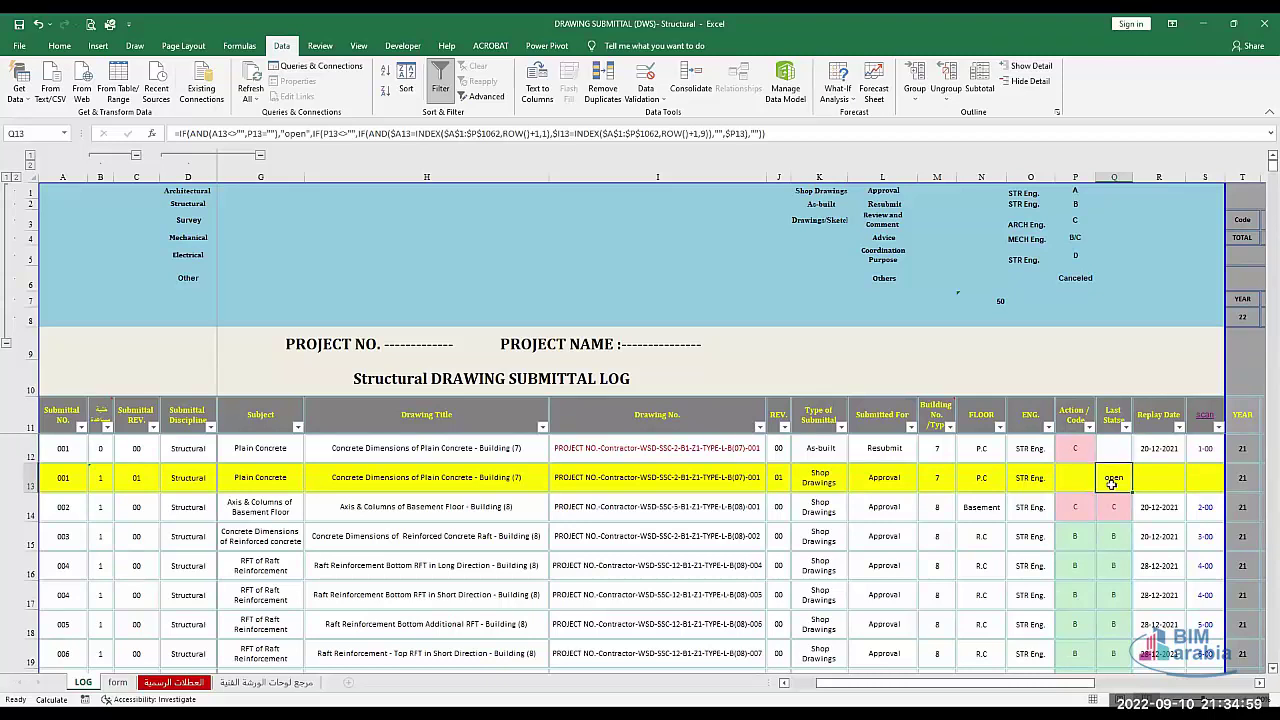
left_click(1115, 449)
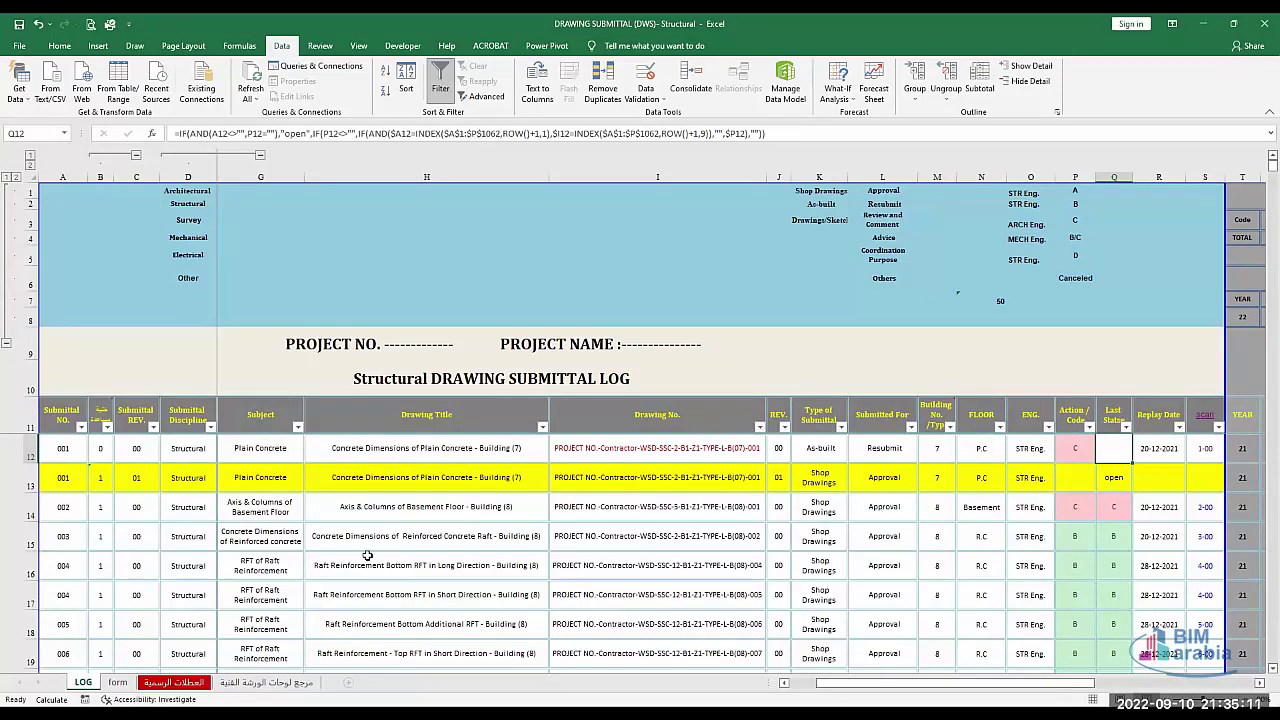
left_click(1115, 485)
Set the Action / Code of submittal 001 revision 01 in P13 to C and check its Last Statse cell.
left_click(1092, 478)
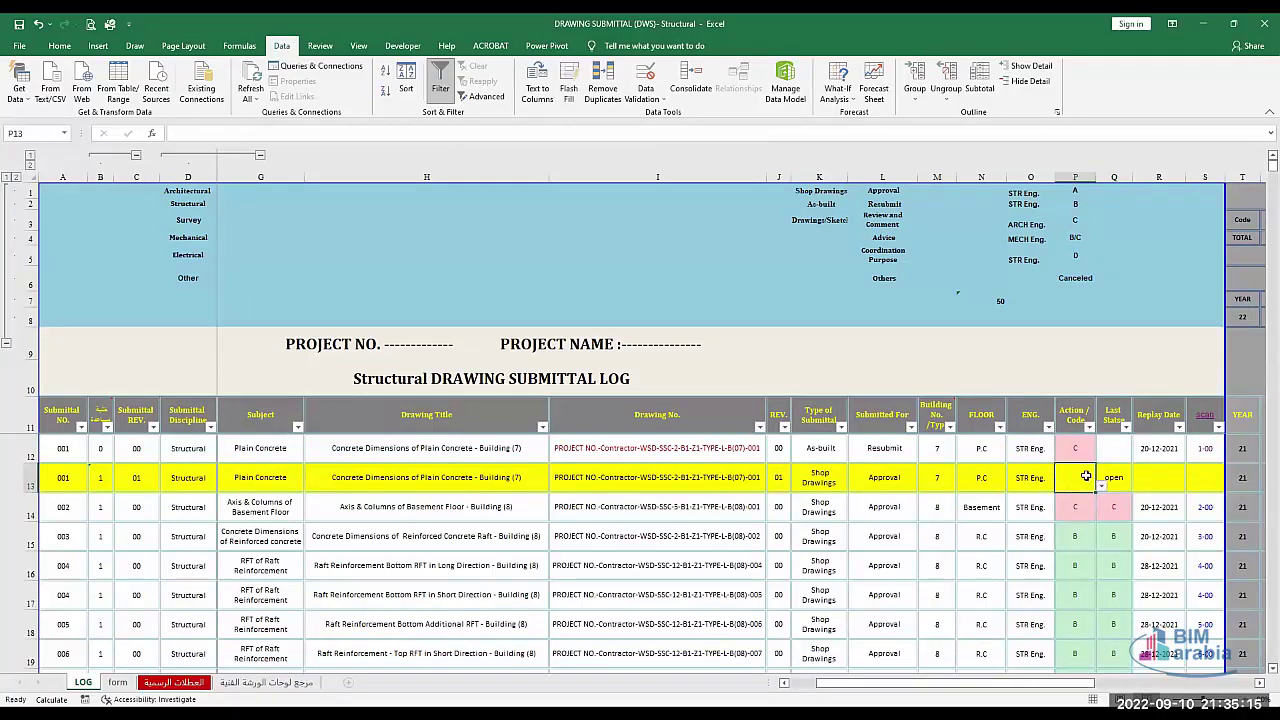
left_click(1101, 487)
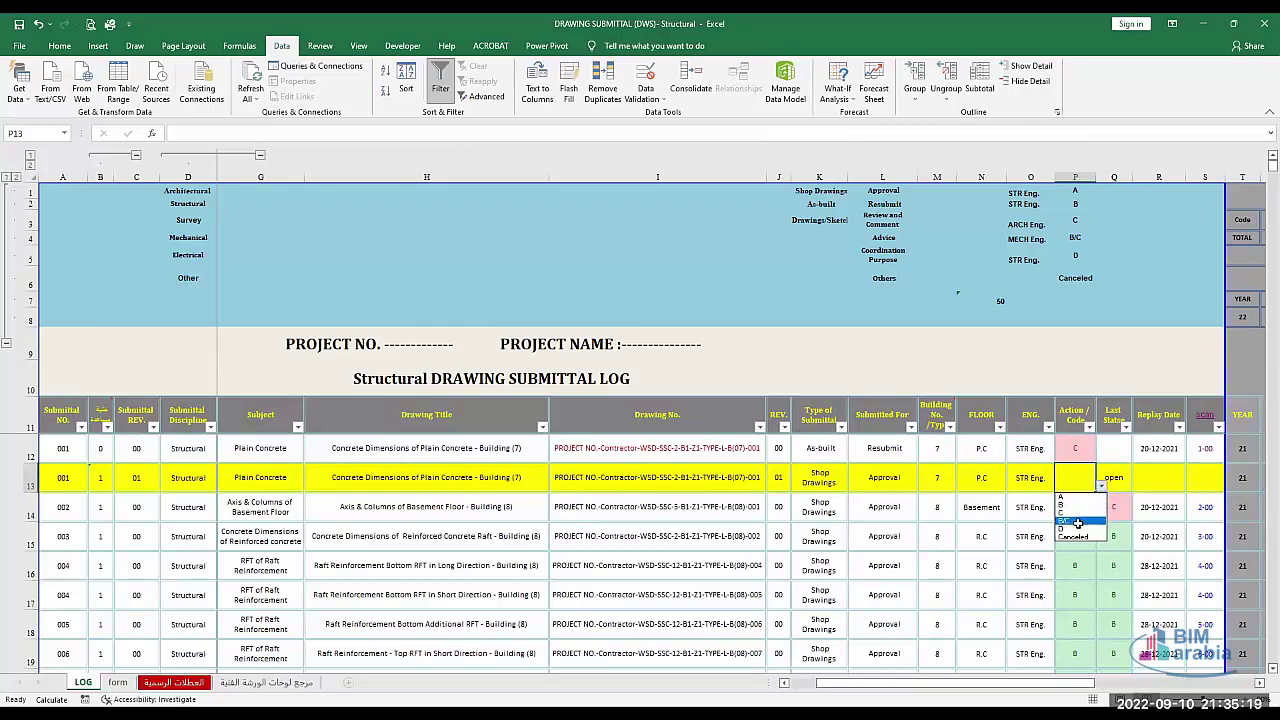
left_click(1079, 513)
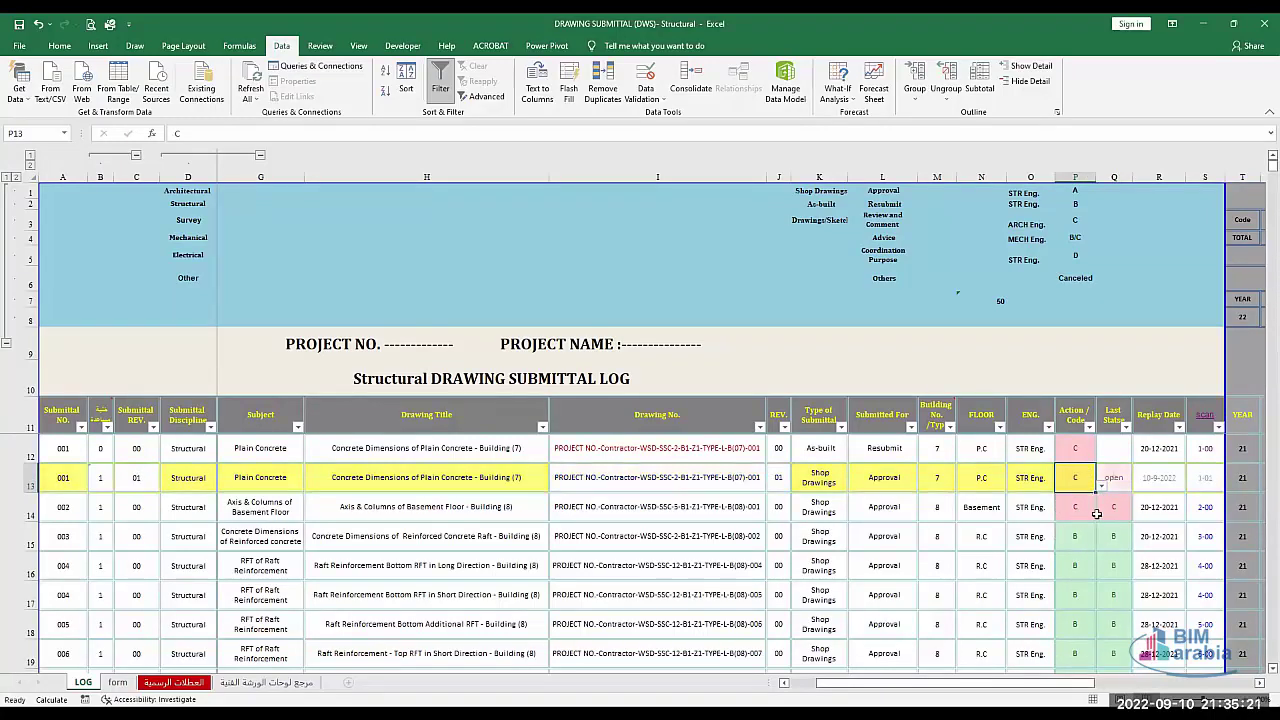
left_click(1111, 478)
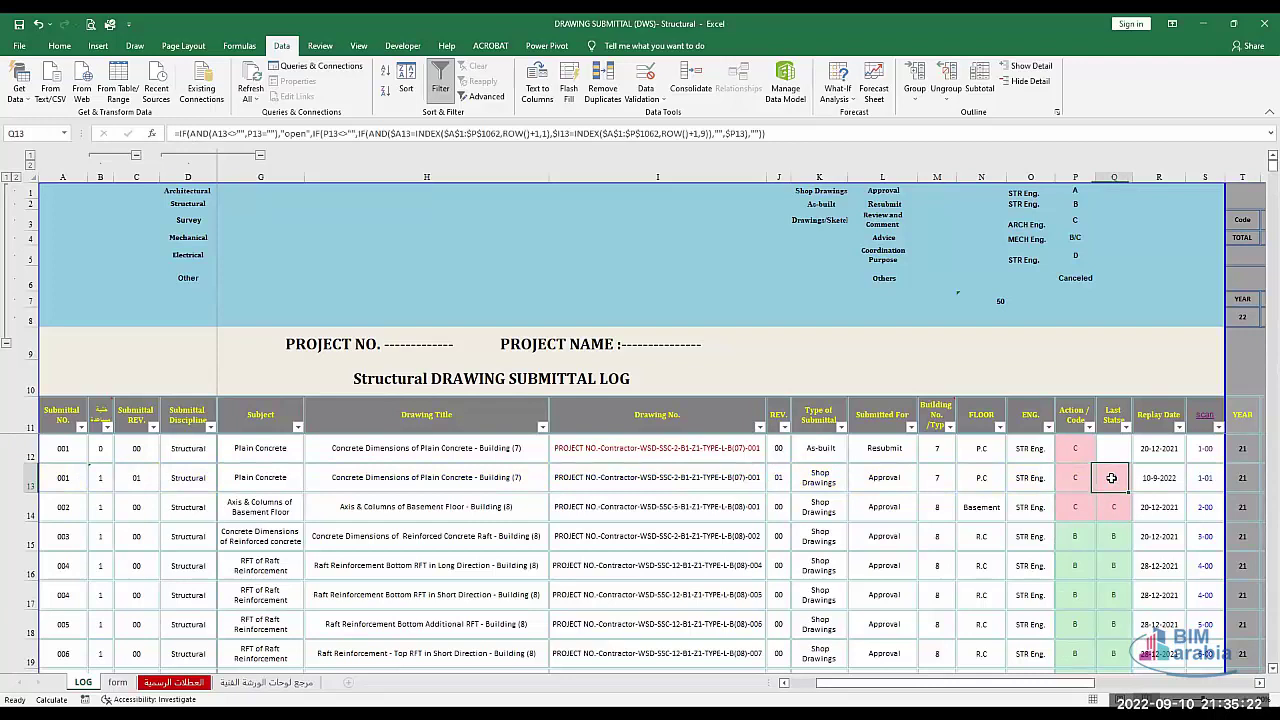
Filter the Last Statse column to show only C entries, and clear the filter again.
left_click(1125, 427)
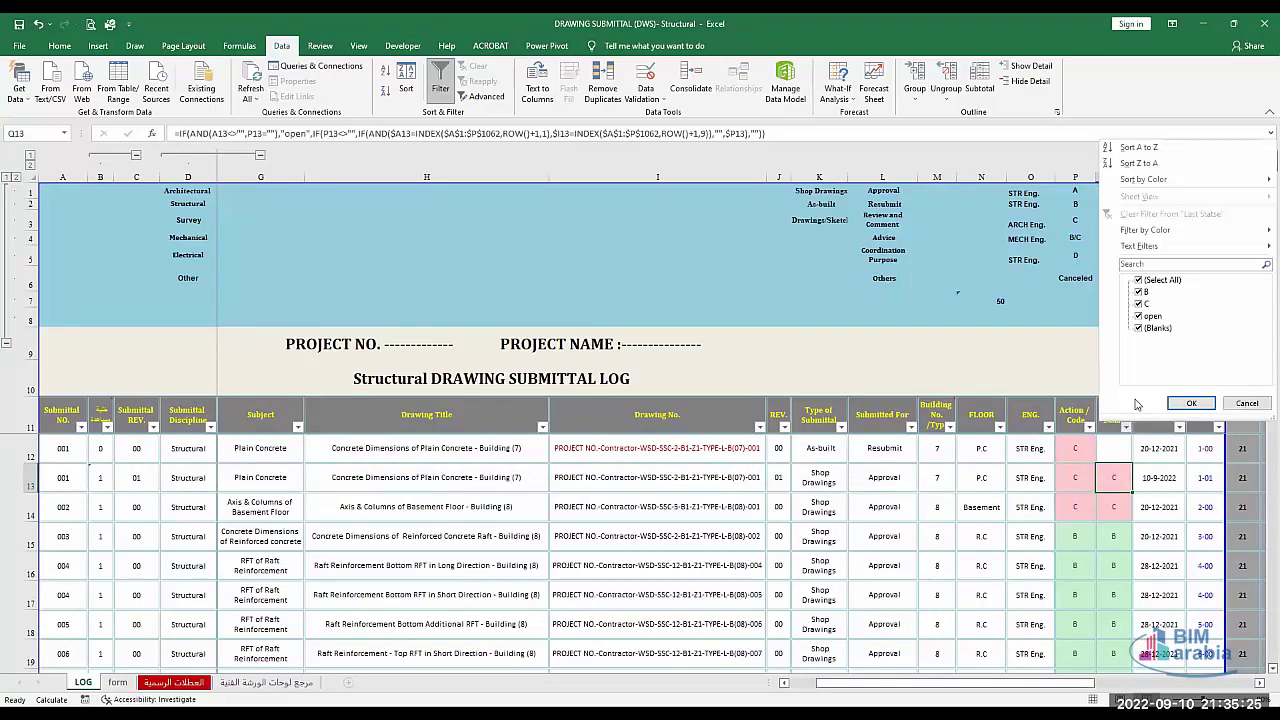
left_click(1138, 280)
left_click(1138, 303)
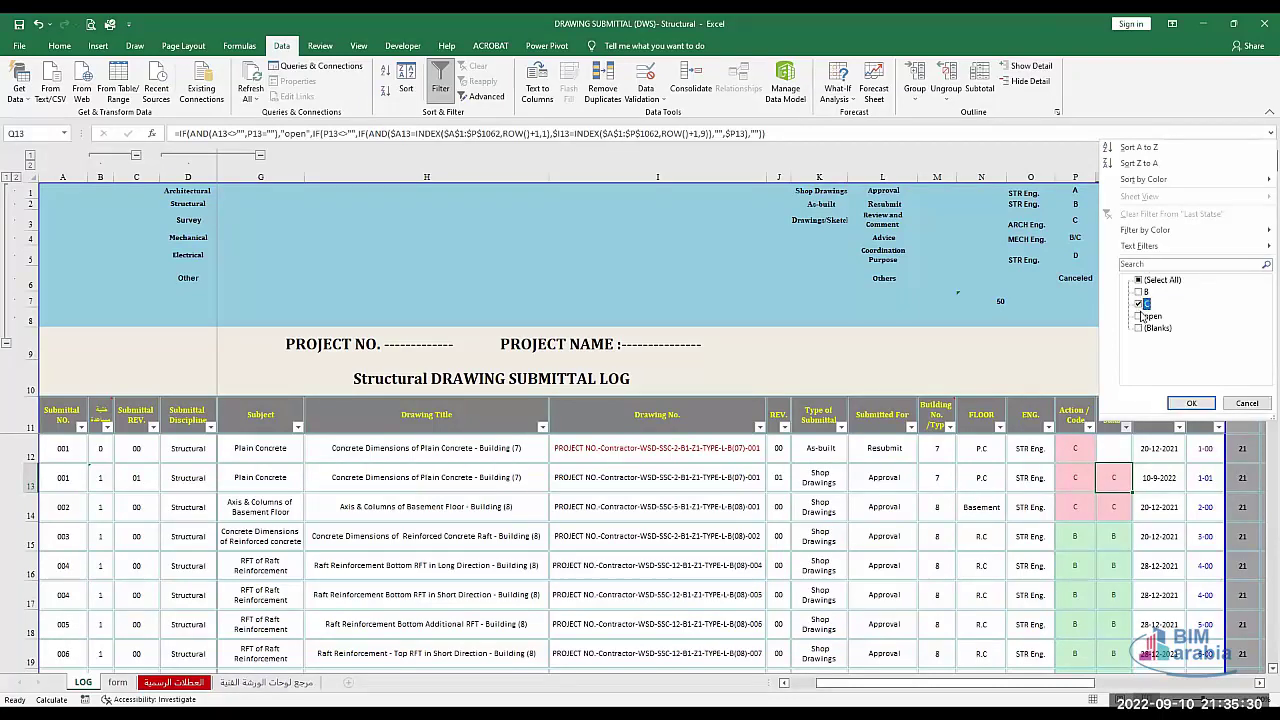
left_click(1190, 404)
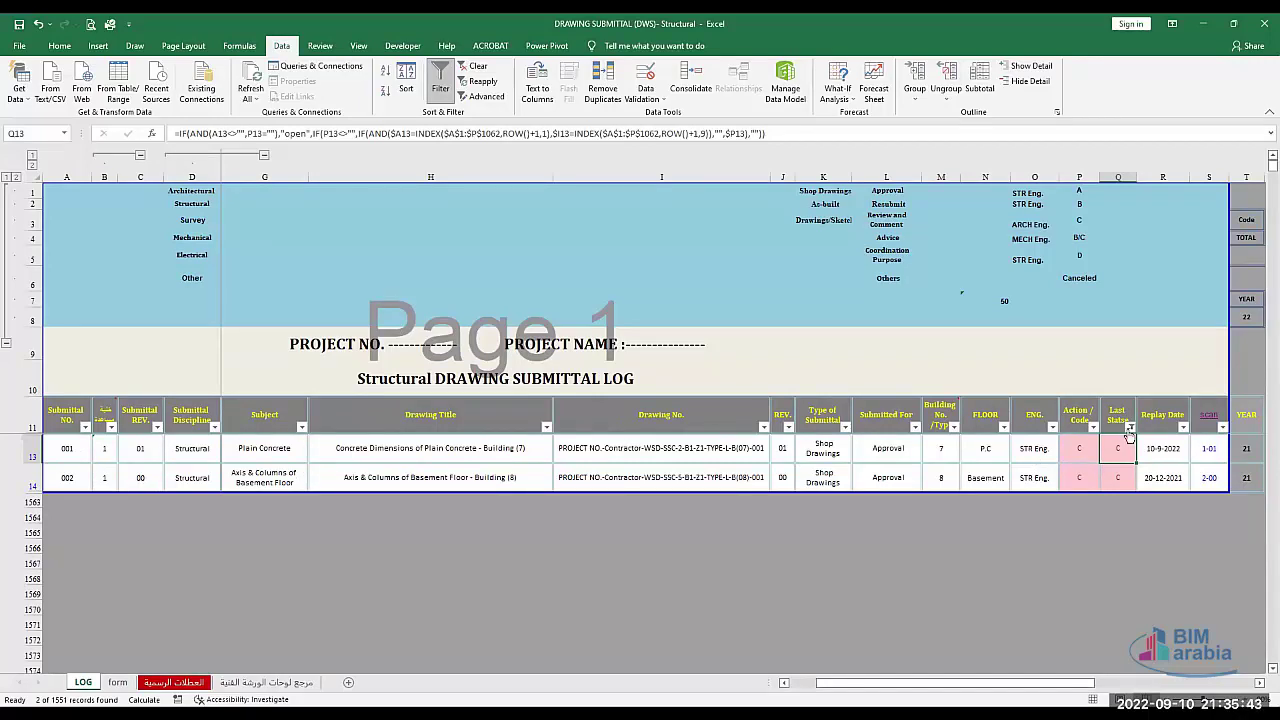
key("alt+a+c")
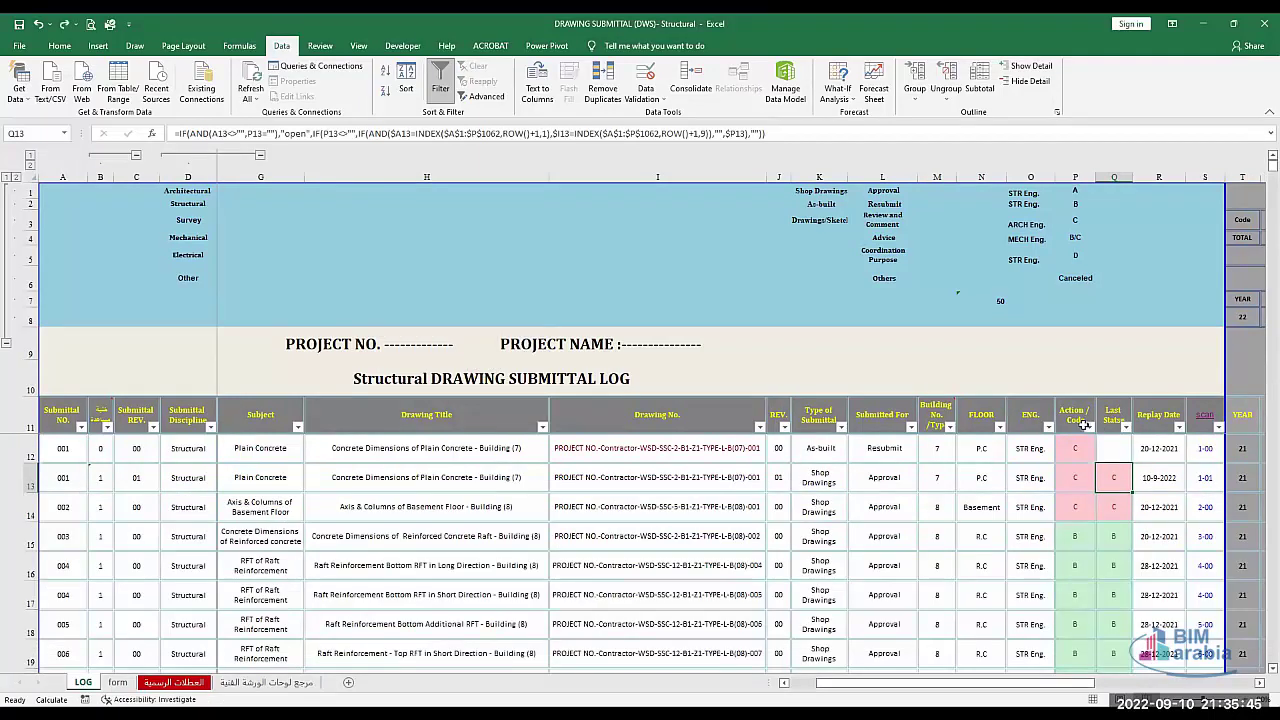
Filter the Action / Code column to show only C entries.
left_click(1088, 427)
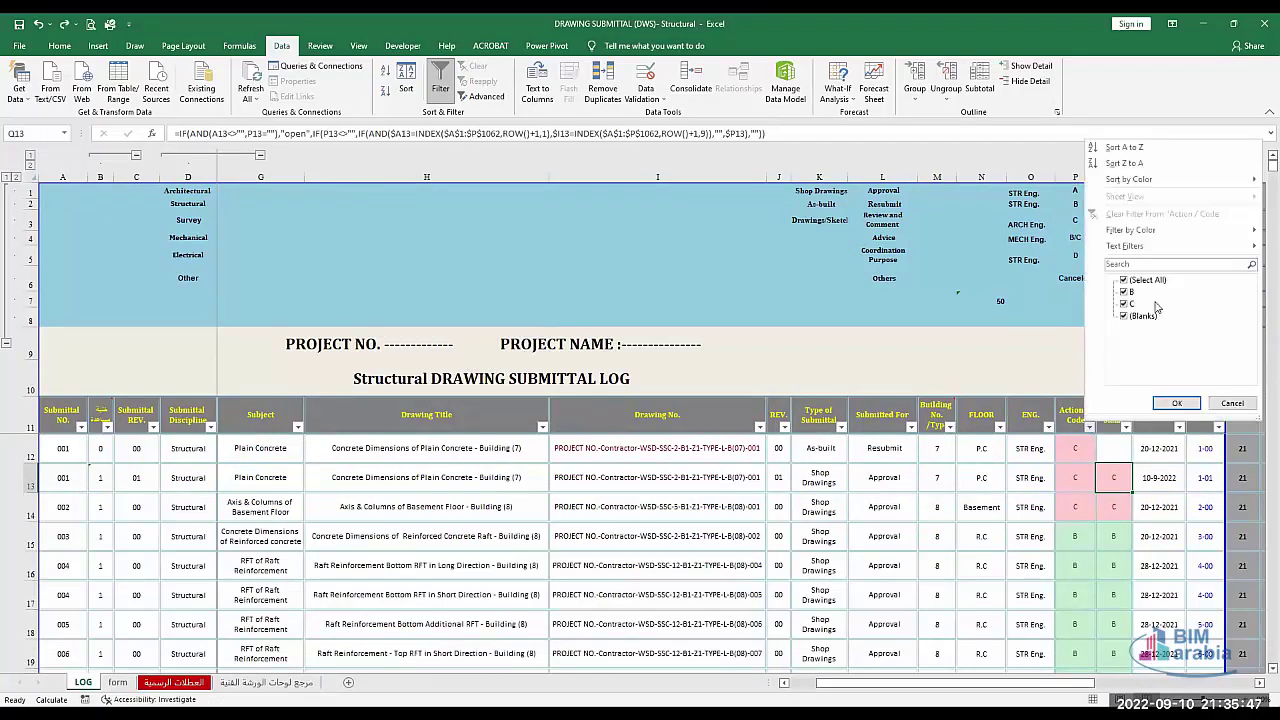
left_click(1141, 284)
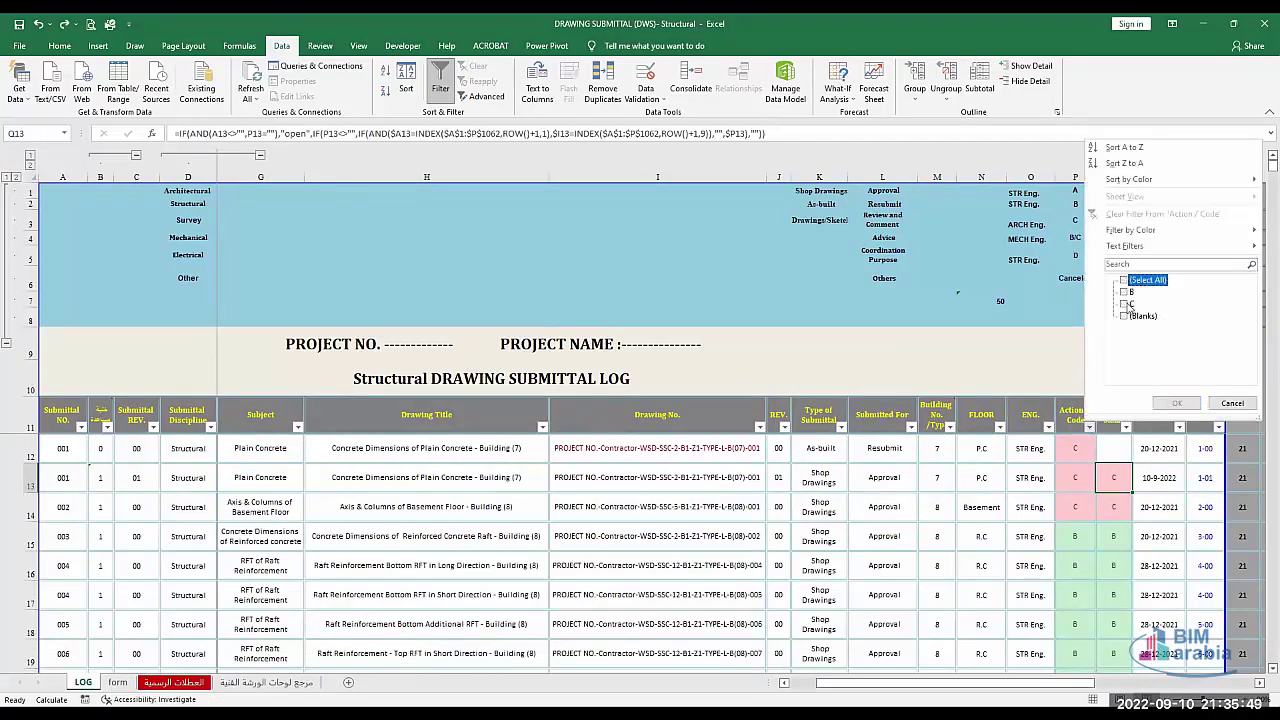
left_click(1127, 304)
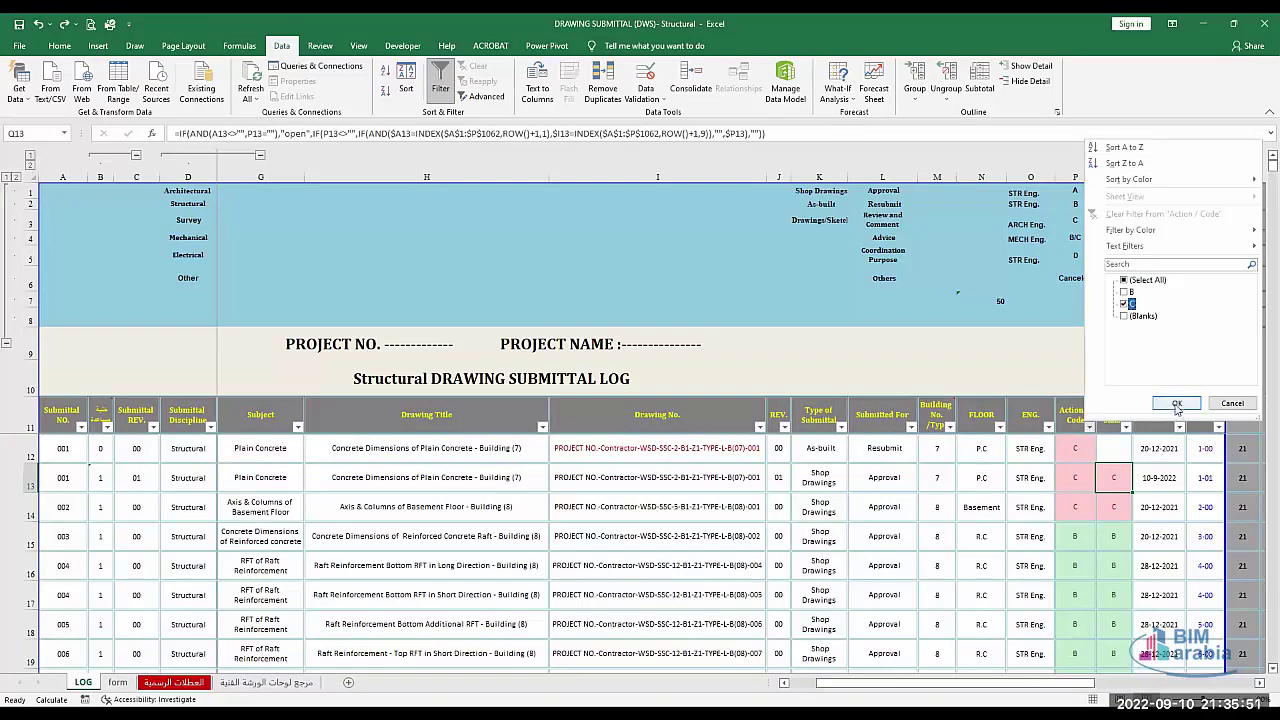
left_click(1177, 404)
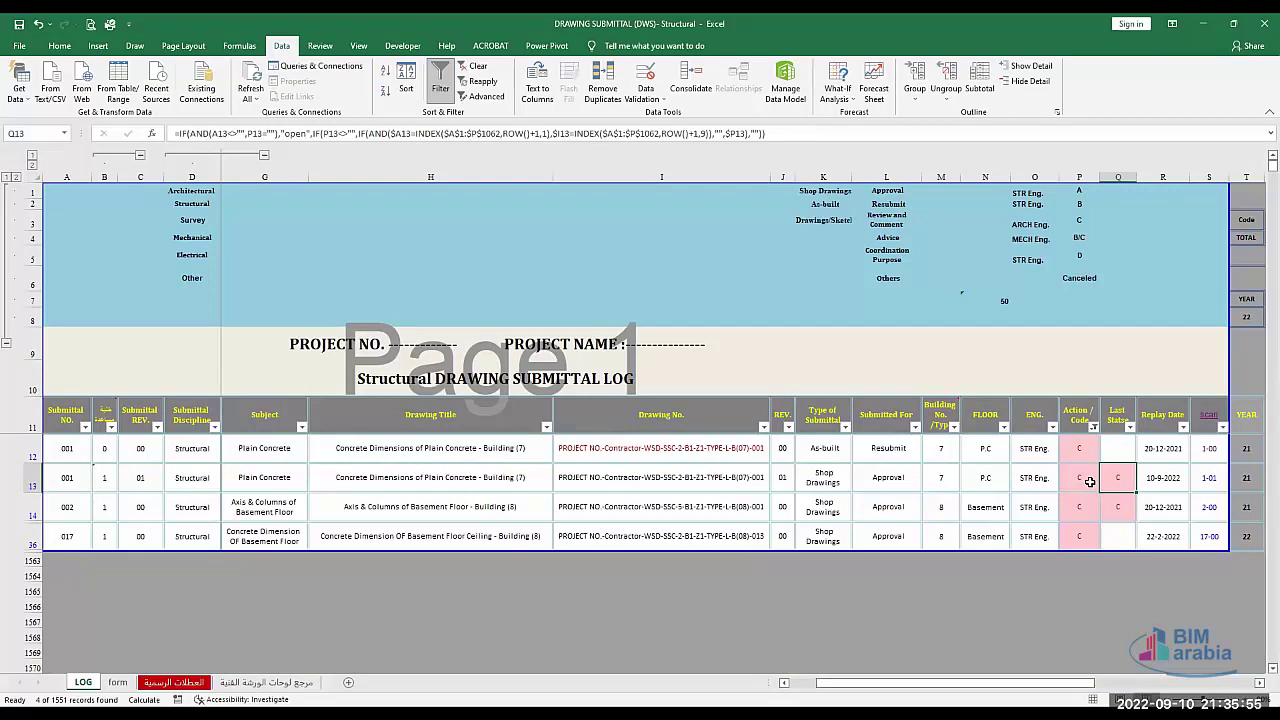
Compare the Action / Code and Last Statse cells of submittal 001's revisions 00 and 01 in the filtered log.
left_click(1107, 457)
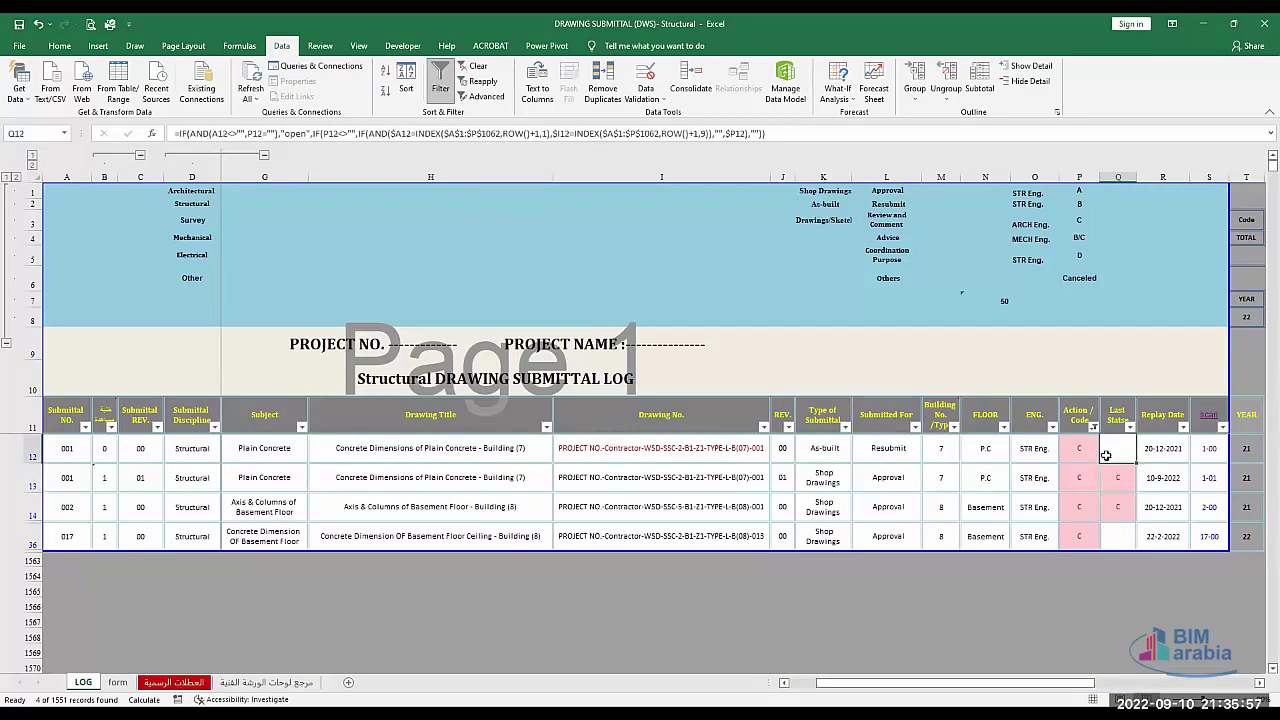
left_click(1082, 452)
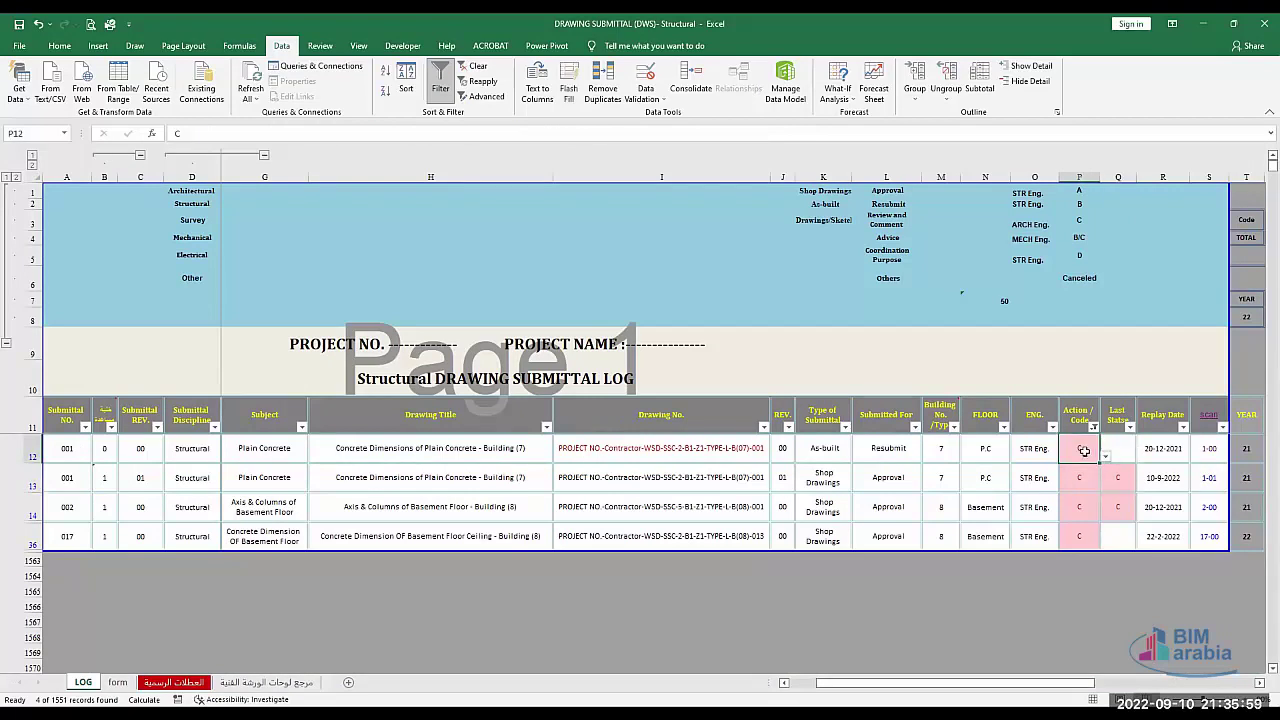
left_click(1111, 478)
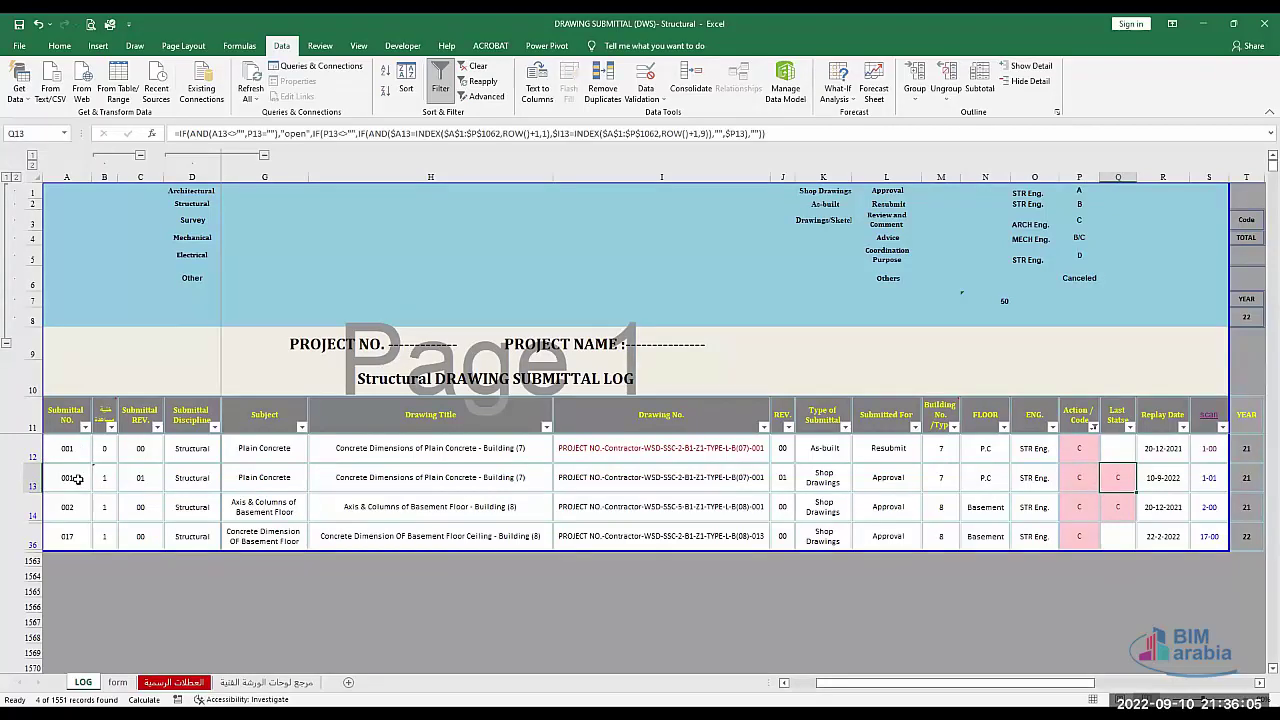
left_click_drag(78, 479, 158, 480)
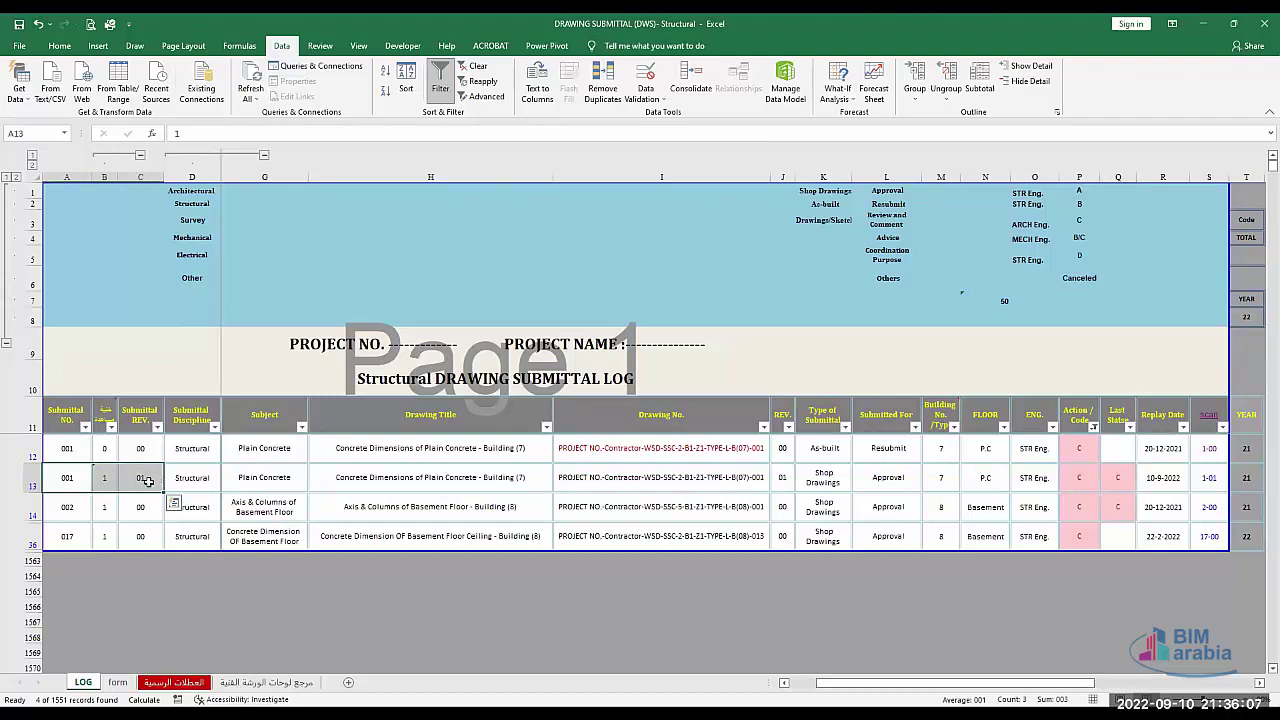
left_click(150, 481)
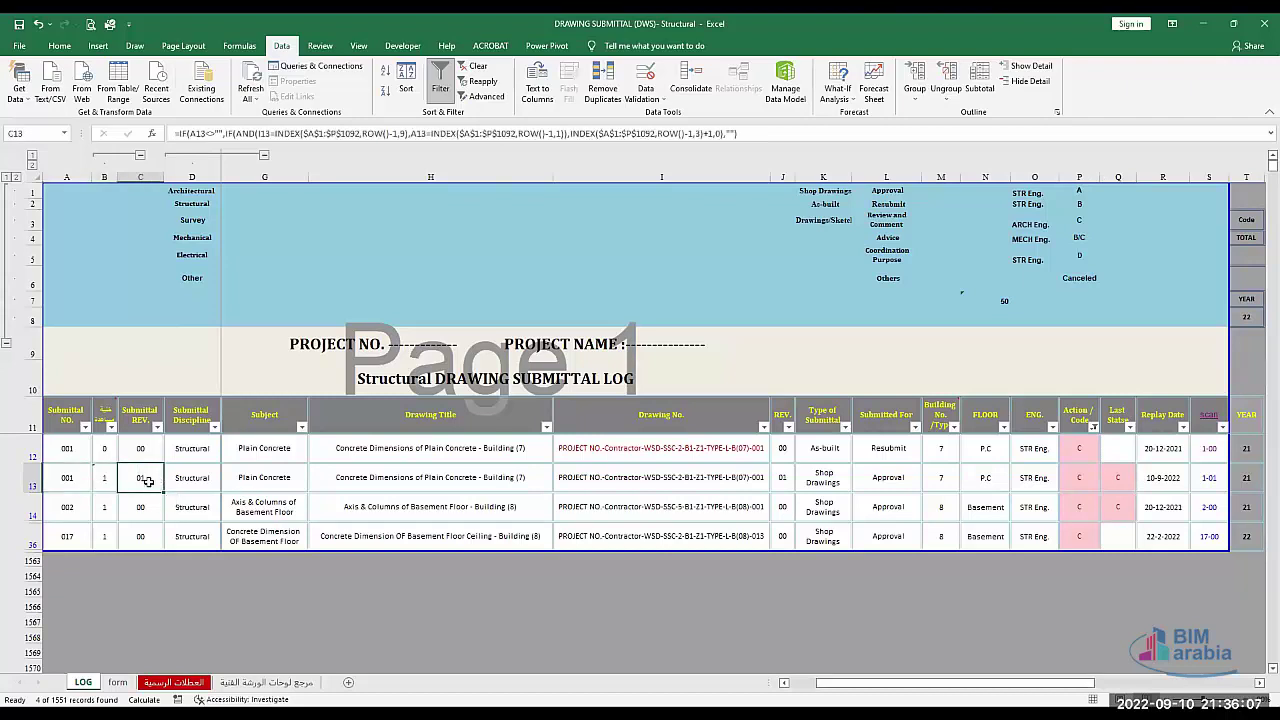
left_click(1110, 478)
left_click(1116, 448)
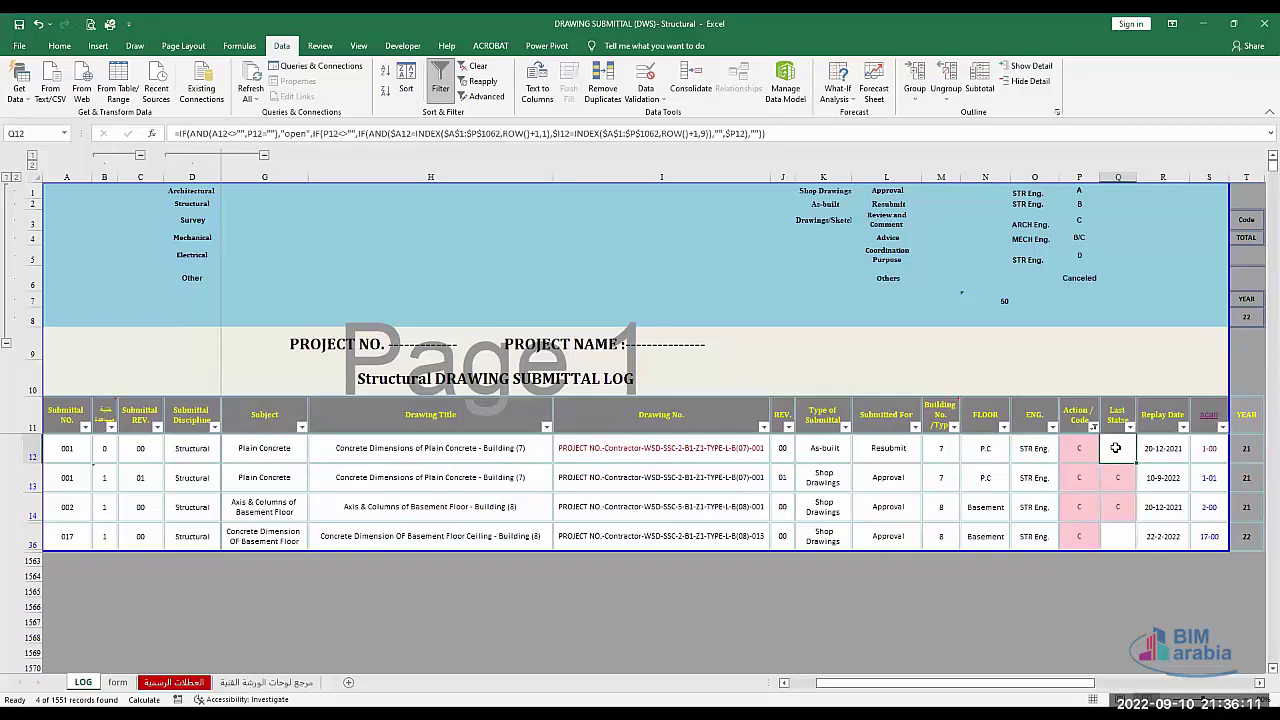
left_click(1084, 438)
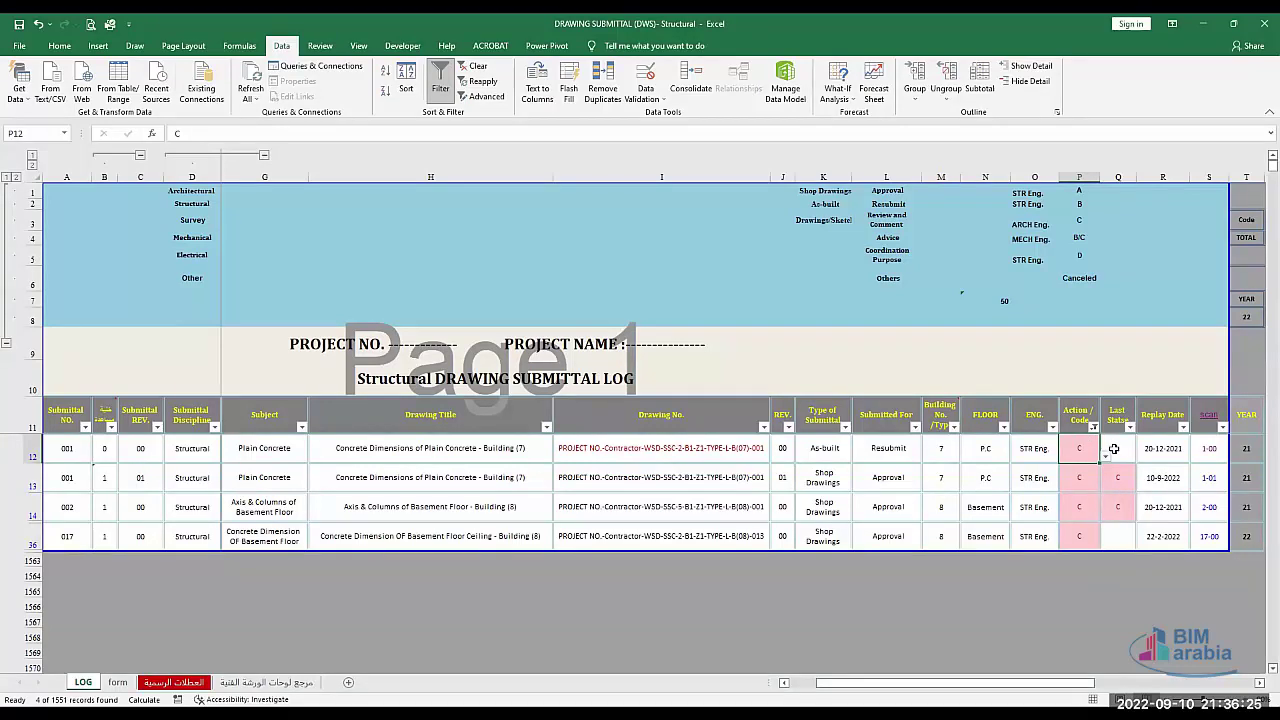
left_click(1113, 449)
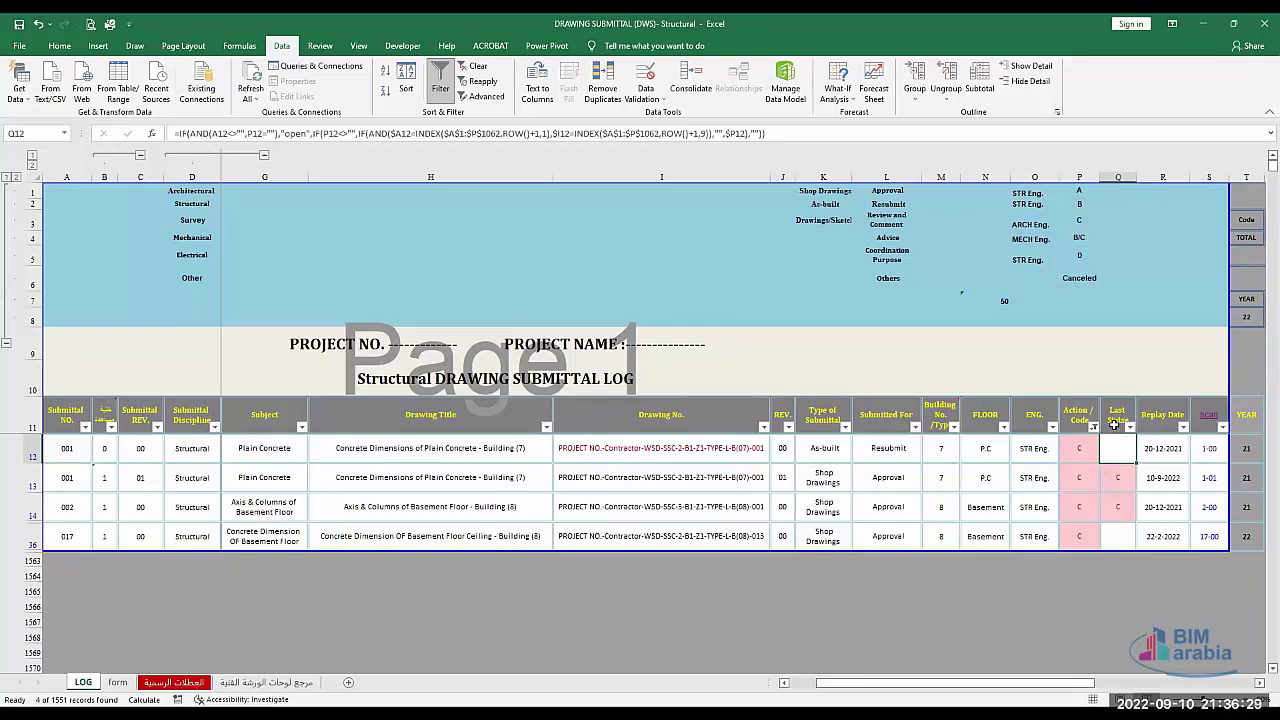
Show all entries of the Action / Code column again.
left_click(1079, 418)
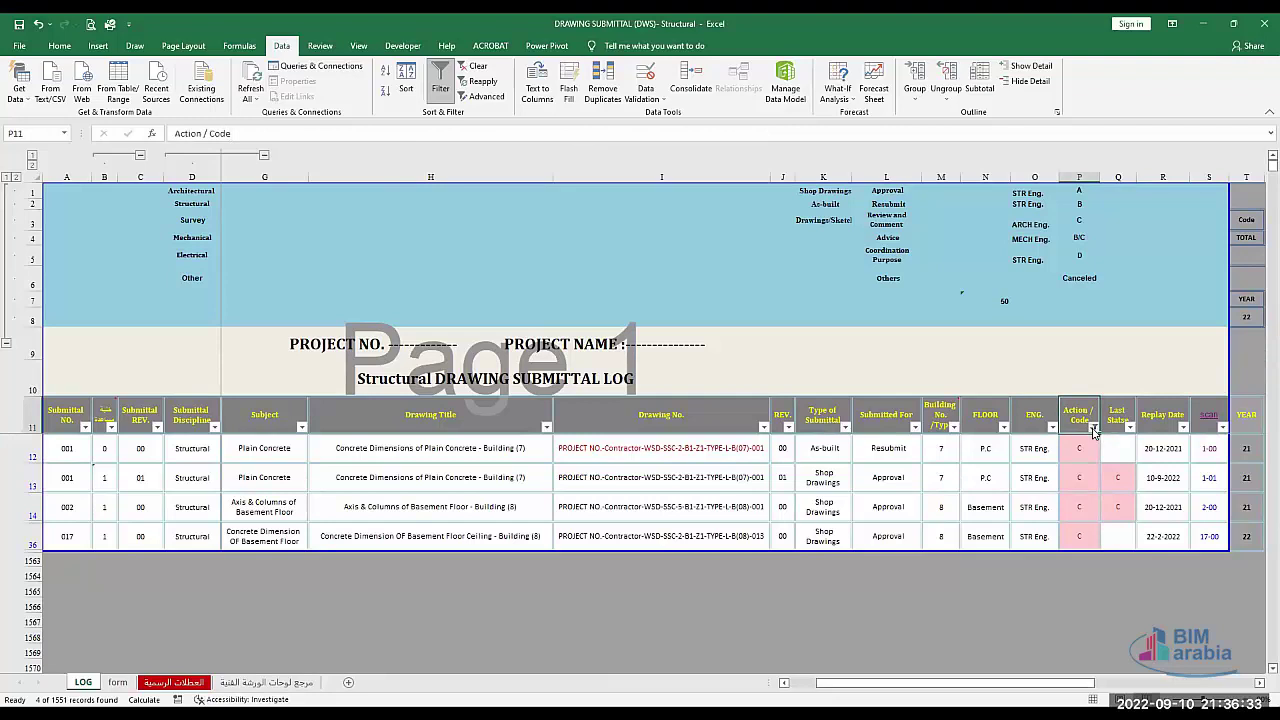
left_click(1094, 428)
left_click(1137, 281)
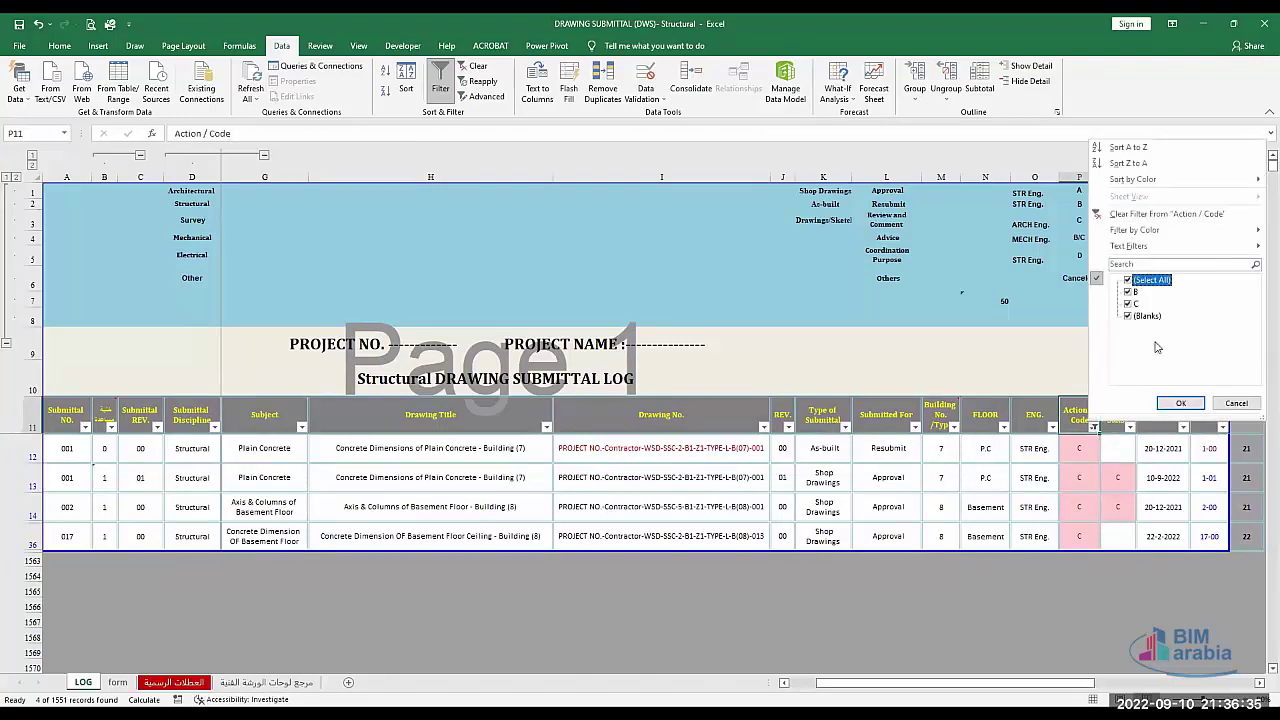
left_click(1180, 402)
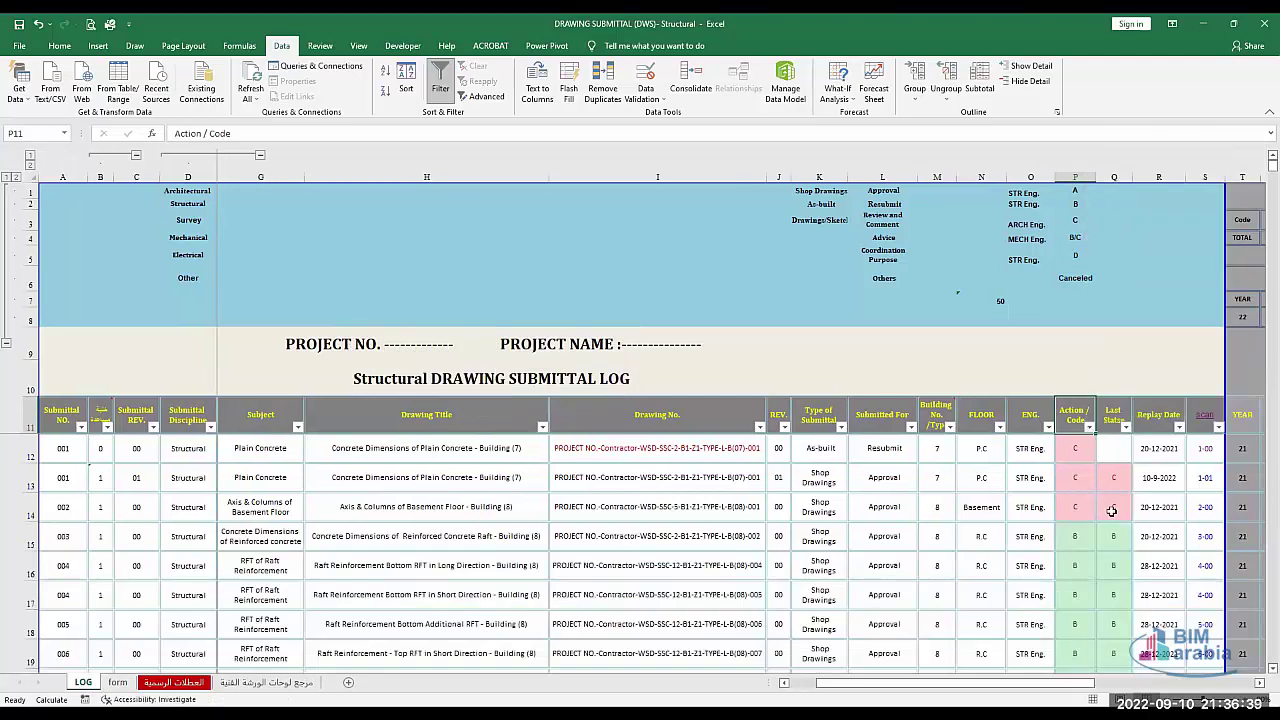
Review the Last Statse cells Q14 to Q12, and check row 12's Replay Date formula against its Action / Code.
left_click(1111, 509)
key("Up")
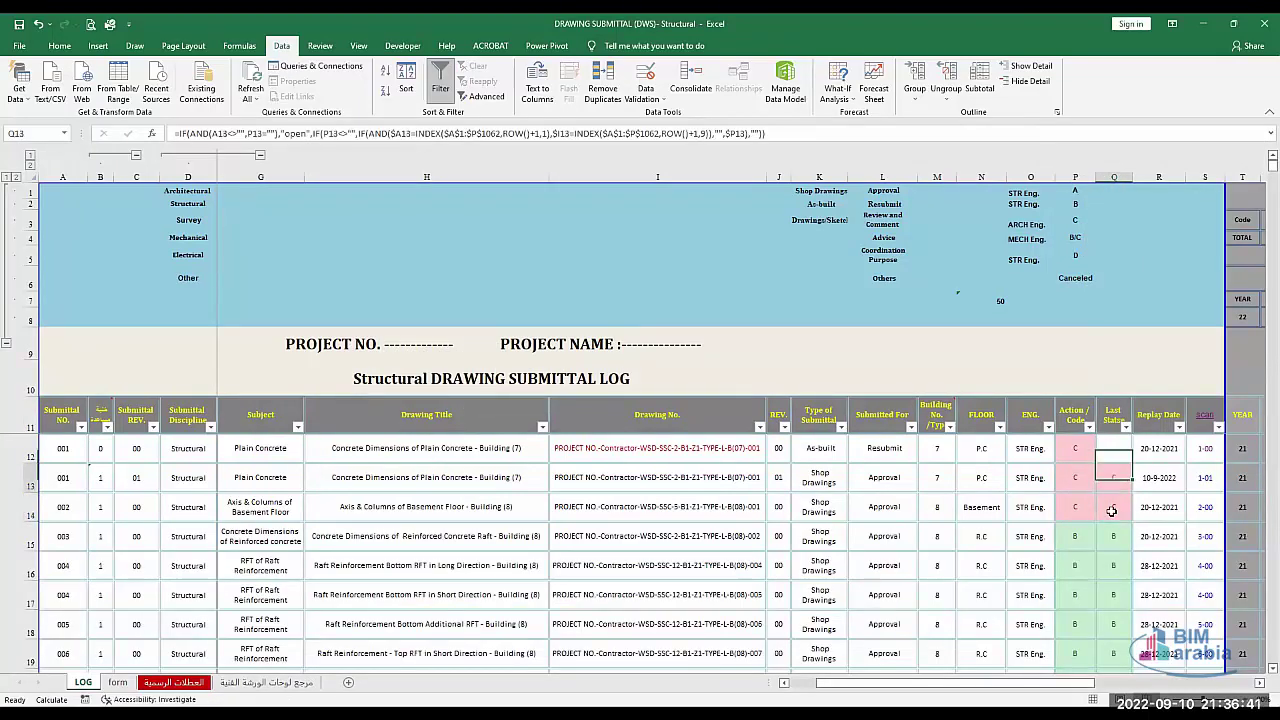
key("Up")
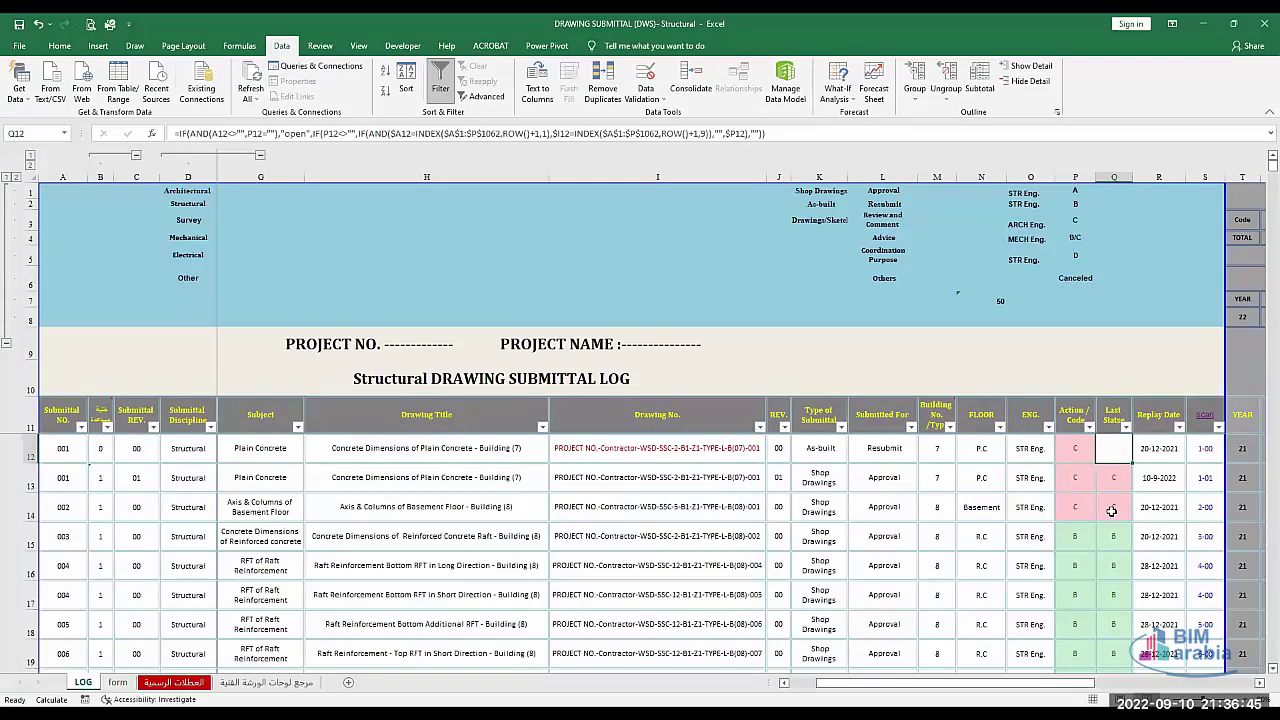
key("Right")
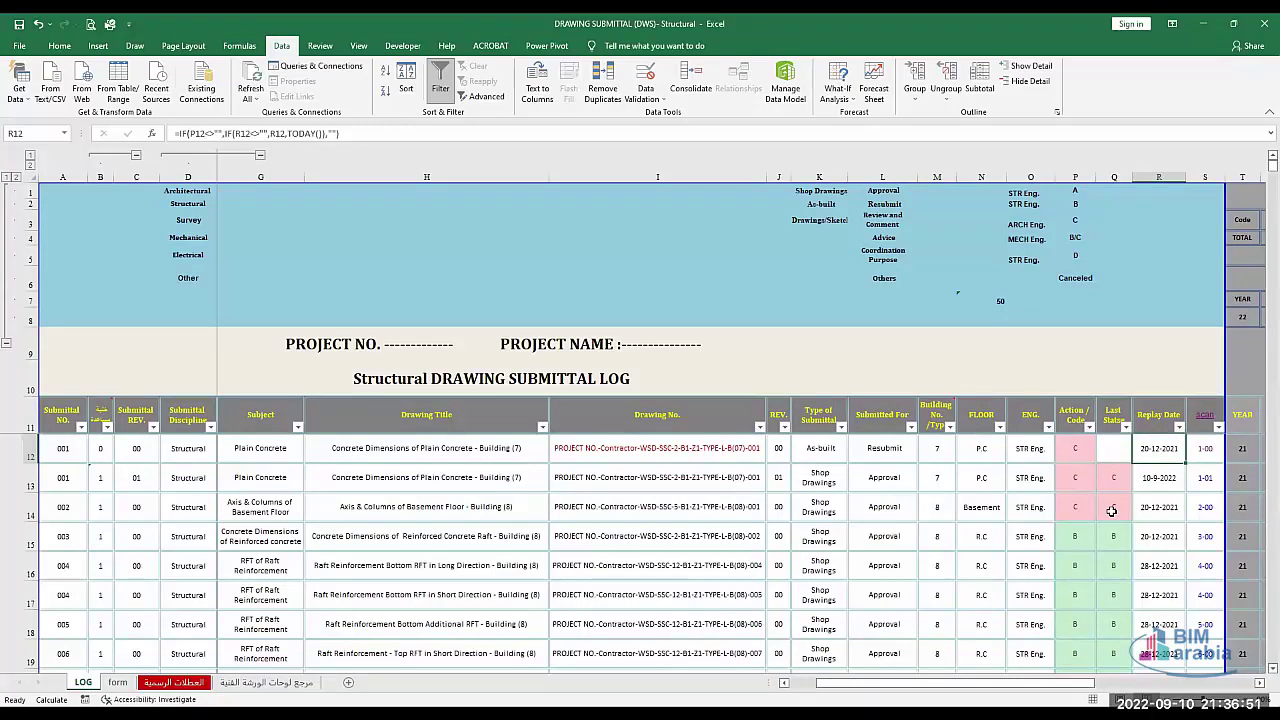
left_click(1070, 441)
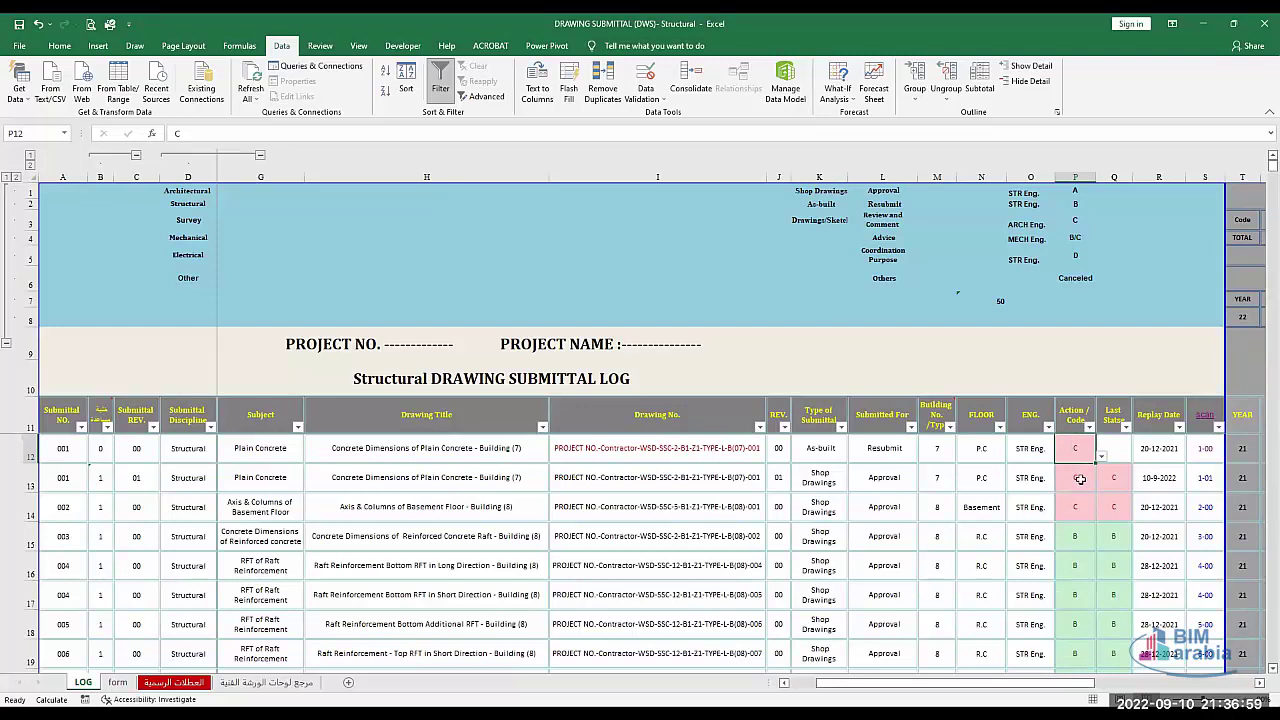
Set the Action / Code of the open submittal 045 in P84 to B and check its Replay Date cell.
left_click(1088, 512)
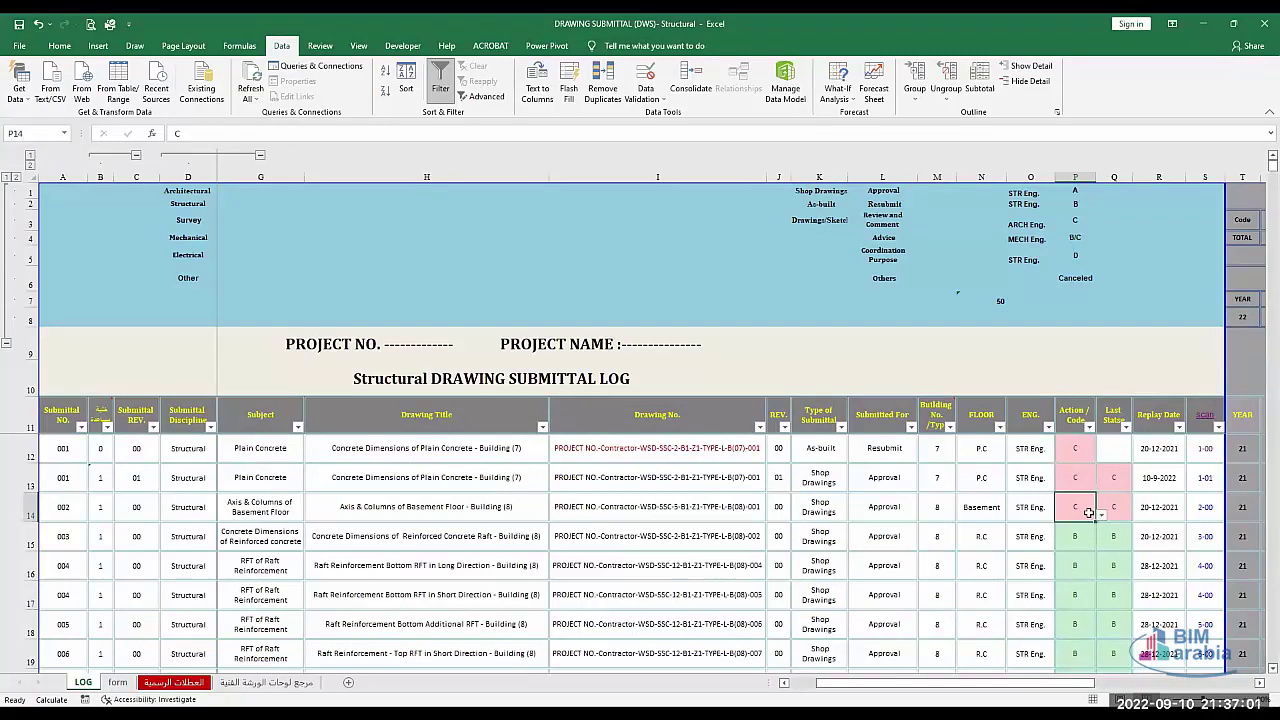
key("Page_Down")
key("Page_Down")
key("Page_Down")
key("Page_Down")
key("Page_Down")
key("Page_Down")
key("Page_Down")
key("Page_Down")
scroll(1088, 512, "down", 1)
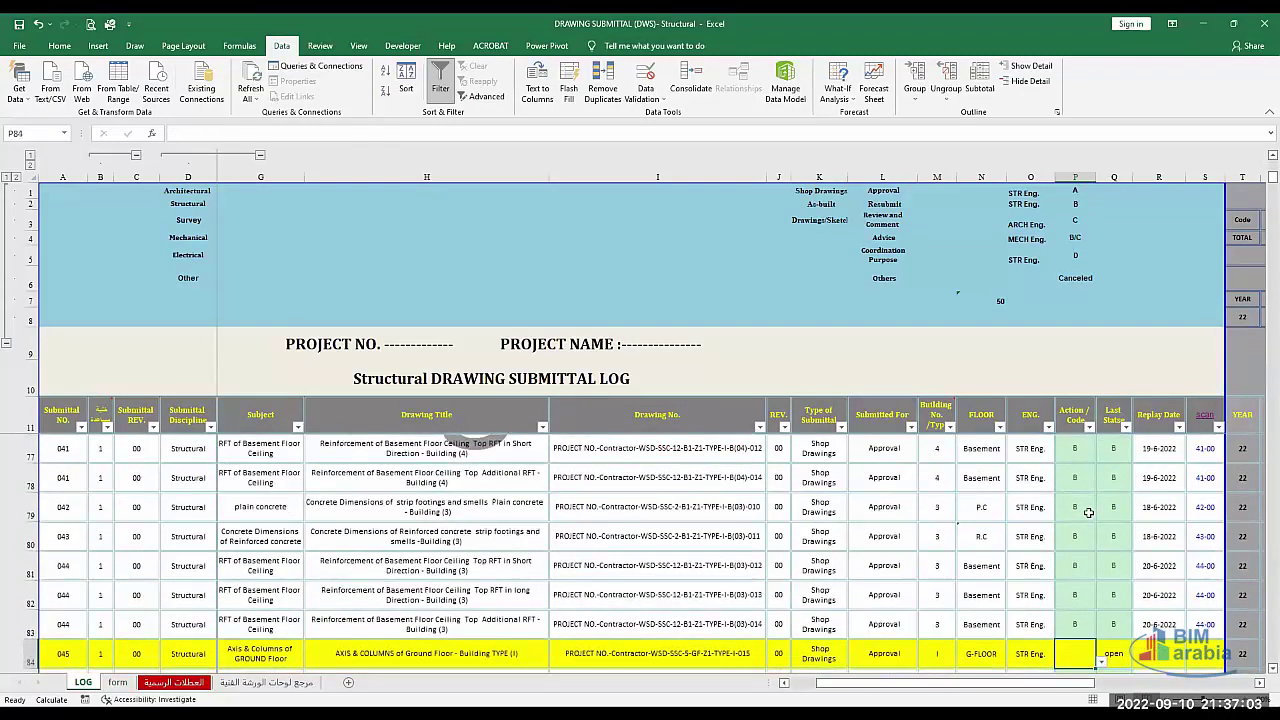
key("Down")
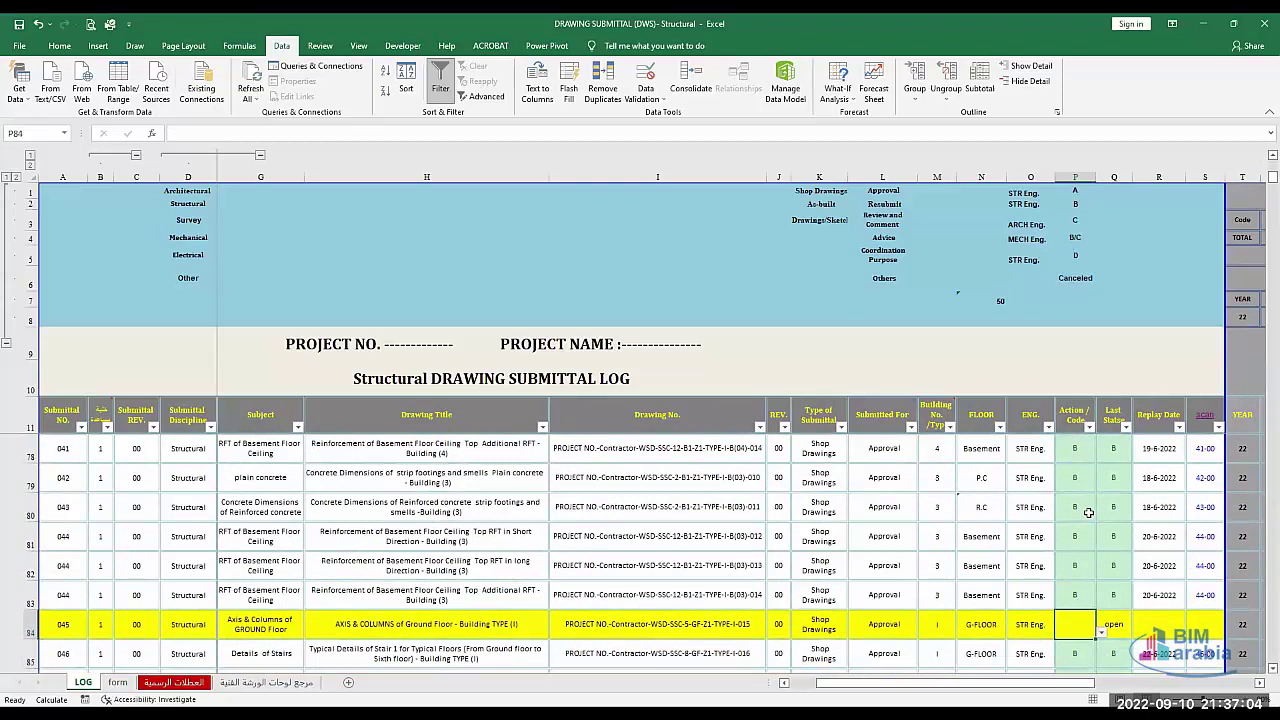
left_click(1101, 632)
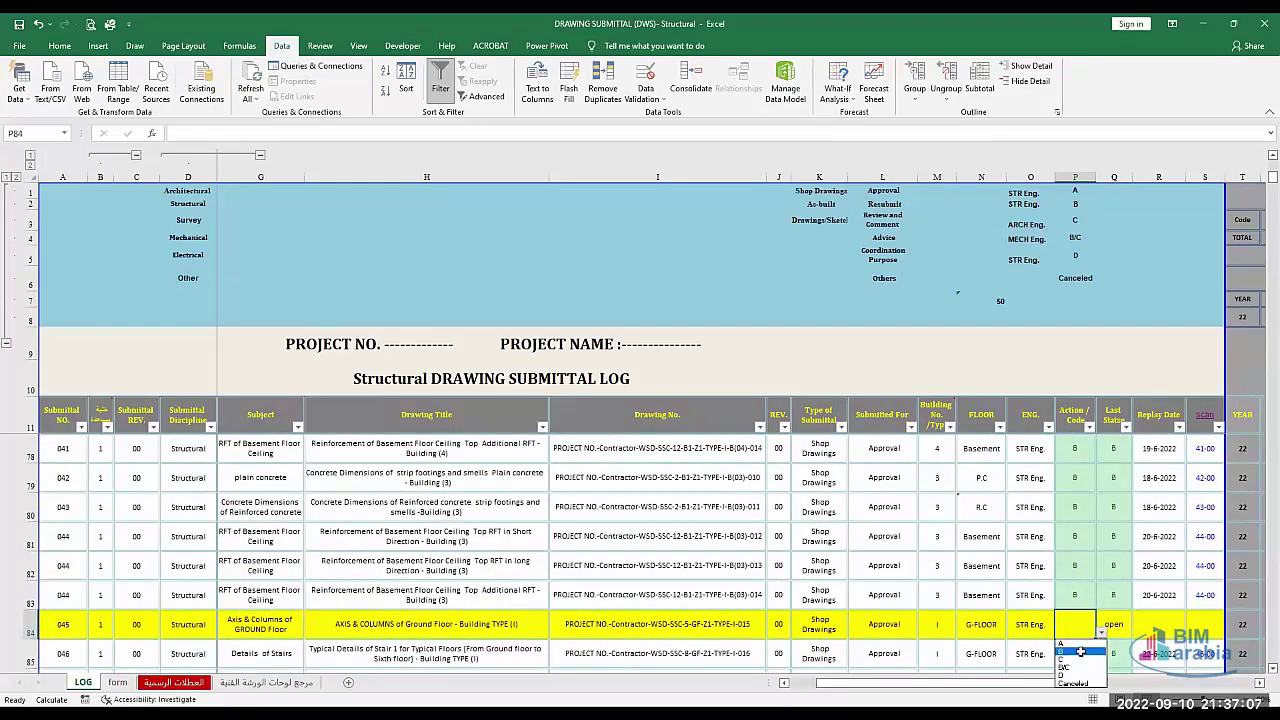
left_click(1080, 652)
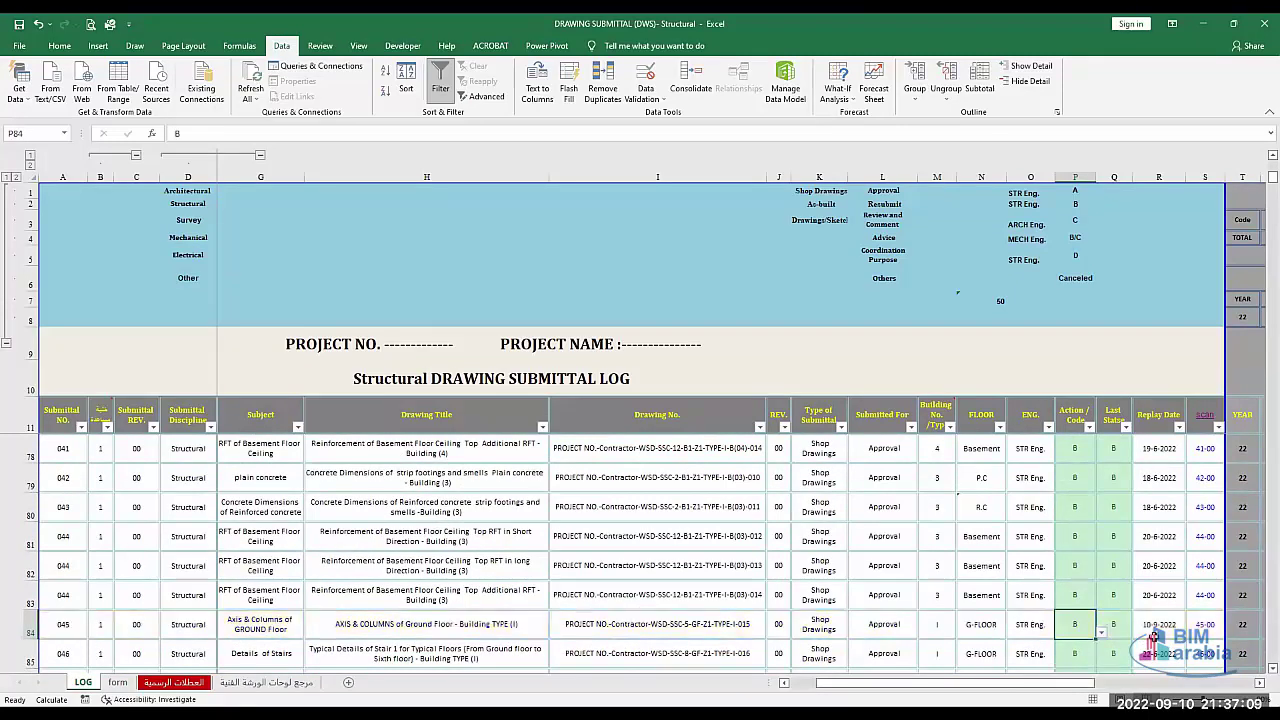
left_click(1157, 626)
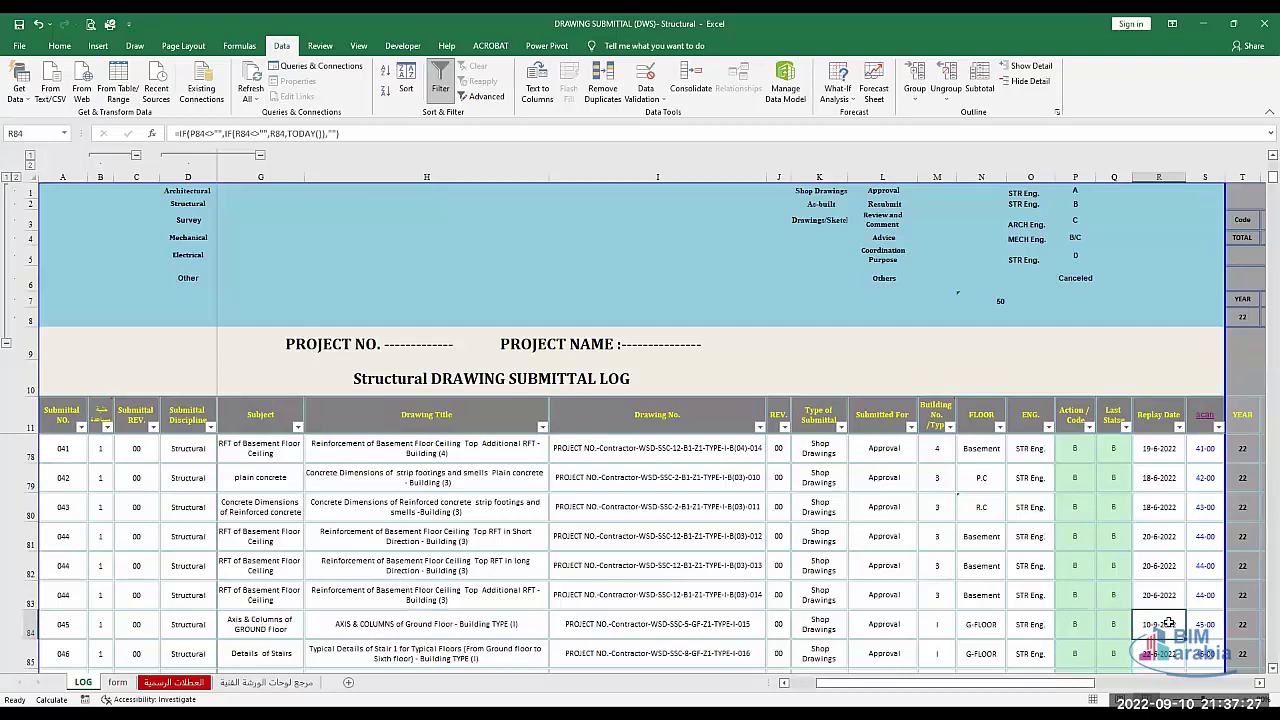
Examine the Replay Date formula in R12 and the scan hyperlink formula in S12.
left_click(1151, 420)
key("Down")
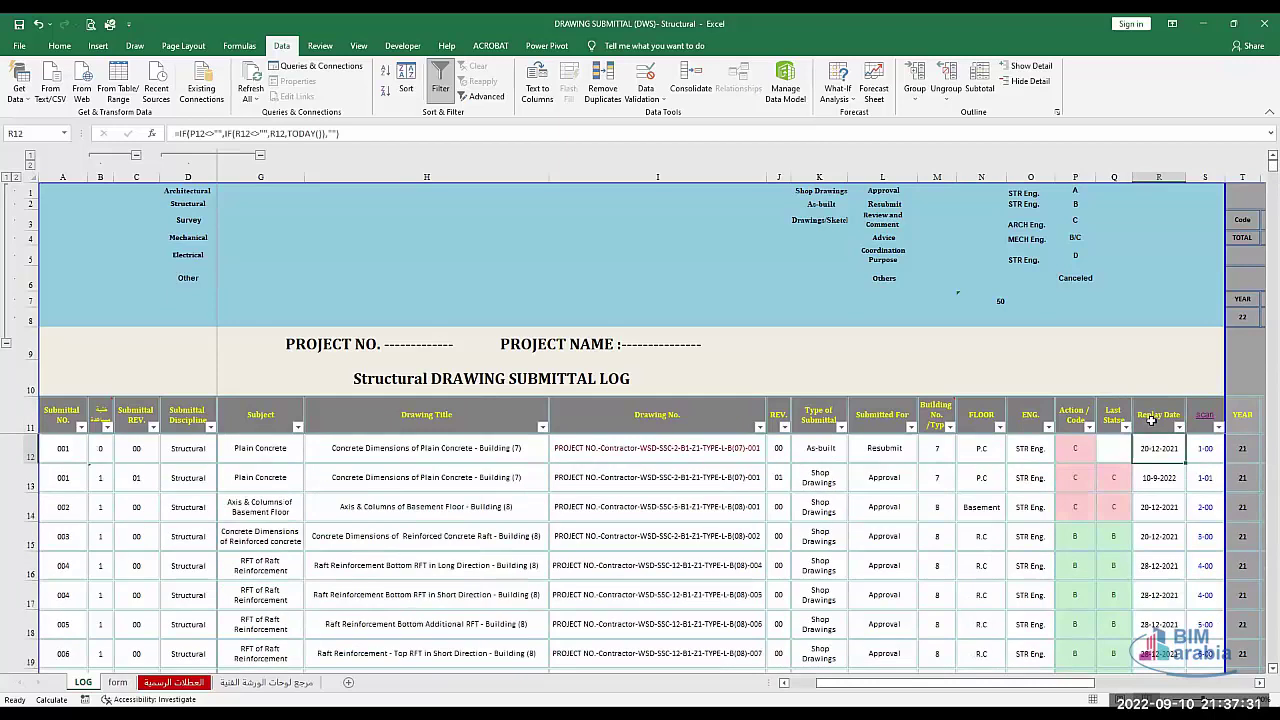
key("Right")
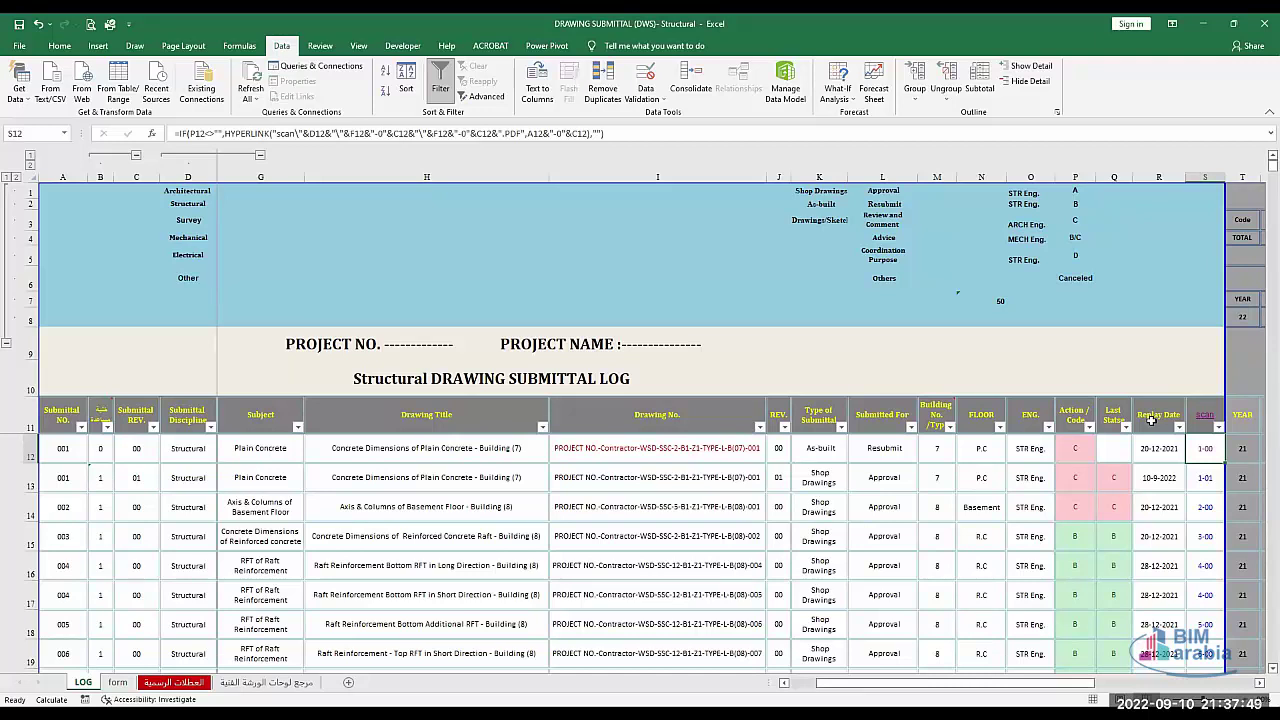
Examine the YEAR formula in T12 and the MONTH formula in U12 along with their column headings.
key("Right")
key("Right")
key("Right")
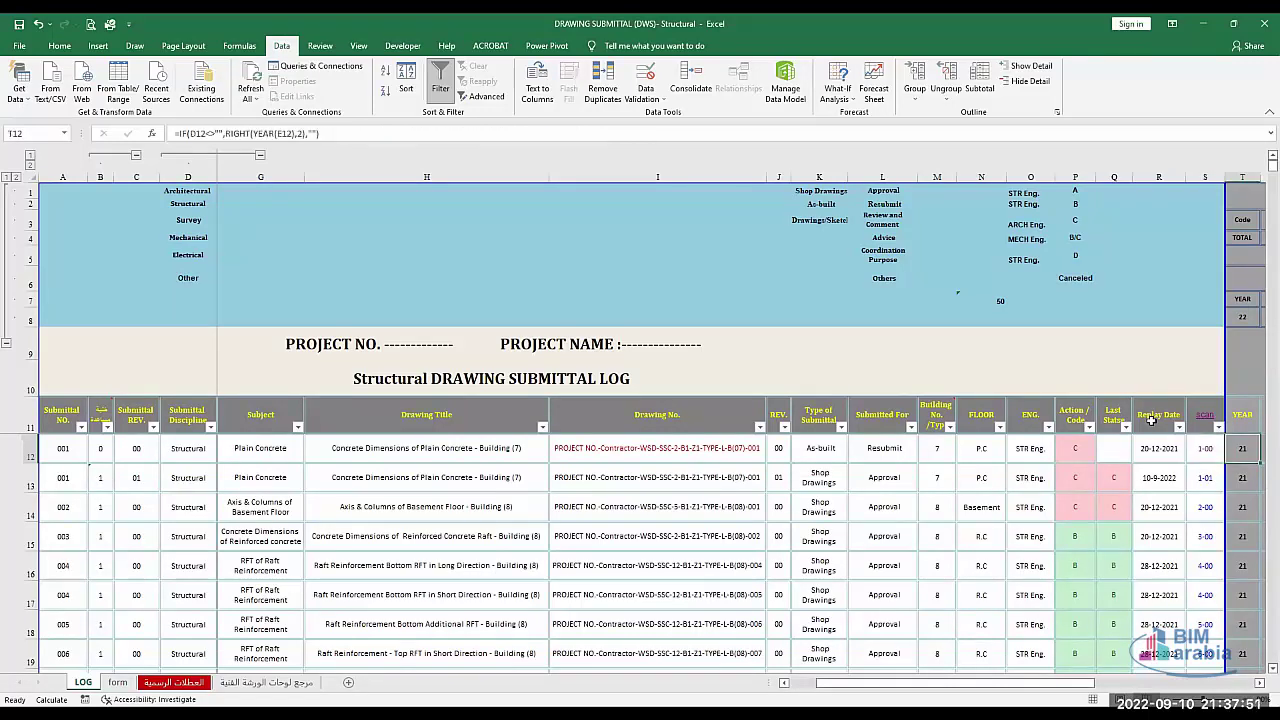
left_click(1151, 420)
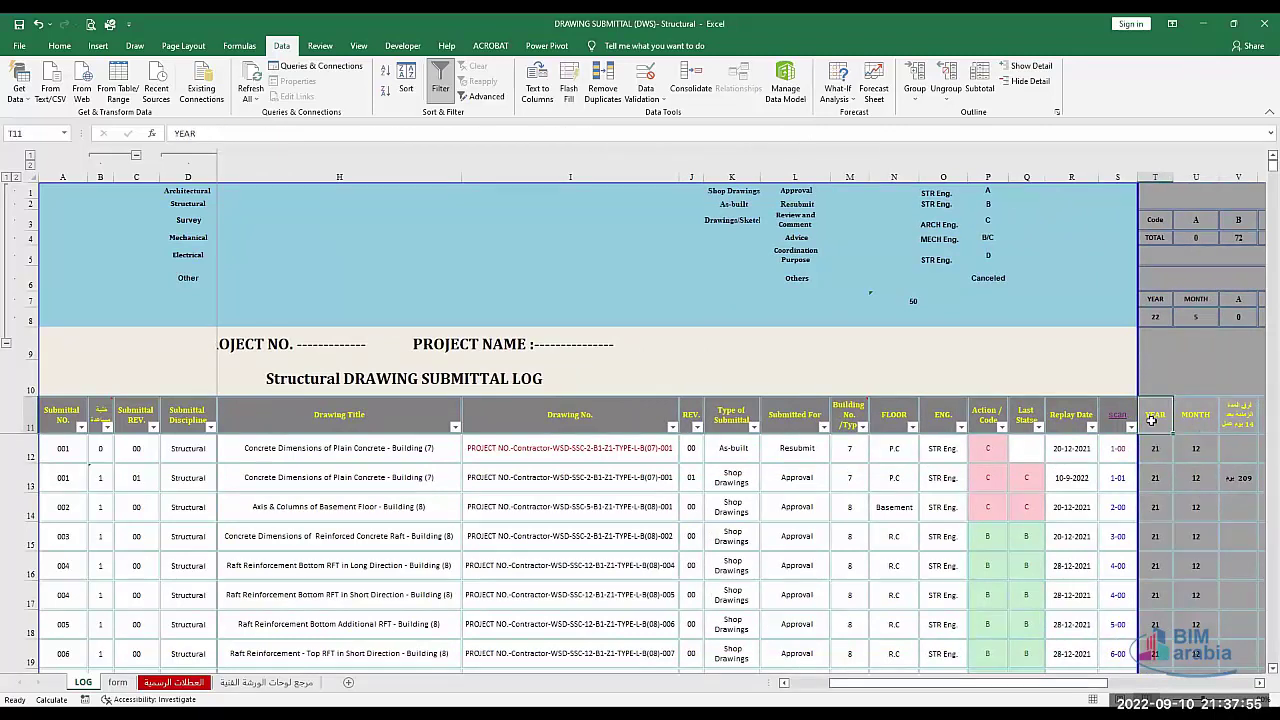
key("Up")
key("Down")
key("Down")
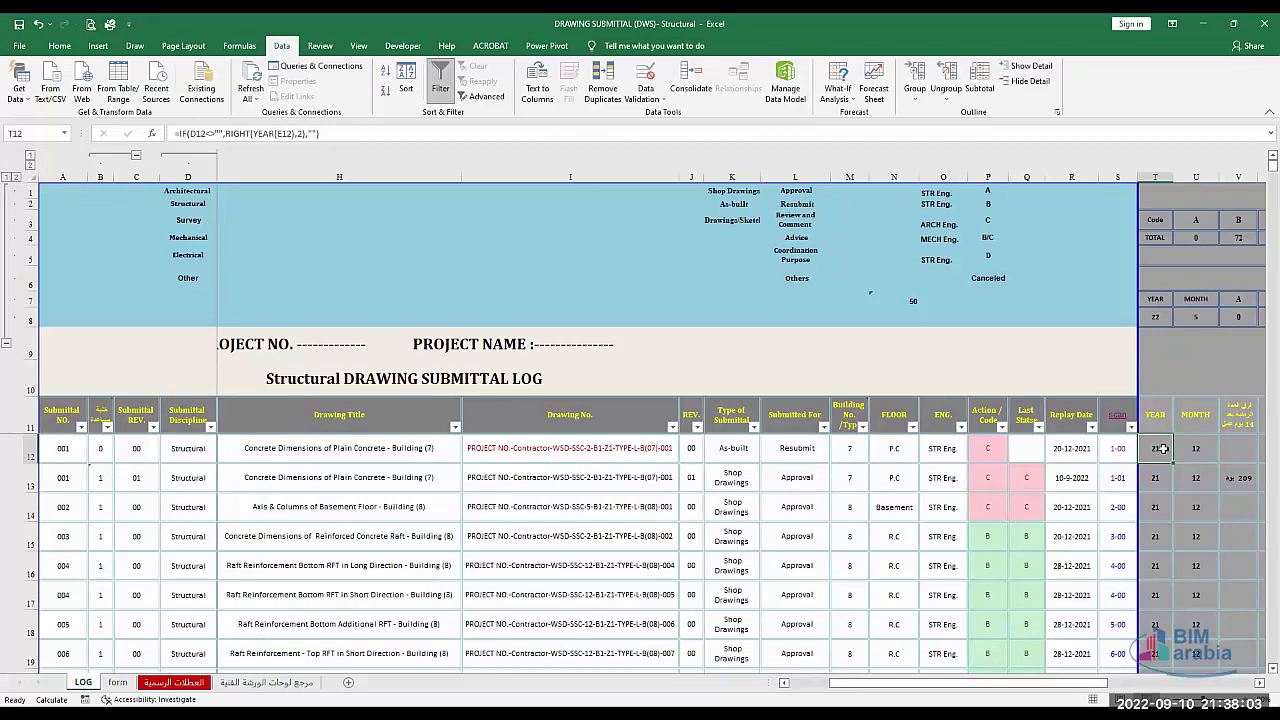
left_click(1193, 448)
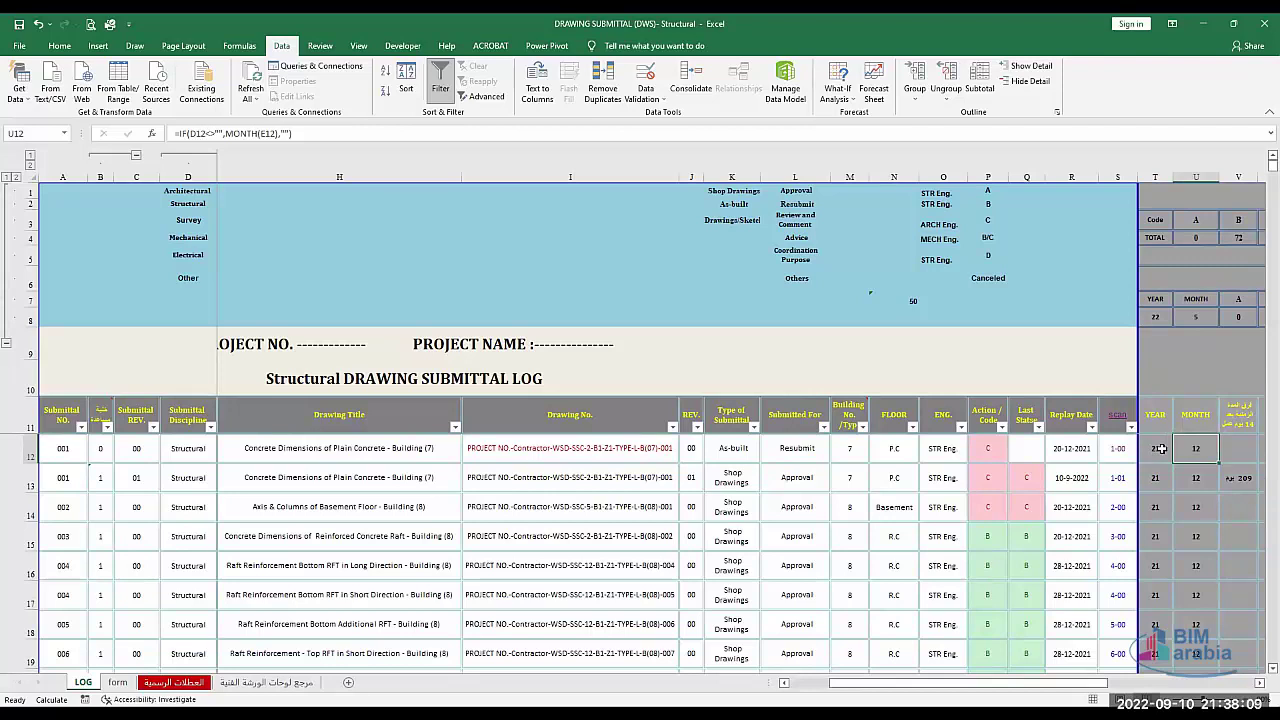
key("Up")
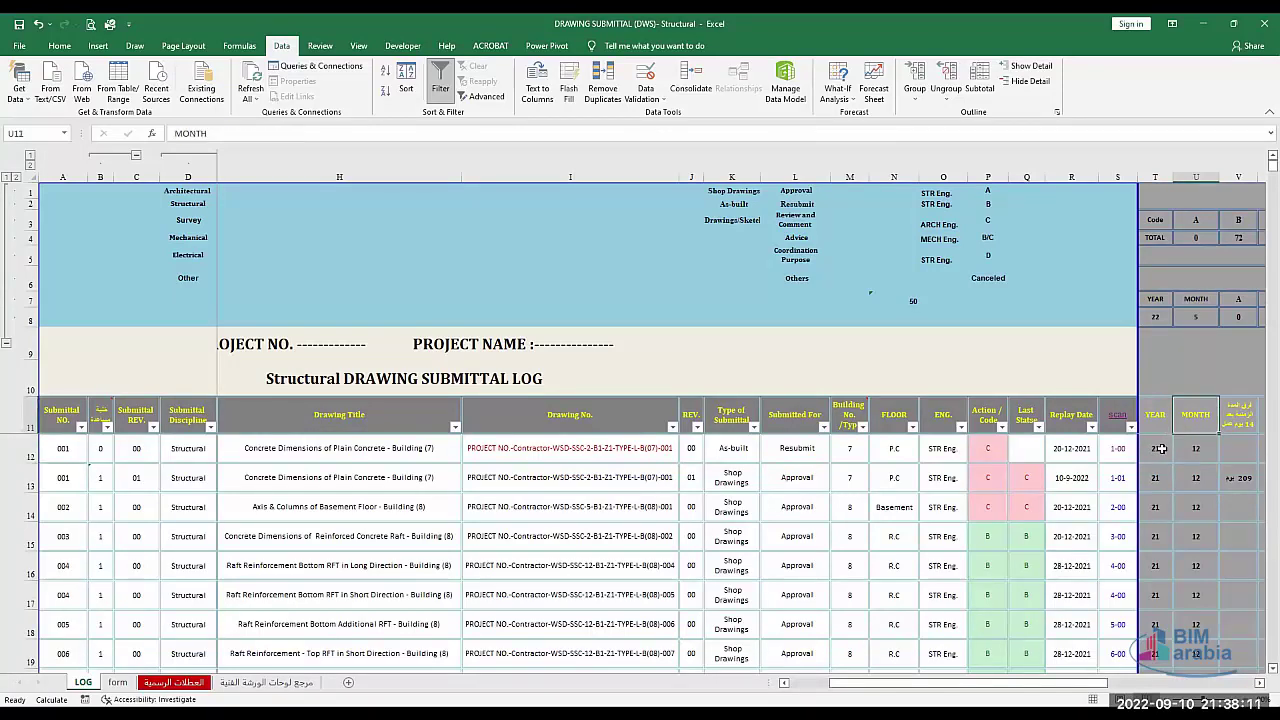
key("shift+Left")
Inspect the formula in V12 for days beyond 14 working days, and open its referenced holiday sheet العطلات الرسمية.
key("Right")
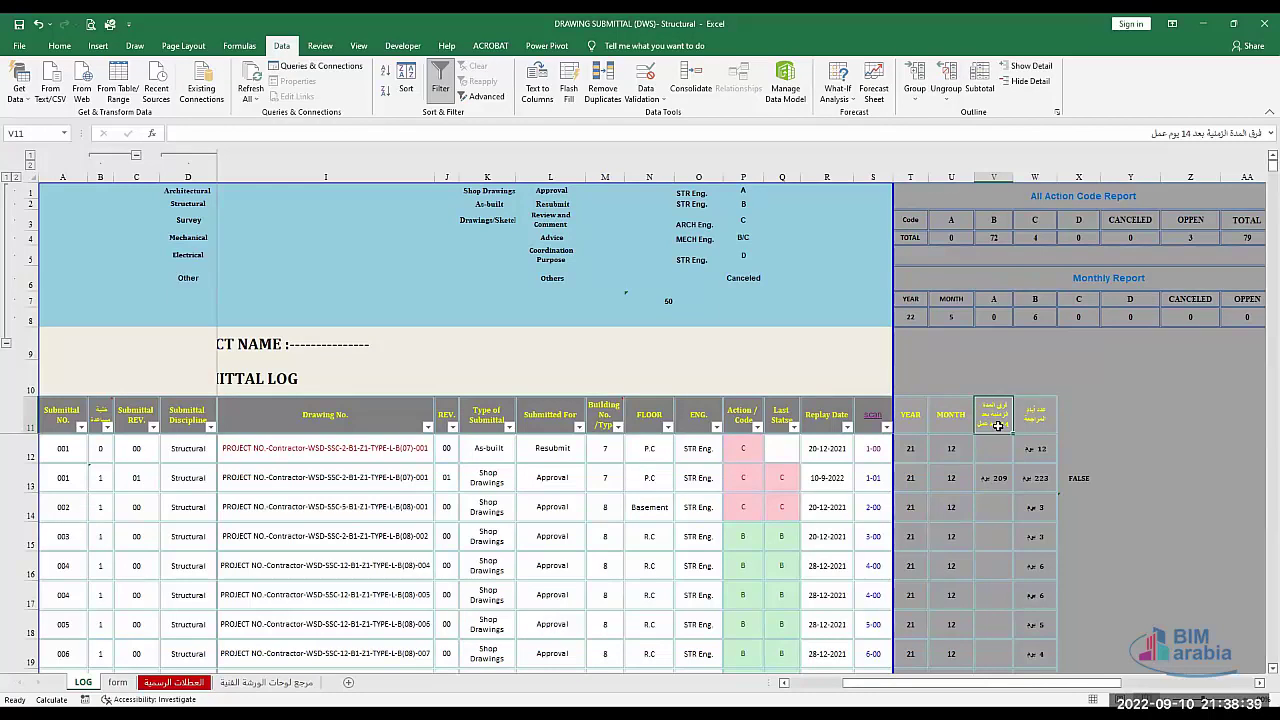
key("Down")
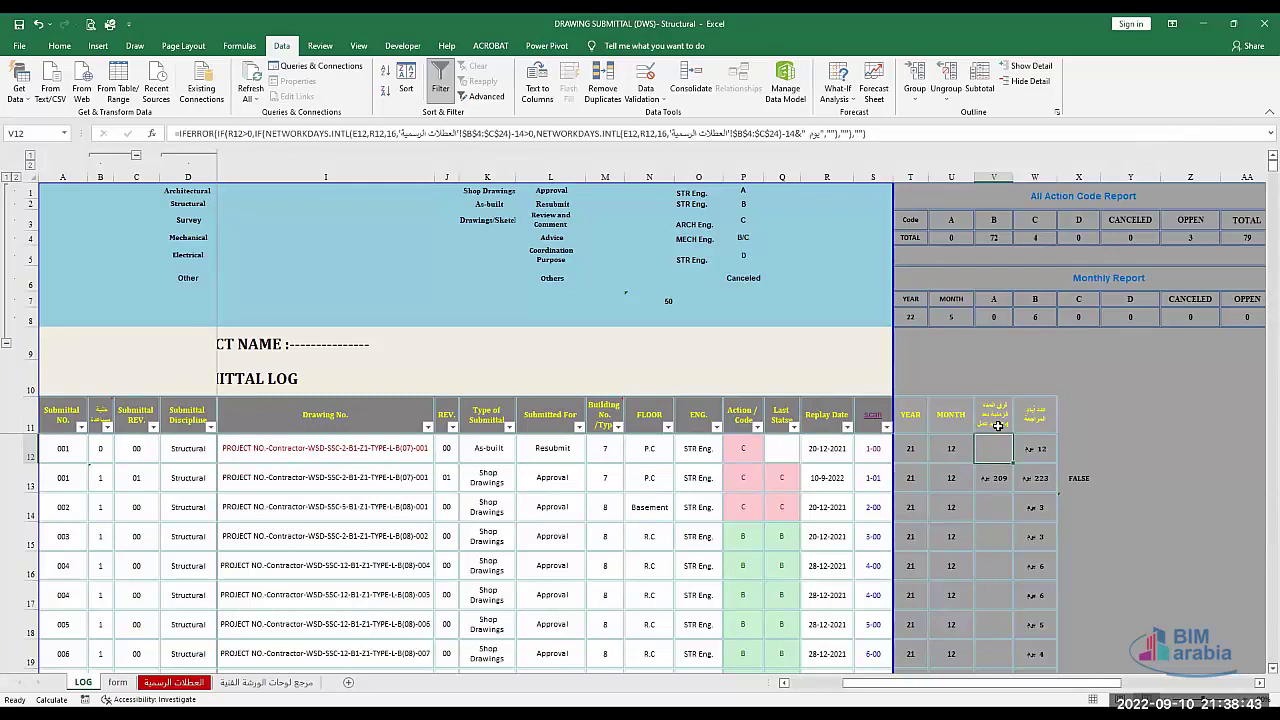
left_click(175, 683)
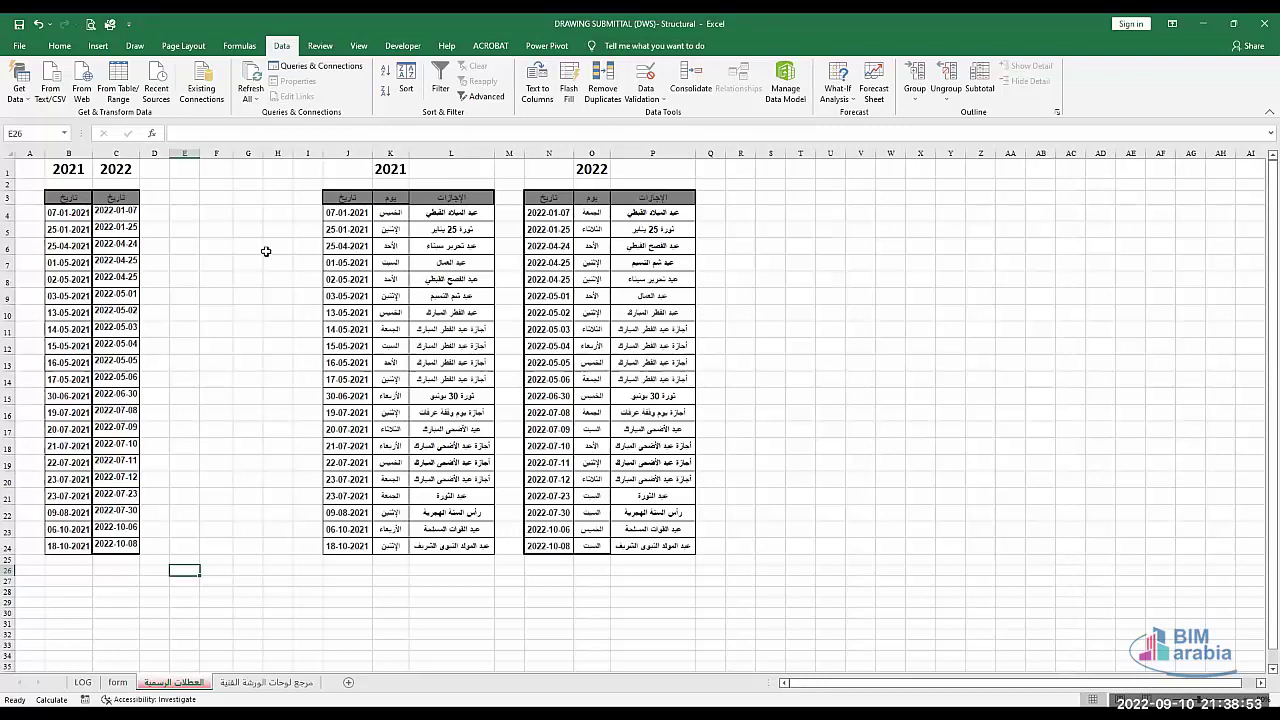
Return from the holiday sheet to the LOG sheet and compare the over-14-working-days formulas in V12 and V13.
left_click(33, 218)
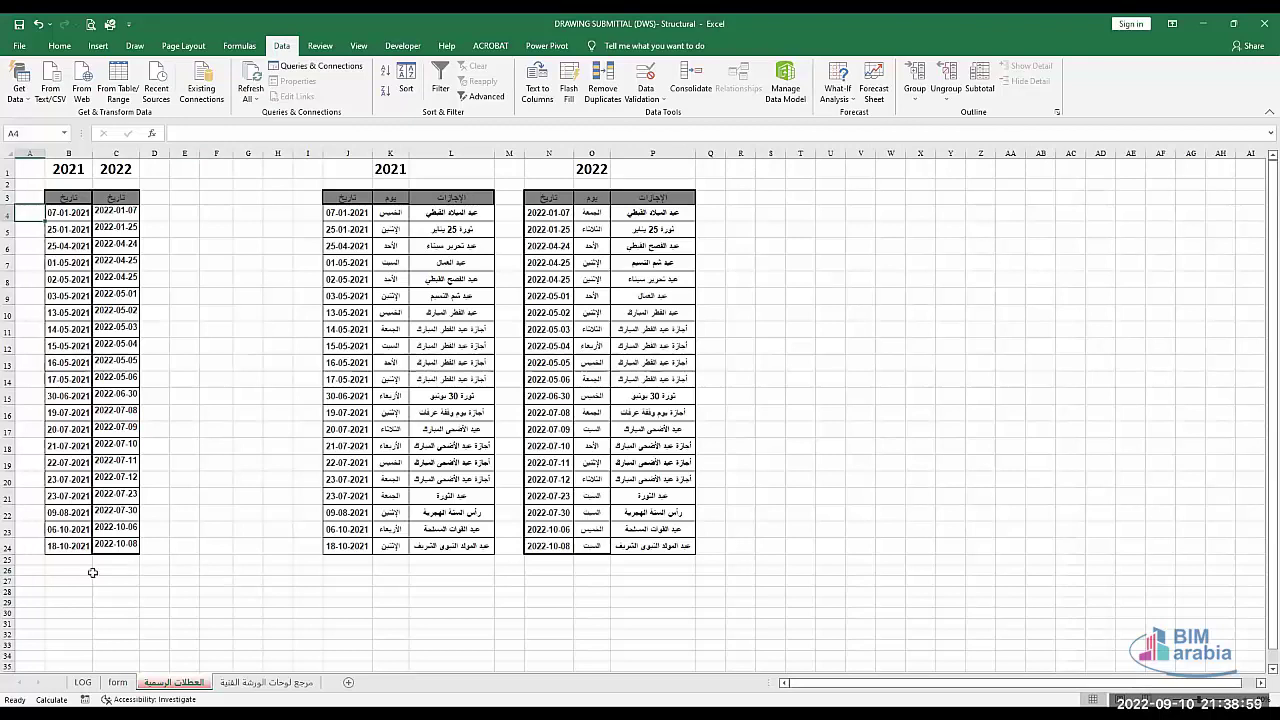
left_click(82, 681)
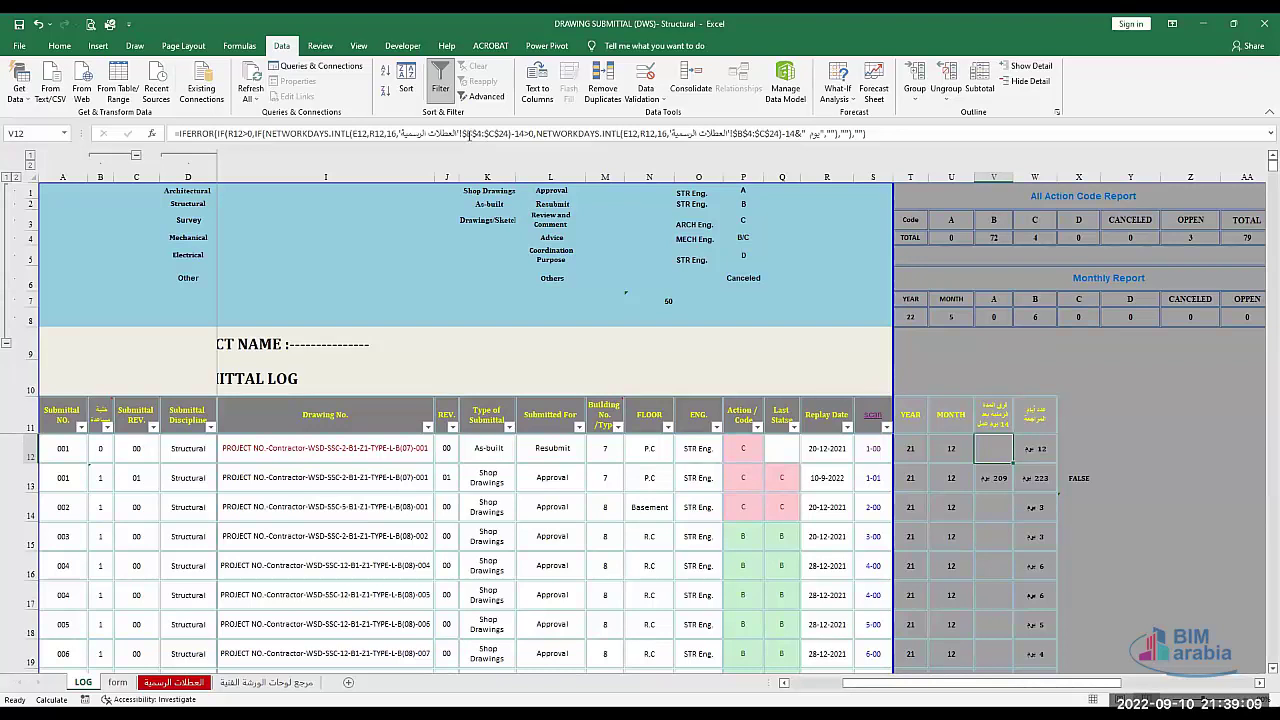
left_click(994, 489)
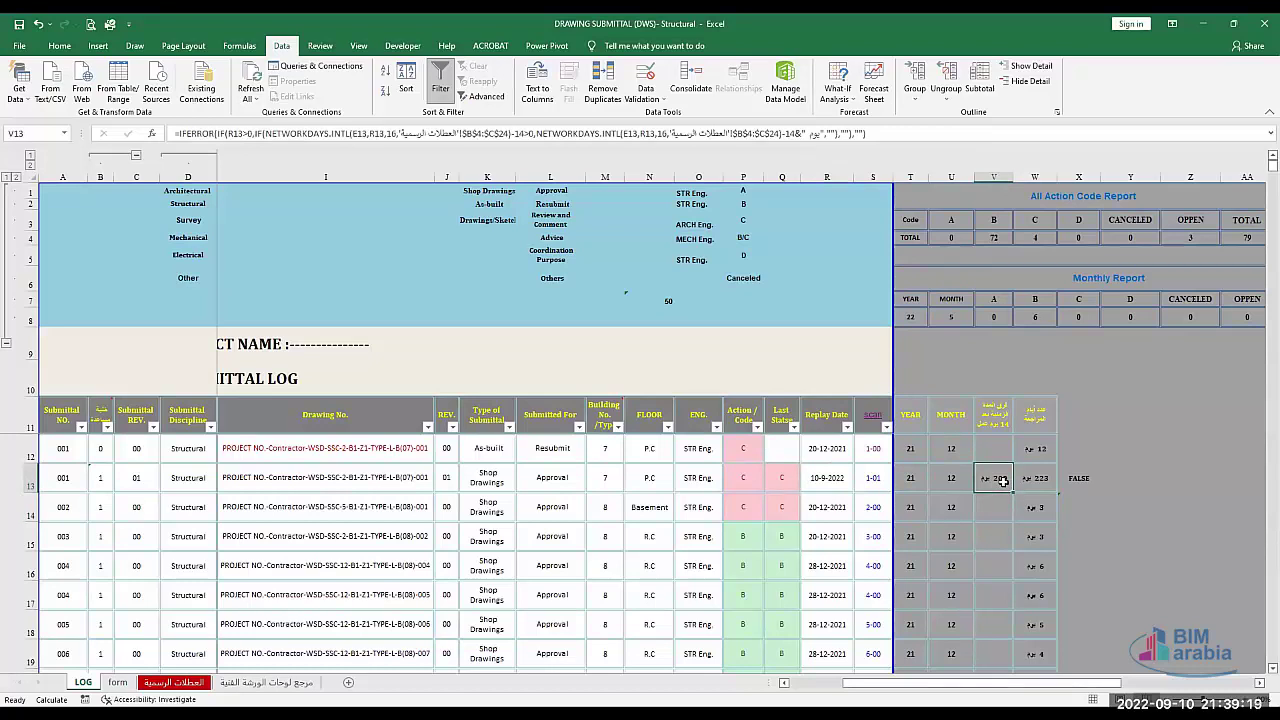
Examine the NETWORKDAYS.INTL formula for the number of review days in column W, from W12 down through the rows below.
key("Right")
key("Up")
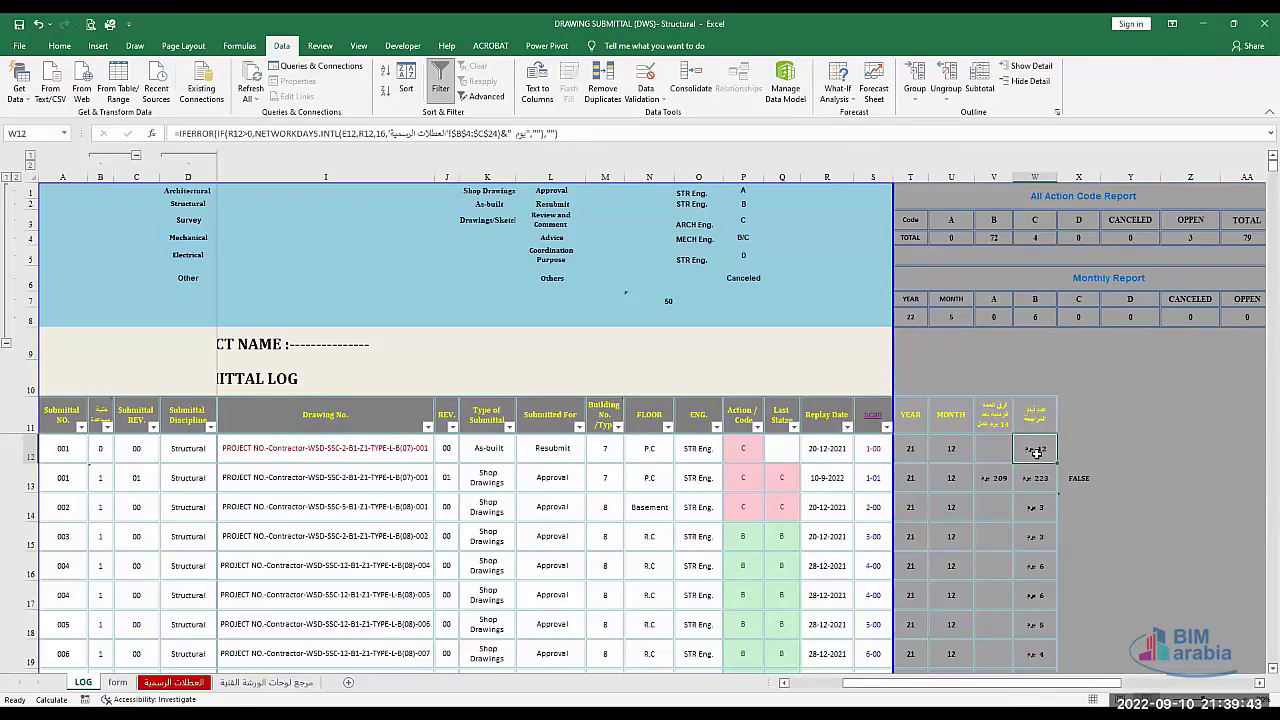
key("Down")
key("Down")
key("Down")
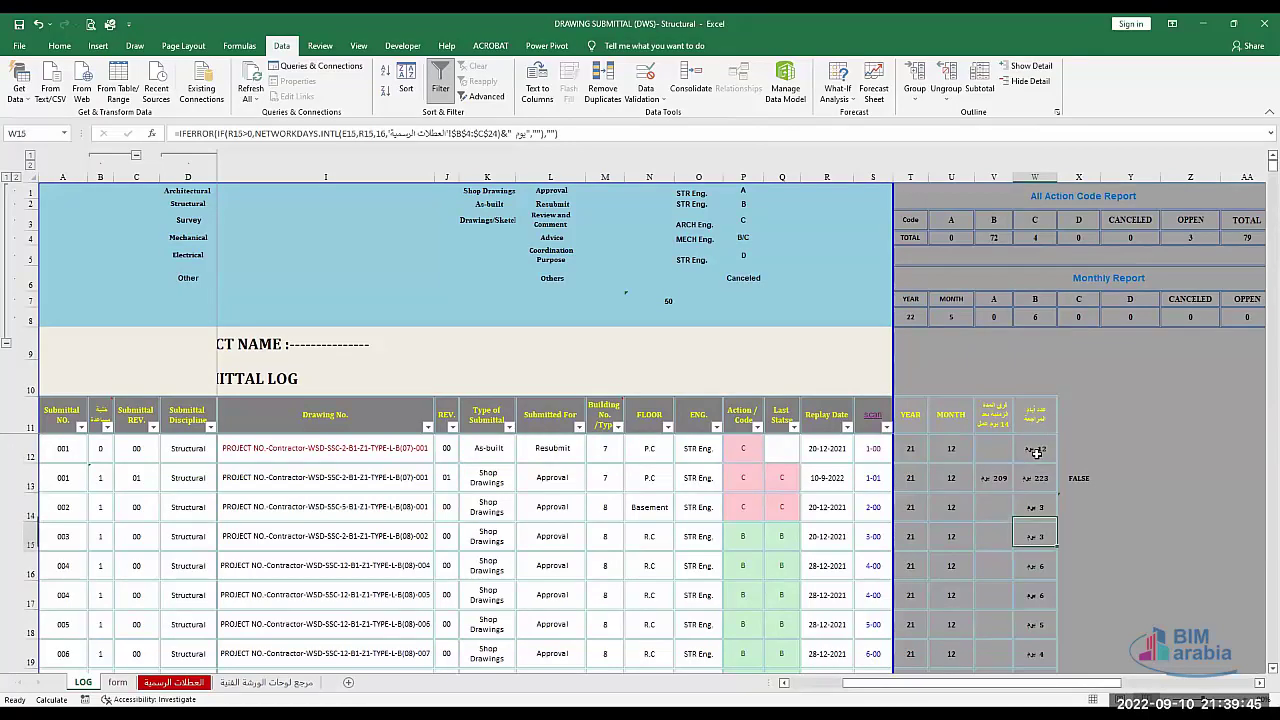
key("Down")
key("Up")
key("Up")
key("Up")
key("Up")
key("Down")
key("Down")
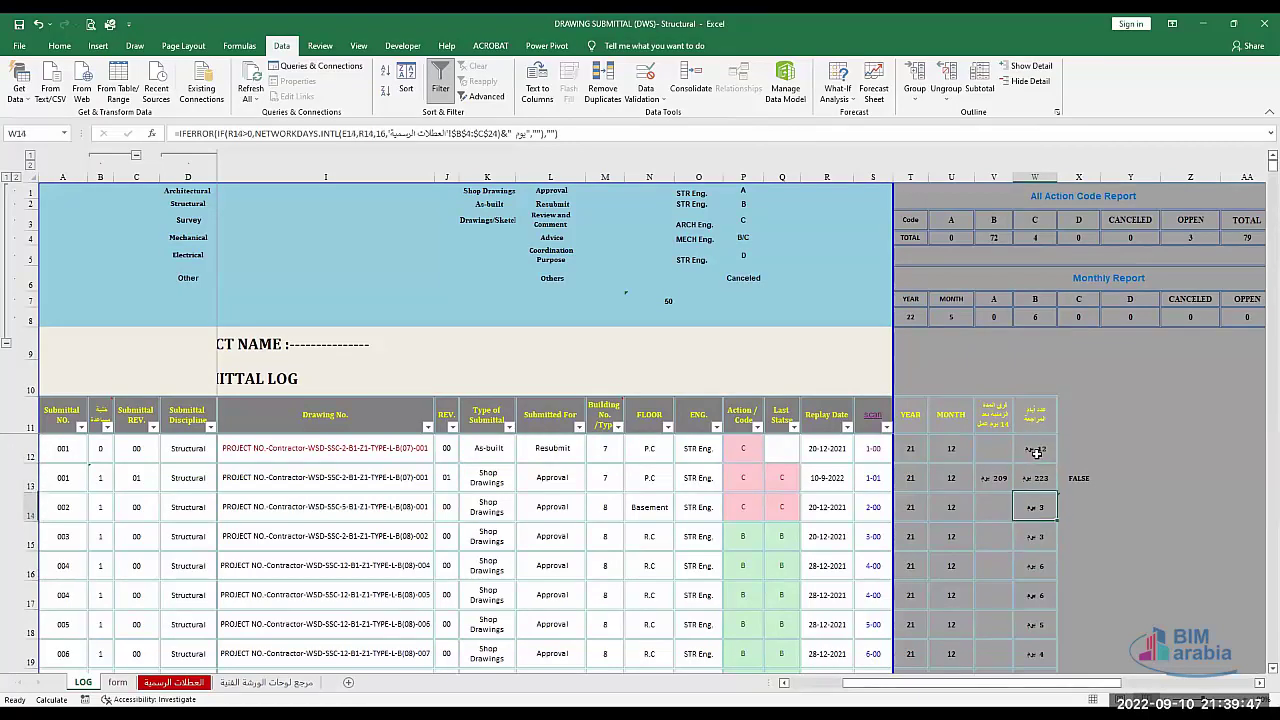
key("Up")
key("Up")
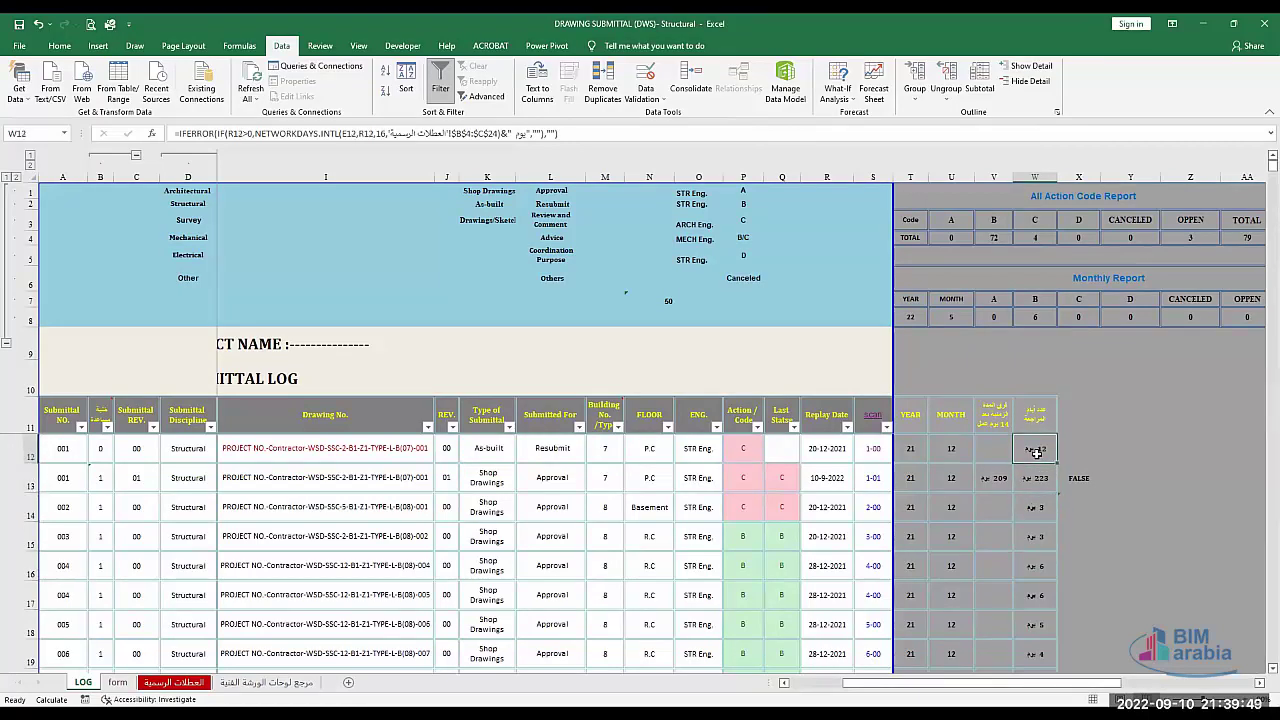
Examine the All Action Code Report's title and its code headings from A across to TOTAL.
left_click(940, 213)
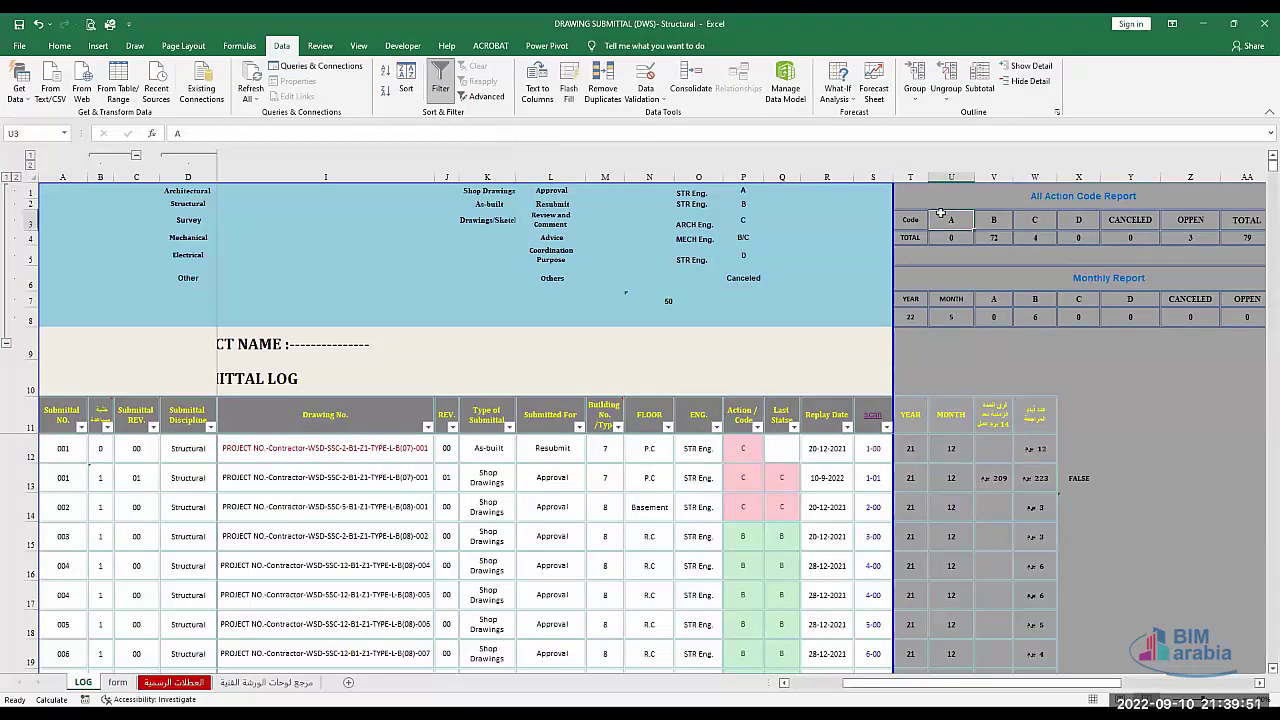
key("Right")
key("Right")
key("Right")
key("Right")
key("Right")
key("Right")
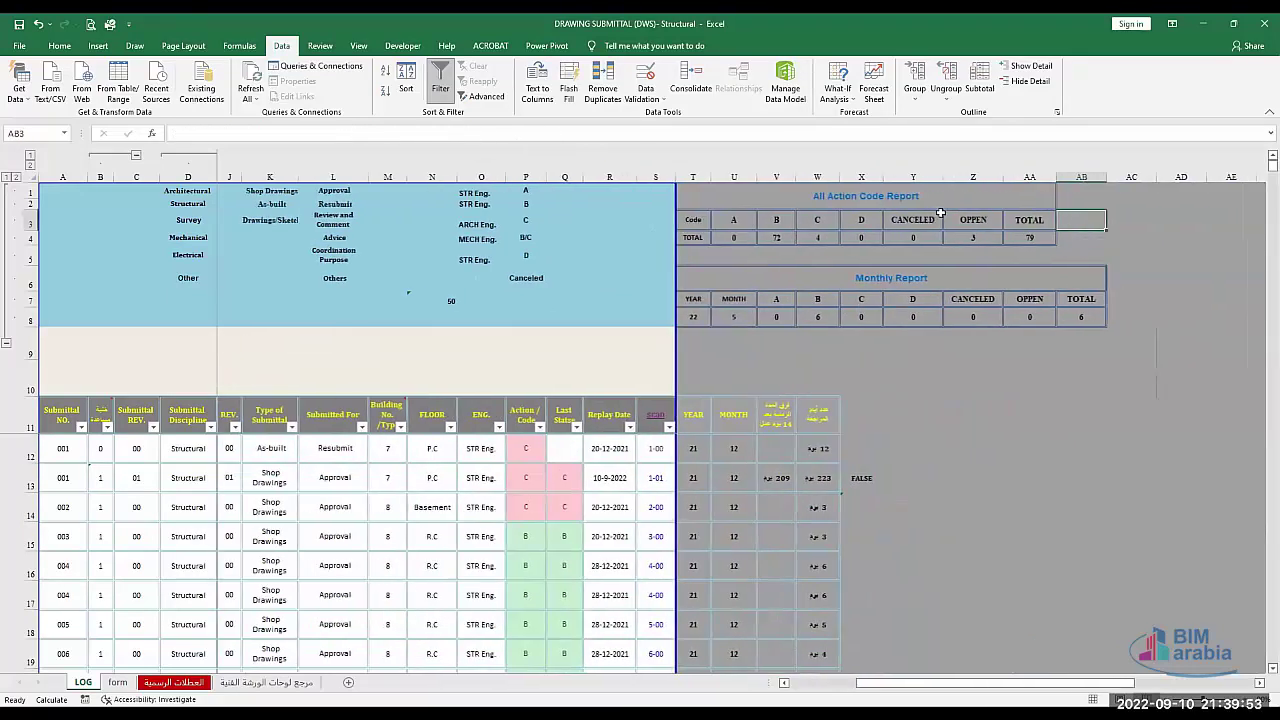
key("Left")
key("Left")
key("Left")
key("Up")
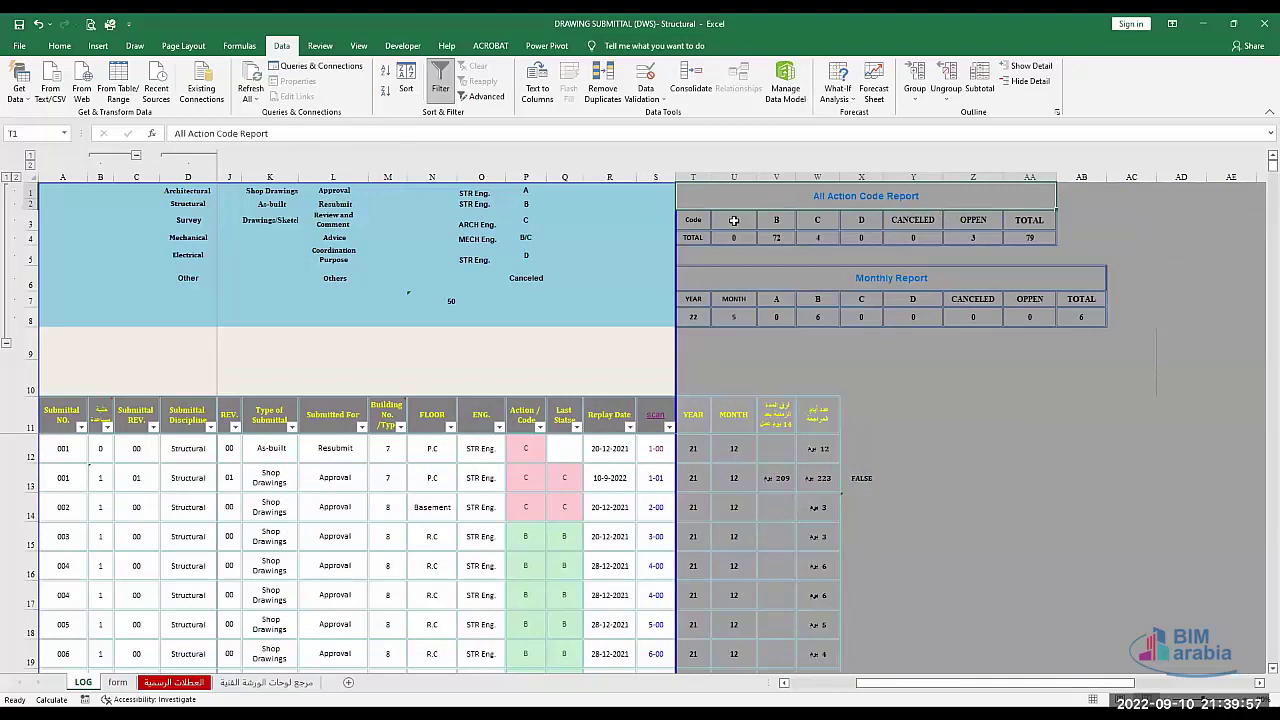
Inspect the SUM formula in AA4 and the COUNTIF formula in U4, including the ranges it references.
left_click(1028, 238)
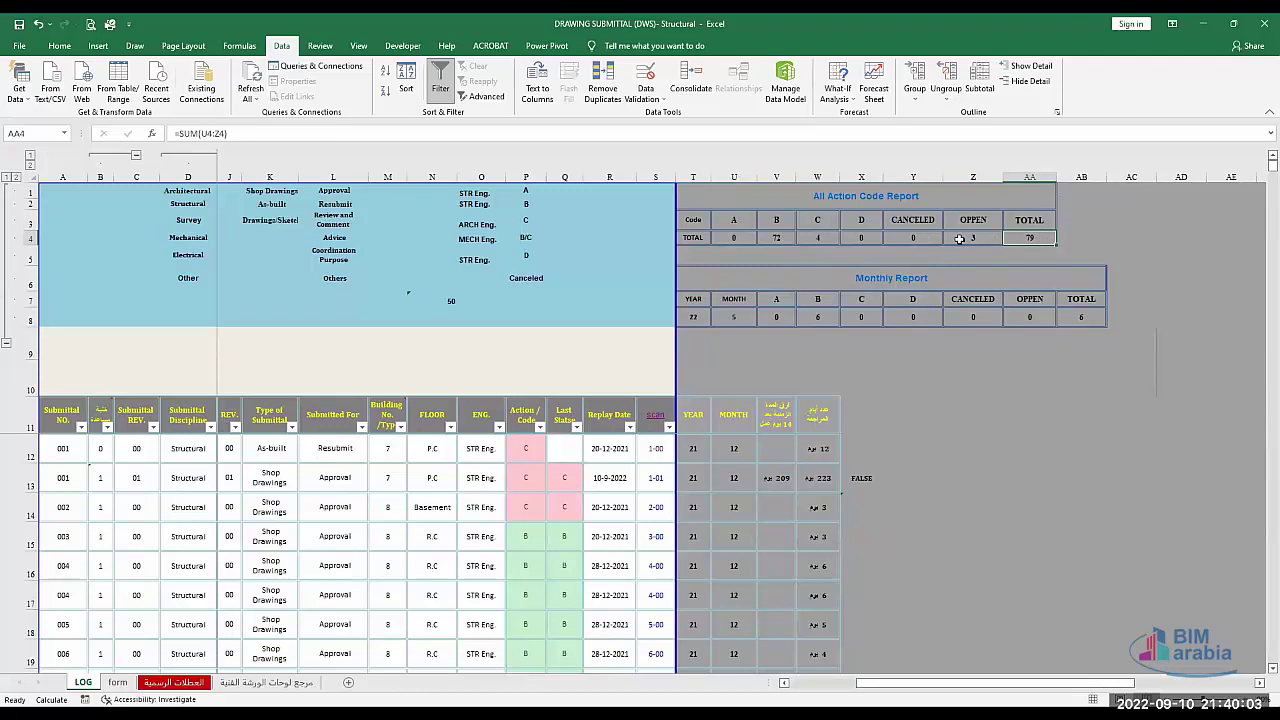
left_click(735, 237)
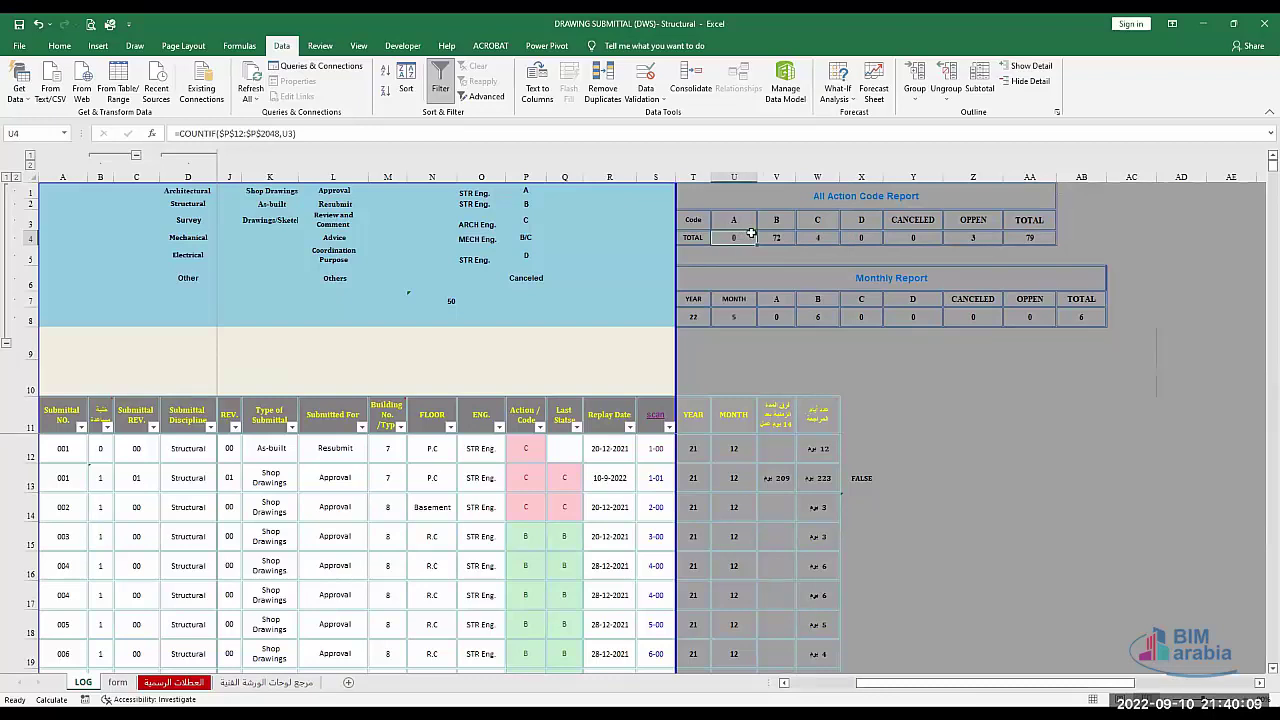
left_click(296, 135)
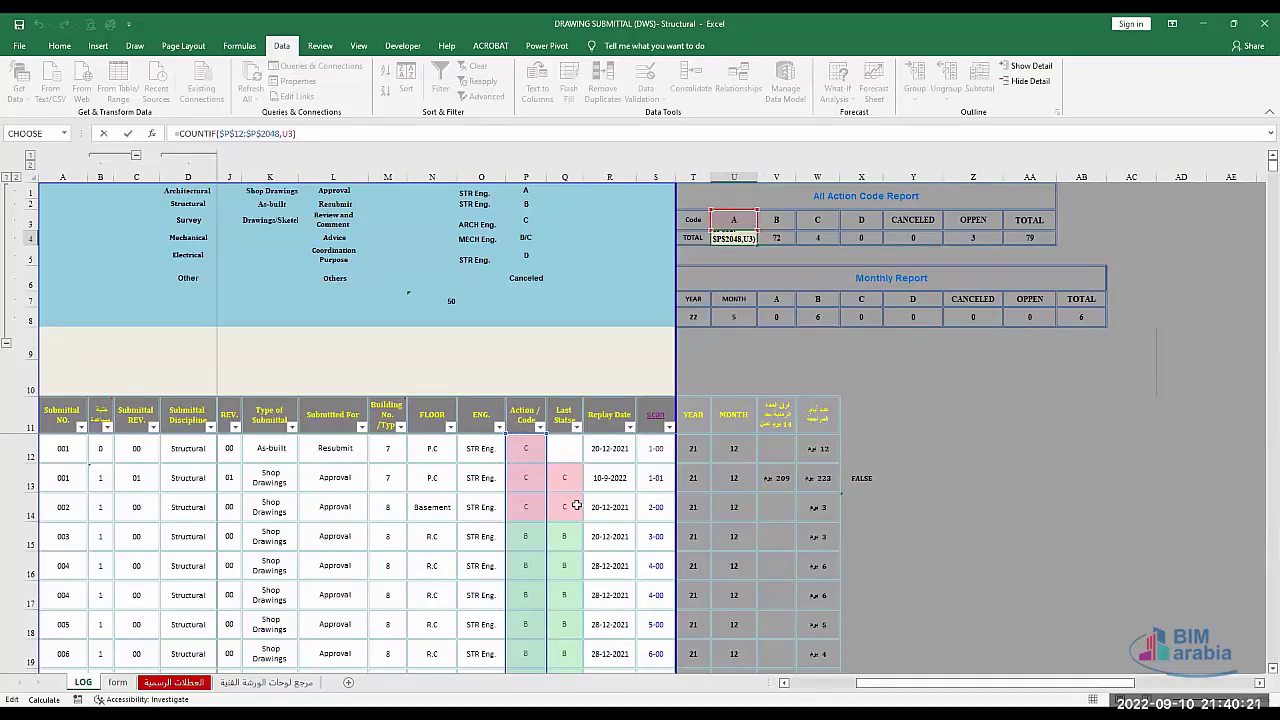
key("ctrl+Return")
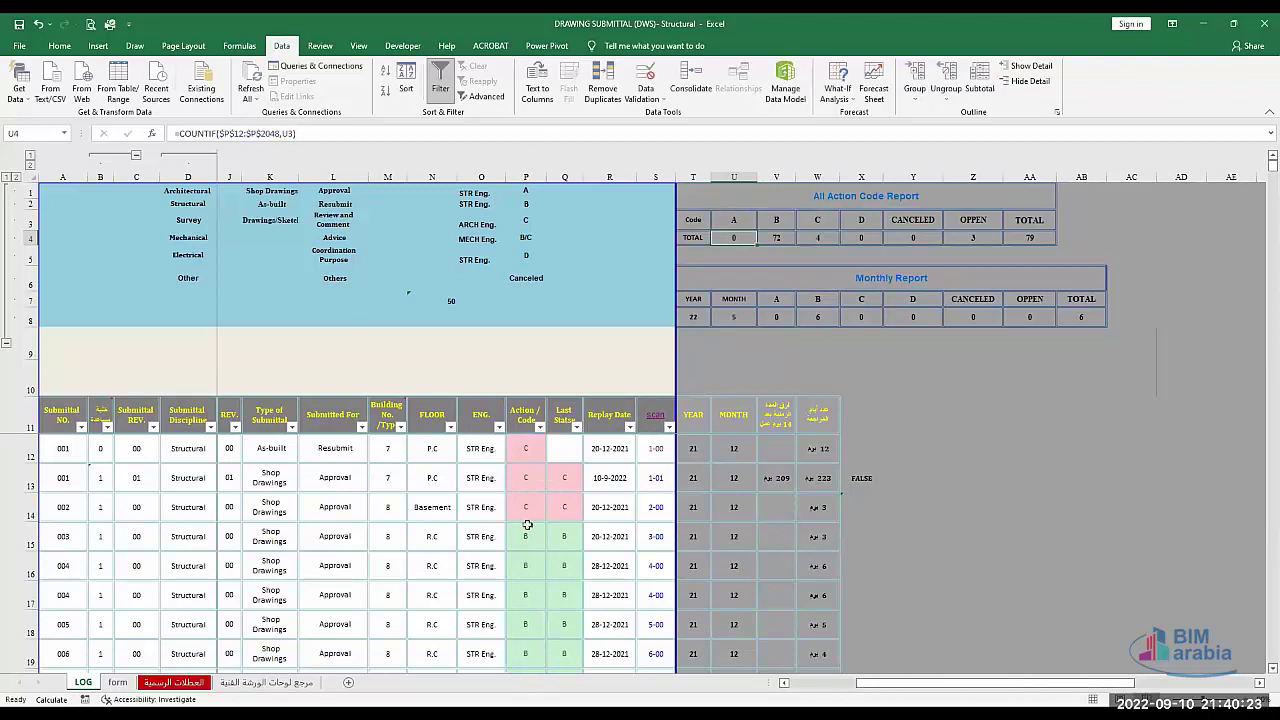
Set the Action / Code of submittal 003 in P15 to A and check the code B count in V4.
left_click(523, 545)
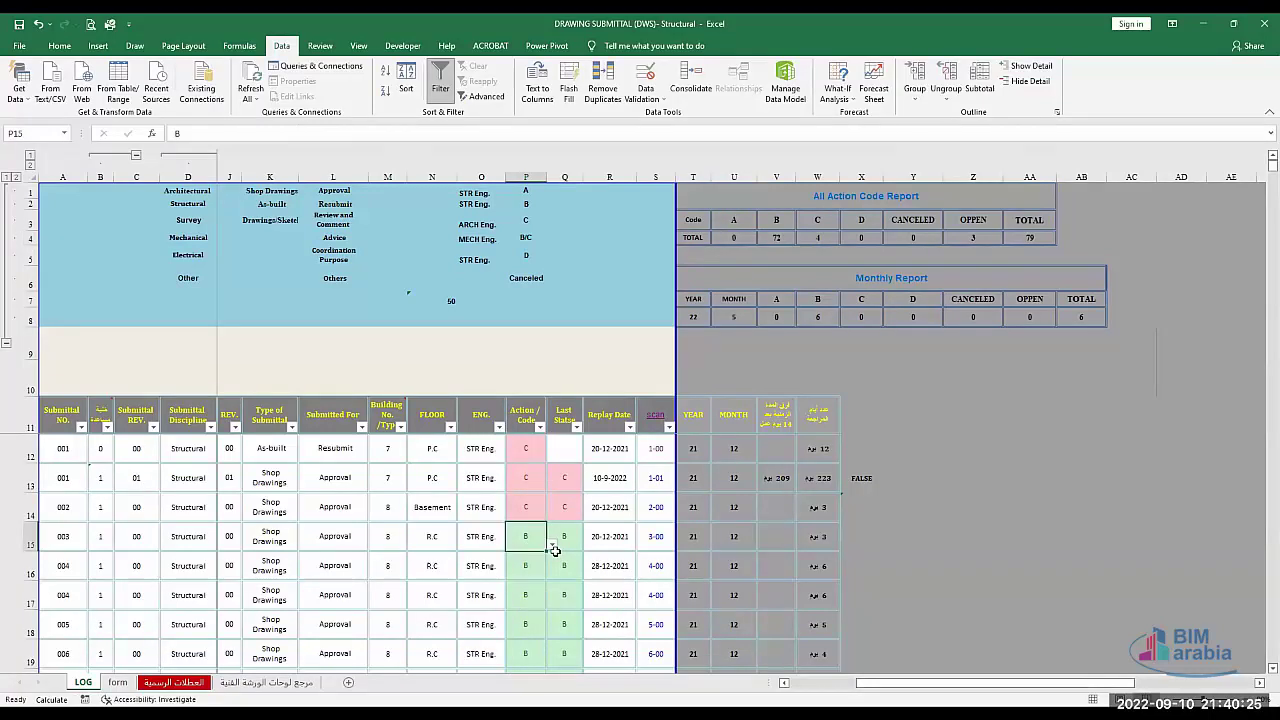
left_click(552, 545)
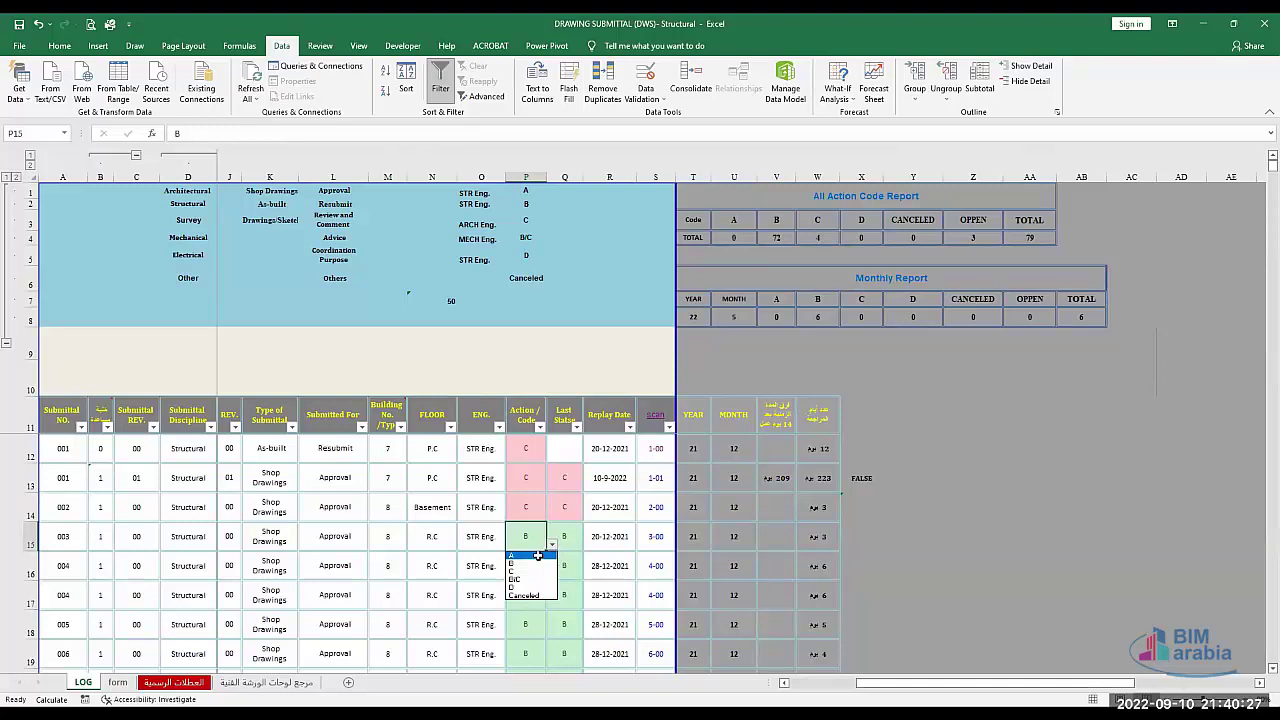
left_click(538, 555)
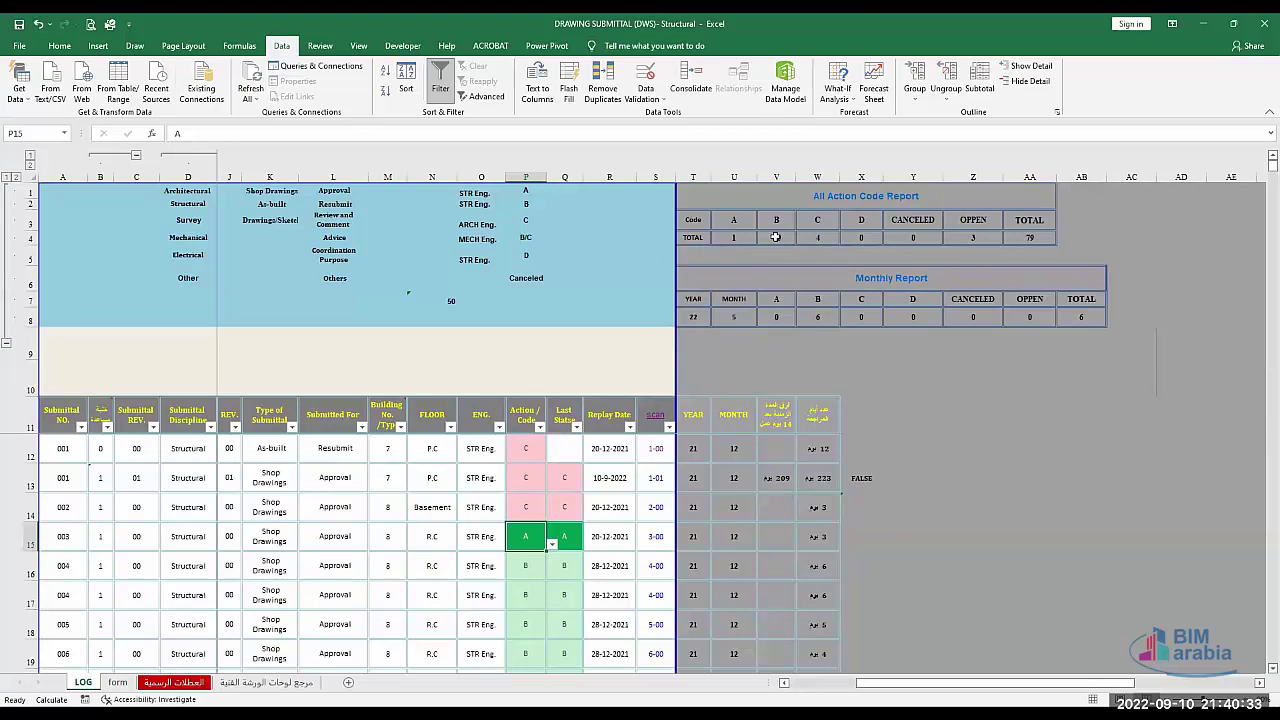
left_click(775, 237)
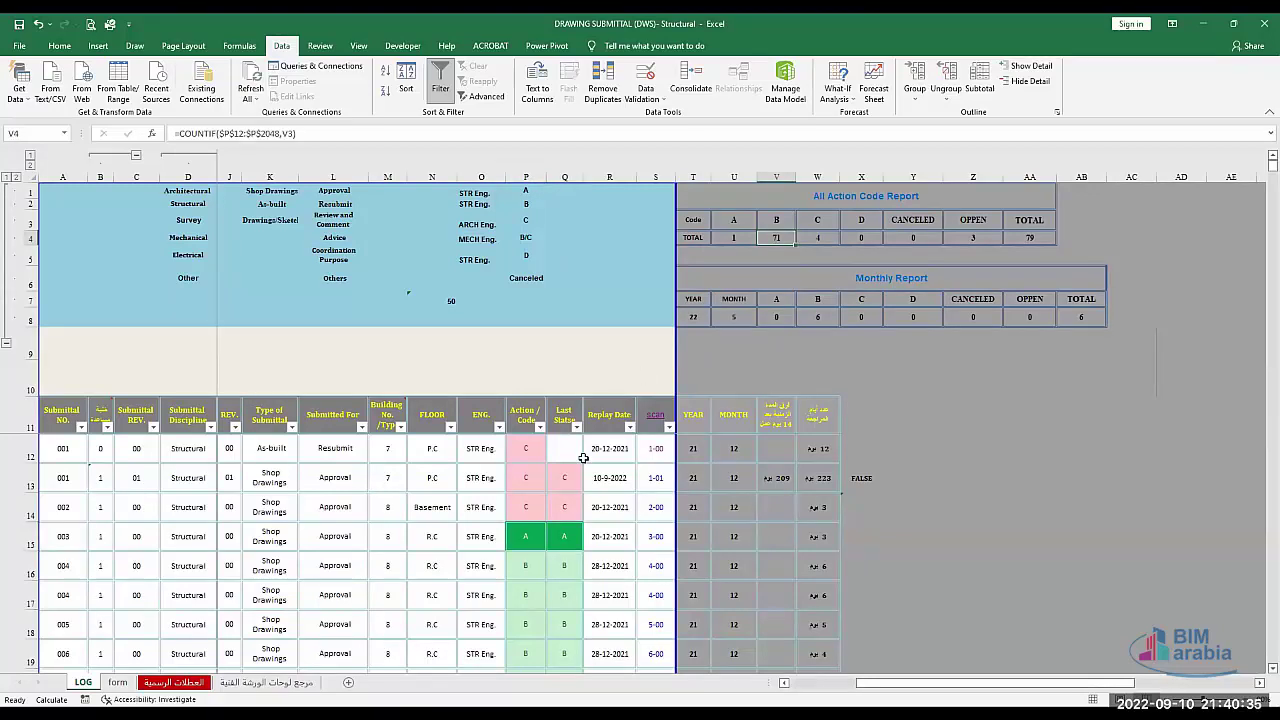
Clear the Action / Code in P15, undo the clearing, and check the OPPEN and A counts in the All Action Code Report.
left_click(538, 541)
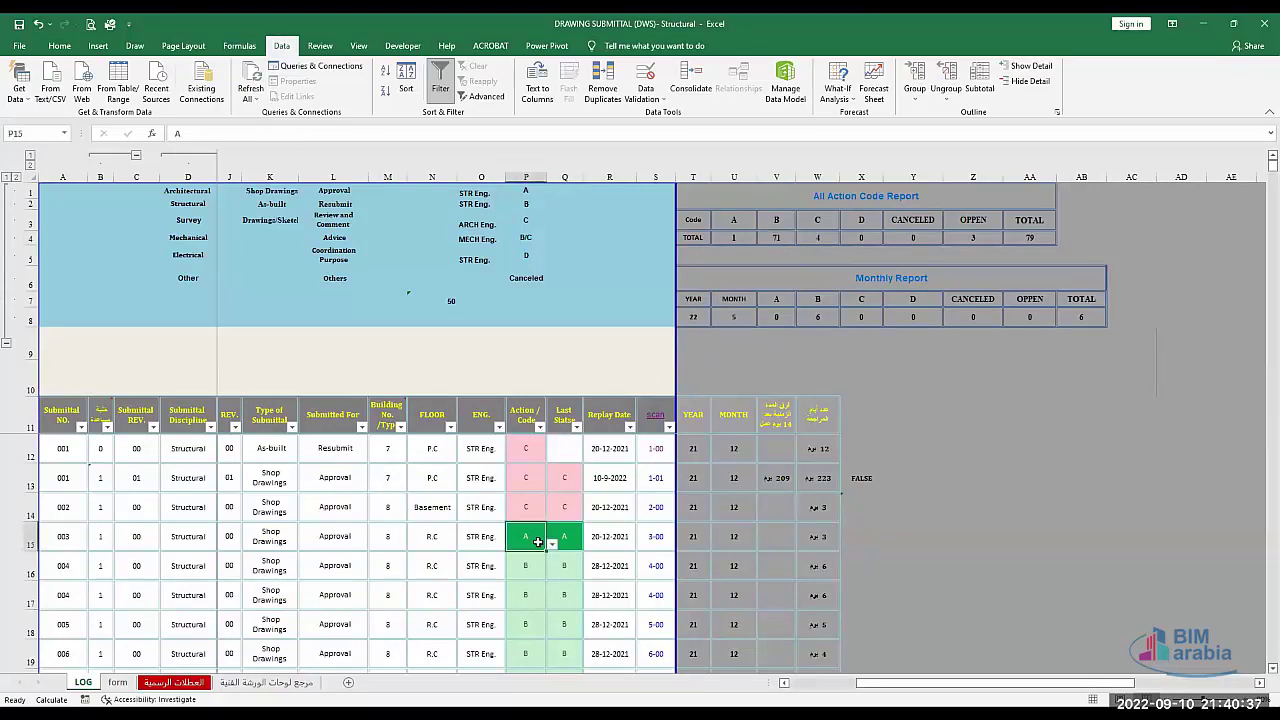
key("Delete")
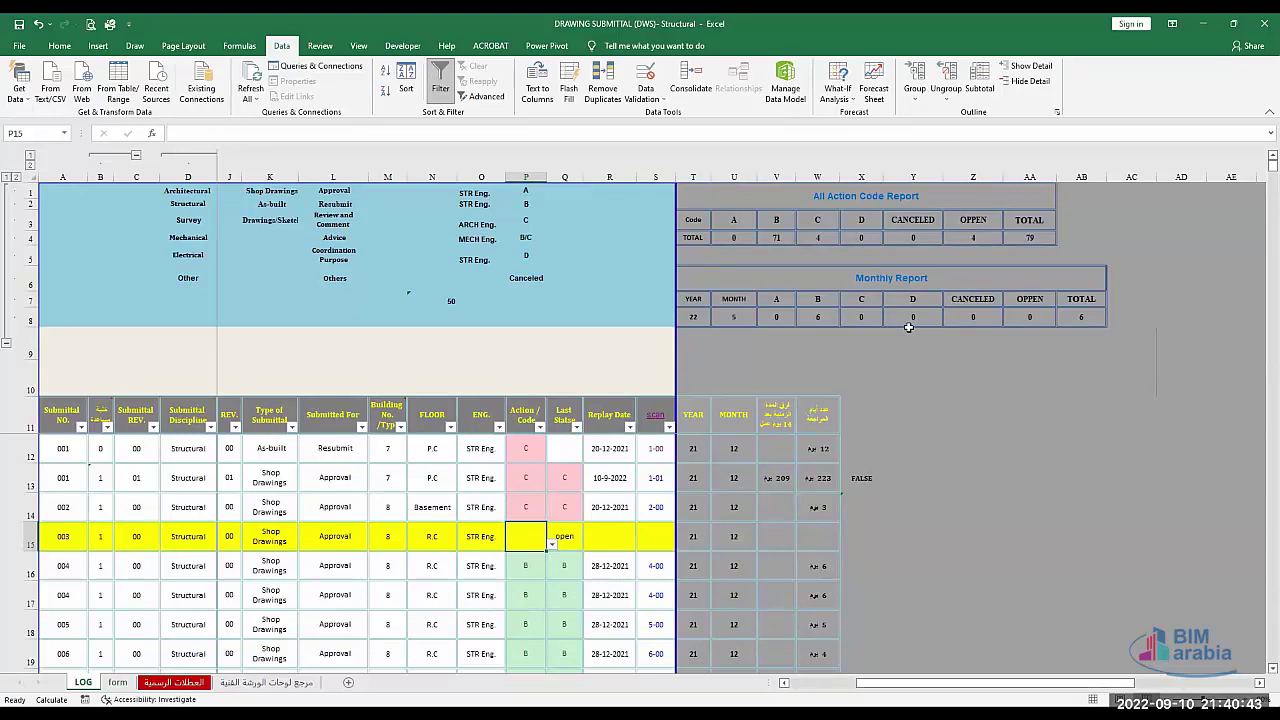
key("ctrl+z")
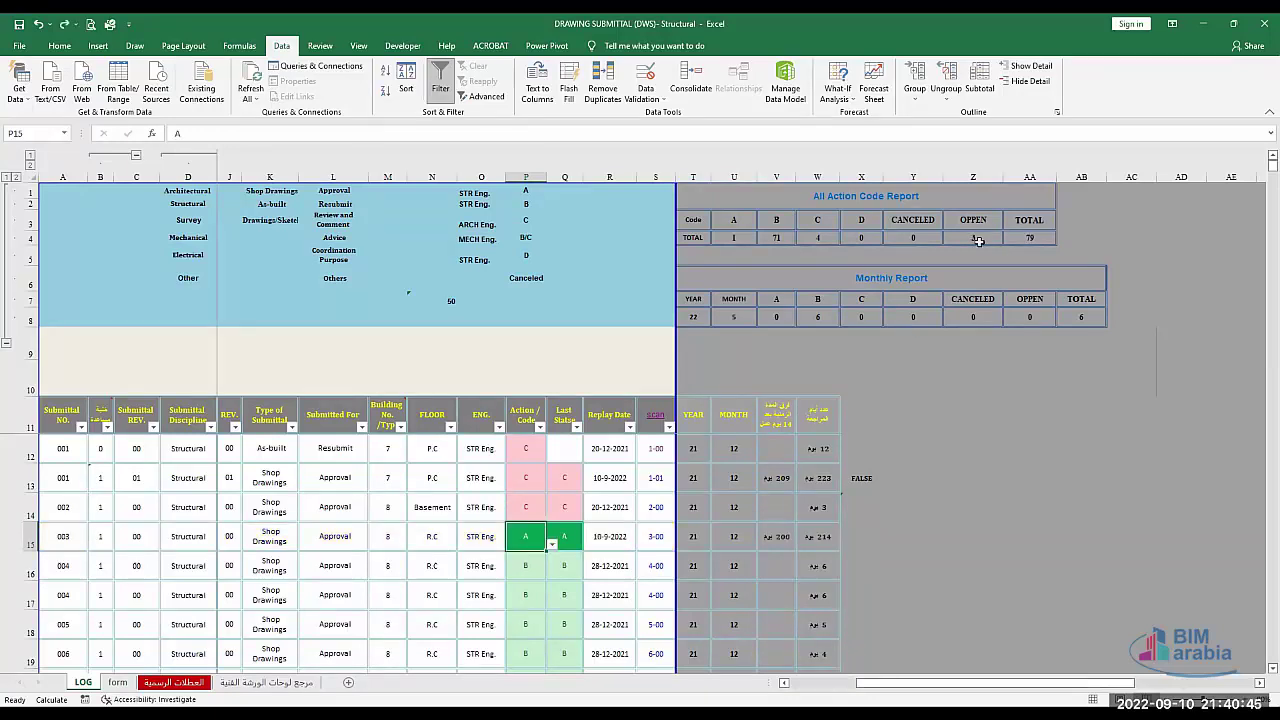
left_click(978, 241)
left_click(735, 238)
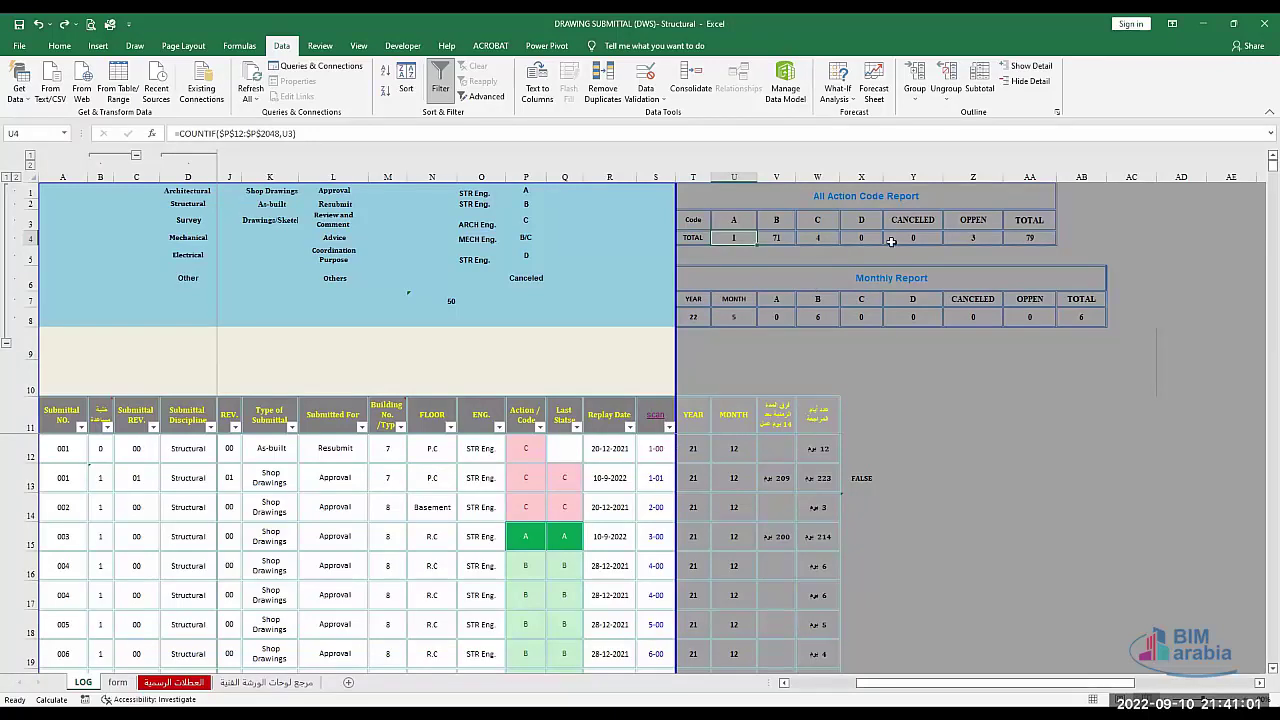
Examine the Monthly Report table, including its title, the month entry in U8 and the YEAR and MONTH headings.
left_click(877, 279)
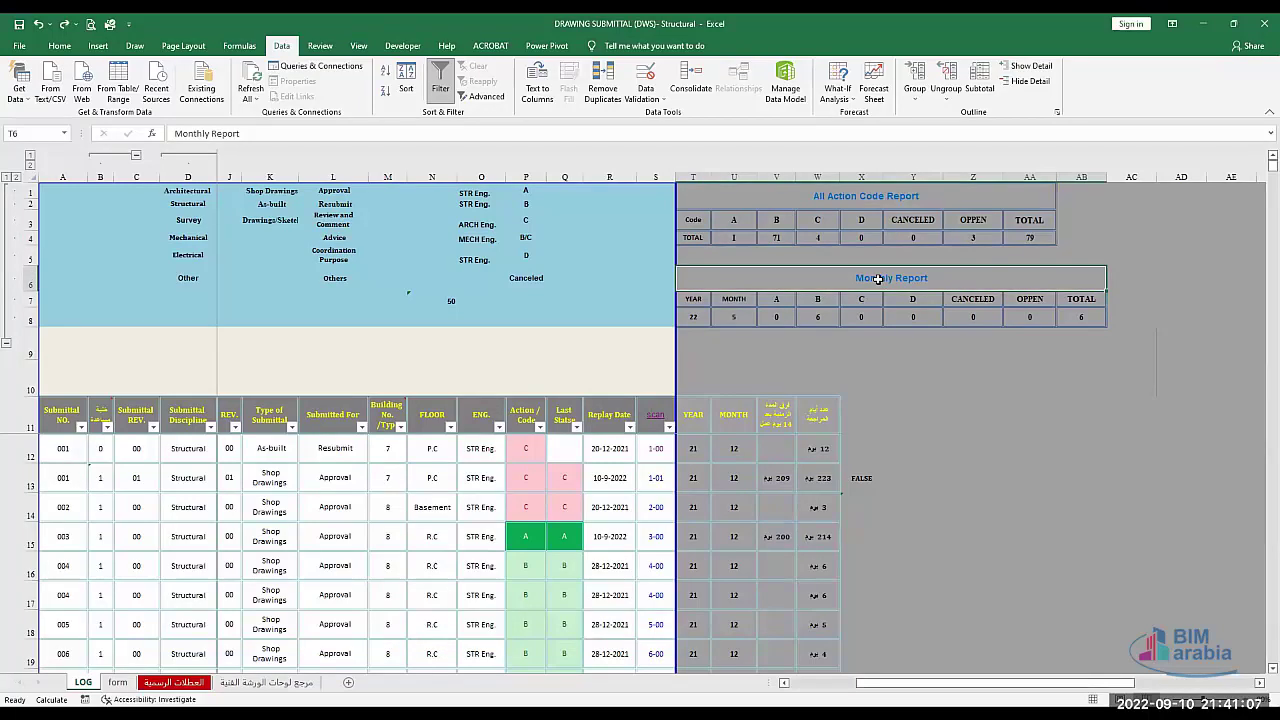
key("shift+Down")
key("shift+Down")
key("shift+Up")
key("shift+Up")
left_click(741, 316)
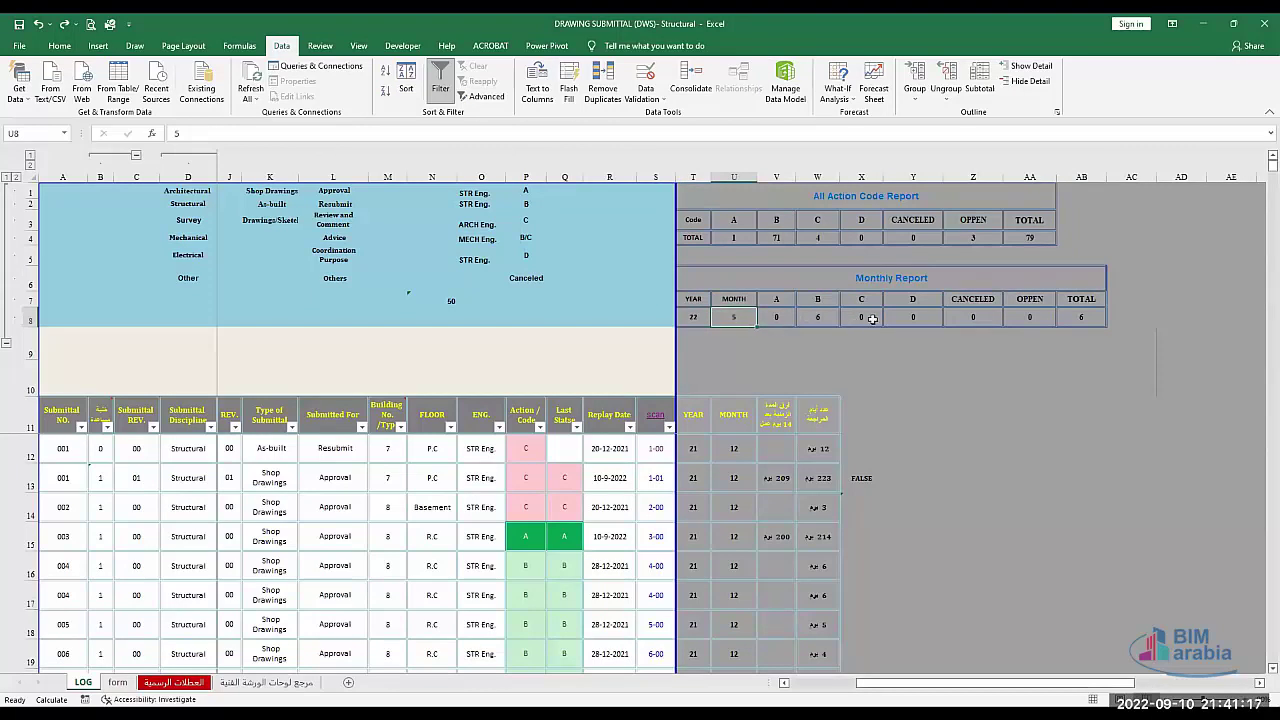
left_click(692, 302)
key("Right")
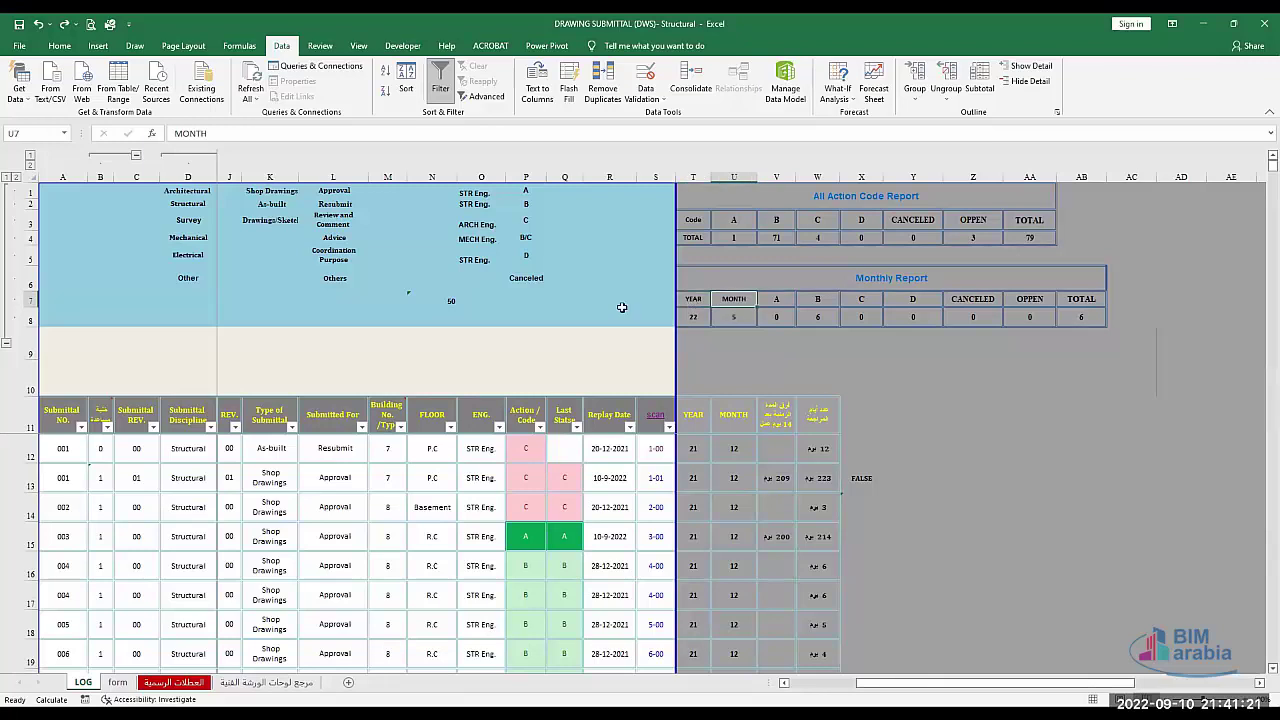
Open the form sheet and examine the VLOOKUP formulas in the Drawing Title and Drawing No. rows, down to row 28.
left_click(116, 683)
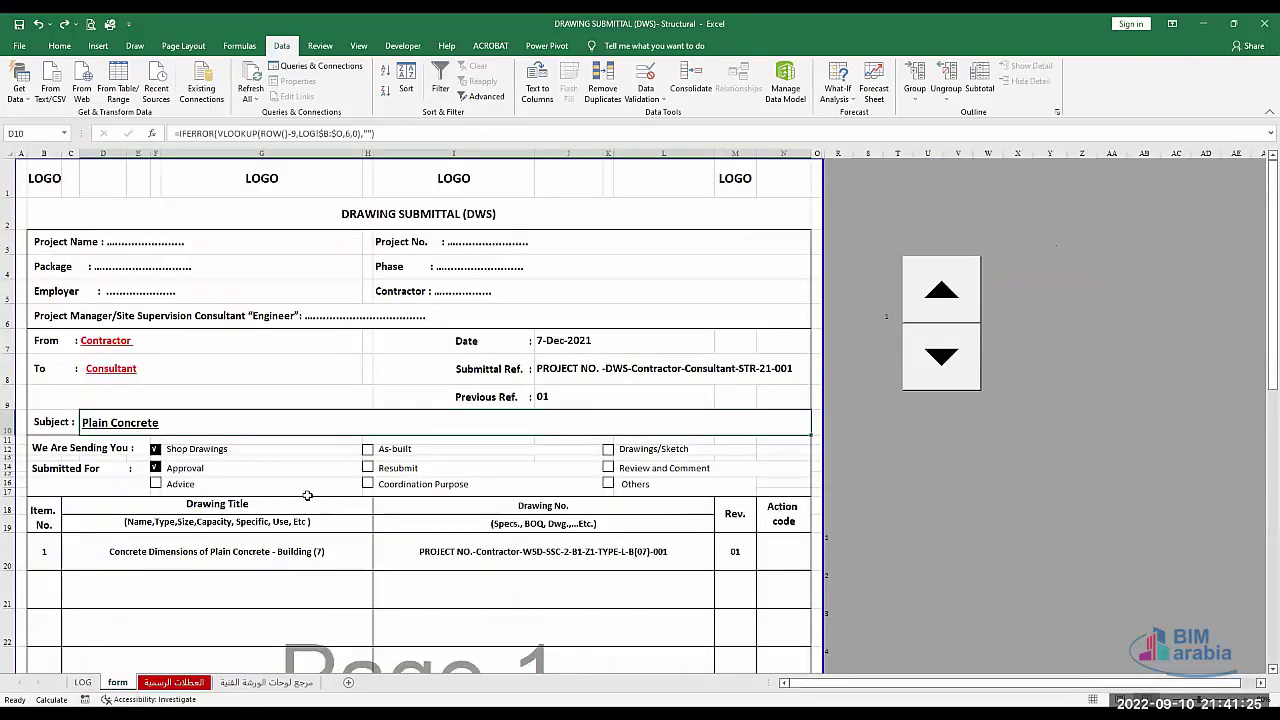
left_click(240, 485)
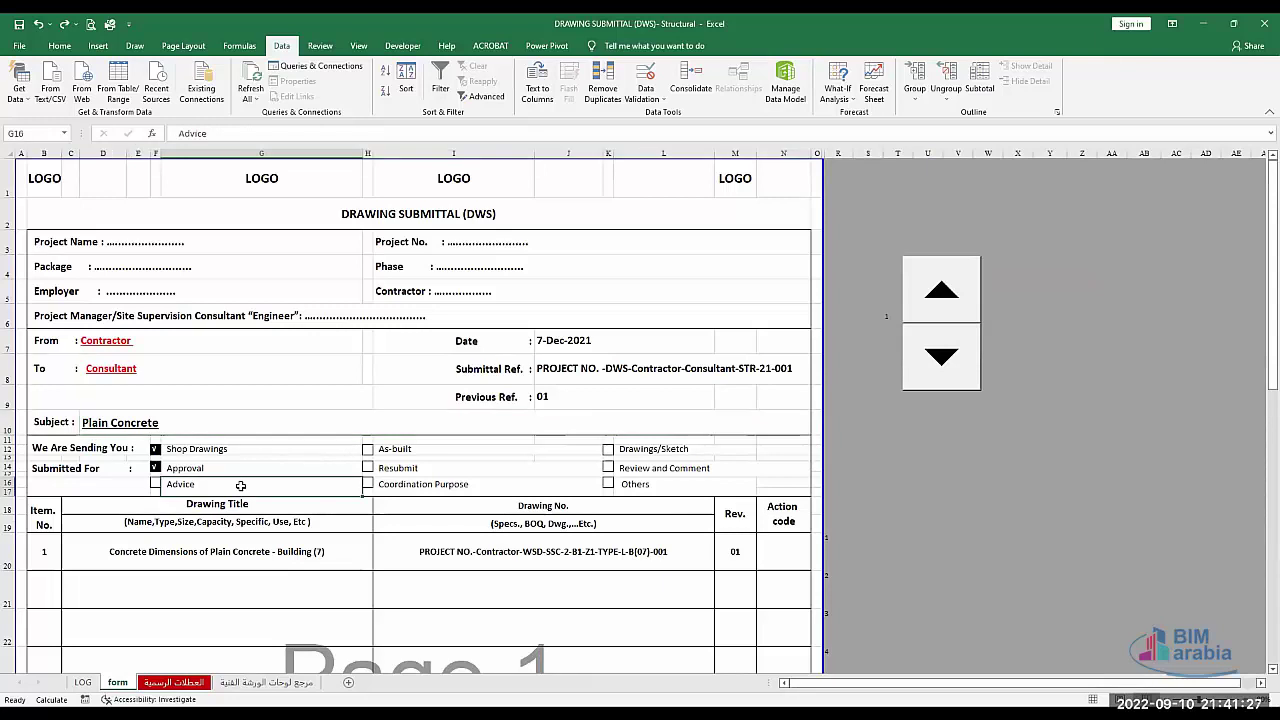
key("Down")
key("Down")
key("Down")
key("Down")
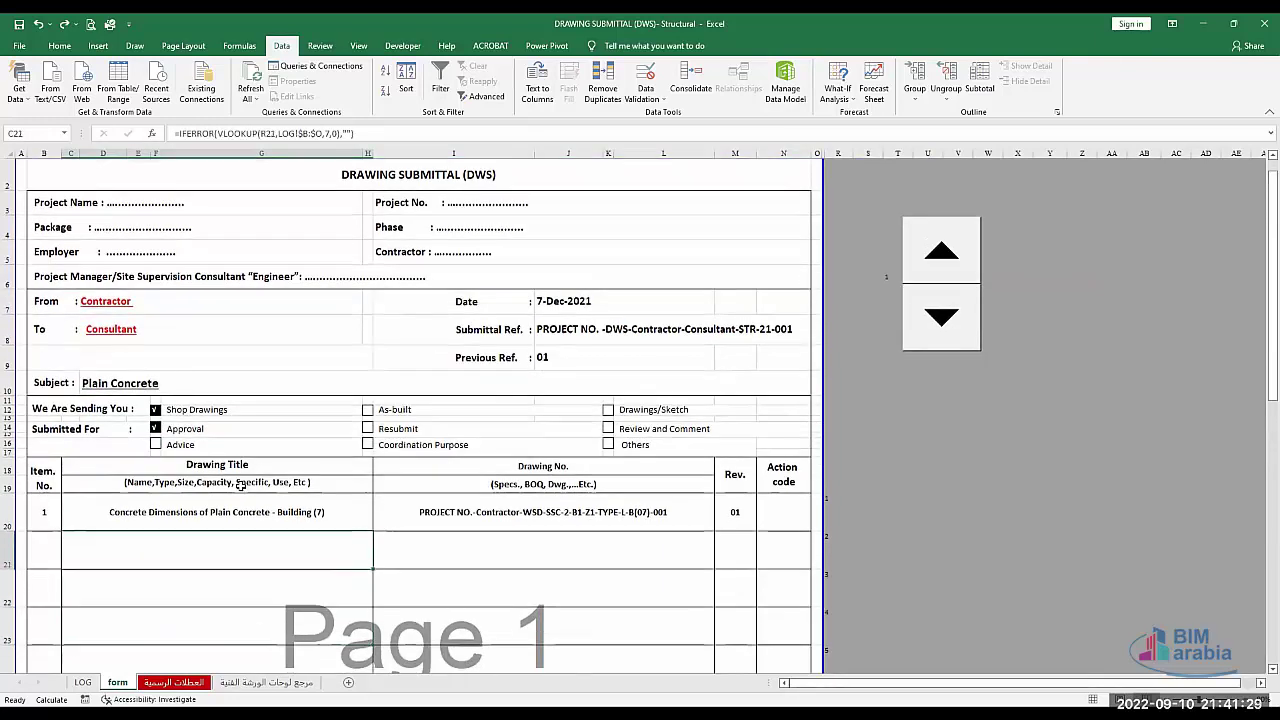
key("Right")
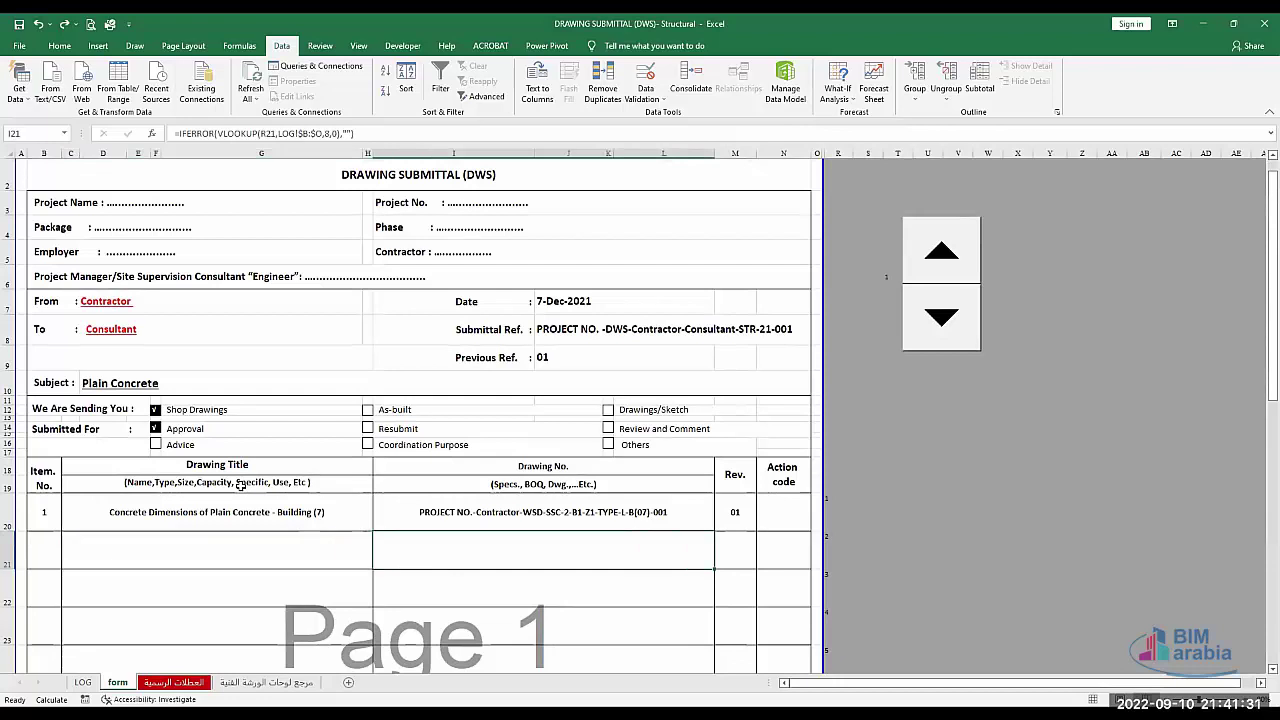
key("Down")
key("Down")
key("Down")
key("Down")
key("Down")
key("Down")
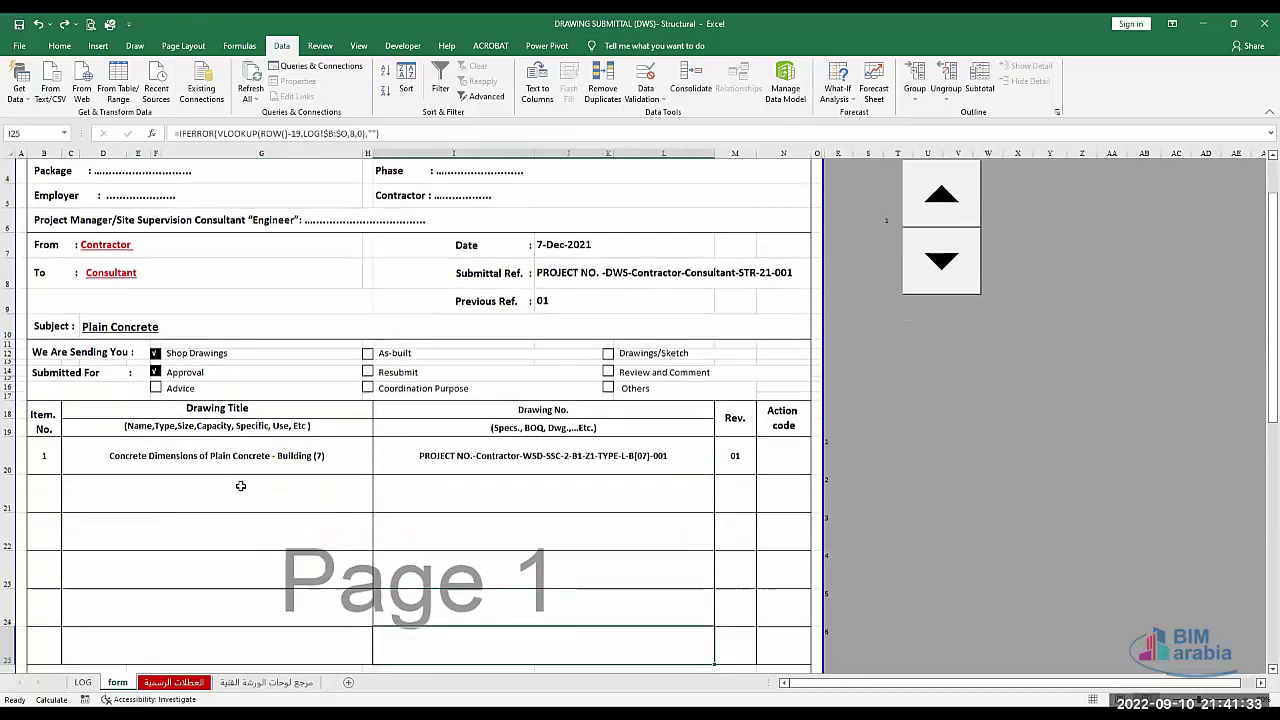
key("Down")
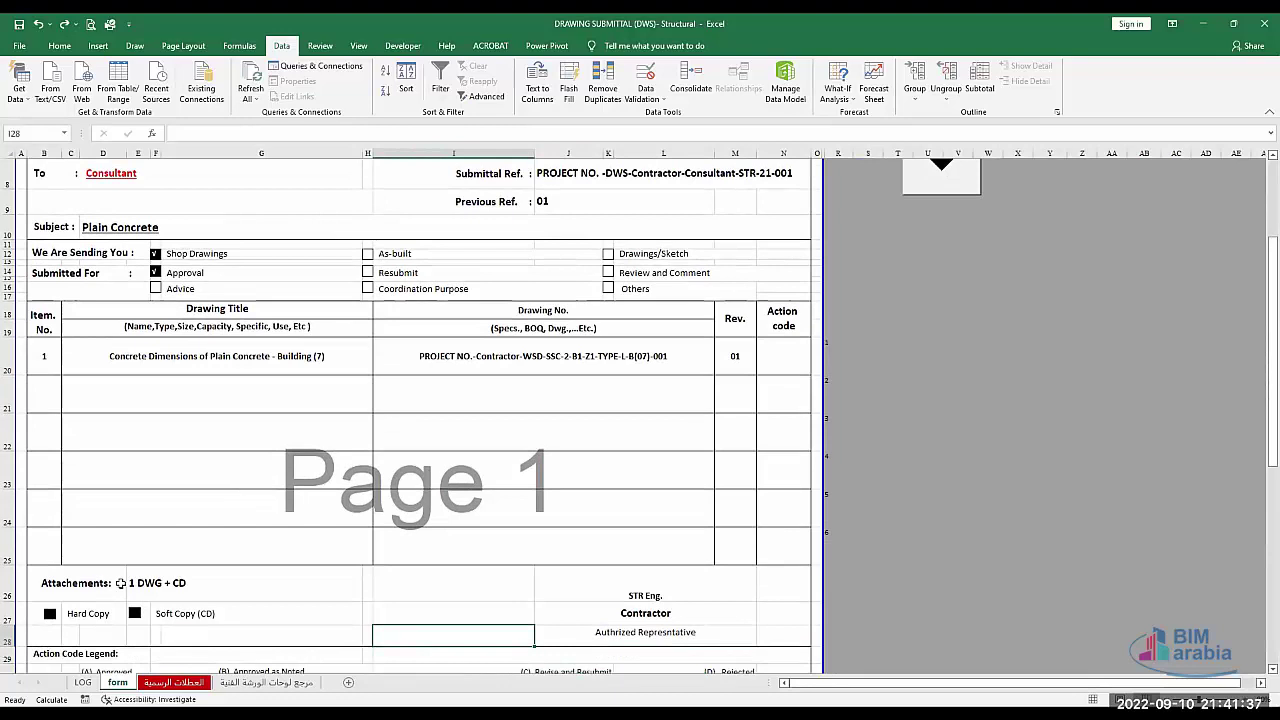
Inspect the Attachements formula in E26, the Hard Copy and Soft Copy (CD) boxes, and the Action Code Legend.
left_click(156, 591)
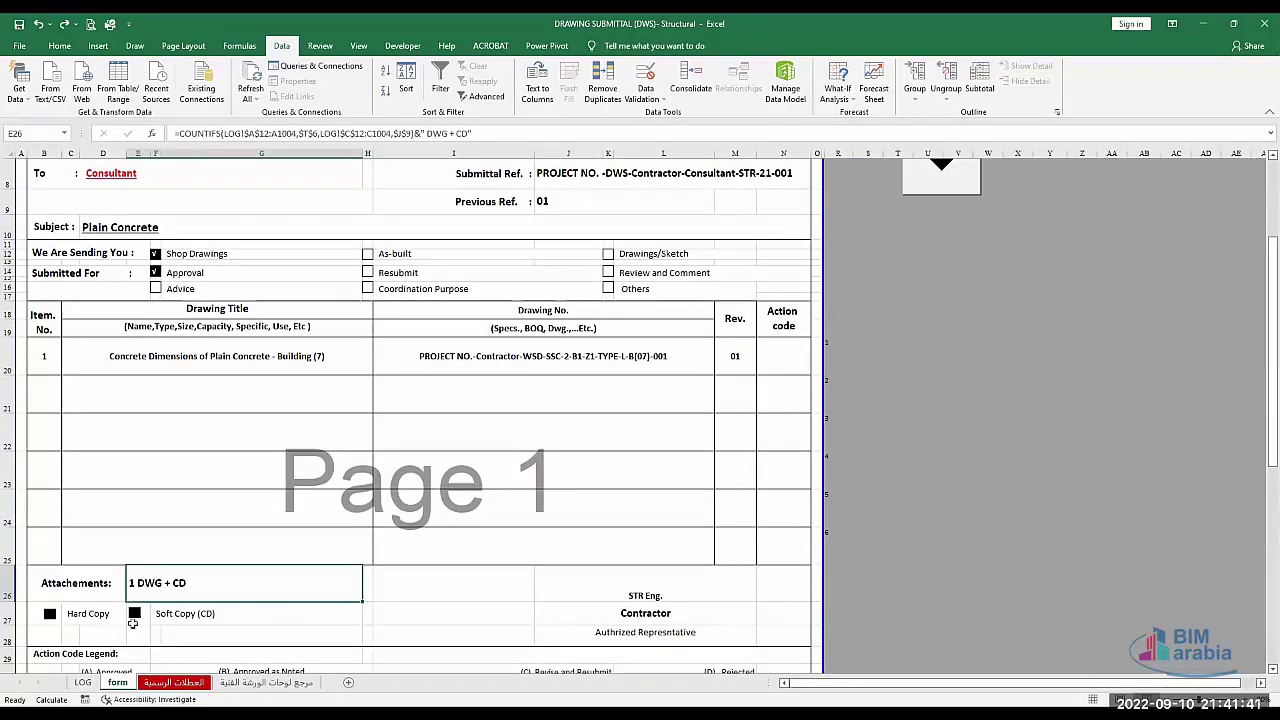
left_click(183, 614)
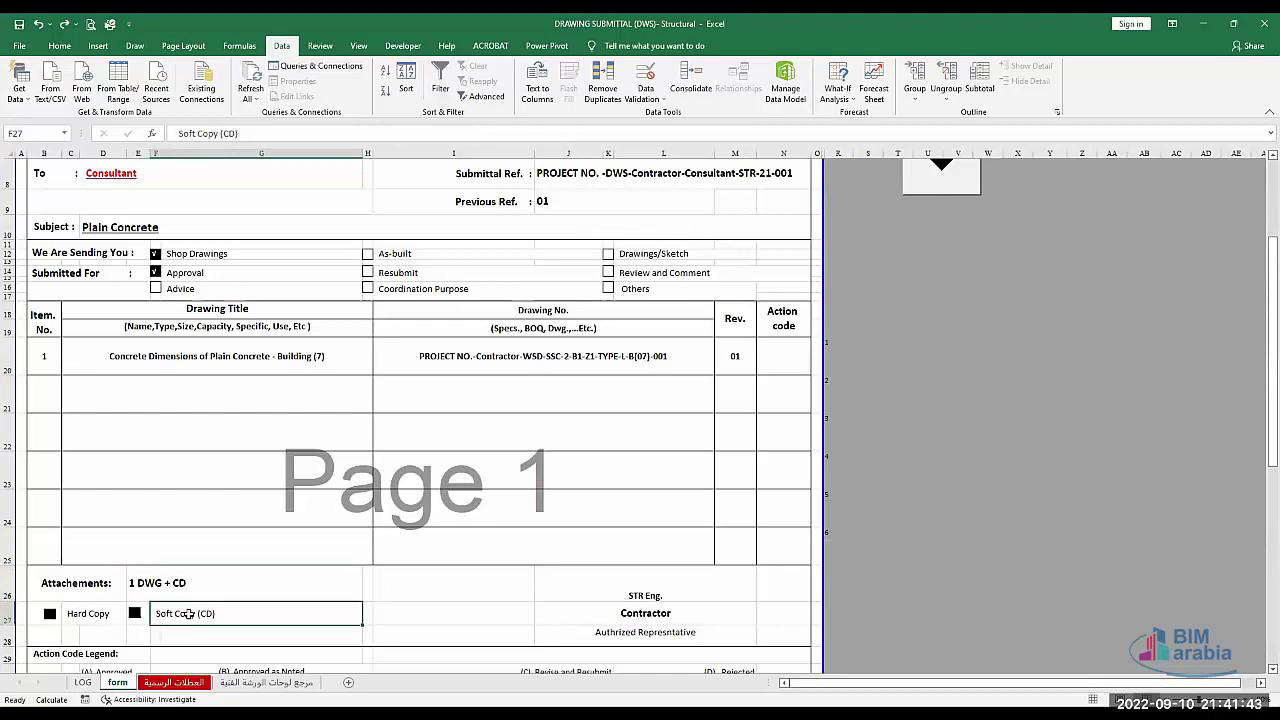
left_click(134, 614)
left_click(134, 614, "ctrl")
key("Escape")
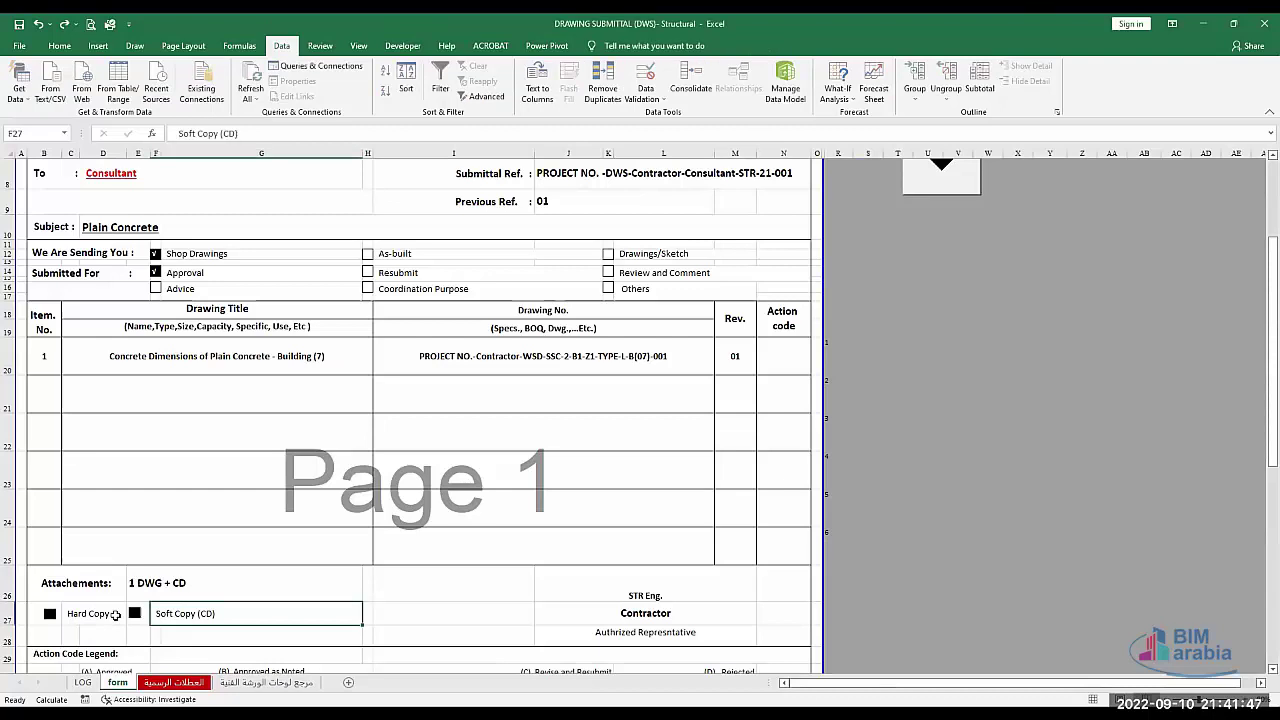
scroll(165, 605, "down", 2)
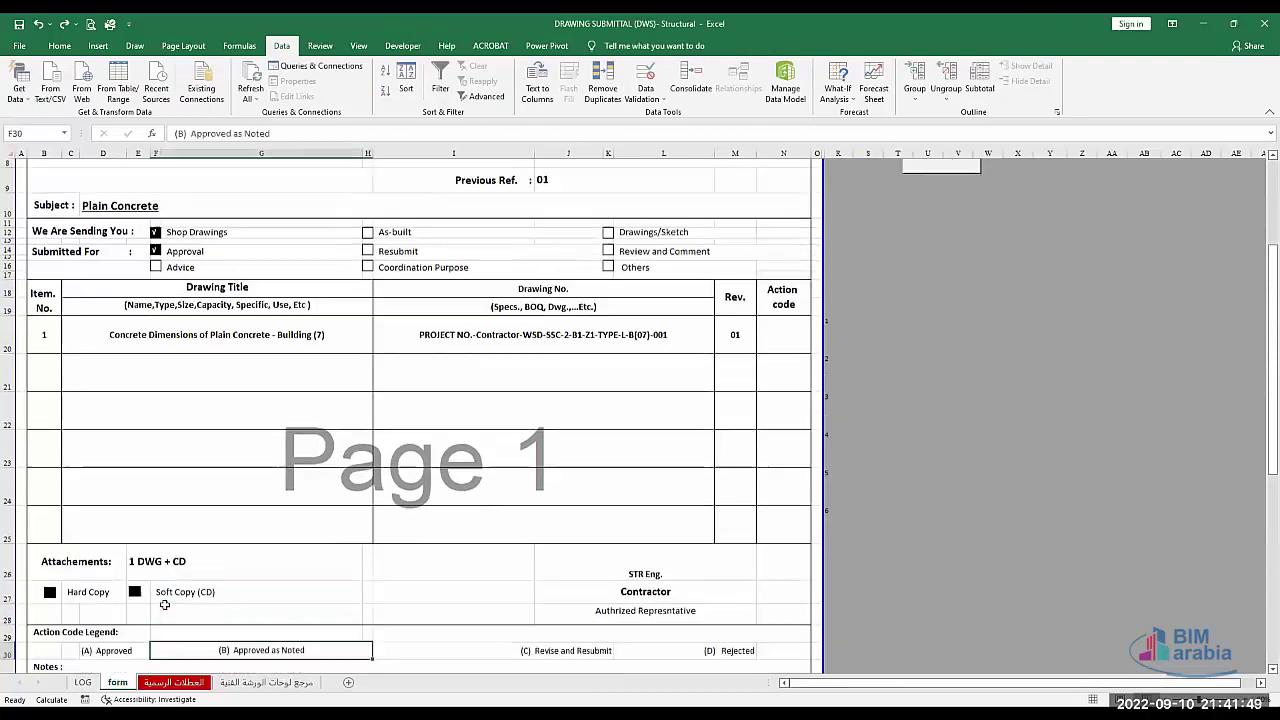
Advance the form's submittal number to 4.
key("Up")
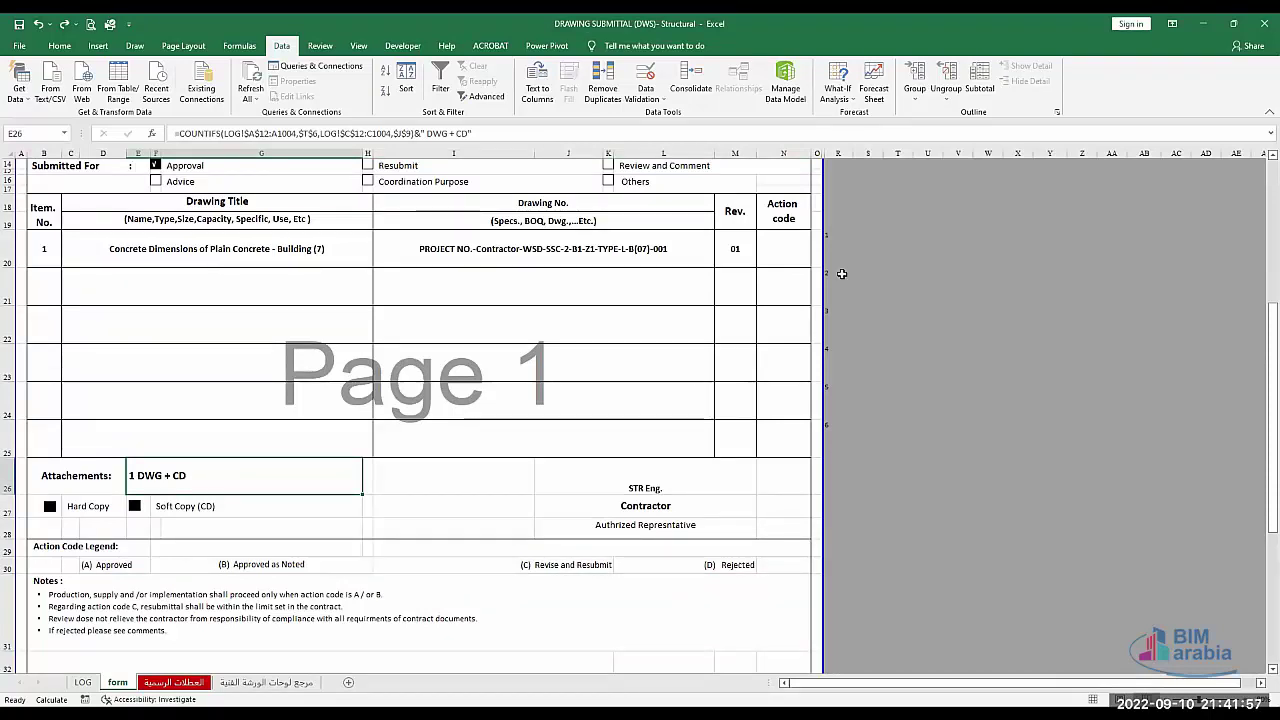
key("Up")
key("Up")
key("Up")
key("Up")
key("Up")
key("Up")
key("Up")
key("Up")
key("Up")
key("Up")
key("Up")
key("Up")
key("Up")
key("Up")
key("Up")
key("Up")
key("Up")
key("Up")
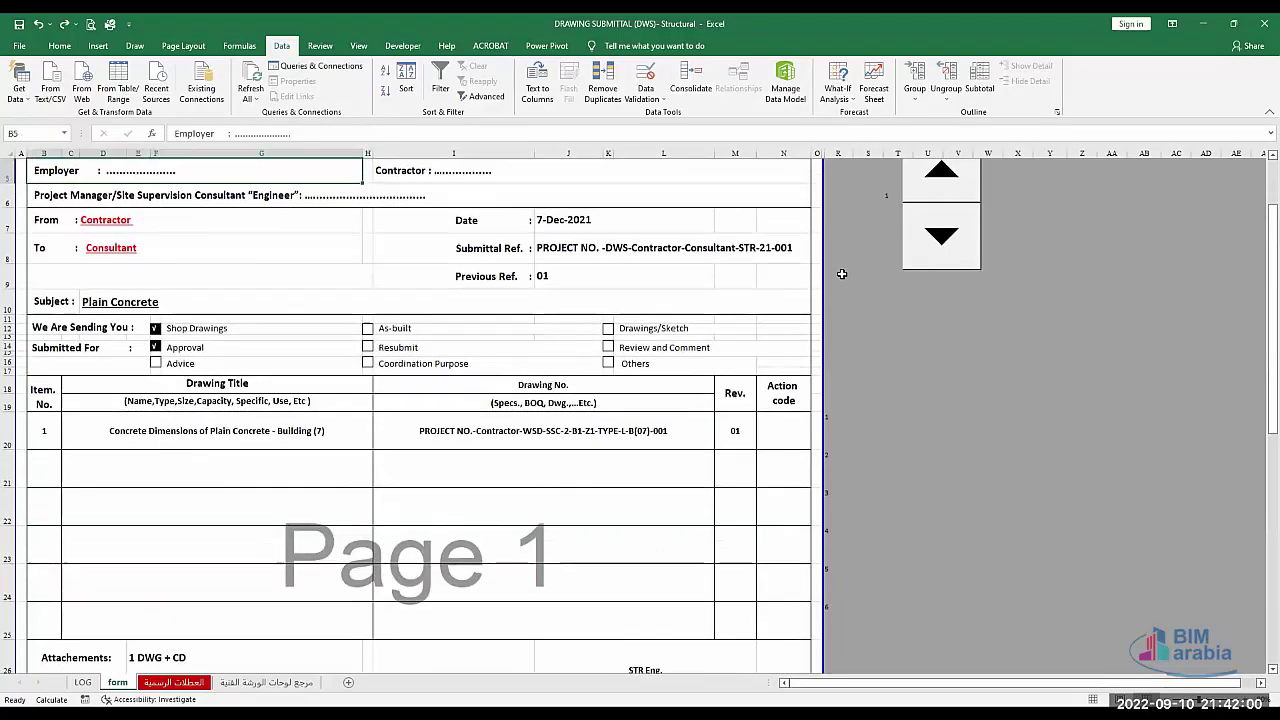
left_click(948, 190)
left_click(950, 193)
left_click(950, 193)
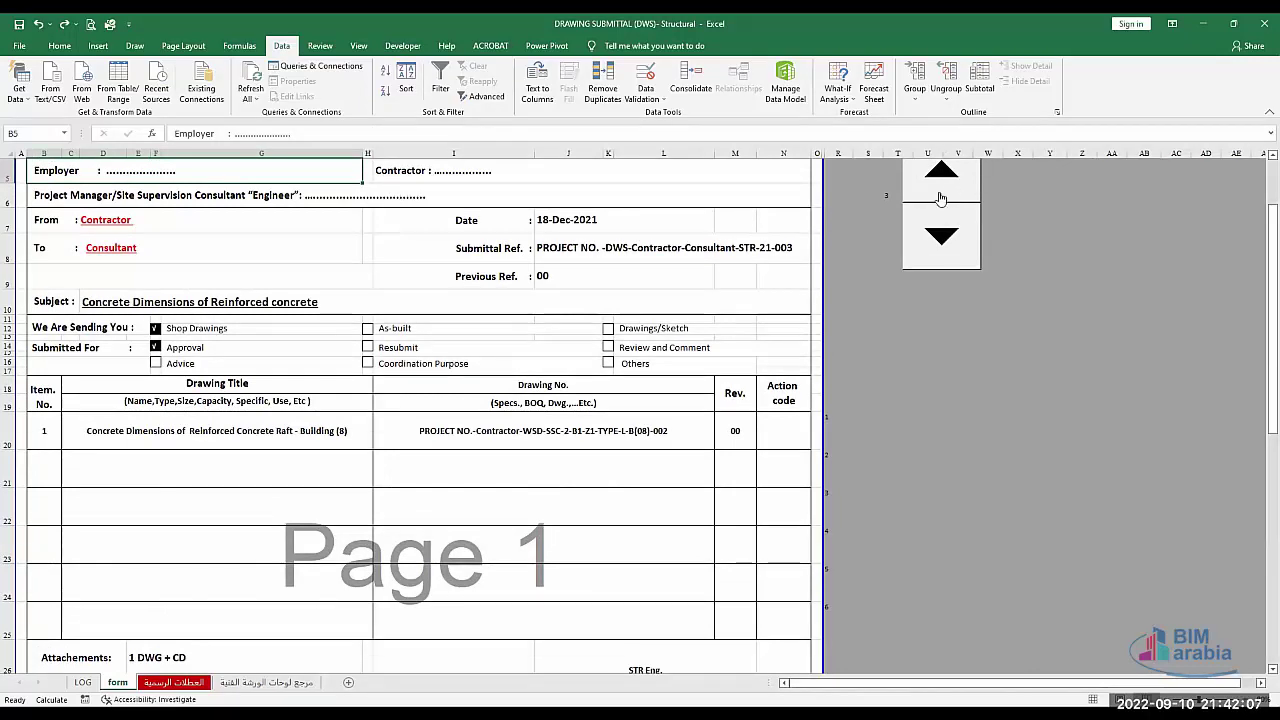
left_click(941, 172)
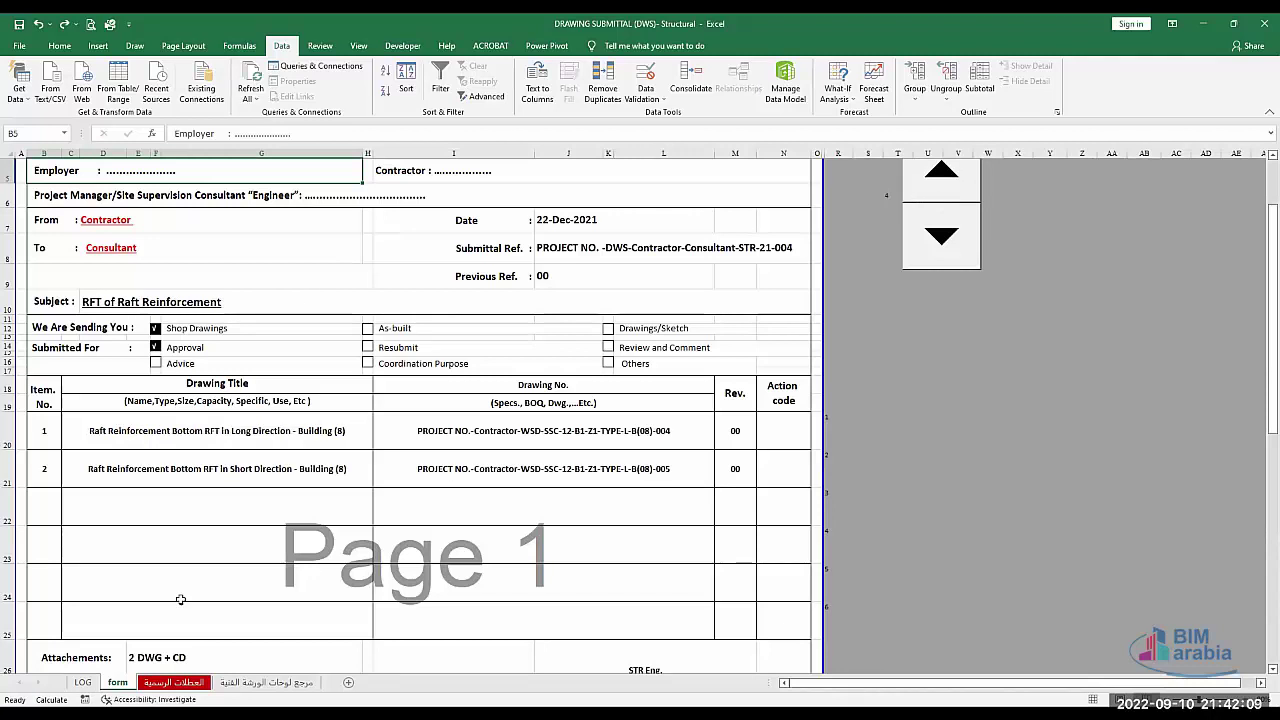
Inspect the Attachements formula in E26 for submittal 4, and review the form from the Action Code Legend back up to the Employer row.
left_click(141, 659)
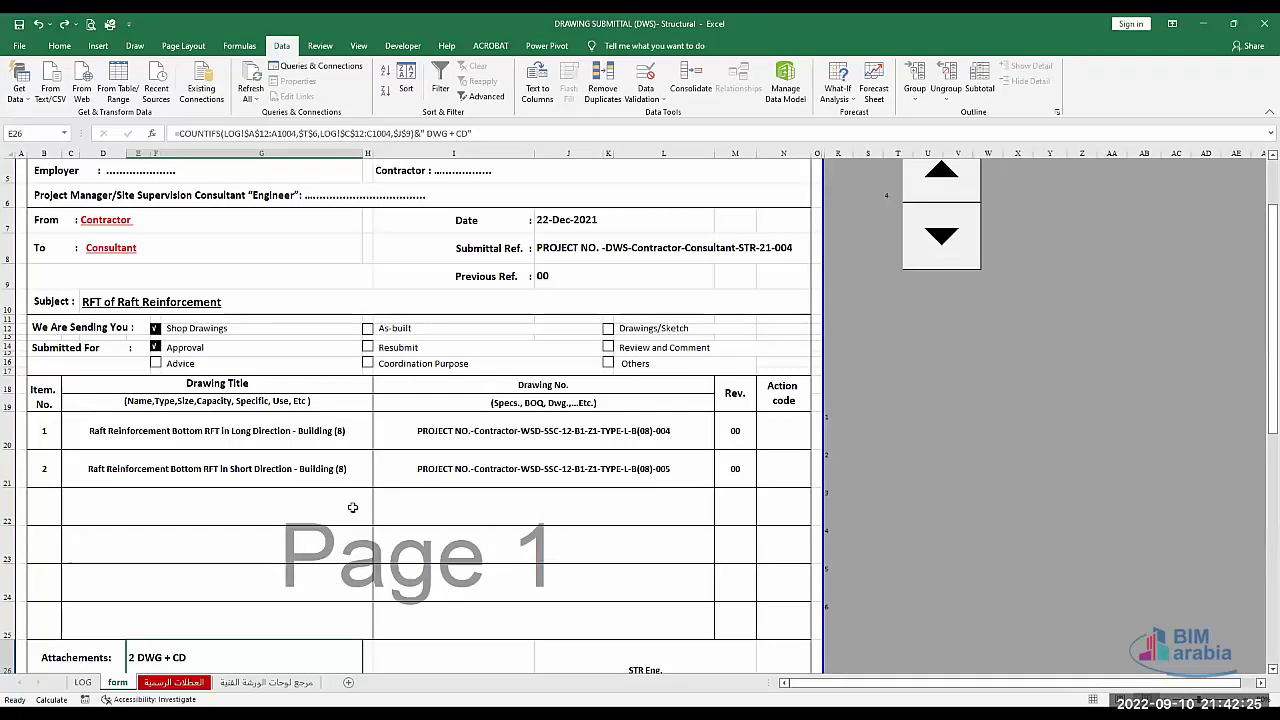
key("Down")
key("Down")
key("Down")
key("Down")
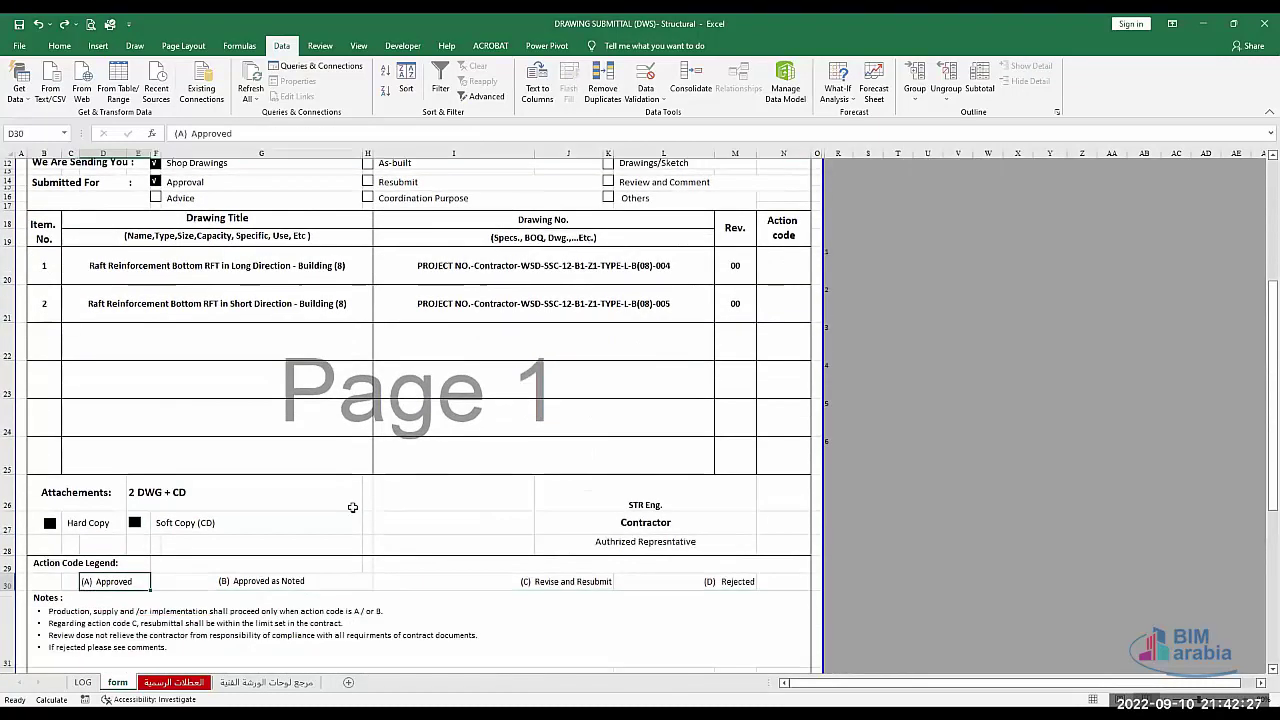
key("Up")
key("Up")
key("Up")
key("Up")
key("Up")
key("Up")
key("Up")
key("Up")
key("Up")
key("Up")
key("Up")
key("Up")
key("Up")
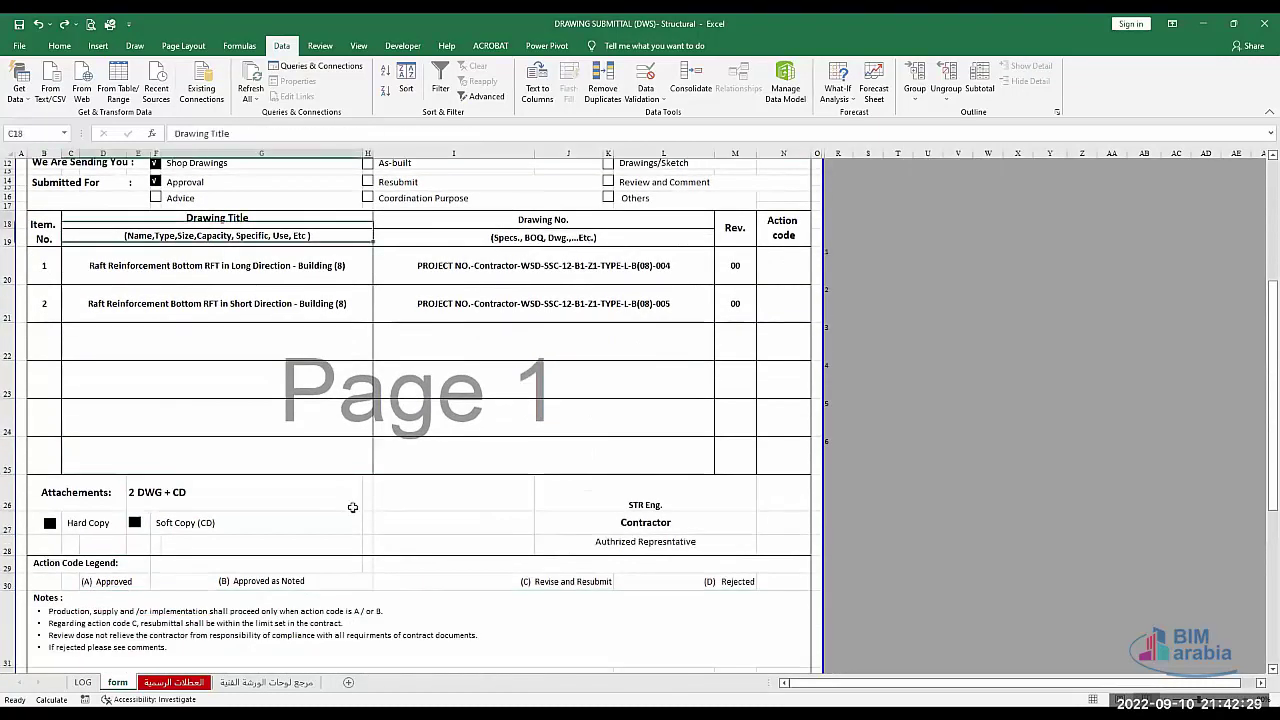
key("Up")
key("Up")
key("Up")
key("Up")
key("Up")
key("Up")
key("Up")
key("Up")
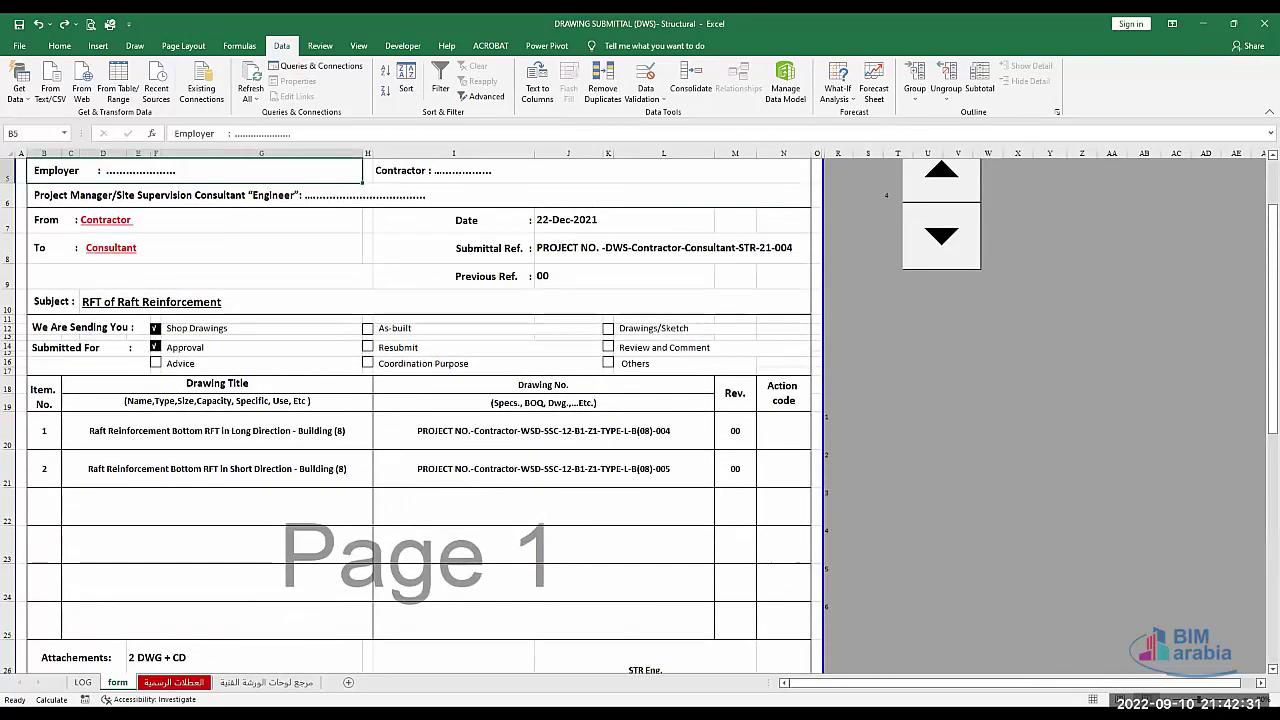
Look at the workshop drawing numbering reference sheet, and inspect the Drawing No. in I12 of the LOG sheet.
left_click(266, 684)
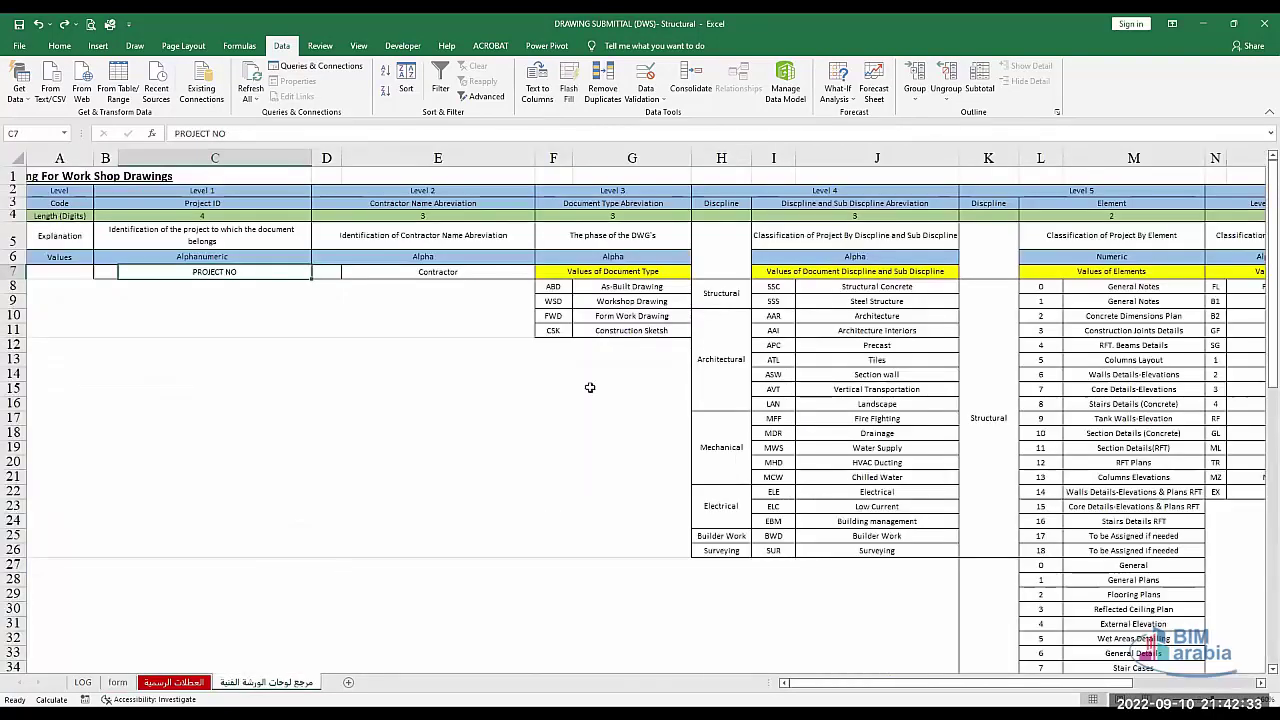
left_click(84, 682)
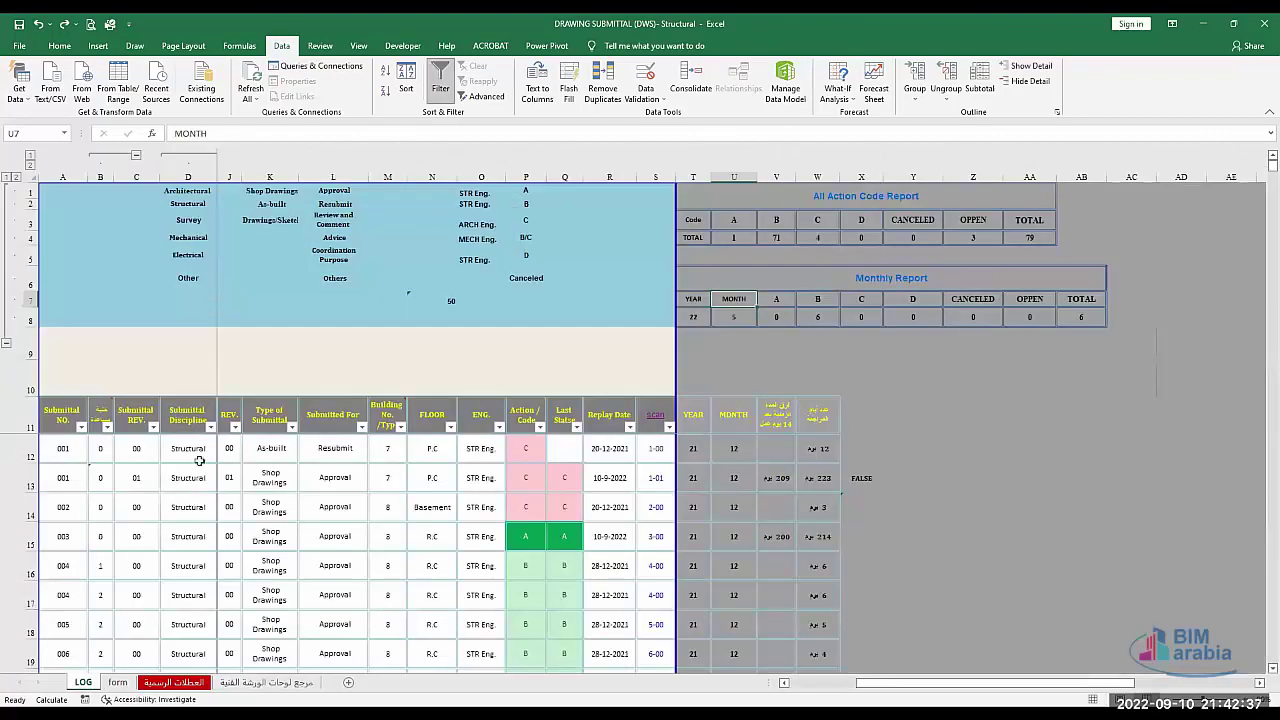
left_click(200, 458)
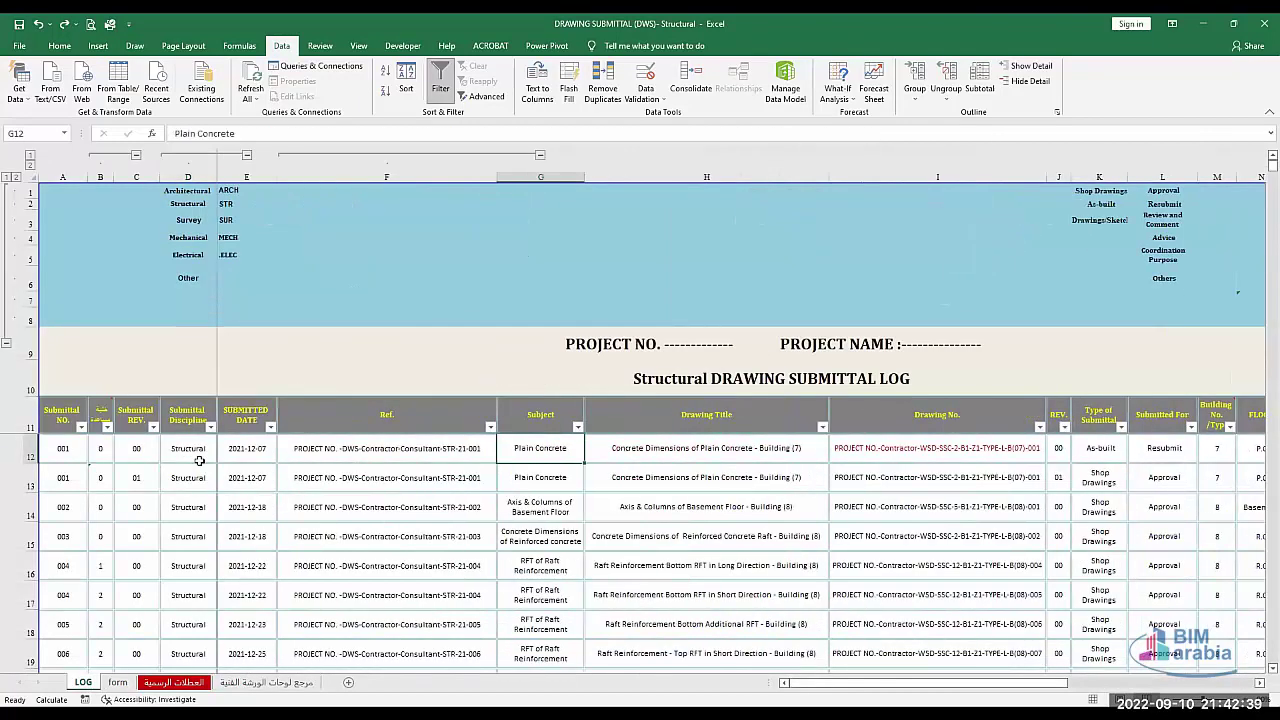
key("Right")
key("Right")
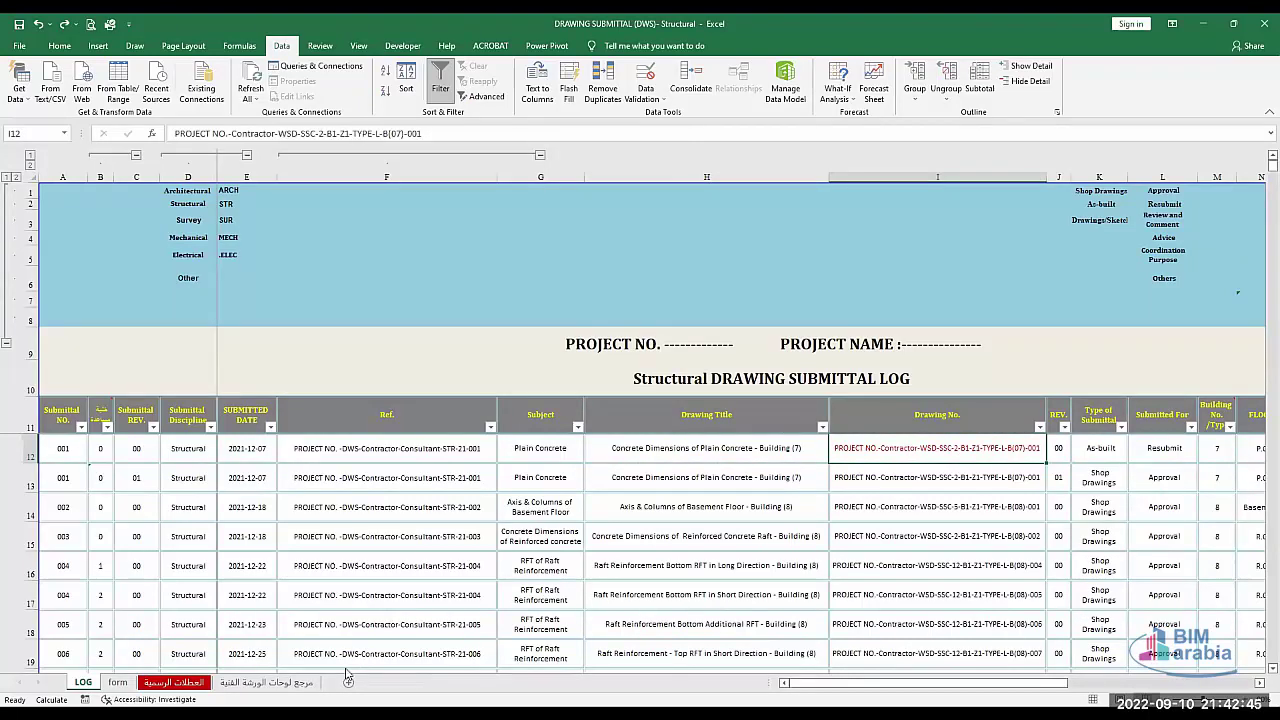
Examine the drawing numbering reference sheet, from the document type and discipline codes to the element and building level codes.
left_click(300, 683)
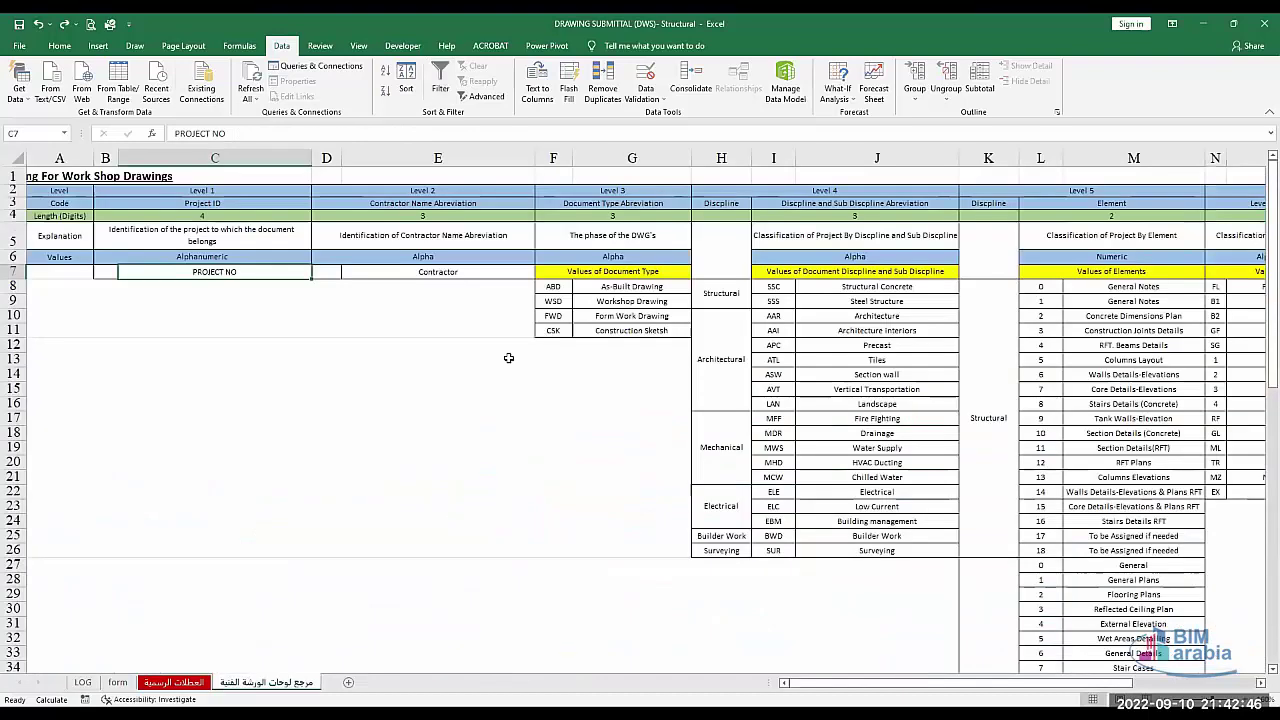
left_click(556, 320)
key("Right")
key("Right")
key("Right")
key("Right")
key("Right")
key("Right")
key("Right")
key("Right")
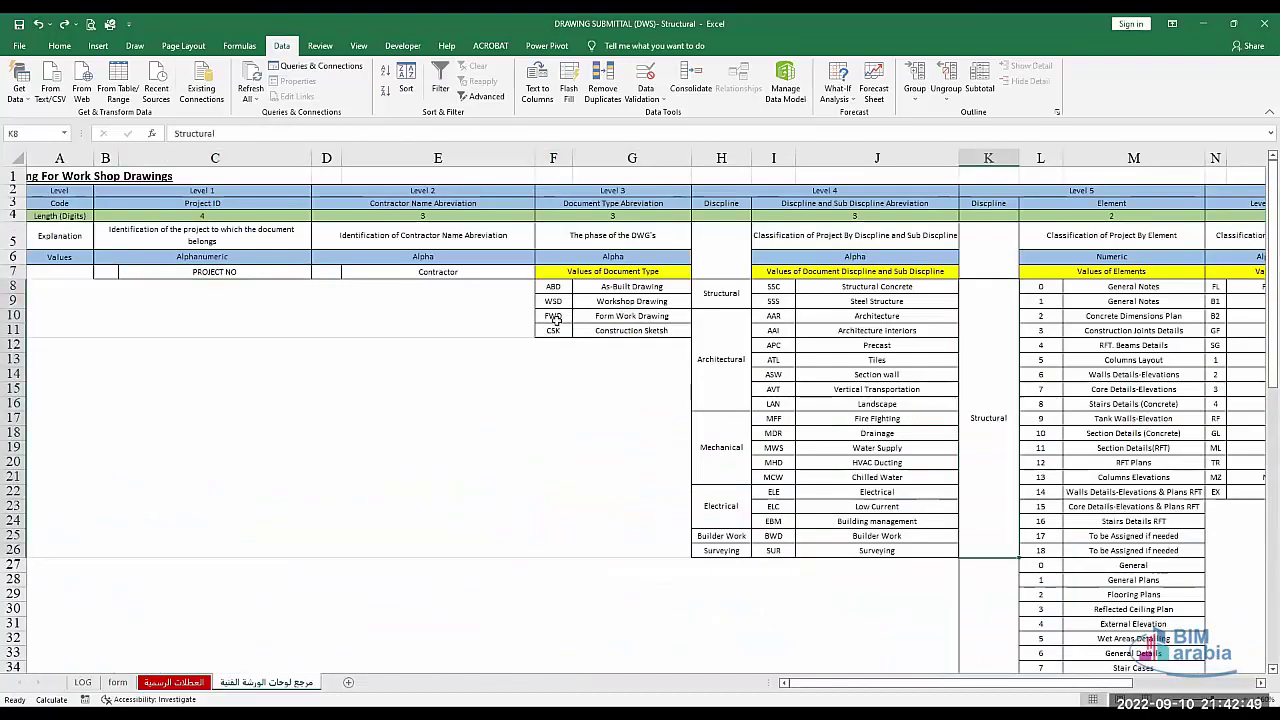
key("Right")
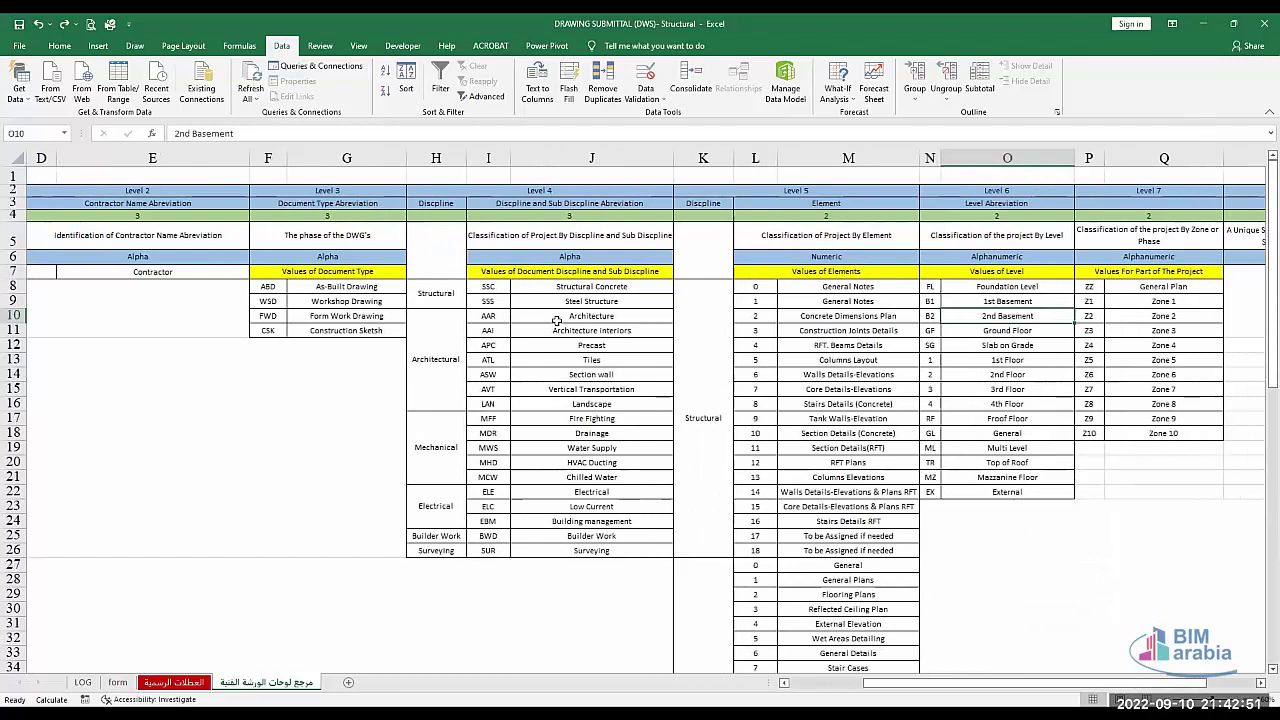
key("Up")
key("Up")
key("Up")
key("Up")
key("Up")
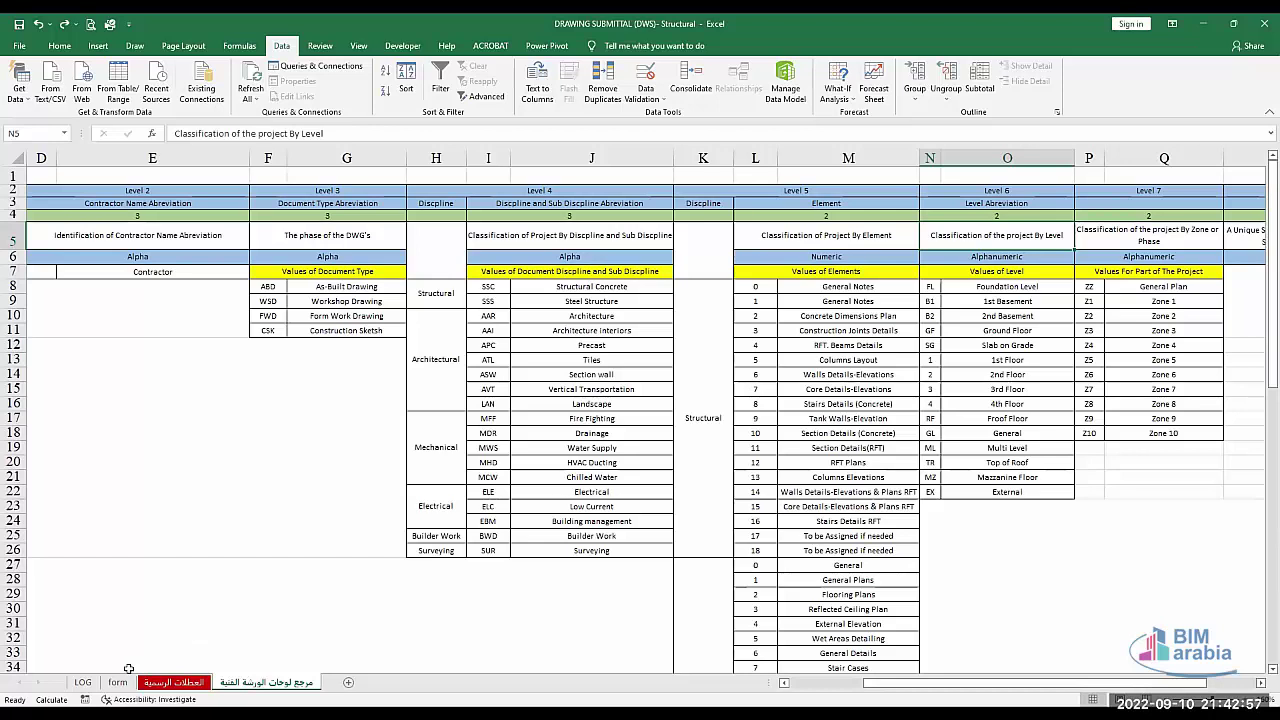
Return to the LOG sheet and review the Drawing No. in I15 and the full width of the log.
left_click(83, 682)
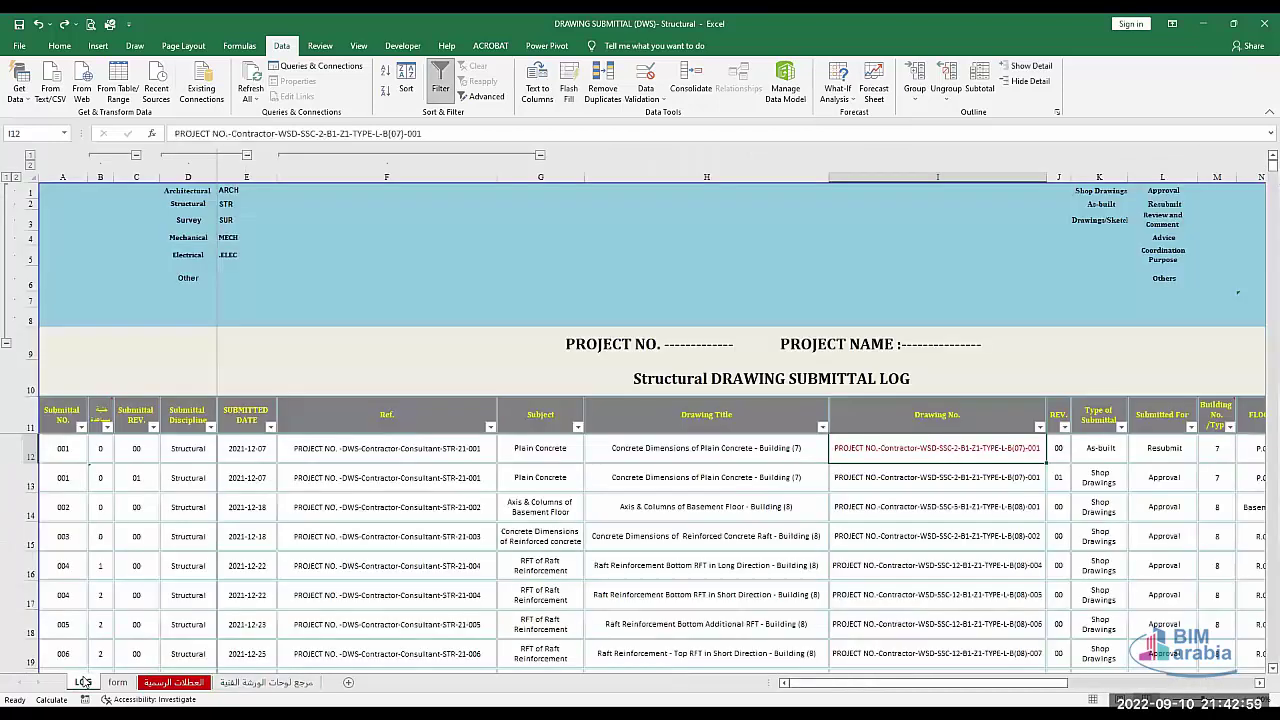
left_click(855, 544)
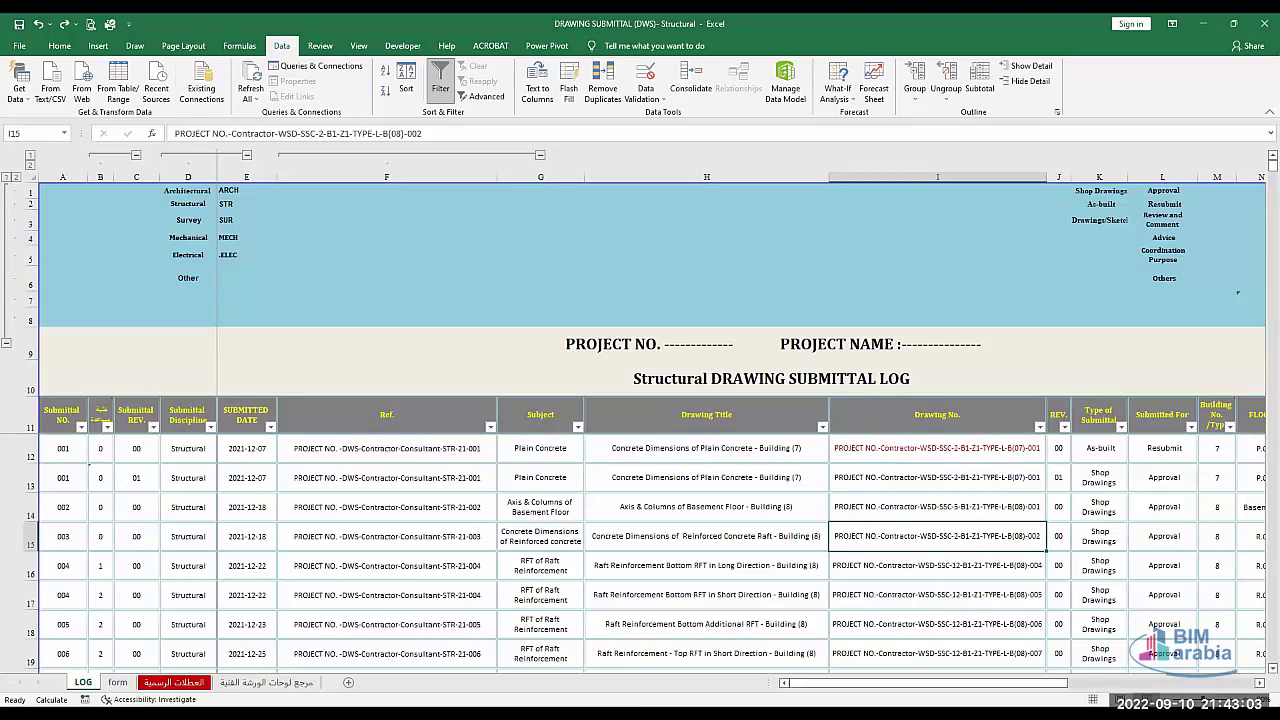
scroll(645, 420, "down", 2)
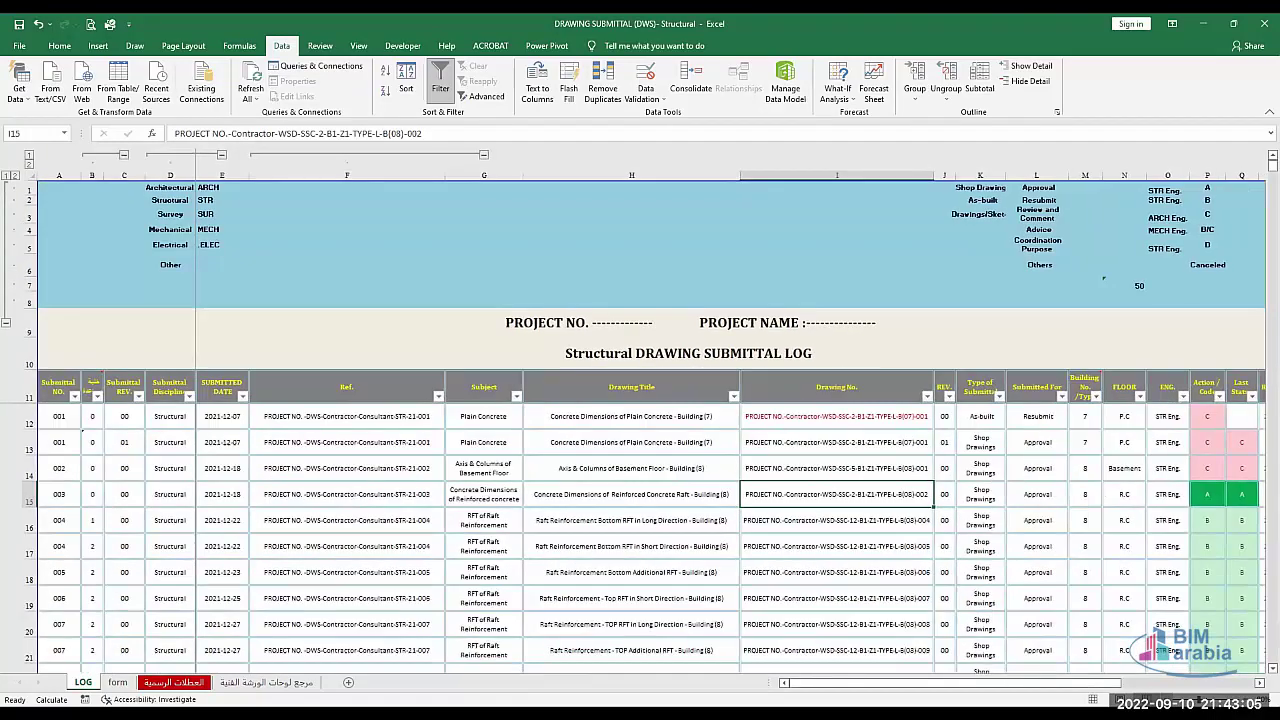
scroll(645, 420, "down", 3)
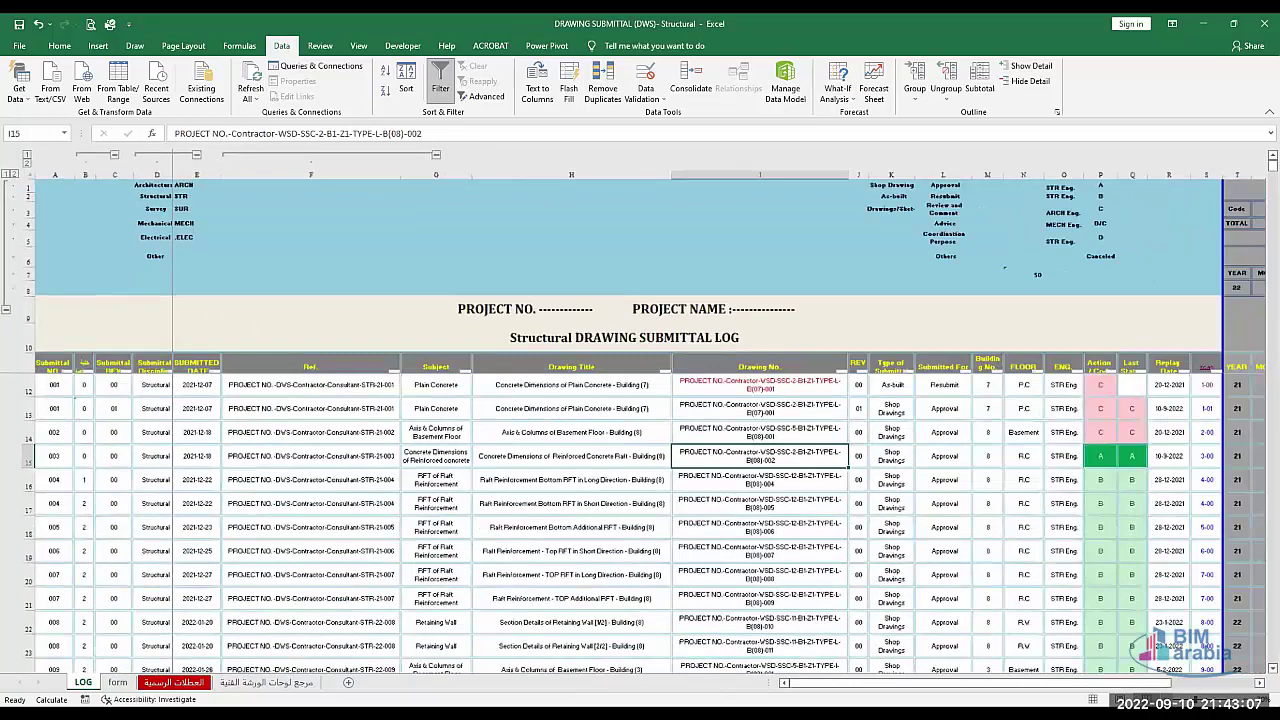
scroll(645, 420, "down", 1)
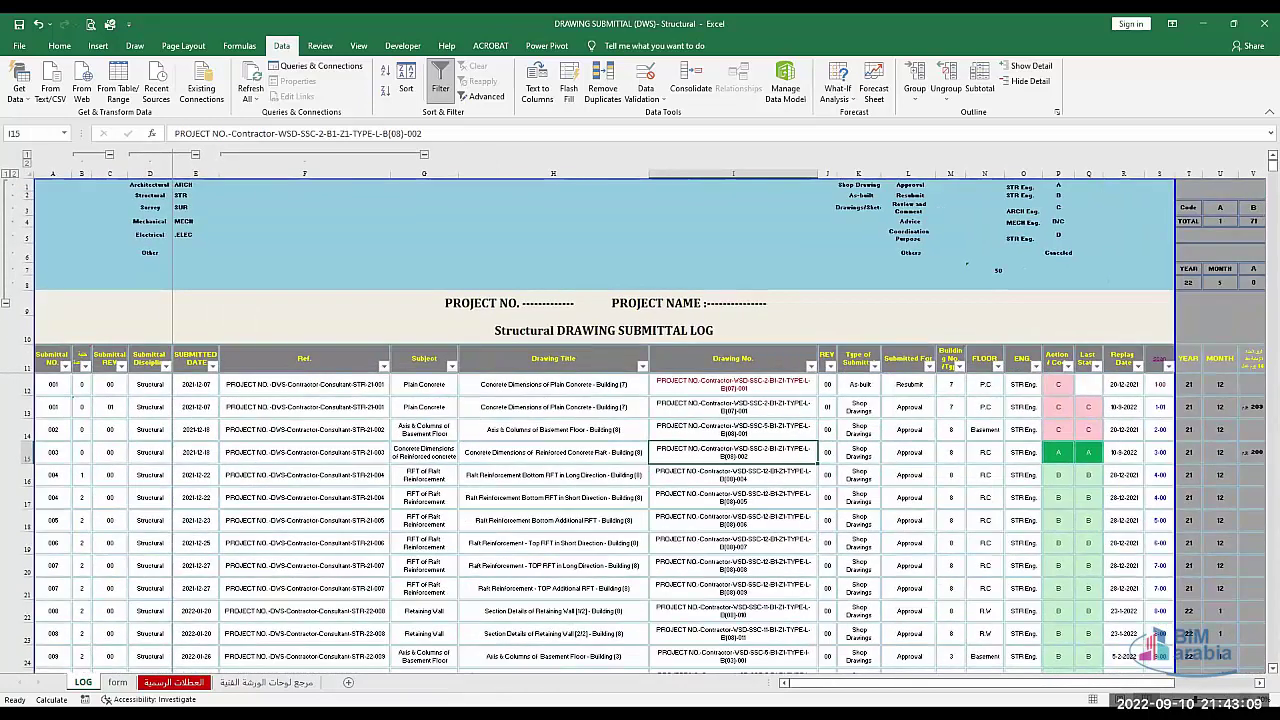
scroll(972, 498, "up", 3)
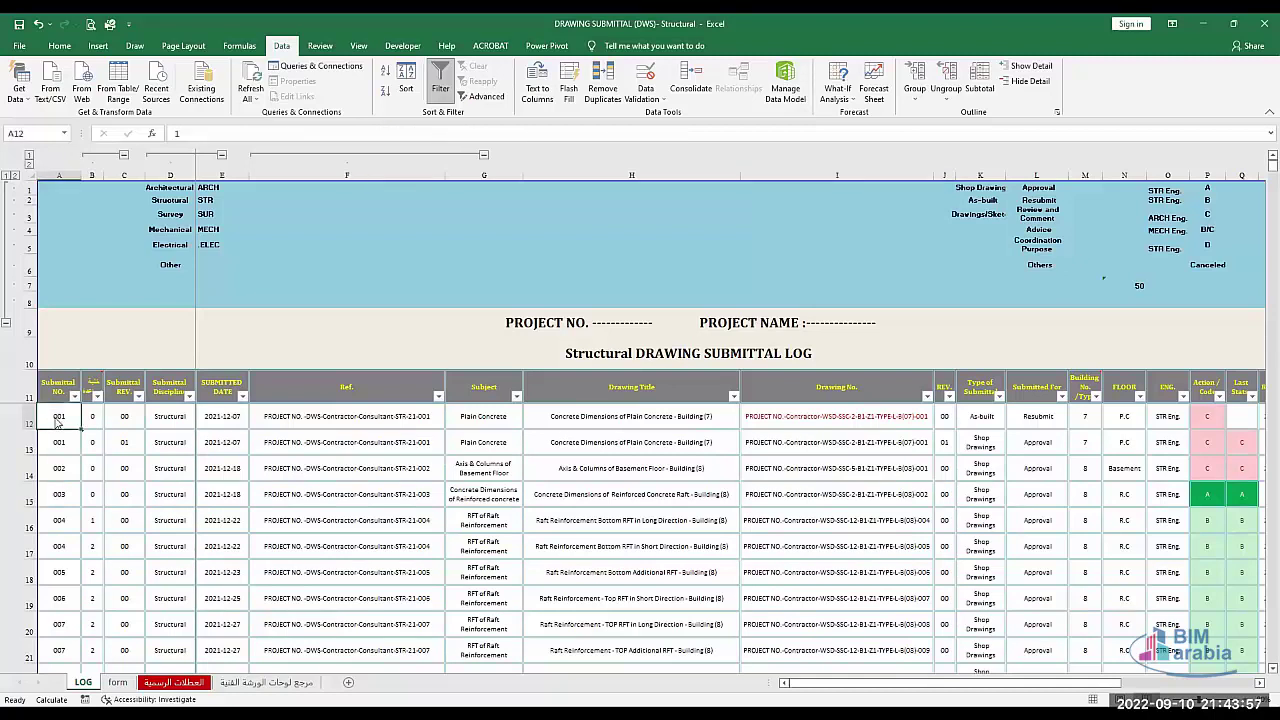
Inspect the COUNTIFS formulas in the log's helper column B and the neighbouring Submittal REV. and Submittal Discipline cells.
left_click(57, 418)
key("Right")
key("Down")
key("Down")
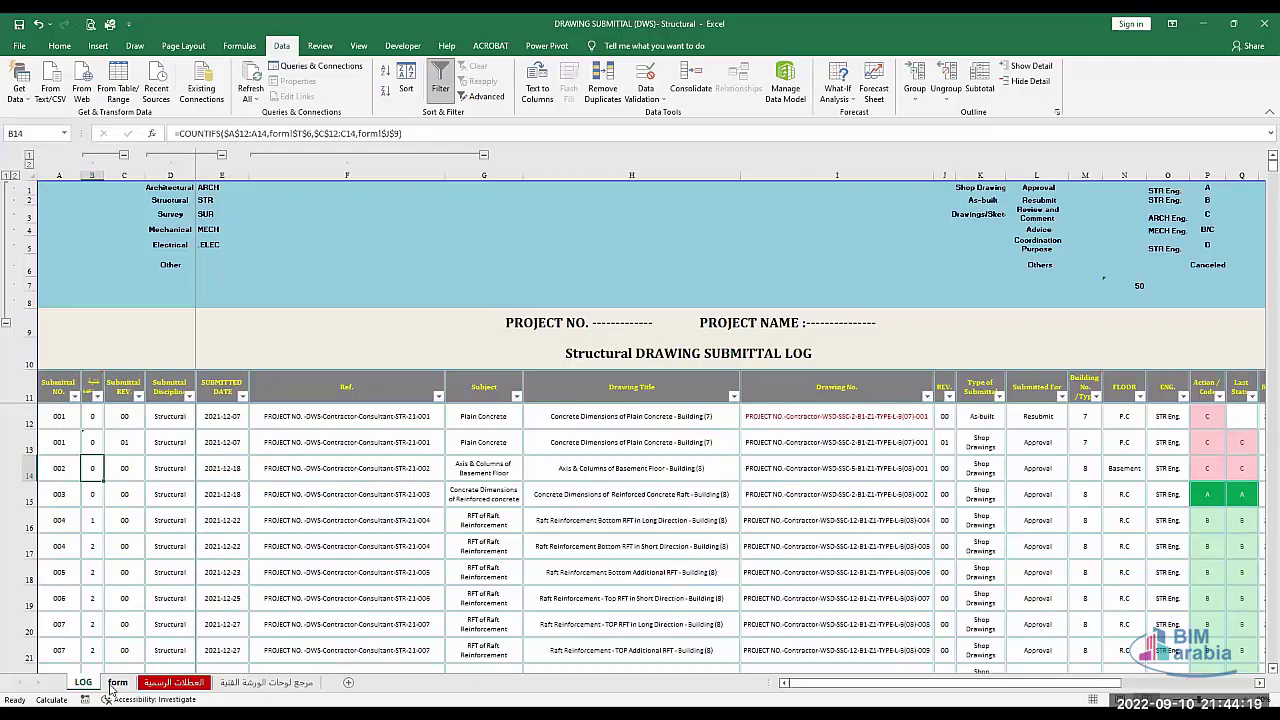
key("Up")
key("Up")
key("Up")
scroll(110, 688, "right", 2)
key("Up")
key("Right")
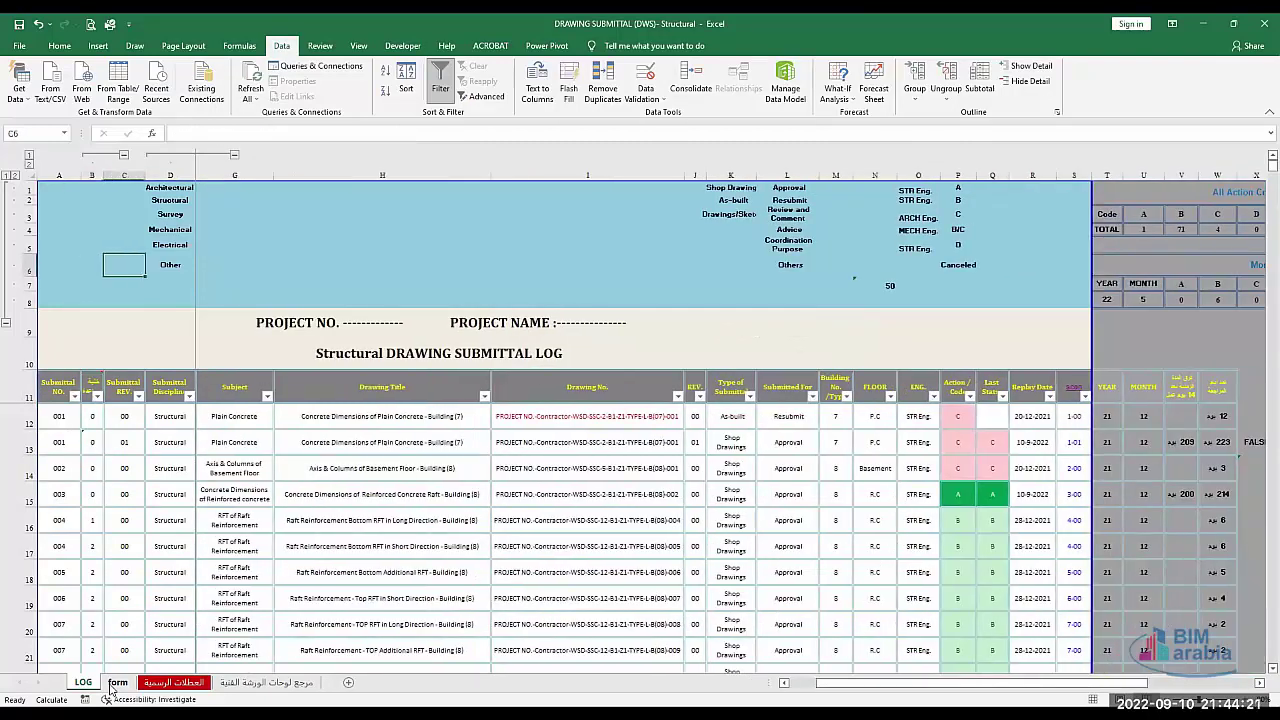
key("Right")
key("Down")
key("Down")
key("Down")
key("Down")
key("Down")
key("Down")
key("Down")
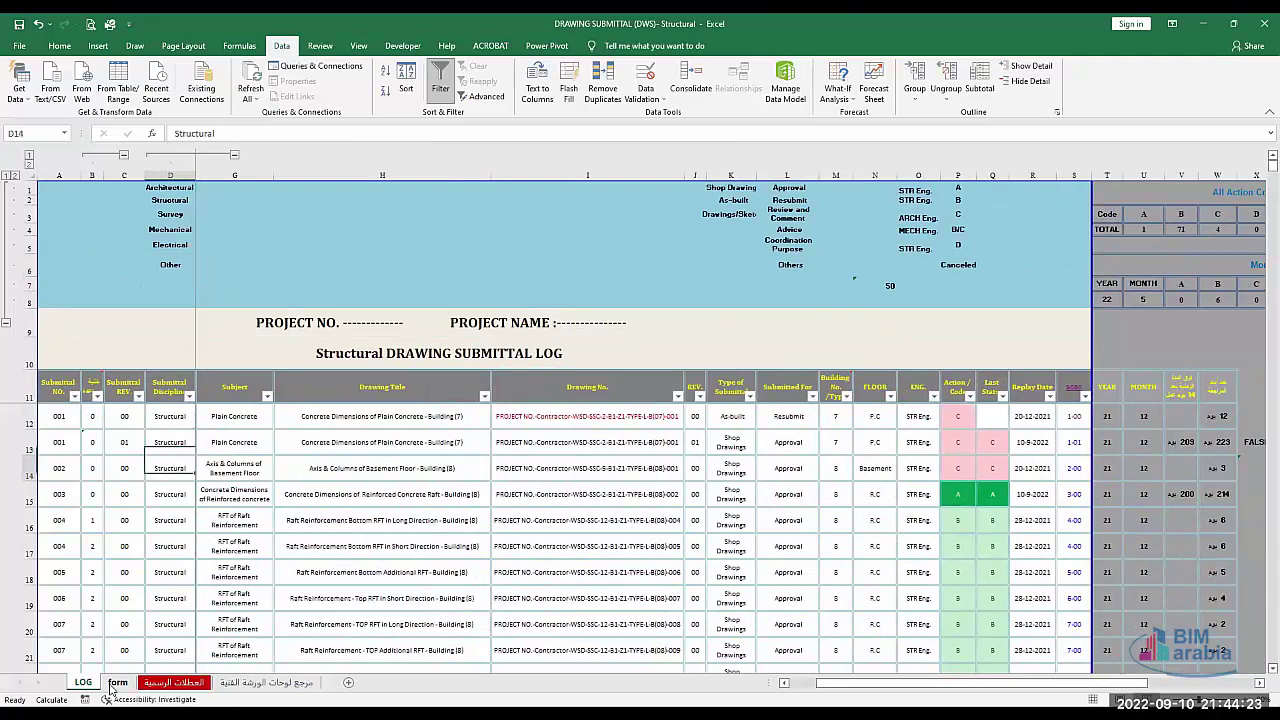
key("Up")
key("Up")
key("Left")
key("Left")
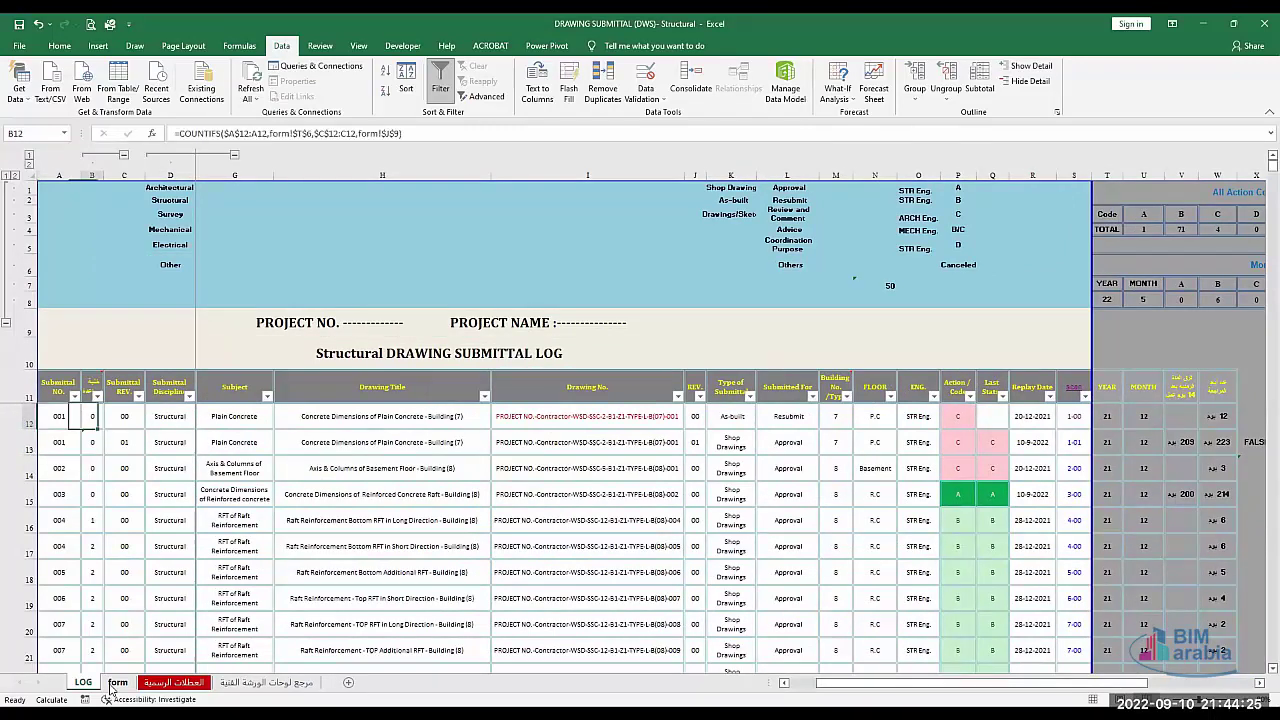
Check the Type of Submittal entries in K12 and K13 of the log.
key("Right")
key("Right")
key("Right")
key("Right")
key("Right")
key("Right")
key("Right")
key("Right")
key("Right")
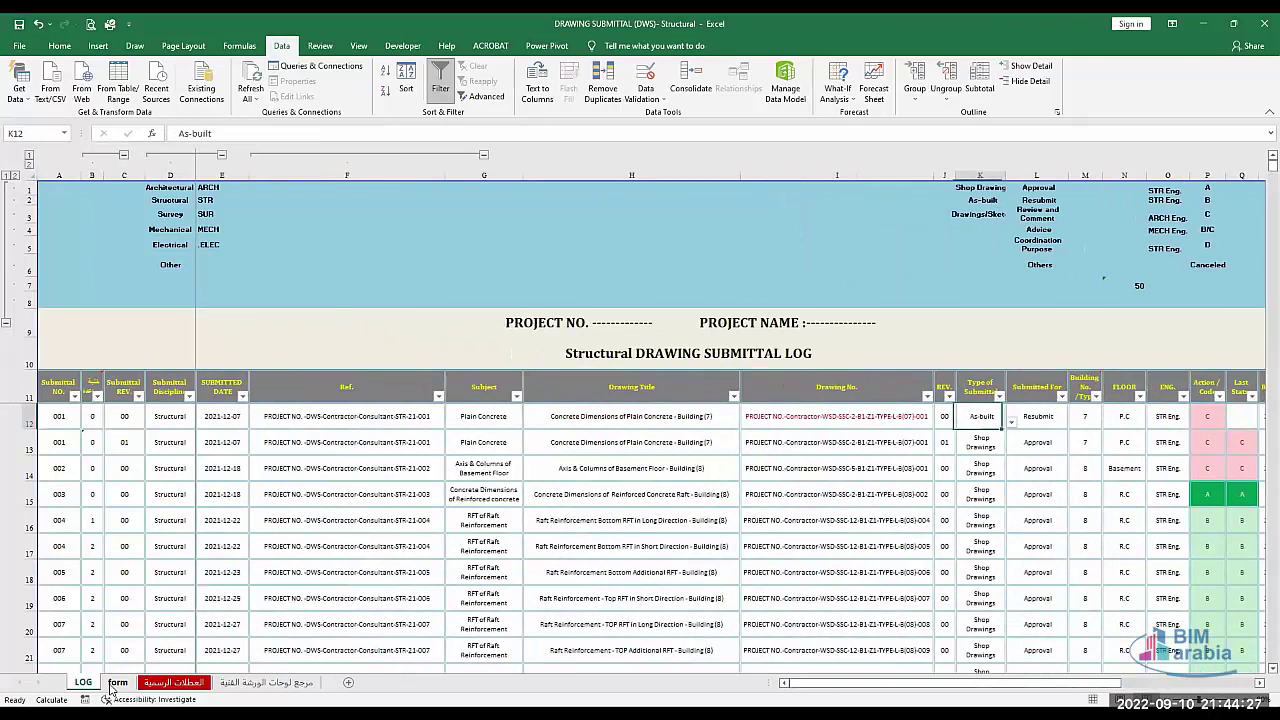
key("Down")
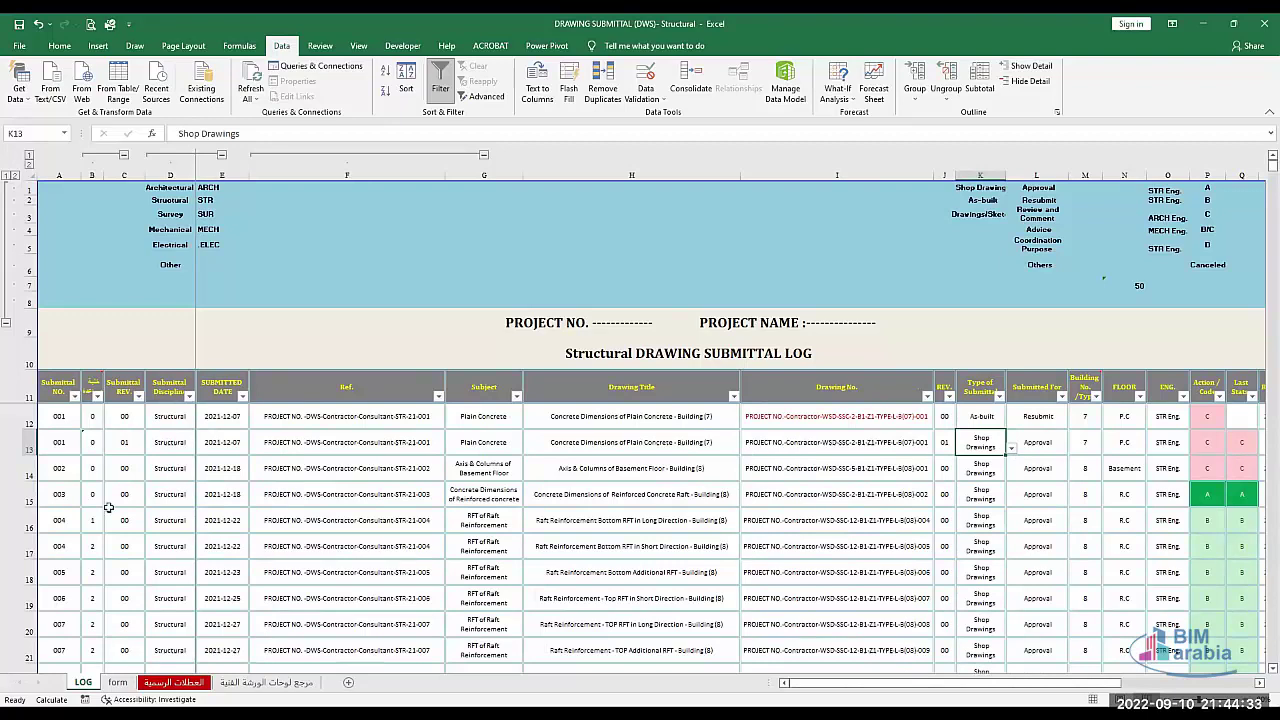
Insert a new row 14 in the log and fill it with the submittal 001 record as revision 02.
left_click(19, 466)
key("ctrl+shift+equal")
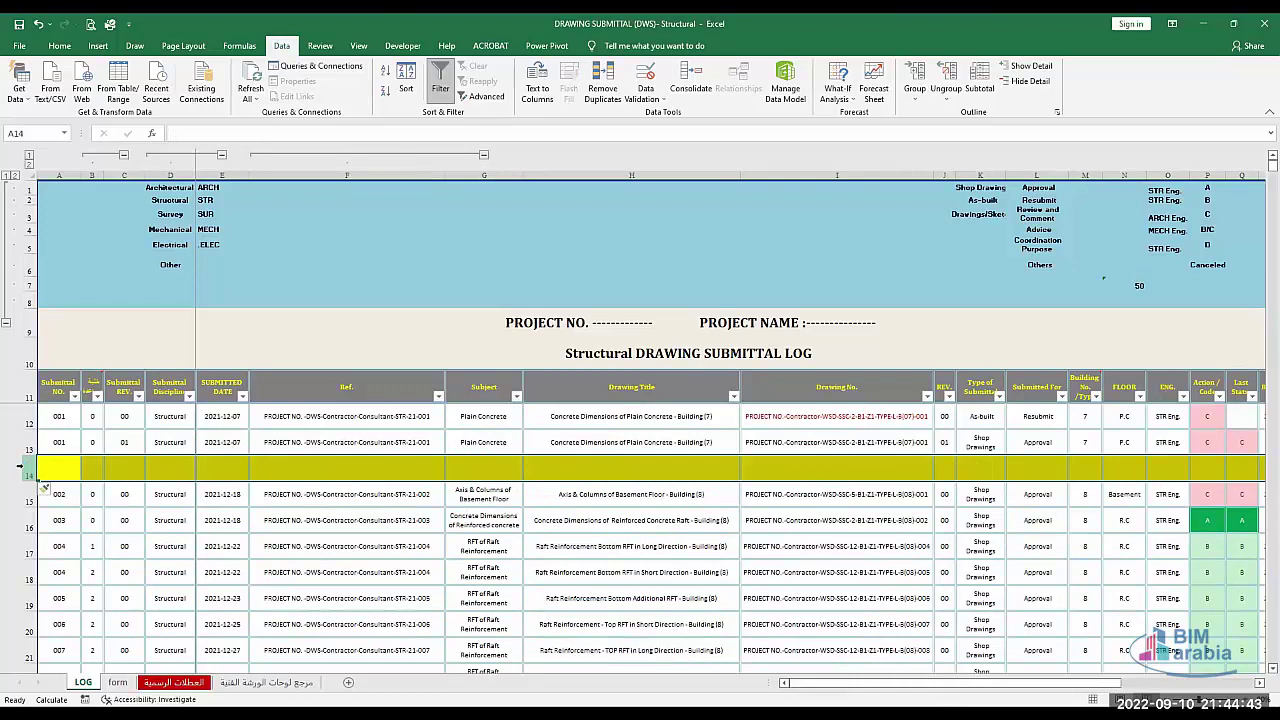
key("ctrl+v")
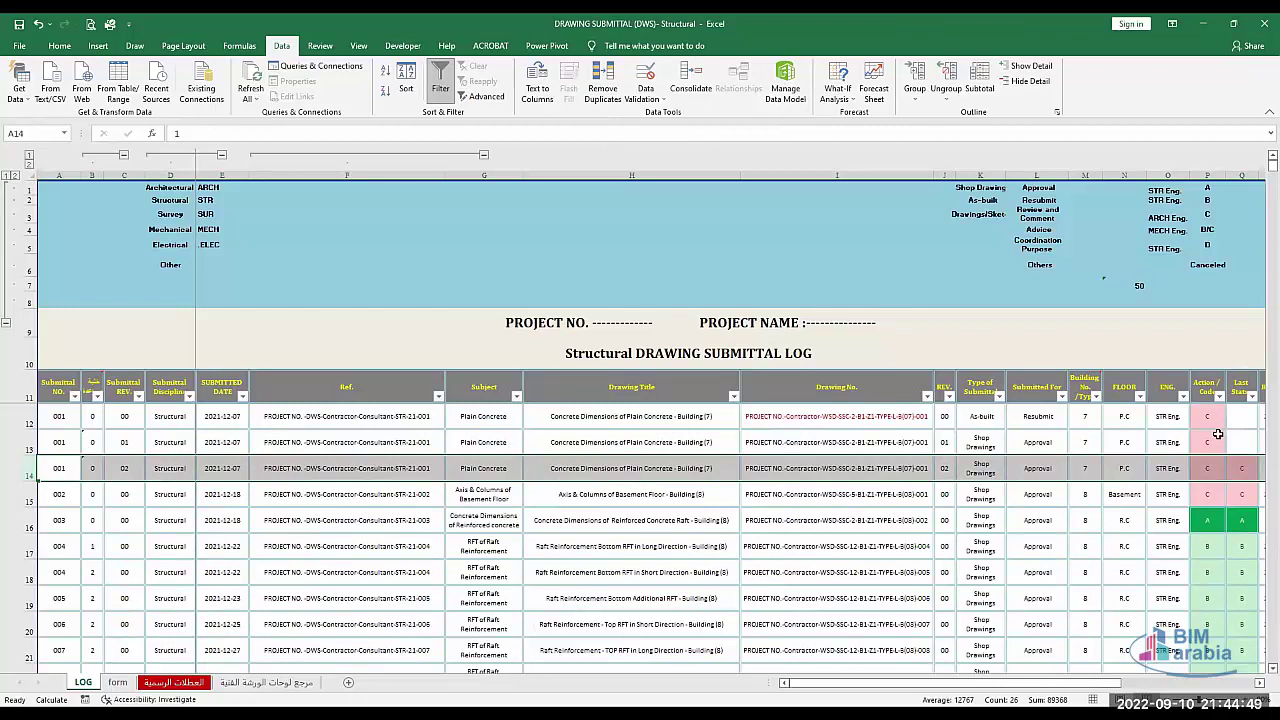
Clear the Action / Code in P14 and the SUBMITTED DATE in E14 of the new revision row.
left_click(1206, 469)
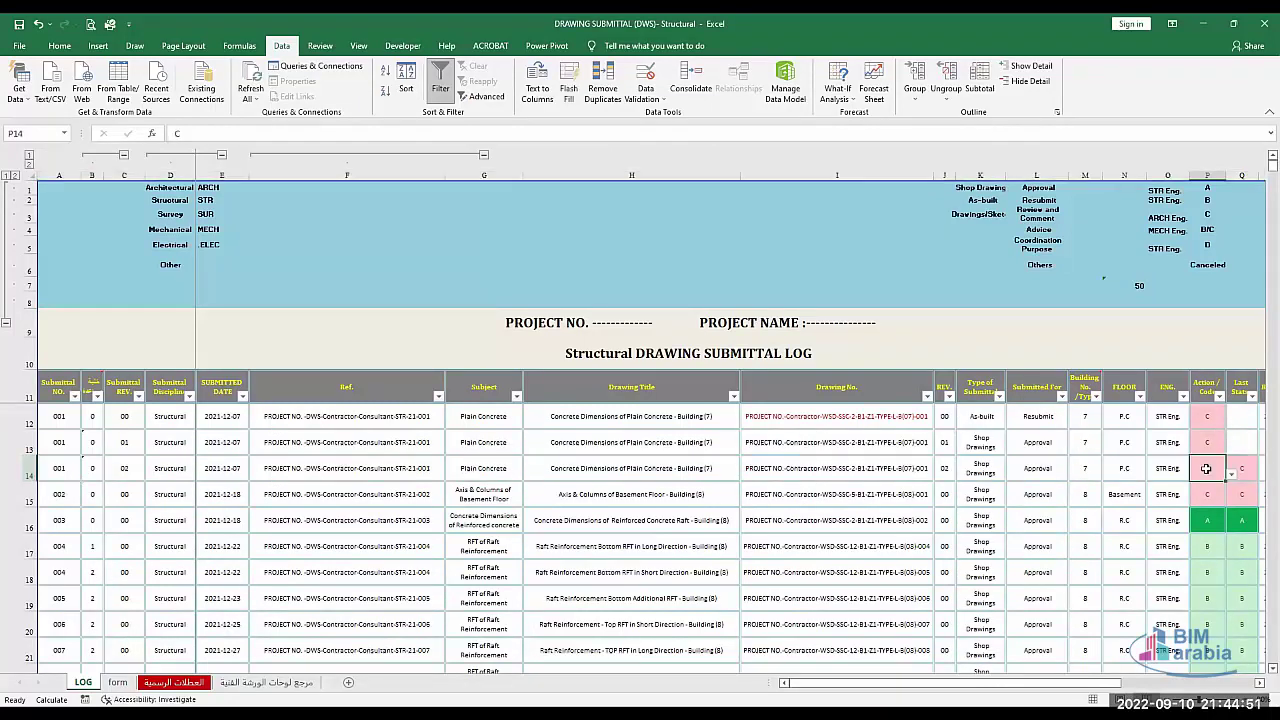
key("Delete")
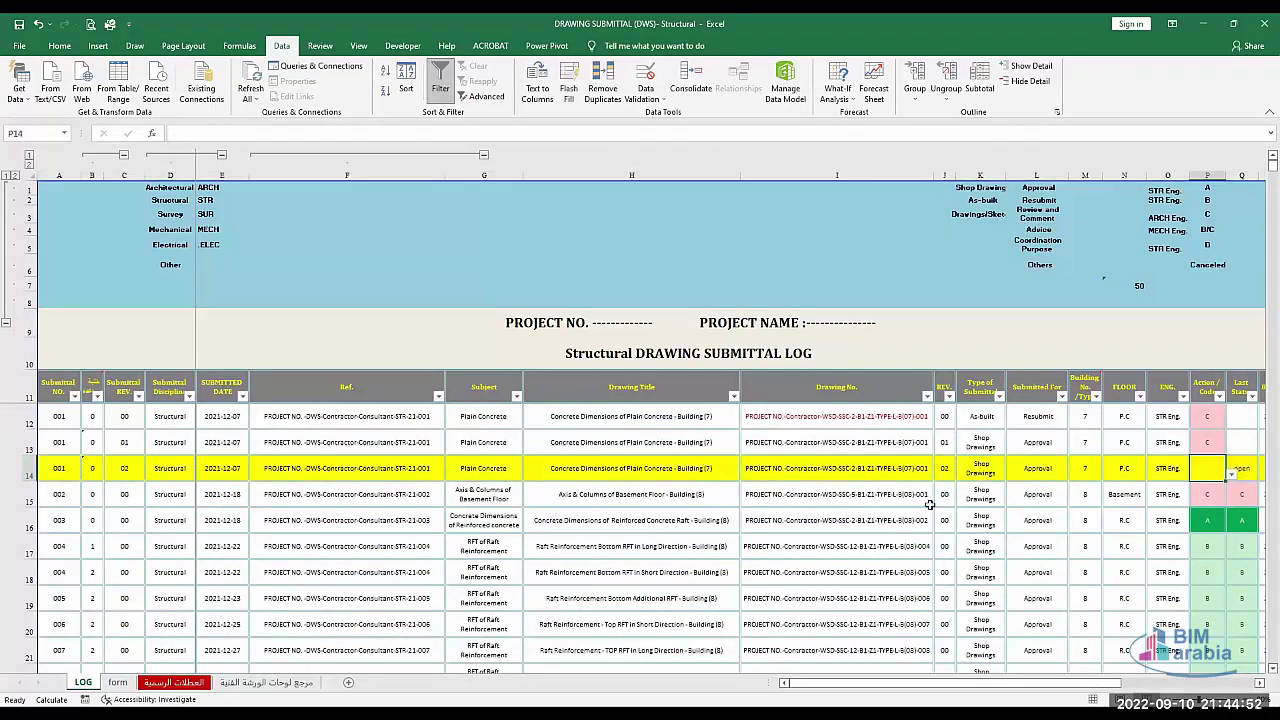
left_click(224, 470)
key("Delete")
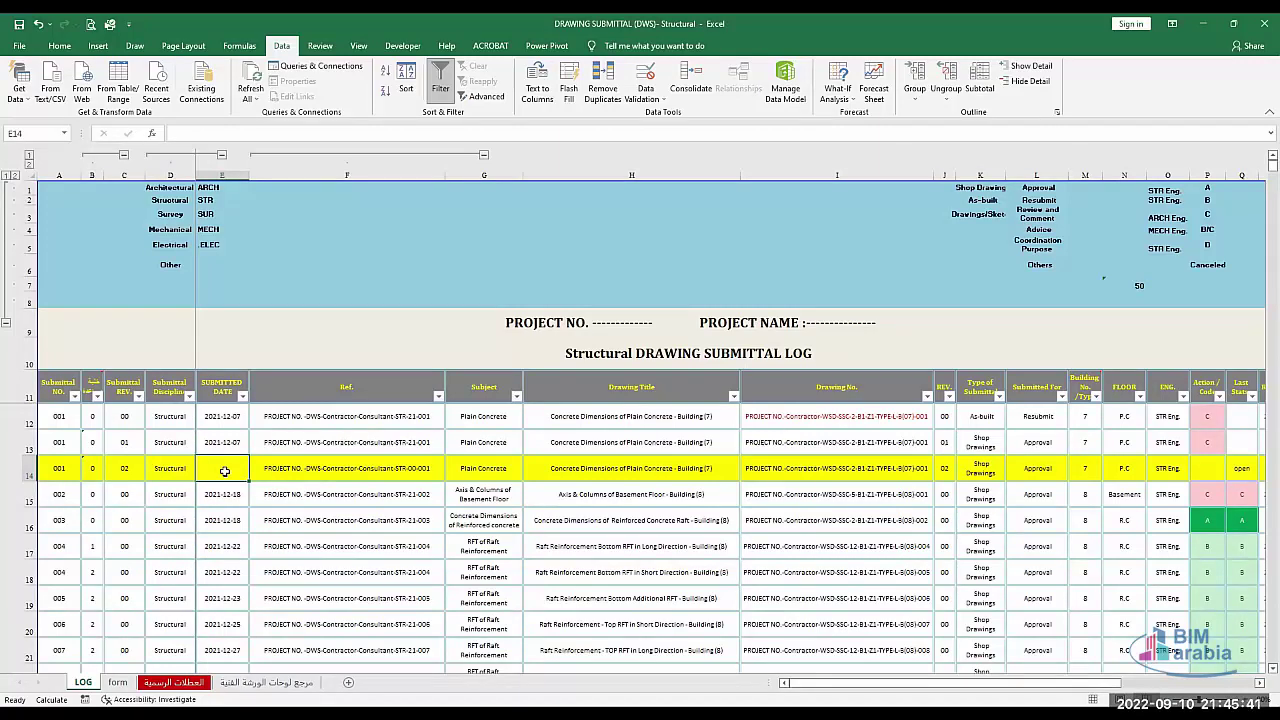
key("Left")
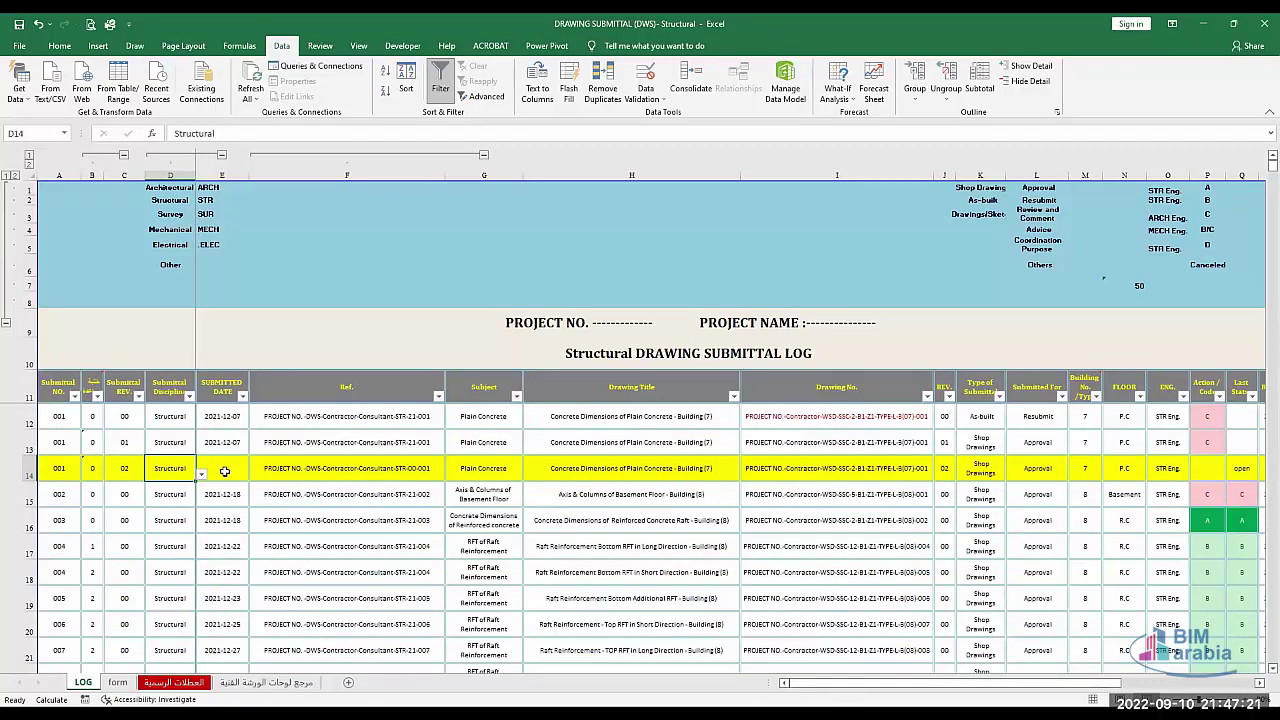
Browse the form sheet forward from submittal 004 to submittal 011 and check its Previous Ref. formula in J9.
left_click(118, 684)
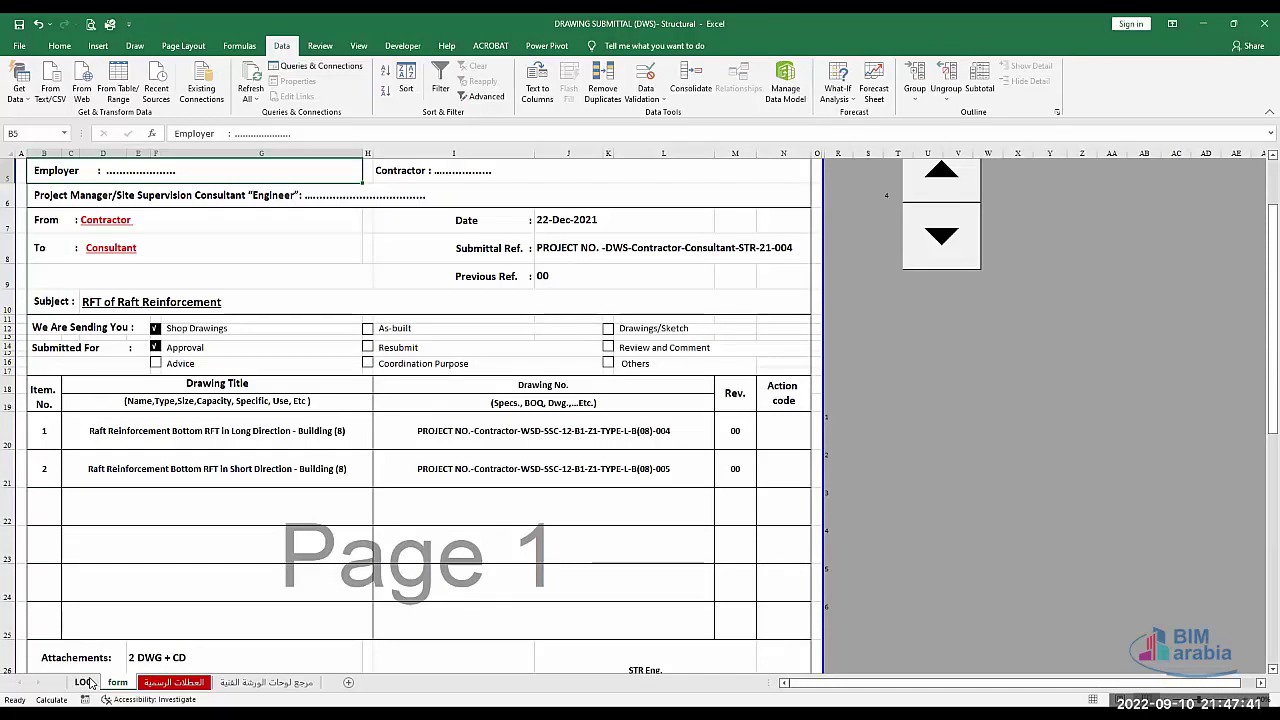
left_click(940, 188)
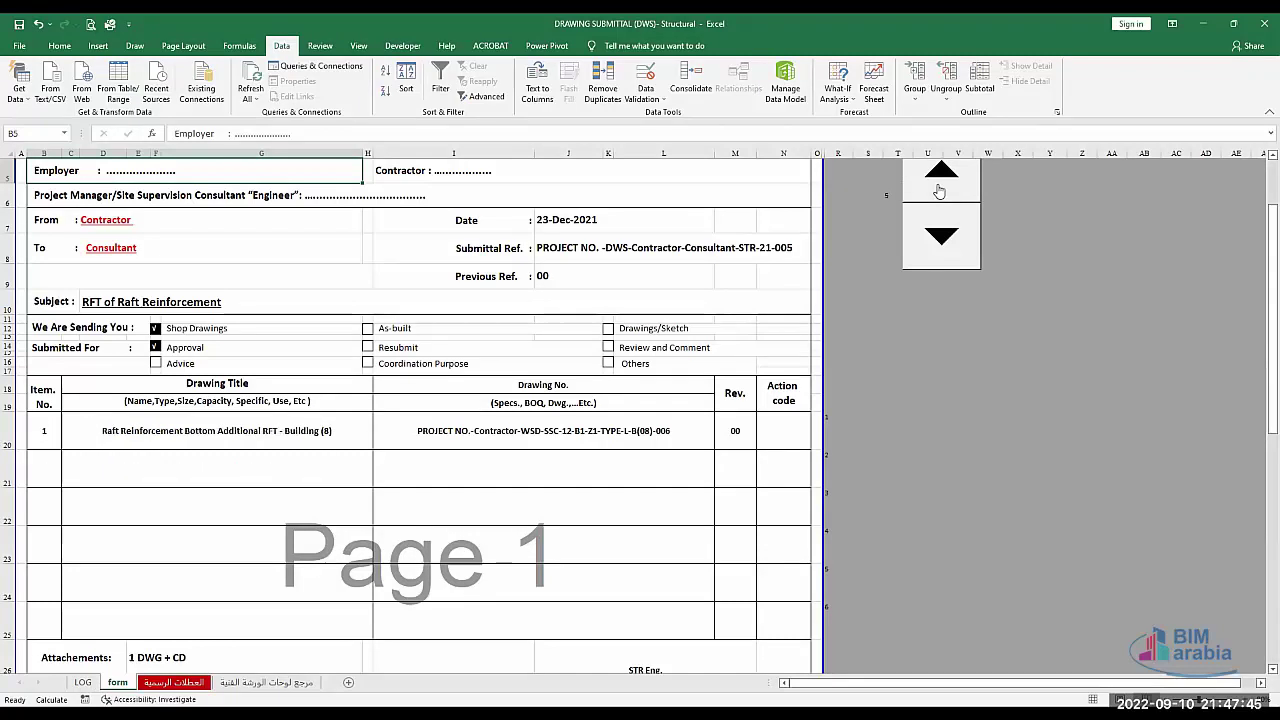
left_click(940, 188)
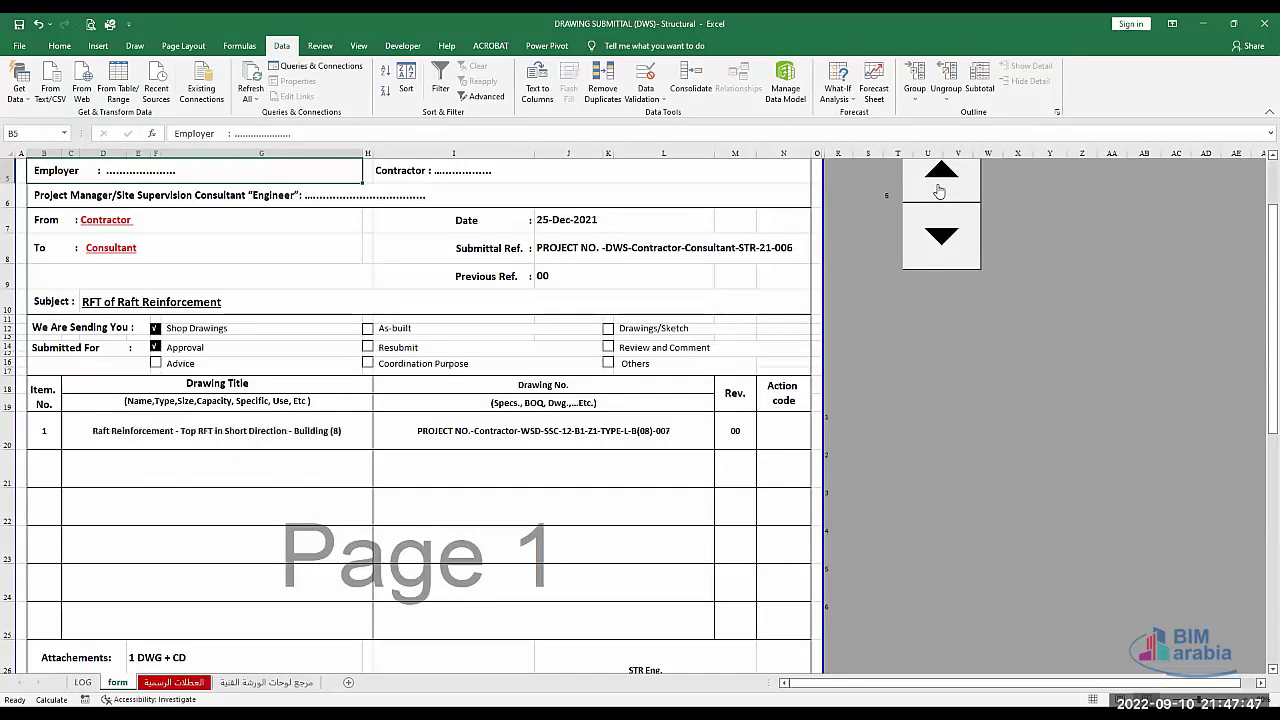
left_click(940, 188)
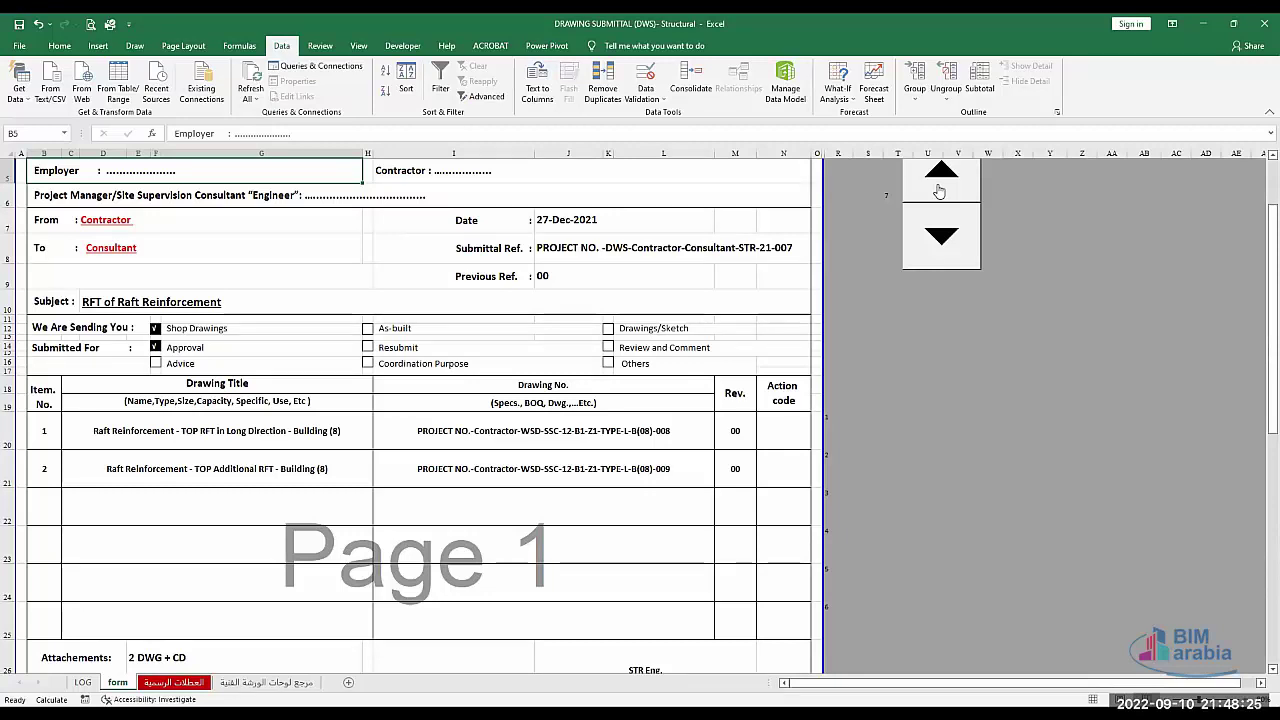
left_click(939, 188)
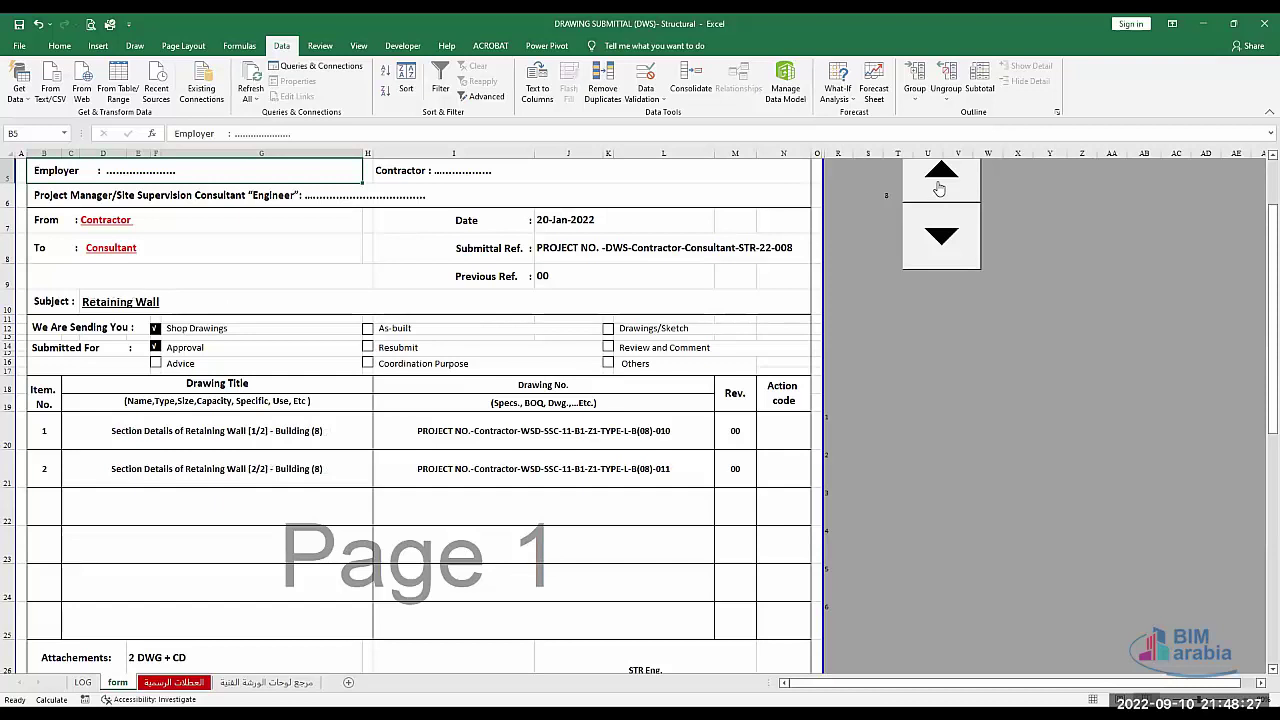
left_click(939, 188)
left_click(941, 186)
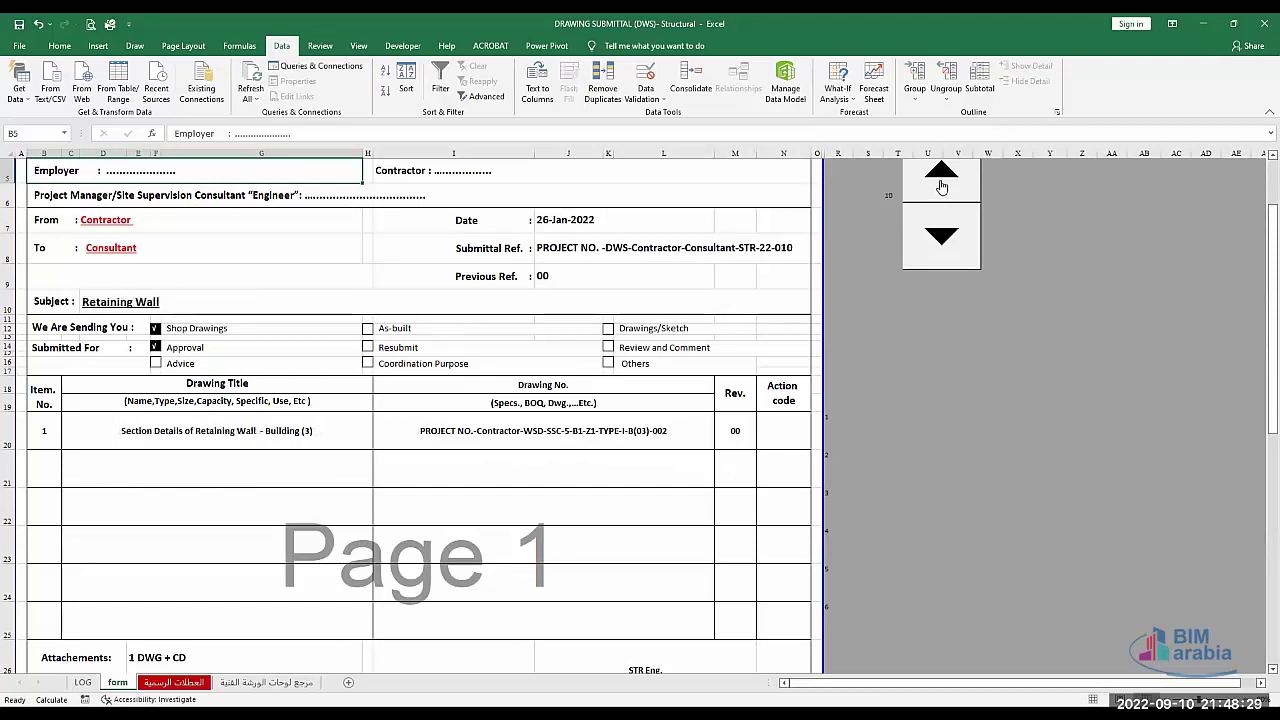
left_click(941, 186)
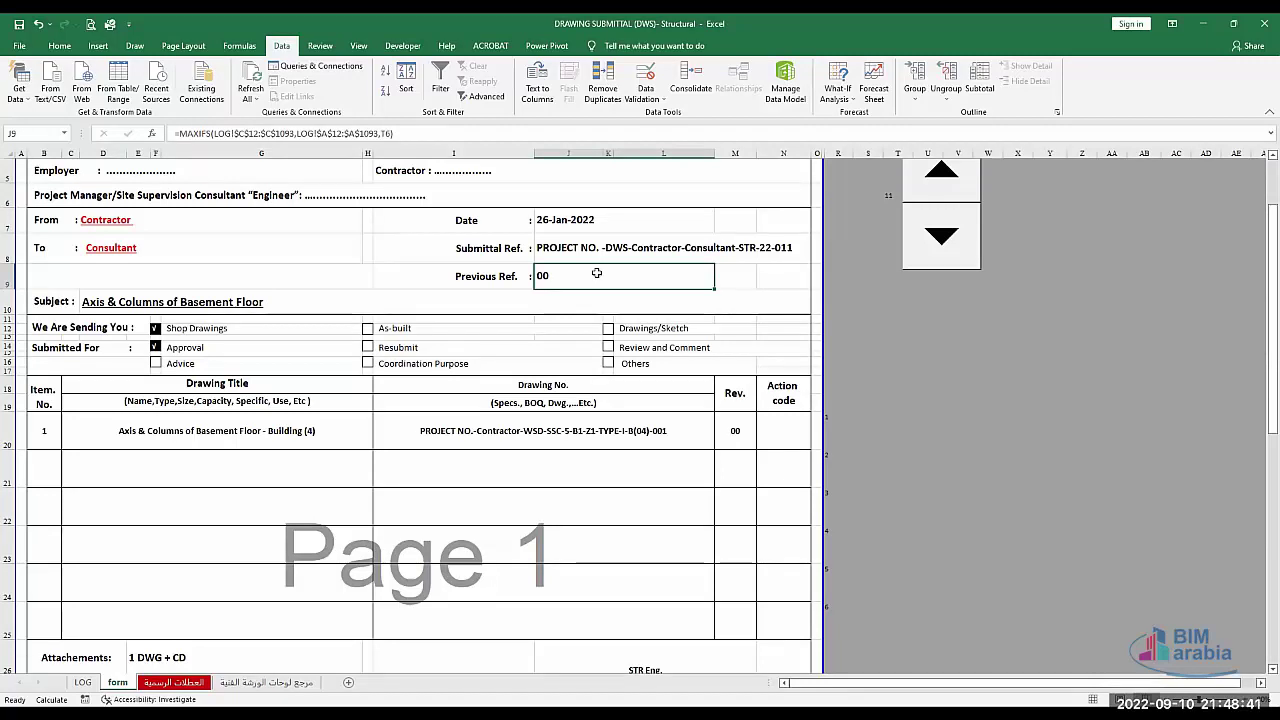
Bring the form back to submittal 001 to show its latest revision.
double_click(953, 238)
double_click(955, 240)
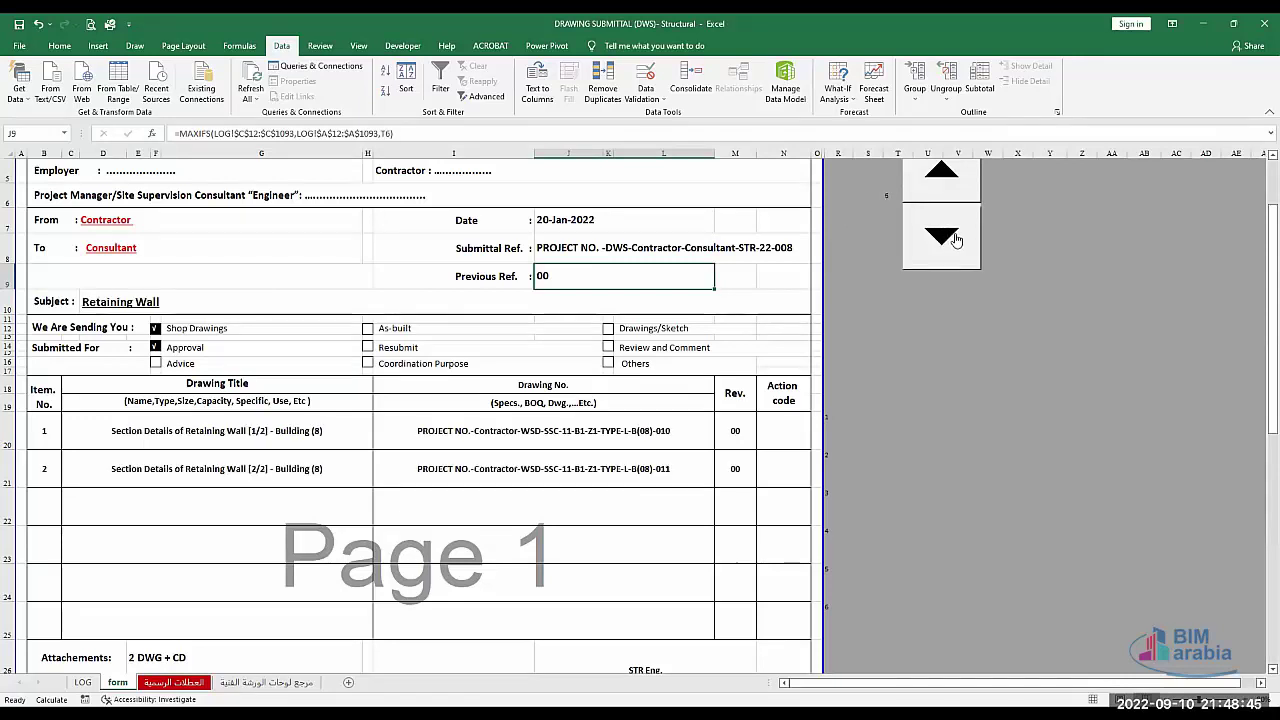
double_click(955, 238)
double_click(955, 238)
left_click(955, 238)
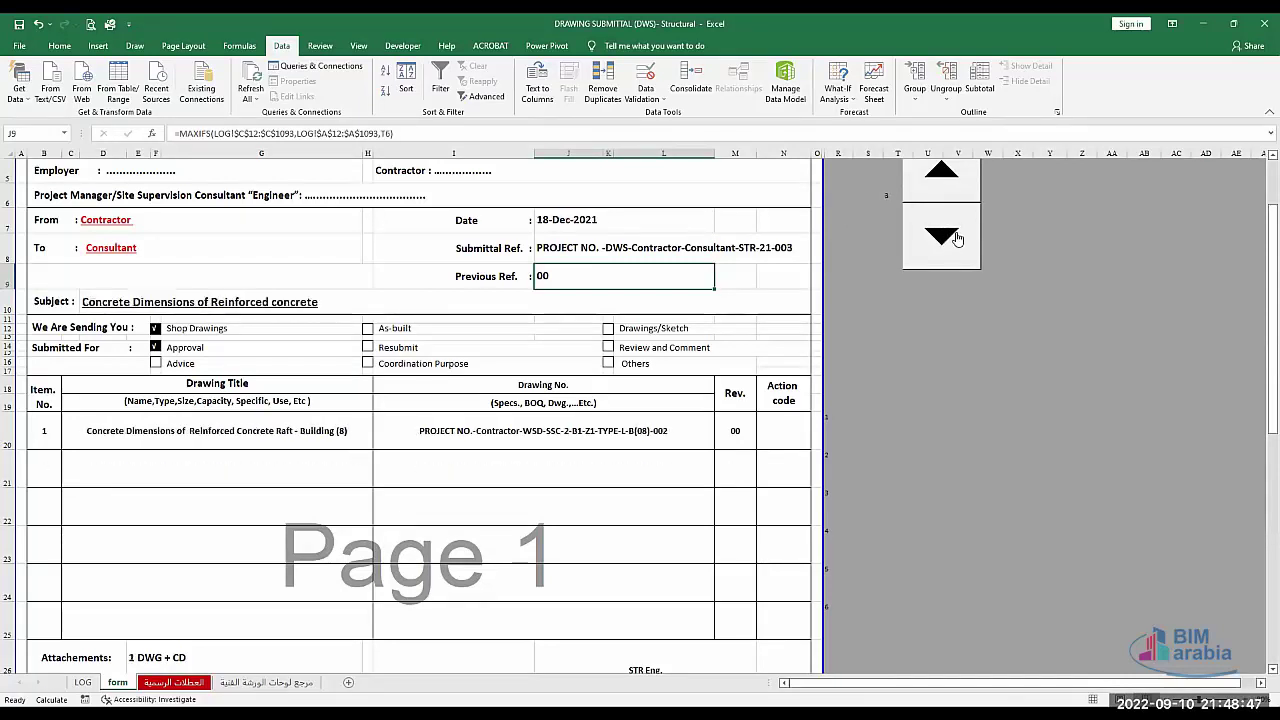
left_click(955, 238)
left_click(955, 238)
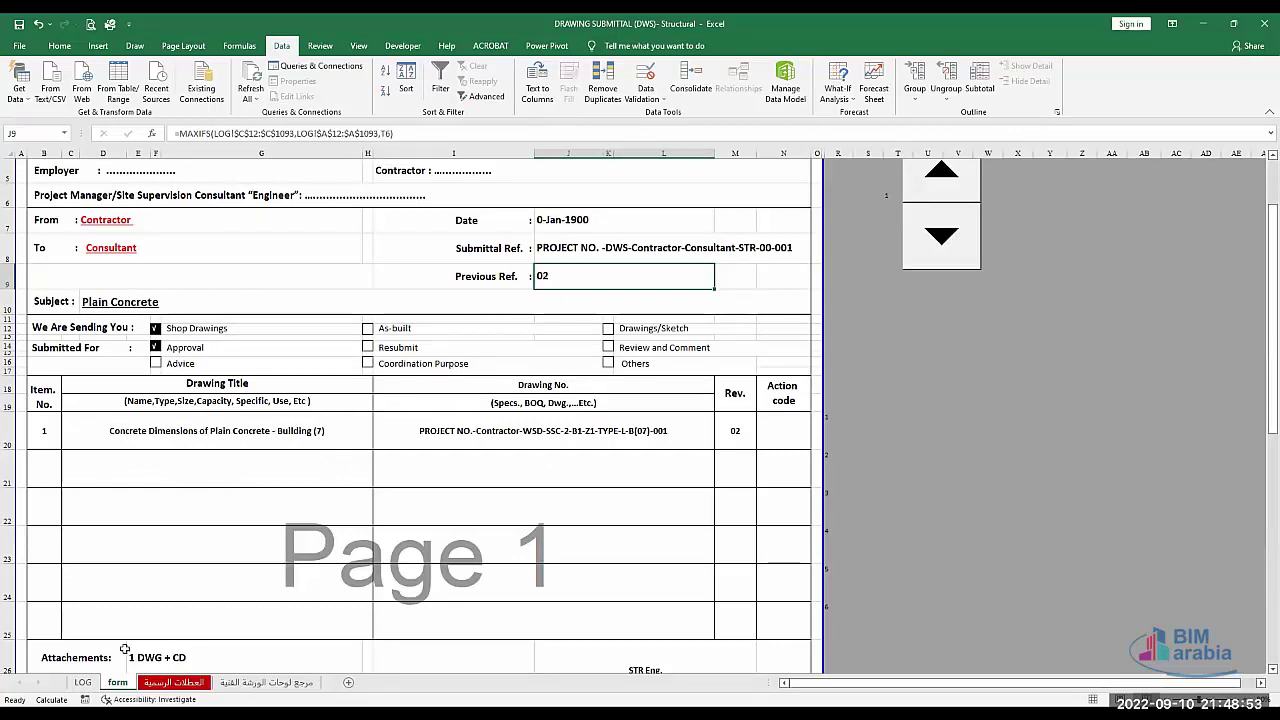
Review the new revision row 14 in the log, from Submittal REV. across to the Replay Date.
left_click(84, 681)
left_click(124, 468)
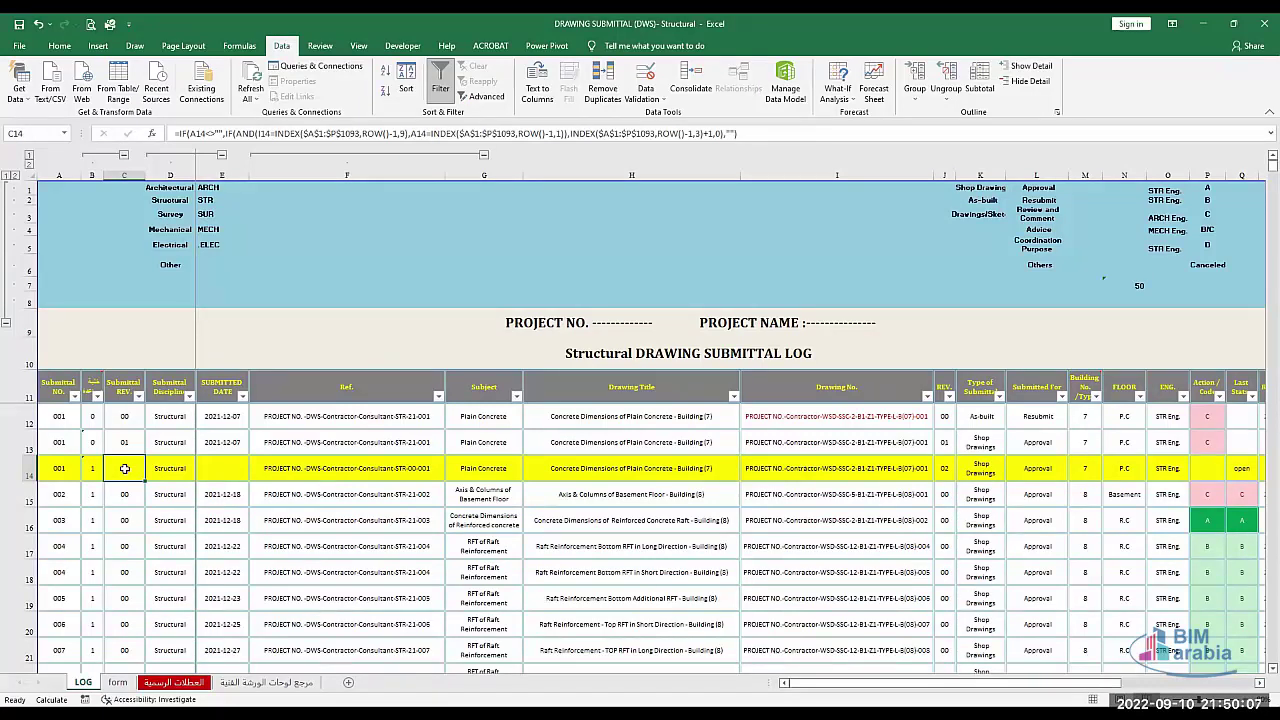
key("Right")
key("Right")
key("Right")
key("Right")
key("Right")
key("Right")
key("Right")
key("Right")
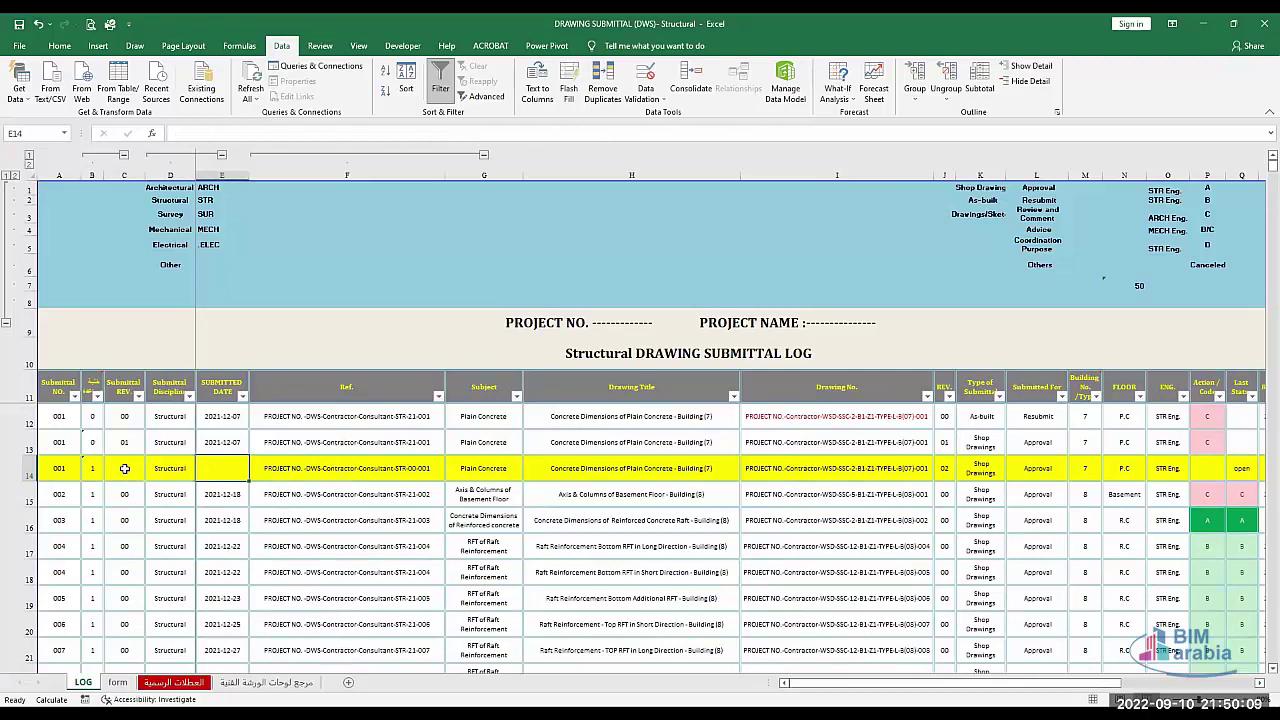
key("Right")
key("Right")
key("Right")
key("Right")
key("Right")
key("Right")
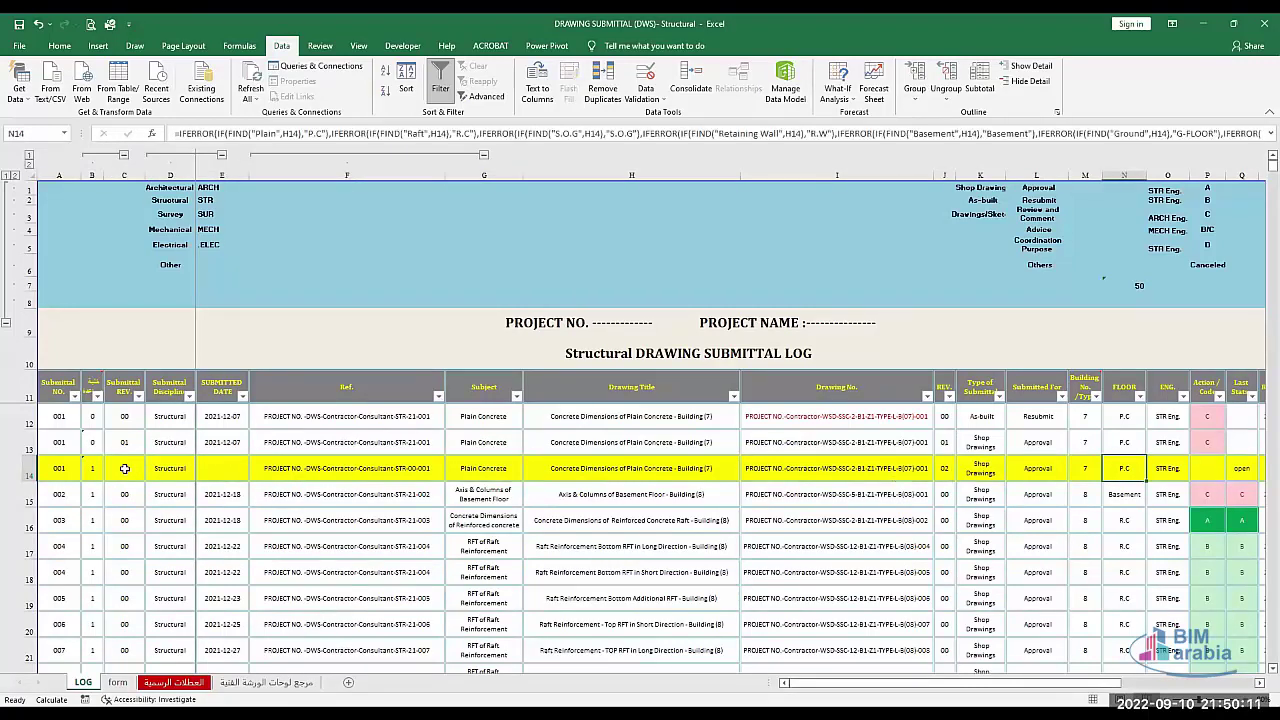
key("Right")
key("Right")
key("Right")
key("Right")
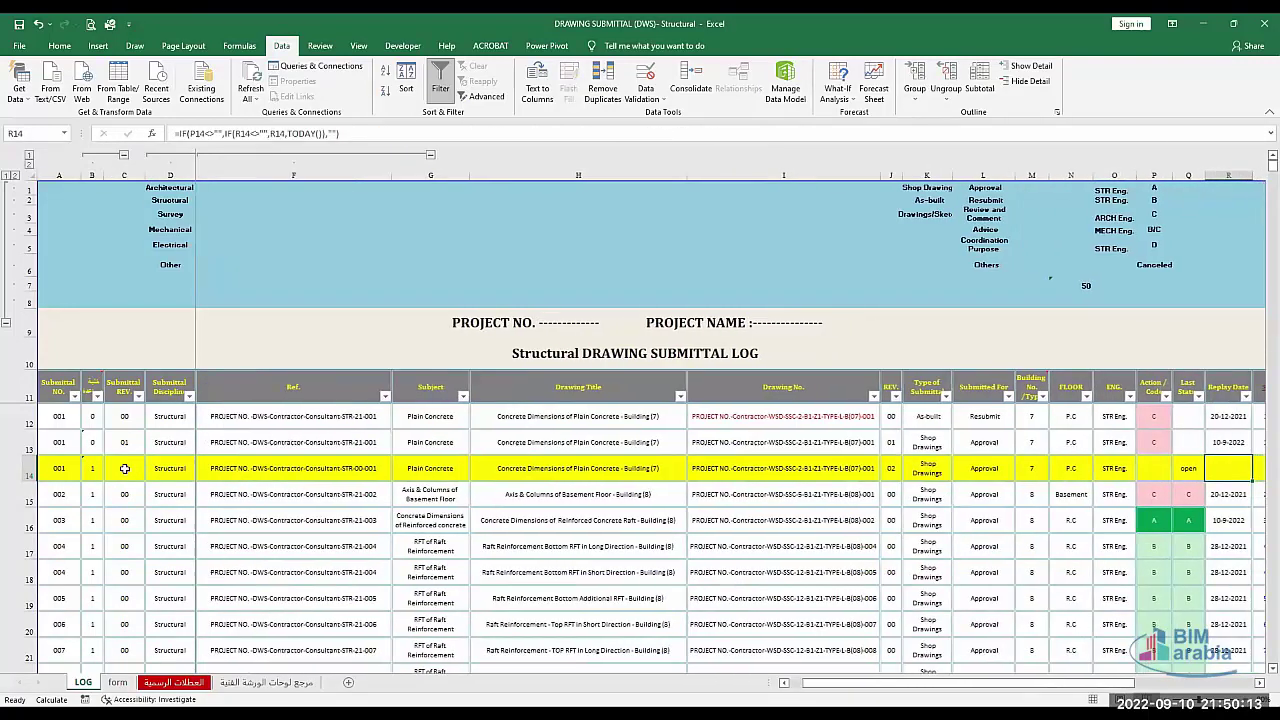
Examine the COUNTIFS formulas for action codes A and B in V8 and W8 of the log's monthly report.
key("Up")
key("Up")
key("Up")
key("Up")
key("Up")
key("Up")
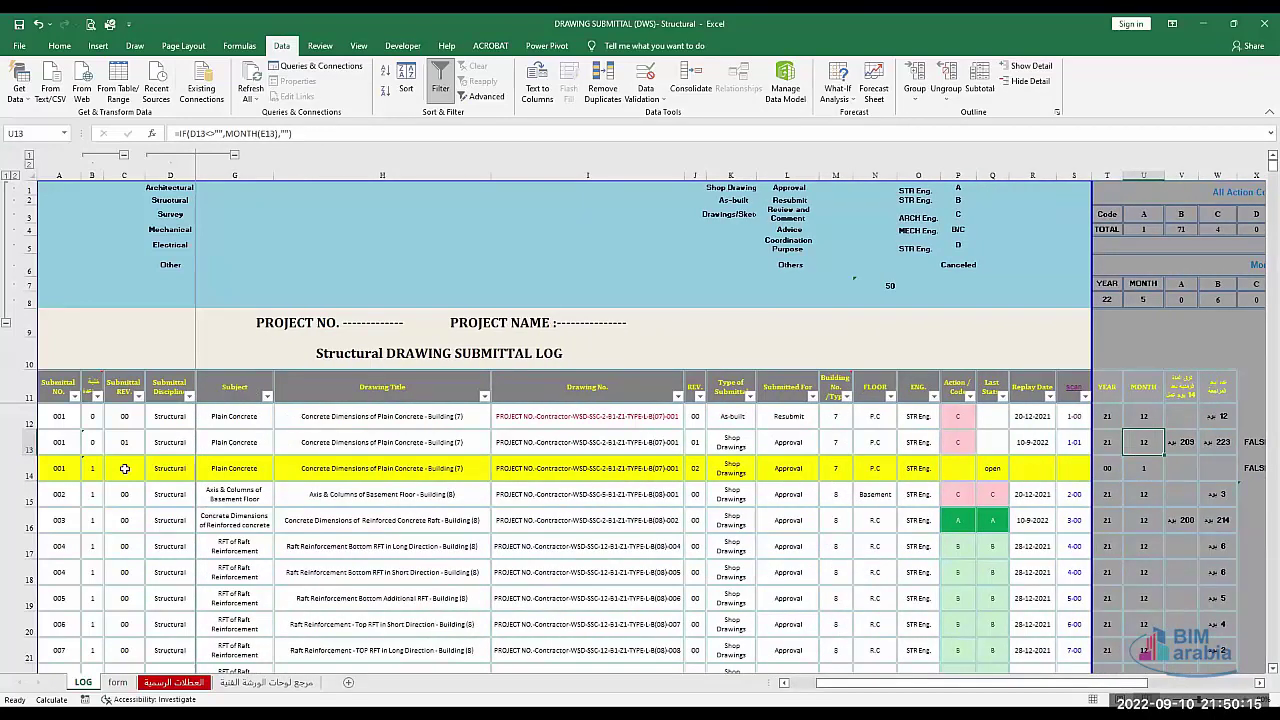
key("Right")
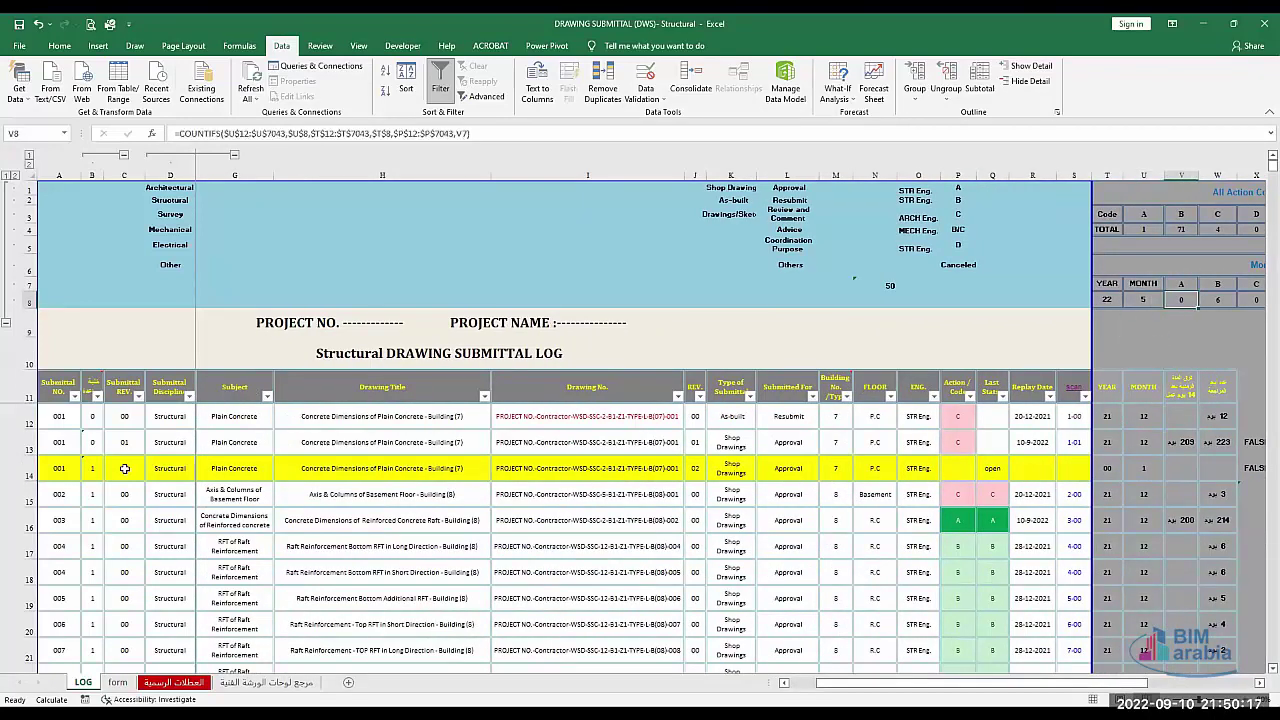
key("Right")
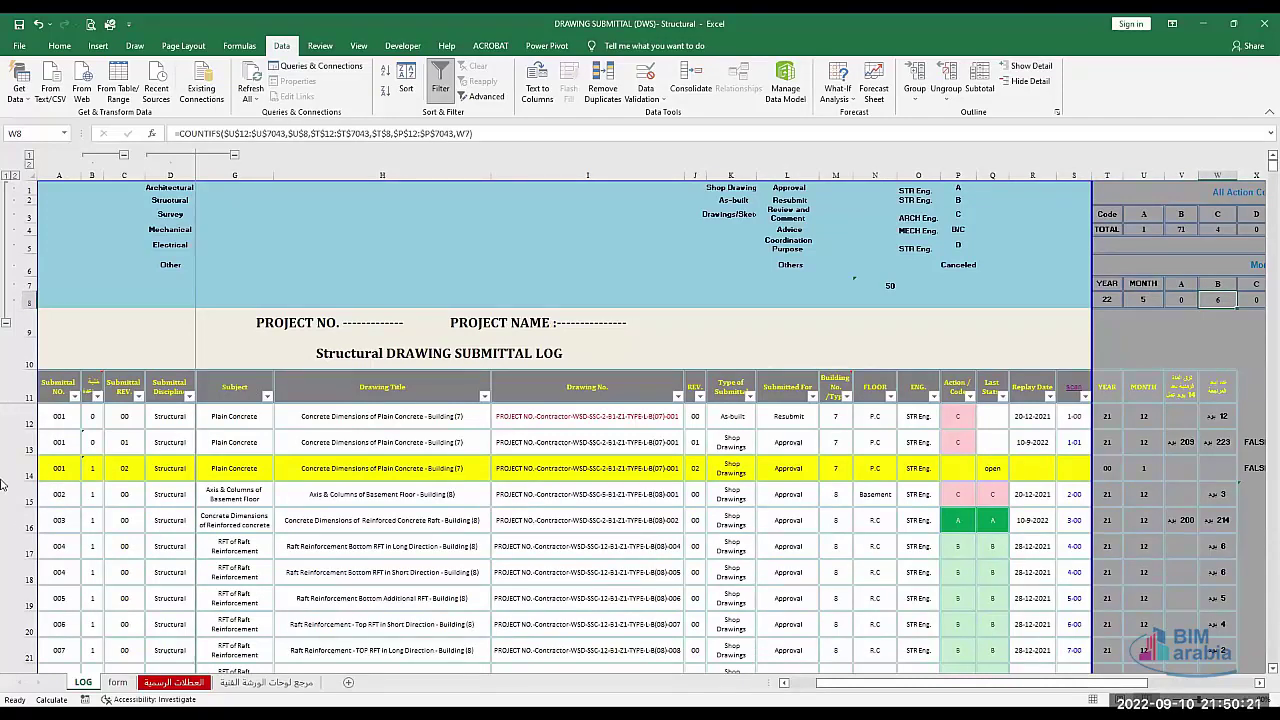
Examine the MONTH and YEAR formulas in U12 and T12 and the area below the monthly report.
left_click(1136, 419)
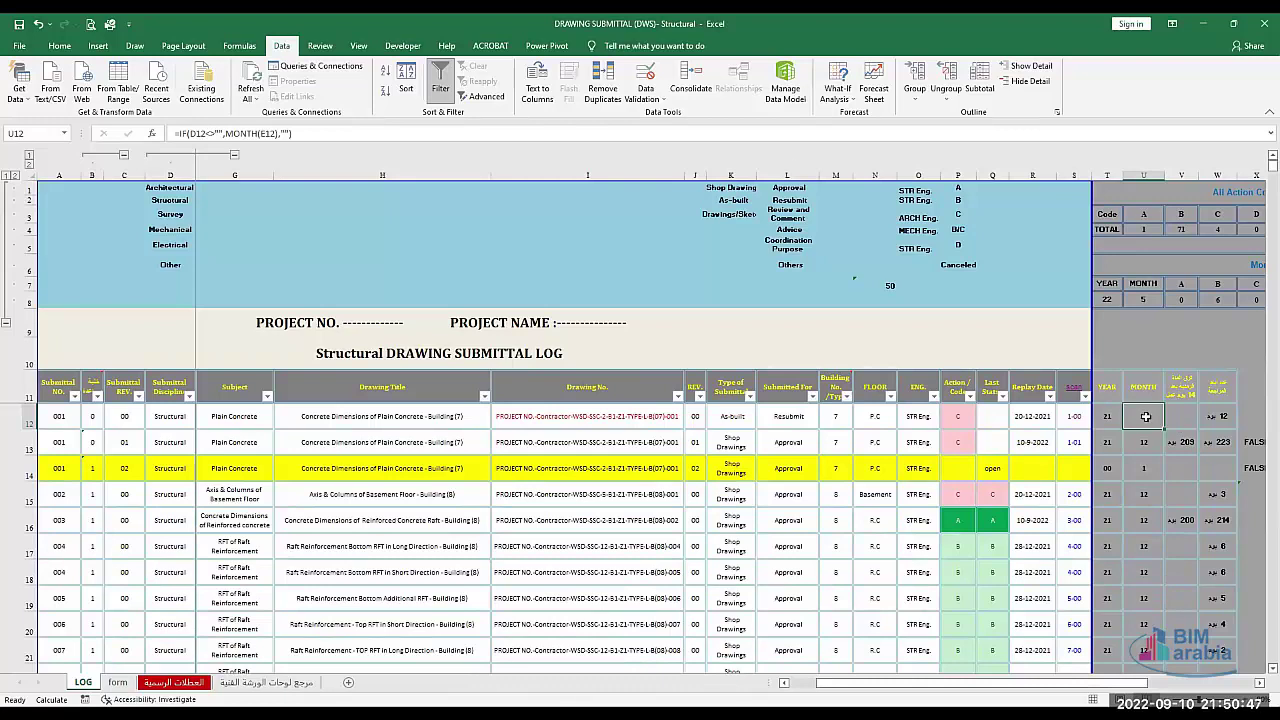
left_click(1105, 416)
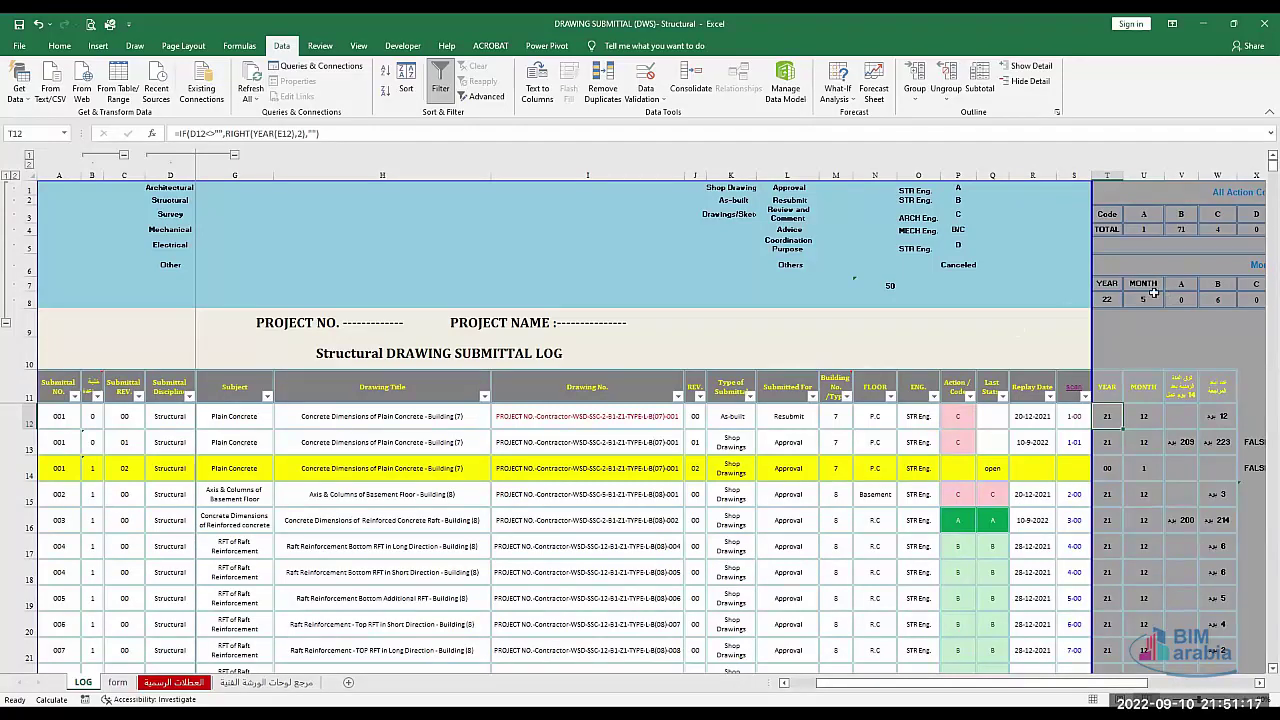
left_click(1166, 328)
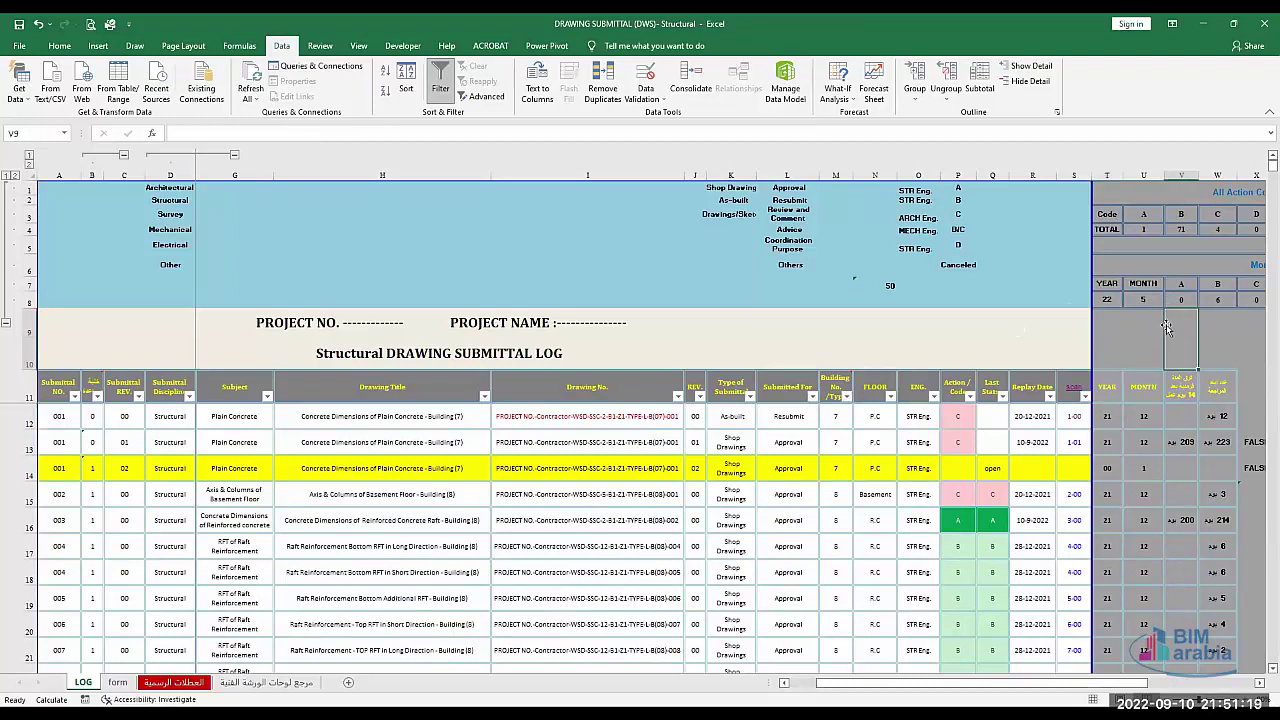
left_click(1146, 325)
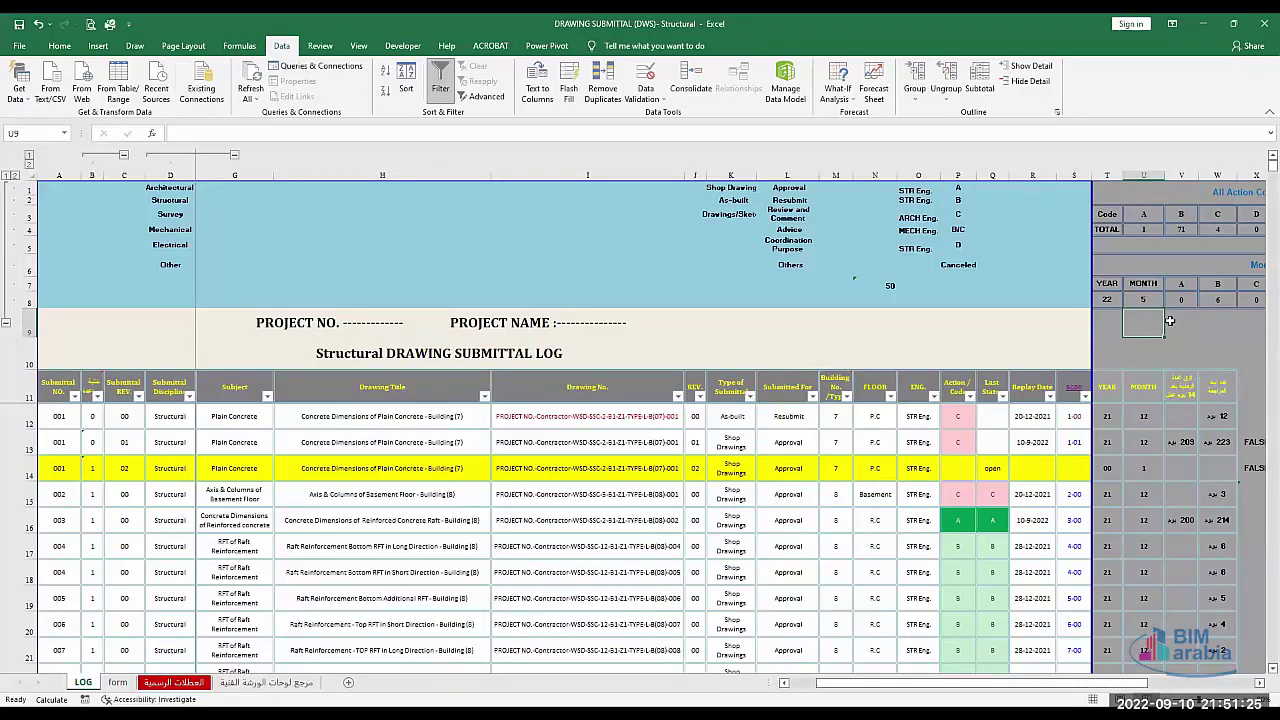
left_click(1166, 321)
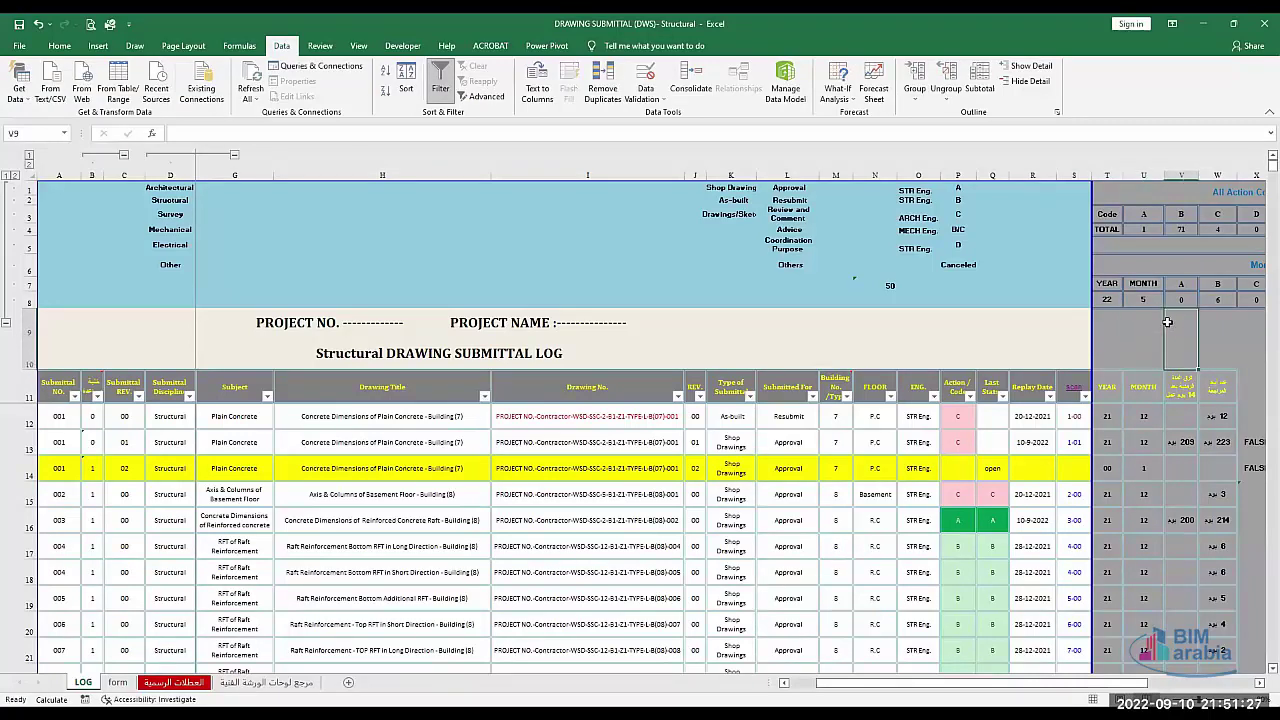
Compare the Drawing No. entries in rows 12 to 18 of the log.
left_click(604, 444)
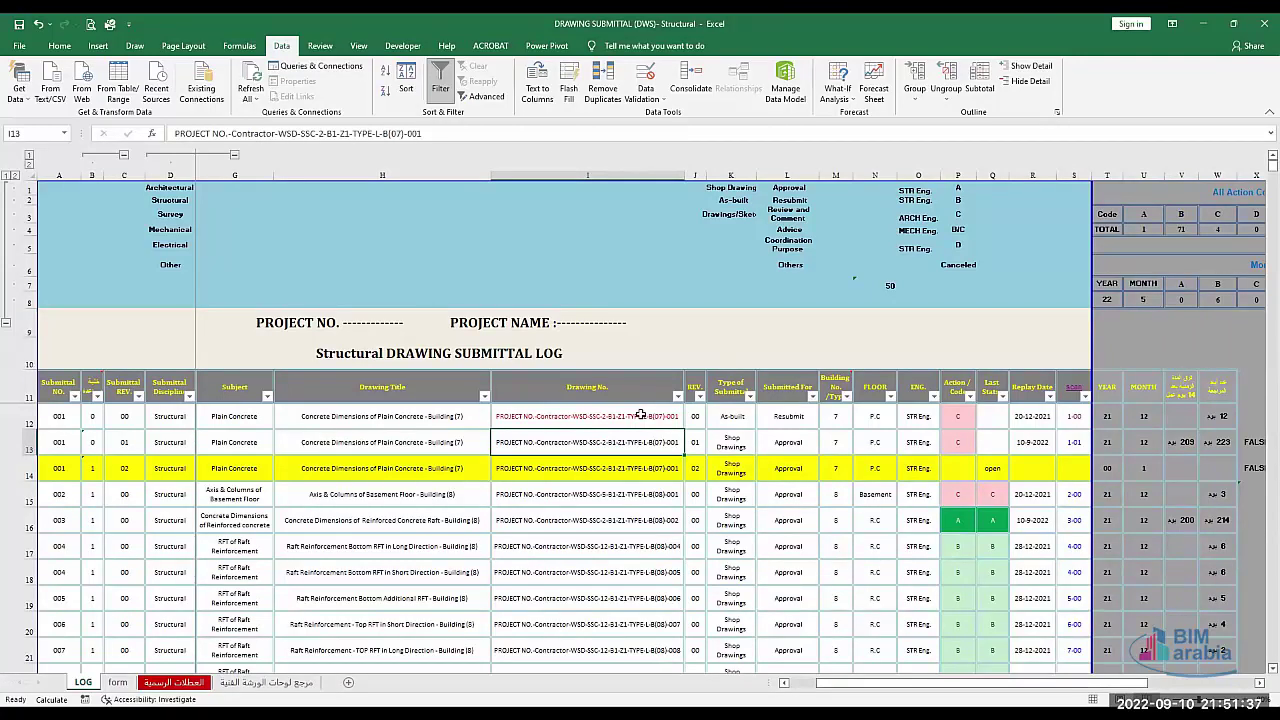
left_click(640, 414)
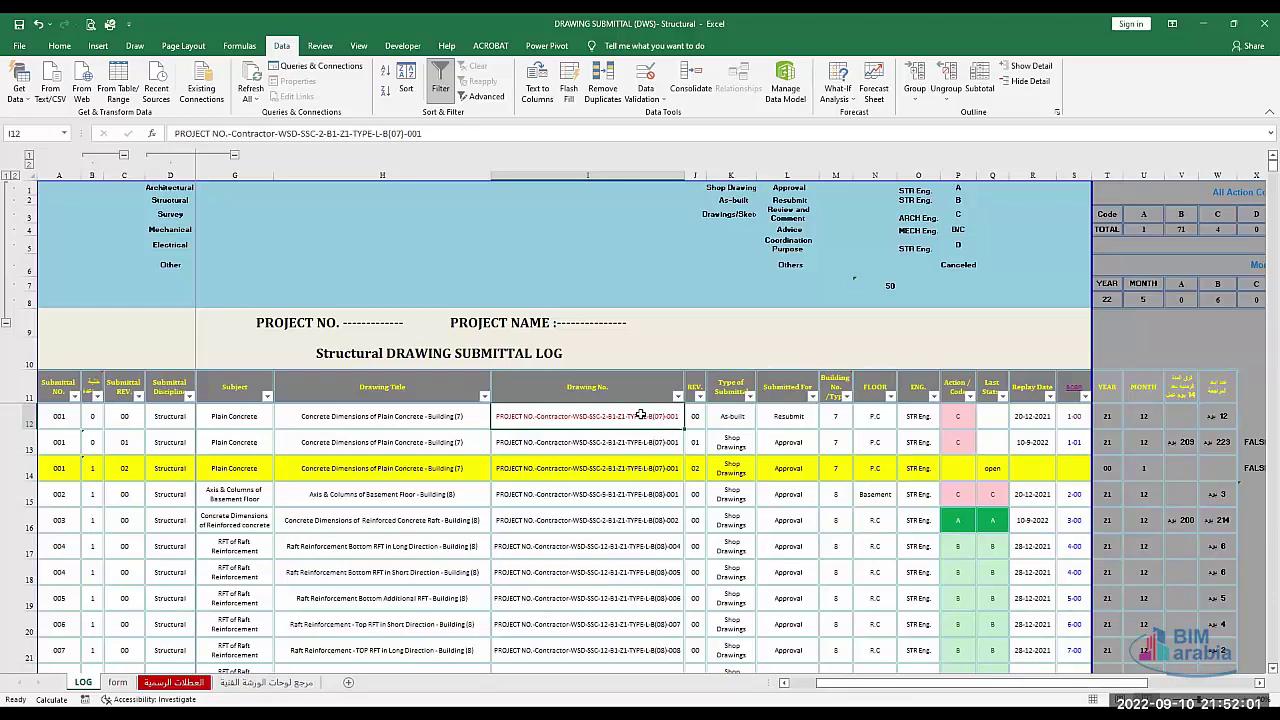
left_click(619, 451)
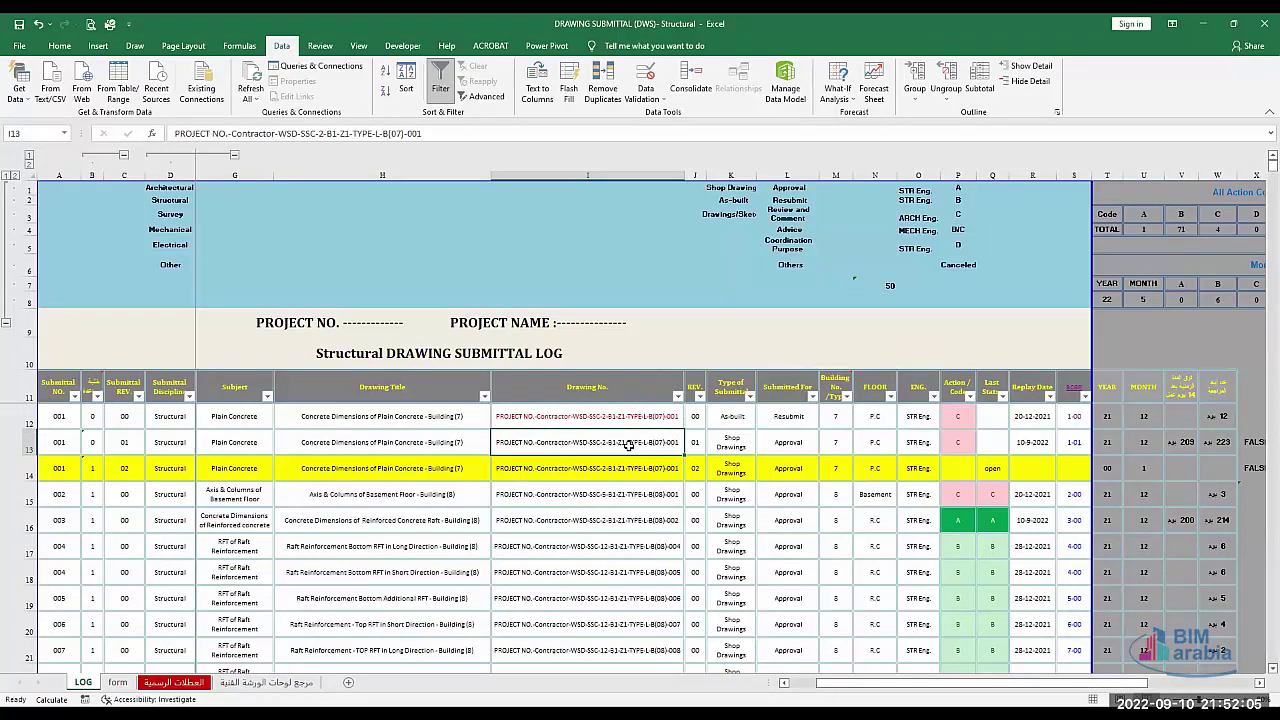
key("Down")
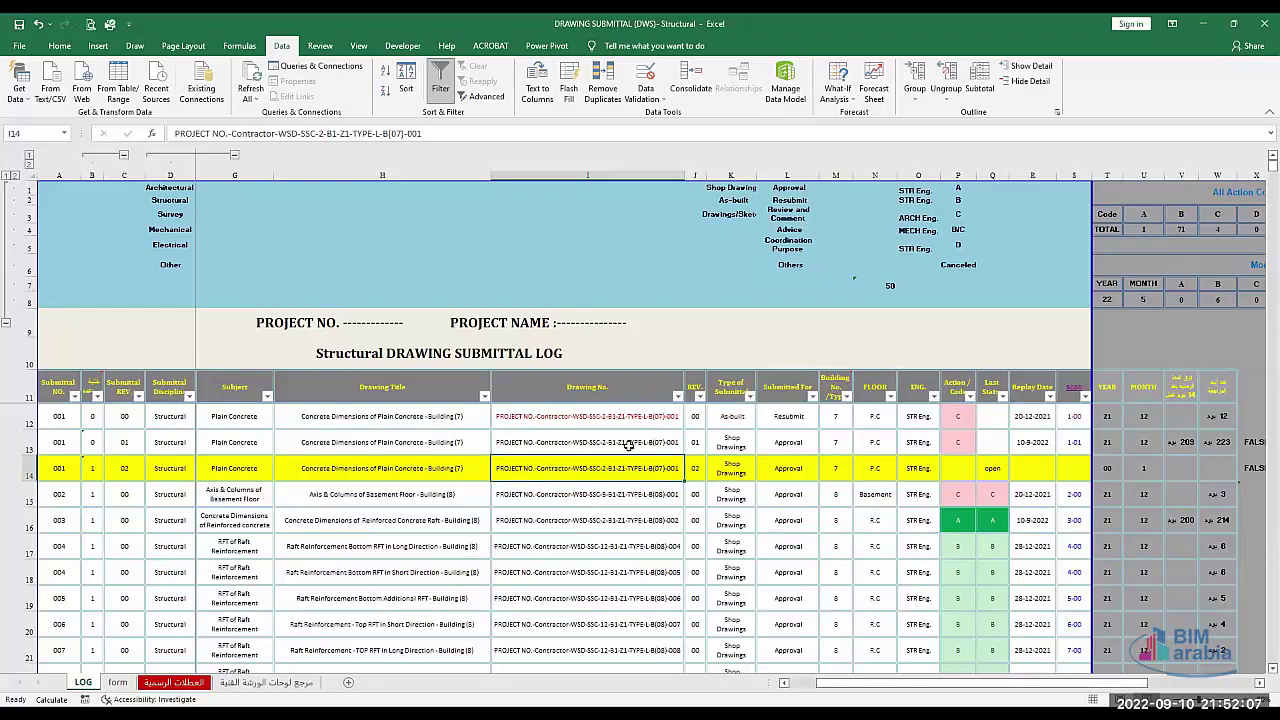
key("Down")
key("Down")
key("Down")
key("Down")
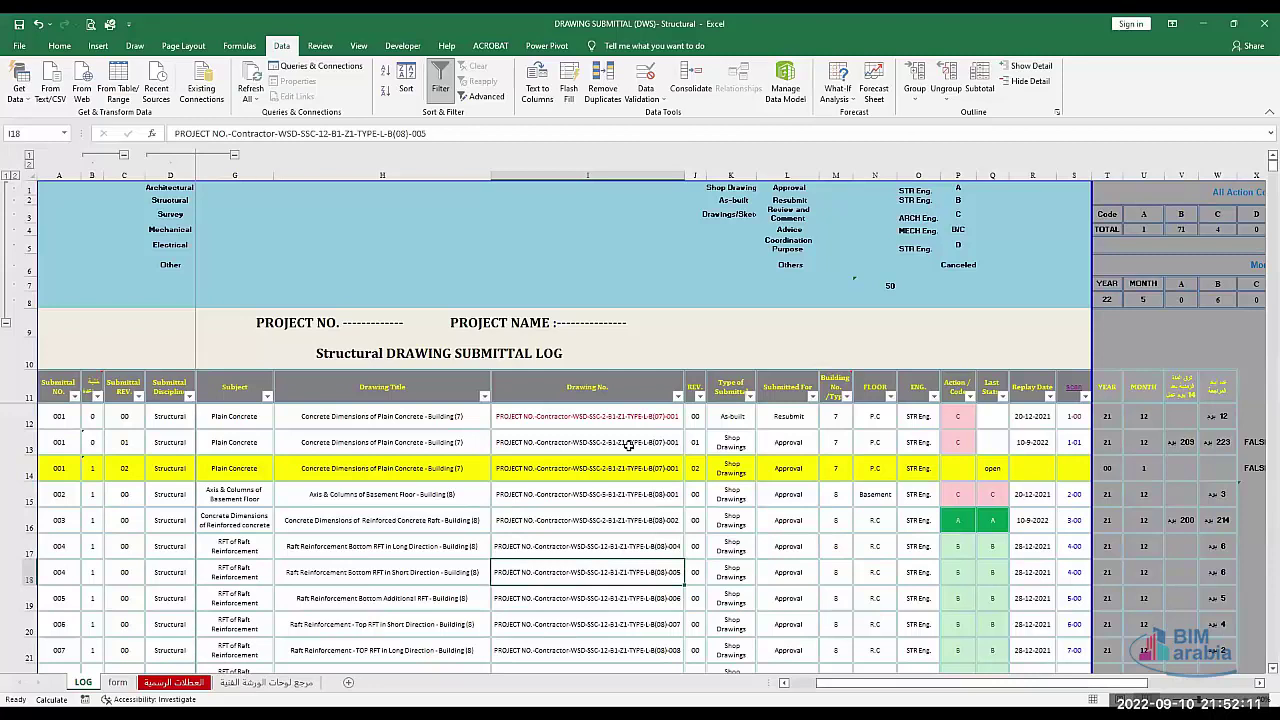
Try to copy the Drawing No. in I90, among the last entries of the log.
key("ctrl+Down")
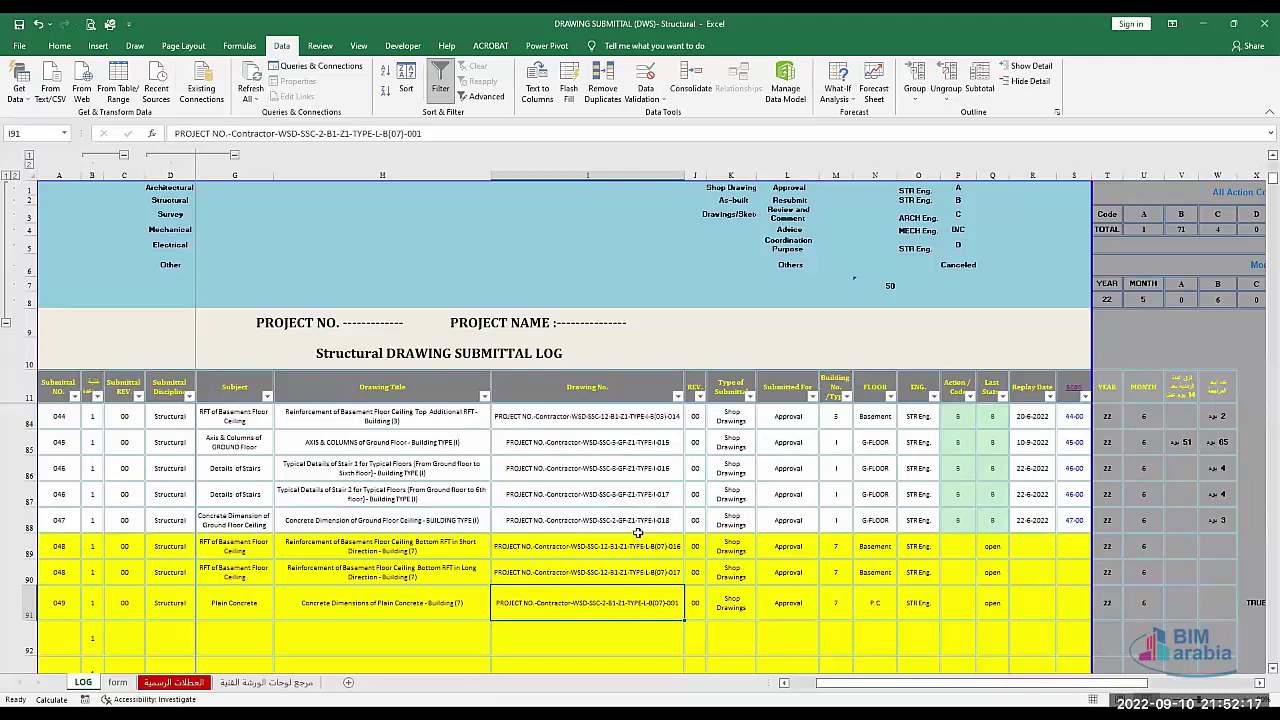
left_click(630, 569)
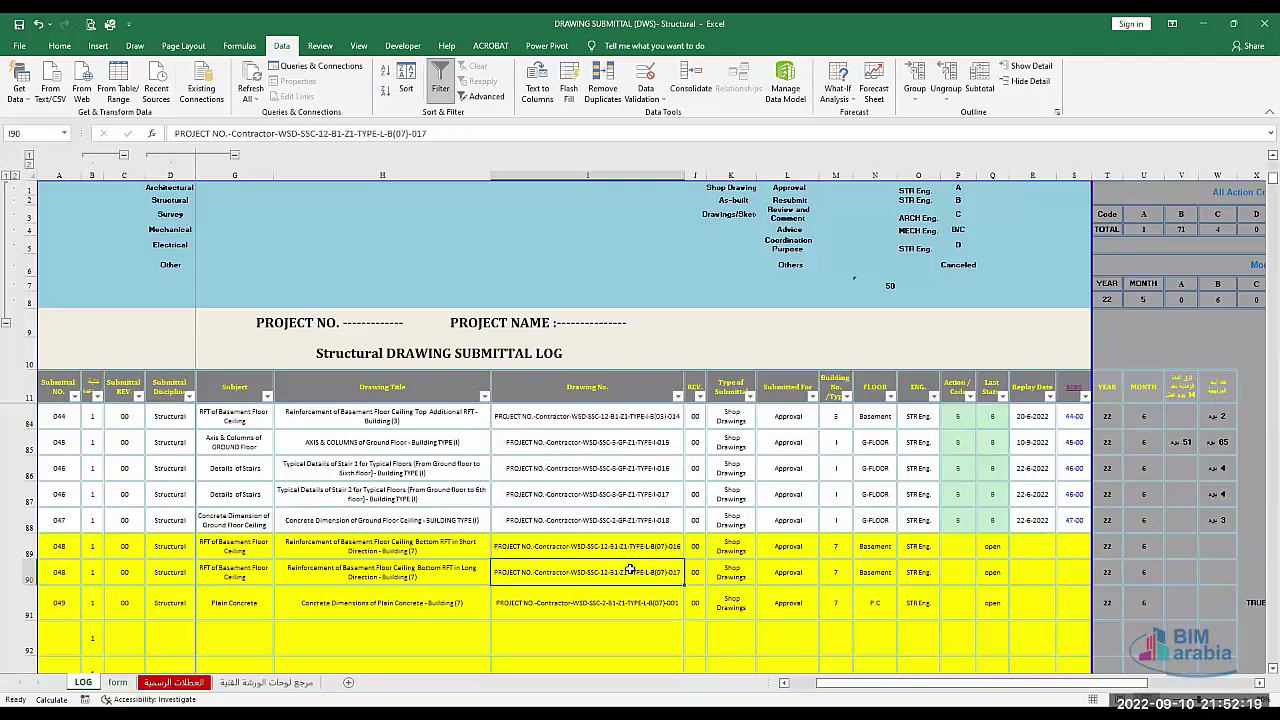
key("ctrl+c")
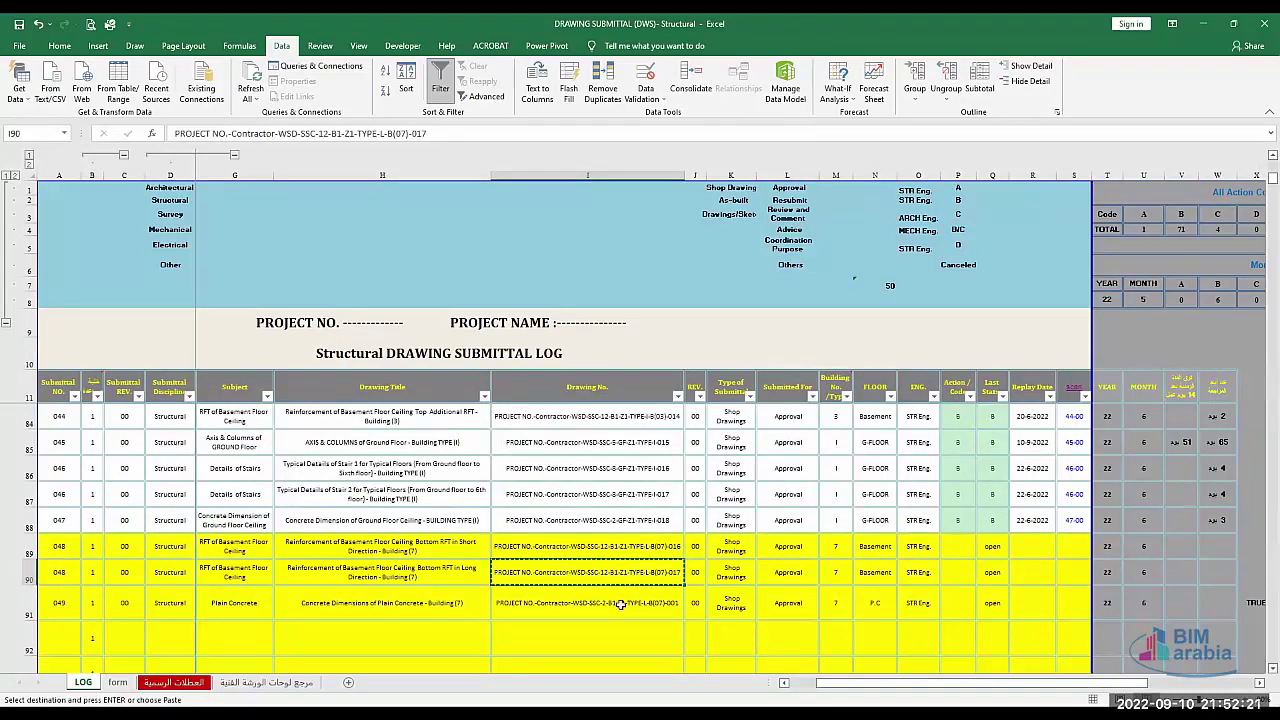
type("'")
key("Escape")
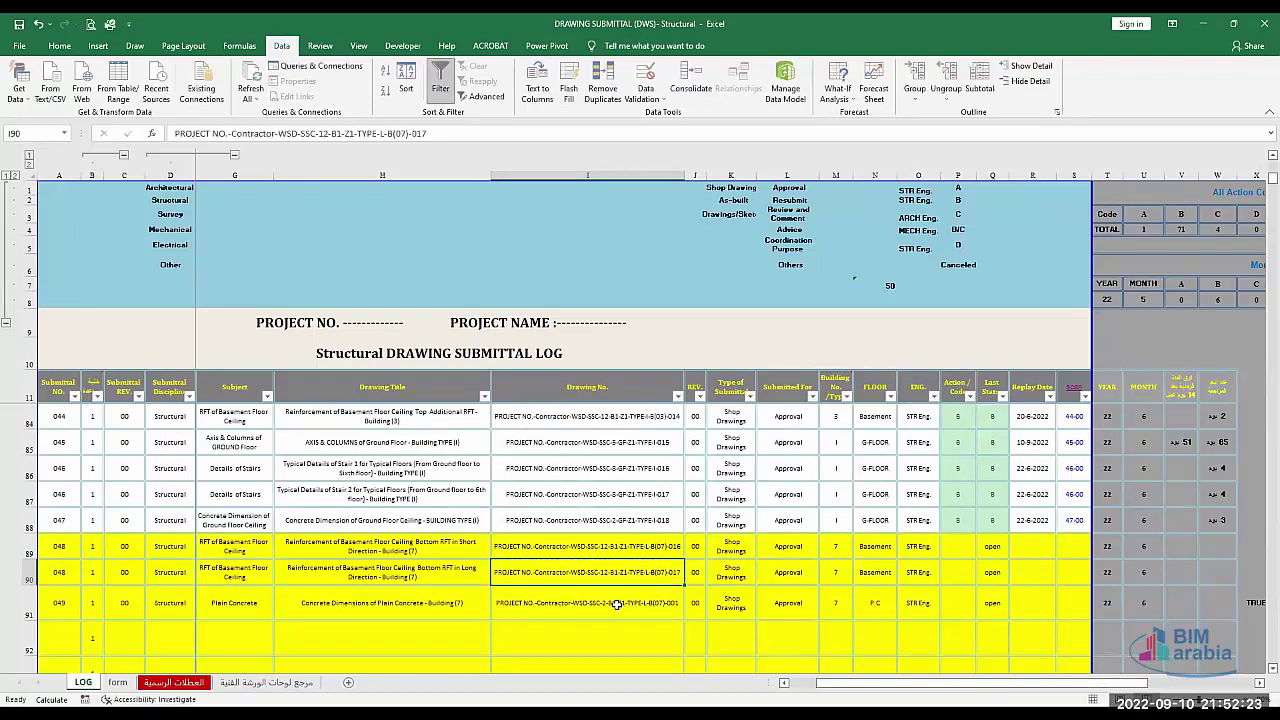
Check the Submittal NO. and Submittal REV. formula in row 90 and the Drawing No. in I88.
left_click(62, 575)
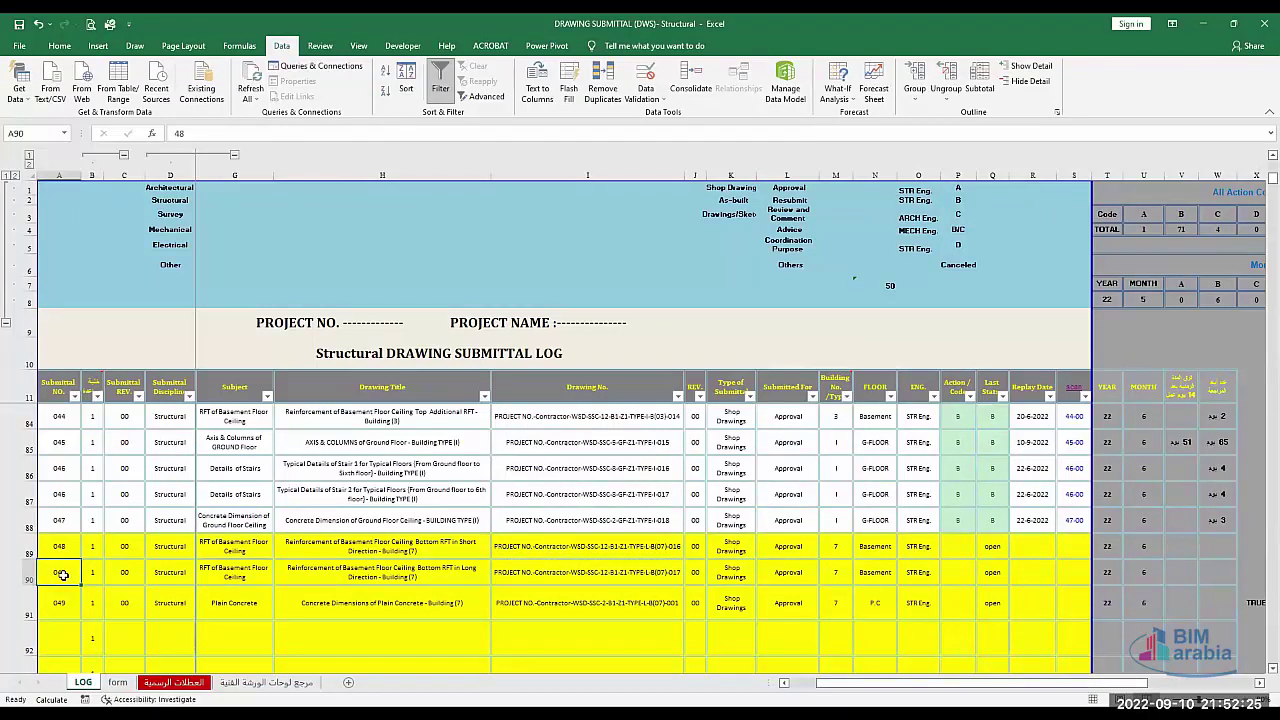
left_click(136, 573)
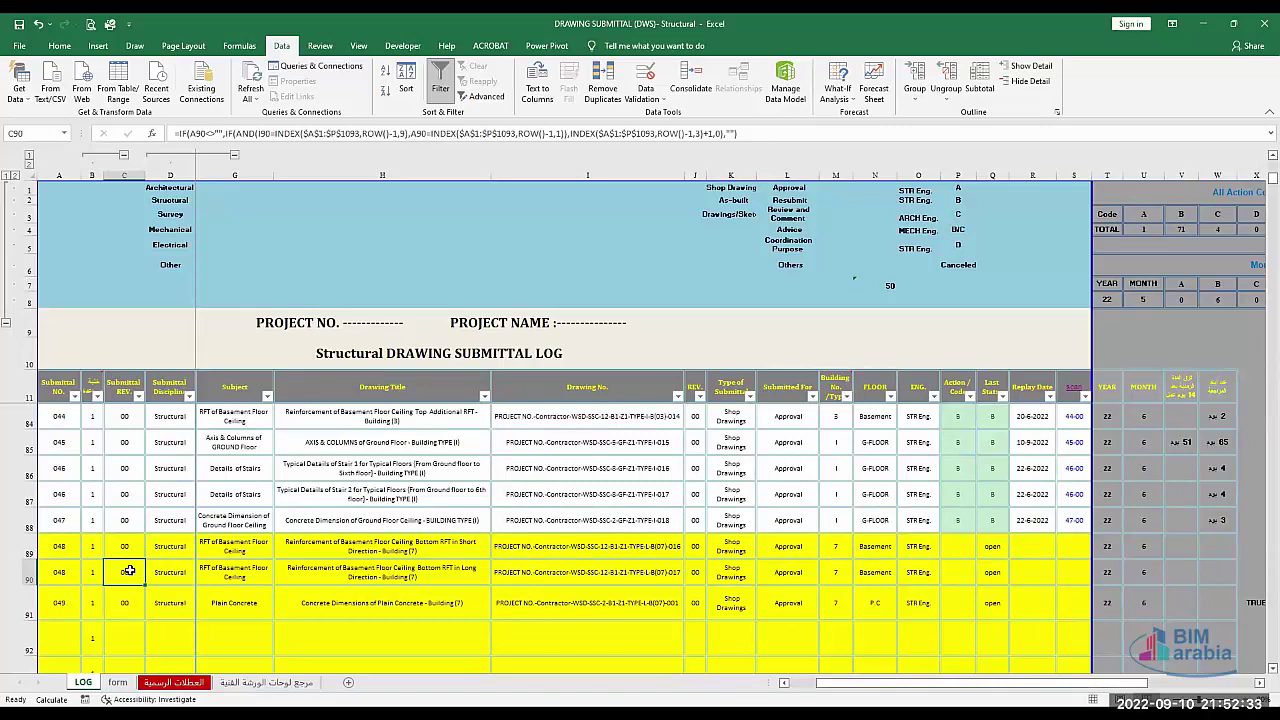
key("ctrl+shift+0")
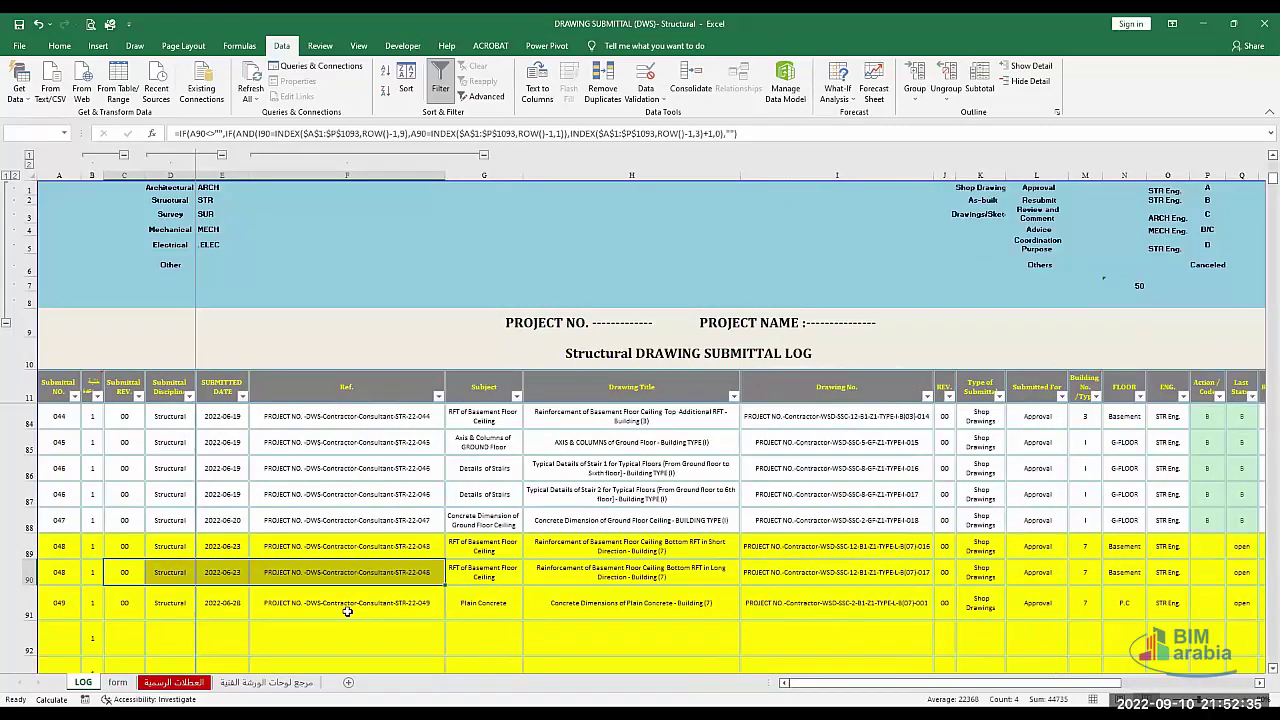
left_click(755, 515)
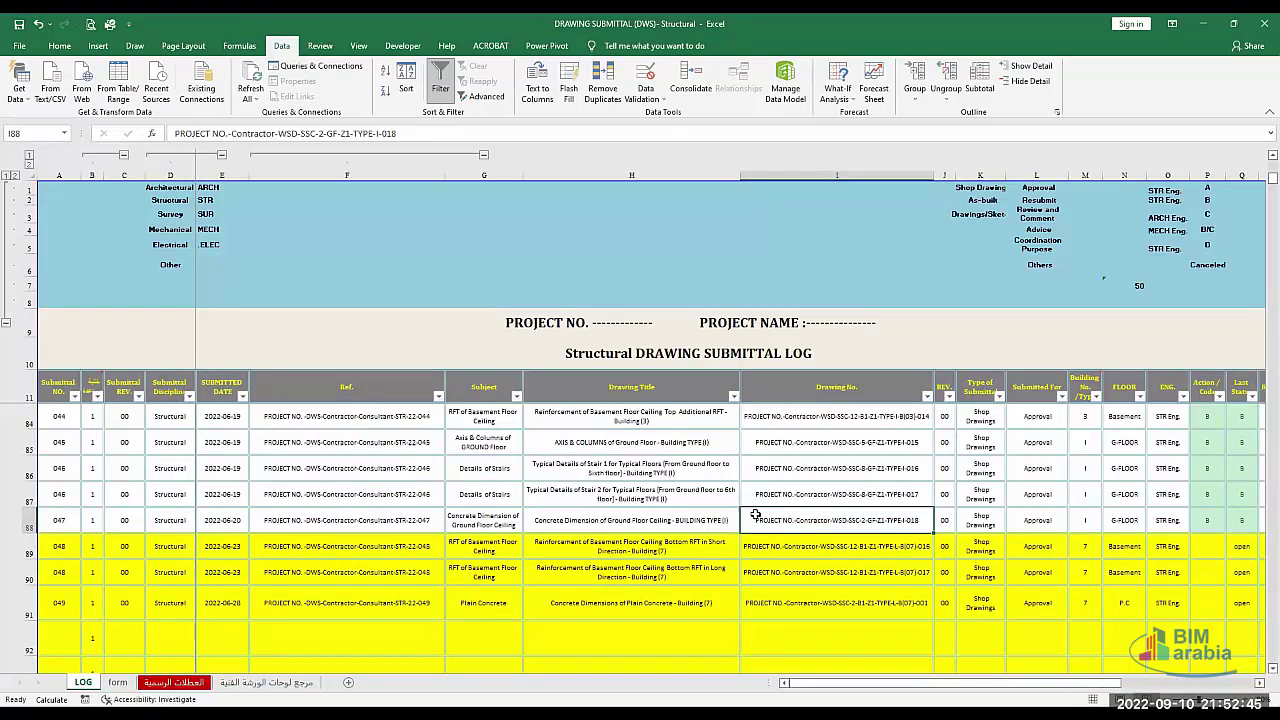
Open the data validation settings for the Submittal NO. cell A91.
left_click(57, 606)
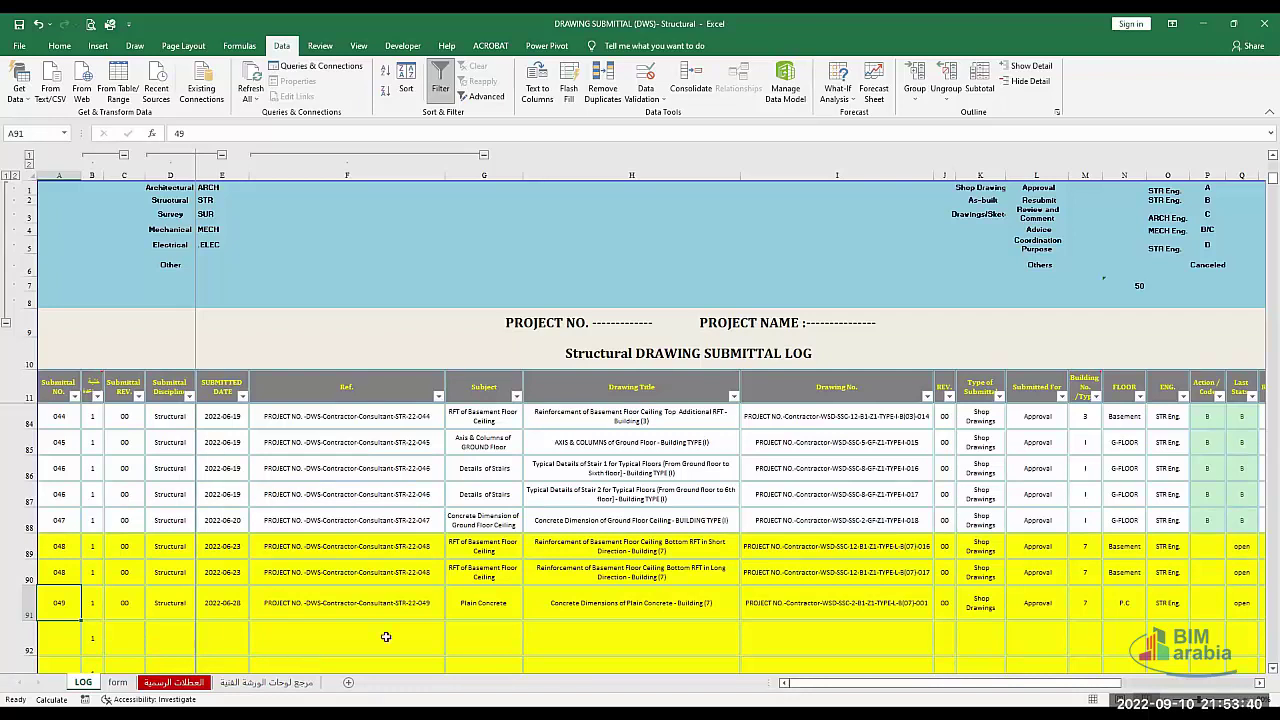
left_click(650, 80)
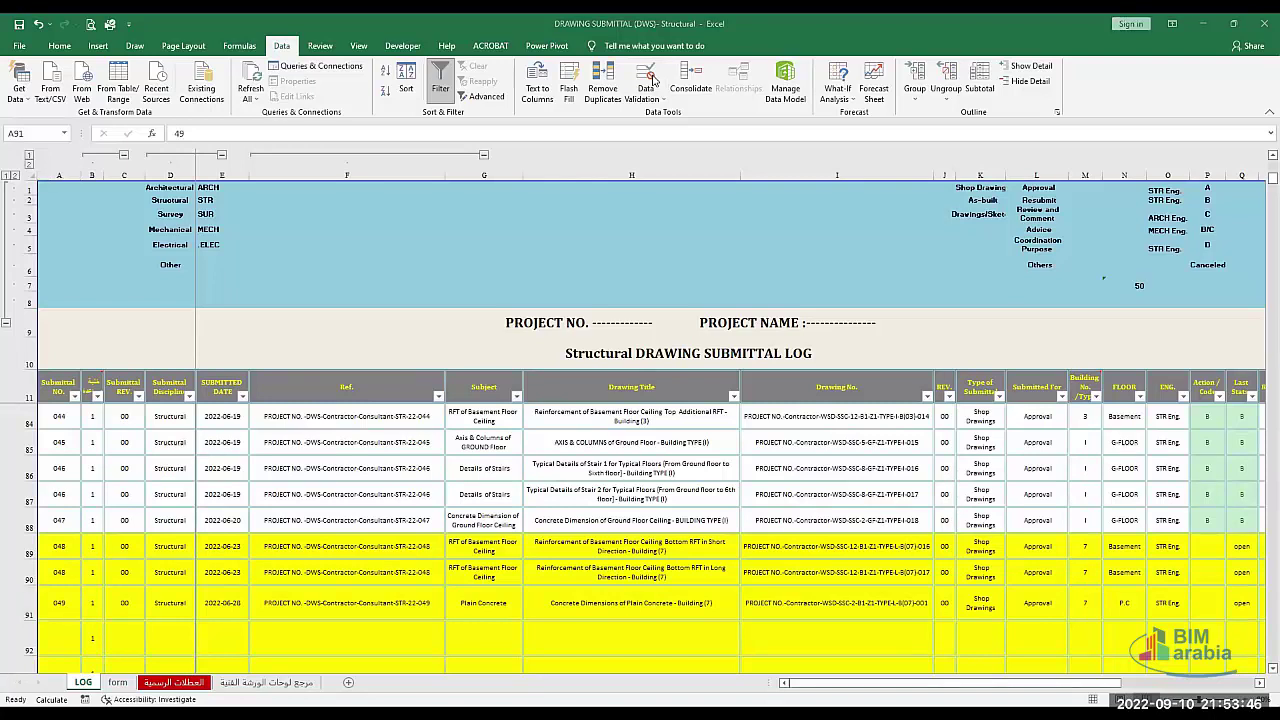